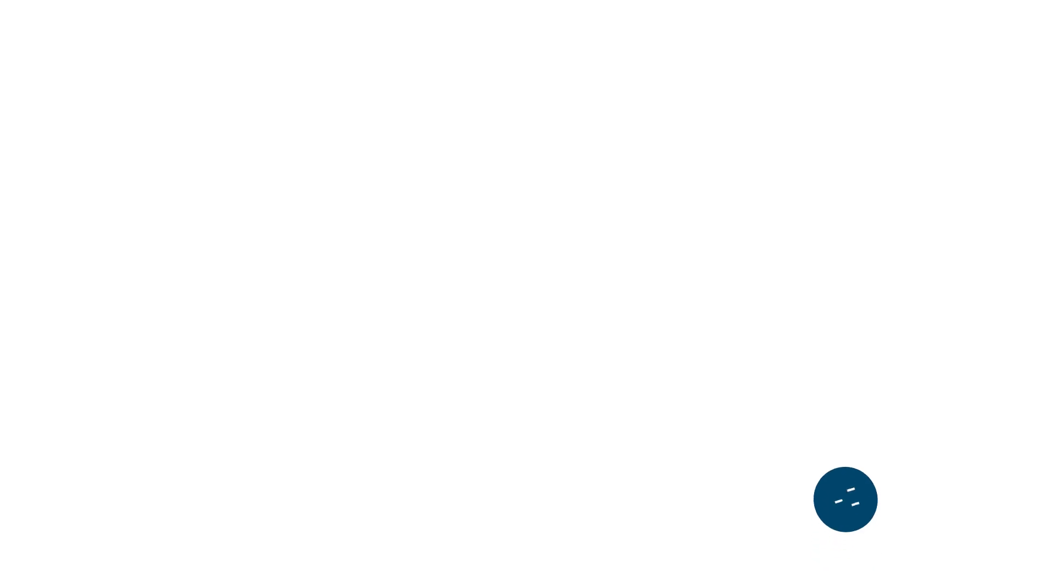
- Dismiss the screen-annotation overlay to show the Untitled-1 Bengali heart artwork in Illustrator
left_click(770, 416)
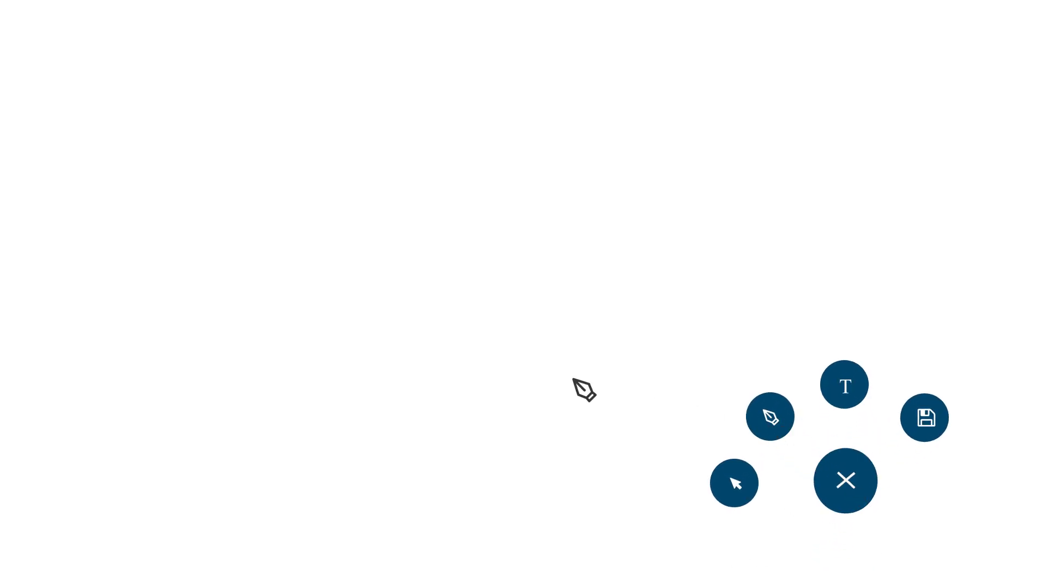
left_click(340, 329)
left_click(676, 329)
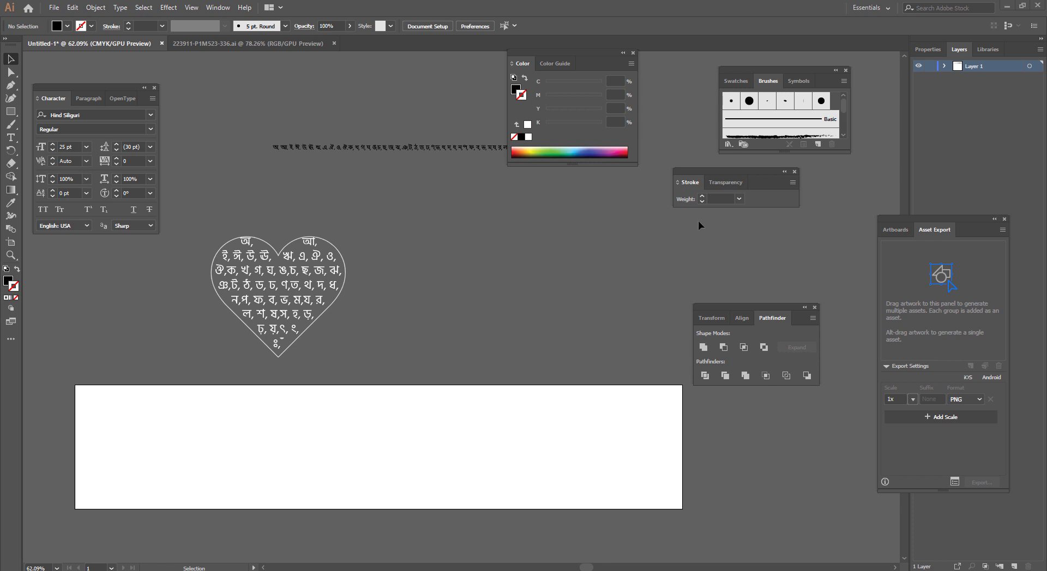
left_click(288, 278)
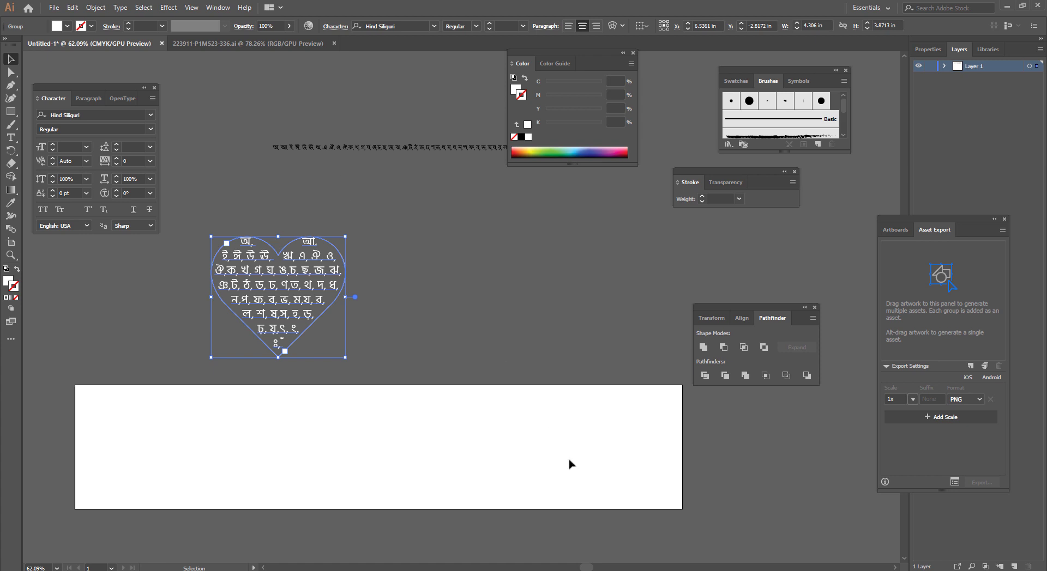
key("alt+Tab")
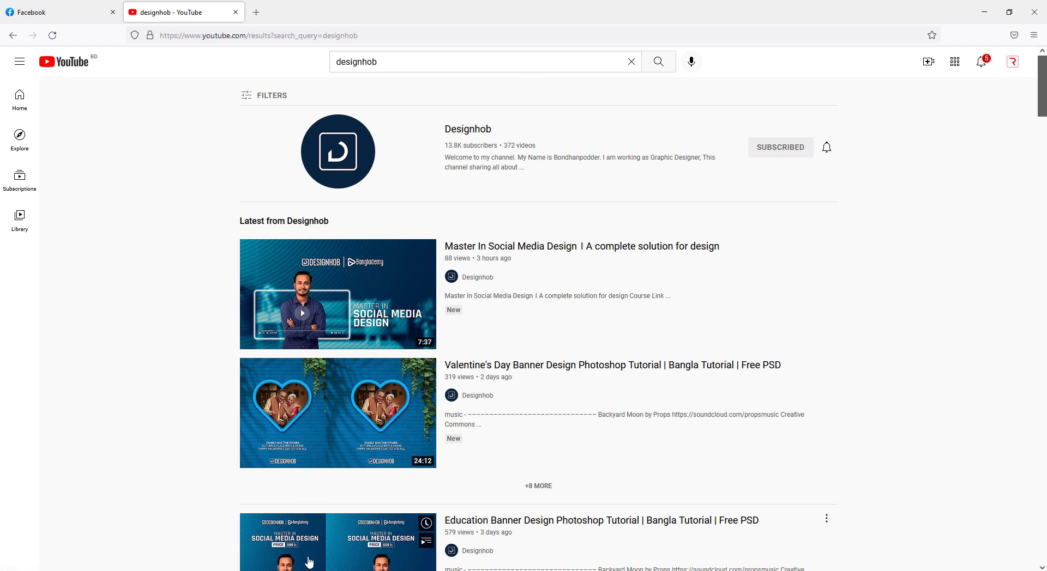
key("alt+Tab")
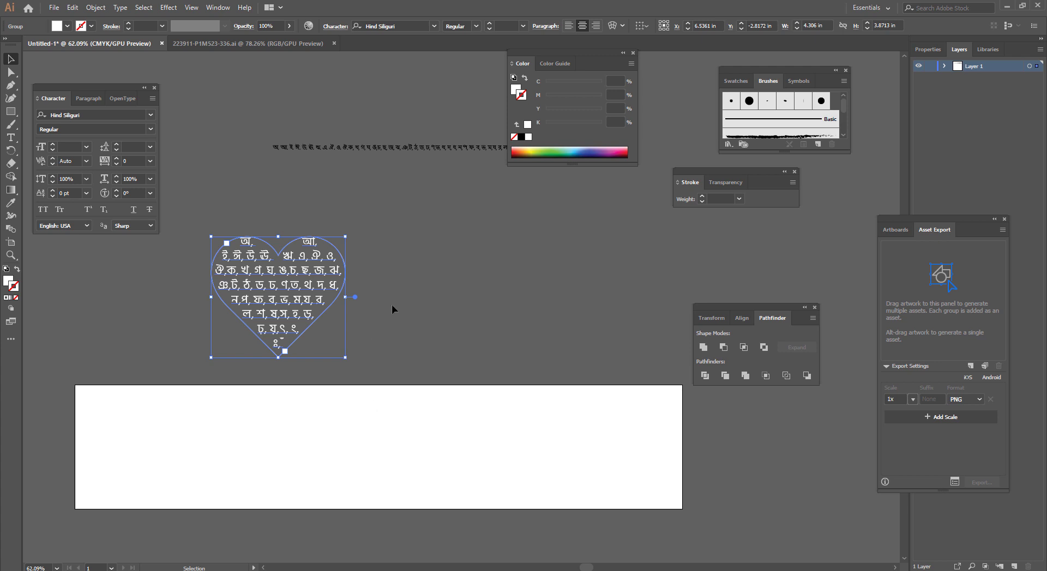
- In the hearts document, separate the top-left red heart from the others and its white background
left_click(325, 223)
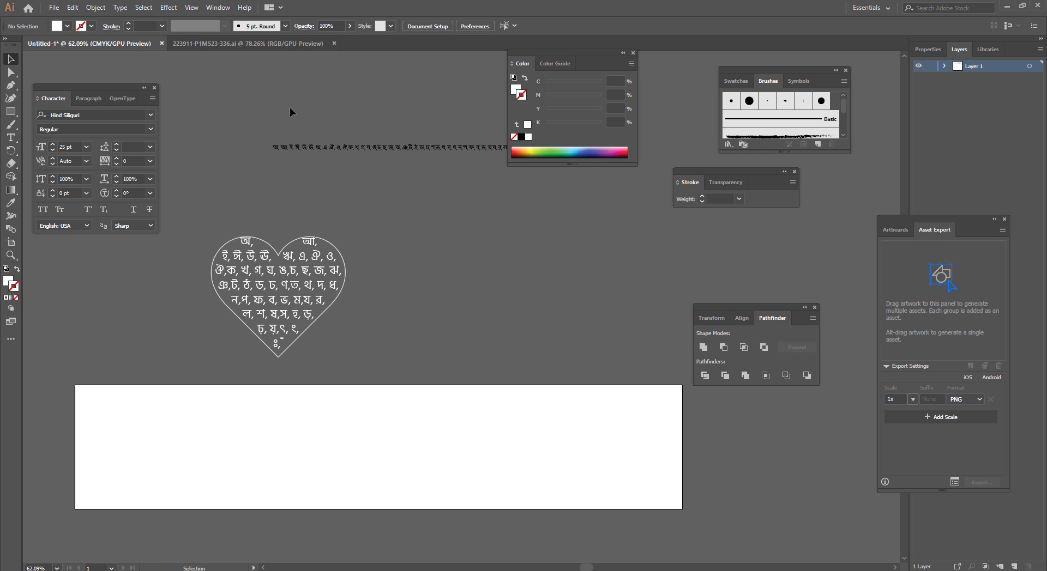
left_click(248, 44)
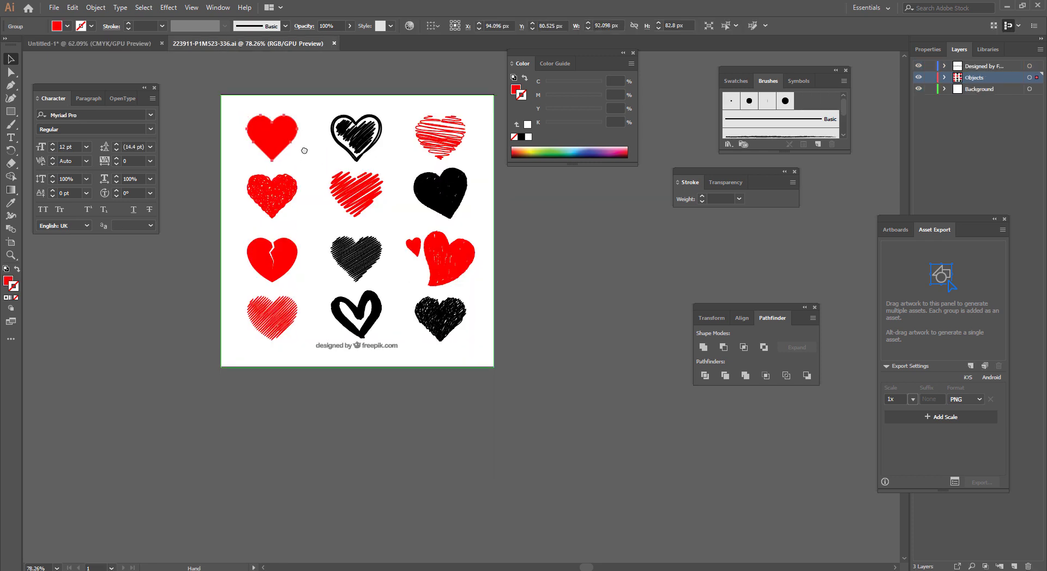
left_click(369, 319, "shift")
left_click_drag(369, 319, 325, 194)
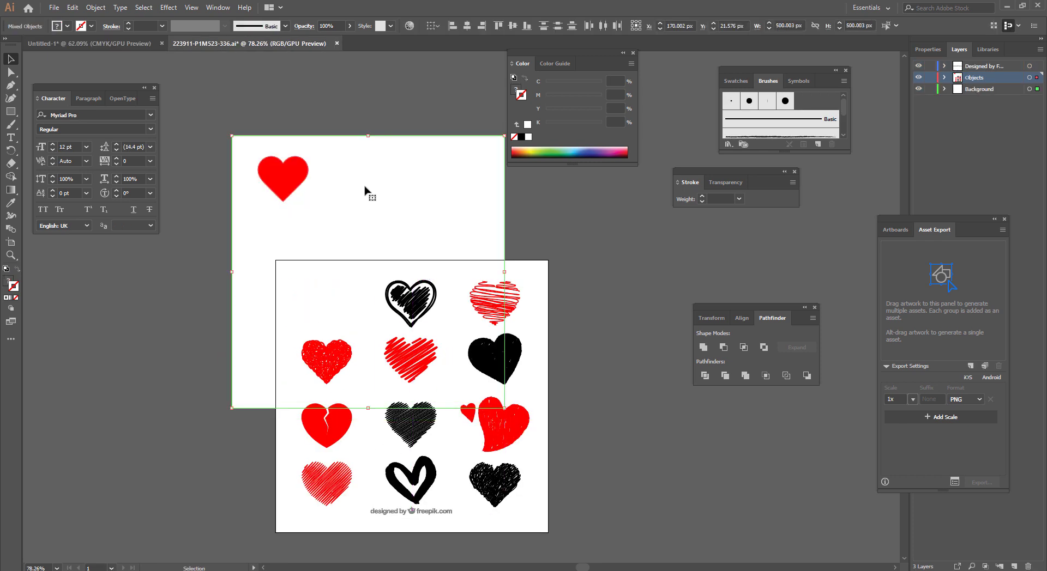
left_click_drag(378, 164, 368, 245)
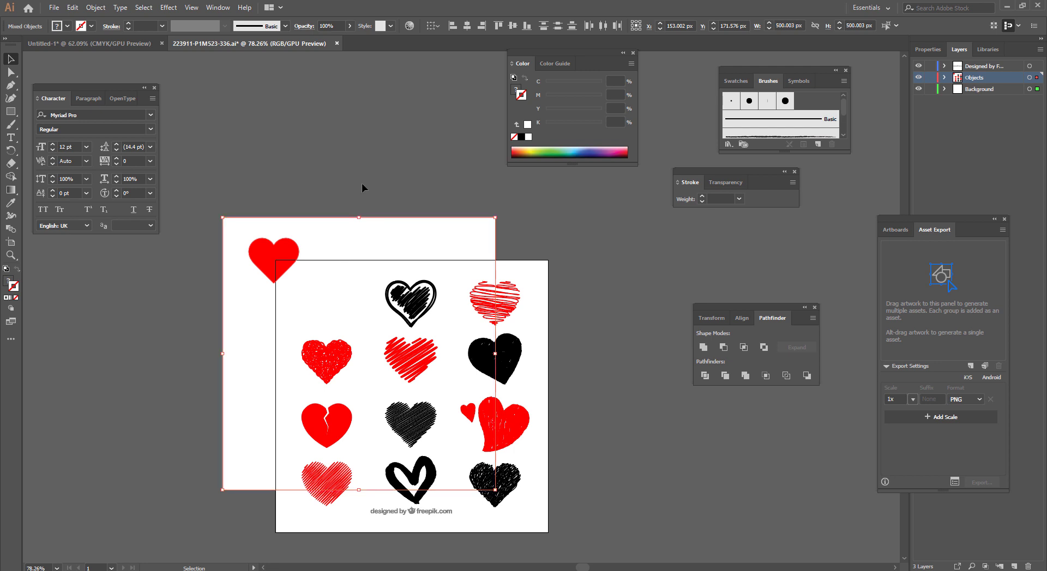
left_click(361, 188)
left_click_drag(362, 229, 497, 342)
left_click(277, 260)
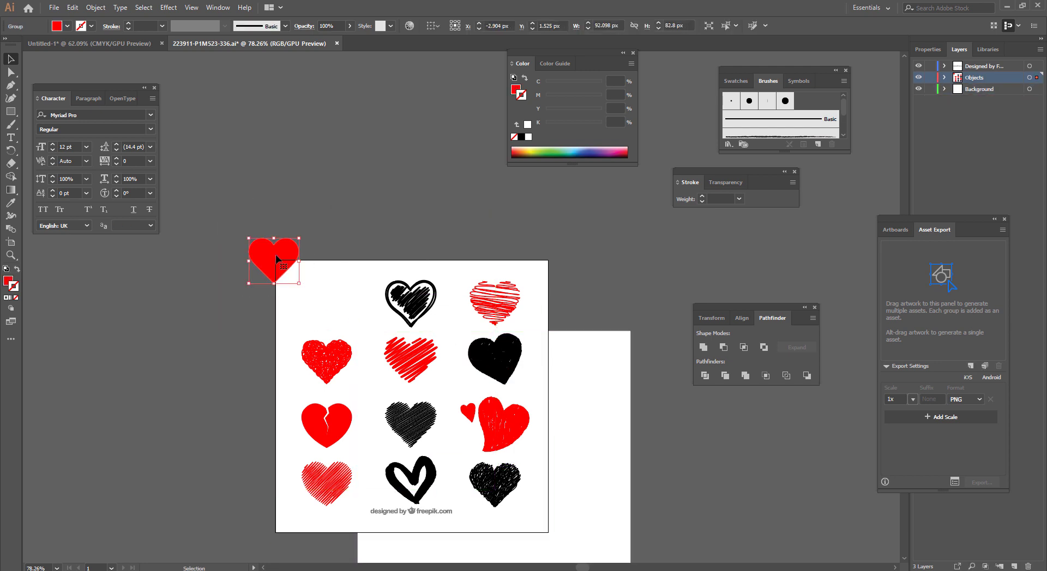
- Move the red heart into Untitled-1, enlarge it, set Fill to None, and widen the alphabet line
mouse_move(262, 254)
left_mouse_down()
mouse_move(125, 26)
mouse_move(507, 373)
left_mouse_up()
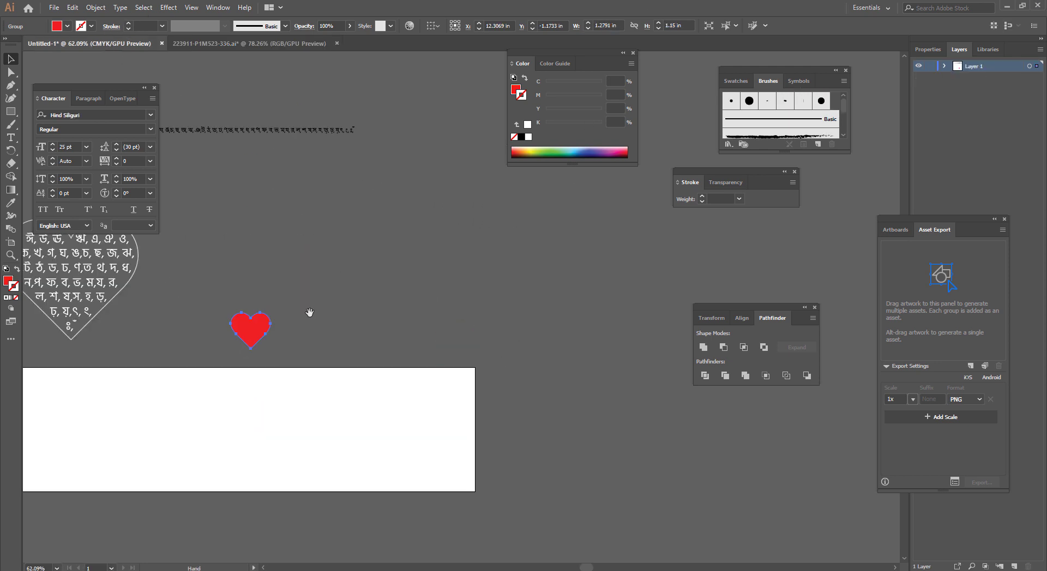
left_click_drag(271, 349, 476, 442)
mouse_move(360, 328)
left_mouse_down()
mouse_move(347, 273)
mouse_move(484, 327)
left_mouse_up()
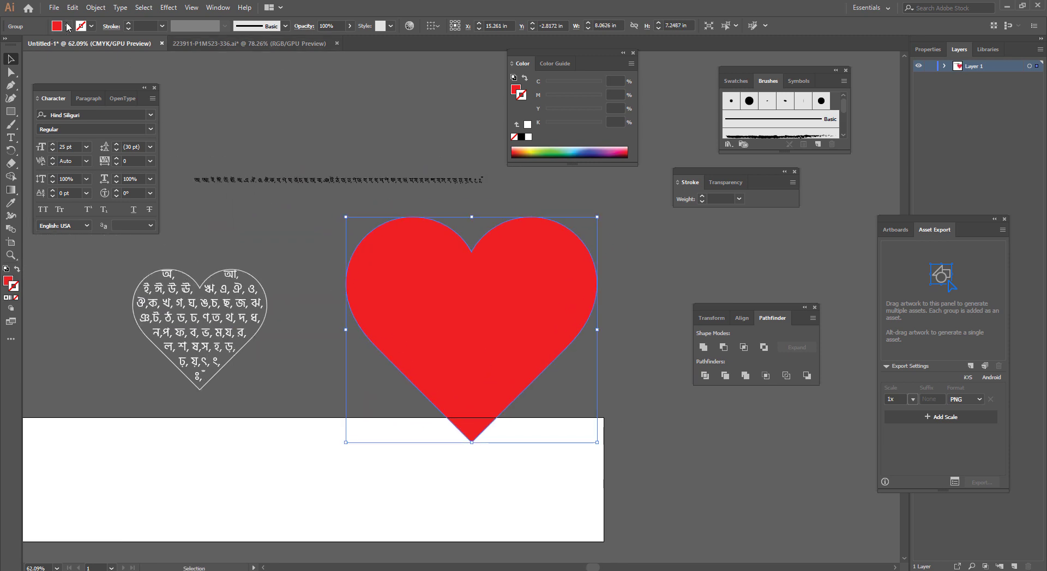
left_click(67, 26)
left_click(7, 52)
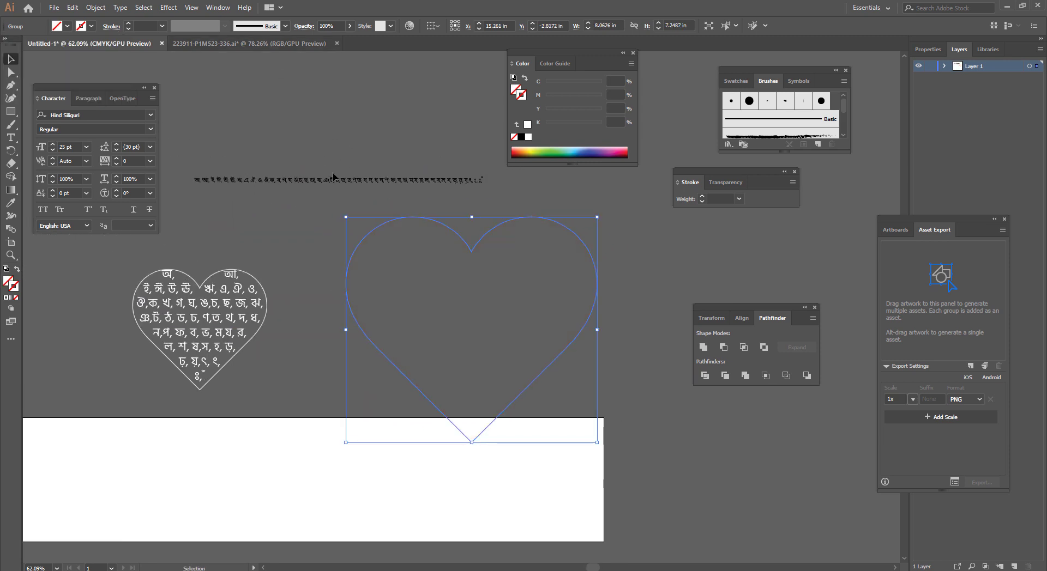
mouse_move(332, 175)
left_mouse_down()
mouse_move(333, 155)
mouse_move(343, 185)
mouse_move(343, 169)
mouse_move(423, 179)
left_mouse_up()
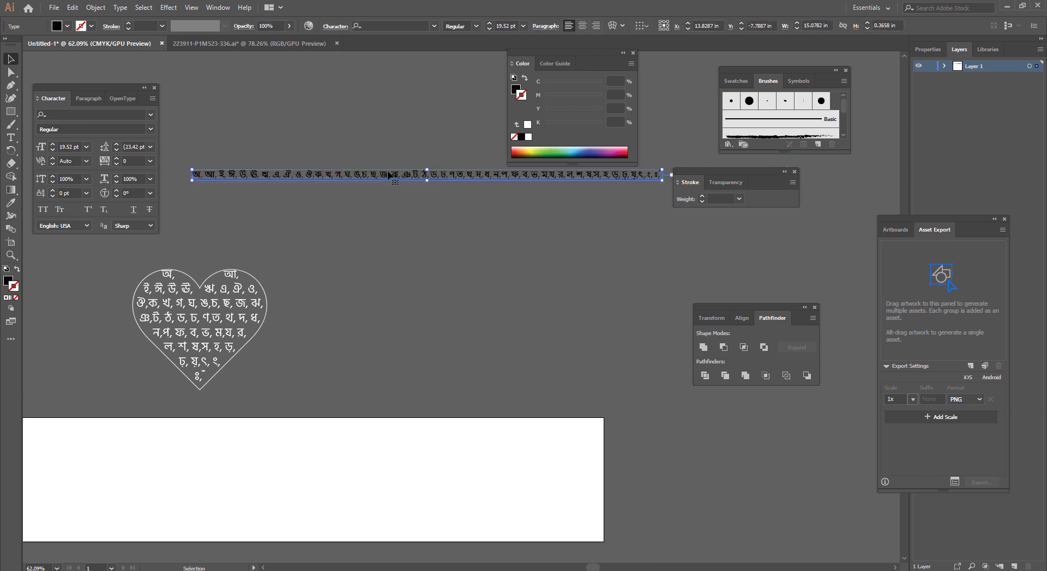
- Select the whole Bengali alphabet line and nudge it slightly upward
key("t")
triple_click(336, 176)
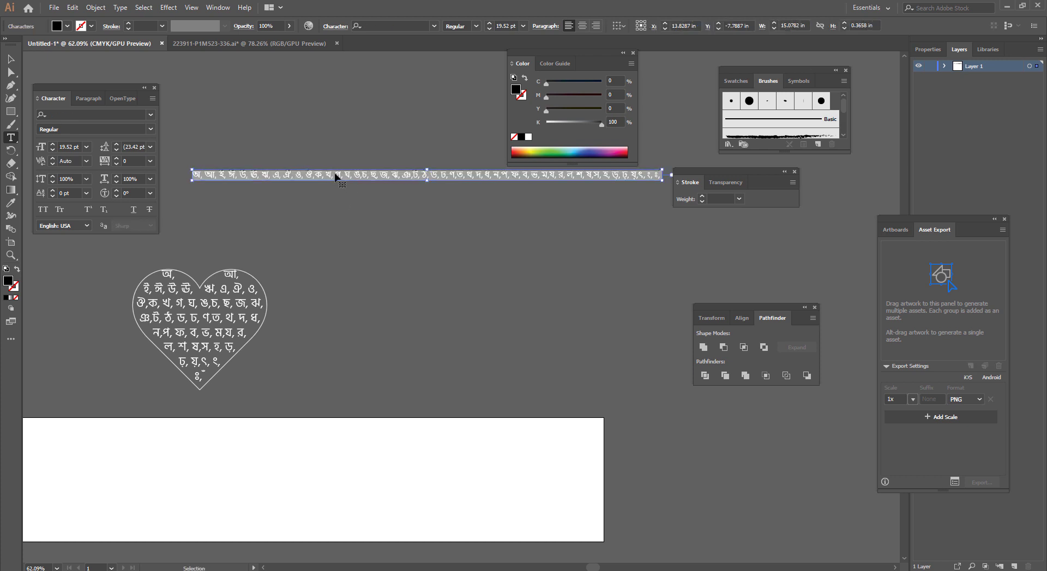
left_click(335, 175)
triple_click(335, 174)
left_click(342, 175)
triple_click(342, 175)
key("ctrl+c")
left_click(11, 58)
left_click_drag(331, 169, 331, 157)
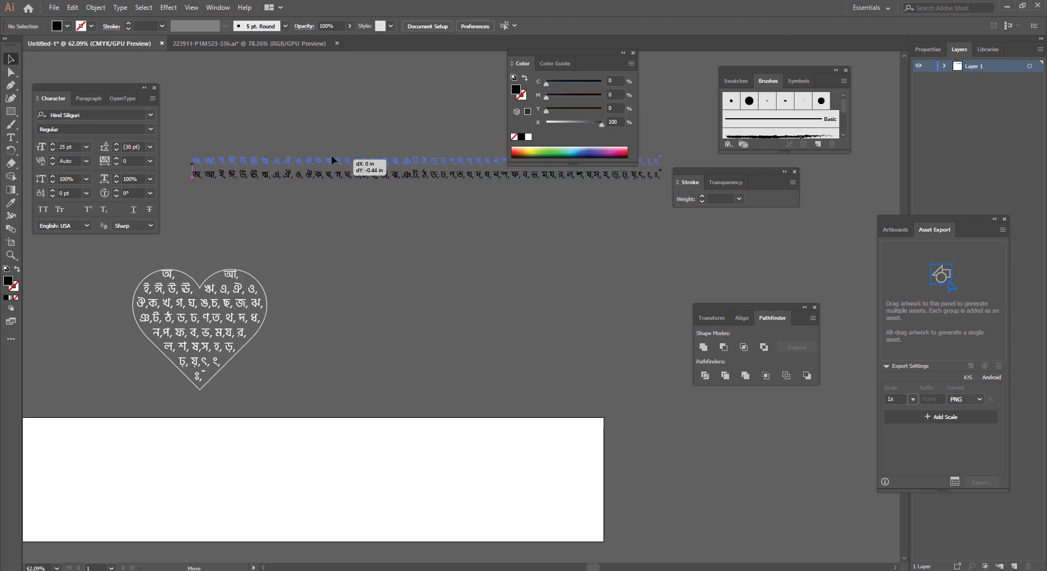
- Paste the heart outline back and undo the stray type area created inside it
key("ctrl+v")
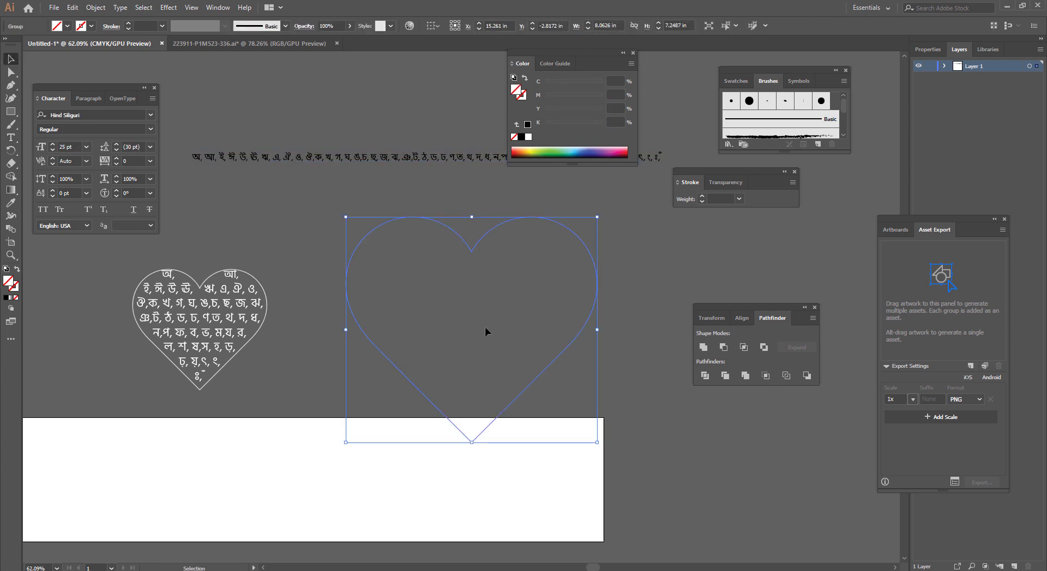
key("t")
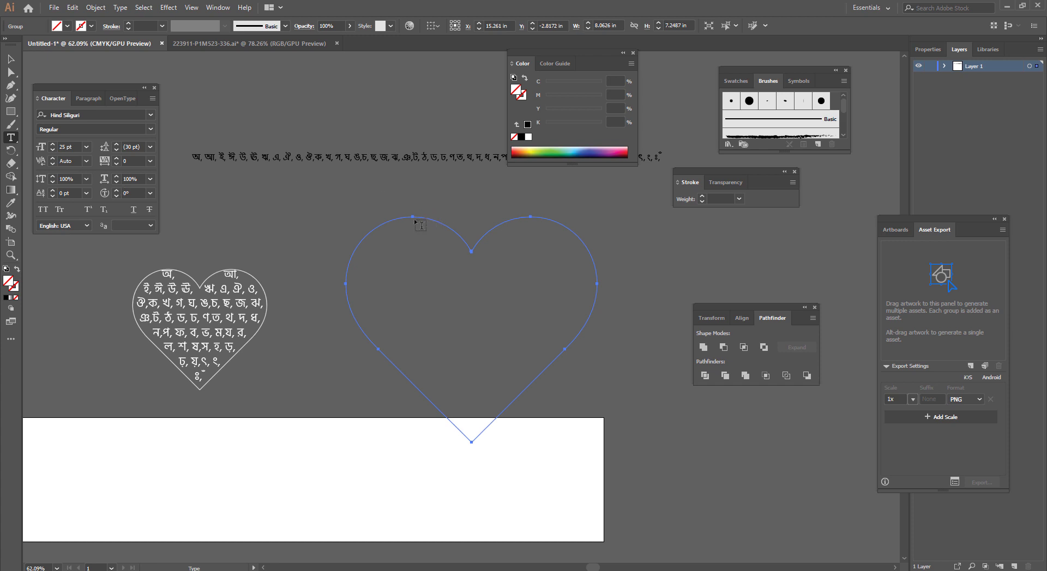
left_click(415, 218)
key("Escape")
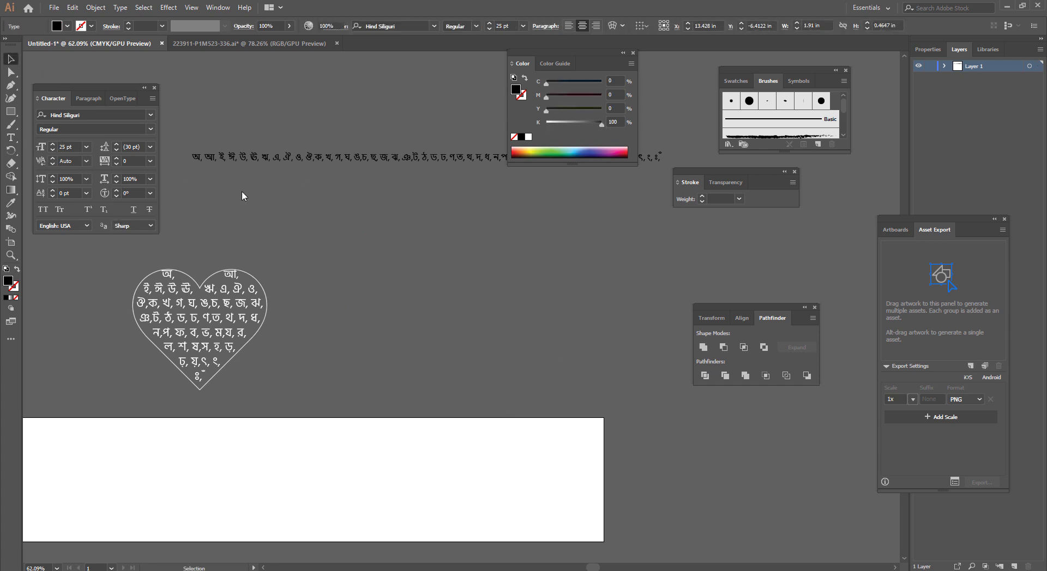
key("ctrl+z")
- Turn the heart outline into a text area and paste the Bengali alphabet into it
left_click(10, 138)
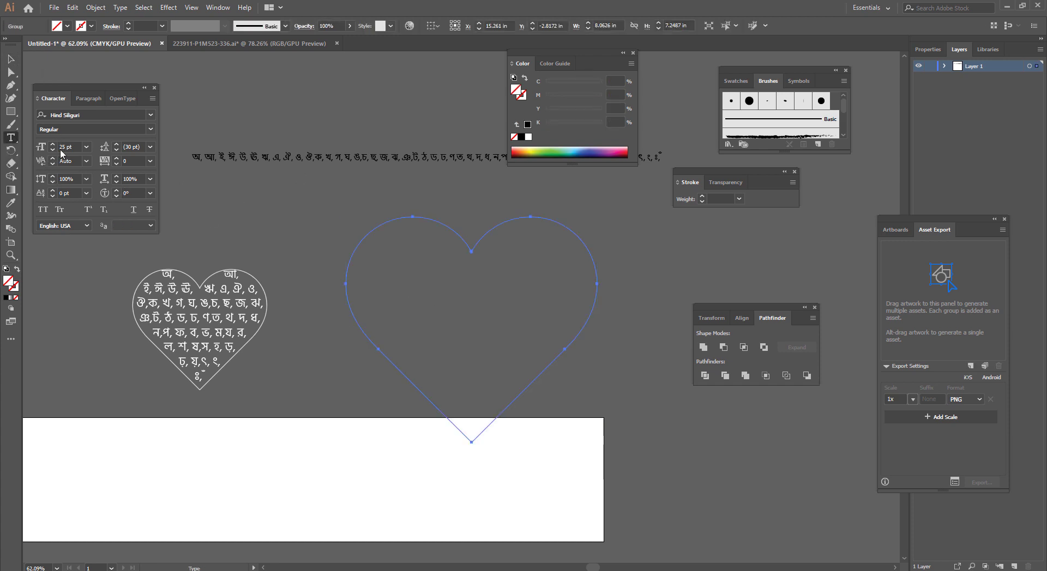
left_click(391, 228)
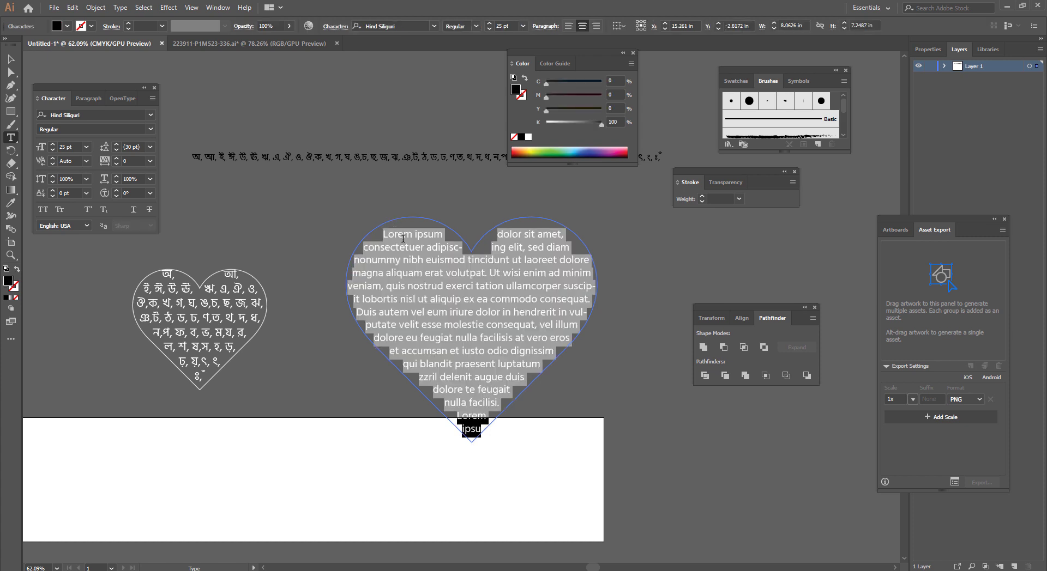
key("ctrl+v")
key("ctrl+a")
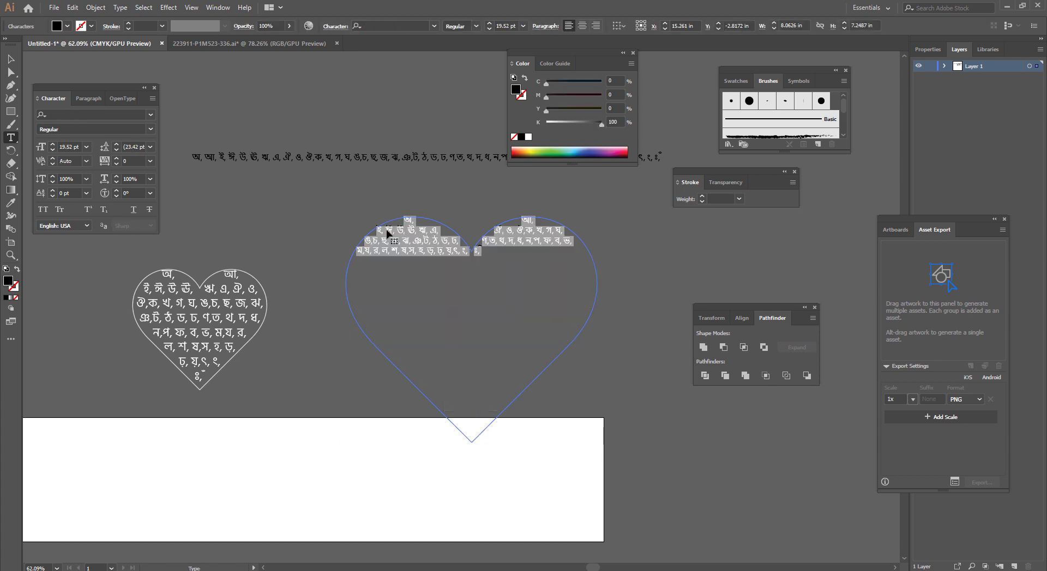
- Size the heart text at 26 pt, then adjust it to 44 pt to fill the heart
left_click(68, 147)
type("26")
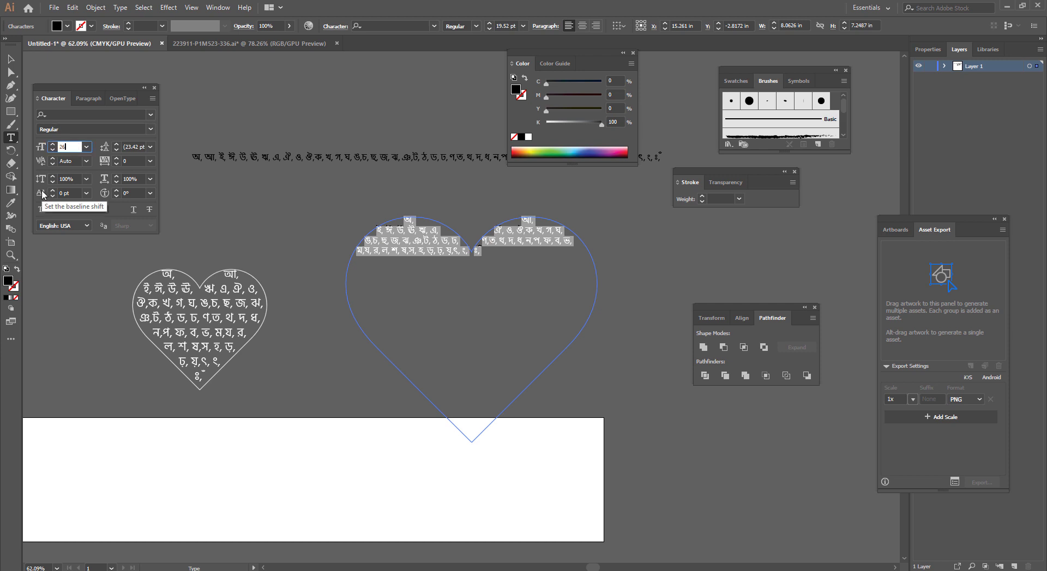
key("Return")
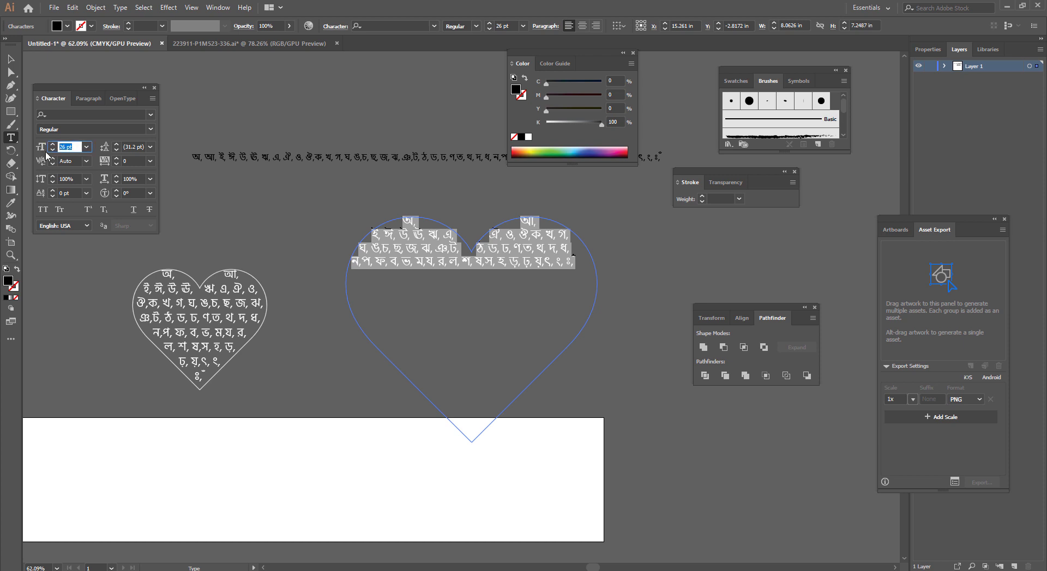
left_click(51, 144)
left_click_drag(52, 145, 51, 148)
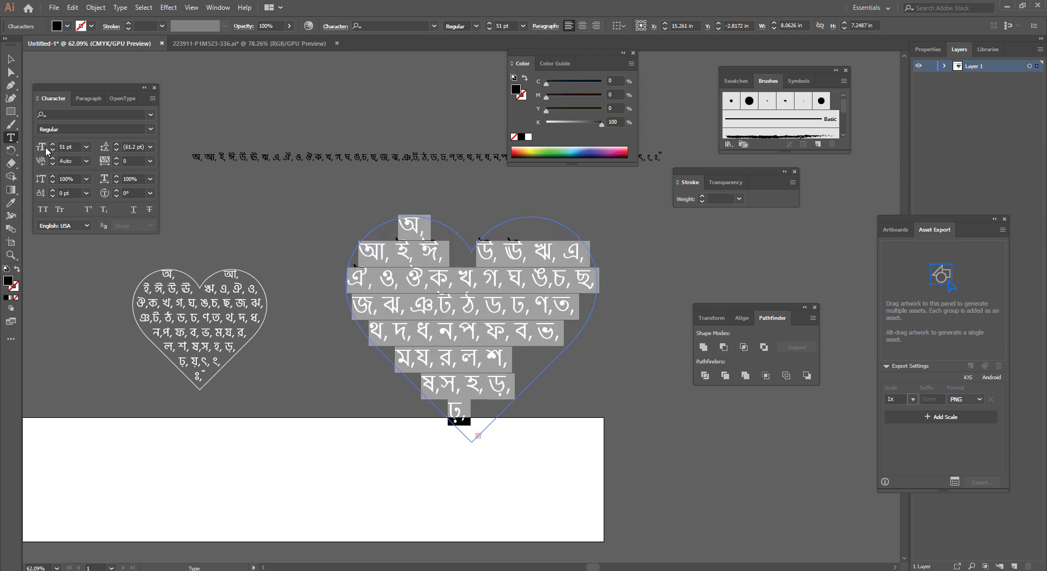
left_click(52, 150)
left_click(52, 149)
left_click(52, 150)
left_click(51, 149)
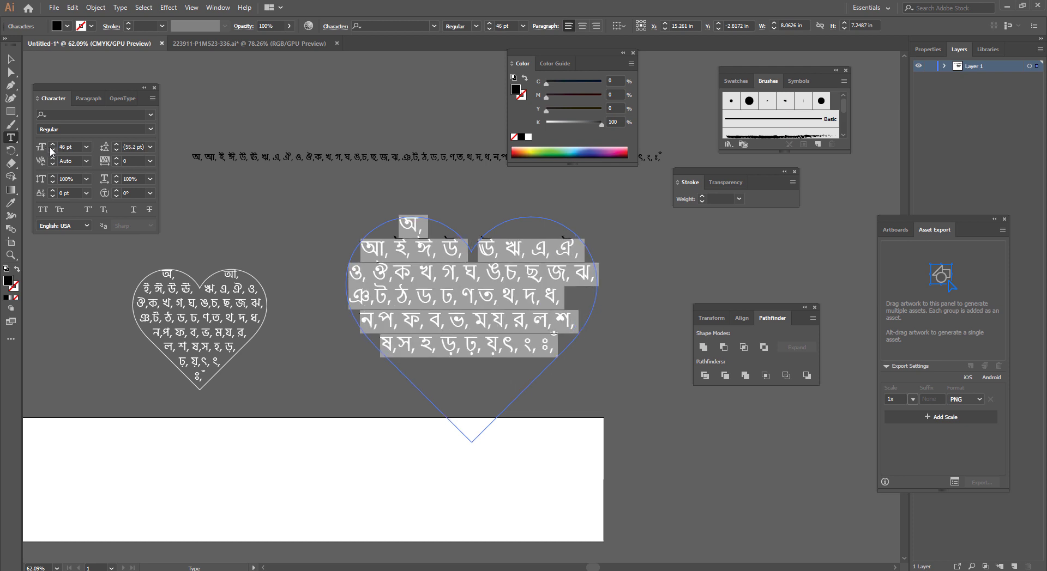
left_click(52, 150)
left_click(52, 150)
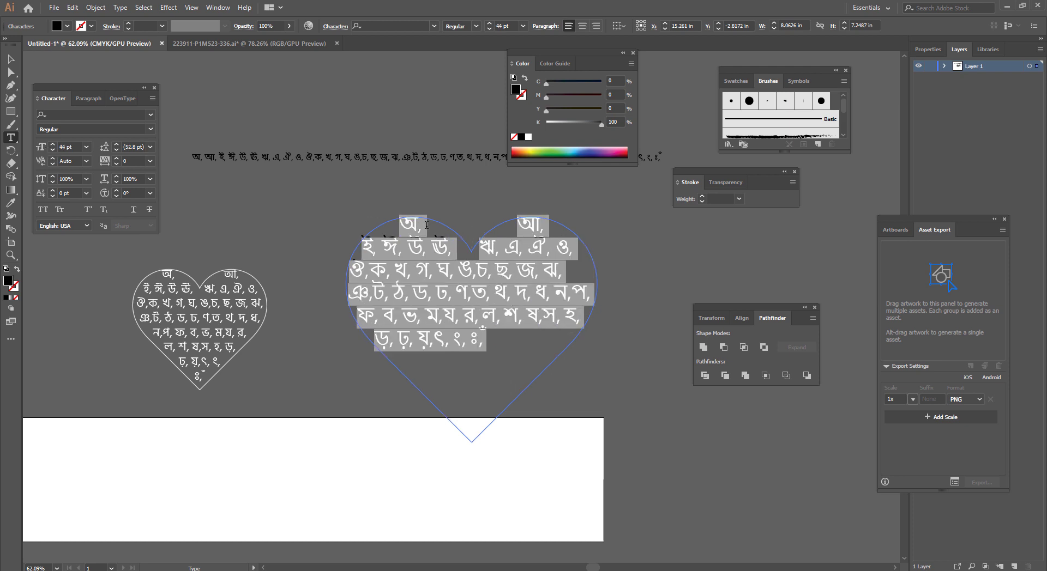
- Search 'hind' and set the heart text in Hind Siliguri Regular
left_click(89, 113)
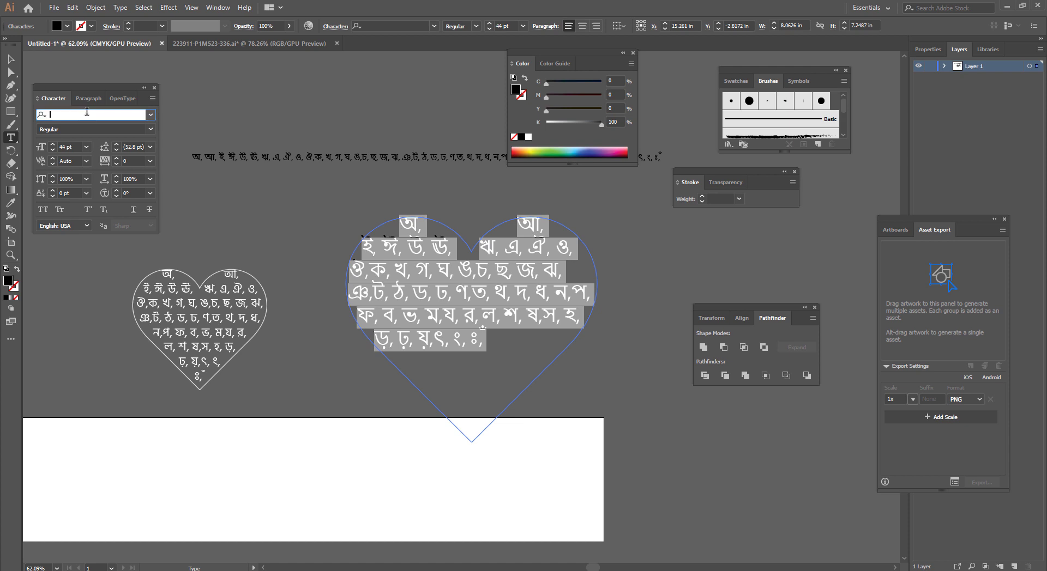
type("hi")
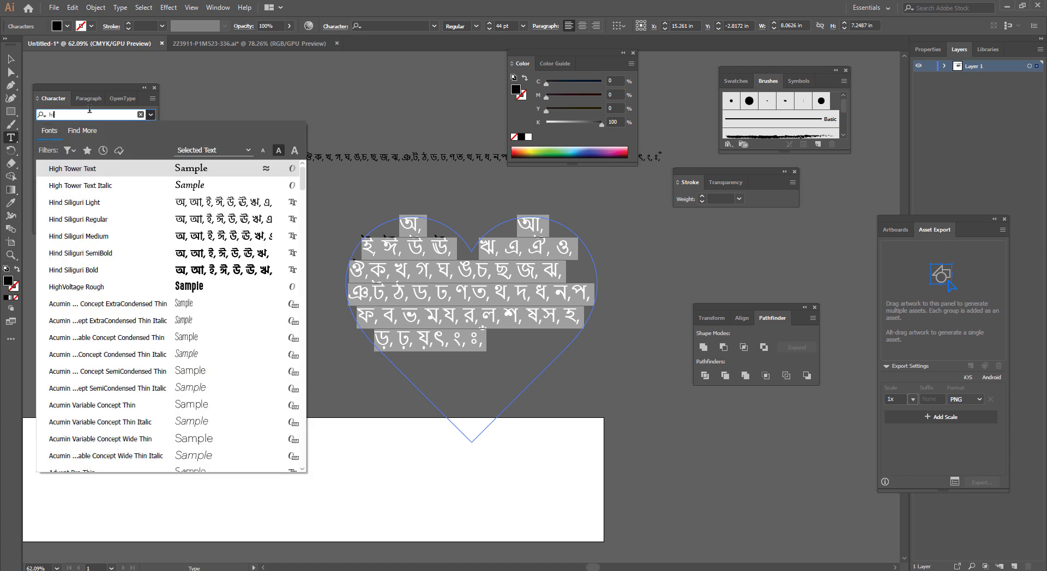
type("nd")
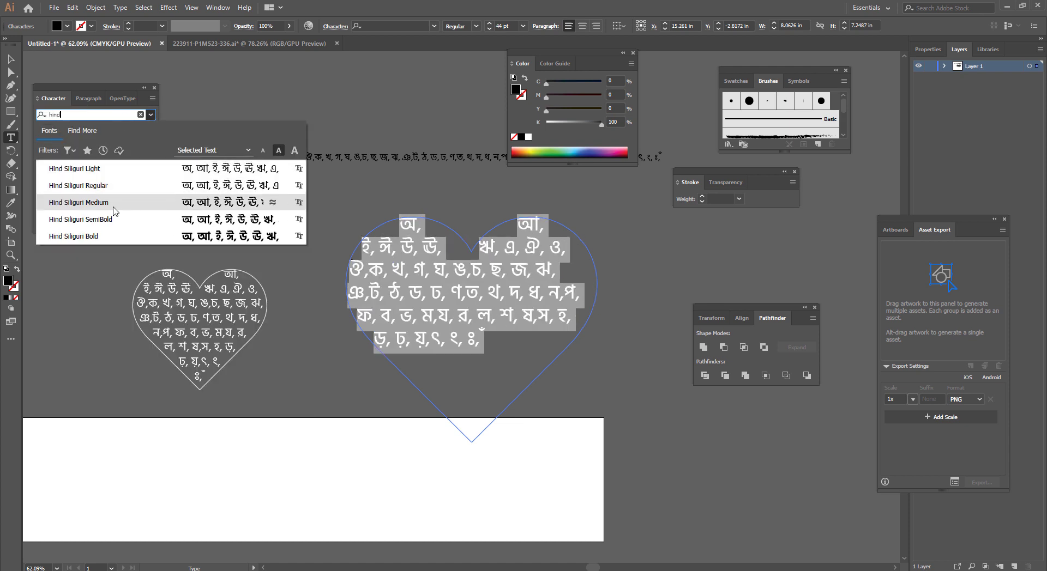
left_click(119, 189)
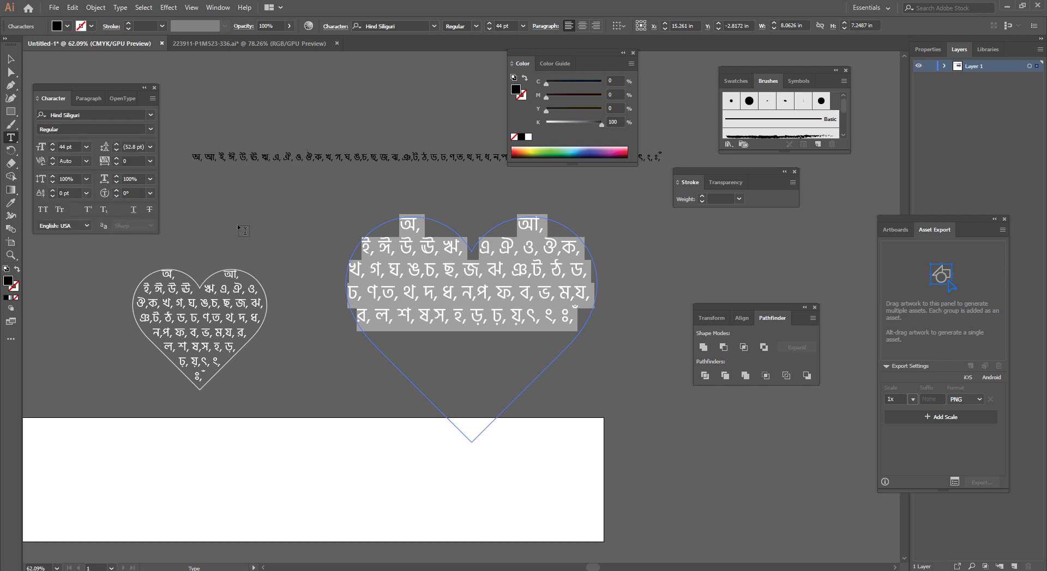
- Enlarge the heart's body lines to 53 pt and centre-align the text
left_click_drag(361, 246, 576, 319)
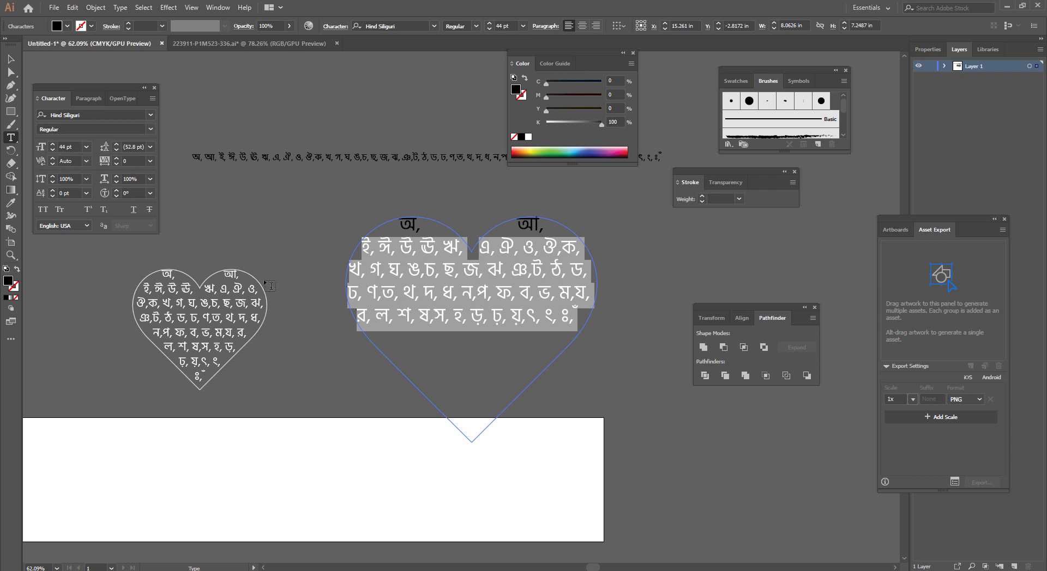
left_click(53, 144)
left_click(53, 144)
left_click(53, 144)
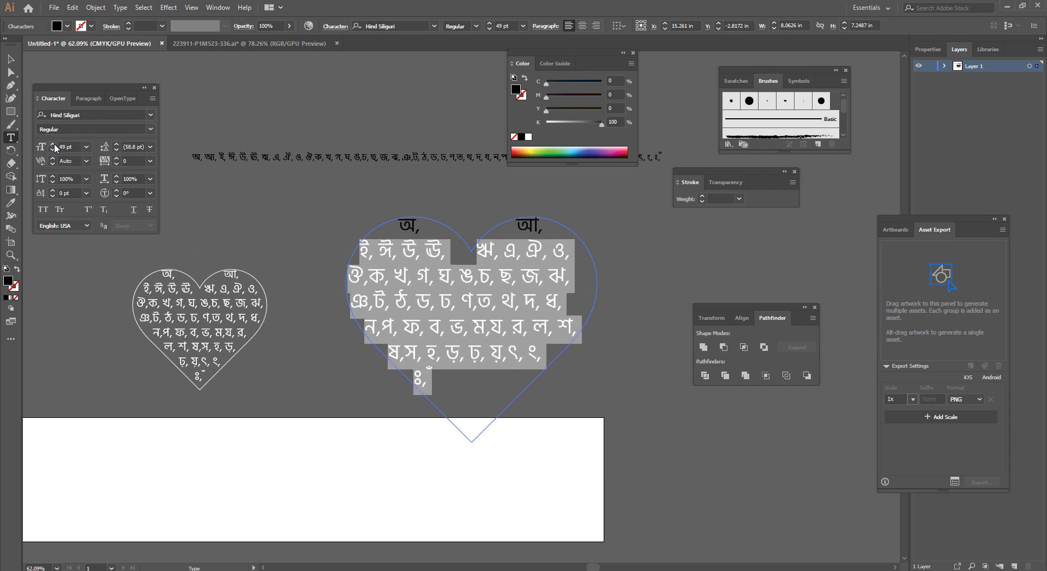
left_click(52, 144)
left_click(53, 144)
left_click(53, 144)
left_click(53, 144)
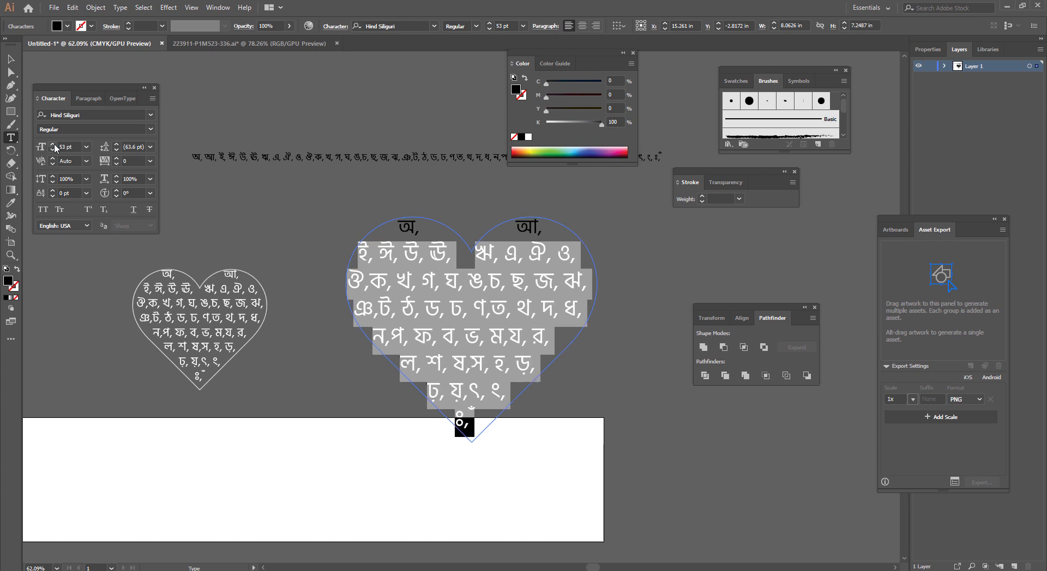
left_click(582, 26)
- Set the first letter অ to 53 pt
left_click(428, 256)
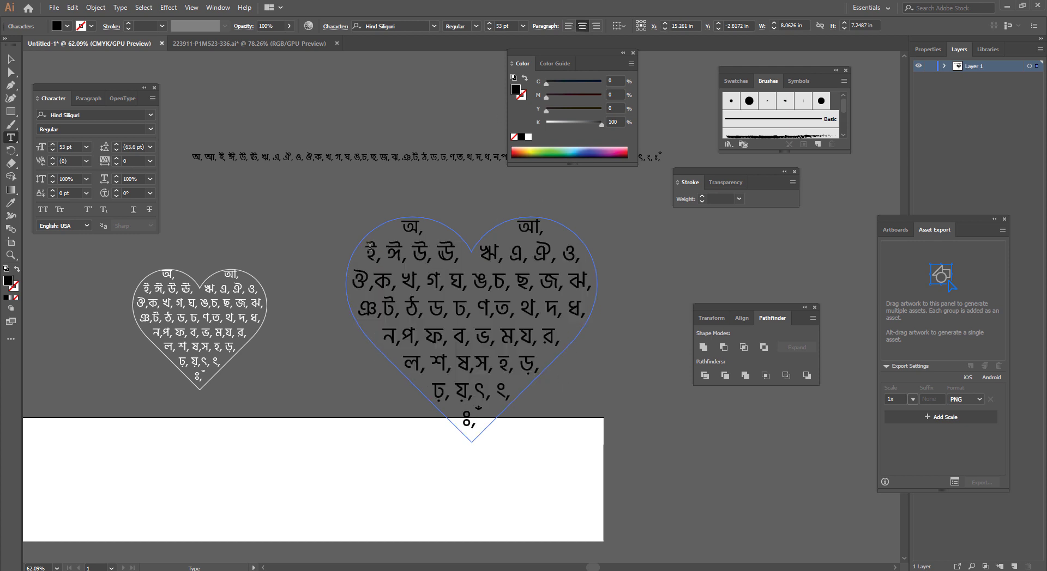
key("ctrl+a")
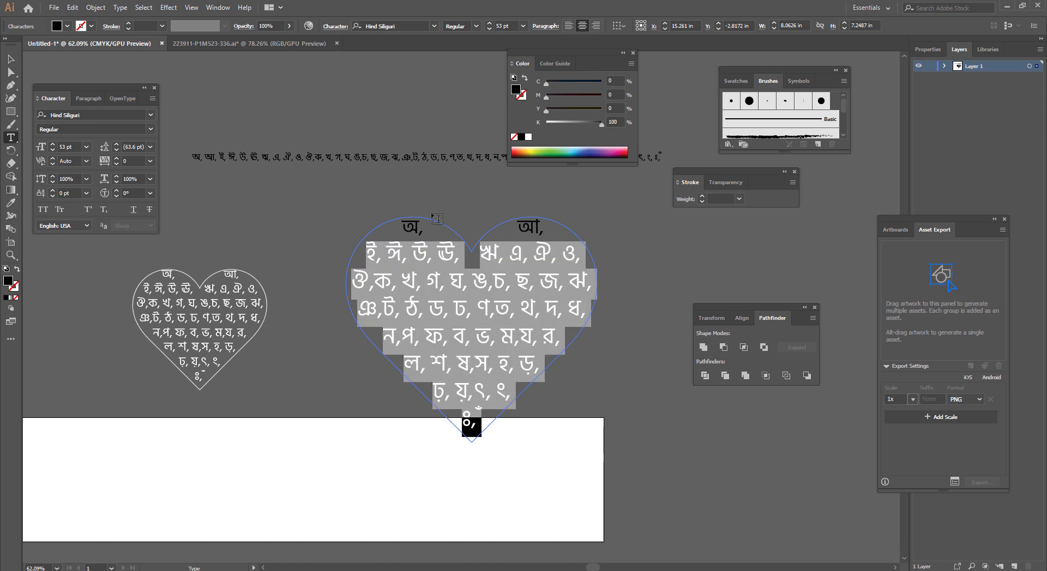
double_click(423, 222)
double_click(68, 146)
type("44")
key("Return")
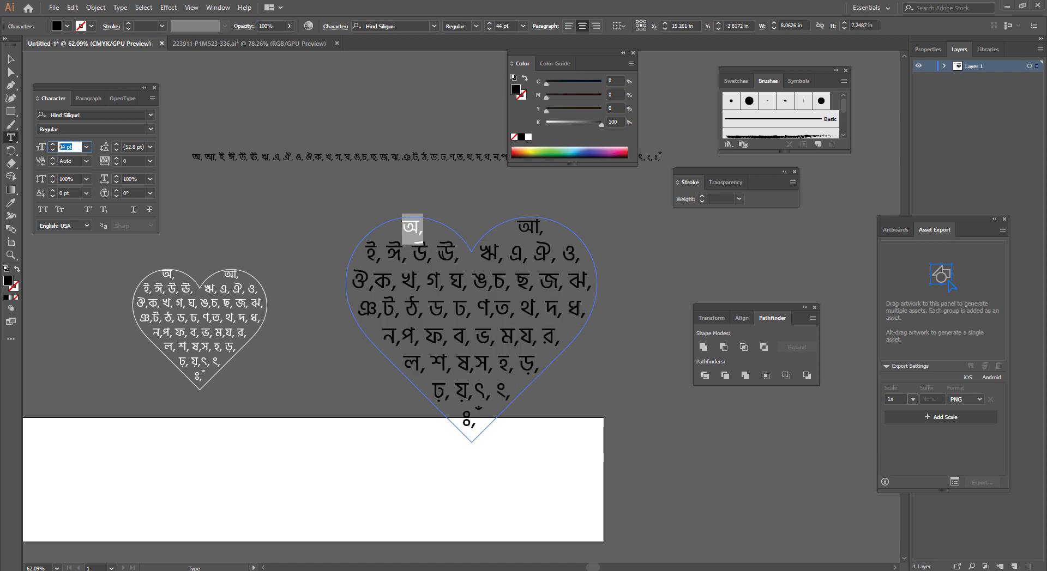
type("53")
key("Return")
- Try sizing the letter আ at 53 pt and 50 pt, undoing both attempts
double_click(525, 224)
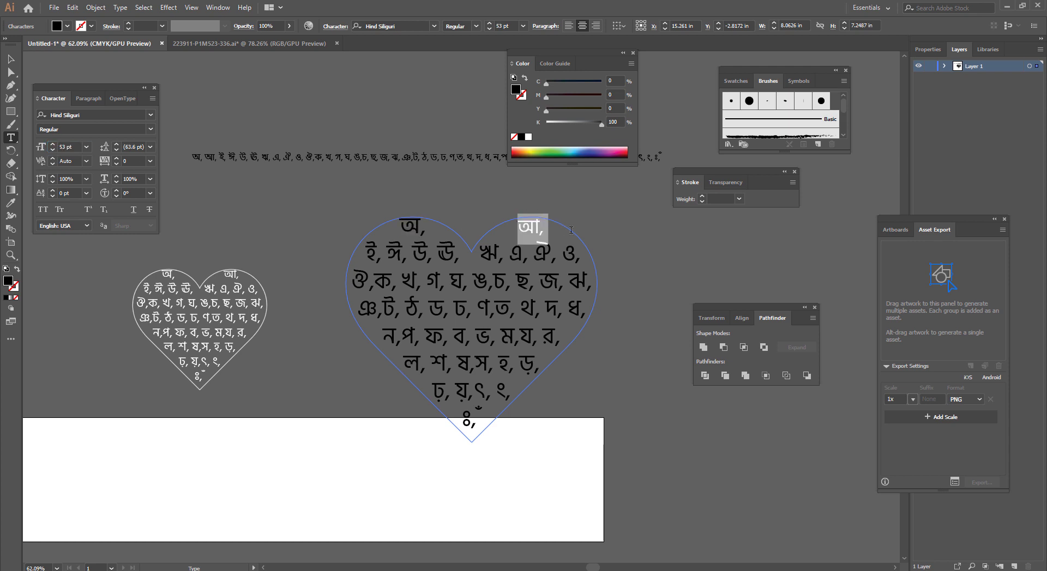
double_click(77, 143)
type("53")
key("Return")
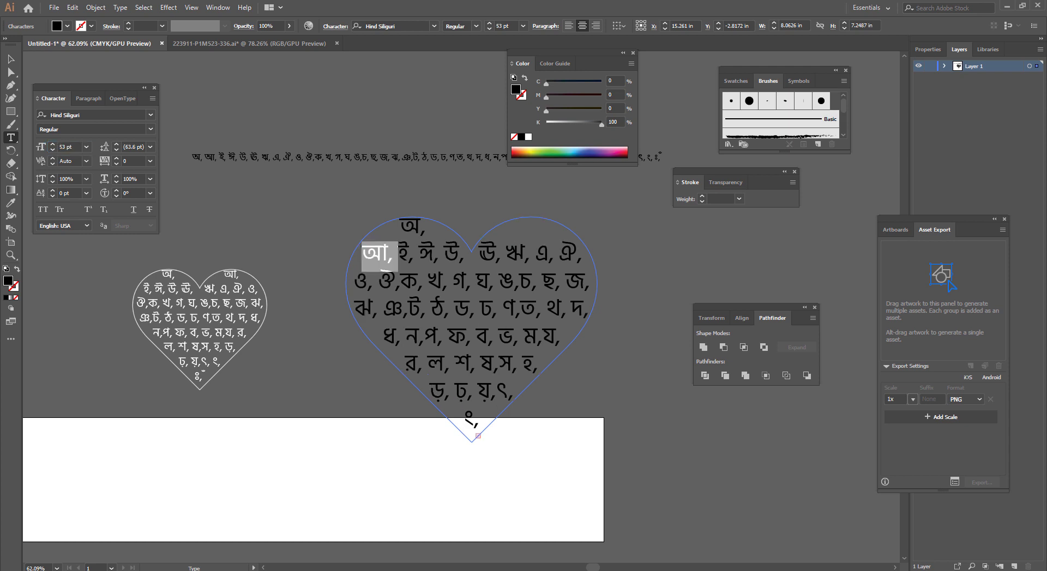
key("ctrl+z")
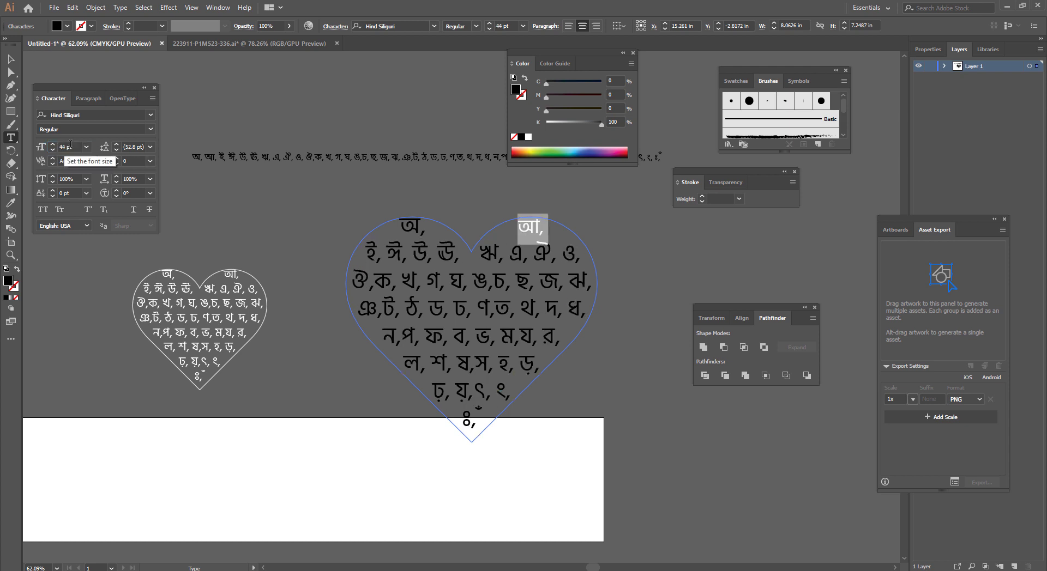
left_click(68, 147)
type("50")
key("Return")
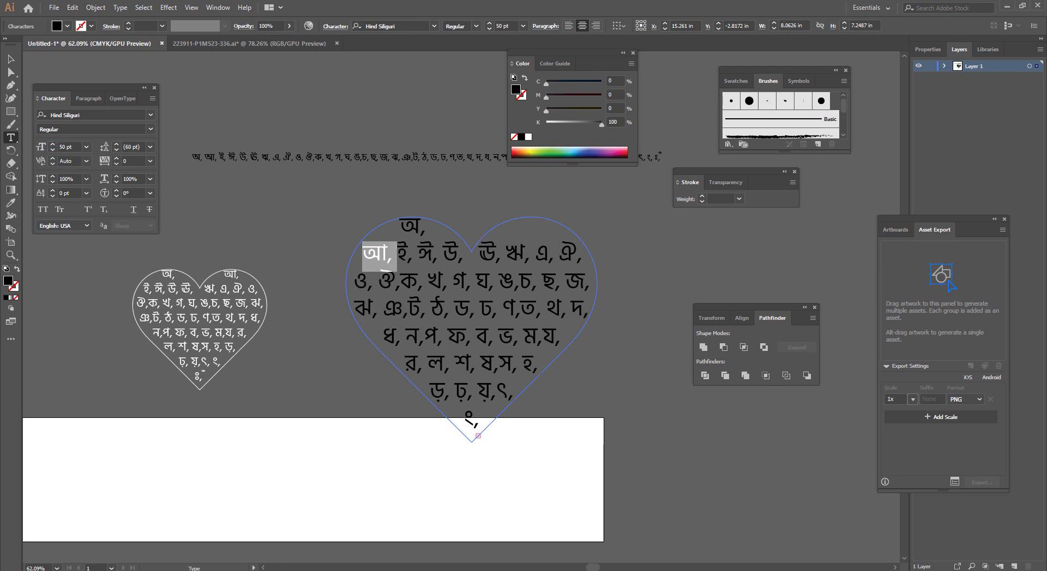
key("BackSpace")
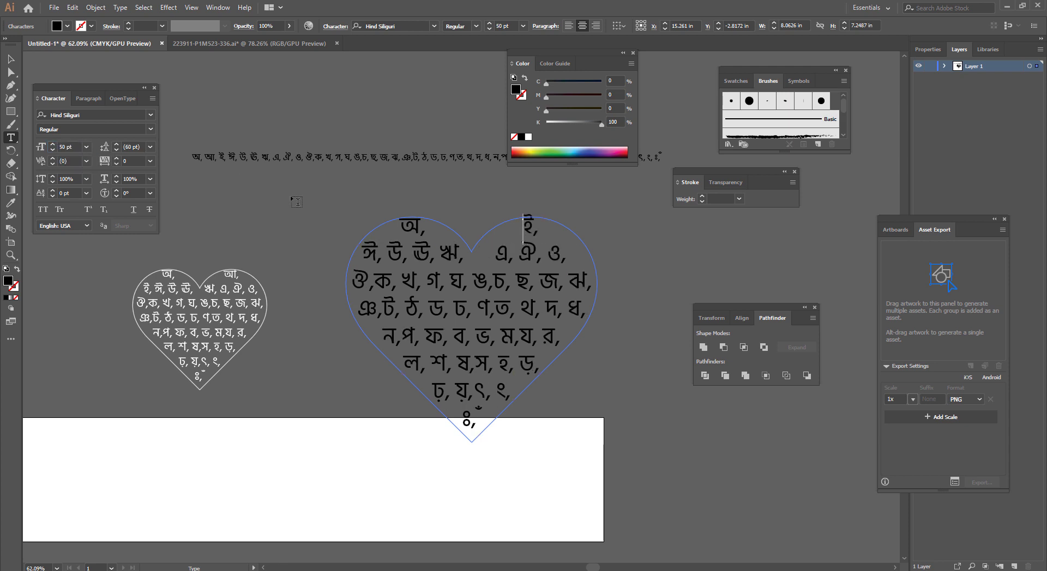
key("ctrl+z")
key("ctrl+z")
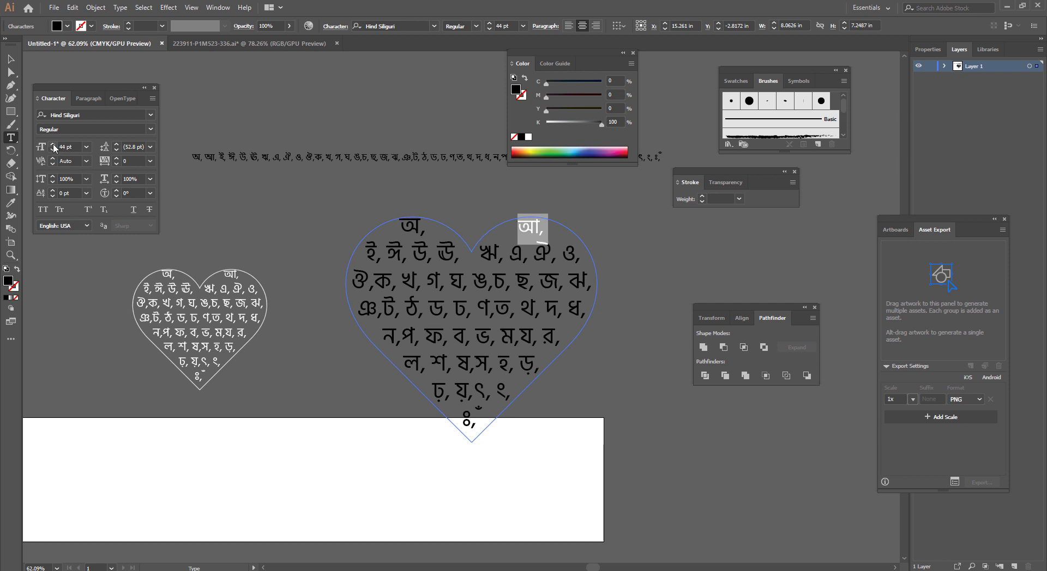
- Set the letter আ to 49 pt so it sits alone in the upper right lobe
left_click(53, 145)
left_click(53, 145)
left_click(53, 145)
left_click(53, 145)
left_click(52, 145)
left_click(53, 145)
left_click(53, 150)
- Finish text editing, select the whole lettered heart, and zoom out
left_click(327, 238, "ctrl")
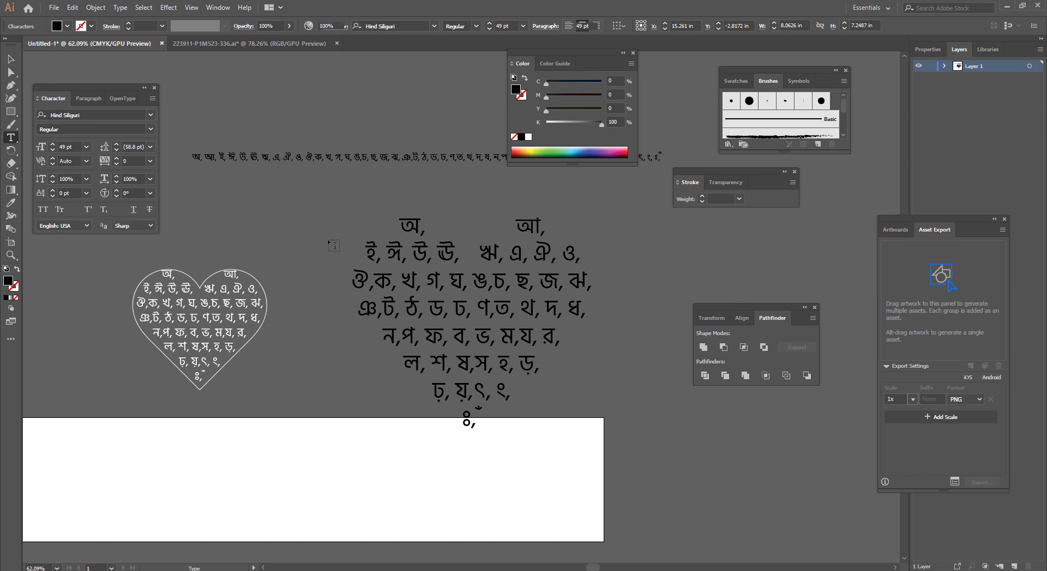
left_click(11, 59)
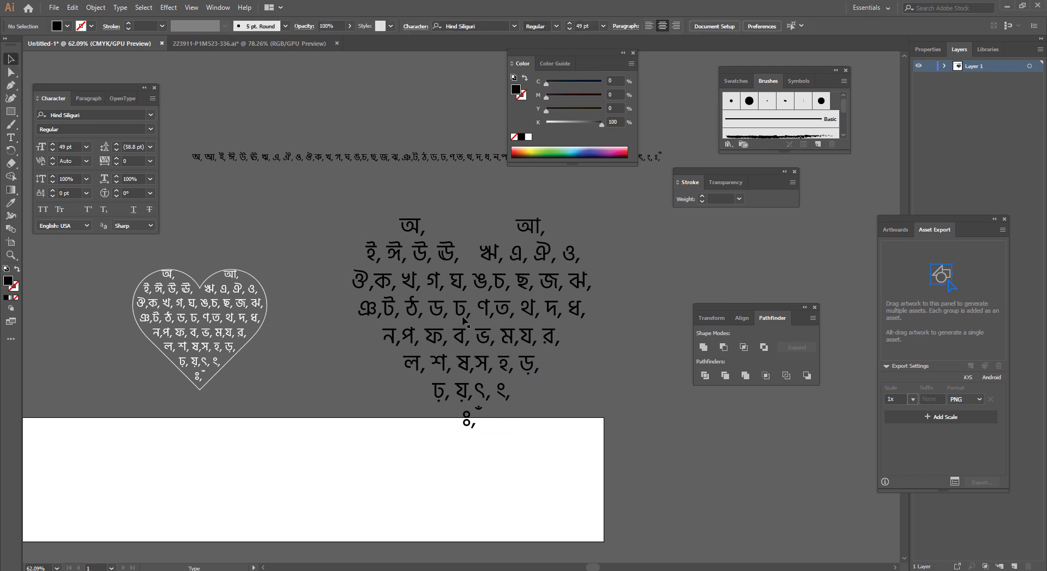
left_click(465, 321)
left_click_drag(434, 314, 462, 355)
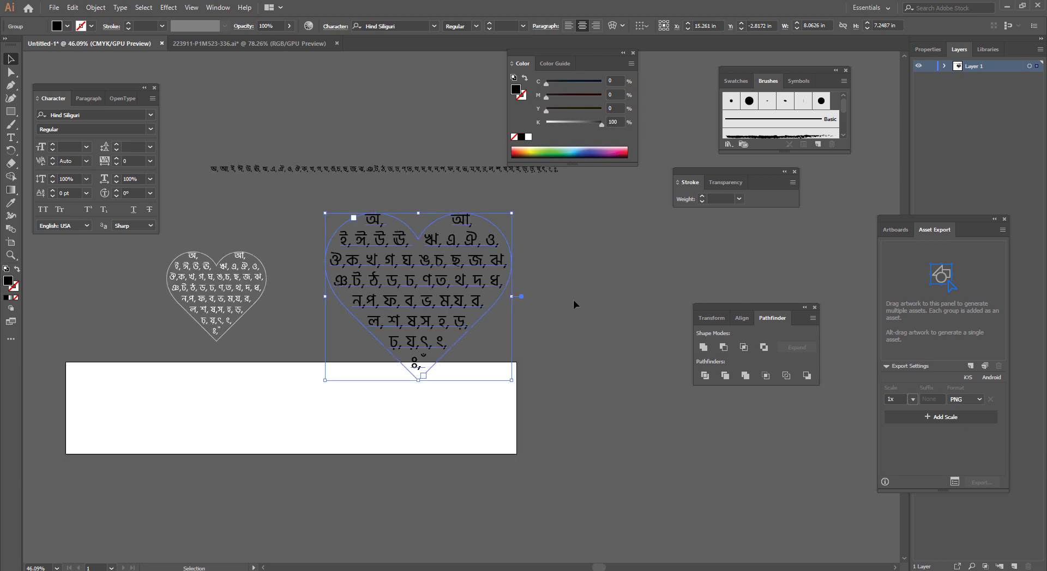
- Drop a copy of the lettered heart over the white rectangle and select it
left_click(414, 362)
left_click_drag(421, 246, 241, 389)
left_click_drag(414, 362, 212, 520)
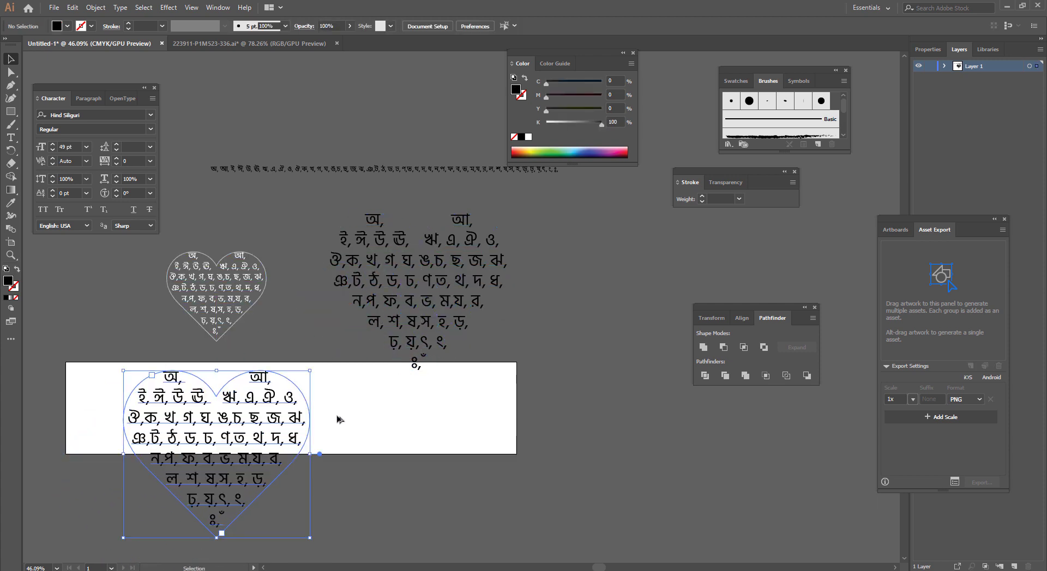
left_click(260, 426)
key("ctrl+z")
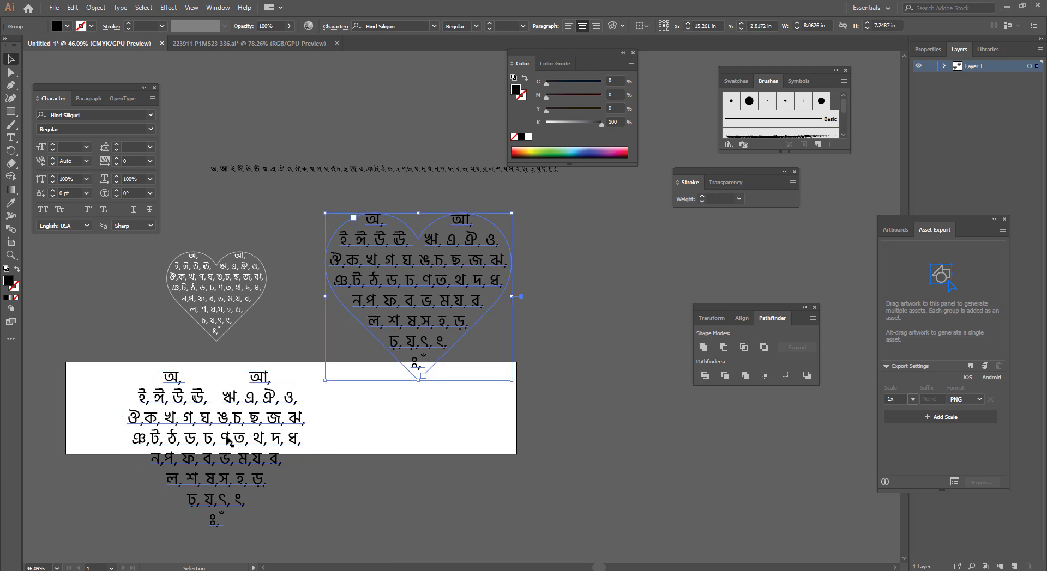
left_click(229, 441)
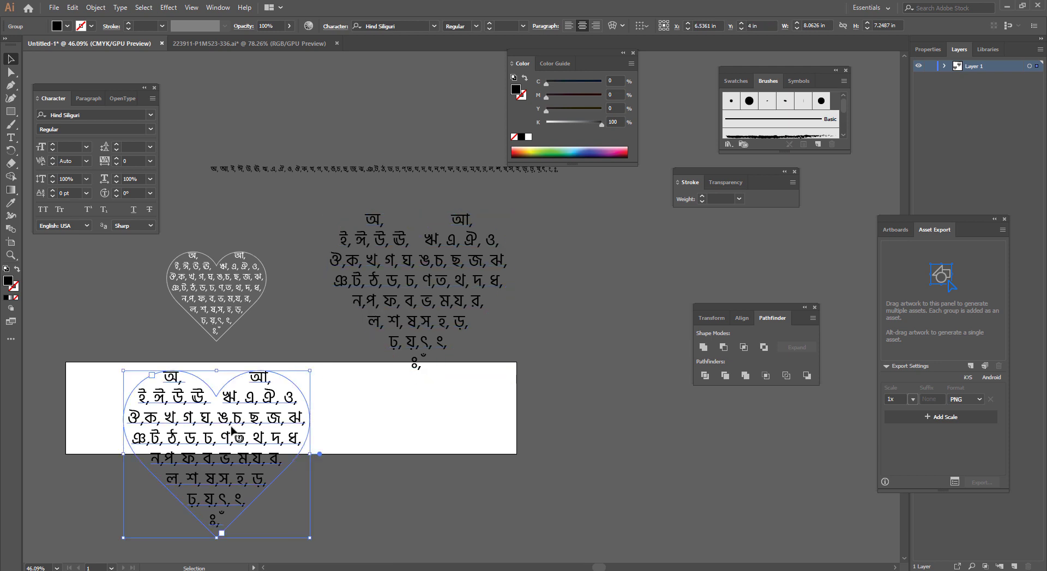
- Delete all the text from the copied heart, leaving an empty outline
key("t")
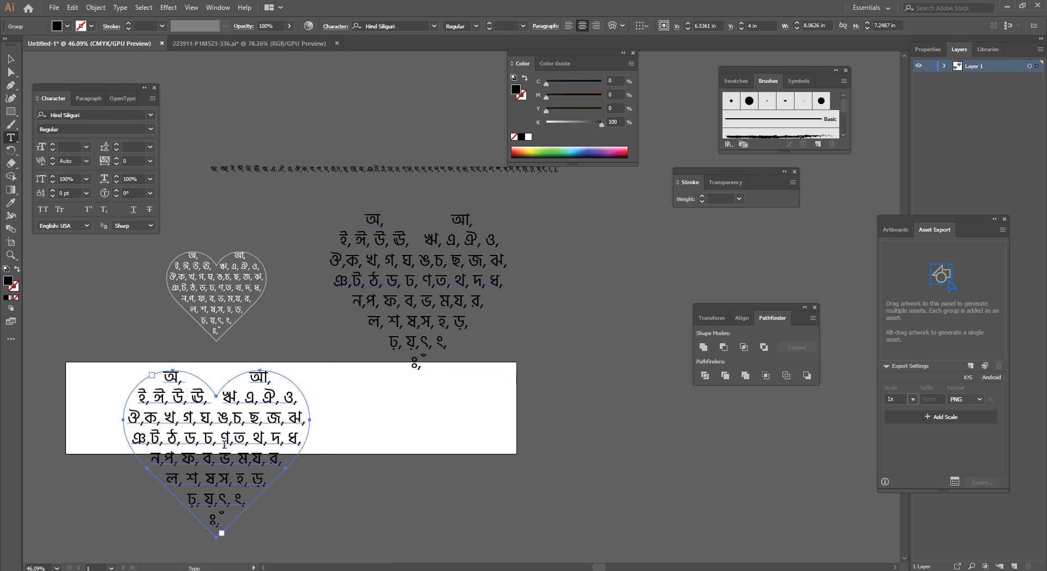
left_click(224, 445)
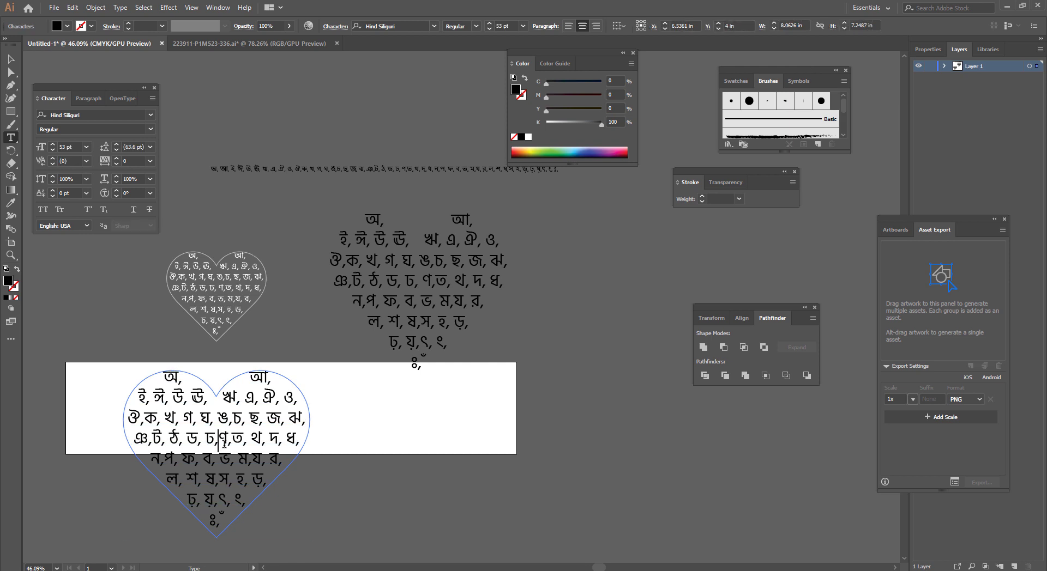
key("ctrl+a")
key("BackSpace")
left_click(12, 60)
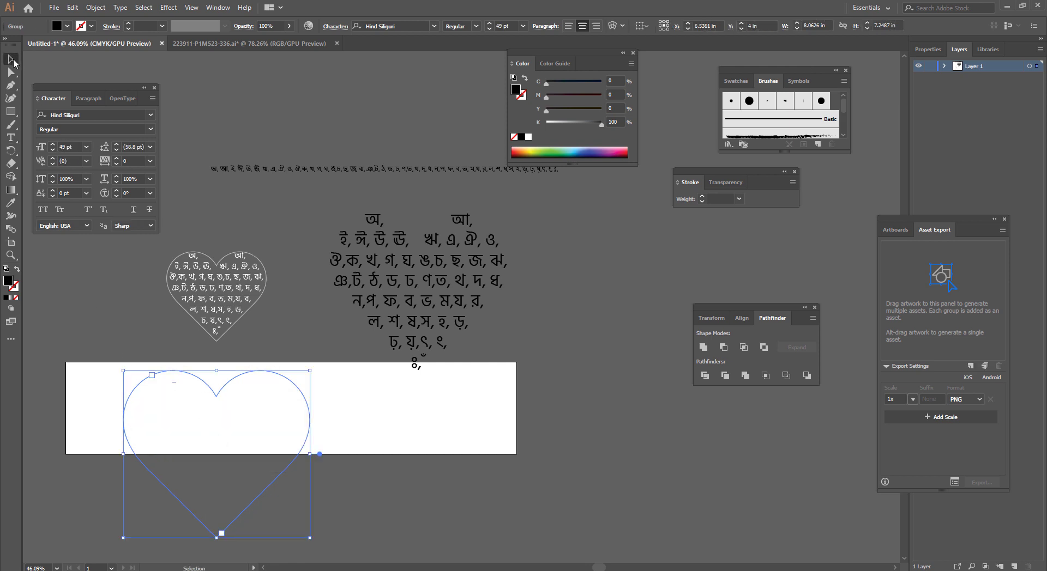
- Give the empty heart a 4 pt stroke with no fill and shift it up-right
left_click(129, 23)
left_click(129, 23)
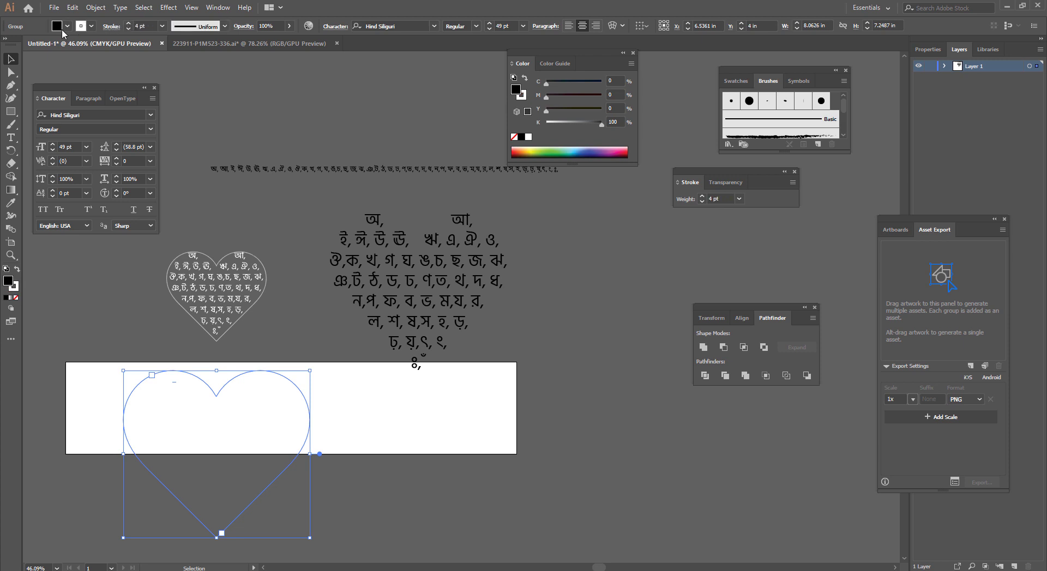
left_click(67, 26)
left_click(8, 48)
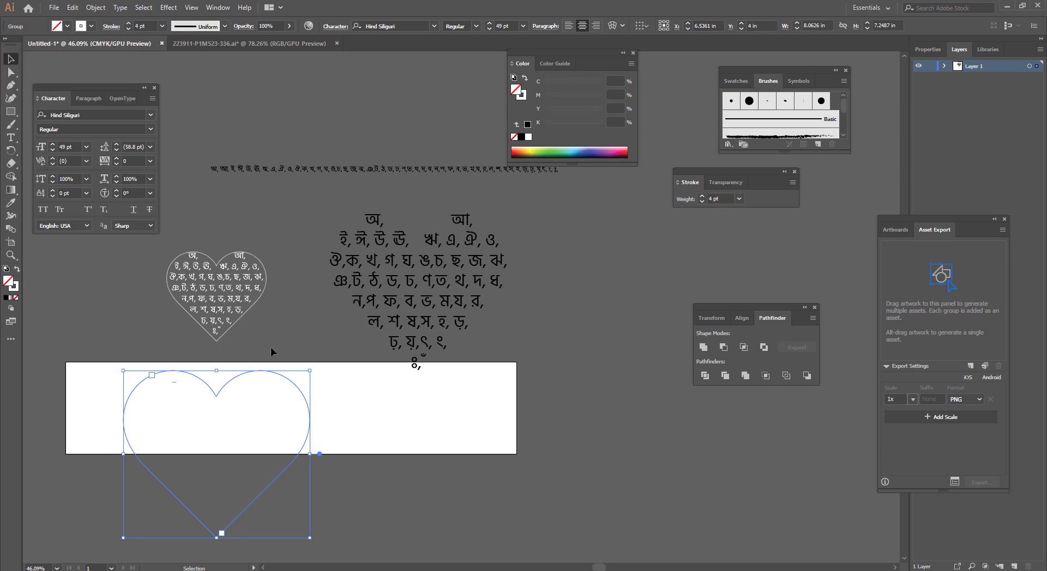
mouse_move(299, 410)
left_mouse_down()
mouse_move(326, 402)
mouse_move(355, 362)
left_mouse_up()
- Use the Eyedropper to copy another object's style onto the heart outline
left_click(538, 375)
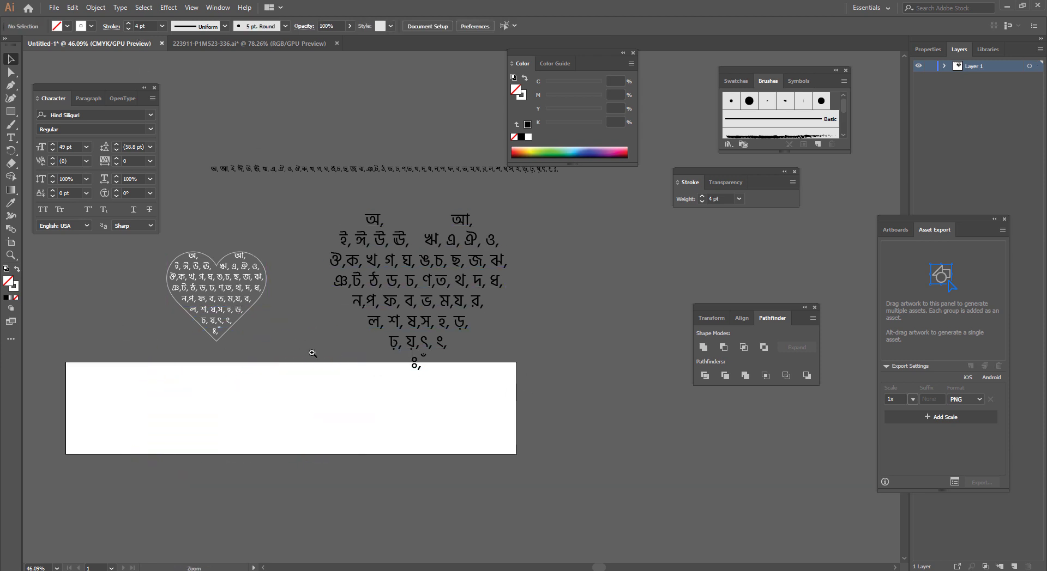
scroll(302, 341, "up", 3)
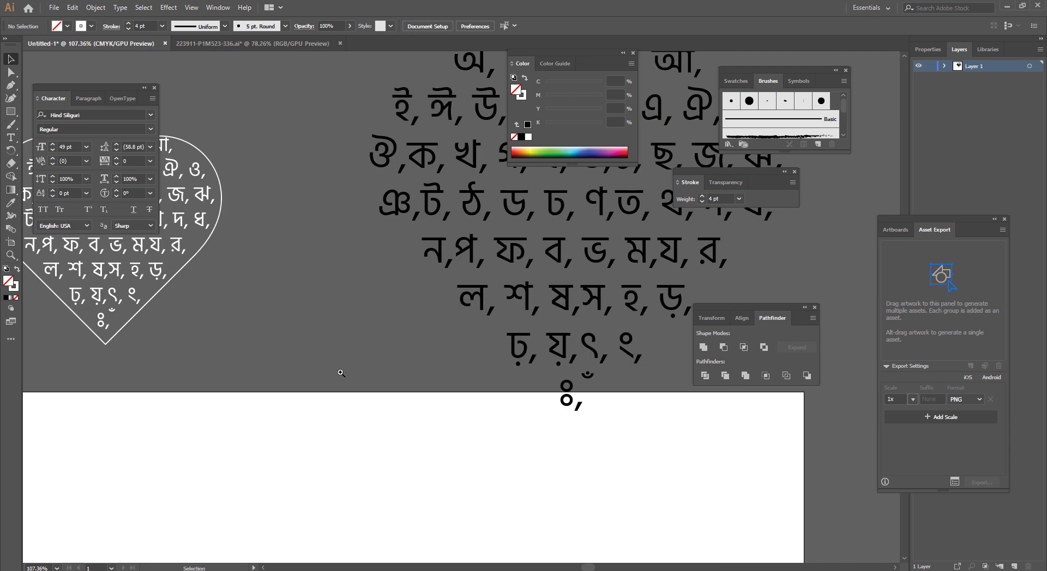
scroll(340, 372, "down", 4)
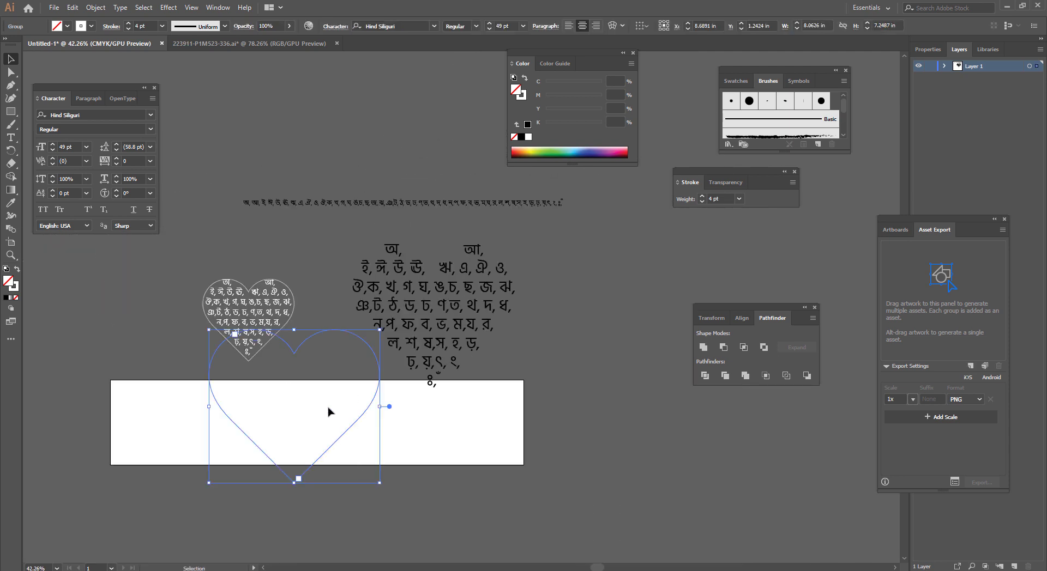
key("i")
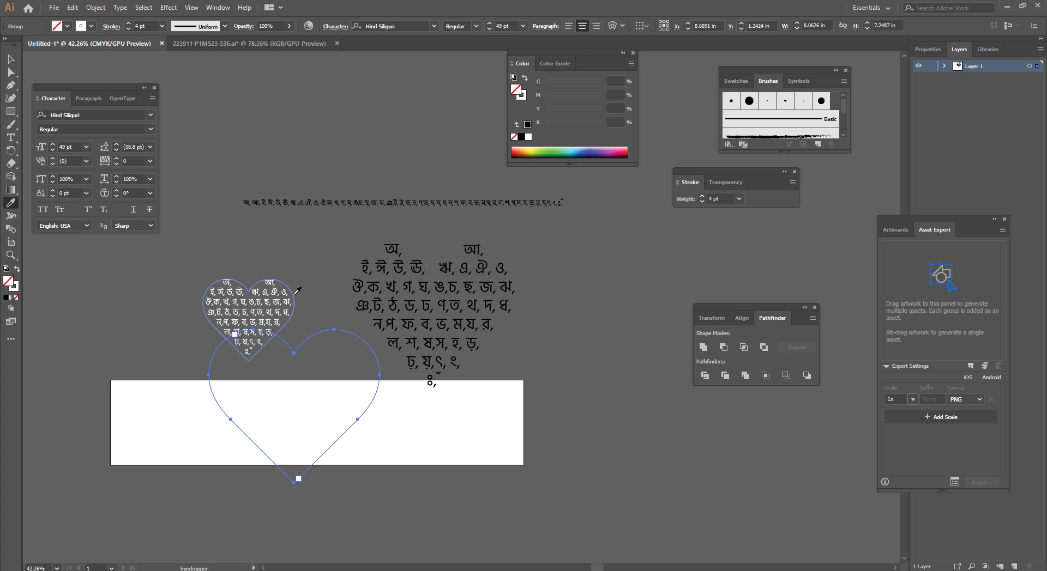
left_click(295, 294)
key("v")
left_click(326, 338)
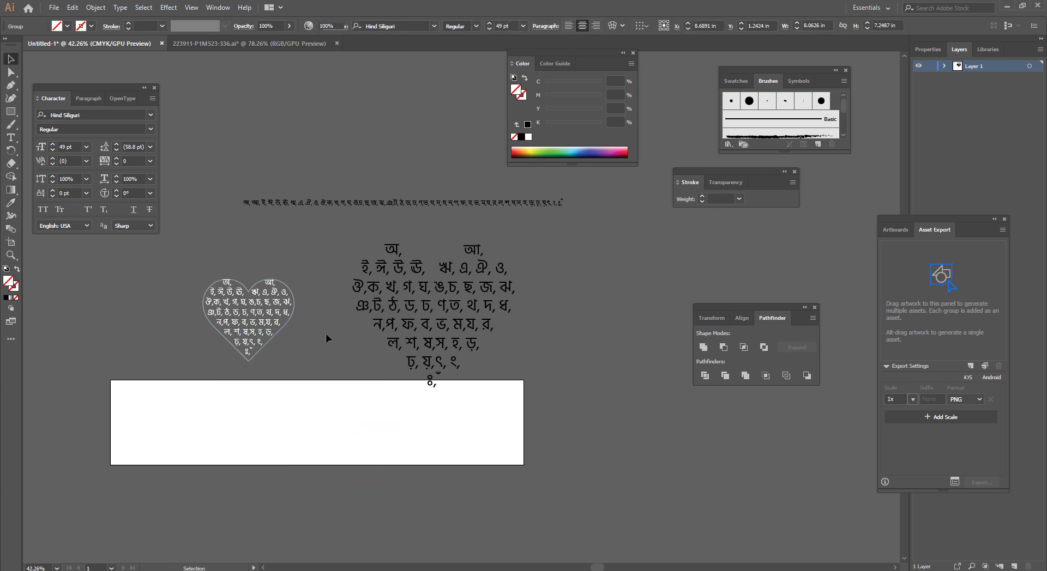
scroll(325, 333, "up", 2)
- Set the heart path's stroke colour to white (ffffff) and reselect the outline
key("a")
left_click(288, 324)
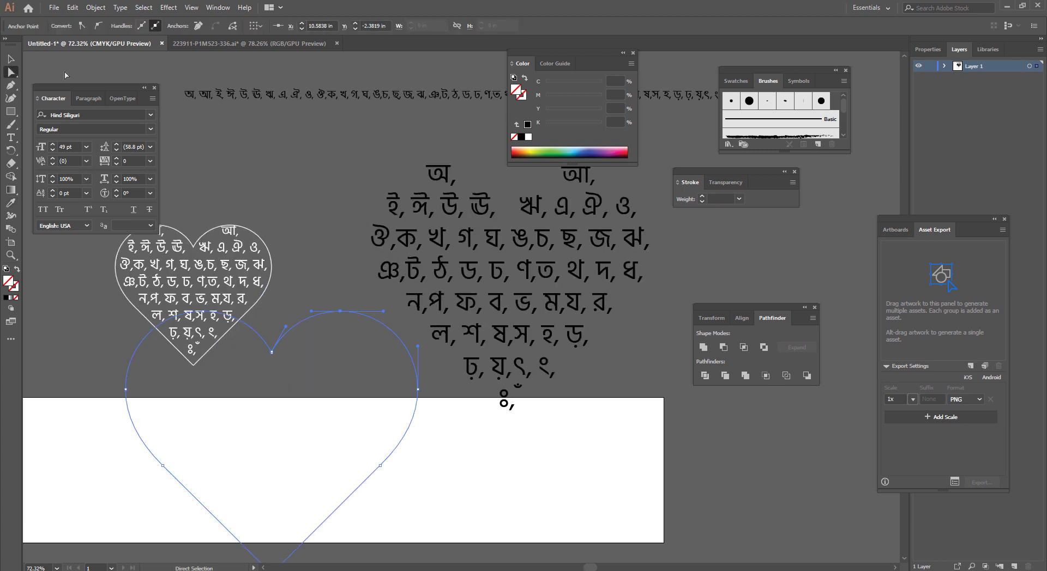
double_click(17, 289)
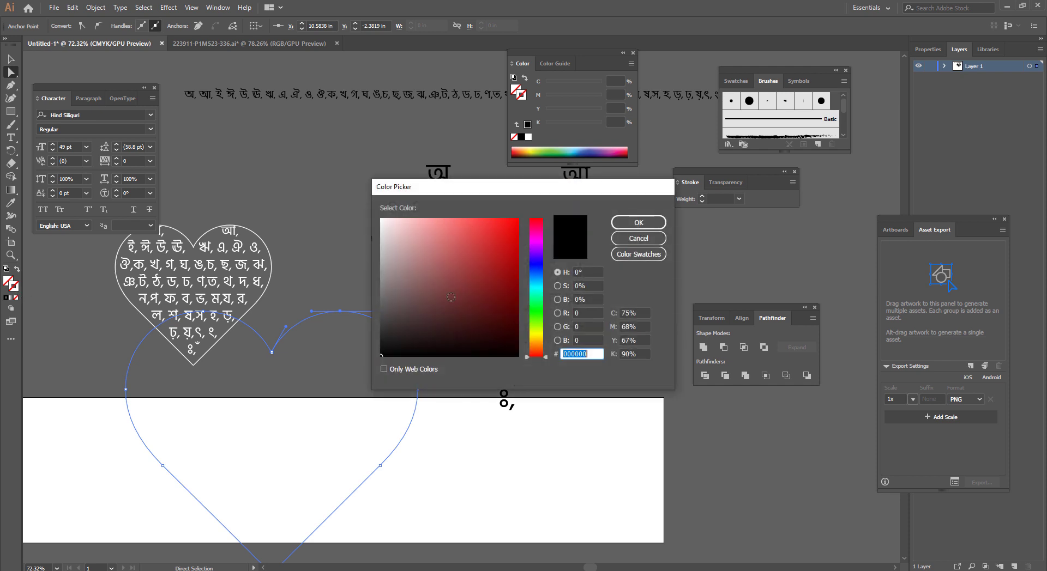
type("ffffff")
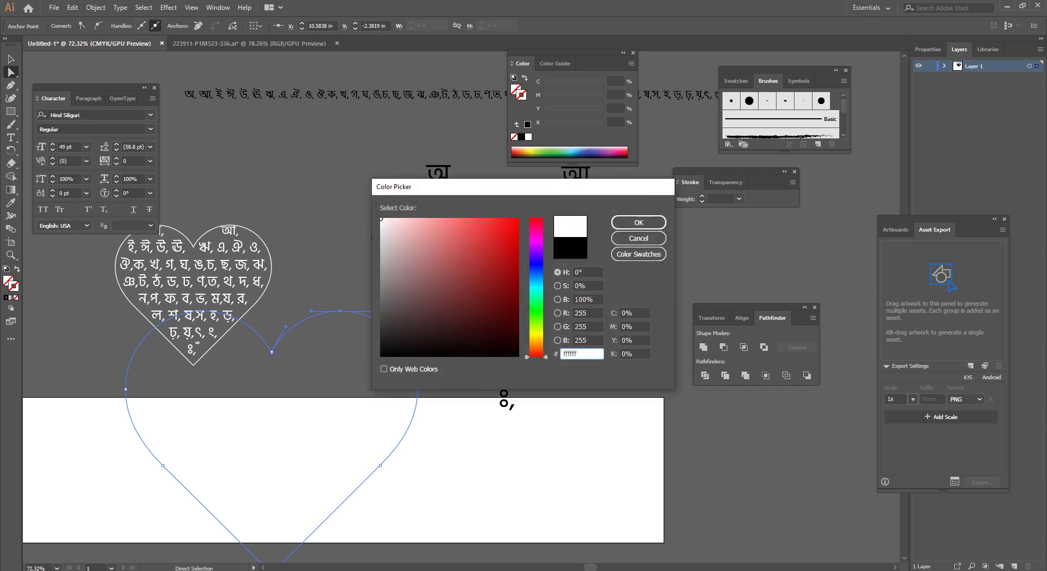
left_click(637, 223)
key("b")
key("ctrl+shift+a")
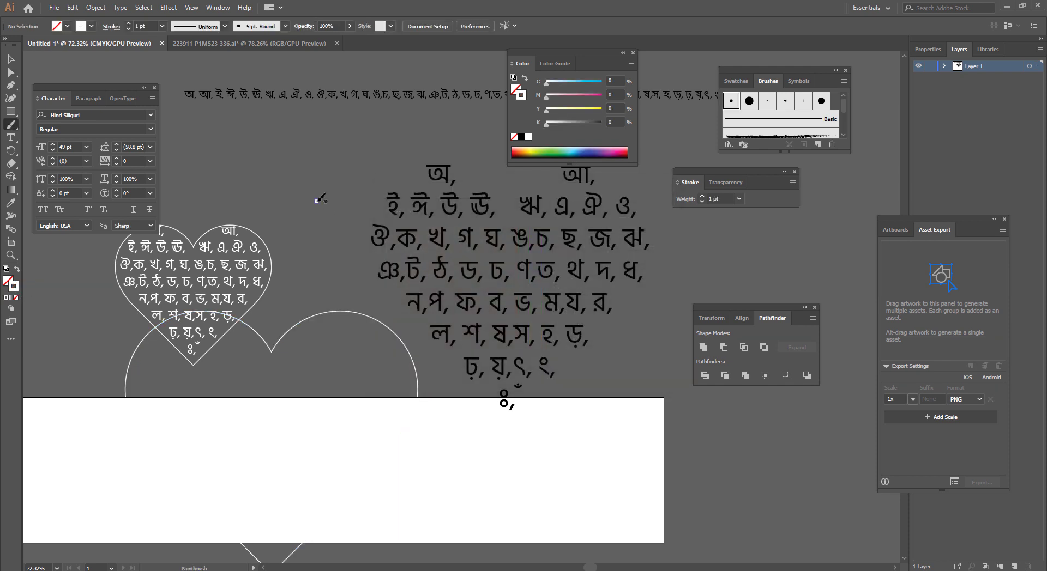
key("v")
left_click_drag(352, 314, 469, 342)
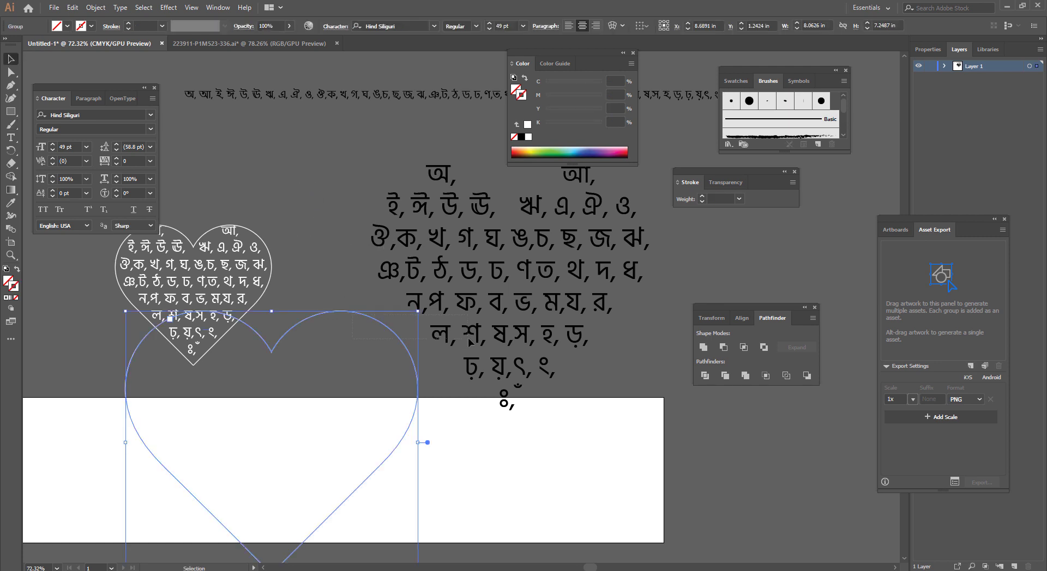
- Align the empty heart horizontally and vertically centred on the lettered heart as key object
left_click(369, 322)
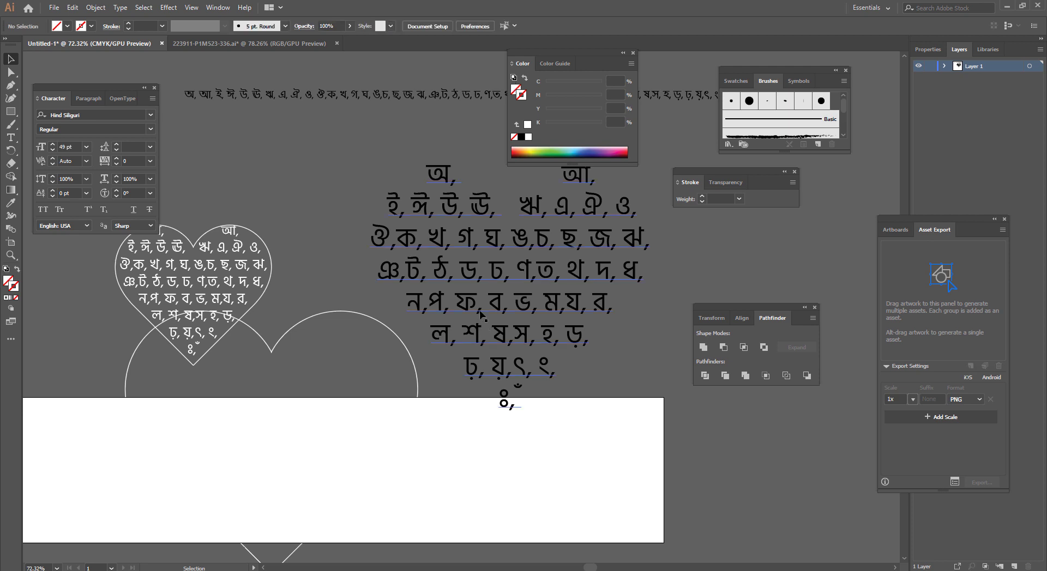
left_click(338, 313)
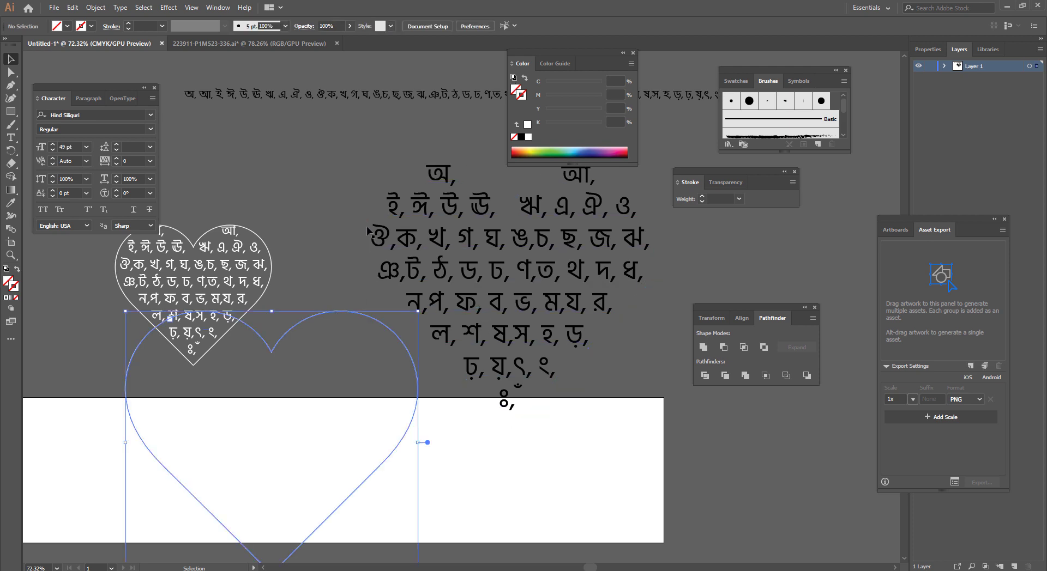
left_click(367, 229)
left_click(372, 213)
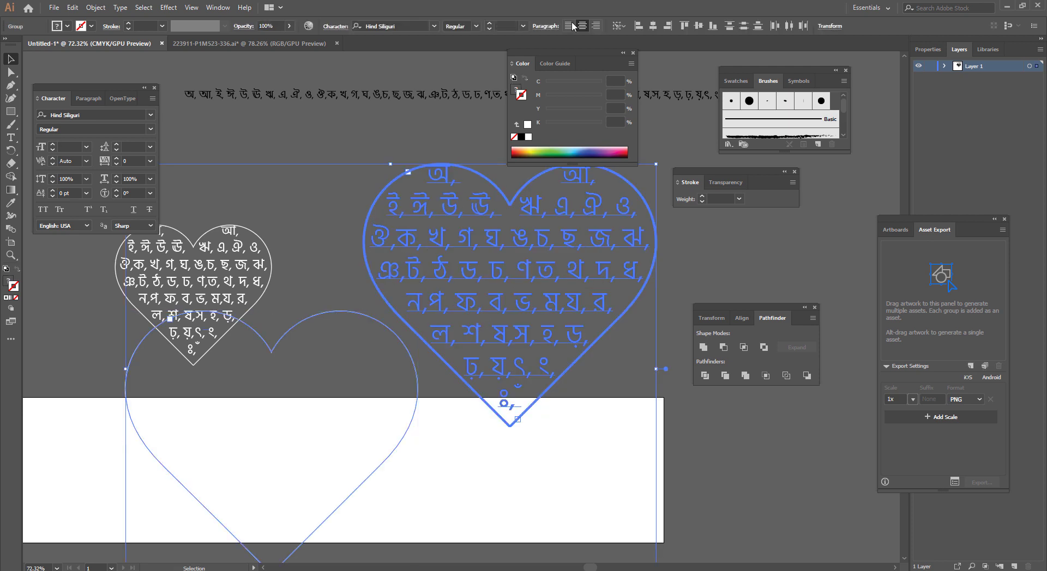
left_click(652, 26)
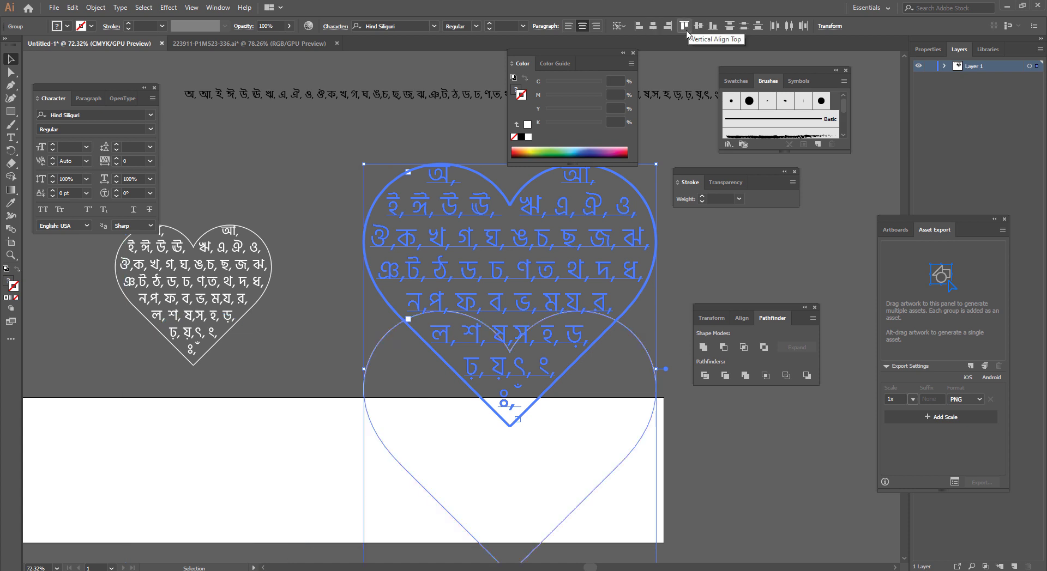
left_click(699, 27)
- Move the lettered heart further right and zoom in on the combined heart group
left_click(702, 232)
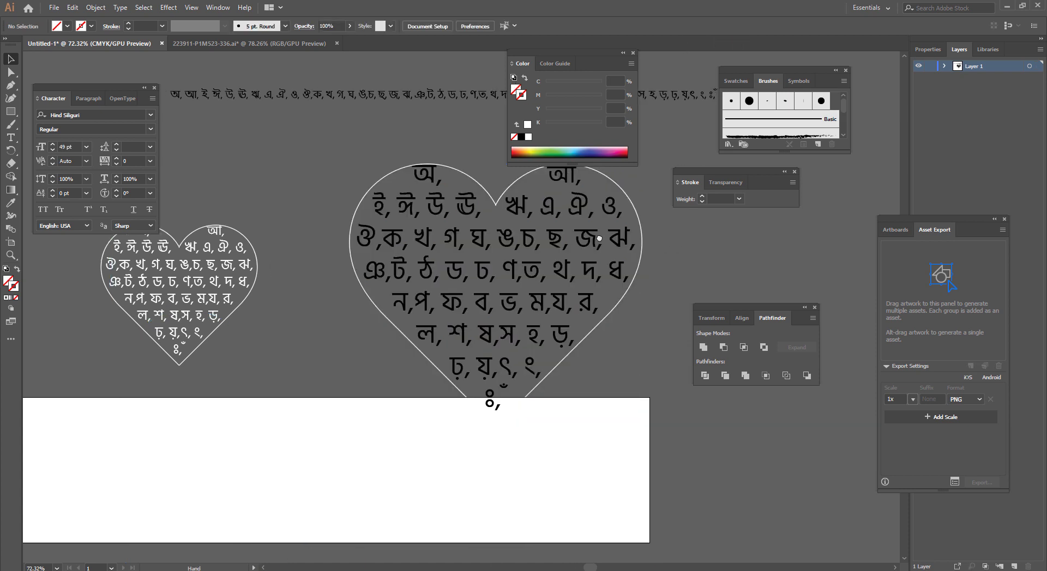
scroll(470, 253, "down", 3)
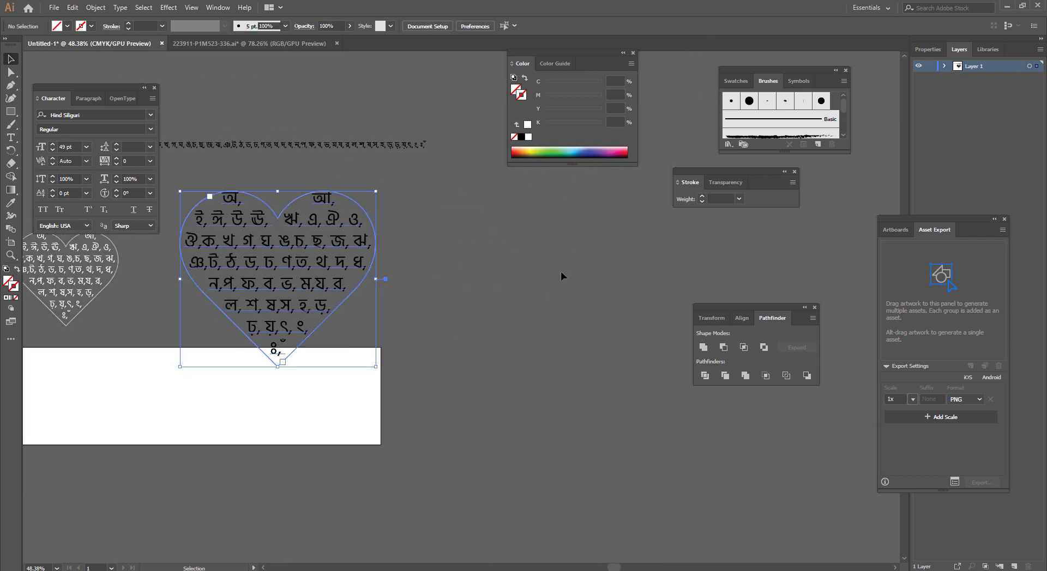
left_click_drag(231, 312, 496, 296)
left_click(624, 440)
scroll(624, 439, "down", 2)
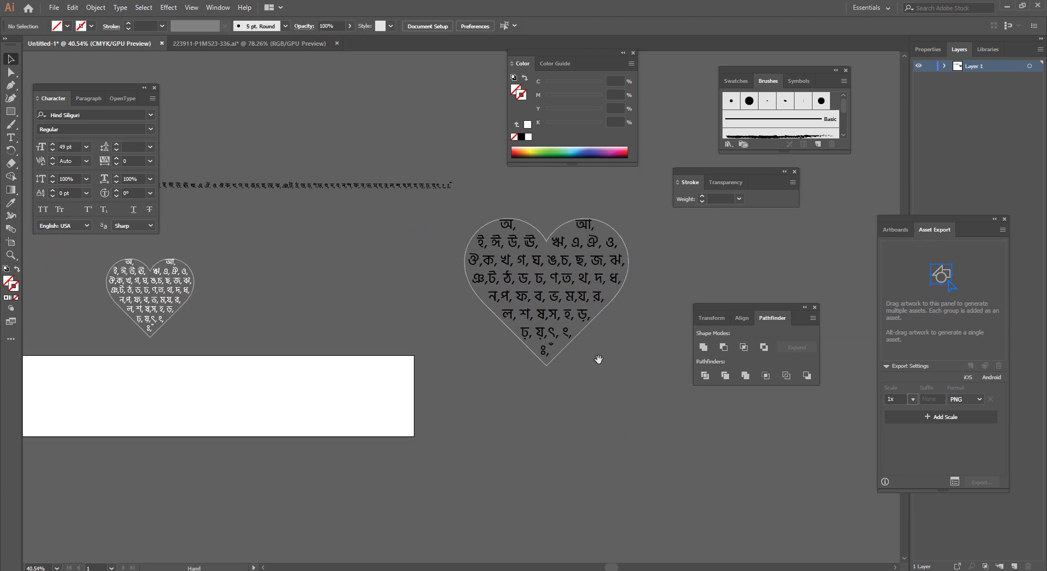
key("v")
left_click(392, 355)
left_click(421, 270)
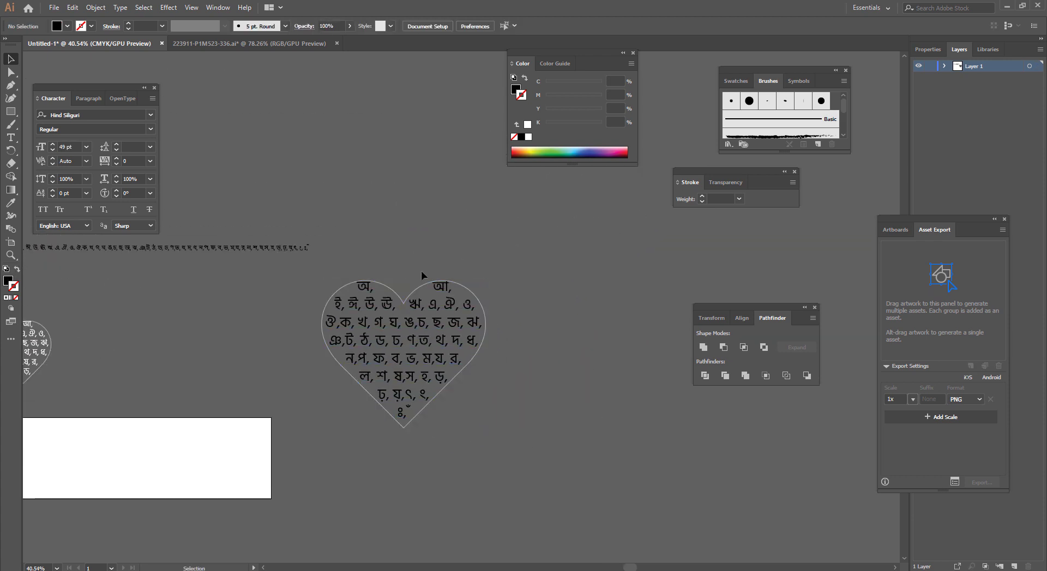
scroll(376, 376, "up", 5)
key("a")
left_click(455, 388)
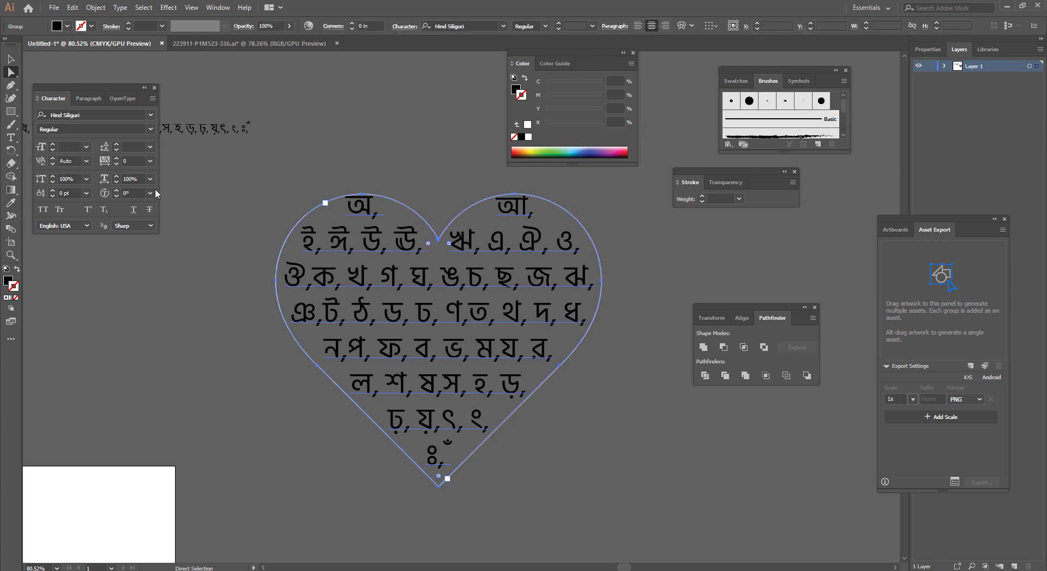
left_click(115, 150)
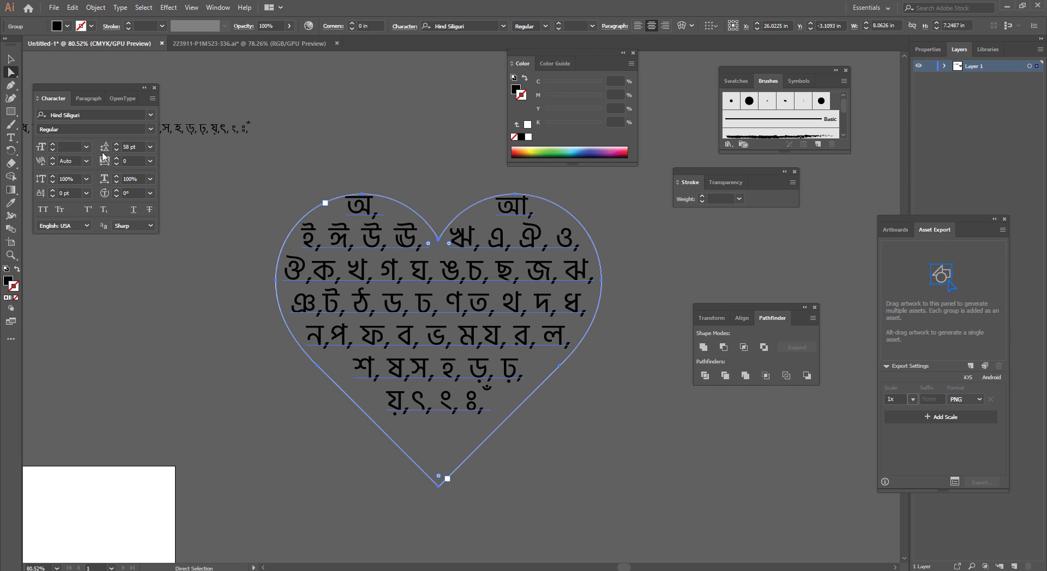
left_click(10, 137)
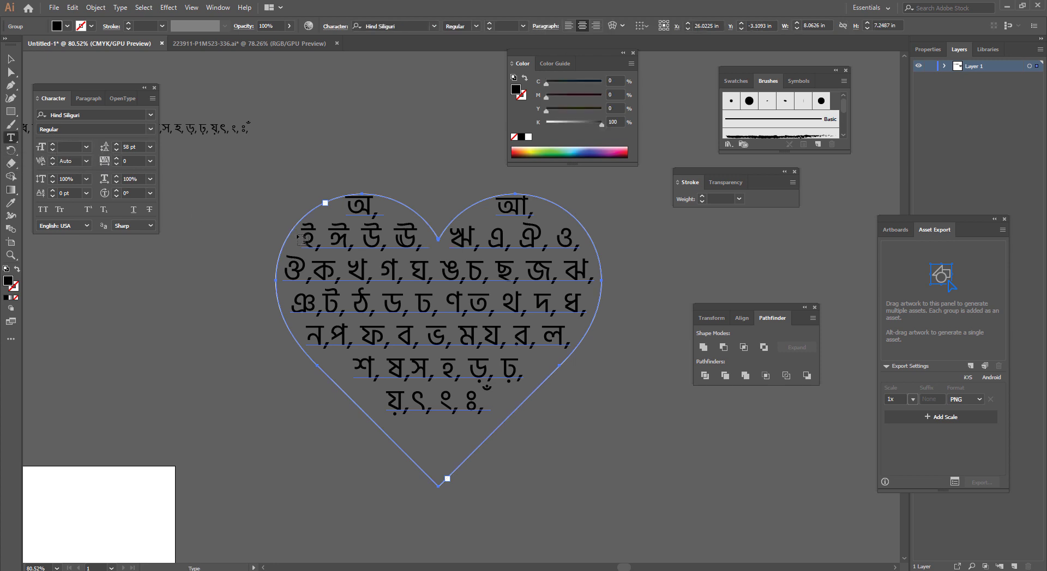
left_click(302, 240)
key("Escape")
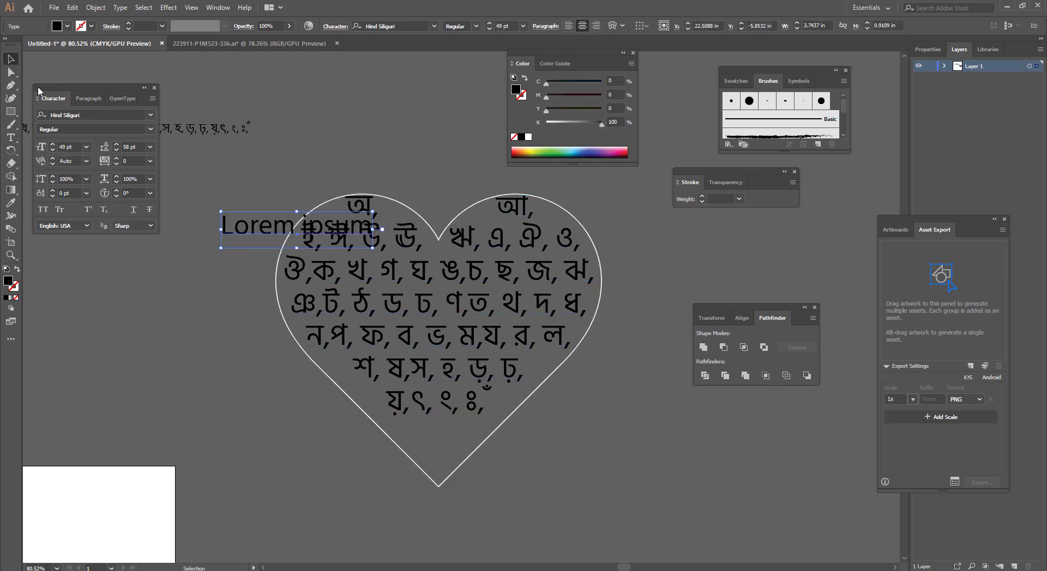
key("Delete")
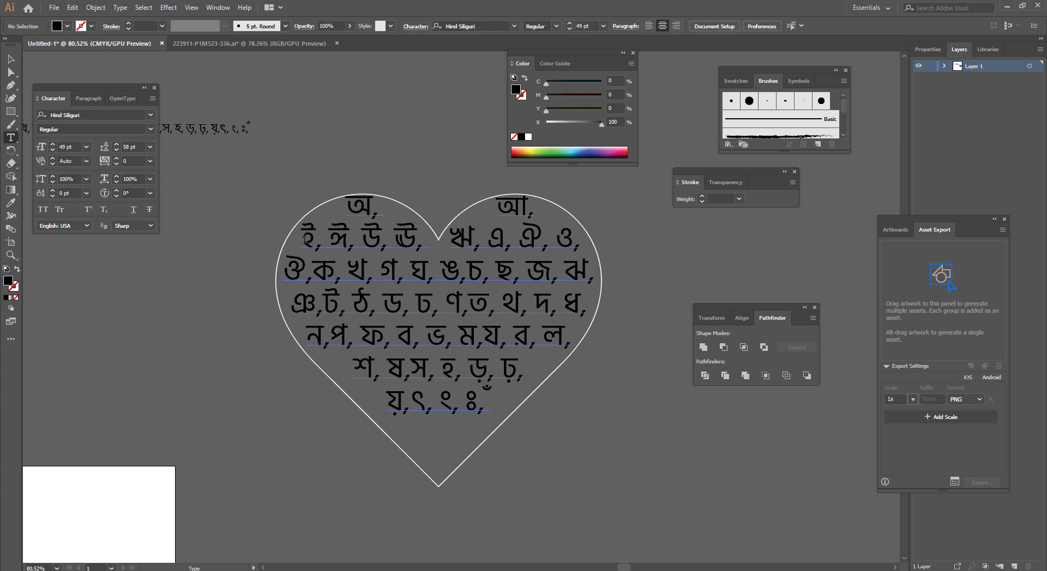
triple_click(308, 245)
left_click(53, 145)
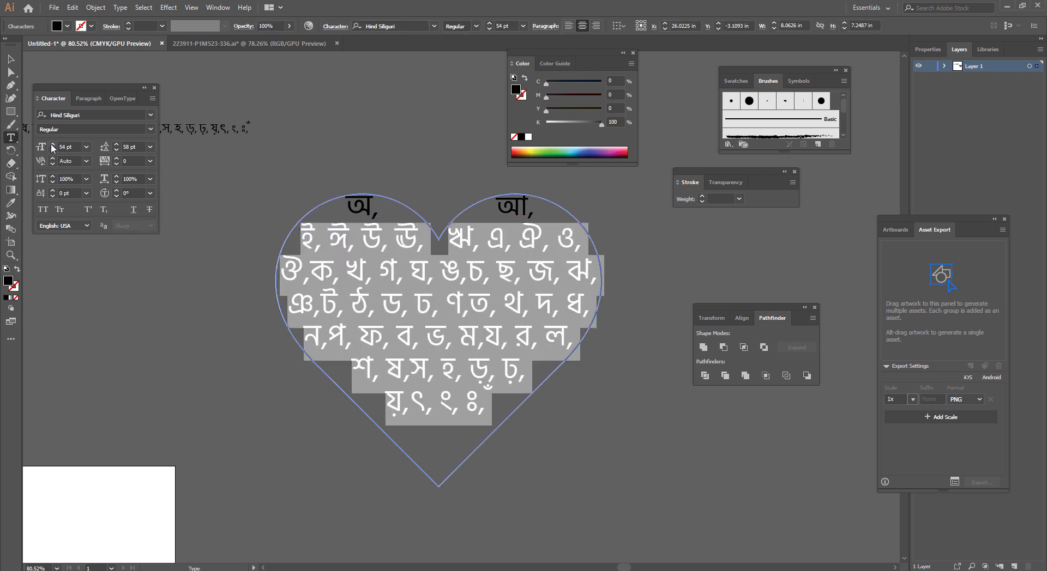
left_click(53, 145)
left_click(53, 145)
left_click(53, 145)
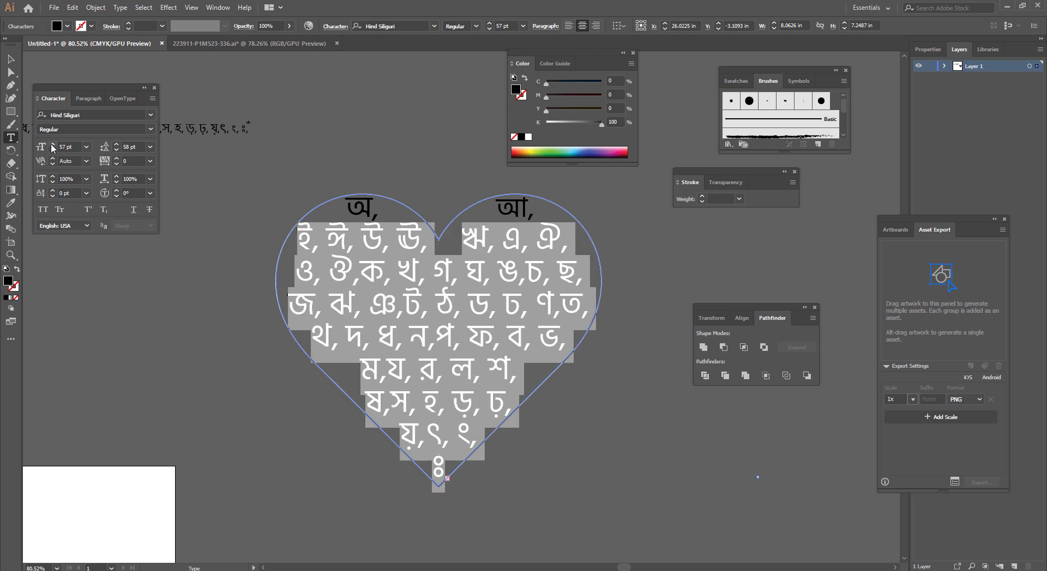
left_click(53, 151)
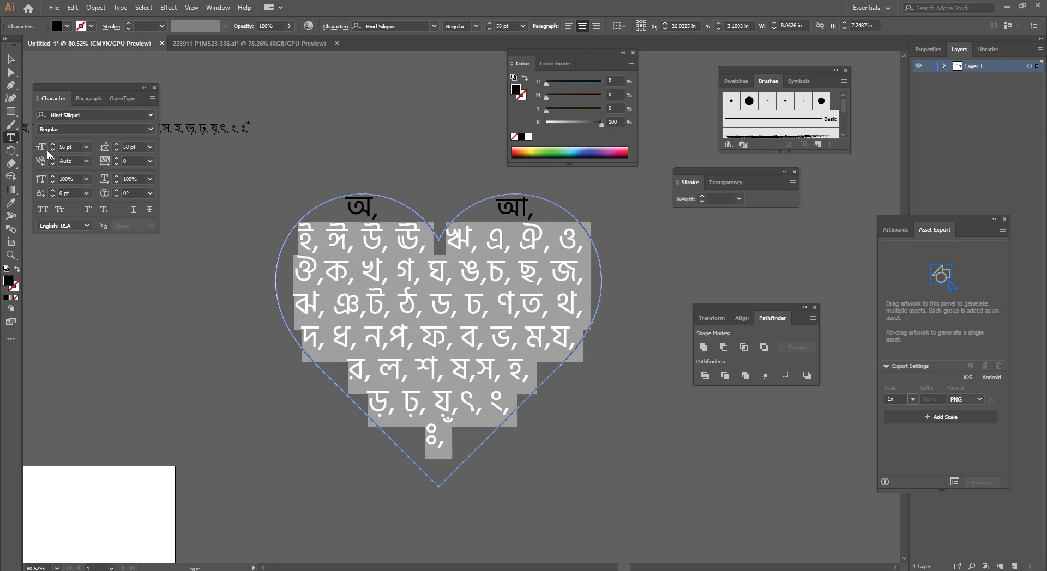
left_click(52, 150)
left_click(53, 145)
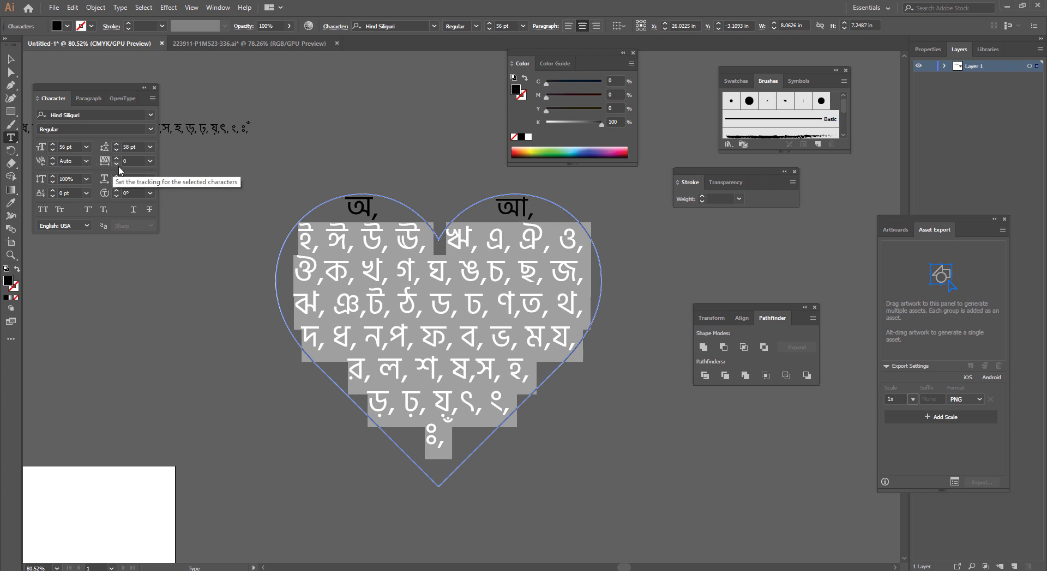
key("Down")
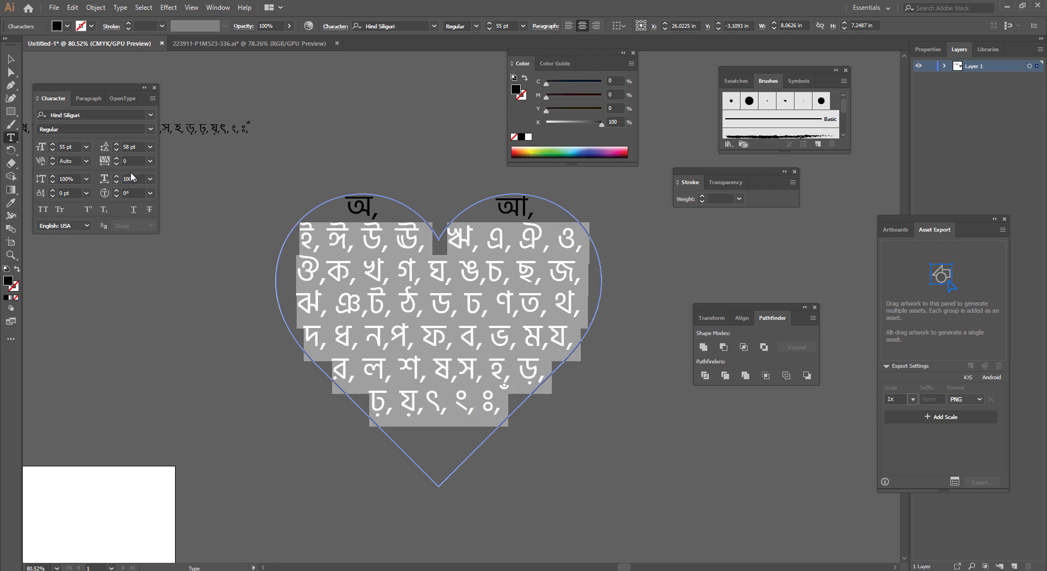
key("Down")
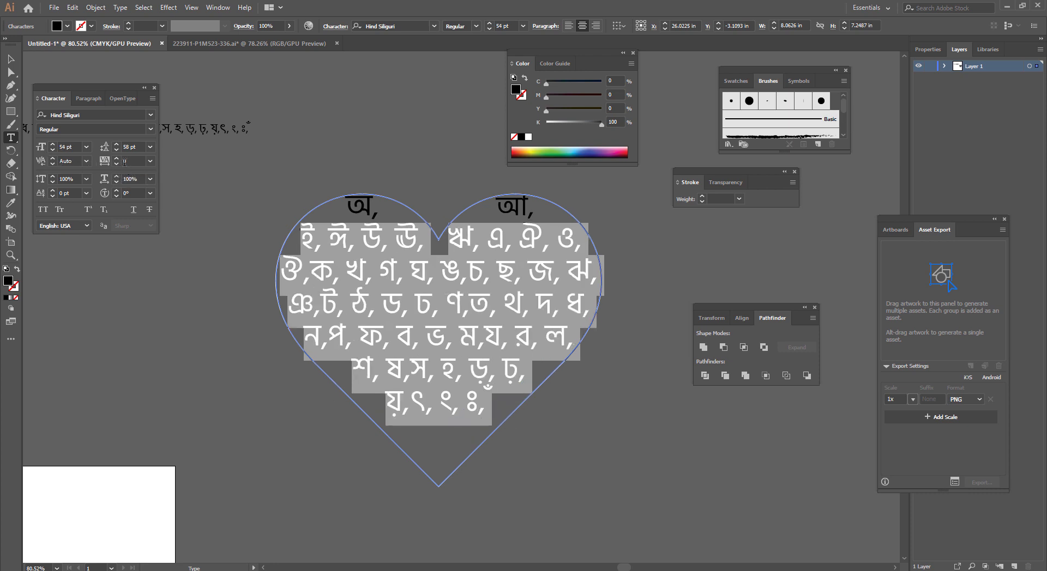
key("Escape")
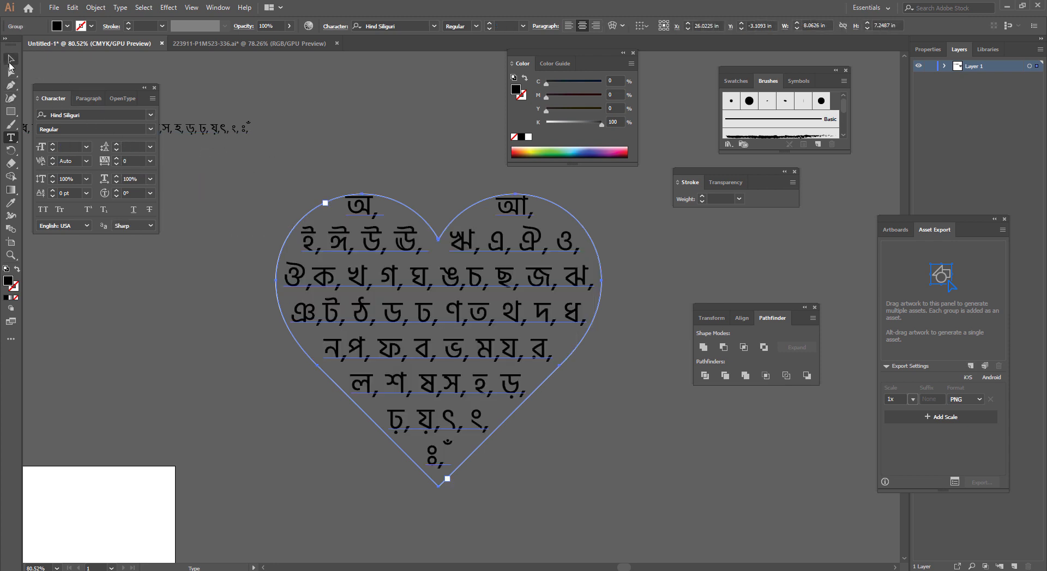
left_click(10, 63)
scroll(262, 169, "down", 3, "alt")
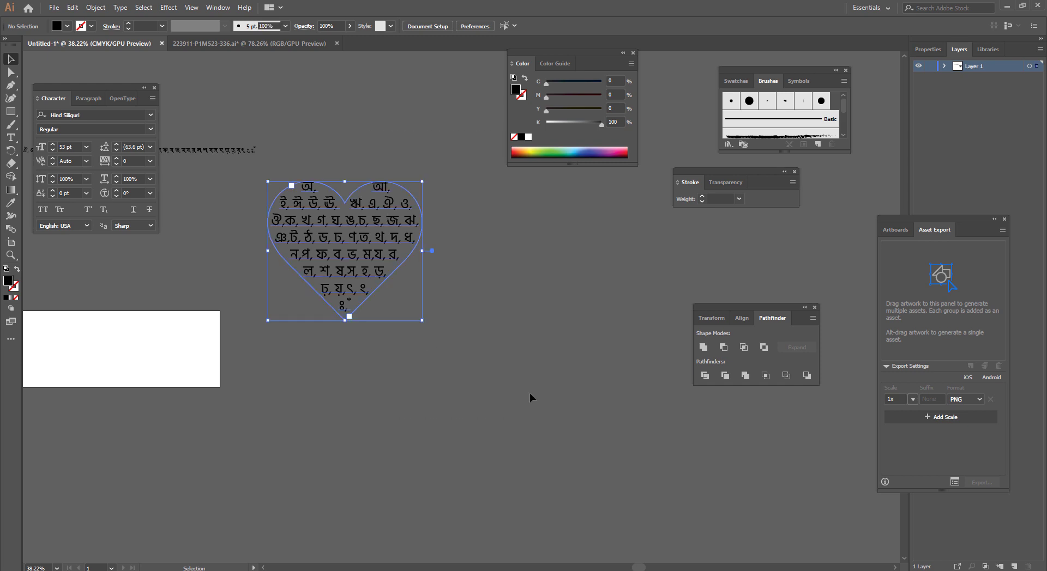
scroll(401, 326, "up", 1, "alt")
left_click(478, 305)
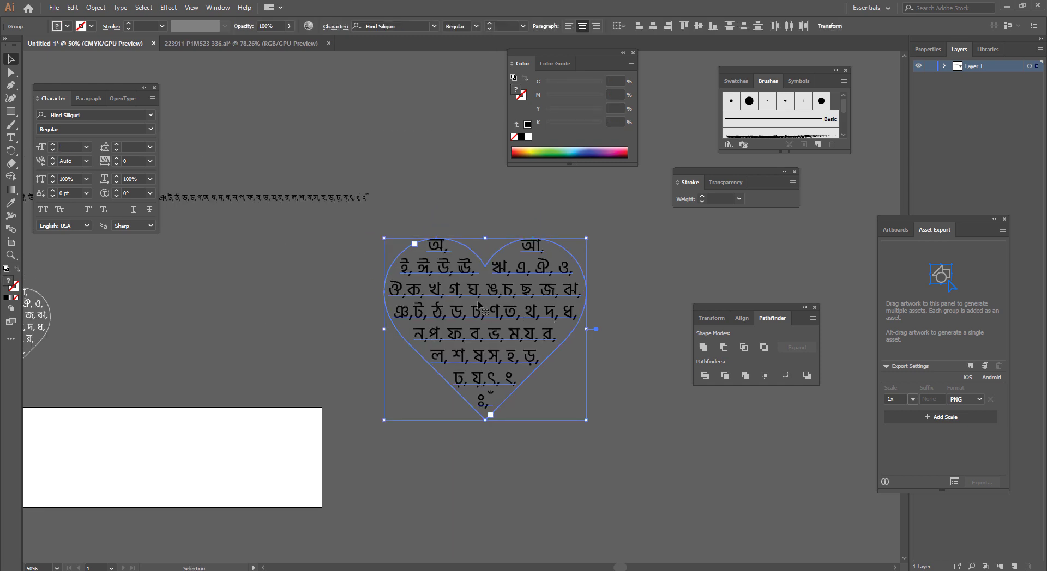
left_click(56, 8)
- Create a new pixel-unit document in RGB Color mode and fit its artboard to the window
left_click(460, 184)
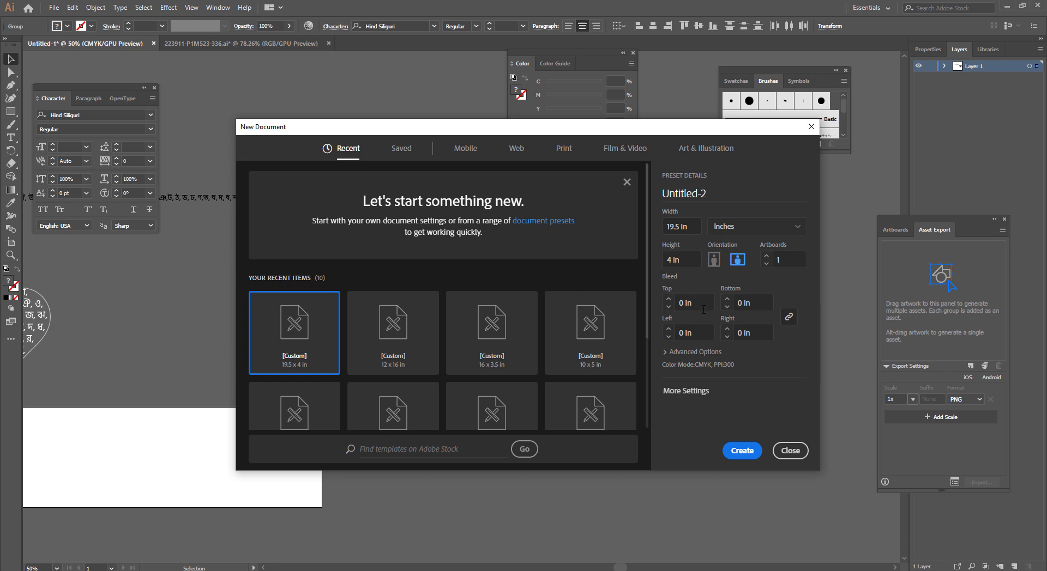
left_click(731, 231)
left_click(728, 340)
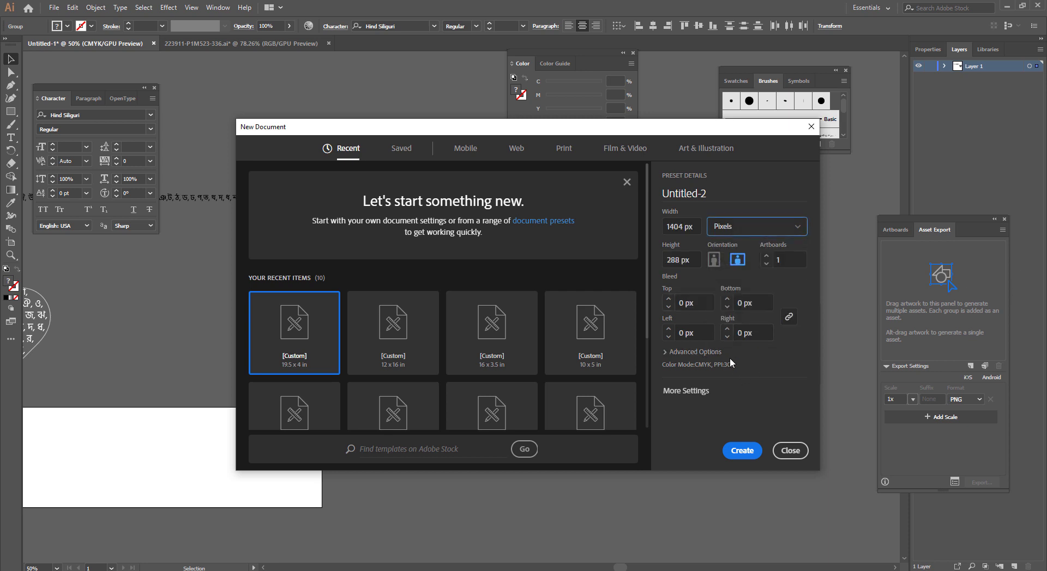
left_click(709, 352)
left_click(714, 333)
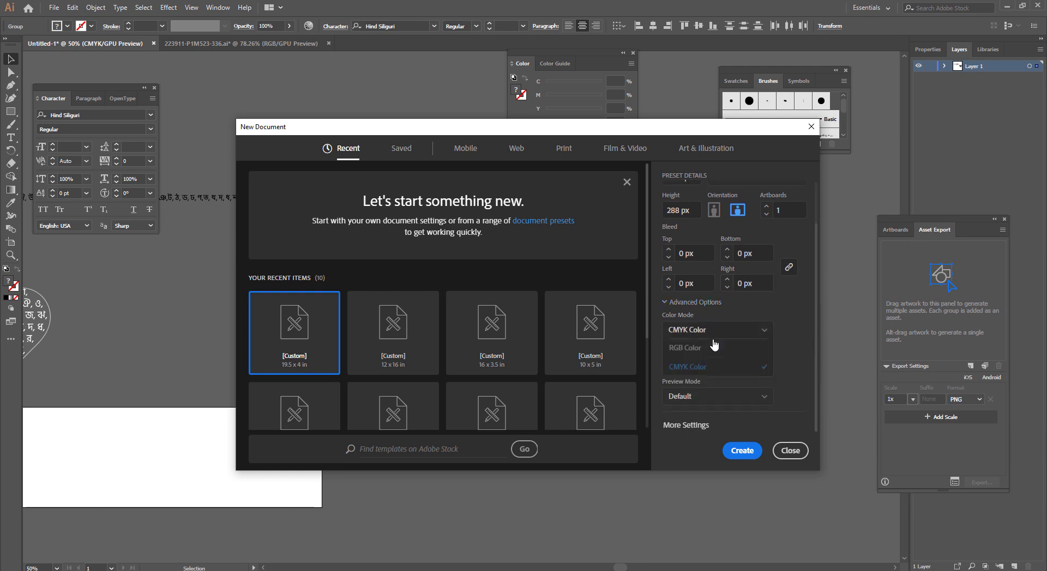
left_click(713, 353)
left_click(739, 450)
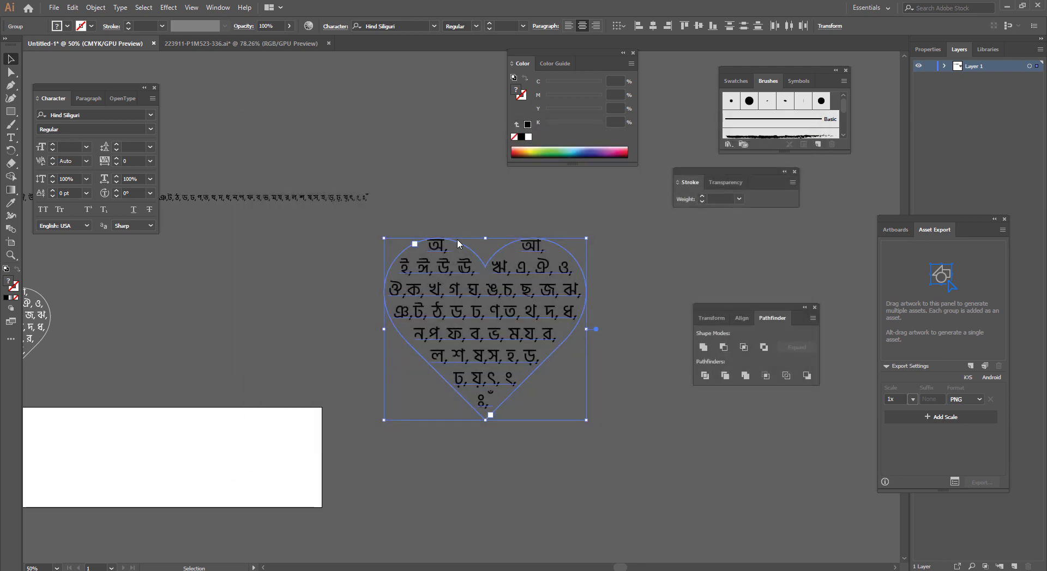
key("ctrl+0")
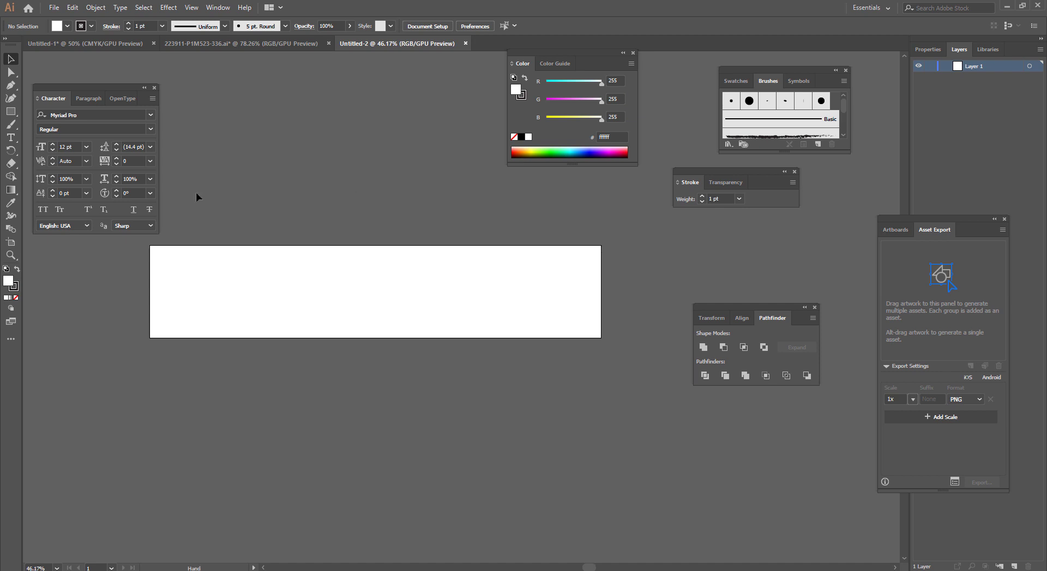
- Set Untitled-2's artboard width and height to 2000 px with the Artboard tool
left_click(11, 242)
left_click(325, 283)
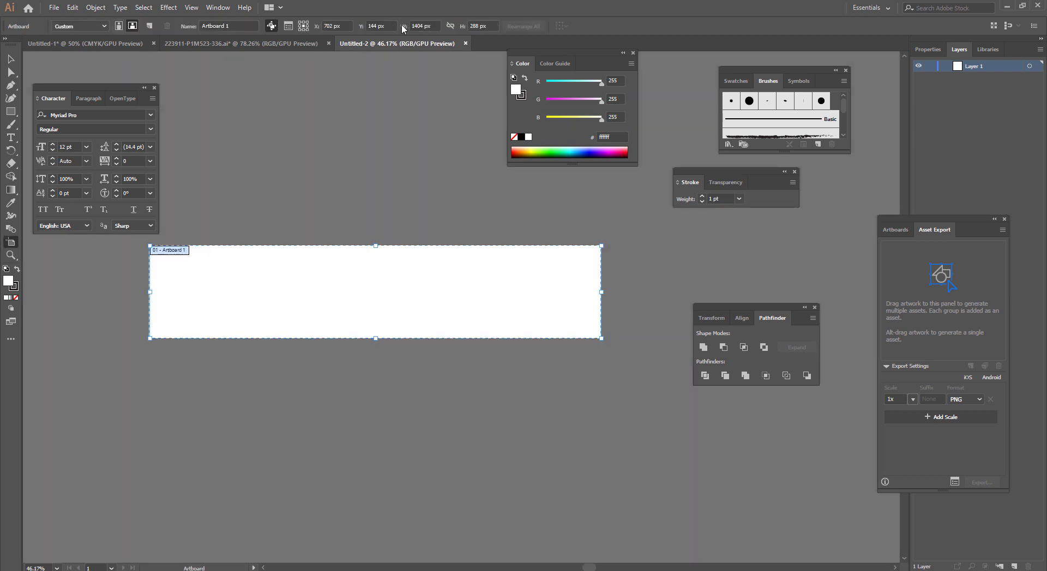
left_click(434, 26)
type("20")
key("Tab")
type("200")
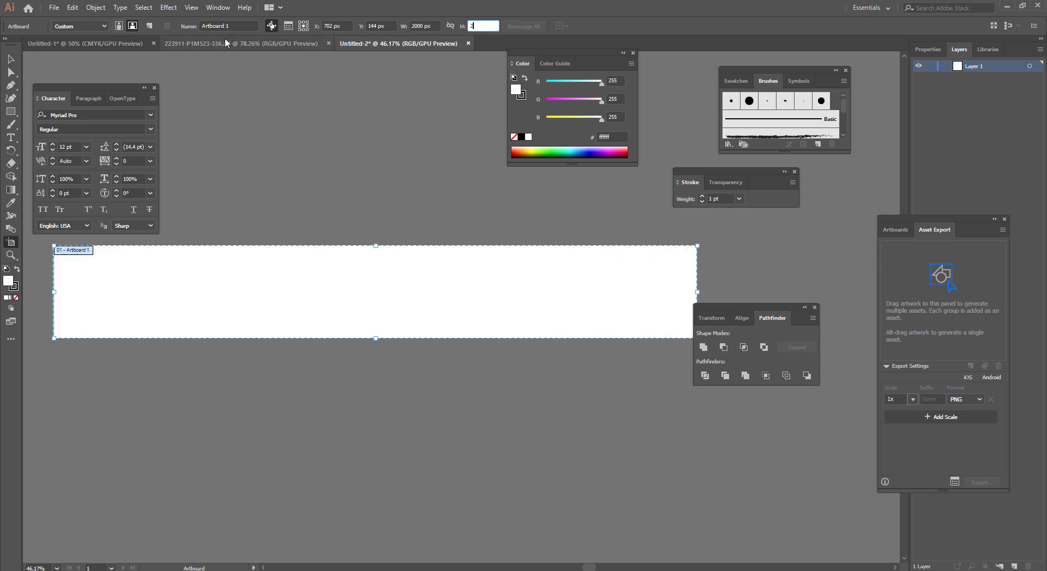
key("Return")
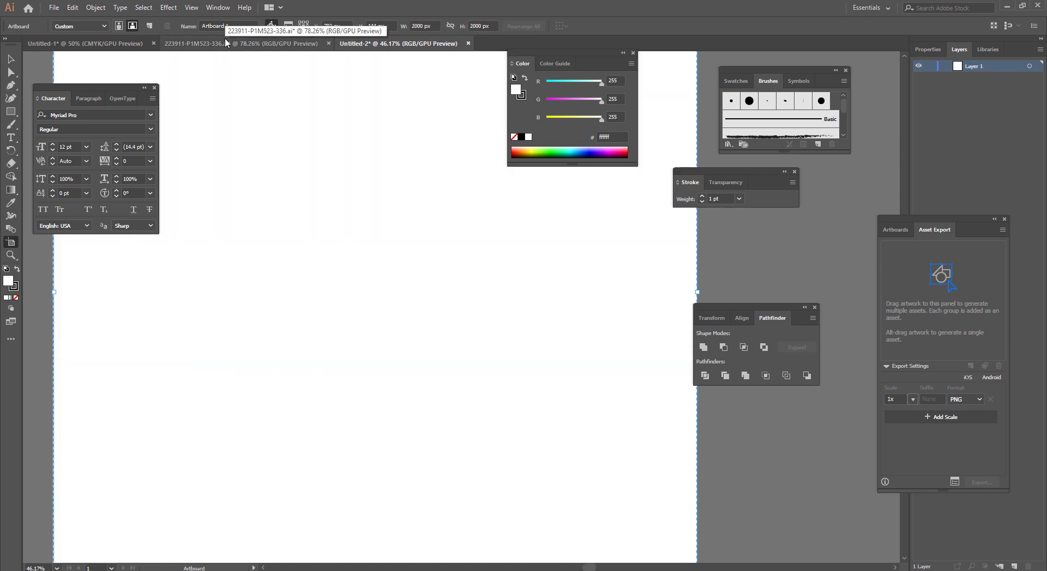
scroll(304, 323, "down", 3)
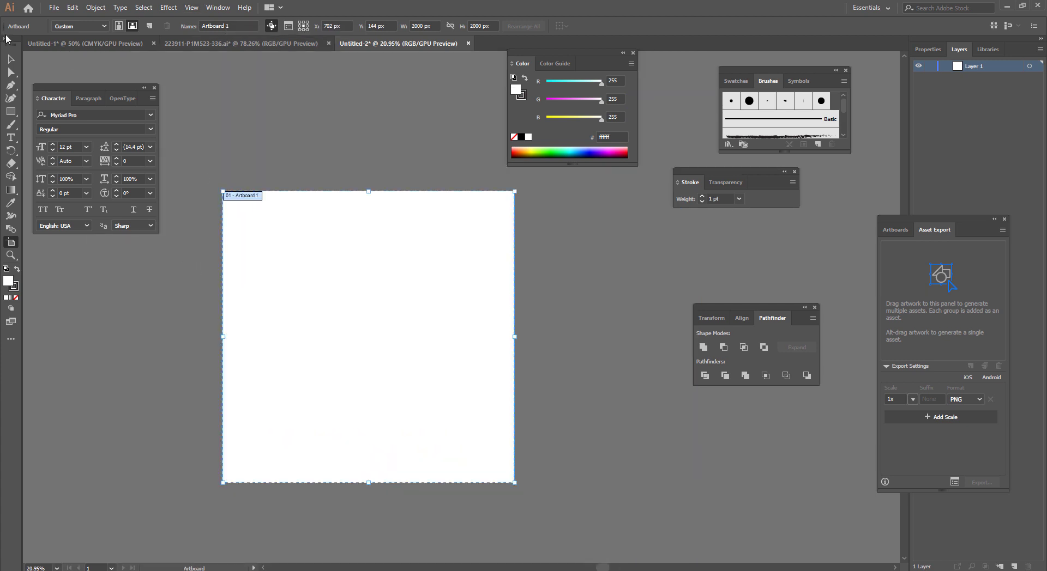
left_click(11, 58)
- Drag the Bengali-letter heart from Untitled-1 onto Untitled-2's artboard, undoing the accidental resize
left_click(293, 43)
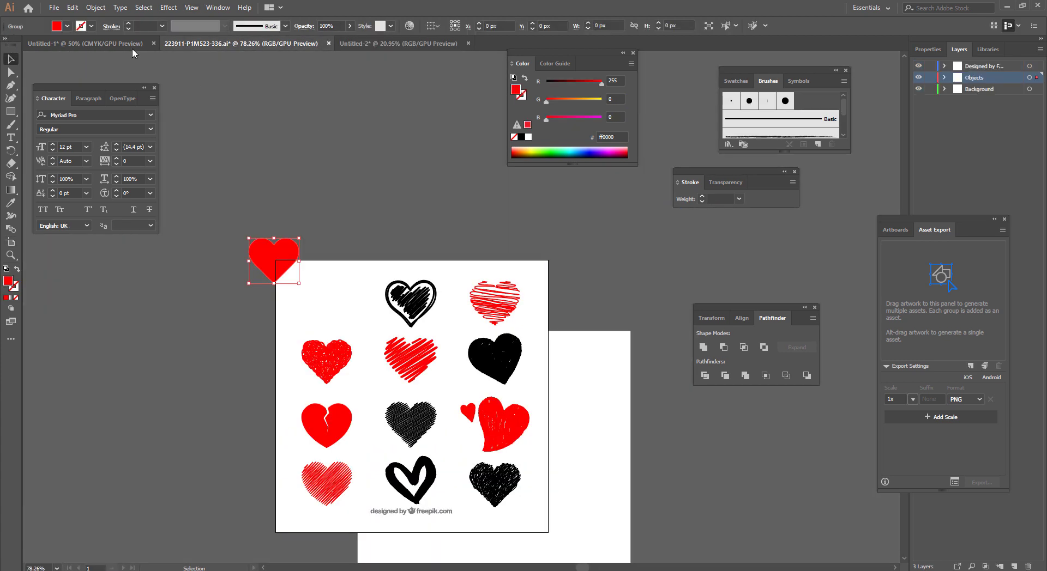
left_click(132, 46)
mouse_move(503, 275)
left_mouse_down()
mouse_move(444, 87)
mouse_move(389, 336)
mouse_move(465, 349)
left_mouse_up()
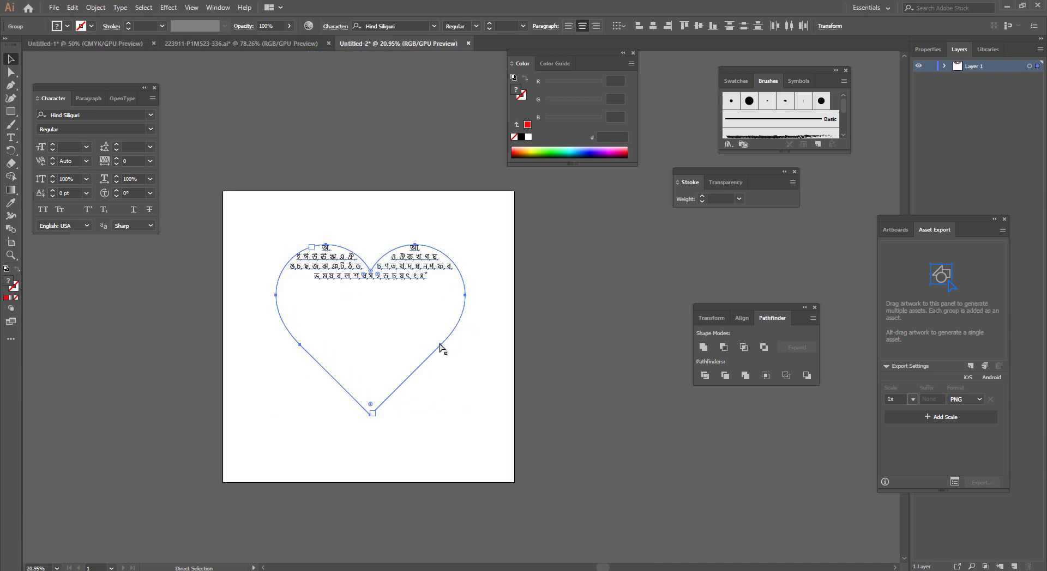
key("ctrl+z")
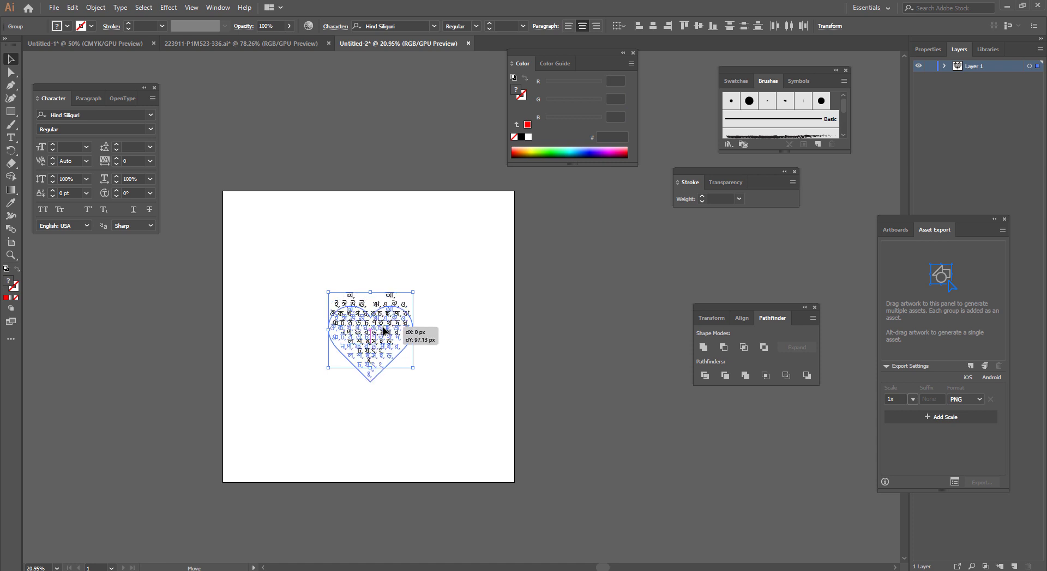
scroll(502, 402, "up", 5)
scroll(458, 365, "down", 3)
scroll(458, 365, "down", 2)
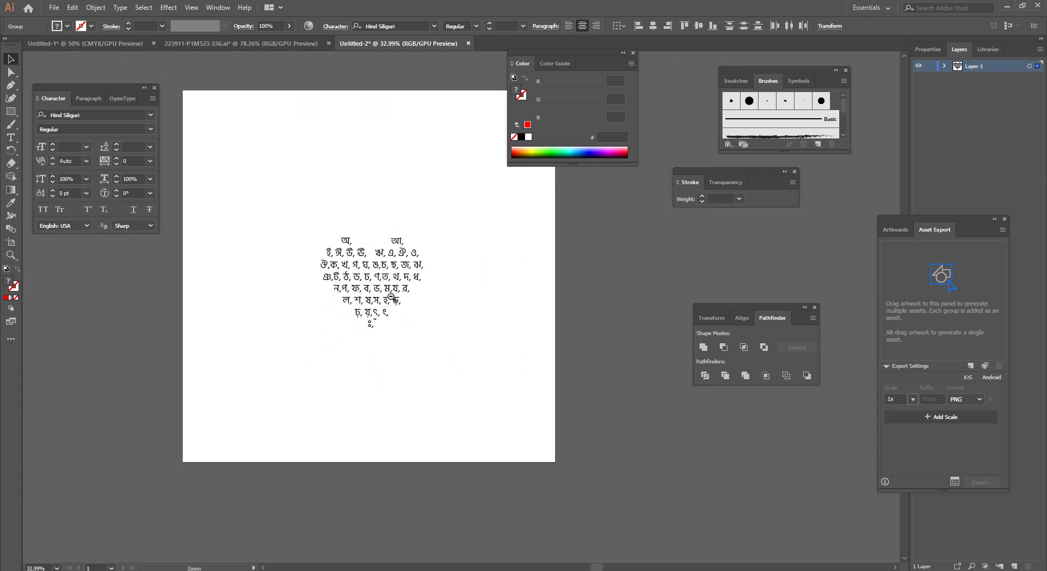
- Draw a large rectangle over the artboard and fill it with dark grey #606060
left_click(963, 83)
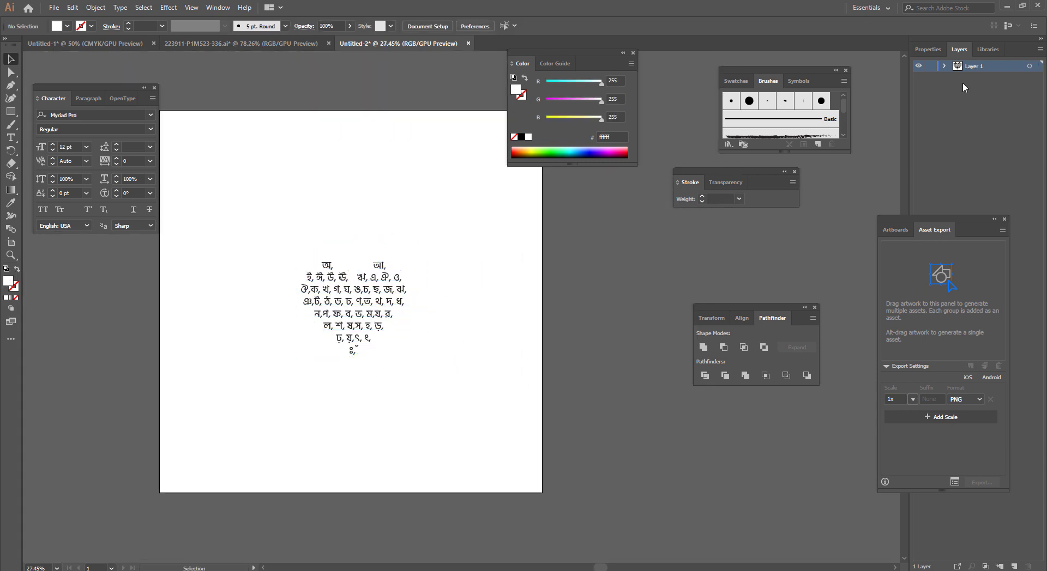
left_click(943, 66)
left_click(985, 82)
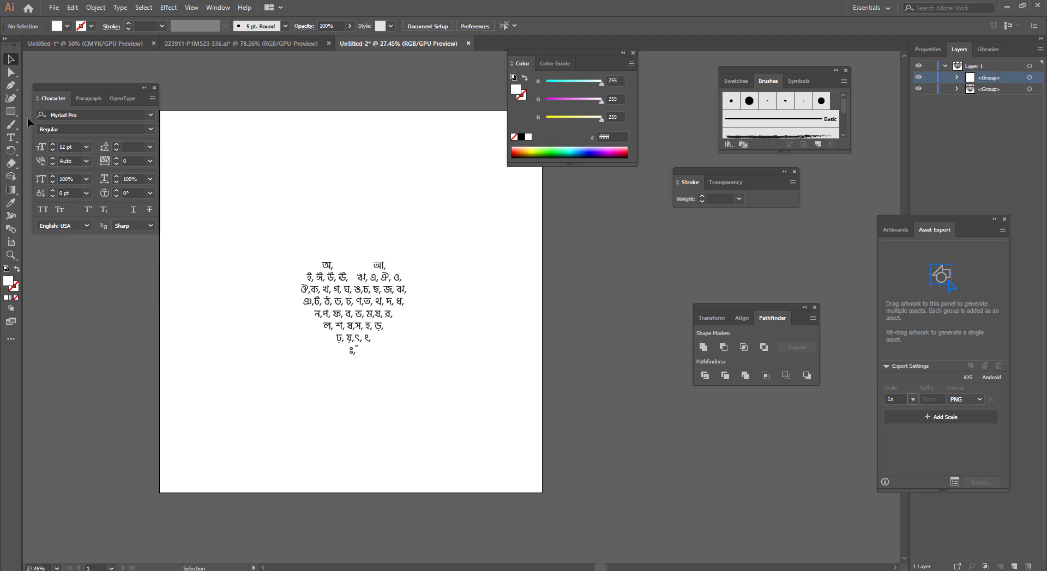
left_click(10, 111)
left_click_drag(228, 133, 564, 561)
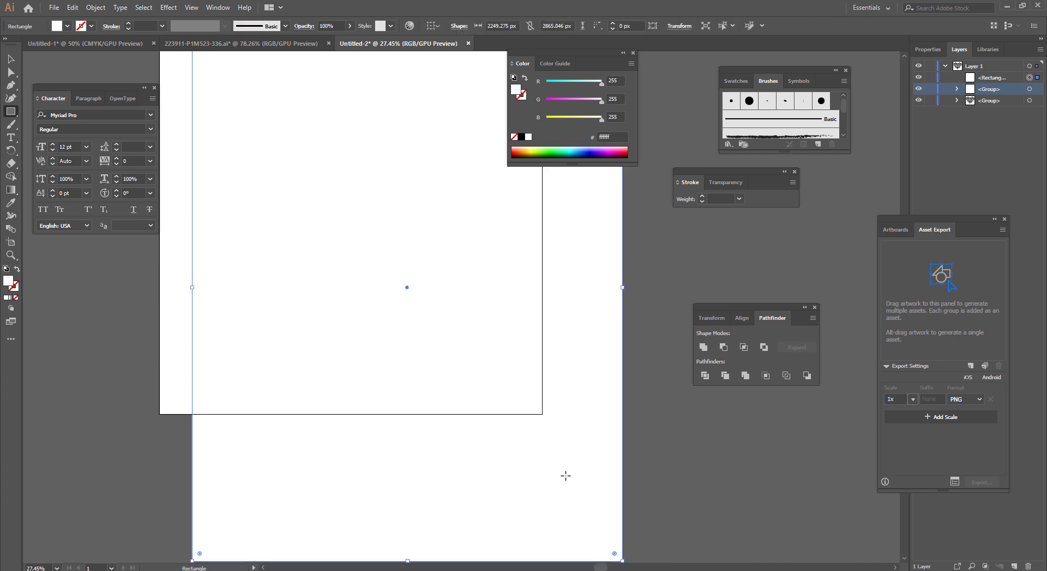
key("i")
left_click(638, 346)
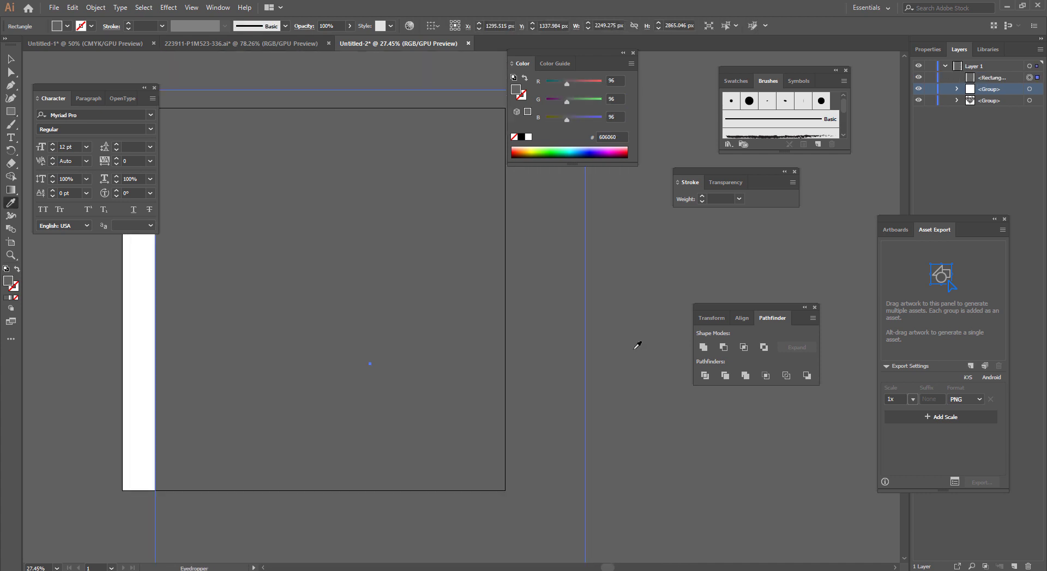
key("v")
- Send the grey rectangle behind the heart and confirm the heart group stays visible
key("ctrl+shift+bracketleft")
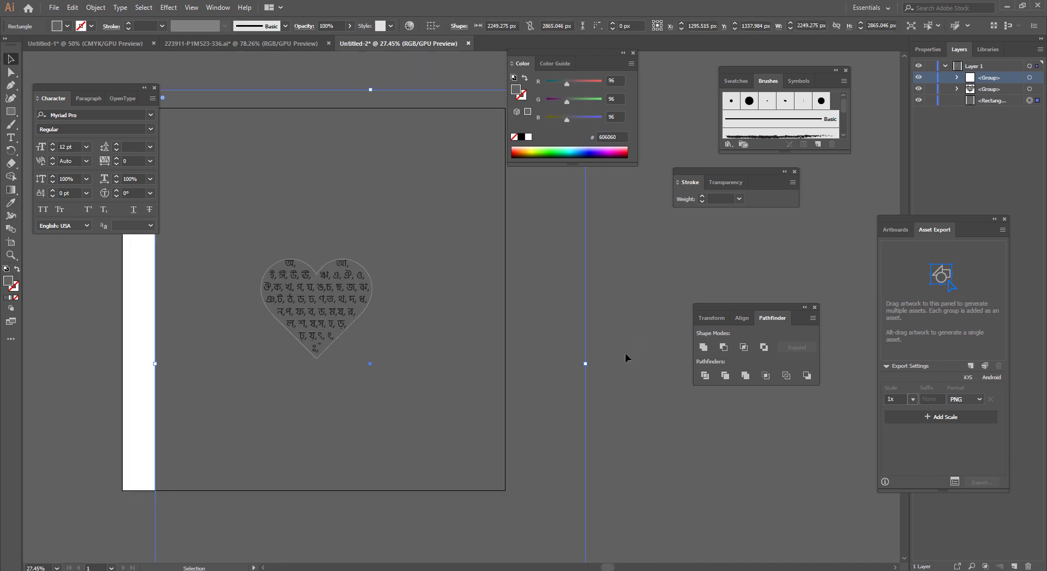
left_click(664, 350)
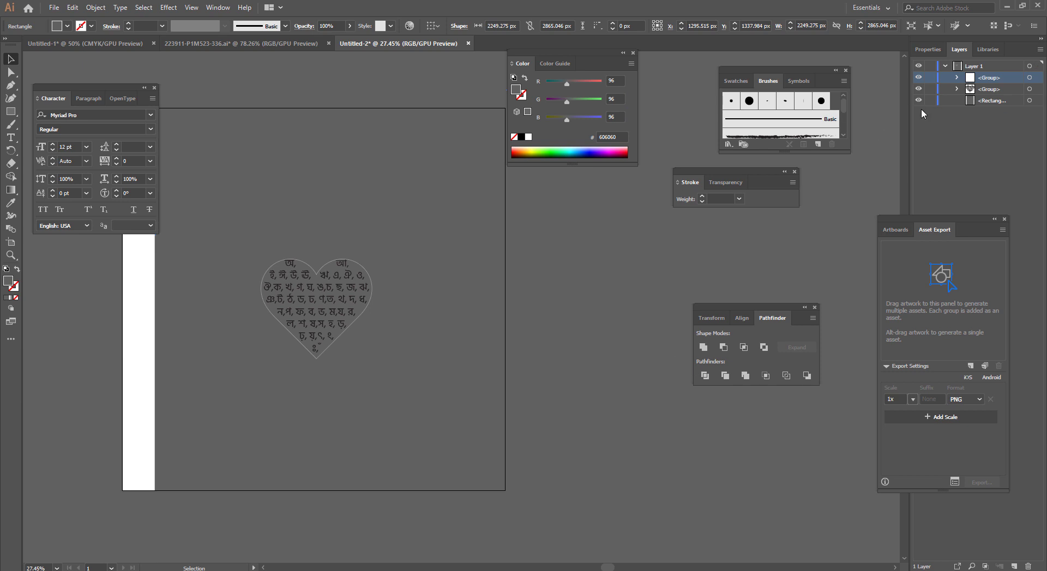
left_click(919, 77)
left_click(919, 77)
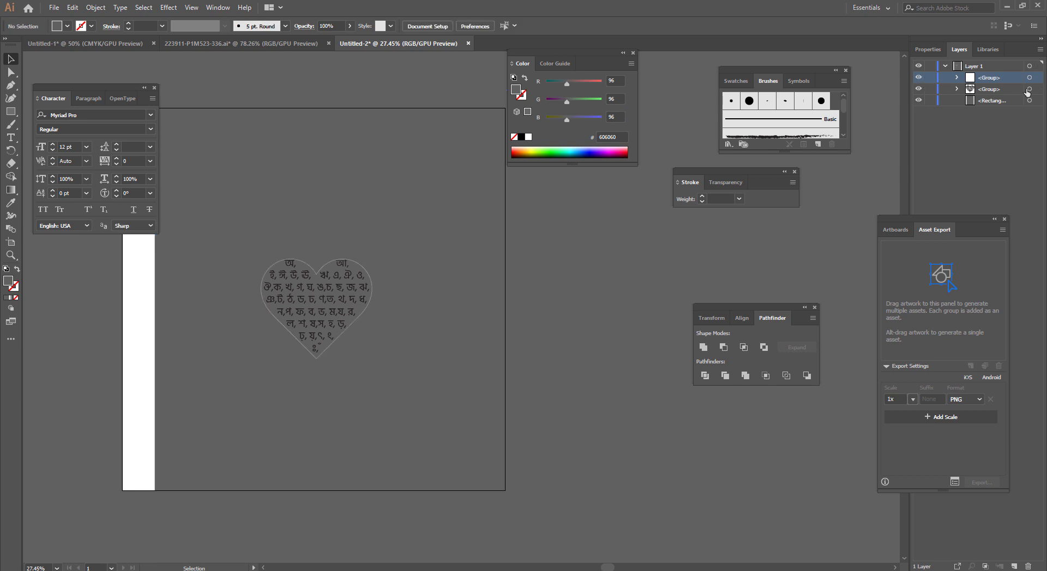
left_click(984, 71)
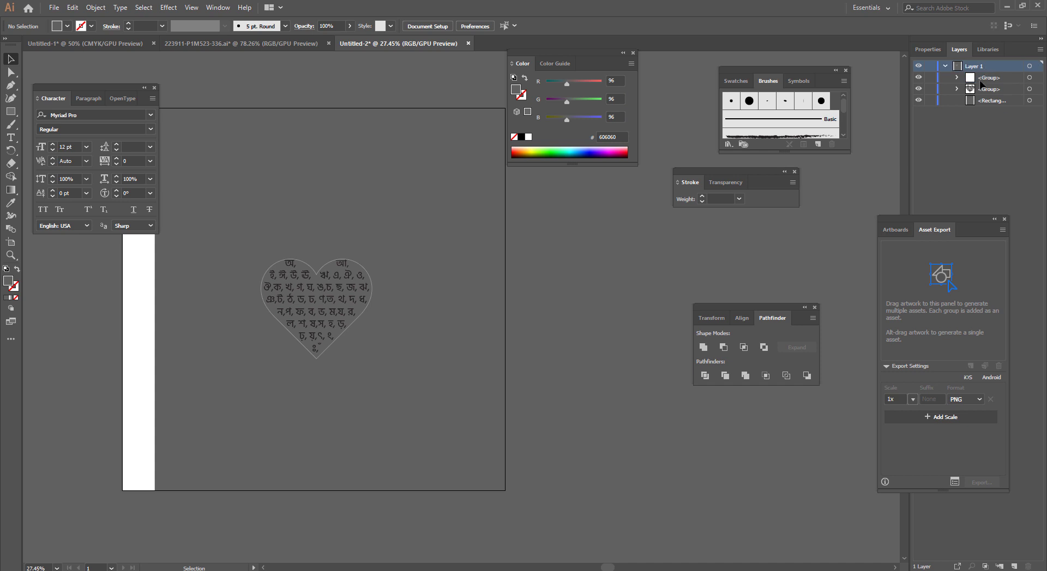
- Delete the stray pasted Bengali text line from Layer 1
key("ctrl+v")
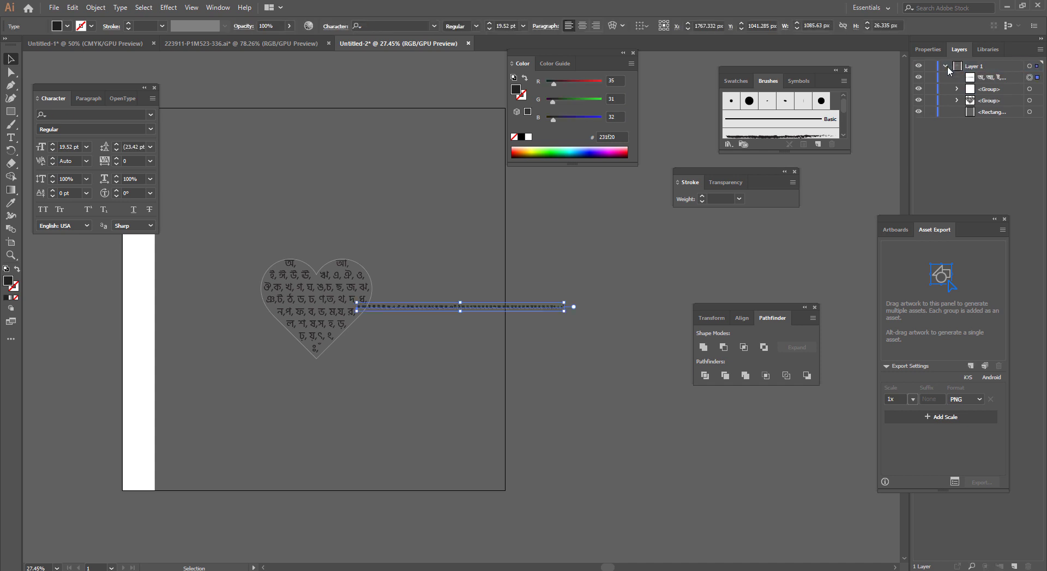
left_click(946, 64)
left_click(947, 64)
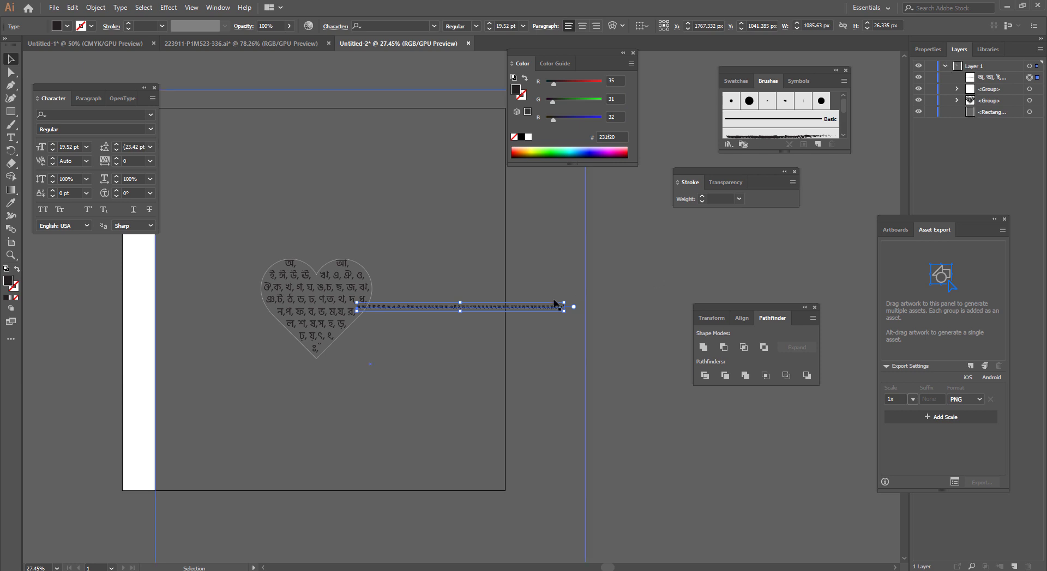
key("Delete")
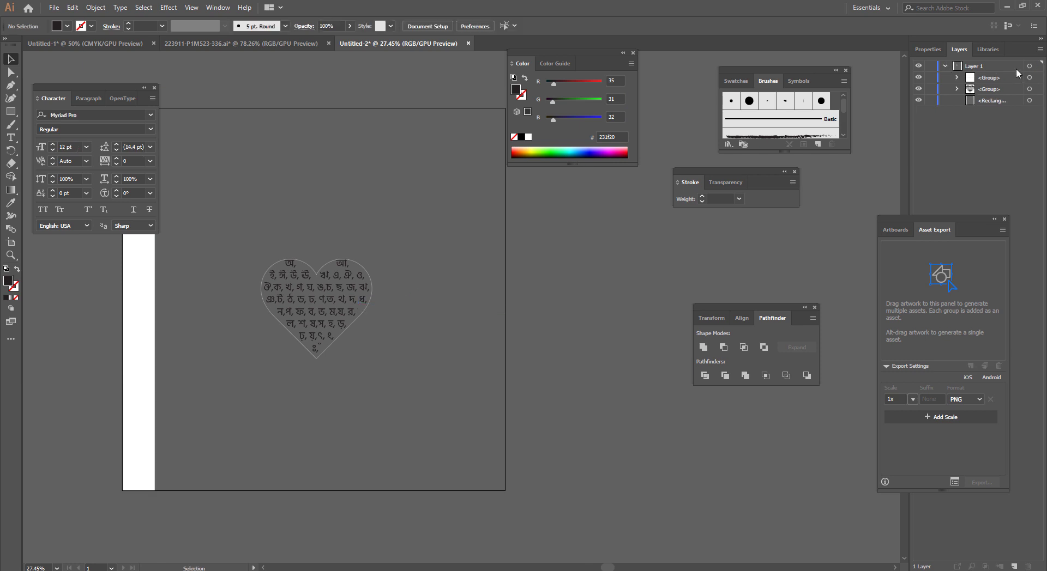
left_click(946, 68)
left_click(975, 67)
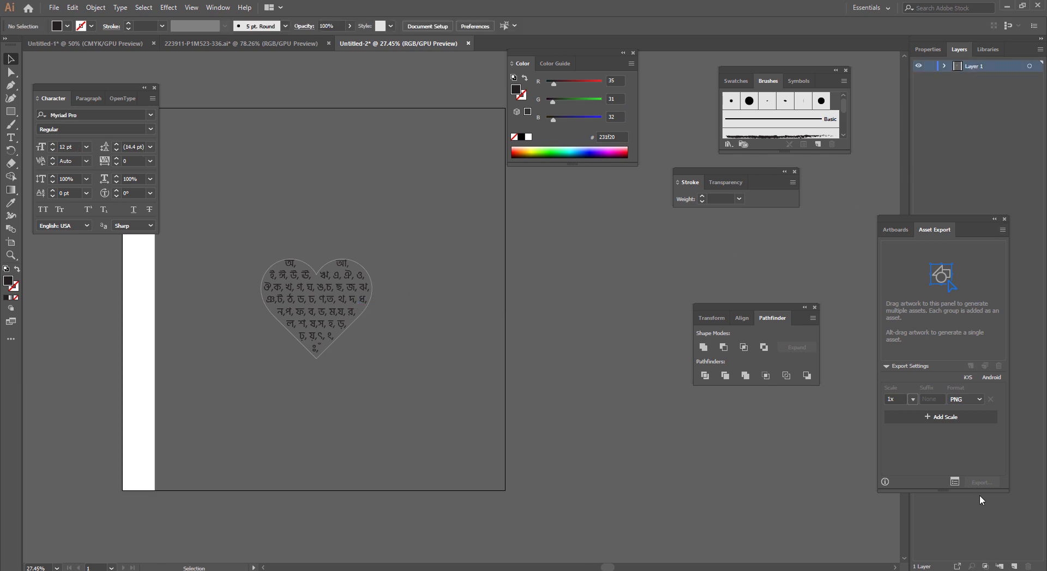
- Create Layer 2 above Layer 1, removing the extra pasted text line again
left_click(1014, 567)
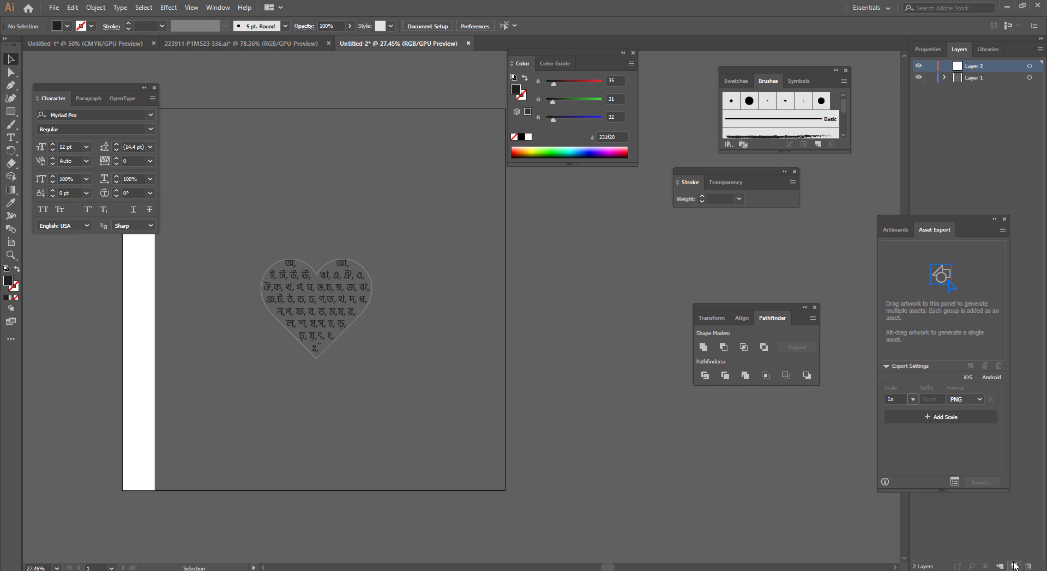
left_click(944, 78)
left_click(991, 92)
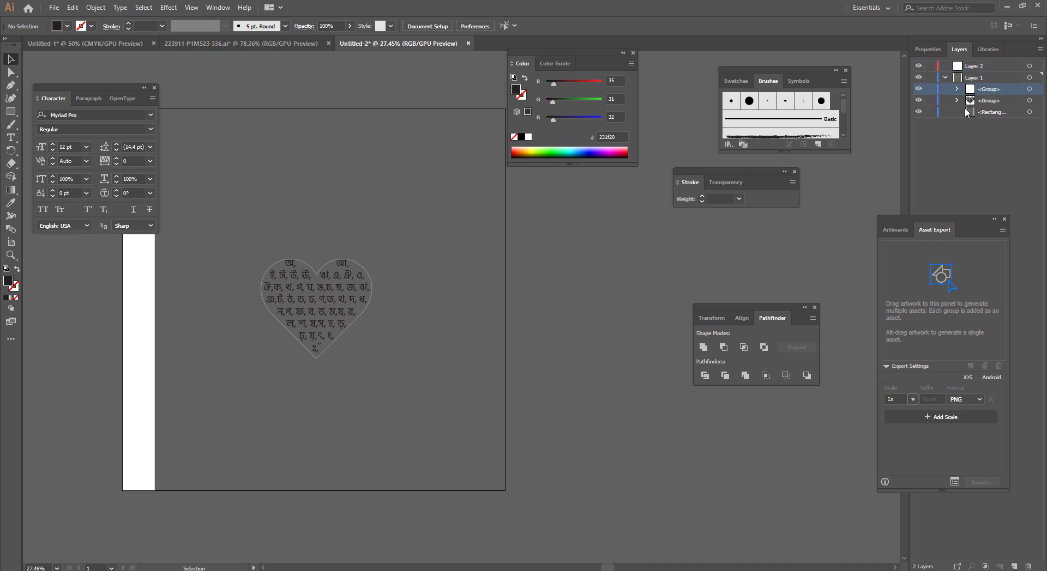
left_click(980, 66)
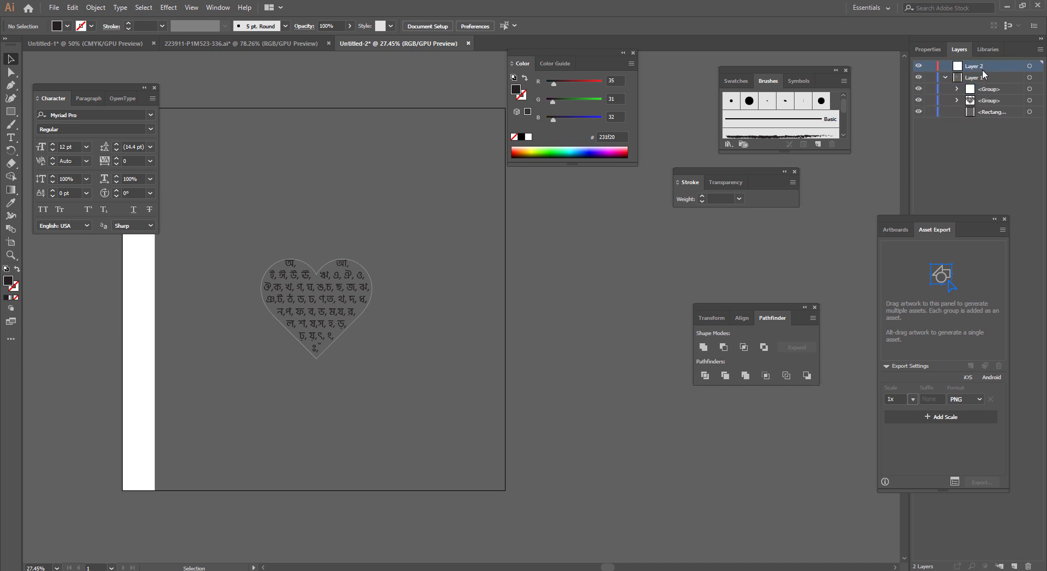
key("ctrl+v")
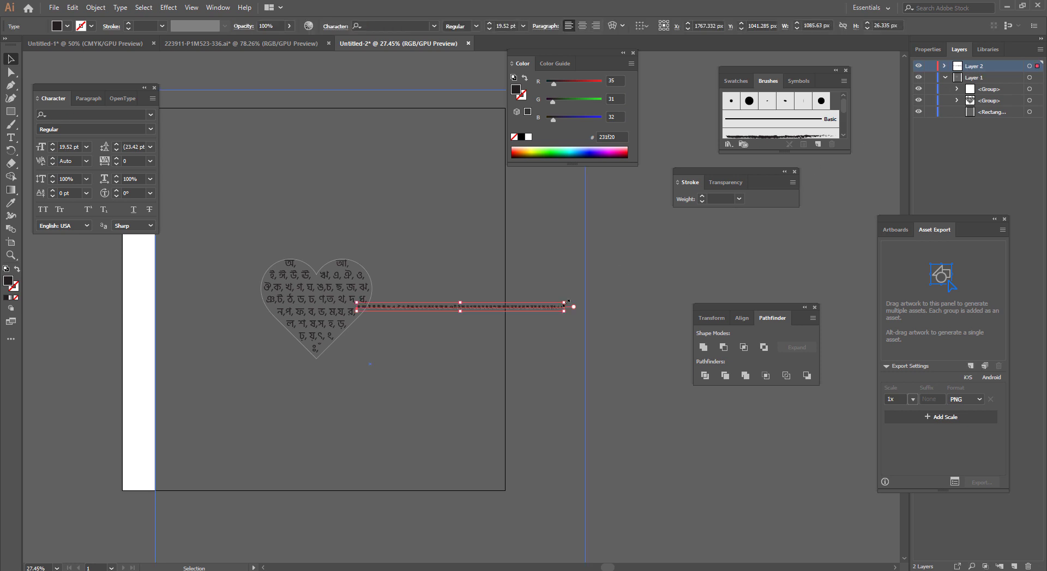
left_click_drag(547, 307, 717, 261)
key("Delete")
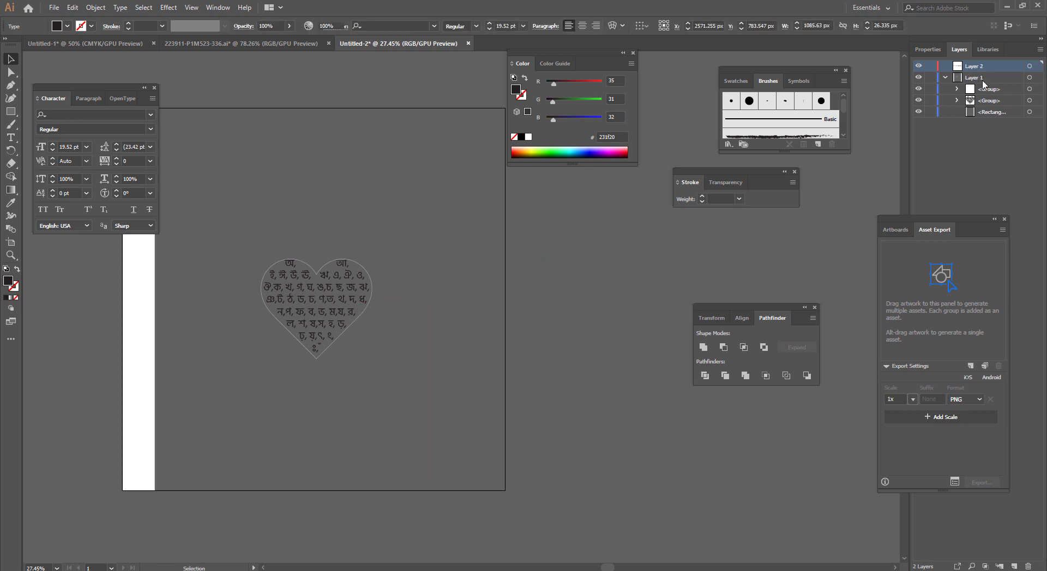
left_click(932, 92)
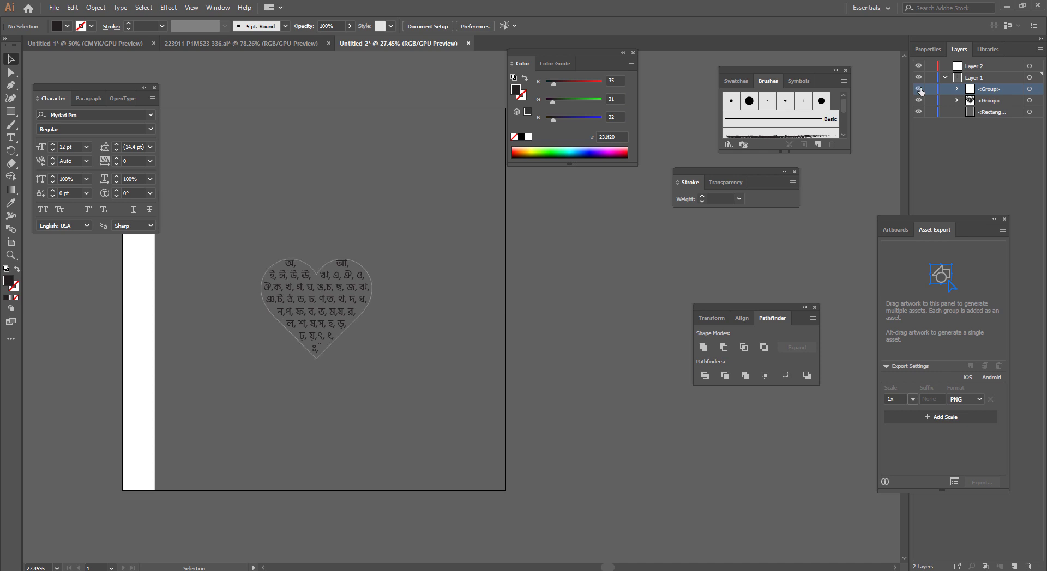
- Keep the letter-and-outline group in Layer 1 beneath Layer 2, checking the outline under the text
left_click_drag(987, 91, 984, 69)
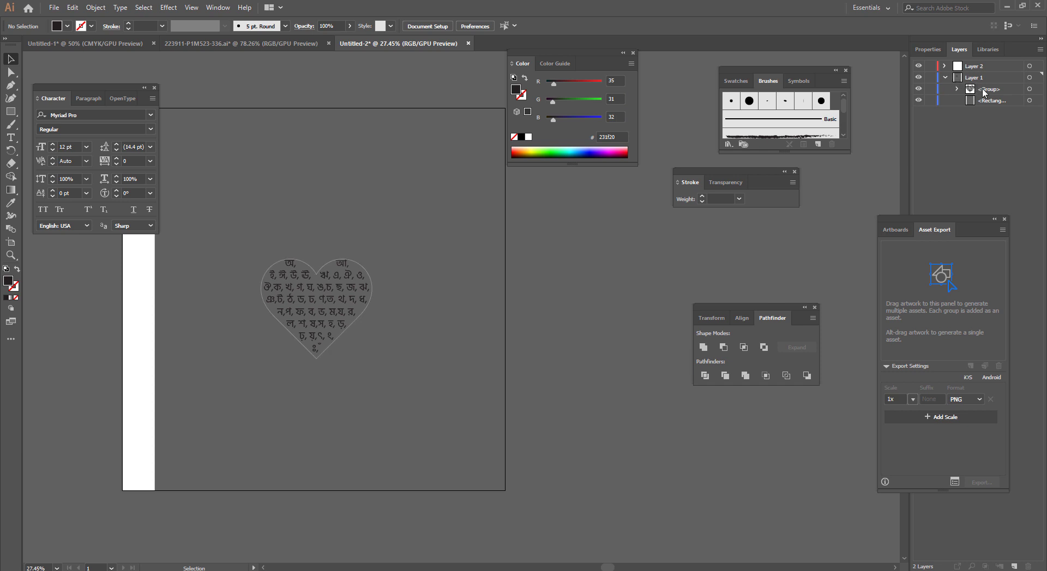
mouse_move(985, 93)
left_mouse_down()
mouse_move(964, 69)
mouse_move(977, 62)
mouse_move(952, 74)
mouse_move(981, 89)
left_mouse_up()
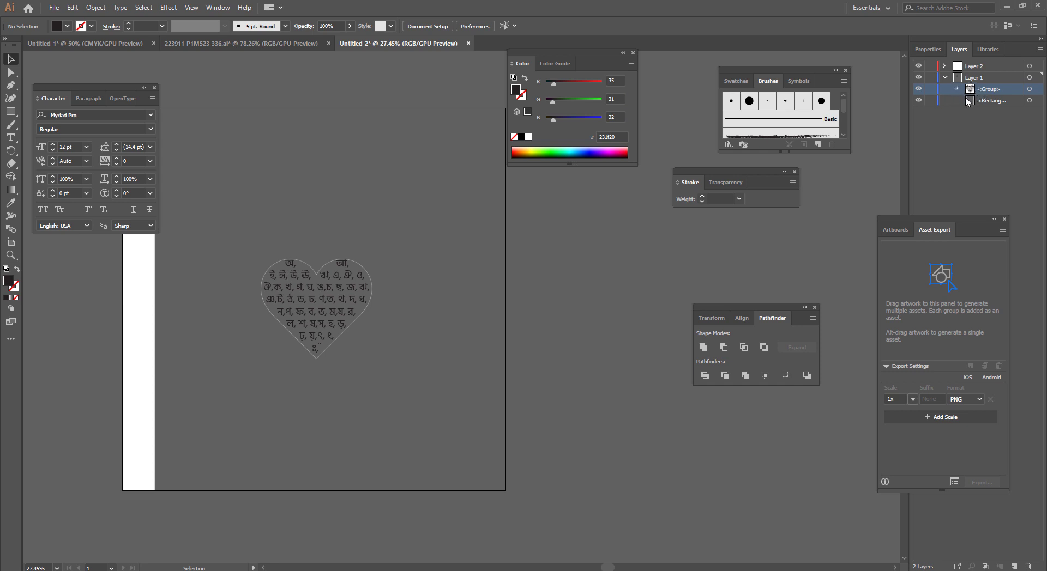
left_click(918, 101)
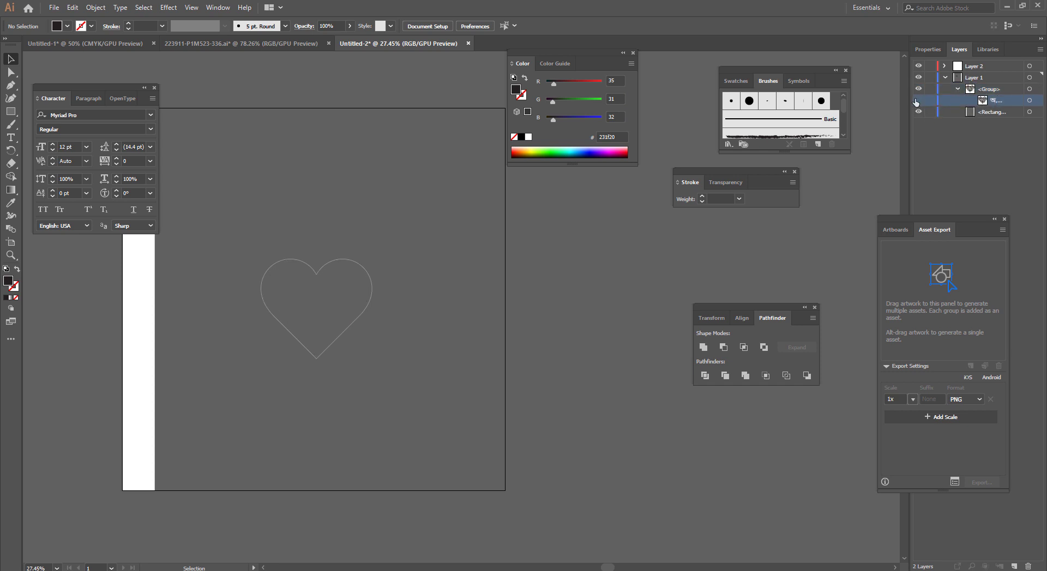
left_click(918, 101)
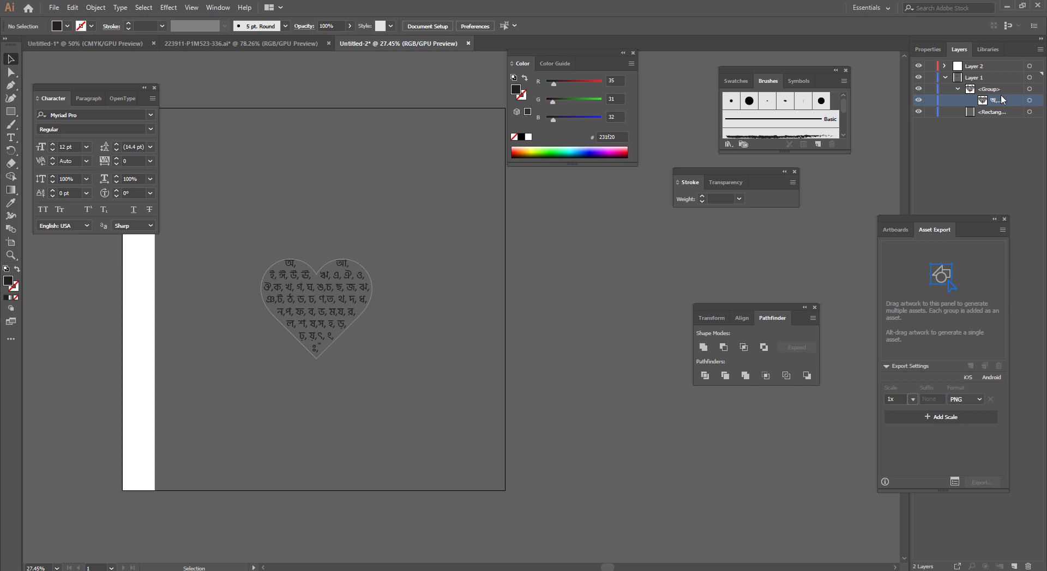
left_click(971, 77)
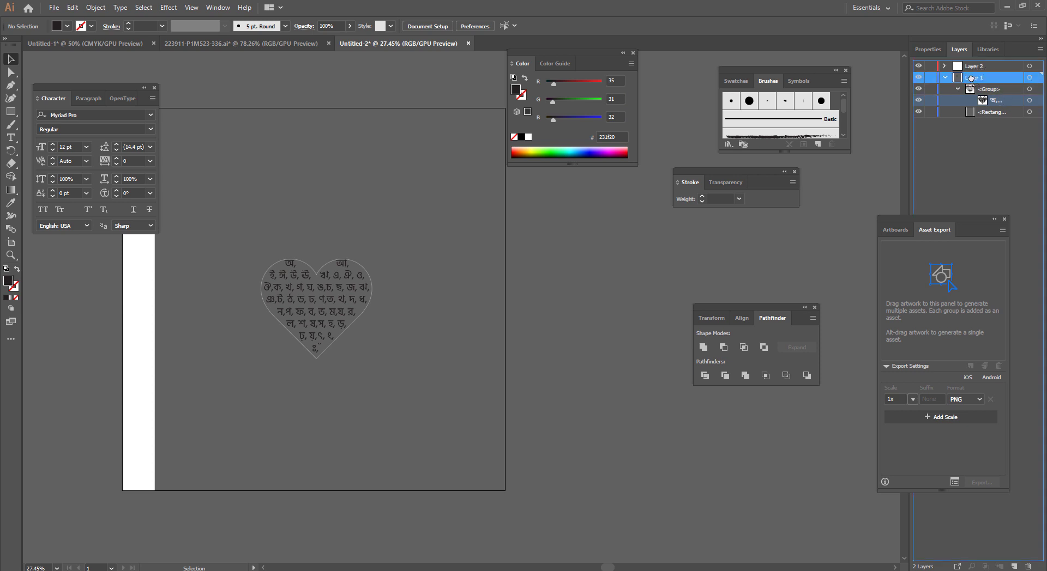
- Ungroup and rename the Bengali letter text, then move it onto a new Layer 3
key("ctrl+shift+g")
double_click(992, 87)
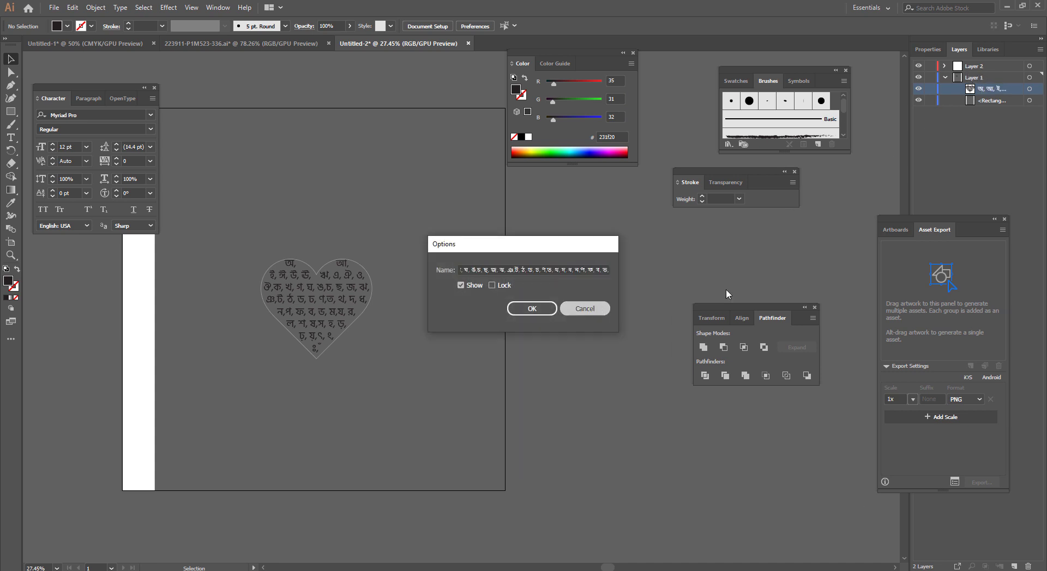
key("Return")
key("ctrl+l")
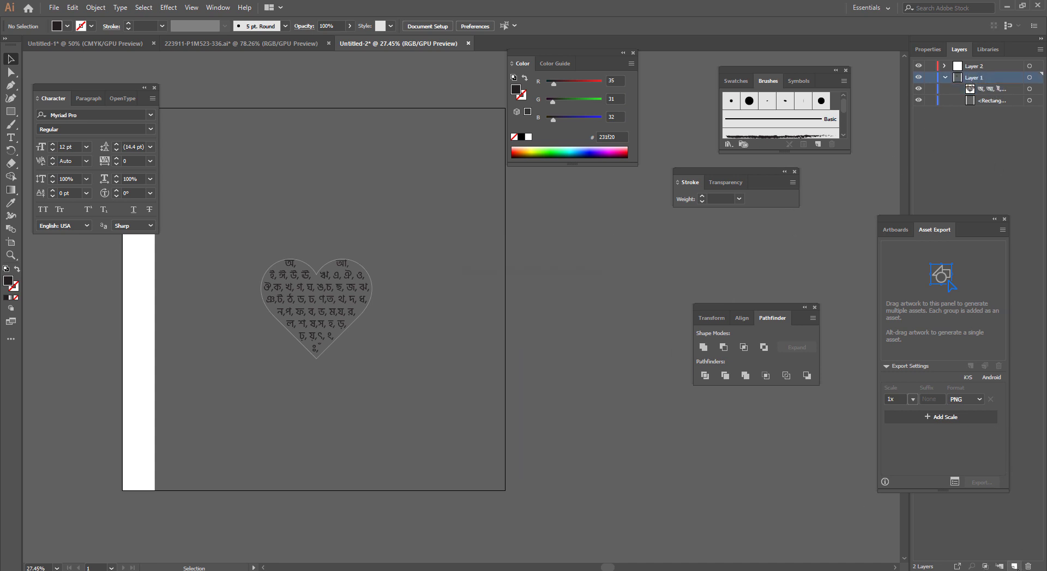
left_click_drag(988, 69, 983, 80)
- Check each layer's visibility, then delete the dark background rectangle from the artboard
left_click(946, 89)
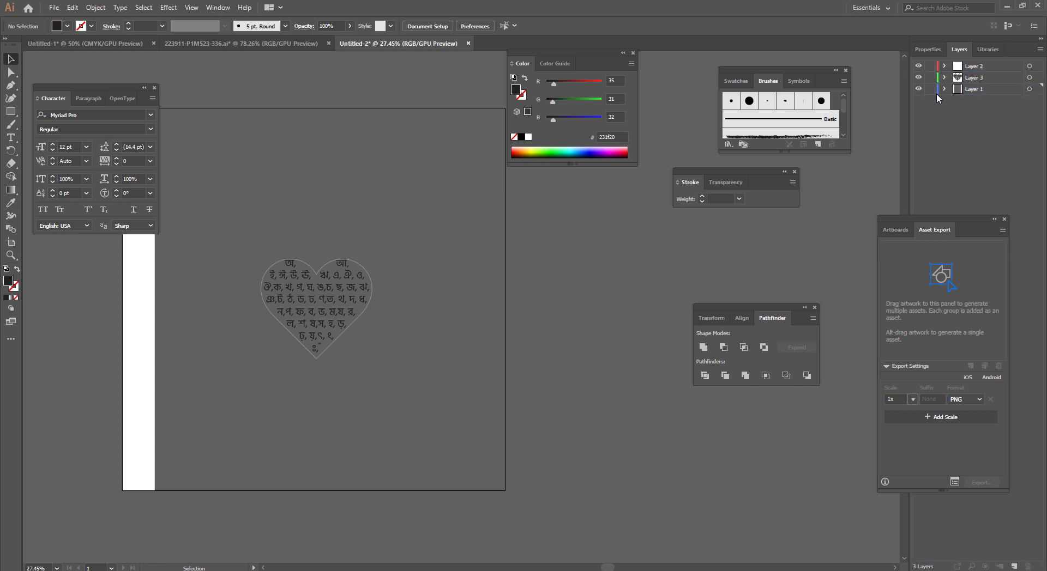
left_click(922, 77)
left_click(921, 77)
left_click(920, 65)
left_click(918, 65)
scroll(409, 271, "down", 1)
scroll(552, 264, "down", 2)
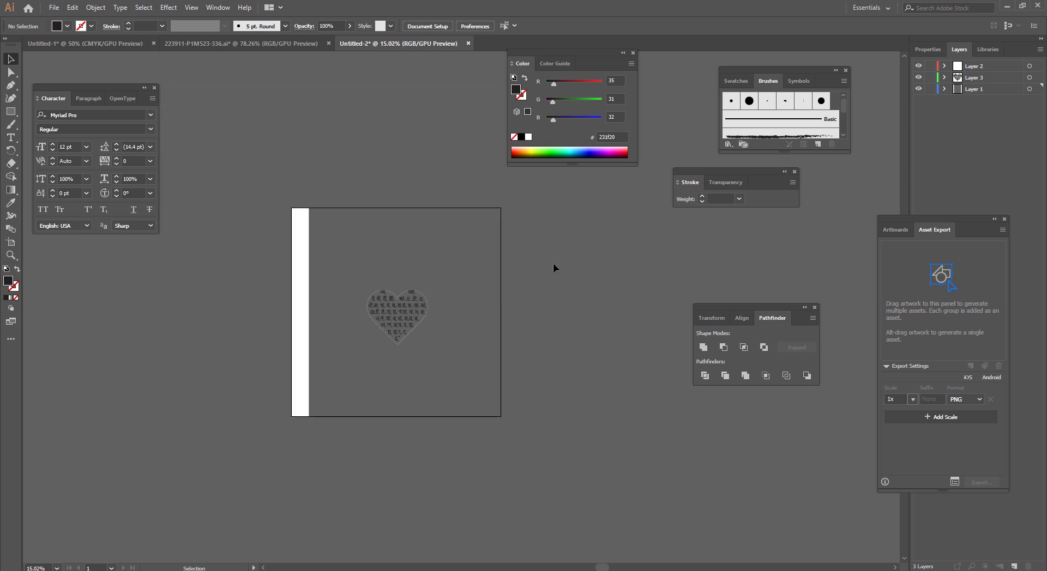
left_click(432, 247)
key("Delete")
left_click_drag(572, 218, 381, 406)
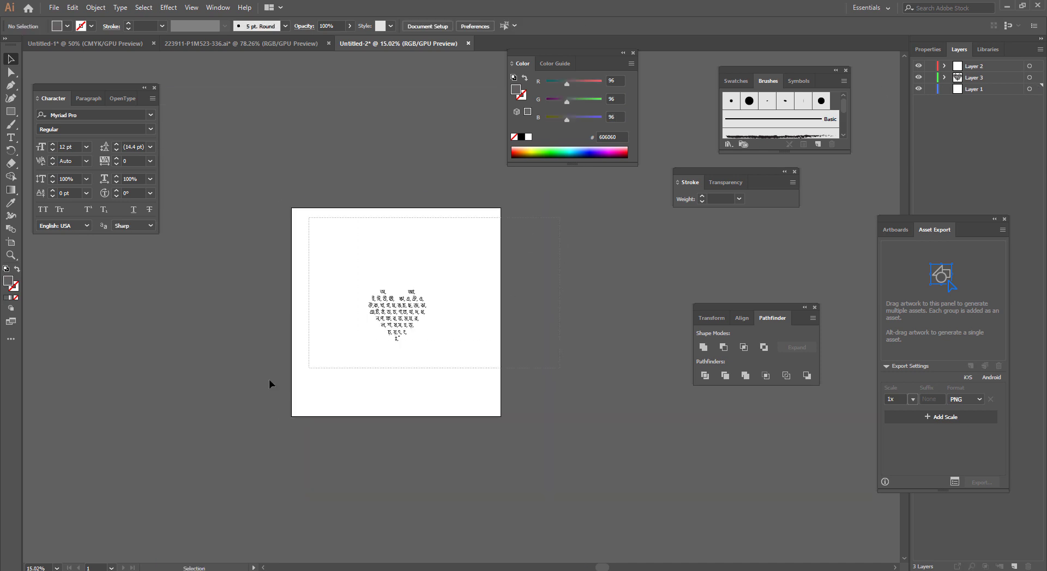
key("Delete")
- Start Save a Copy and create a new folder 'Bangla love 14' in G:\work\Design
key("ctrl+alt+s")
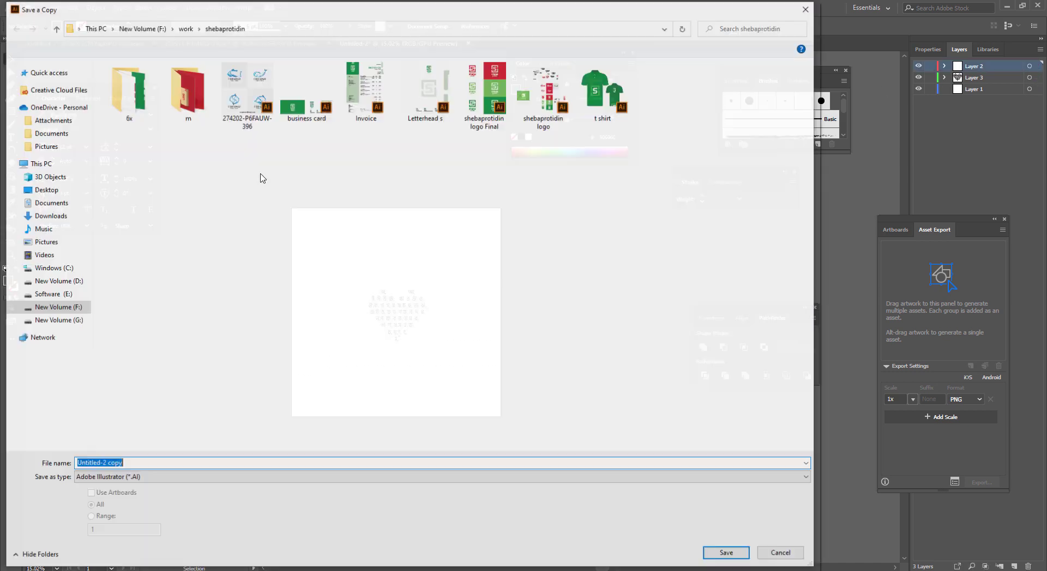
left_click(68, 320)
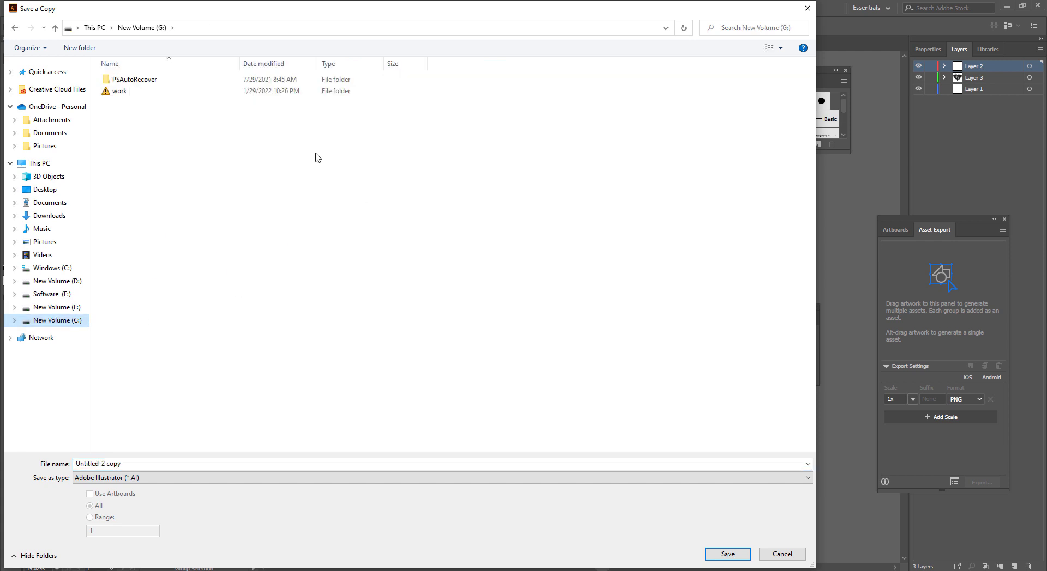
double_click(152, 96)
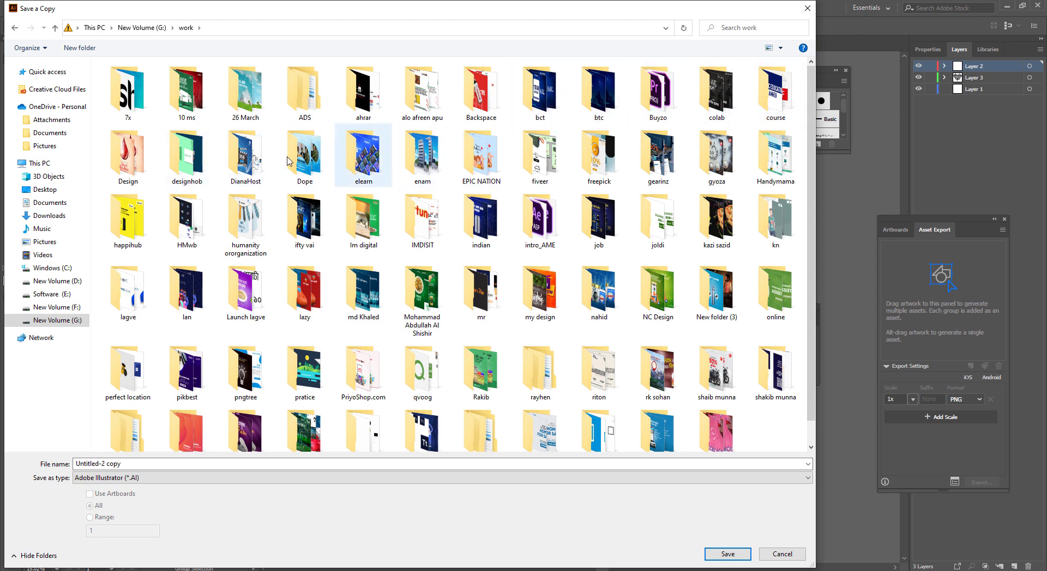
double_click(143, 150)
right_click(292, 312)
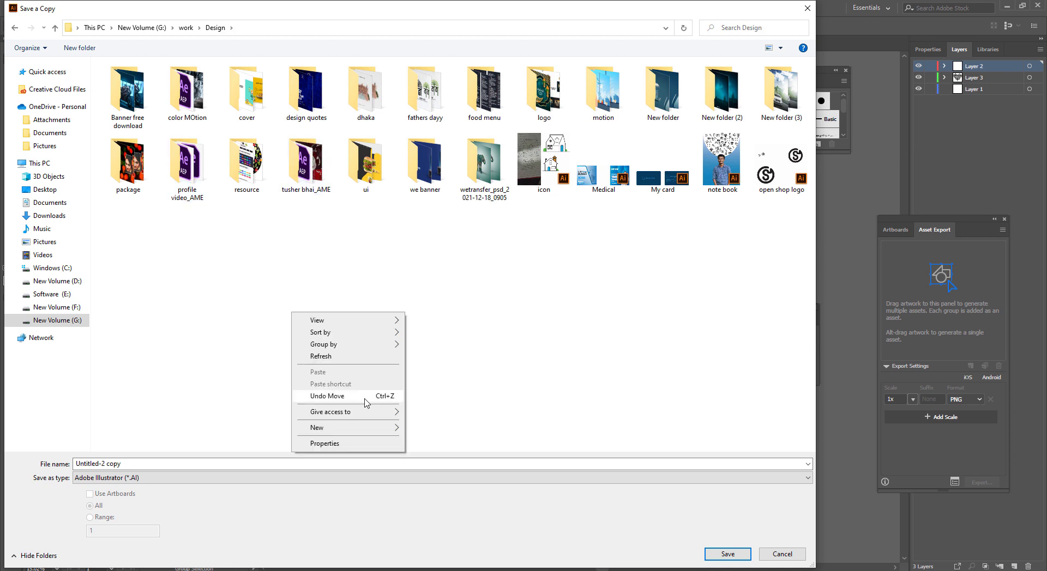
mouse_move(330, 428)
left_click(430, 429)
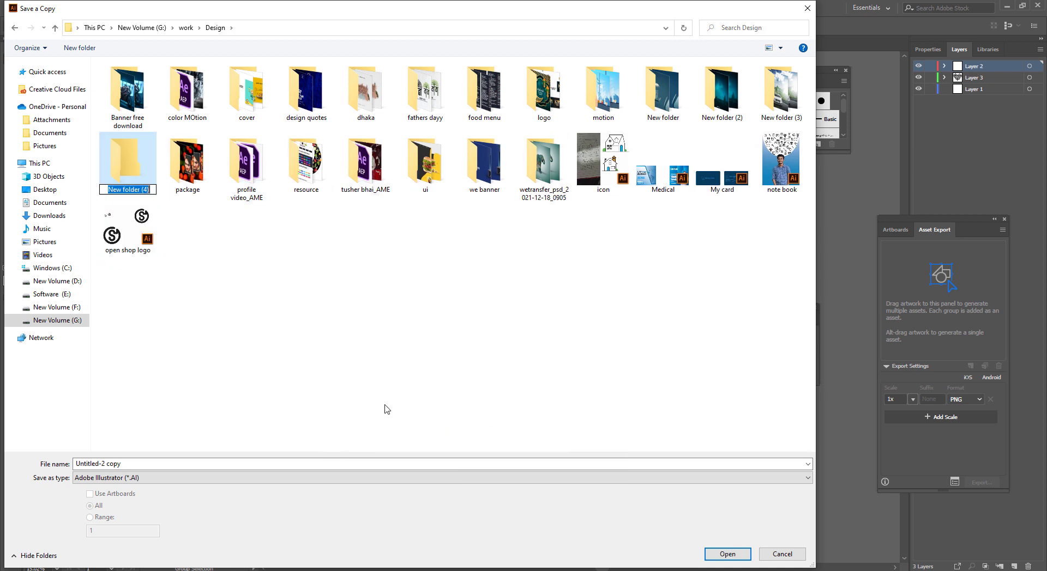
type("Bnagla")
key("BackSpace")
key("BackSpace")
key("BackSpace")
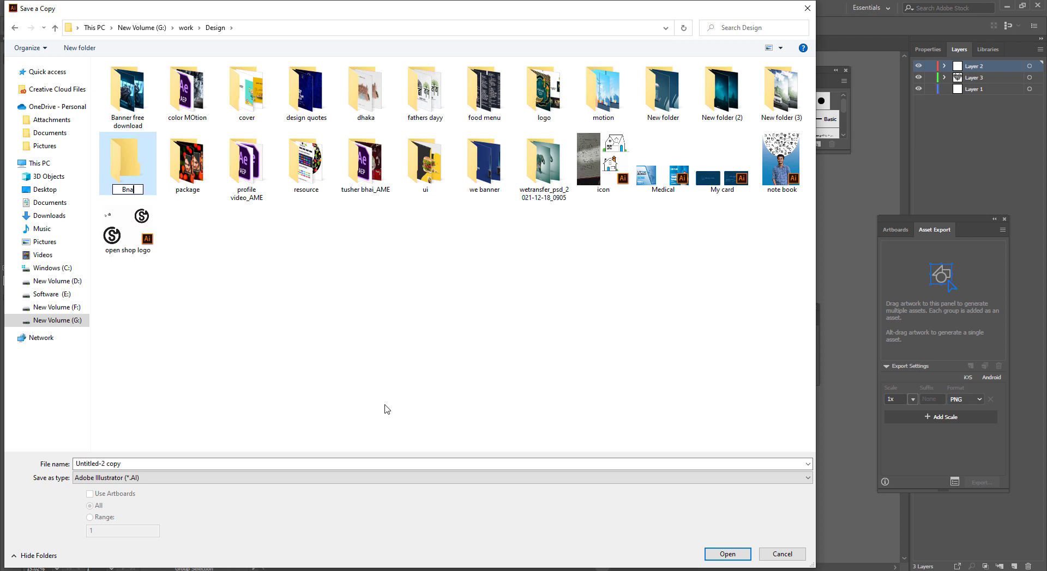
type("g")
type("la l")
type("ove 14")
key("Return")
- Save the copy as a Bangla love Illustrator file inside the Bangla love 14 folder
key("Return")
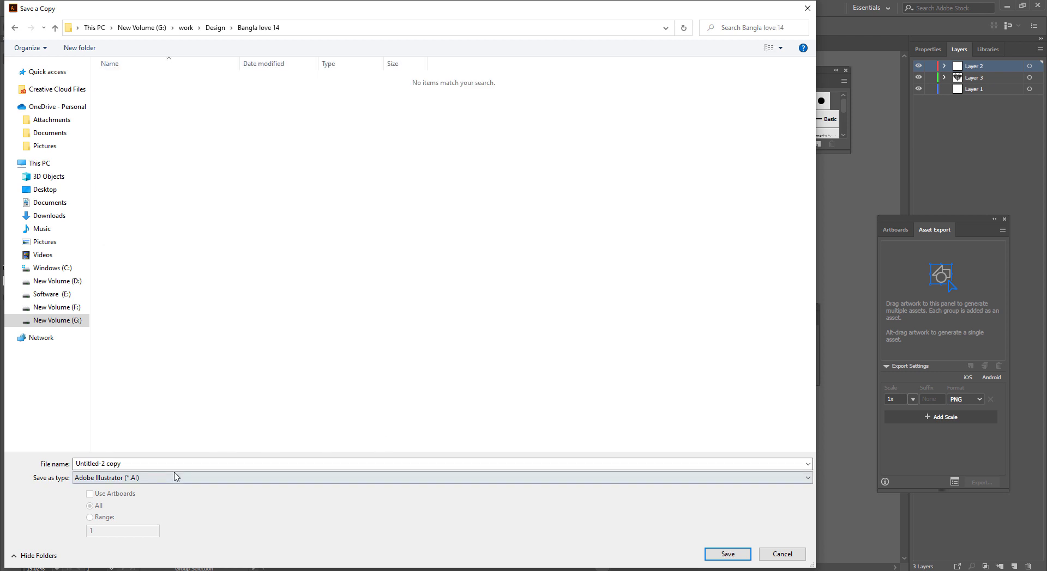
left_click(176, 467)
type("Bn")
key("Return")
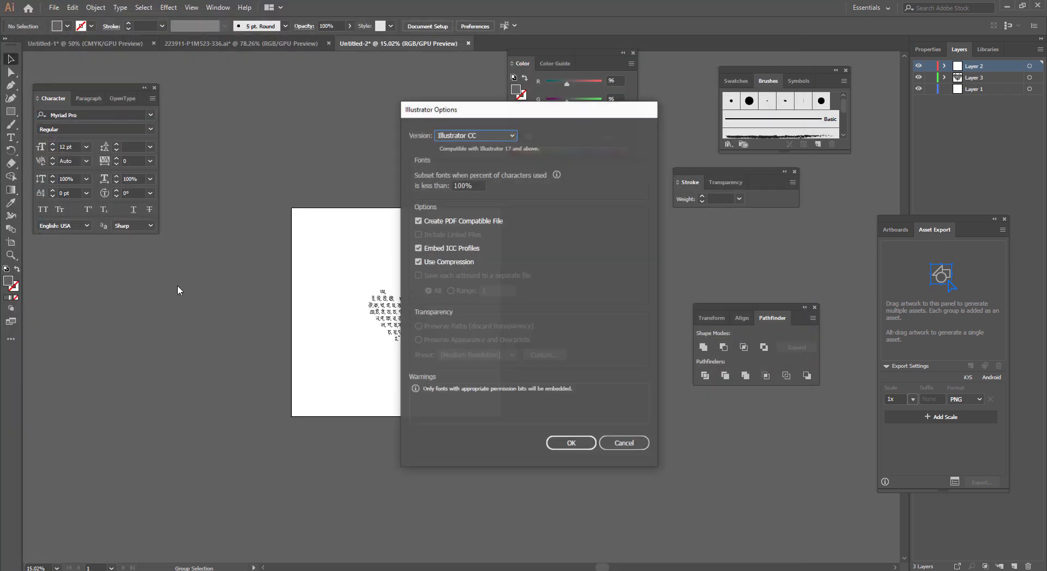
left_click(570, 443)
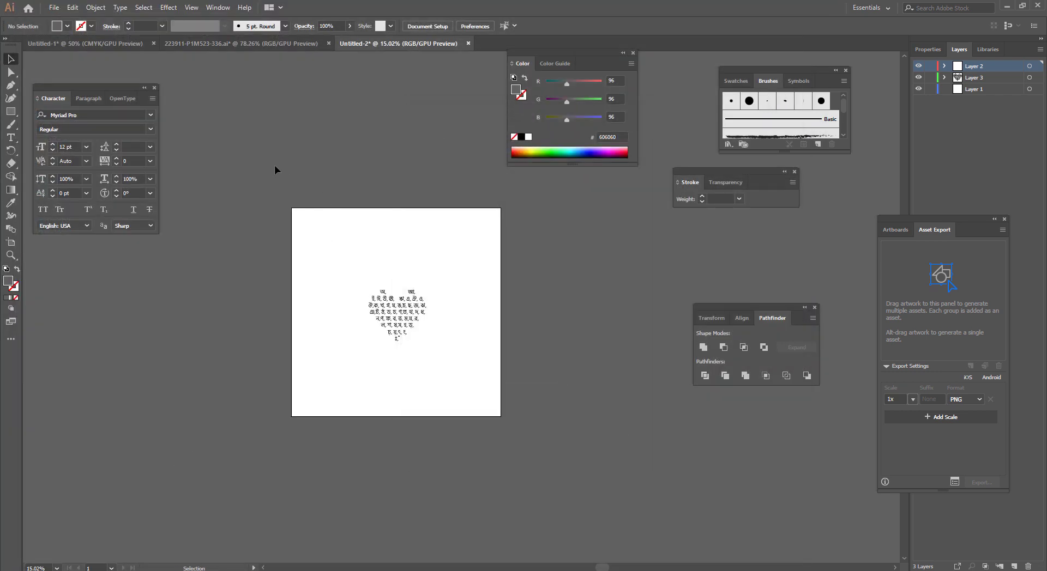
key("ctrl+a")
key("ctrl+h")
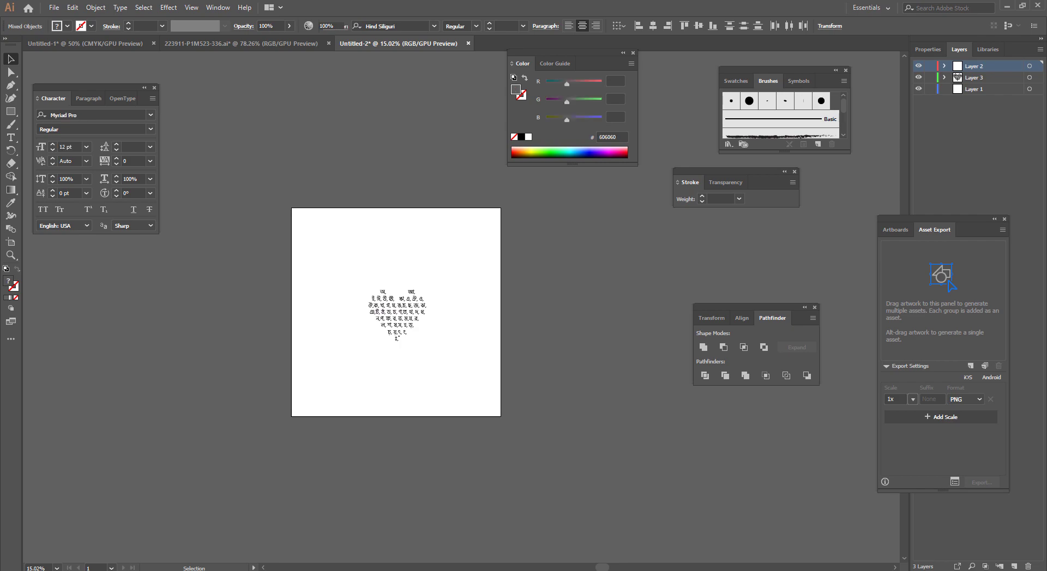
key("ctrl+shift+a")
- Open G:\work\Design\Bangla love 14 in File Explorer and drag the .ai file into After Effects
left_click(171, 537)
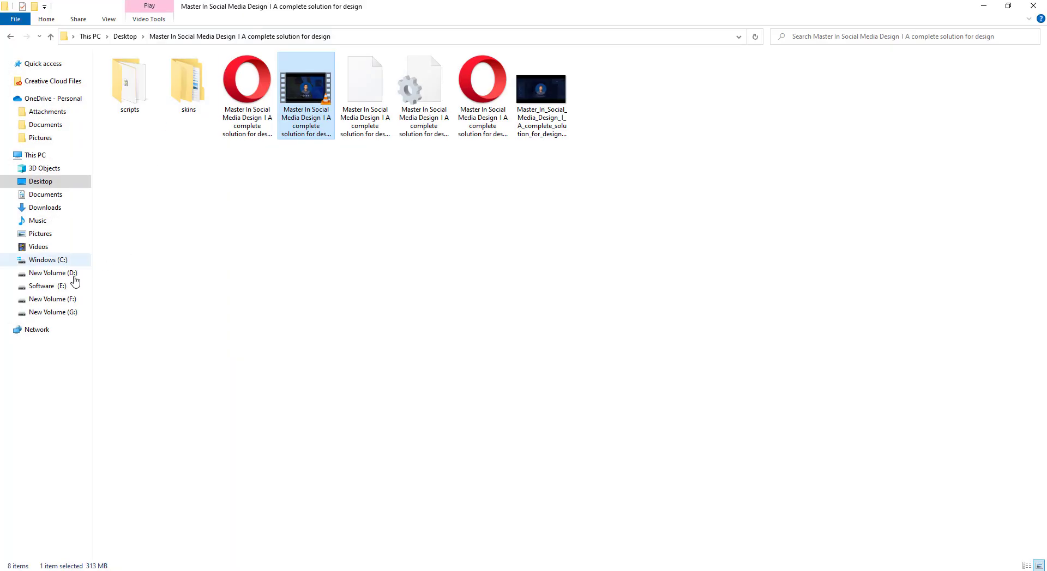
left_click(84, 299)
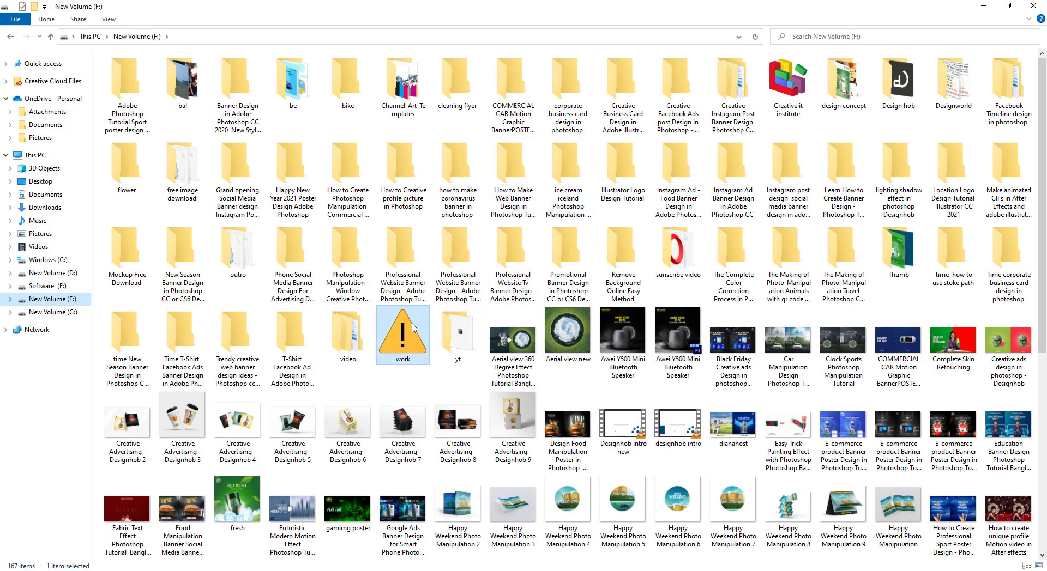
double_click(403, 333)
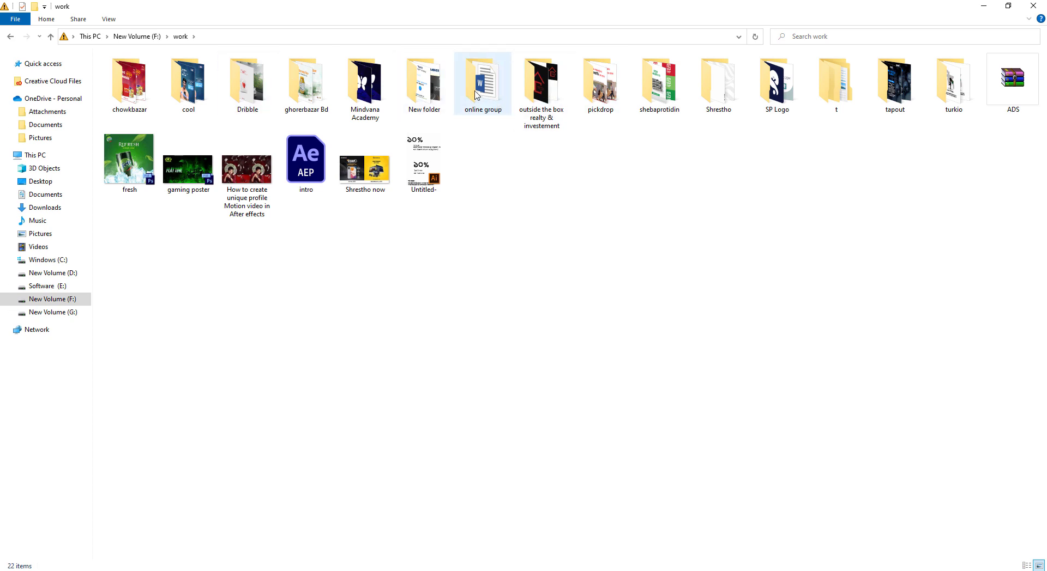
left_click(69, 312)
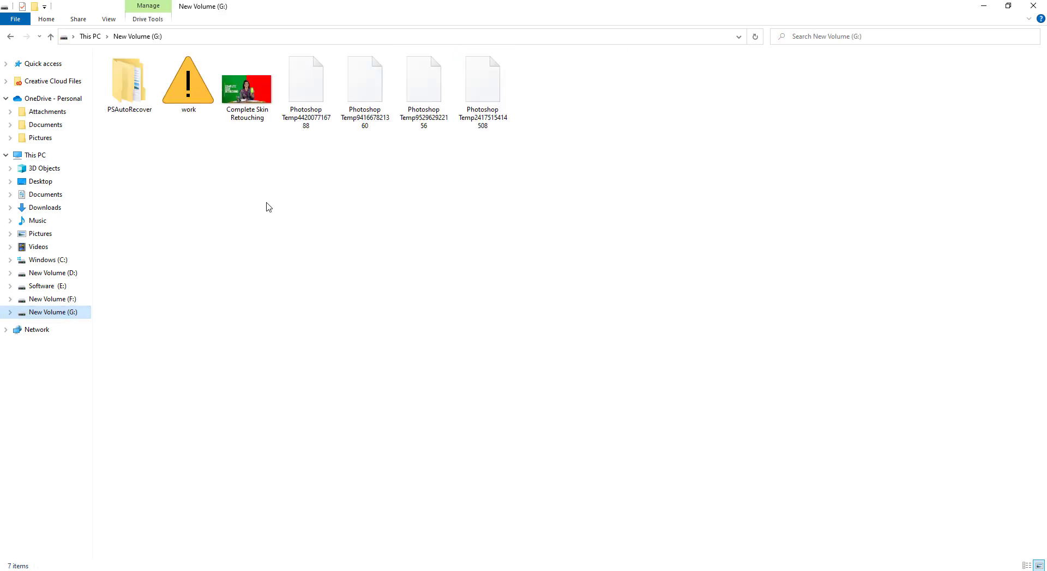
double_click(188, 84)
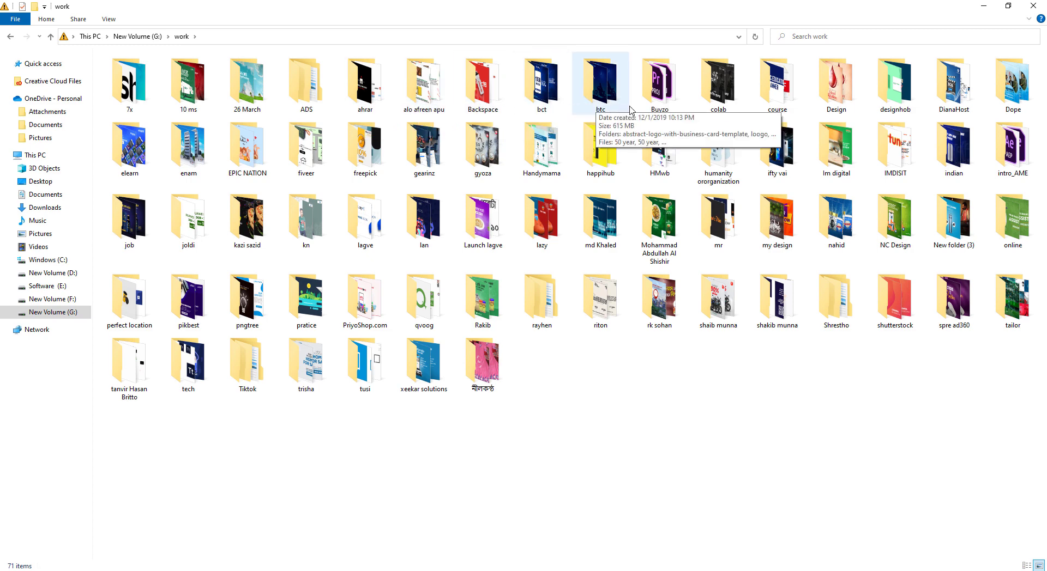
double_click(835, 87)
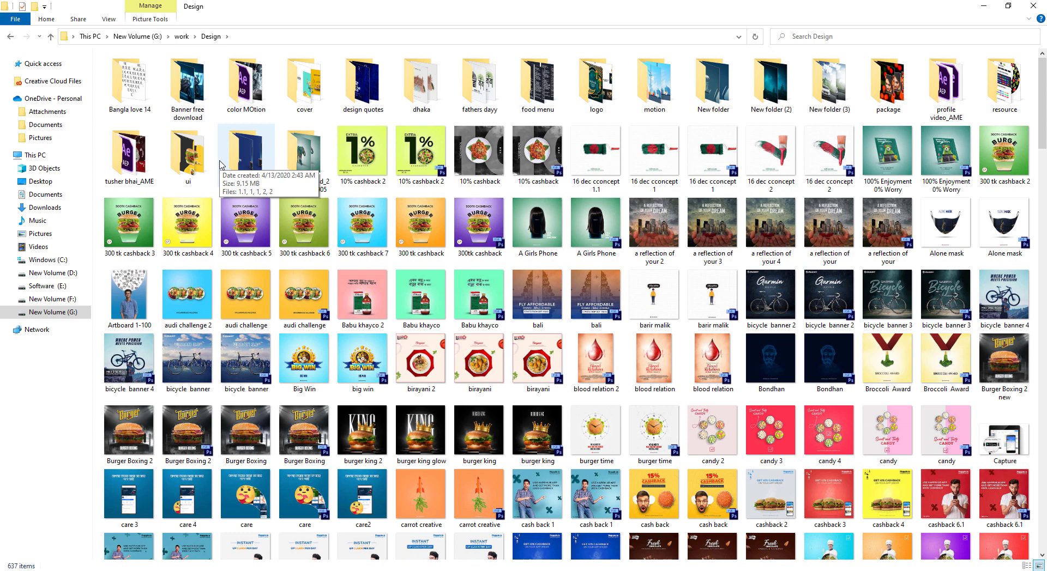
double_click(126, 90)
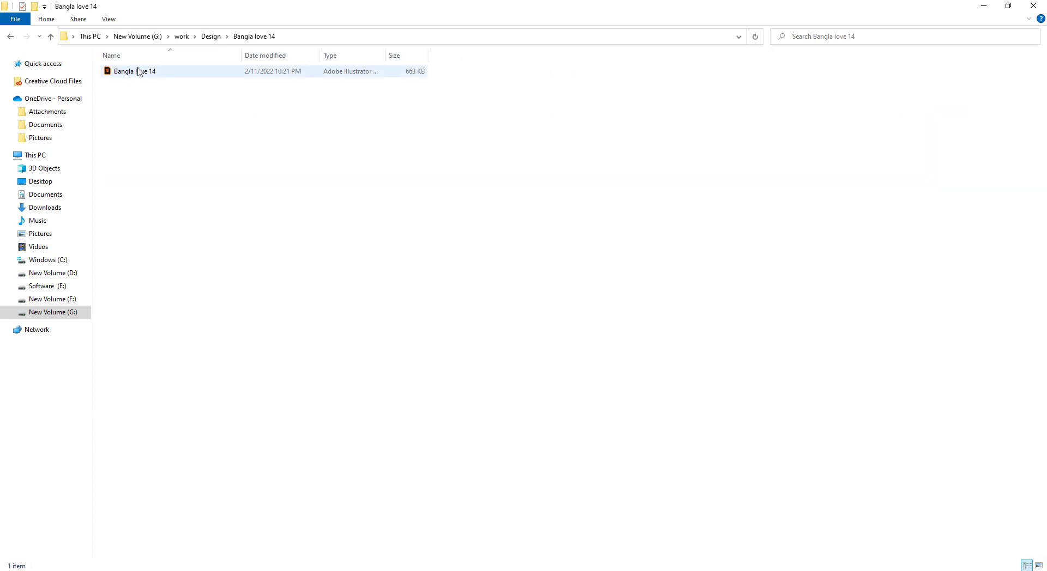
mouse_move(138, 71)
left_mouse_down()
mouse_move(93, 321)
mouse_move(96, 303)
left_mouse_up()
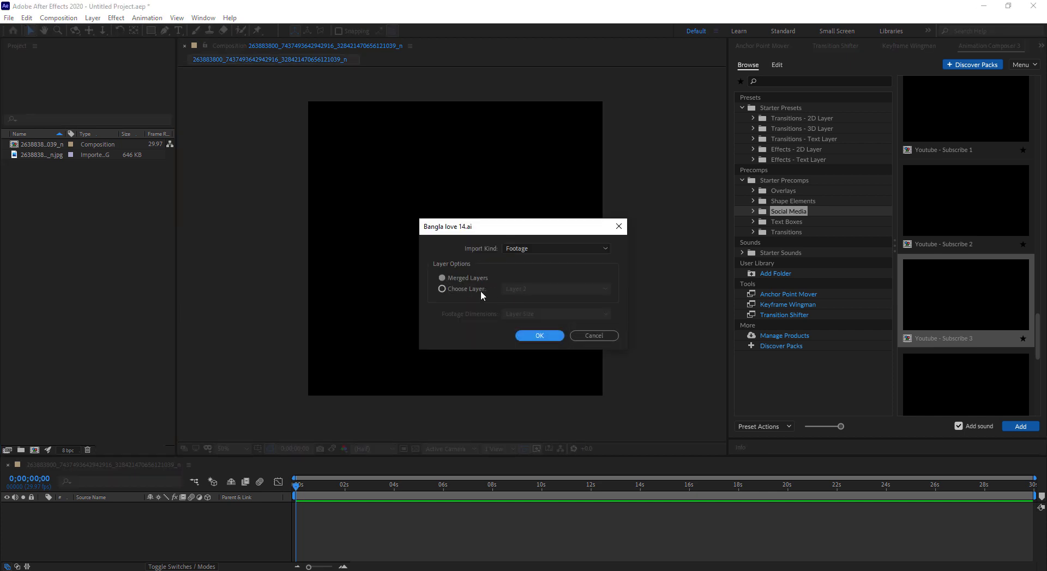
- Import Bangla love 14.ai as a composition with layer-size footage and open it
left_click(530, 248)
left_click(542, 273)
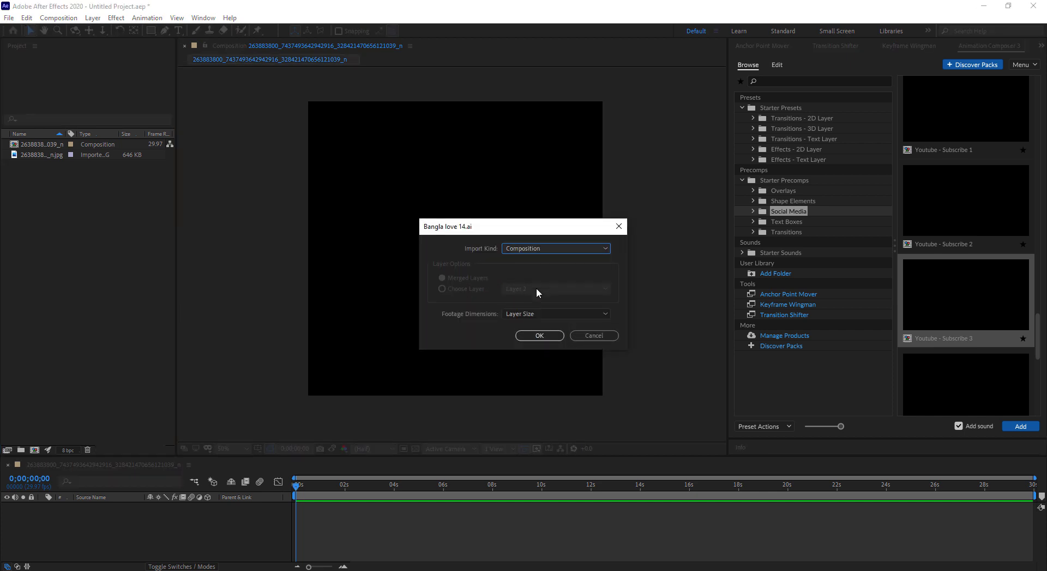
left_click(538, 314)
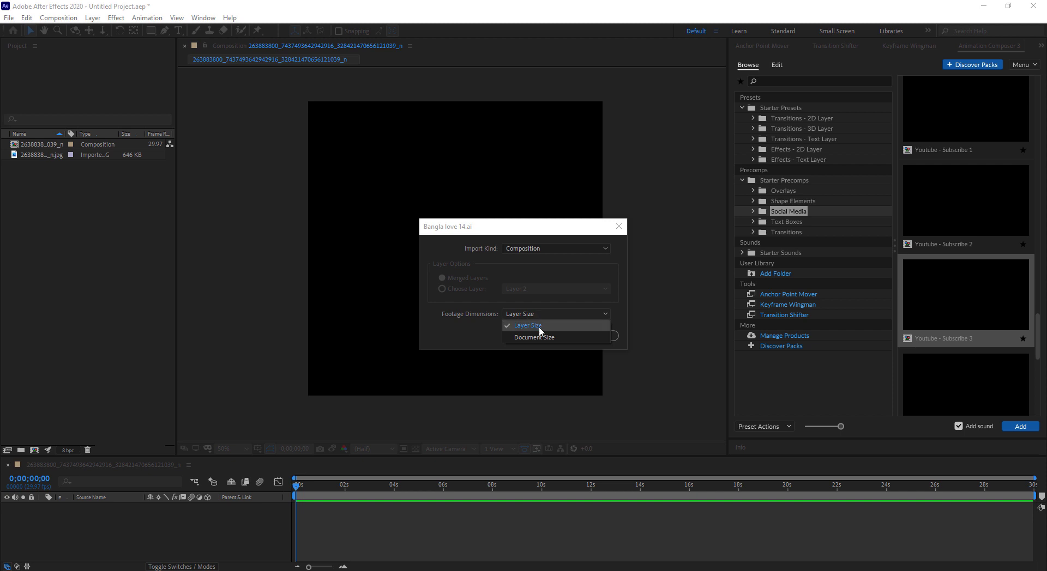
left_click(538, 313)
left_click(539, 335)
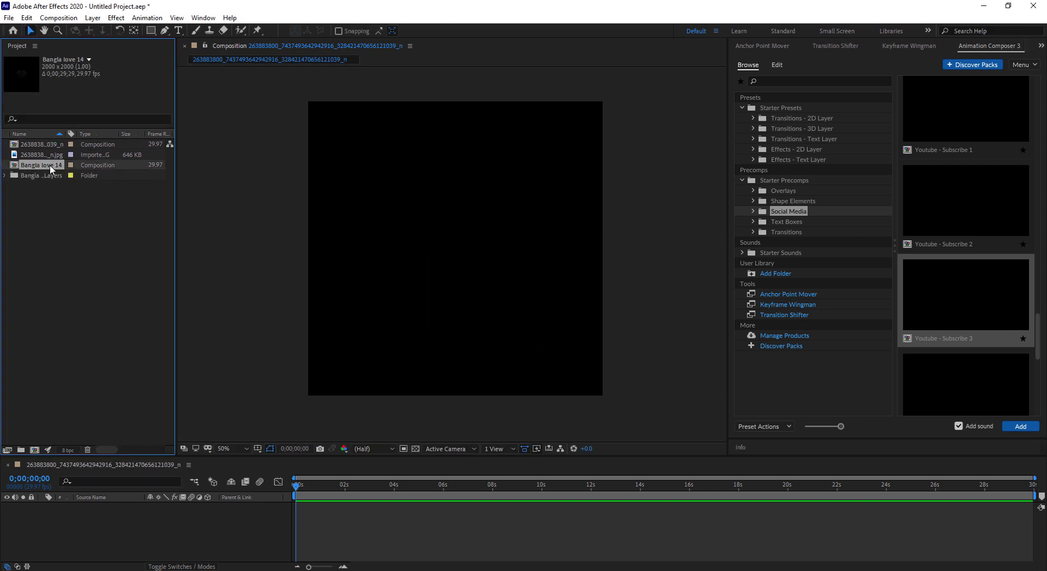
double_click(50, 166)
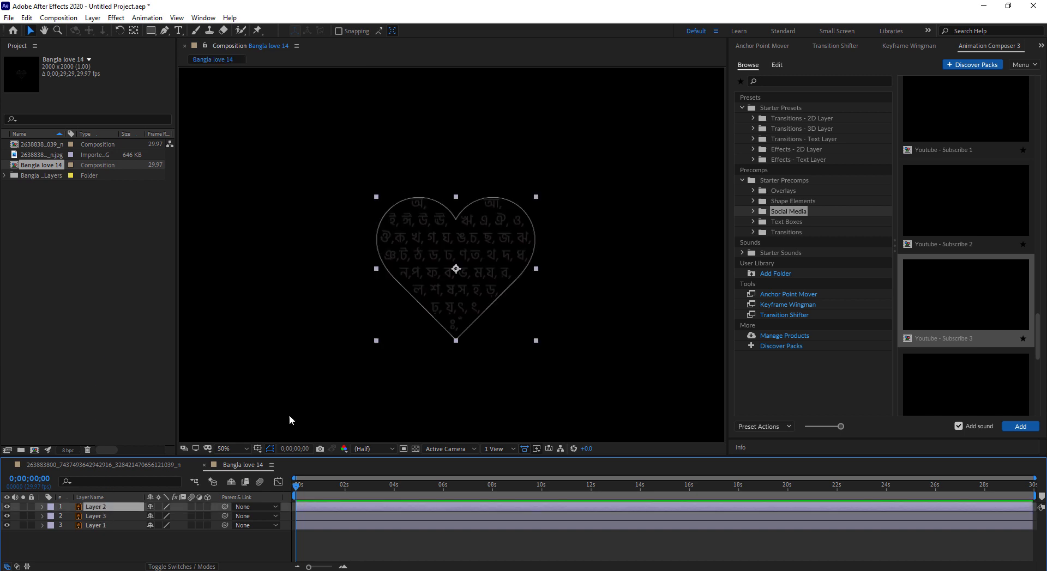
- Scale all three layers from 100% to 153%, then select Layer 3
left_click(107, 527, "shift")
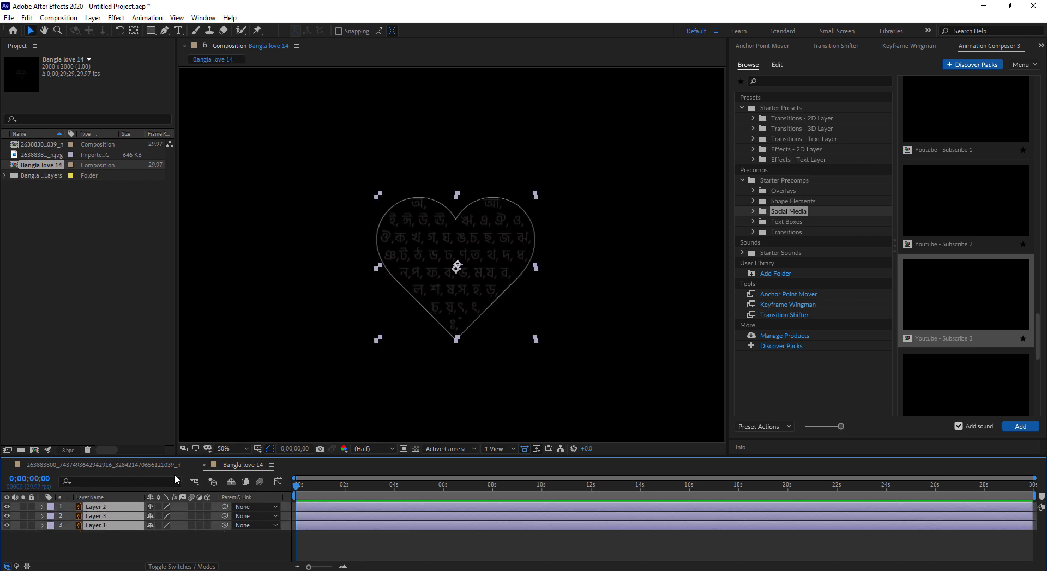
scroll(501, 229, "down", 1)
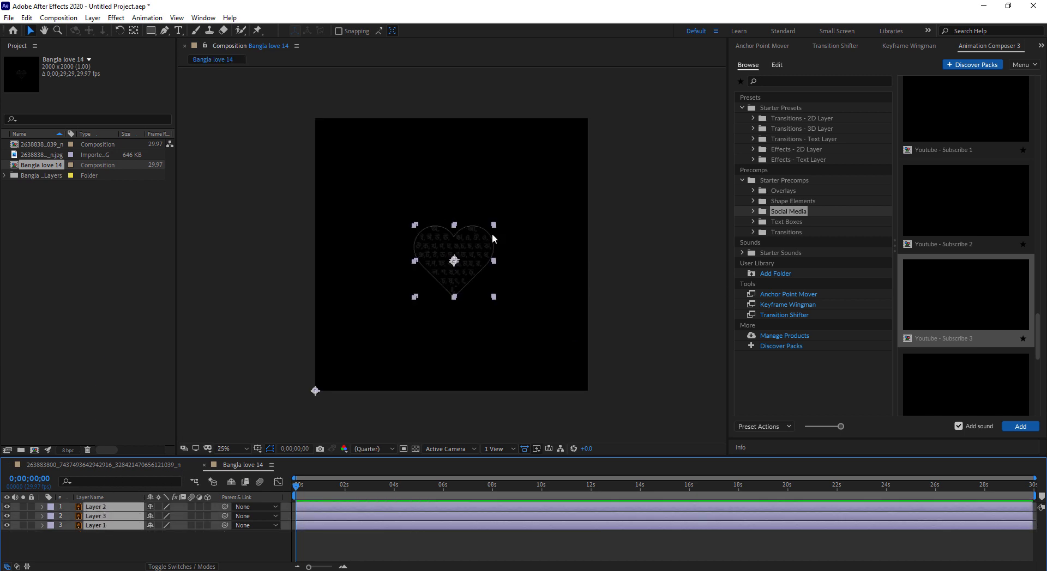
key("s")
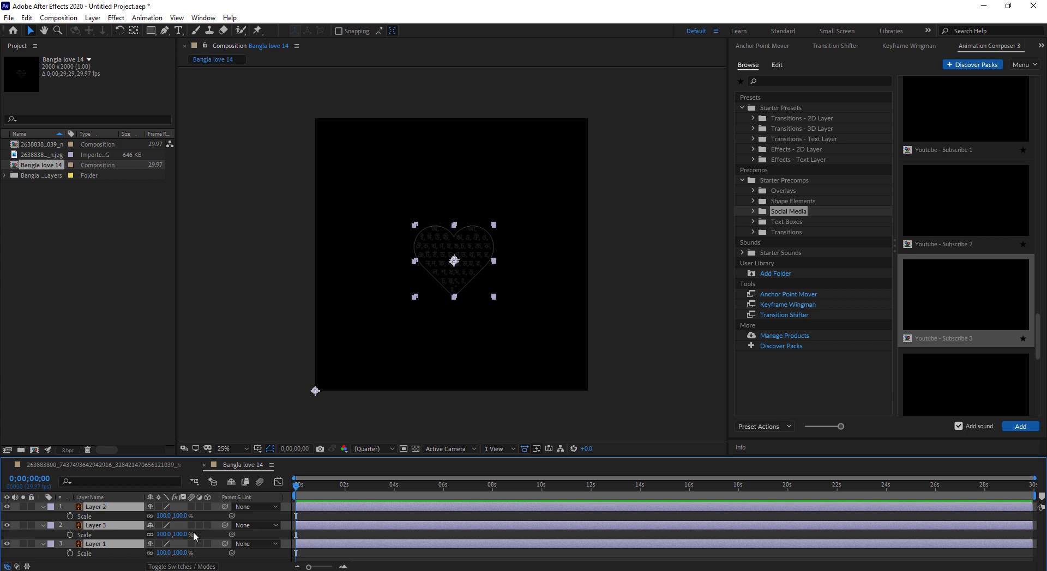
left_click_drag(162, 523, 217, 540)
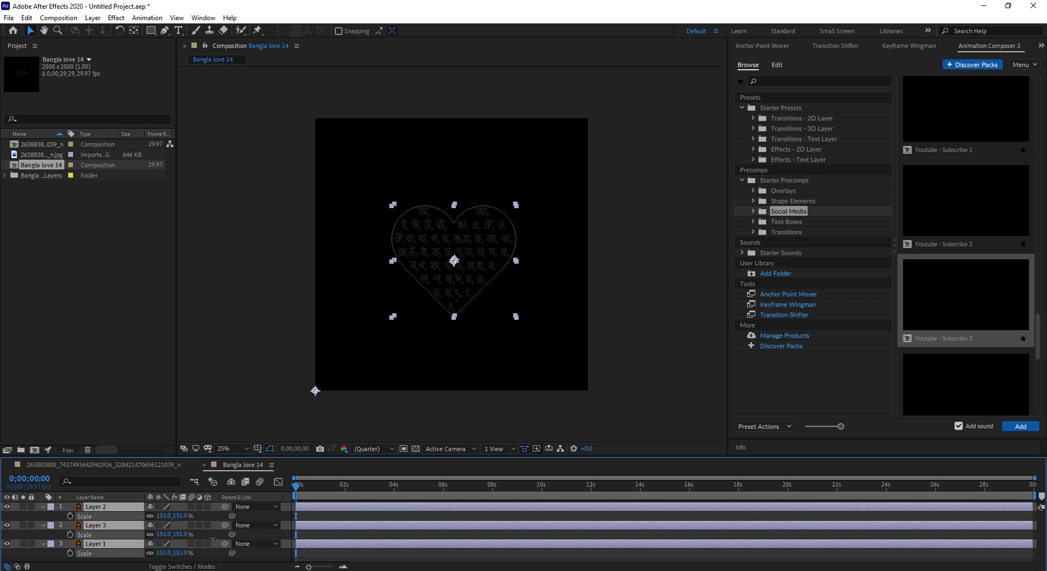
left_click(101, 564)
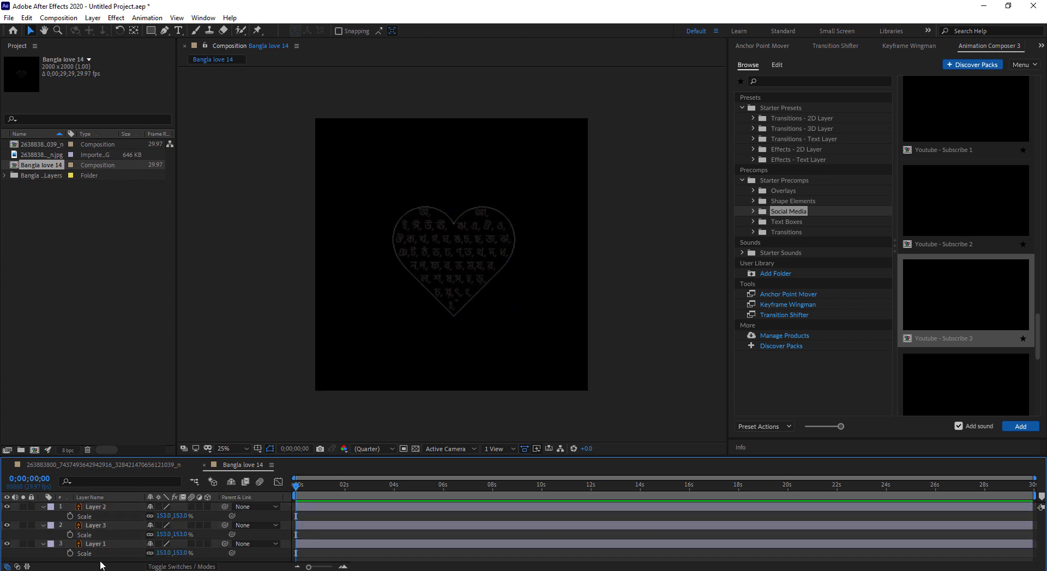
left_click(102, 528)
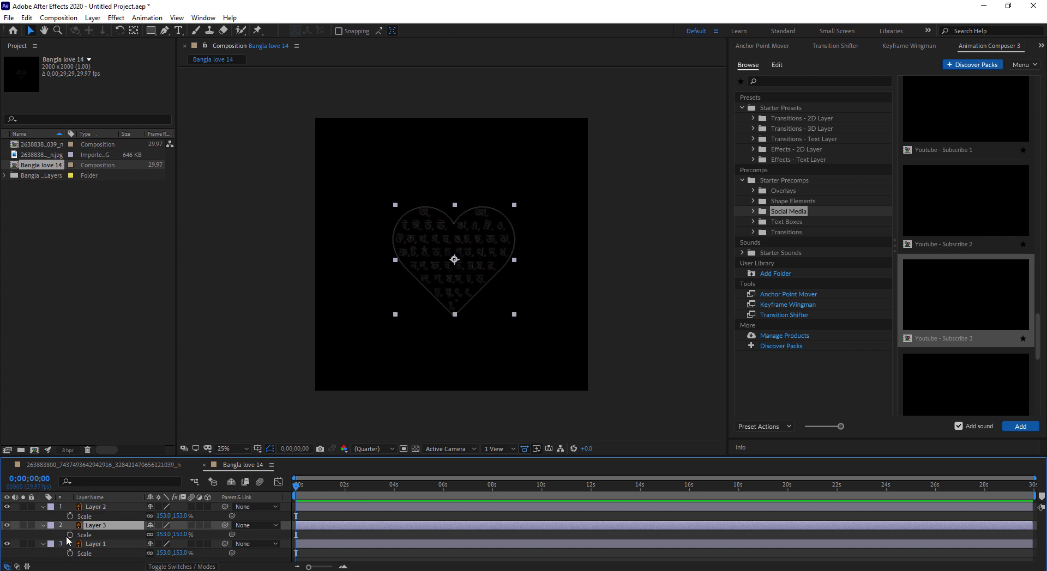
- Look through Layer 3's context menu and select Layer 2 without making changes
right_click(111, 534)
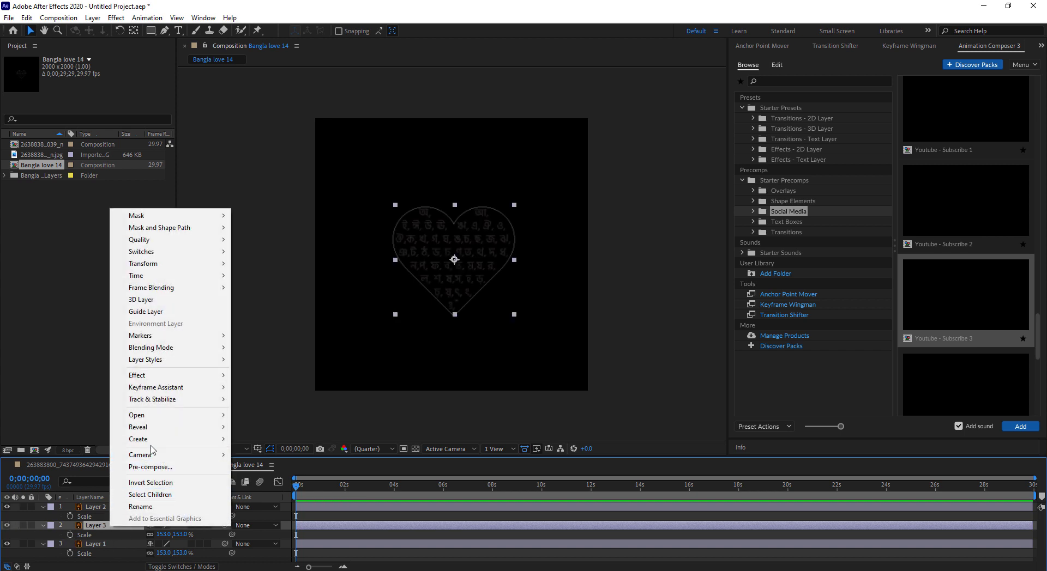
mouse_move(153, 444)
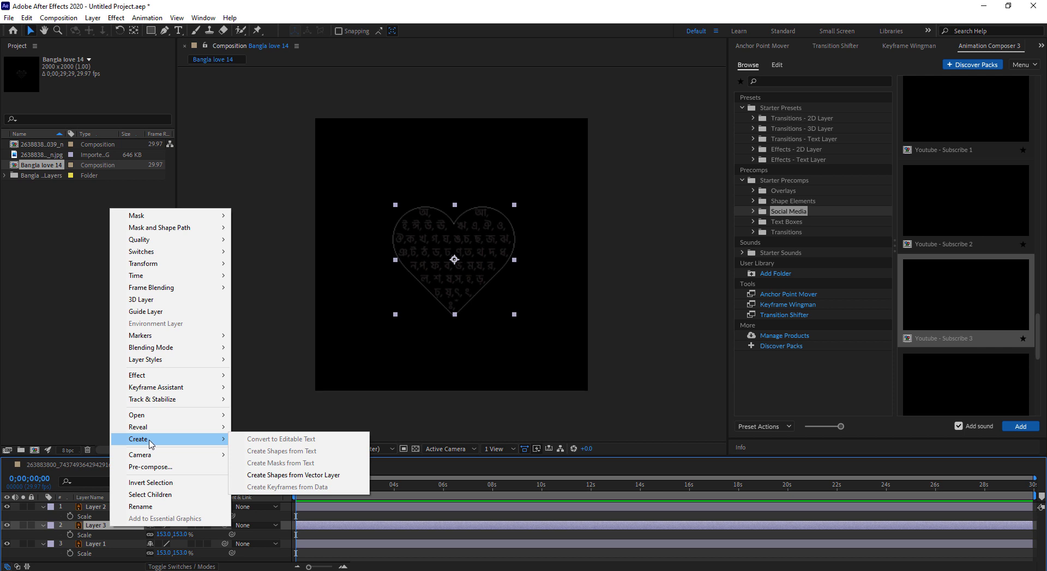
left_click(69, 533)
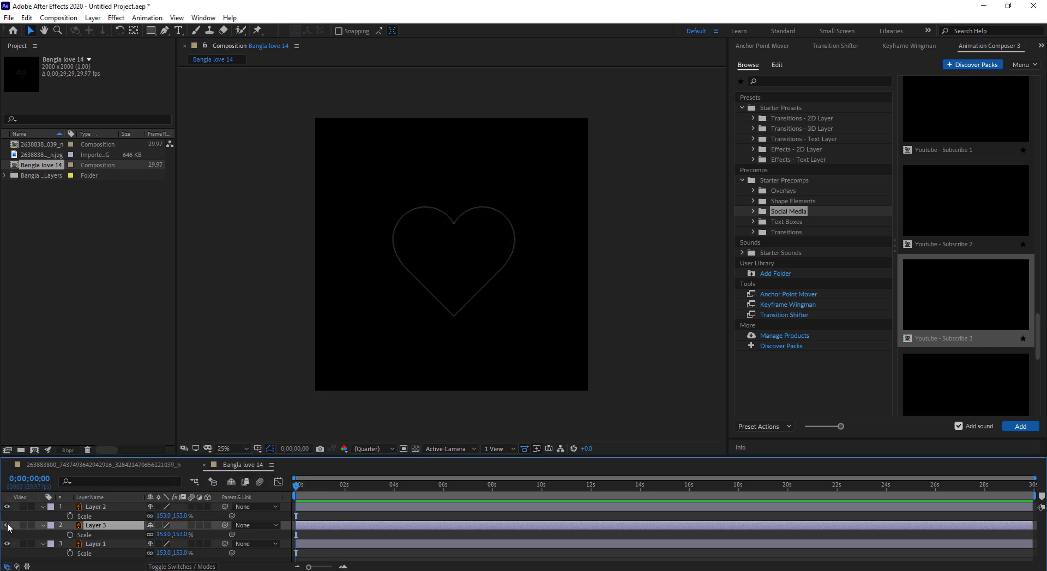
left_click(60, 512)
left_click(14, 509)
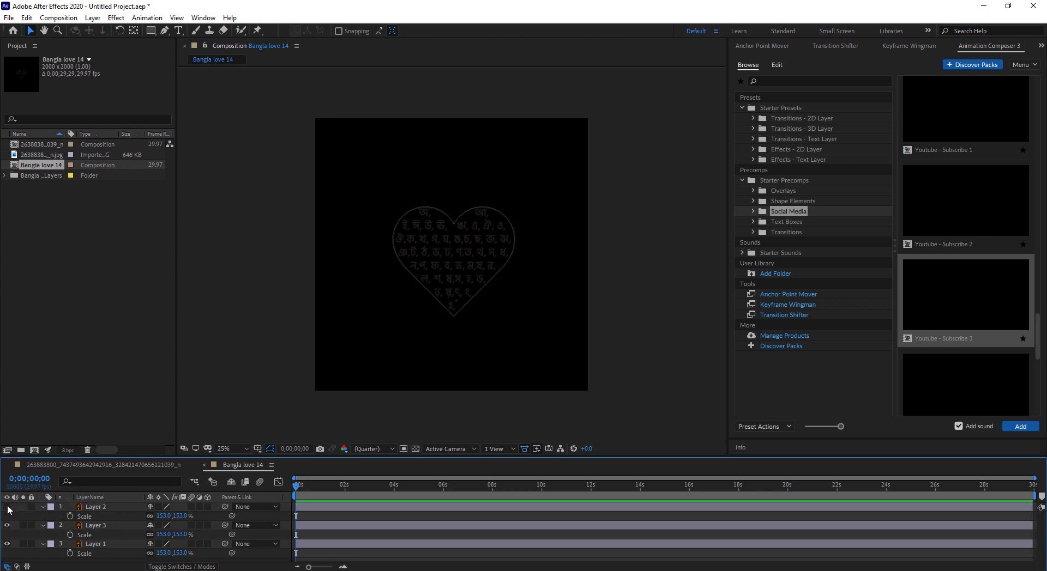
- Zoom the composition view to 50% and drag the divider up to enlarge the timeline
key("period")
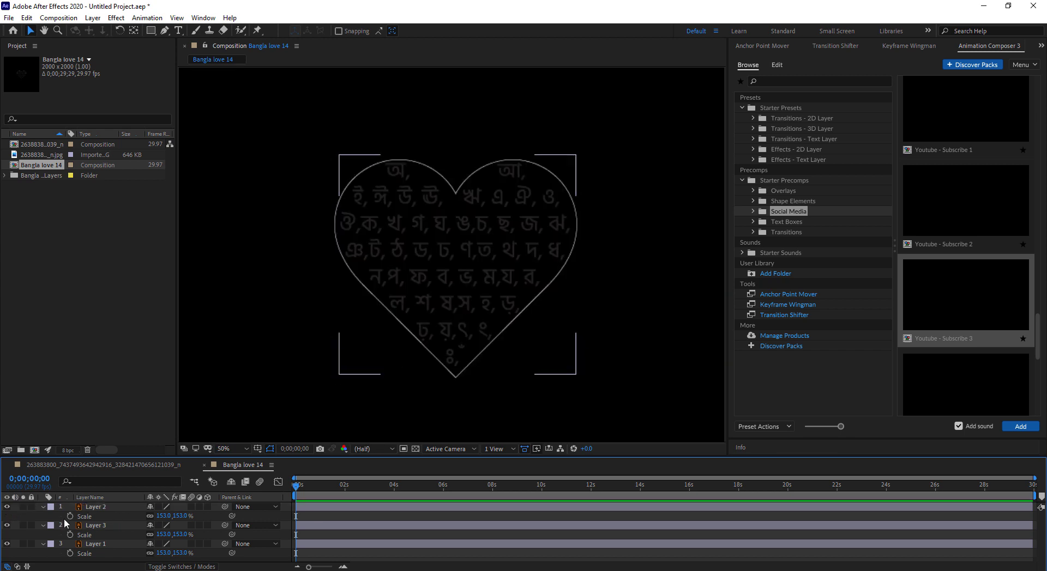
left_click(43, 507)
left_click(42, 506)
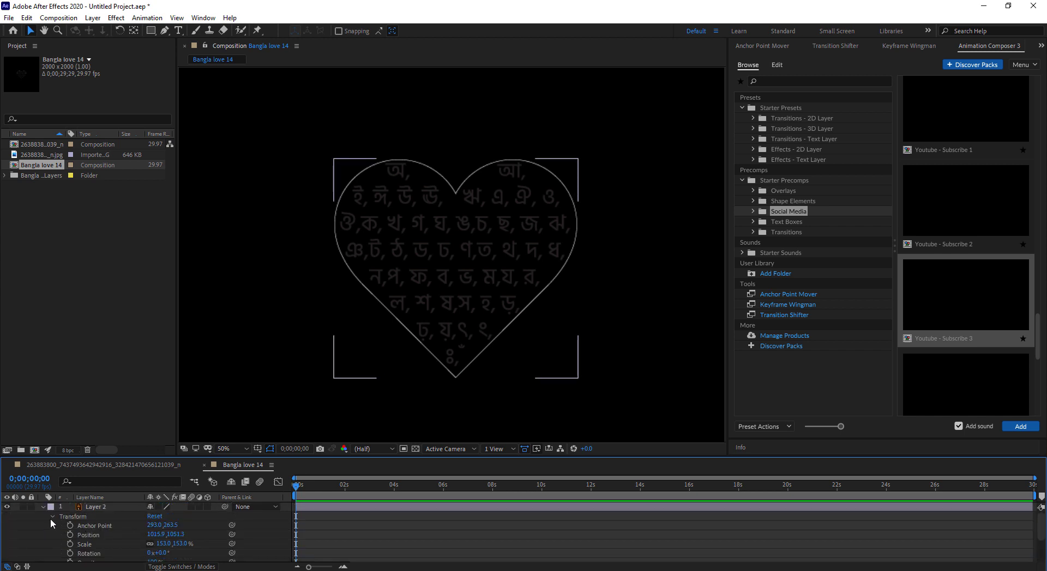
left_click(52, 517)
left_click(87, 508)
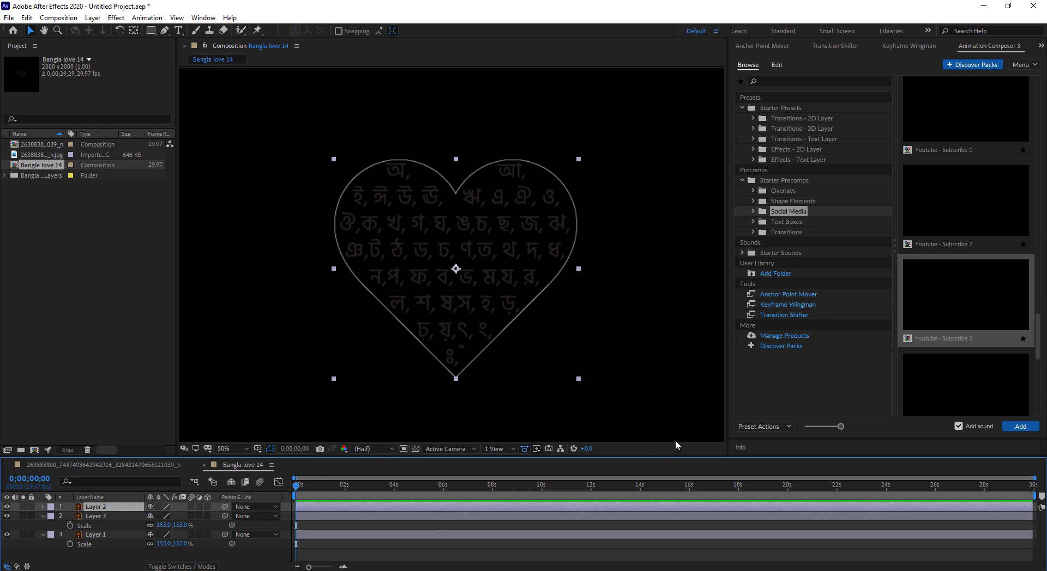
scroll(582, 319, "down", 2)
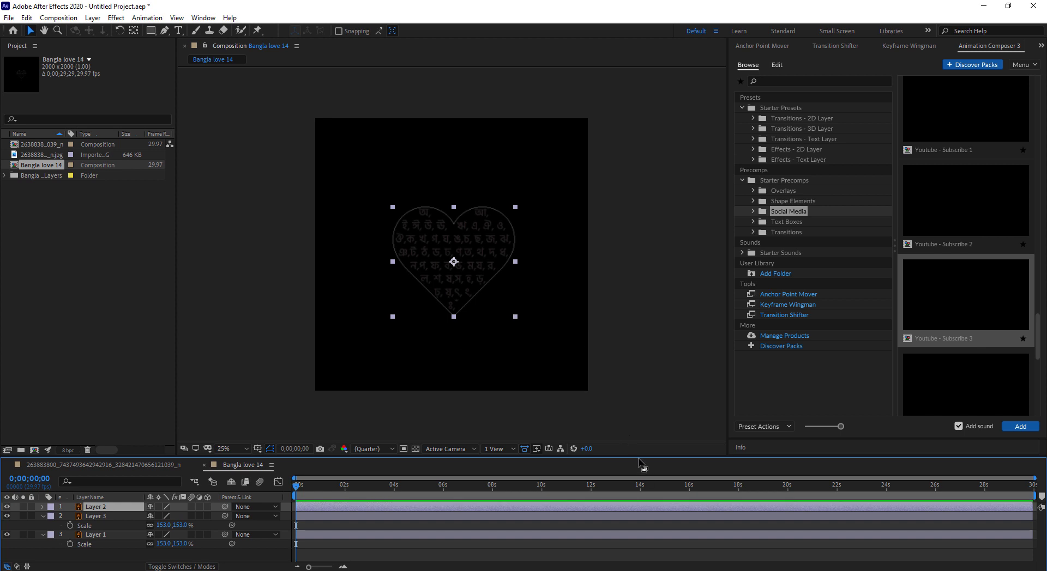
left_click_drag(644, 457, 644, 364)
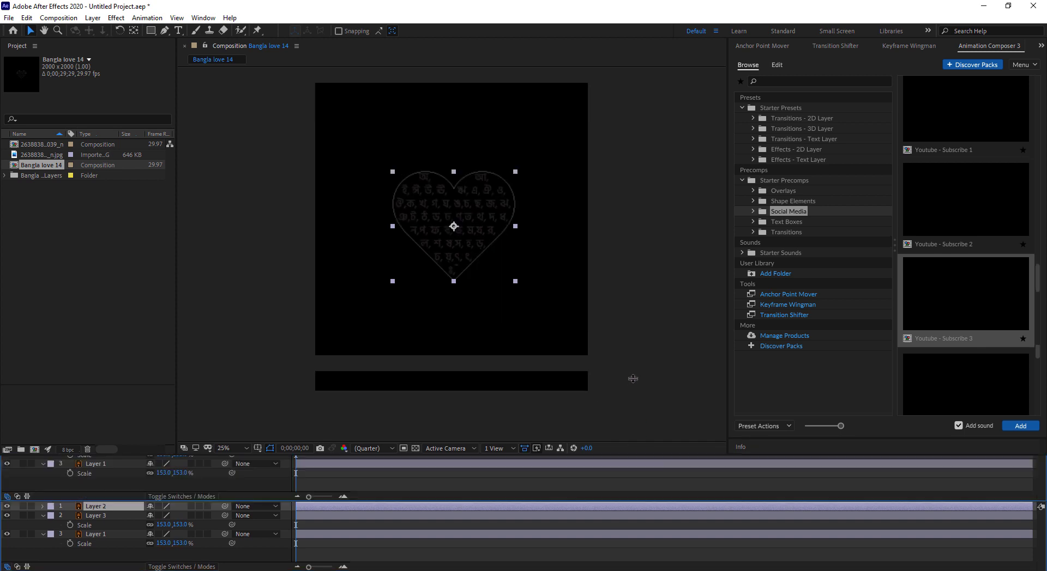
- Add a new empty shape layer, switch to the Pen tool and zoom to 100% on the heart's top lobes
right_click(63, 467)
mouse_move(117, 350)
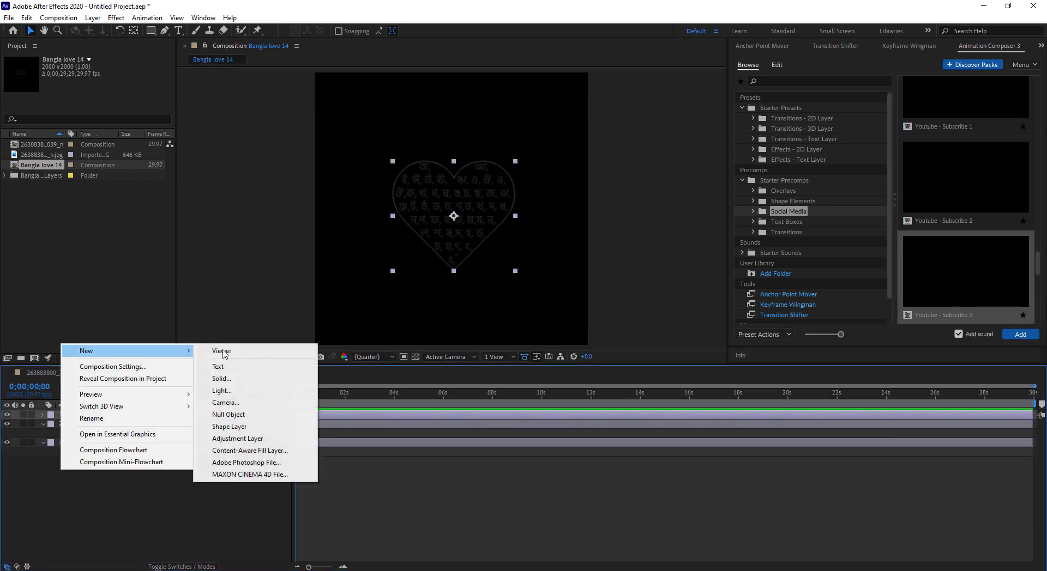
left_click(229, 423)
key("g")
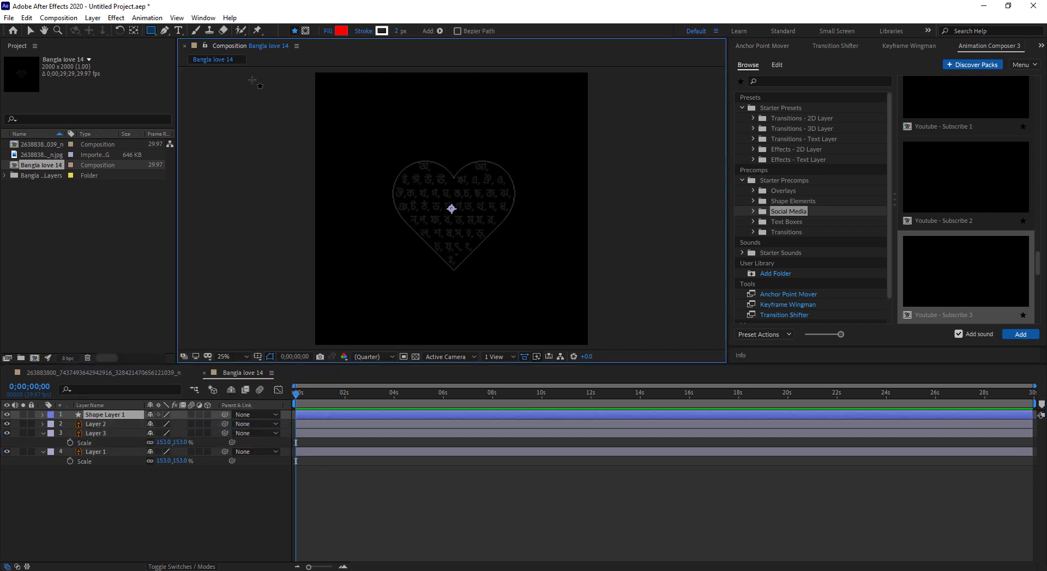
key("period")
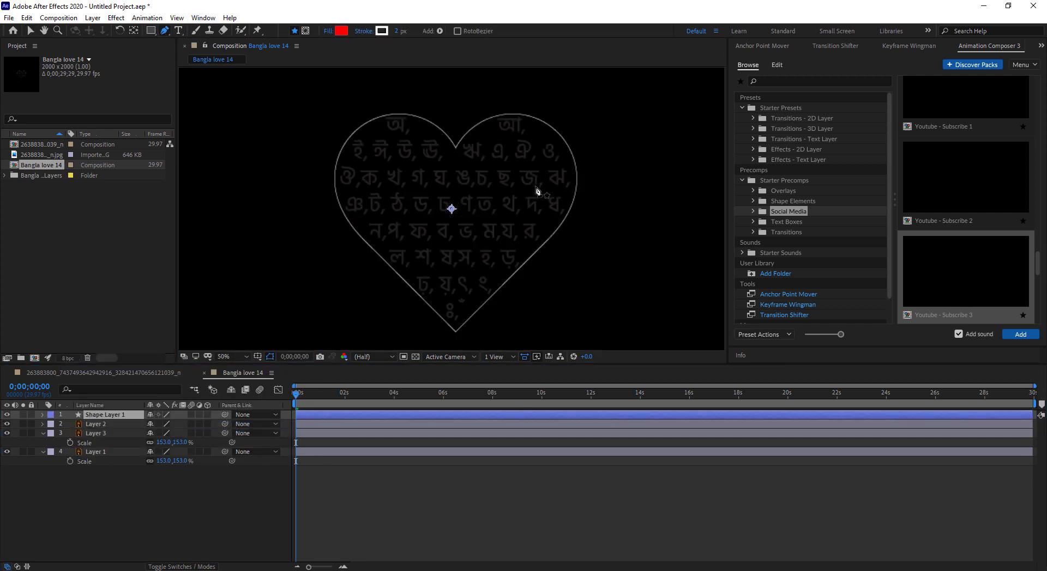
key("period")
left_click_drag(471, 55, 396, 230)
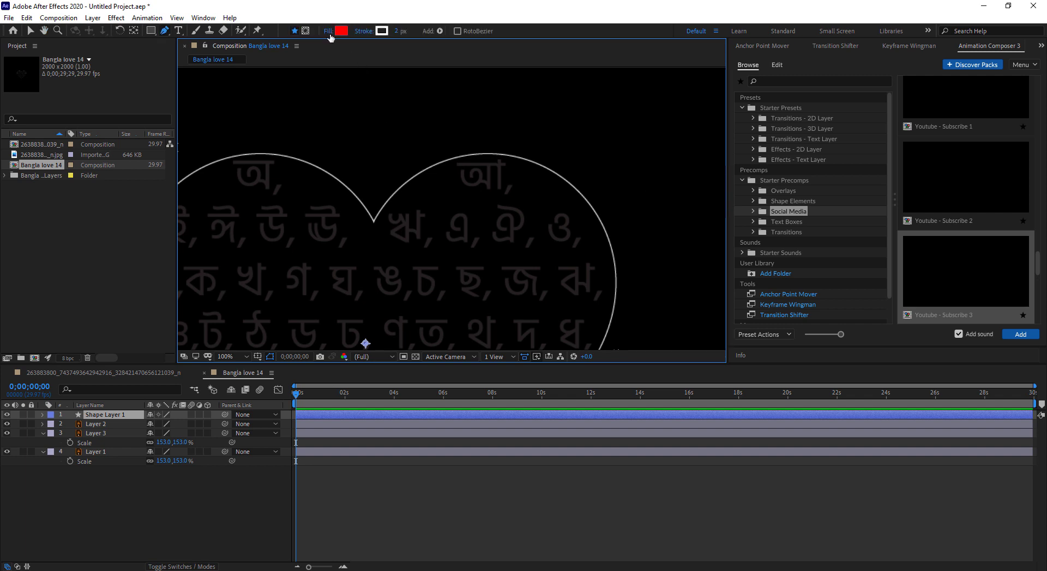
- Set the path fill to None and place the first point at the heart's top cusp
left_click(331, 32)
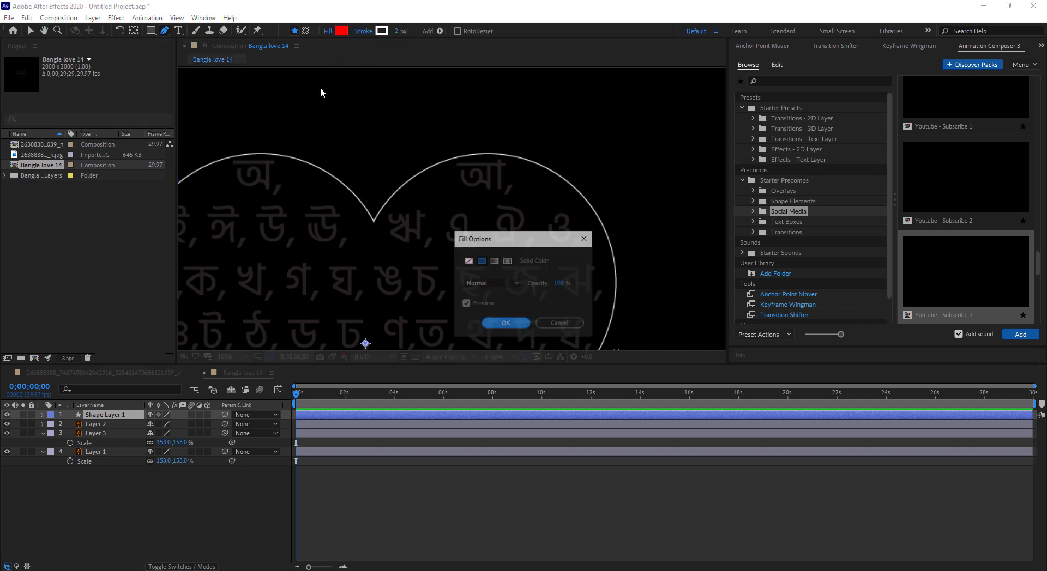
left_click(467, 260)
left_click(499, 323)
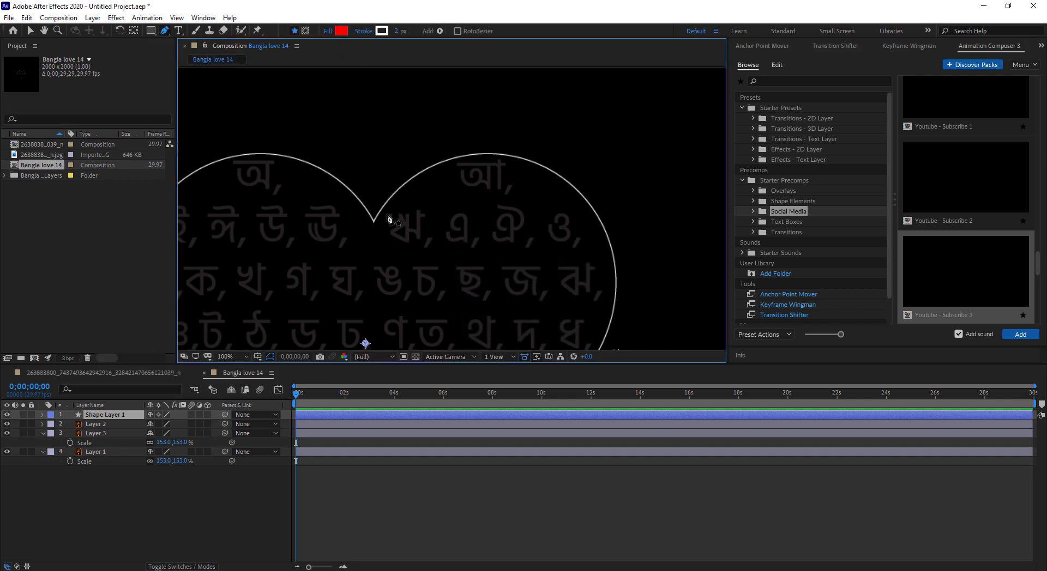
left_click(374, 221)
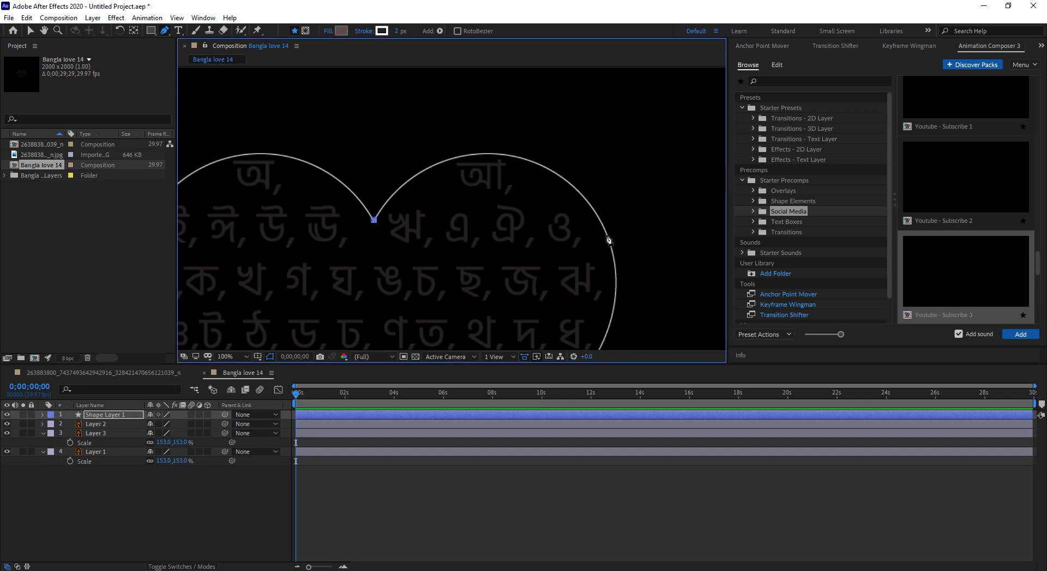
- Enable RotoBezier and curve the first segment to follow the right lobe
left_click(457, 31)
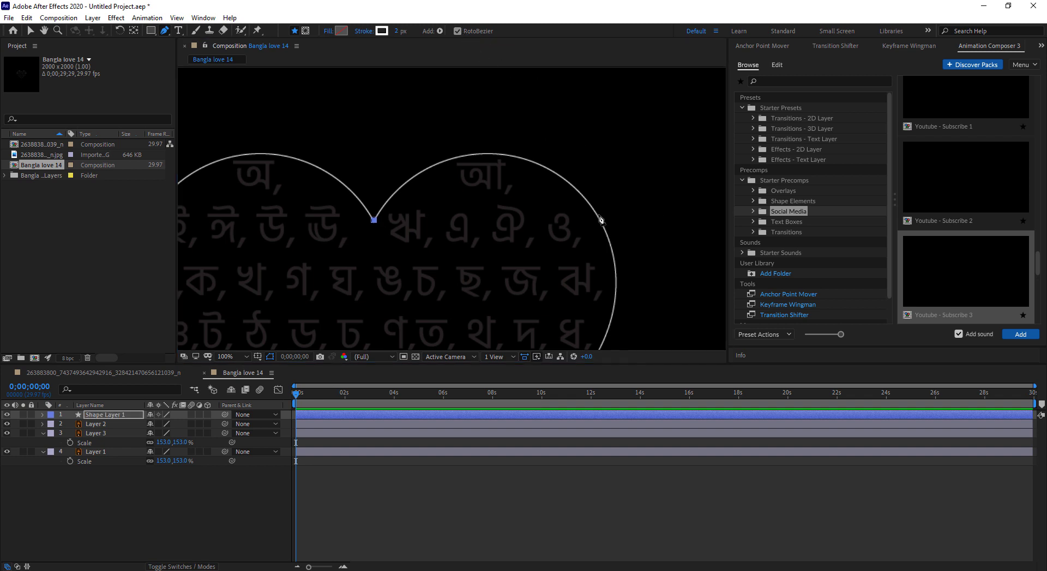
left_click_drag(601, 227, 706, 315)
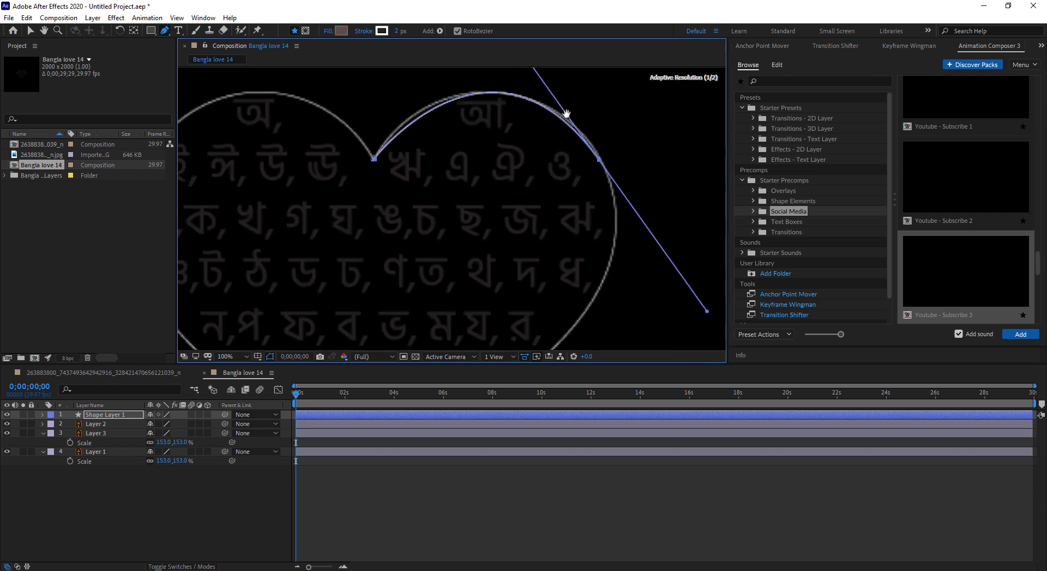
left_click_drag(565, 110, 552, 184)
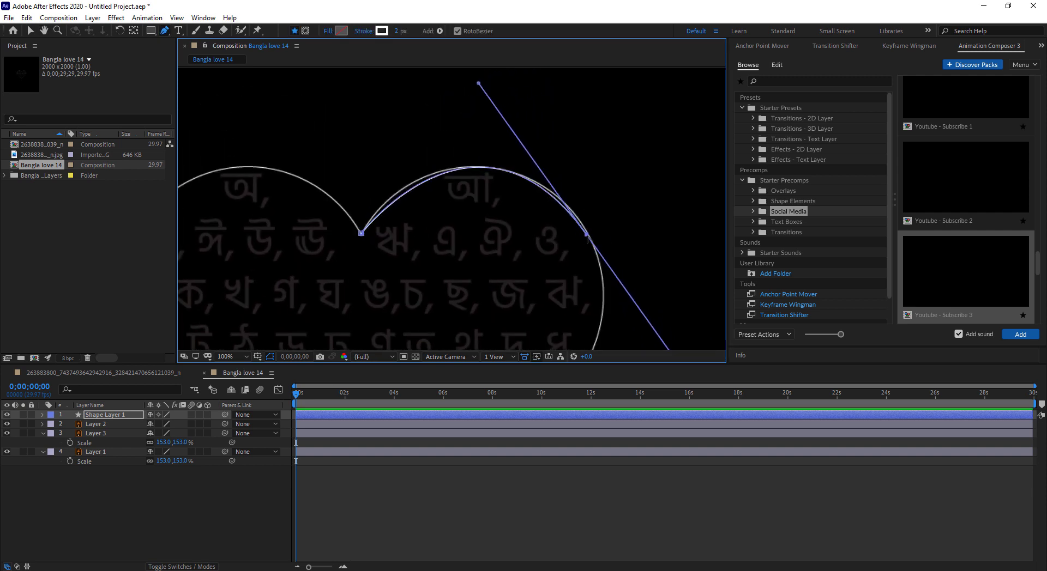
left_click(587, 236, "alt")
left_click_drag(587, 235, 695, 387)
left_click_drag(589, 238, 590, 239)
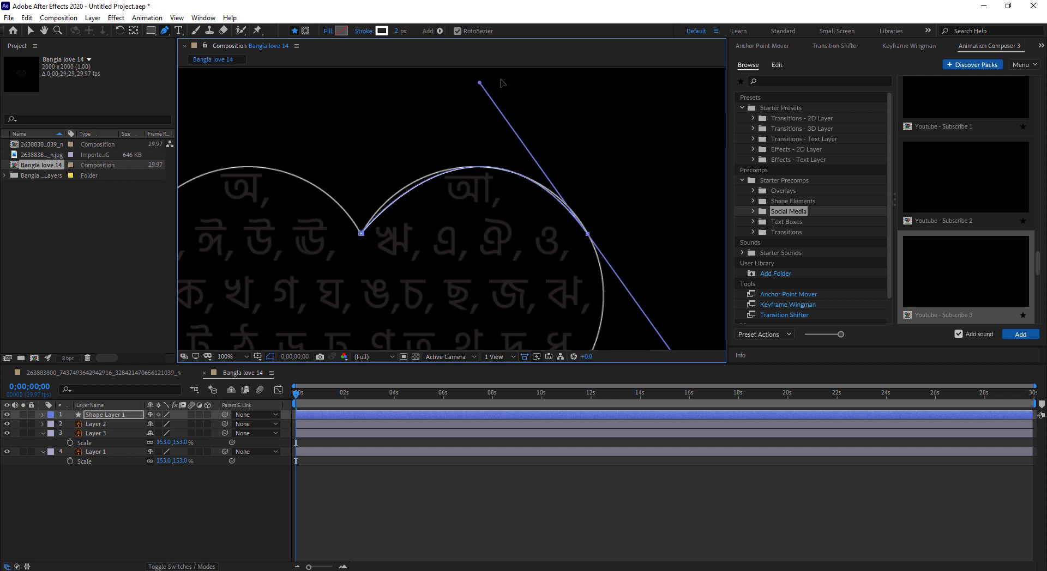
scroll(476, 79, "up", 1)
left_click_drag(478, 89, 461, 92)
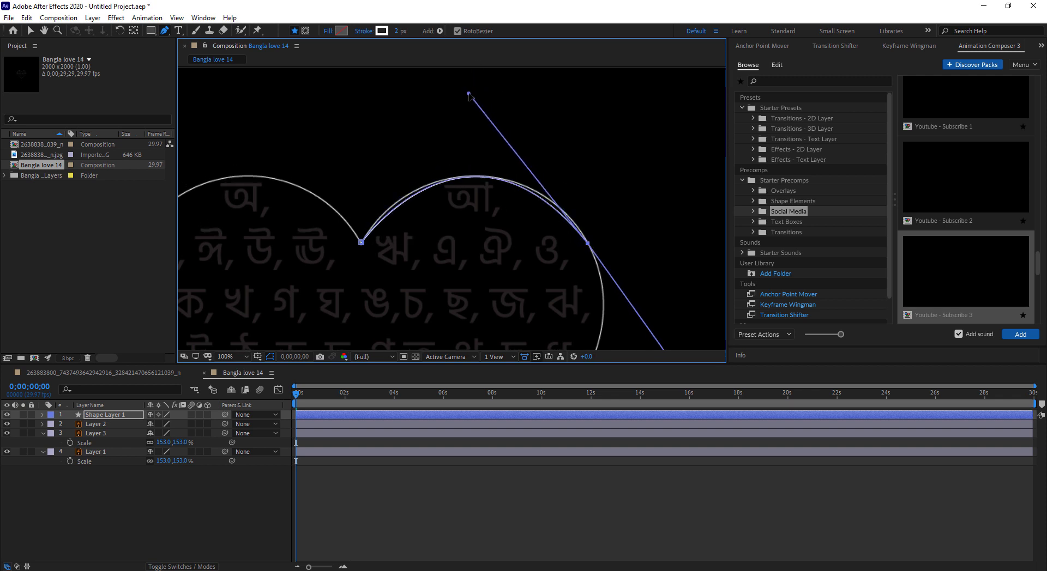
- Reselect Shape Layer 1 and place points at the cusp and along the right lobe's arc
left_click(490, 185)
left_click(482, 190)
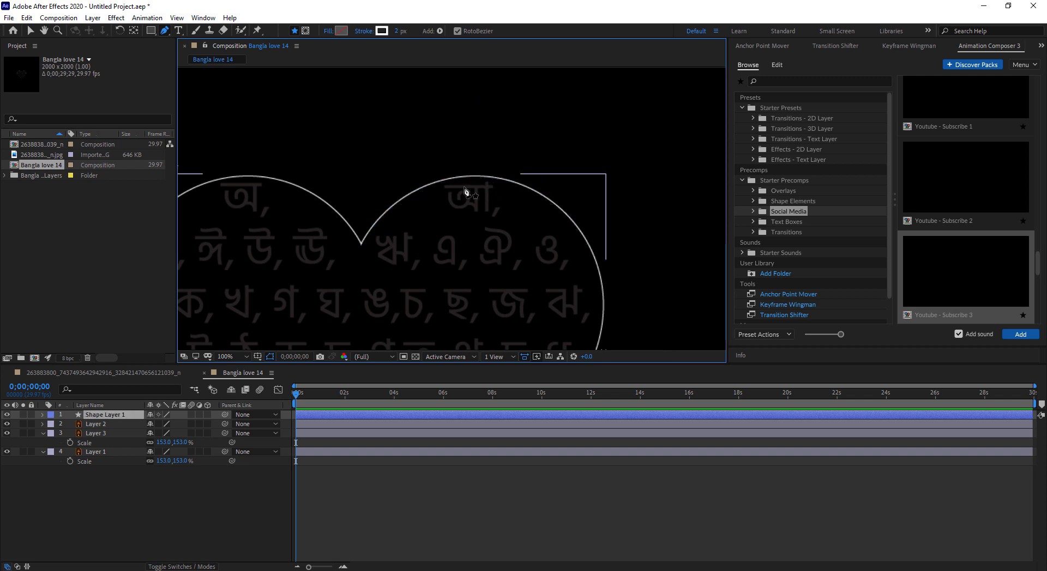
left_click(361, 243)
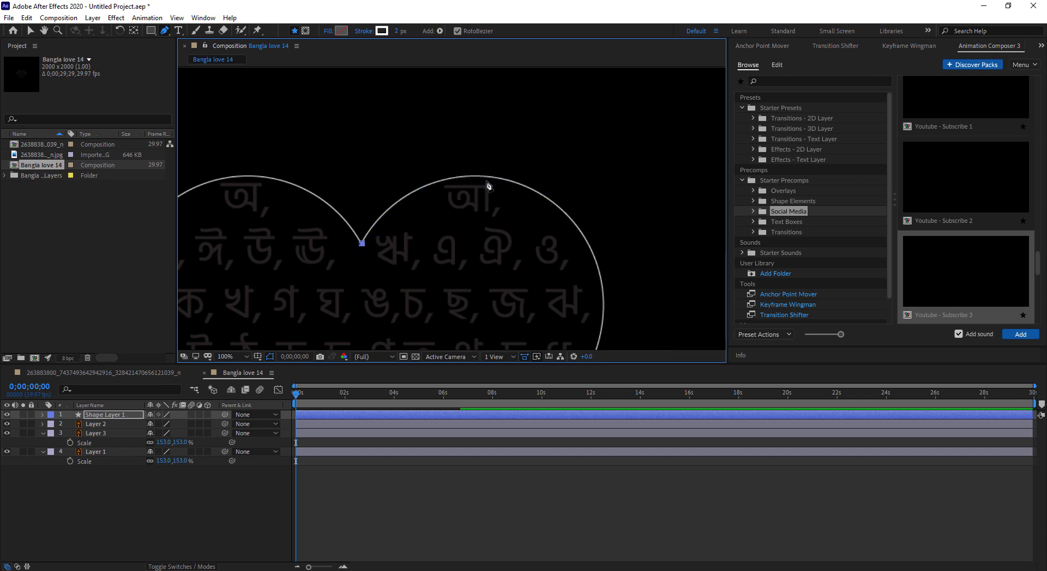
left_click(491, 177)
left_click_drag(491, 177, 490, 182)
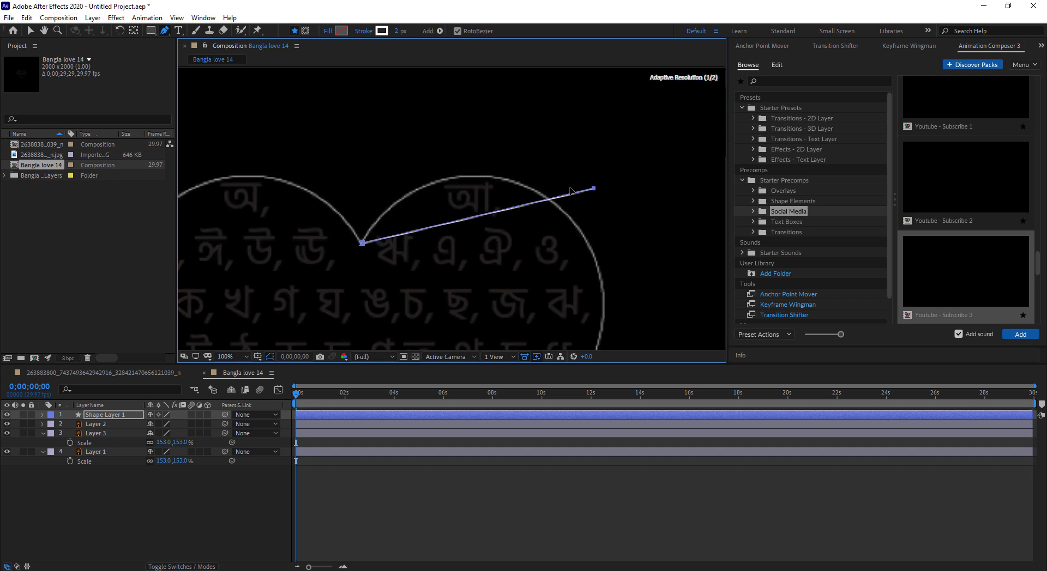
left_click(488, 178)
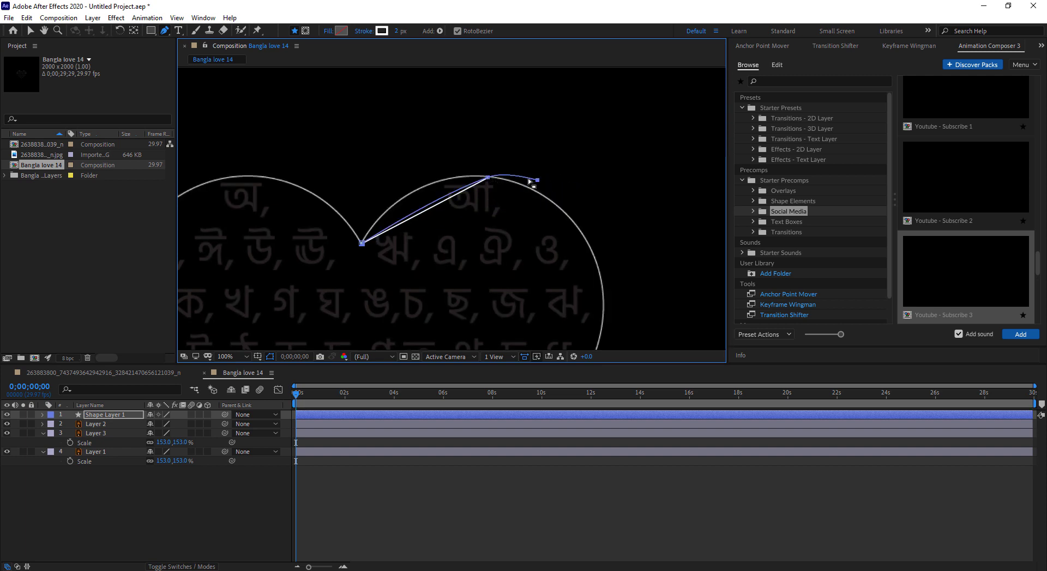
- Turn off RotoBezier, add points down the right lobe, then undo the misplaced points
left_click(457, 31)
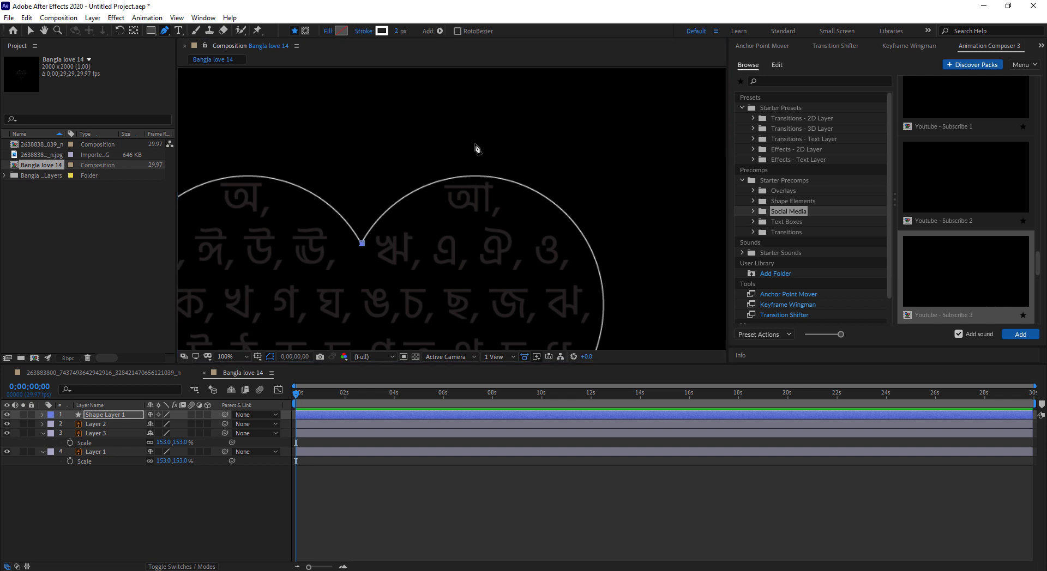
left_click(488, 178)
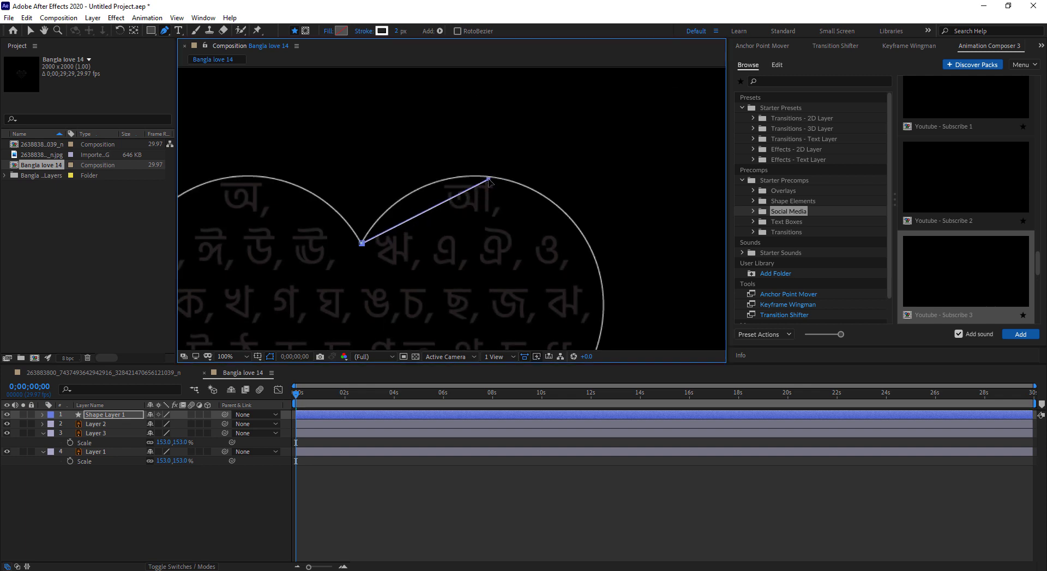
left_click_drag(524, 179, 612, 312)
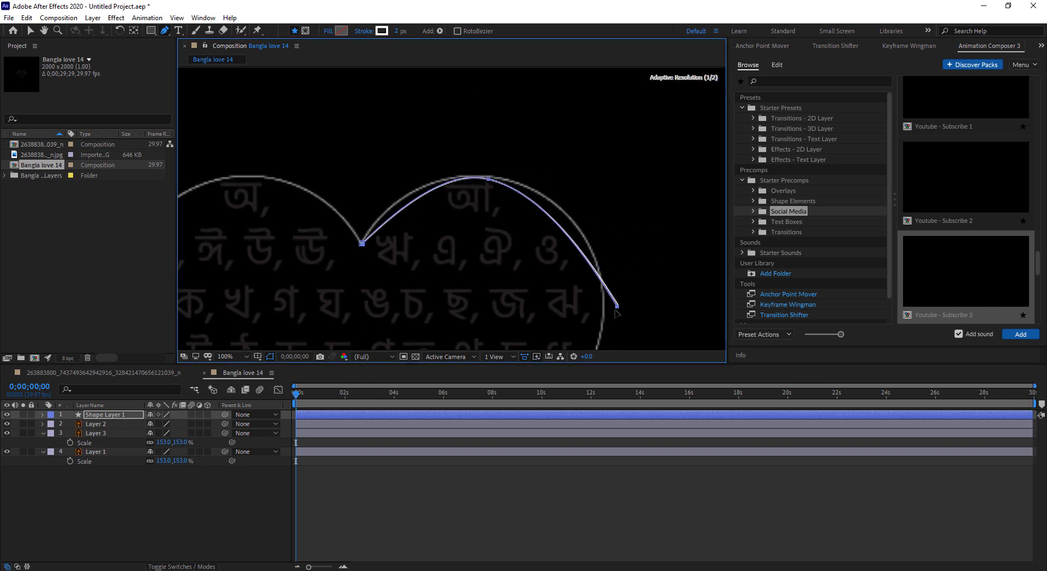
left_click(601, 327)
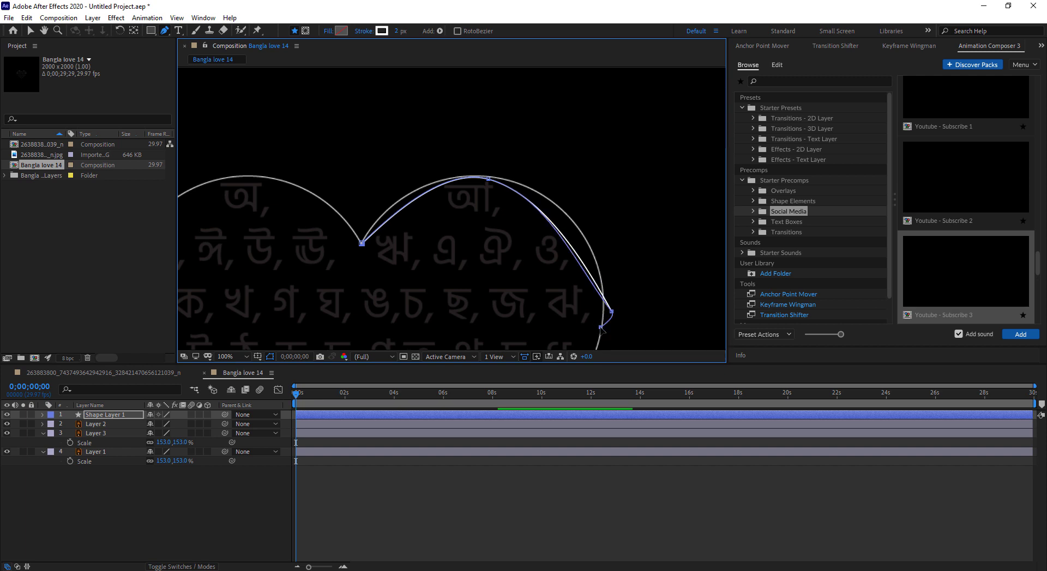
key("ctrl+z")
key("ctrl+z")
key("ctrl+z")
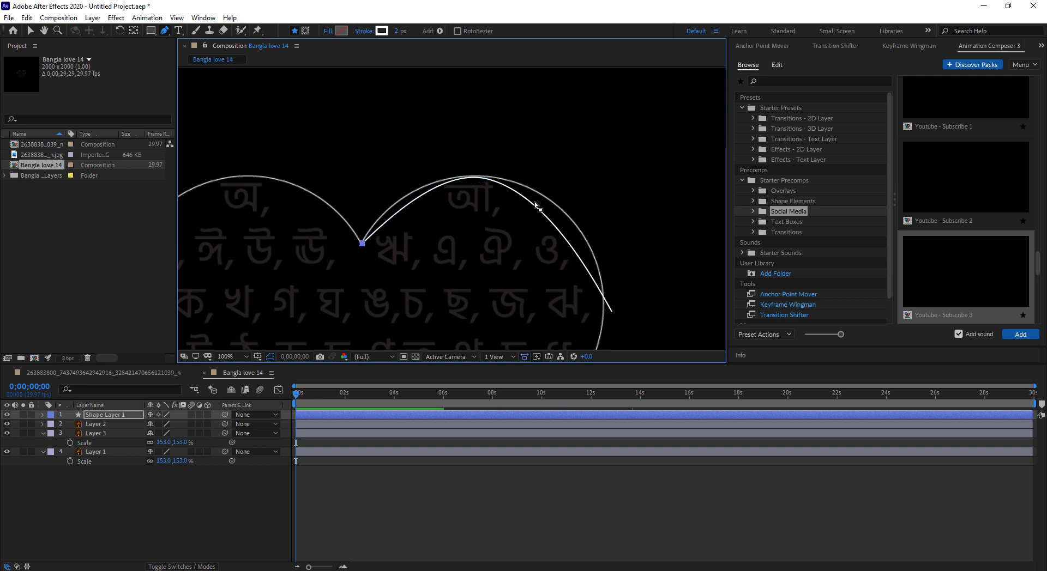
key("ctrl+z")
- Start a path at the central notch and add smooth points at the right lobe's top and right side
left_click(361, 244)
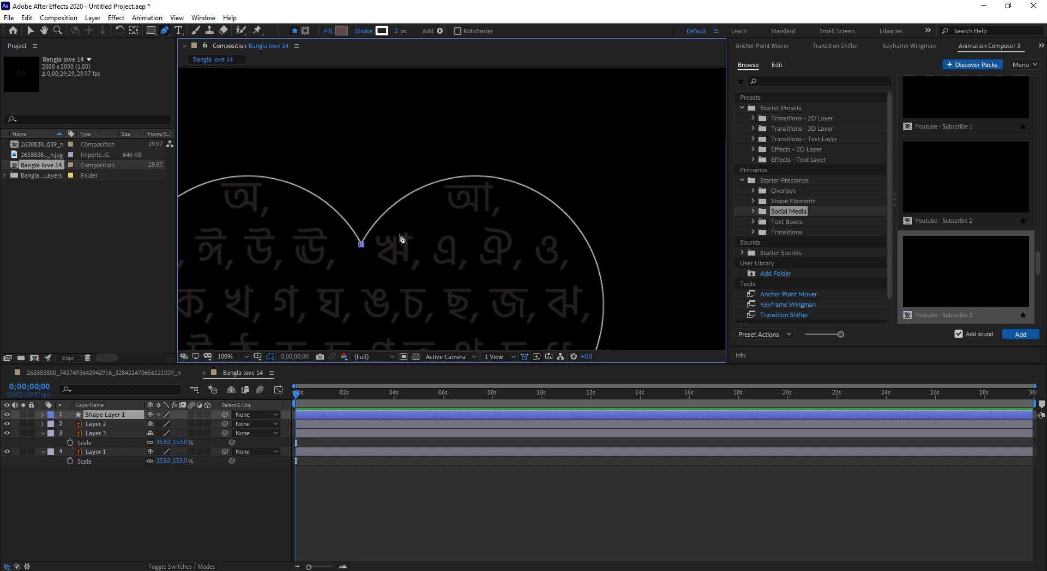
left_click_drag(481, 176, 568, 186)
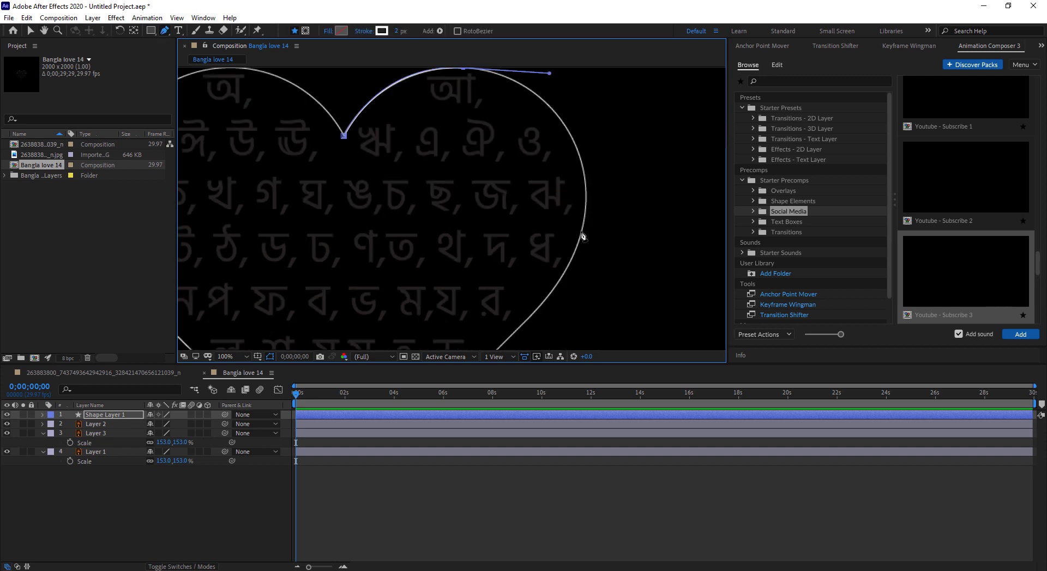
left_click_drag(580, 230, 557, 297)
left_click_drag(560, 307, 560, 311)
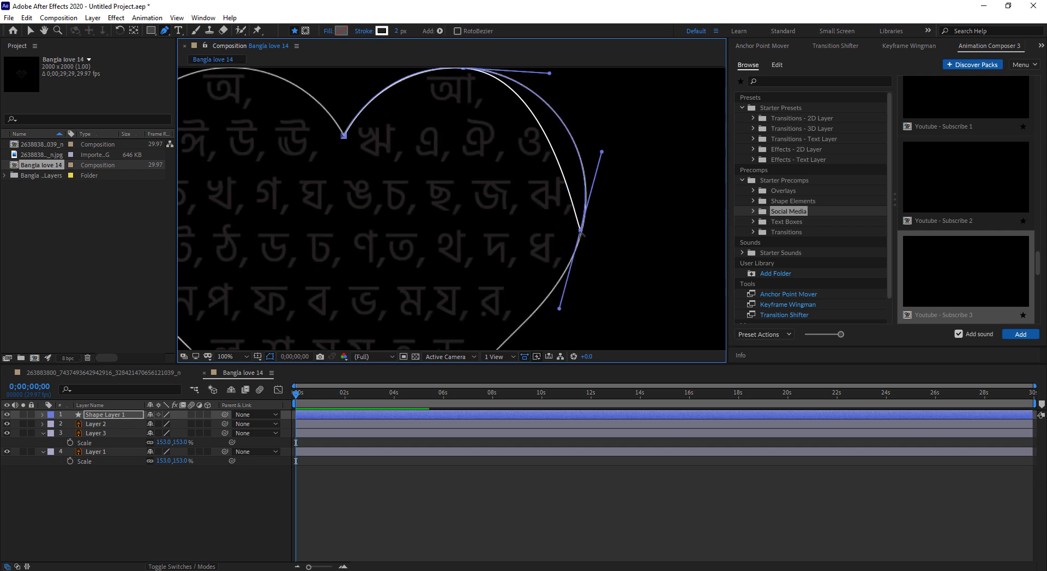
left_click_drag(580, 232, 580, 232)
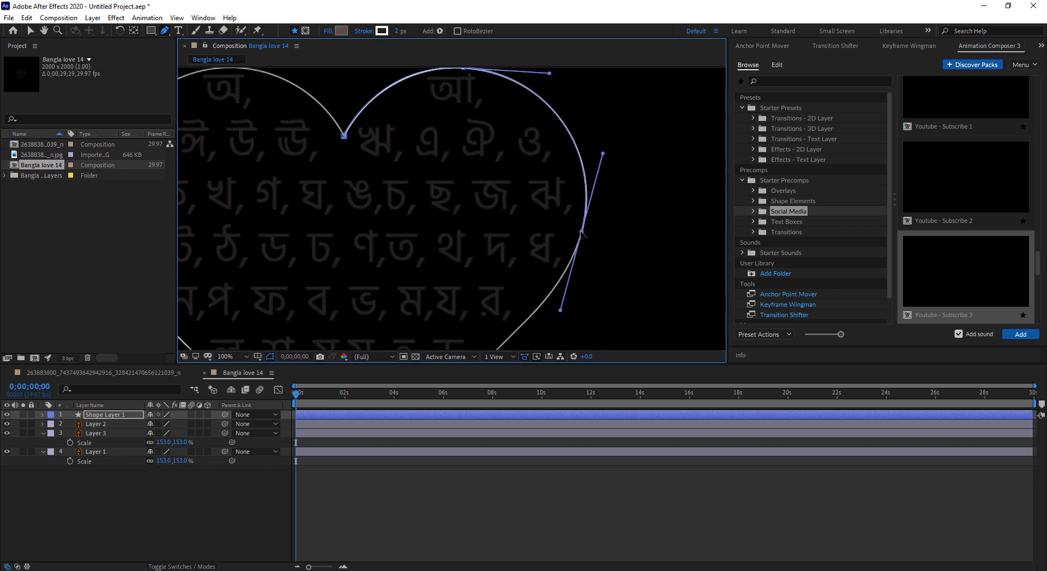
scroll(556, 231, "down", 3)
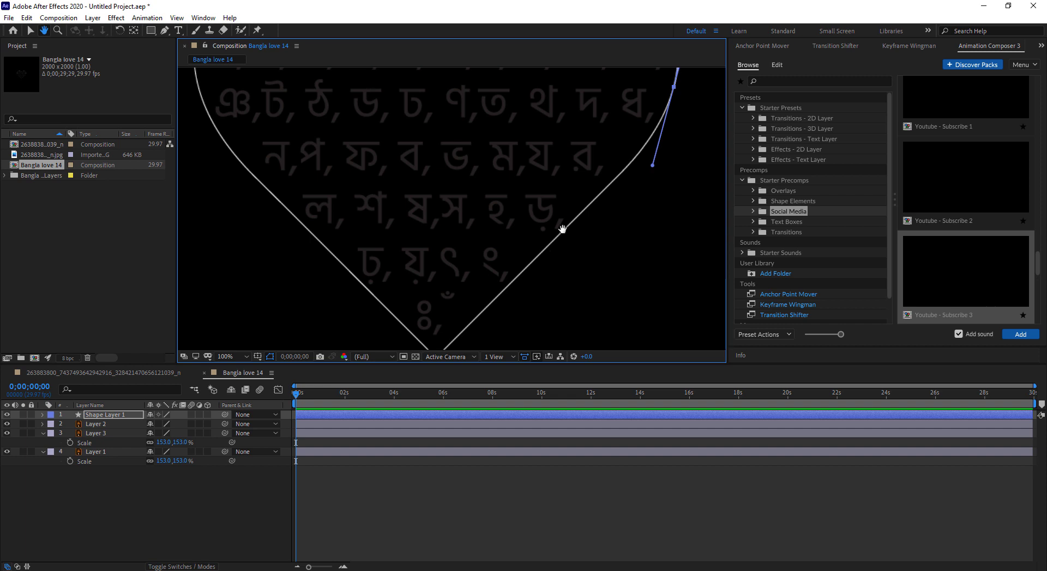
- Add a curved point on the lower right edge, toggle it corner and smooth, and adjust its curve
scroll(545, 240, "down", 1)
scroll(545, 239, "left", 2)
left_click_drag(528, 247, 450, 333)
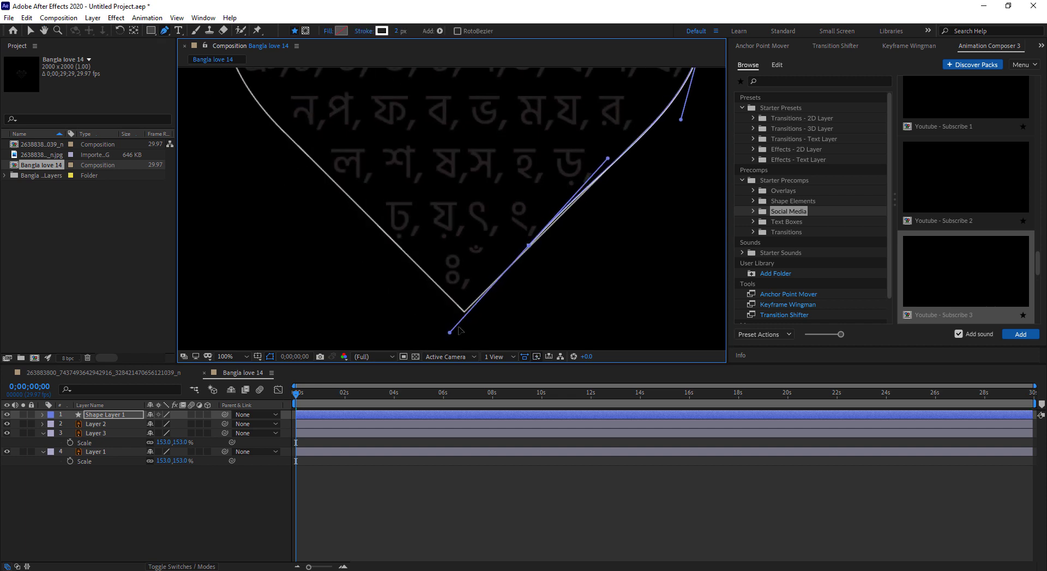
left_click(529, 247, "alt")
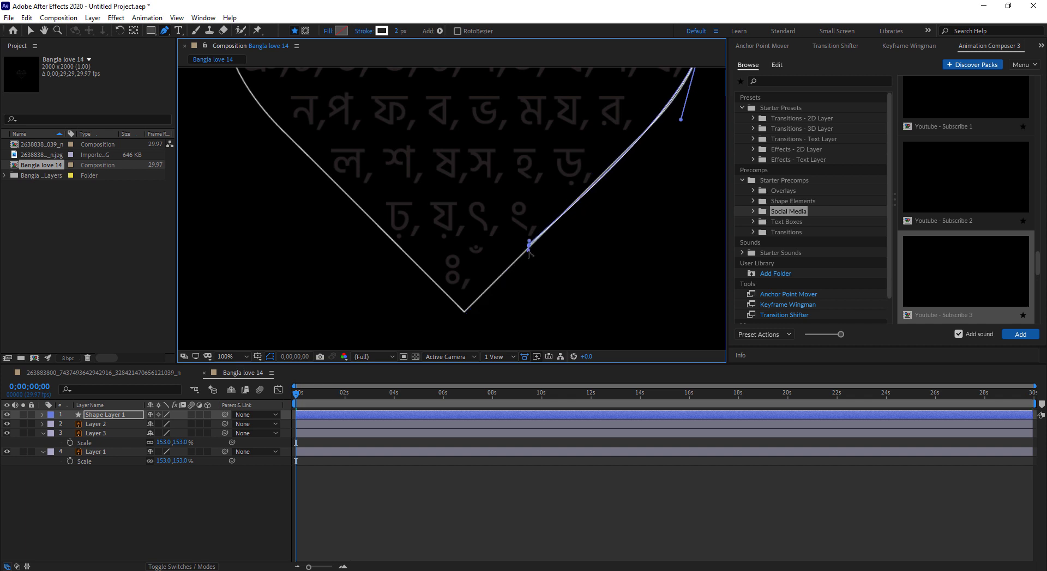
left_click(528, 248, "alt")
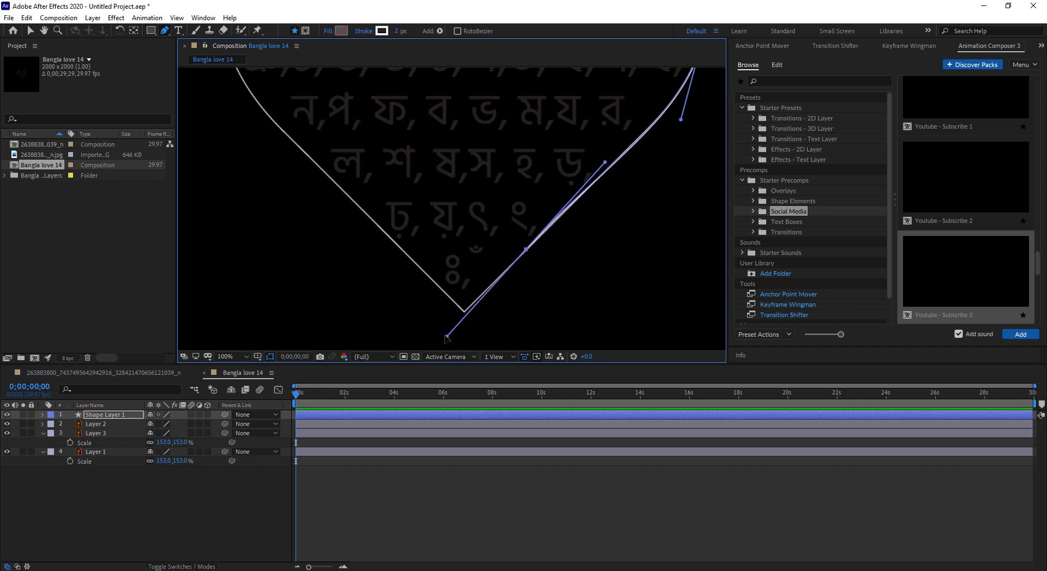
left_click_drag(447, 336, 435, 337)
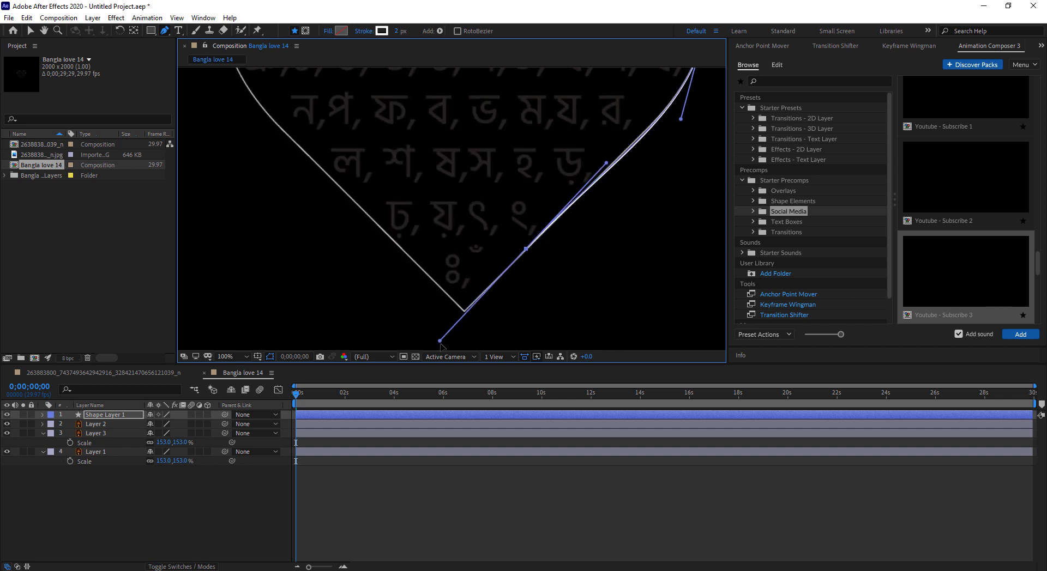
- Add a point at the heart's bottom tip, shape the curve into it, and add a lower-right point
scroll(436, 338, "down", 2)
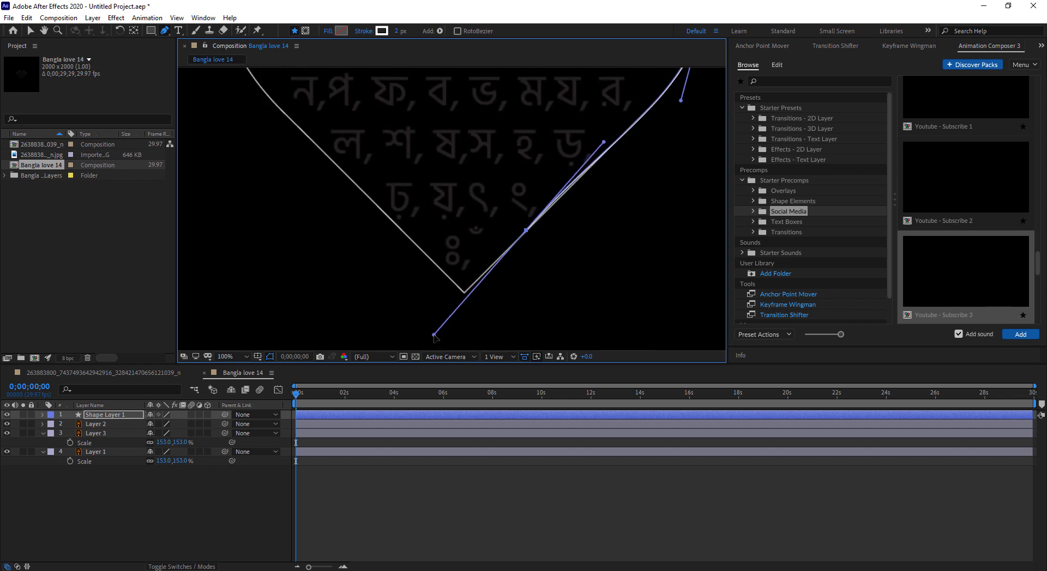
left_click(464, 293)
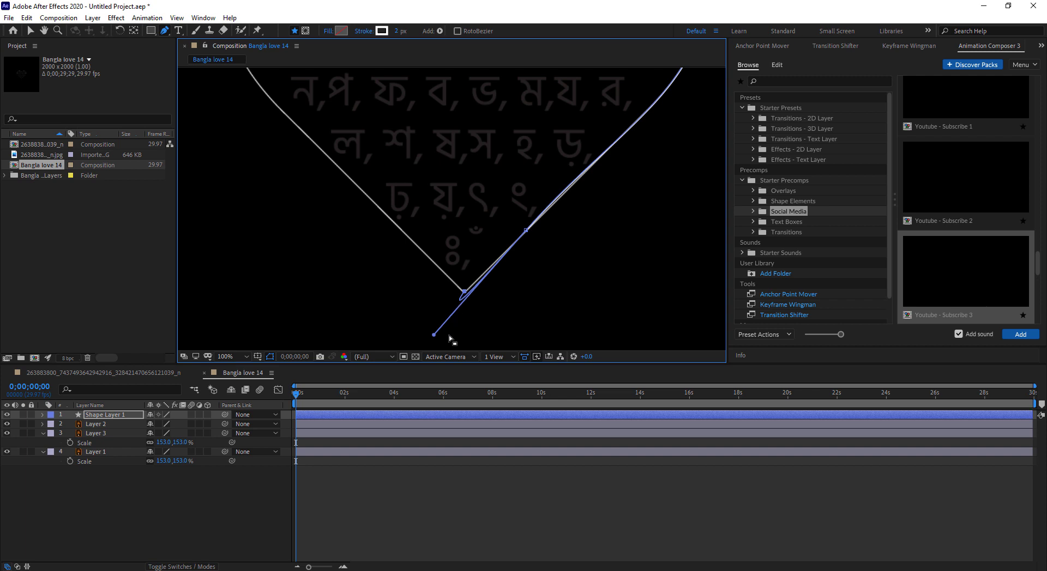
mouse_move(449, 336)
left_mouse_down()
mouse_move(492, 269)
mouse_move(458, 206)
left_mouse_up()
scroll(551, 247, "up", 2)
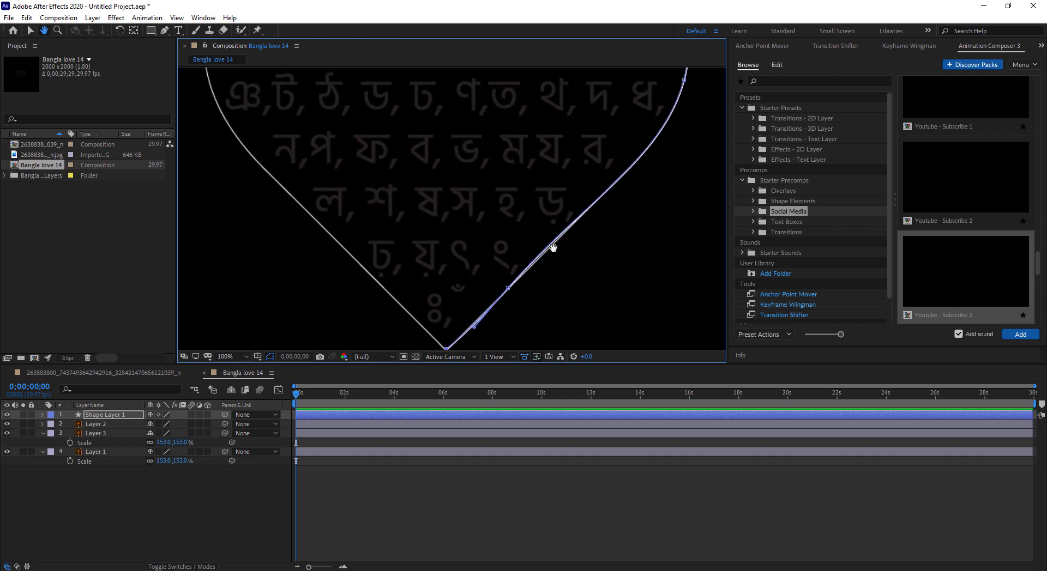
left_click(508, 290)
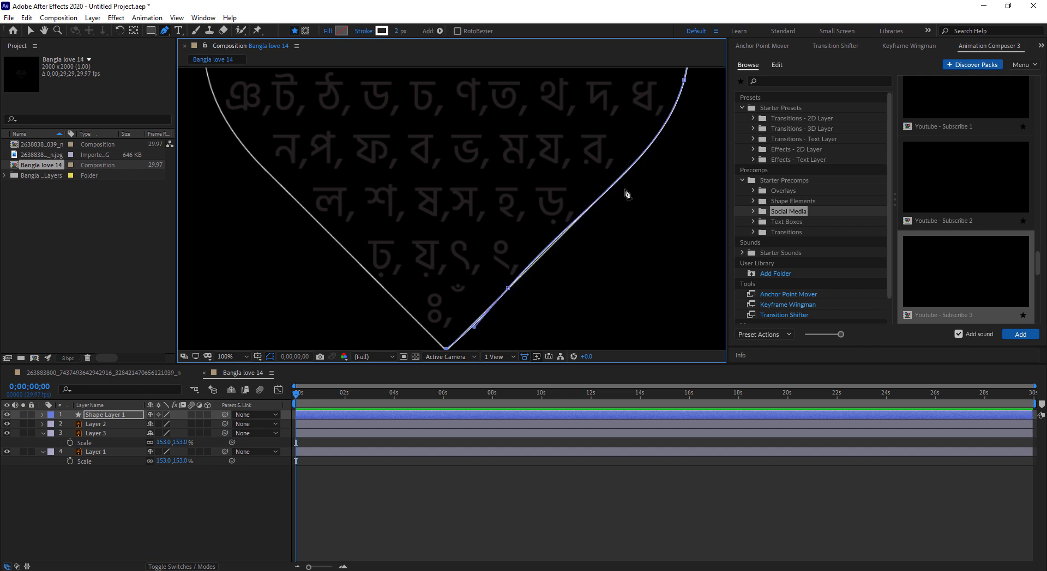
- Fine-tune the path's curve along the heart's right edge
left_click(550, 248)
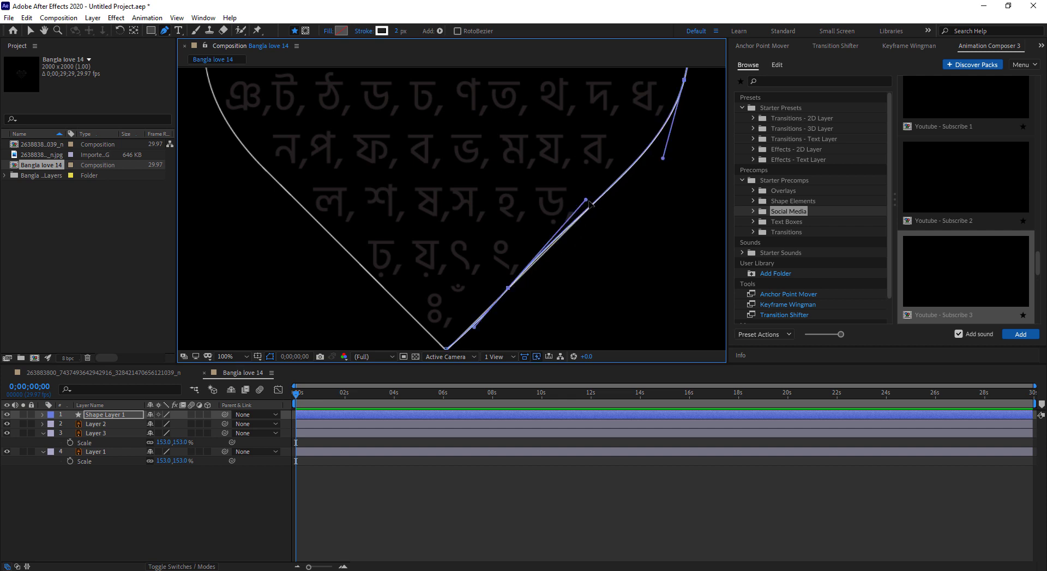
left_click_drag(589, 202, 589, 203)
mouse_move(661, 159)
left_mouse_down()
mouse_move(654, 162)
mouse_move(664, 153)
left_mouse_up()
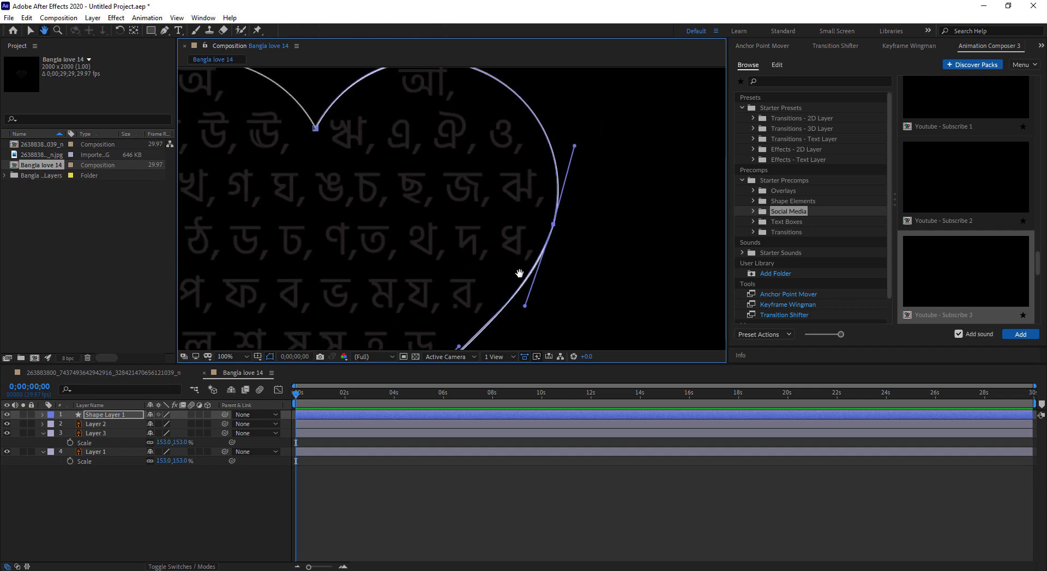
- From the bottom tip, add a curved point partway up the heart's left edge
mouse_move(477, 226)
left_mouse_down()
mouse_move(591, 171)
mouse_move(599, 137)
left_mouse_up()
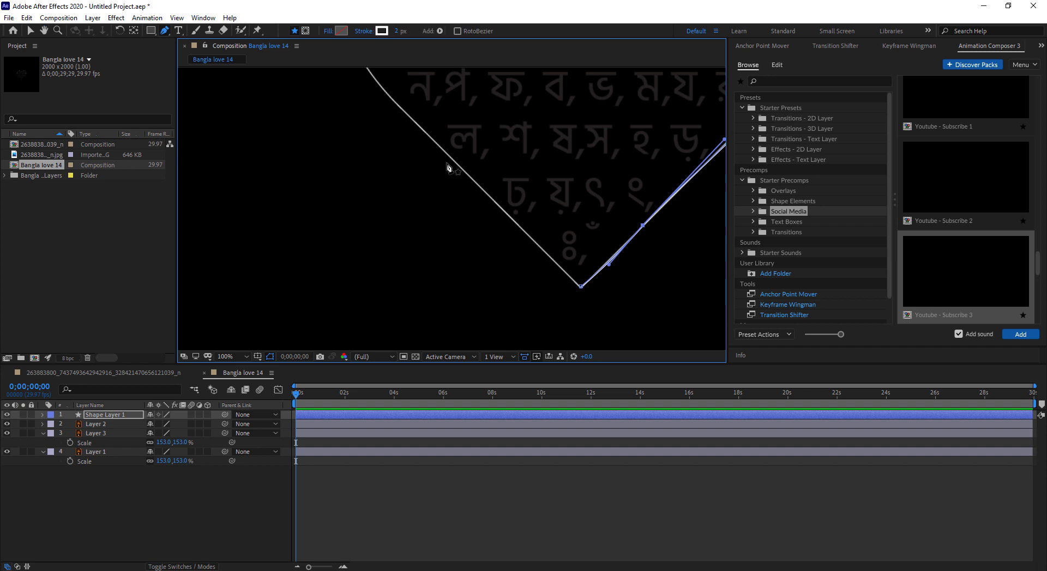
left_click(582, 286)
mouse_move(486, 188)
left_mouse_down()
mouse_move(428, 136)
mouse_move(460, 231)
left_mouse_up()
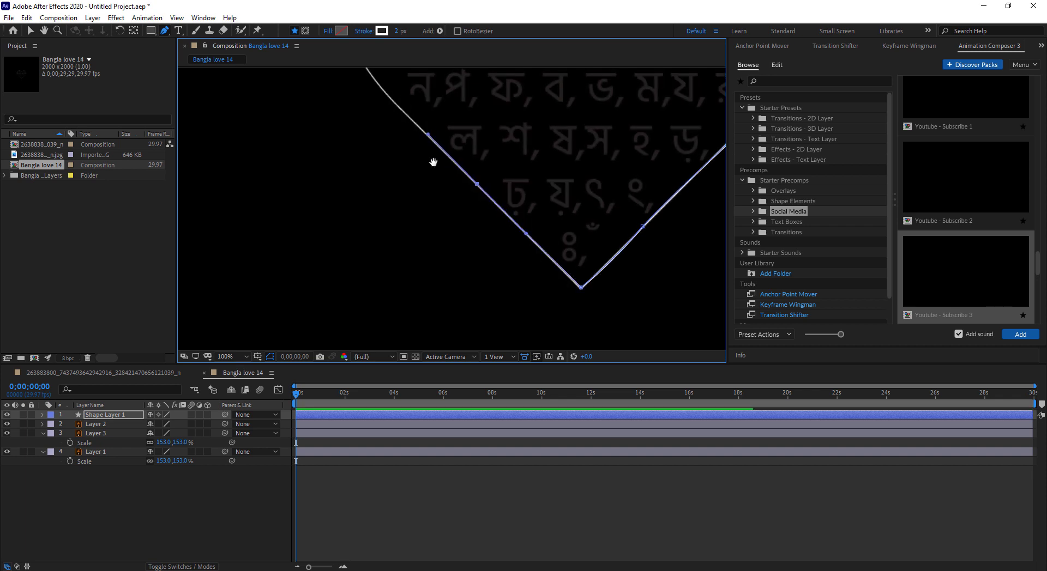
mouse_move(444, 191)
left_mouse_down()
mouse_move(438, 105)
mouse_move(452, 117)
left_mouse_up()
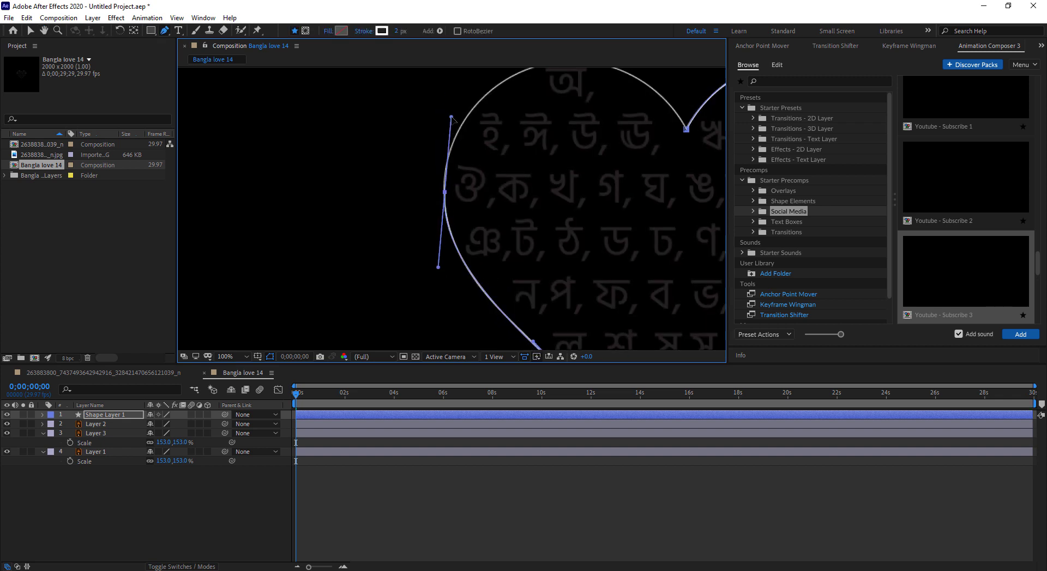
- Add a smooth point at the left lobe's top and connect toward the central notch, undoing one misplaced connection
left_click_drag(577, 101, 403, 232)
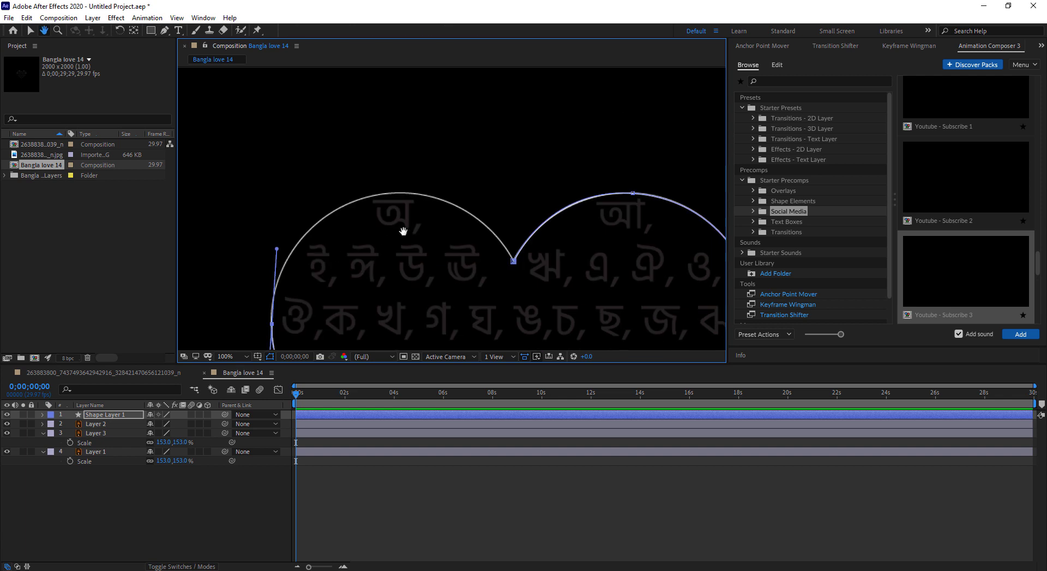
key("space")
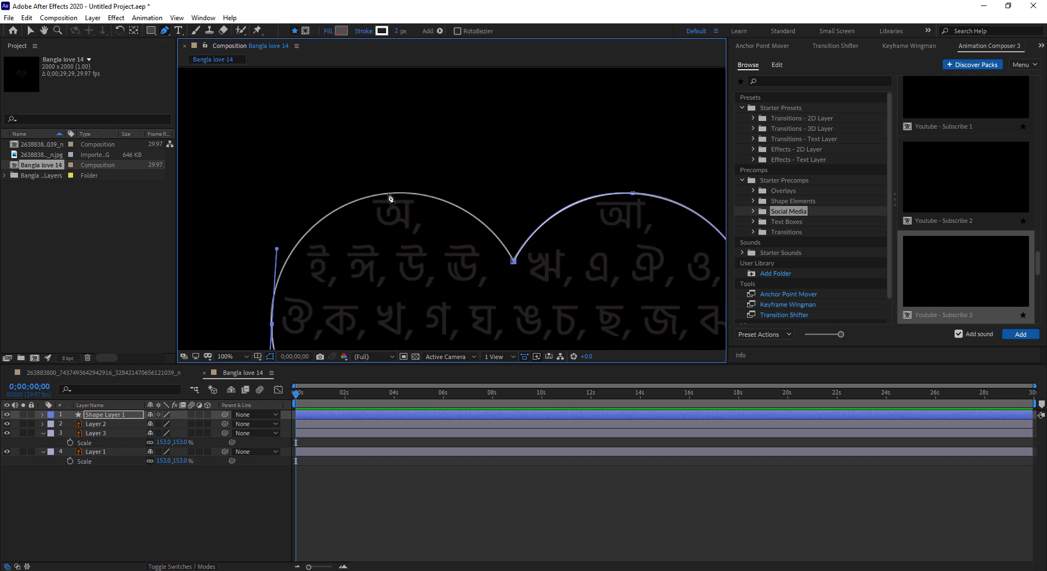
mouse_move(389, 195)
left_mouse_down()
mouse_move(463, 187)
mouse_move(470, 175)
mouse_move(456, 189)
left_mouse_up()
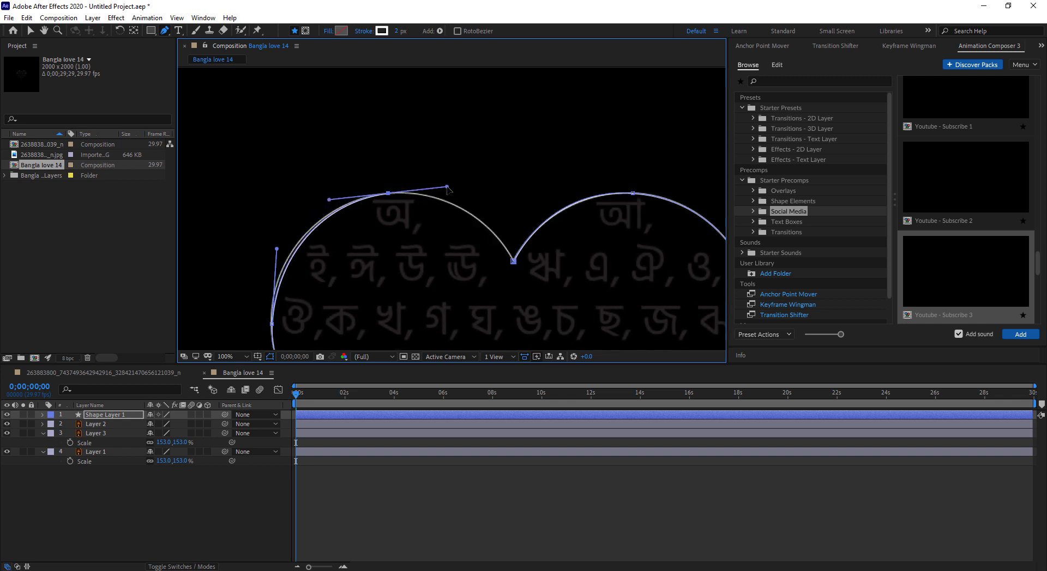
mouse_move(294, 254)
left_mouse_down()
mouse_move(368, 194)
mouse_move(349, 185)
left_mouse_up()
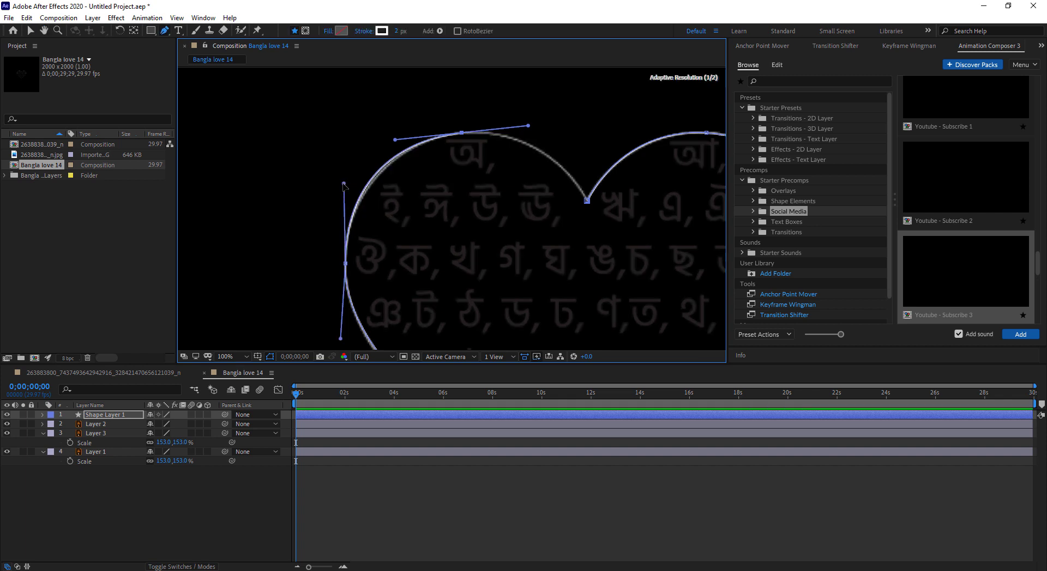
left_click(348, 254)
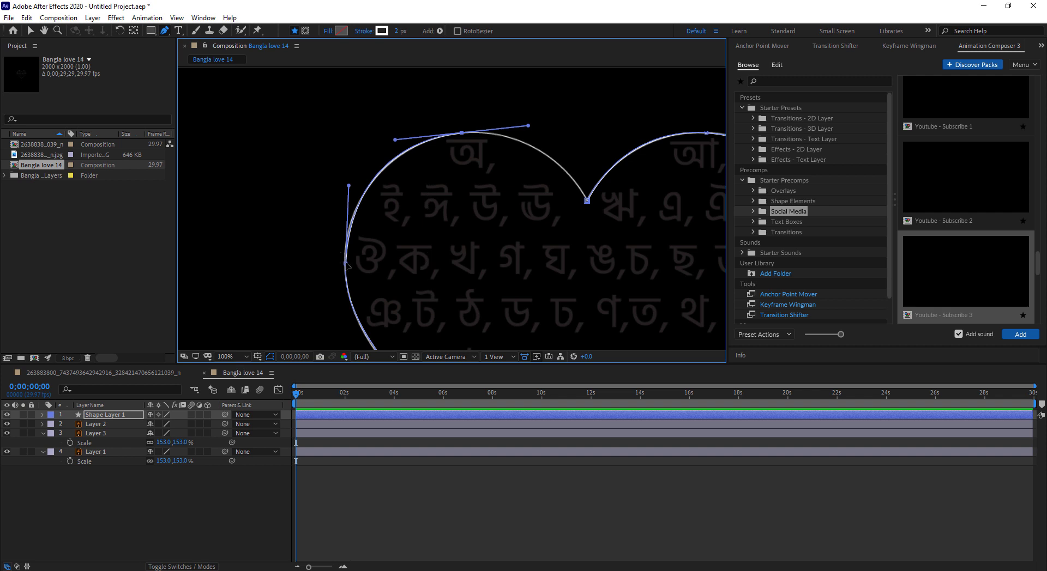
key("ctrl+z")
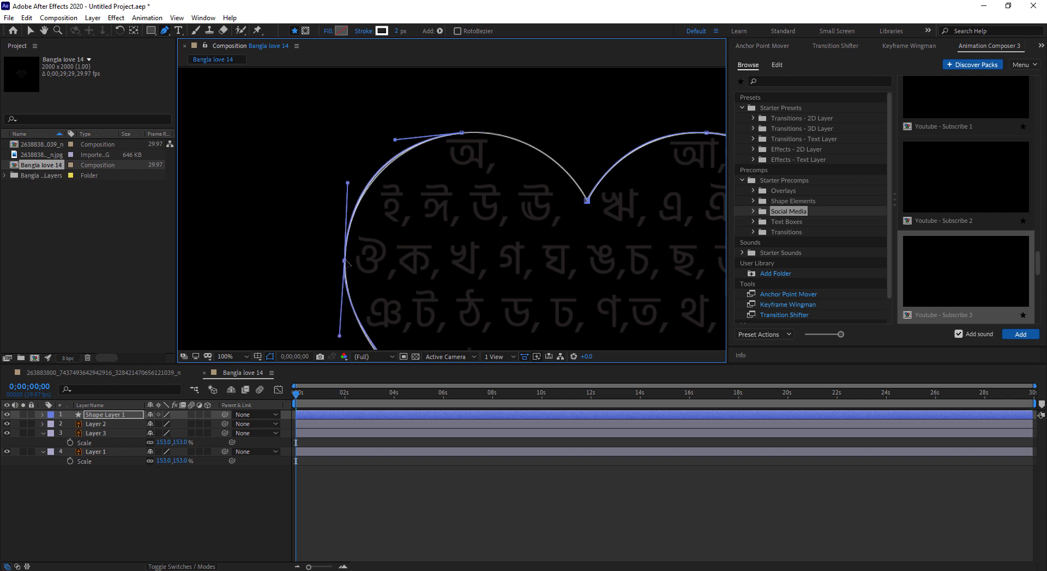
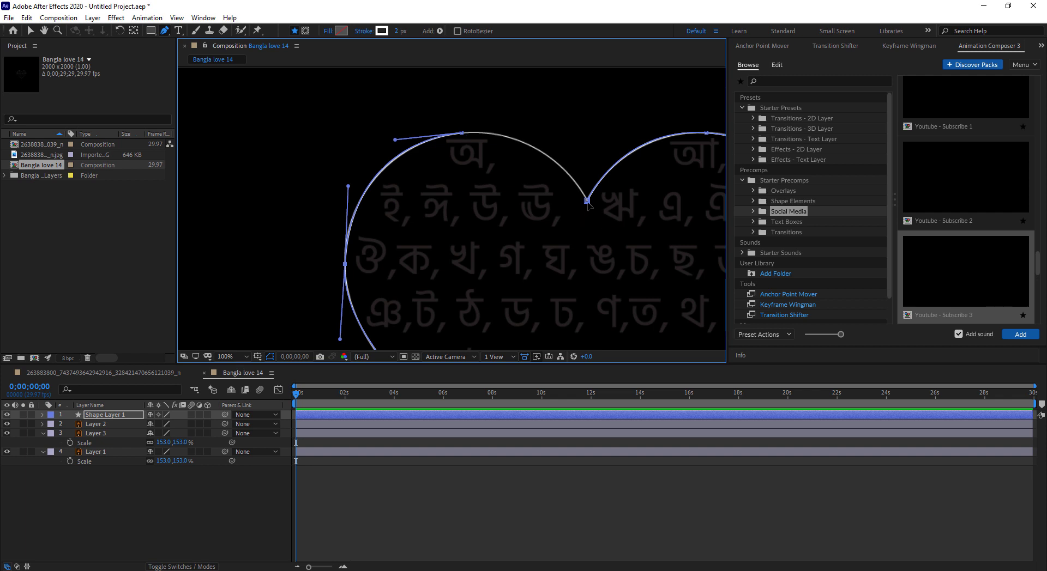
- Smooth the heart's left lobe by dragging the top vertex's Bezier handle toward the dip
left_click(586, 201)
left_click(461, 132)
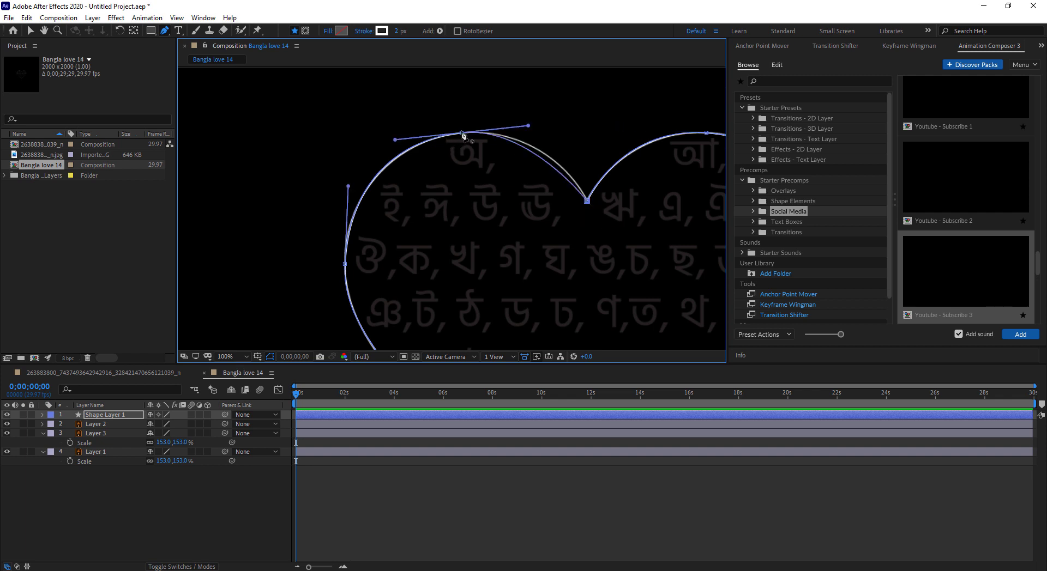
left_click(587, 201)
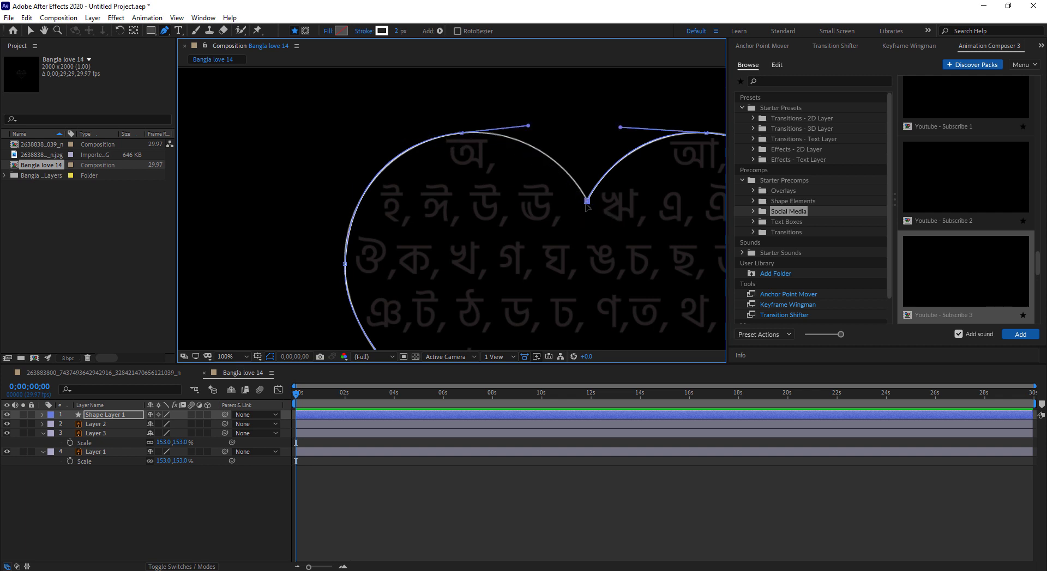
left_click_drag(587, 204, 592, 216)
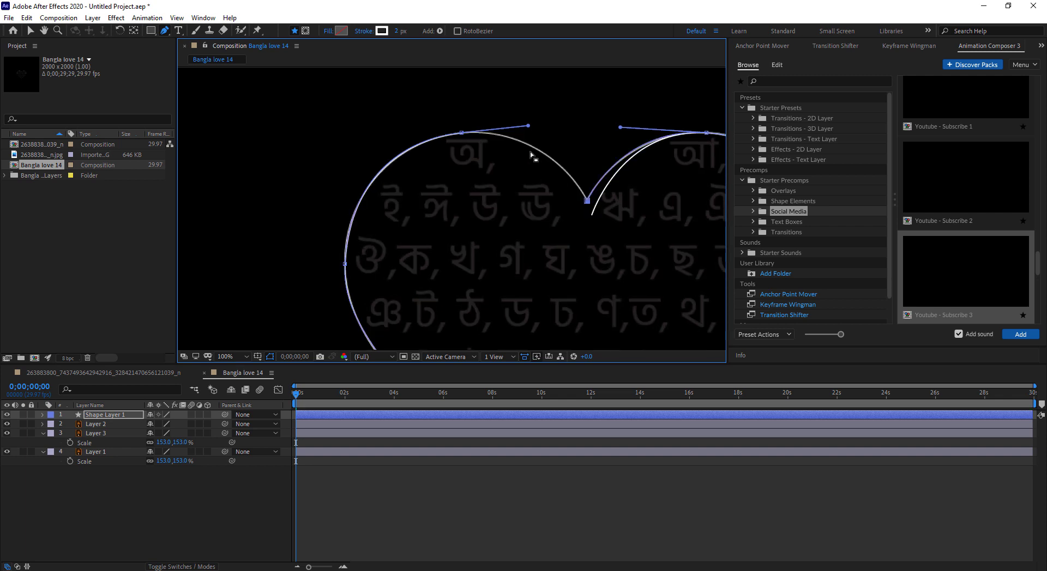
key("ctrl+z")
left_click(461, 133)
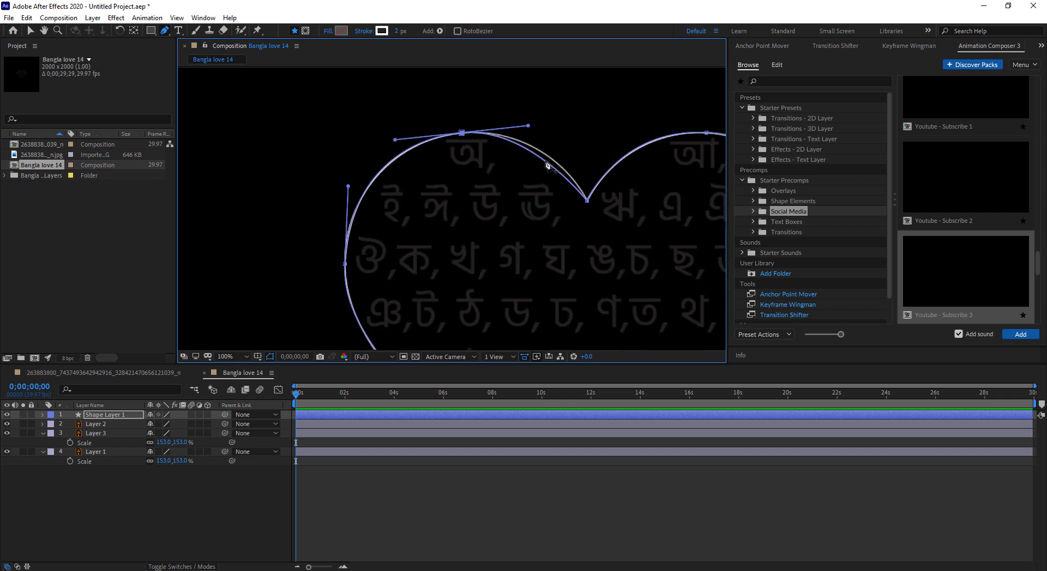
left_click_drag(529, 128, 548, 126)
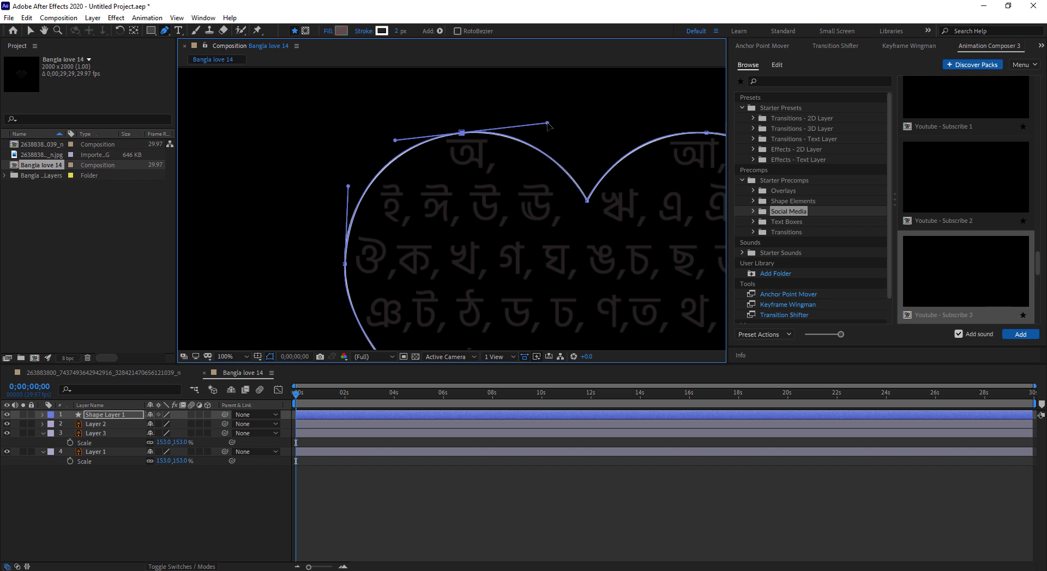
scroll(495, 263, "down", 2)
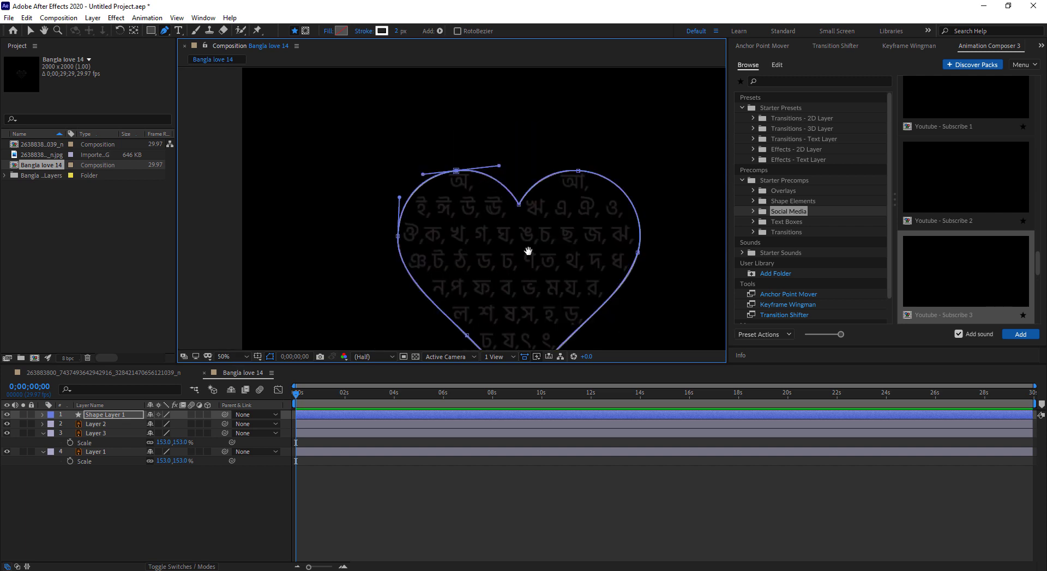
left_click_drag(528, 251, 486, 167)
key("g")
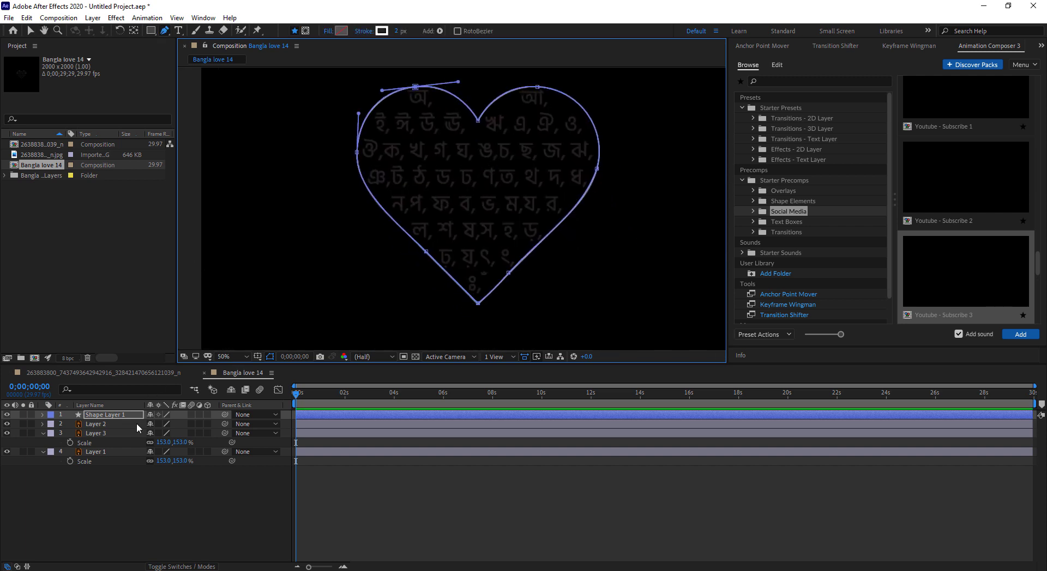
- Hide Layer 2
left_click(109, 434)
left_click(107, 425)
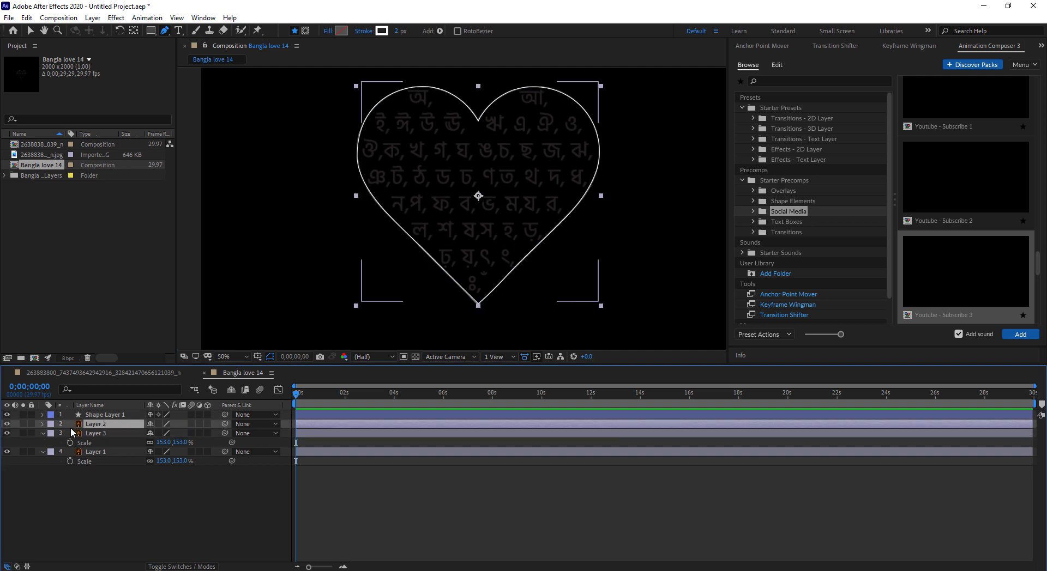
left_click(43, 433)
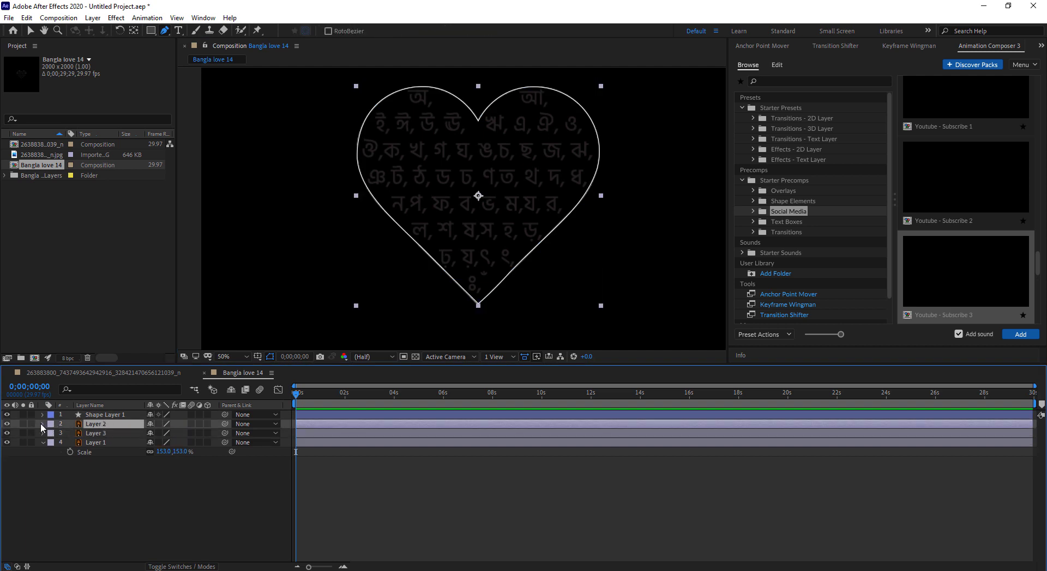
left_click(7, 424)
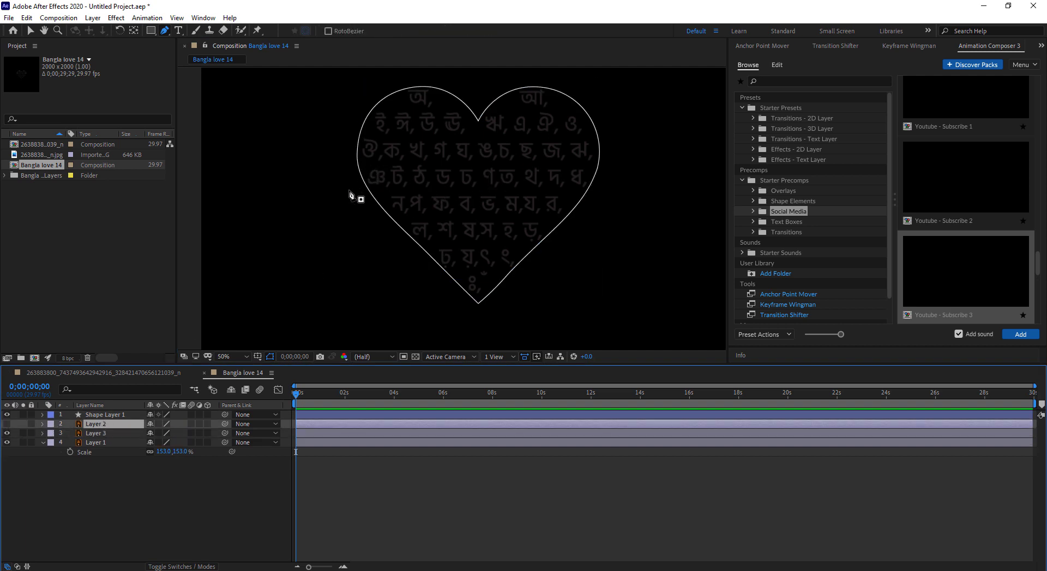
- Thicken the heart outline's stroke from 3 px to 5 px
left_click(89, 416)
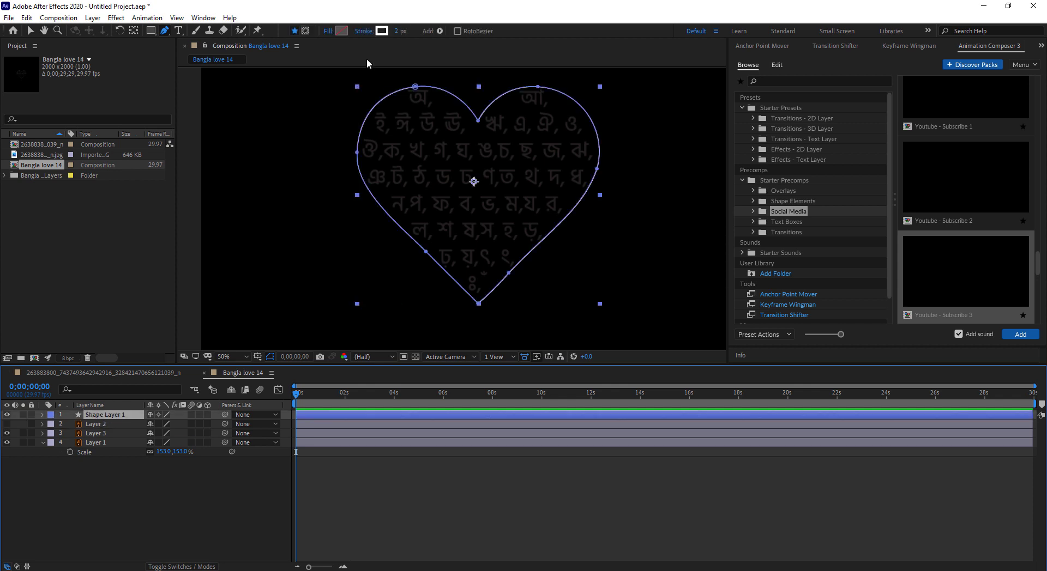
left_click(404, 32)
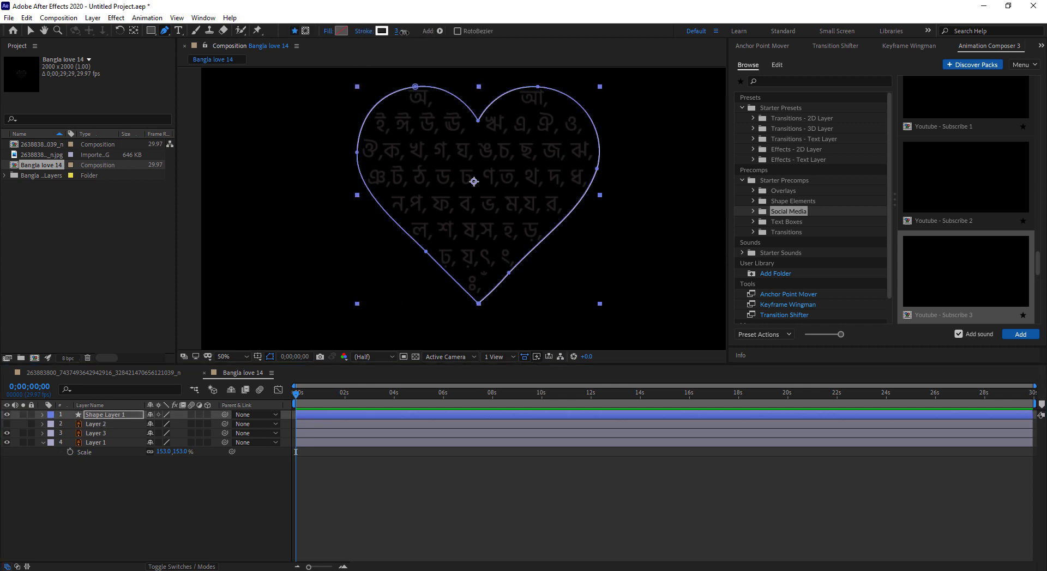
left_click_drag(403, 32, 406, 32)
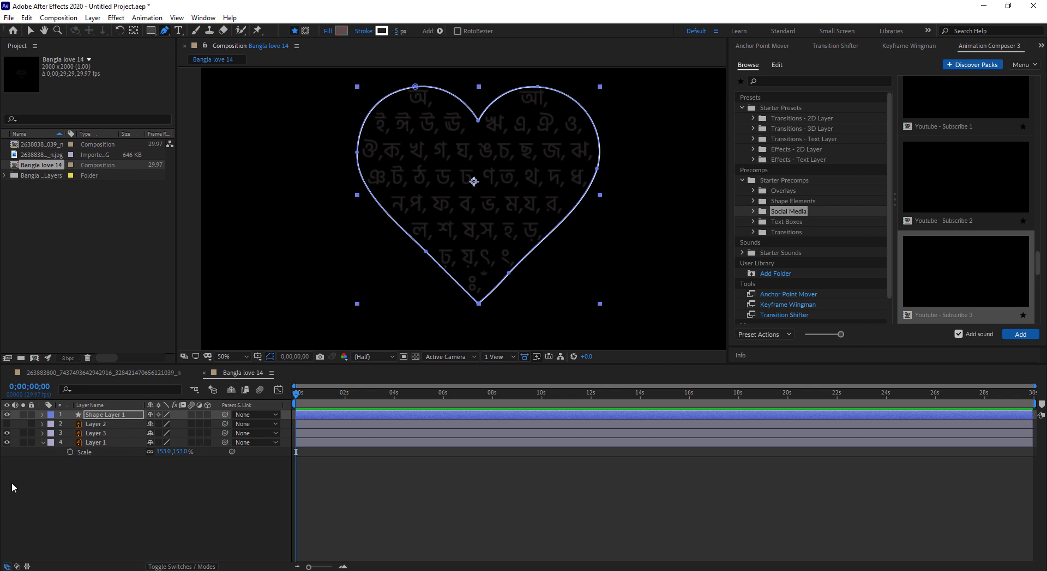
- Scale Shape Layer 1 up to 108%
left_click(116, 414)
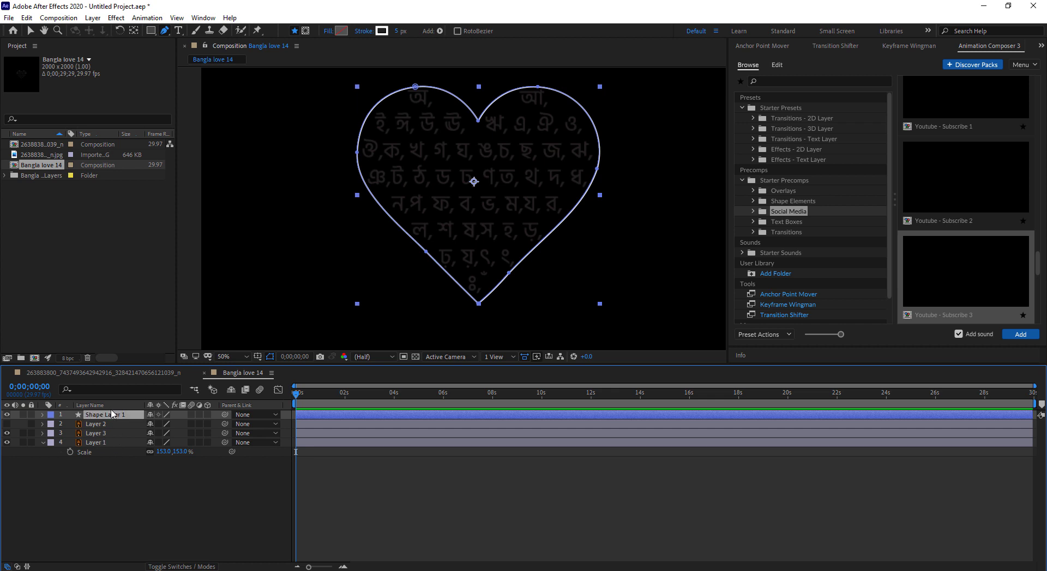
key("s")
left_click_drag(160, 423, 175, 436)
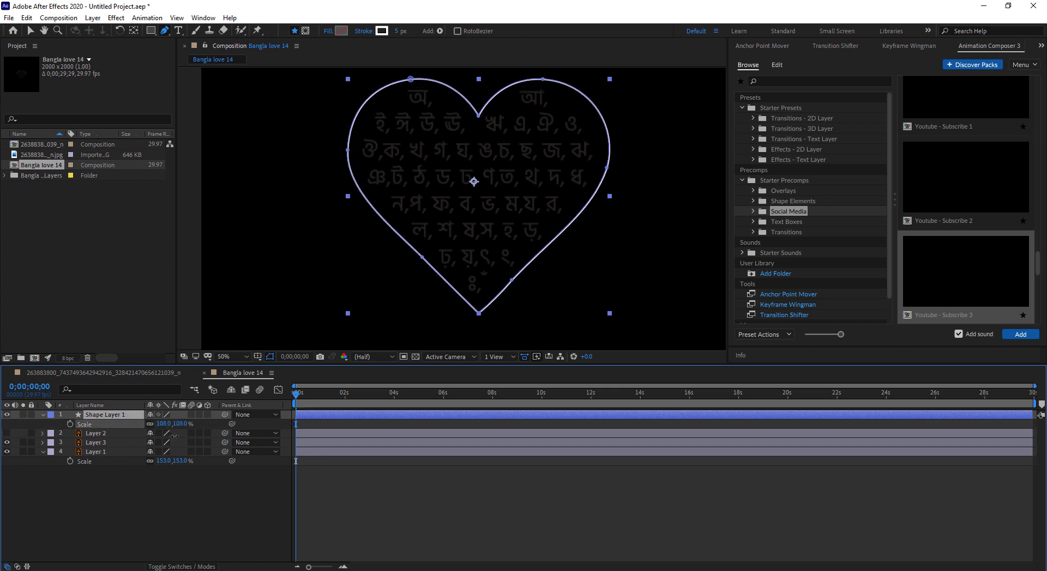
- Toggle Layer 3's visibility to check the Bangla letters
left_click(59, 436)
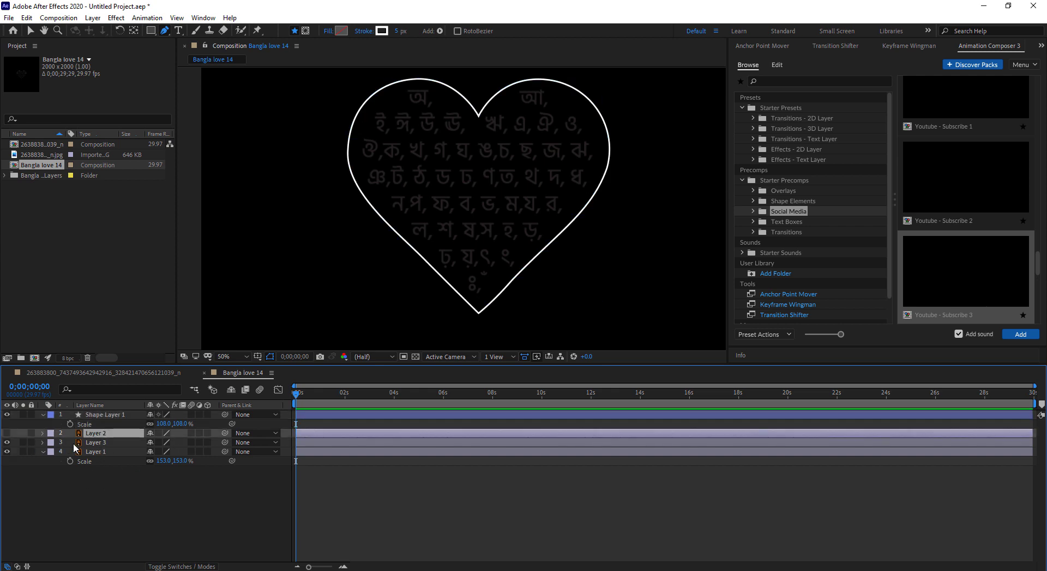
left_click(74, 443)
left_click(7, 443)
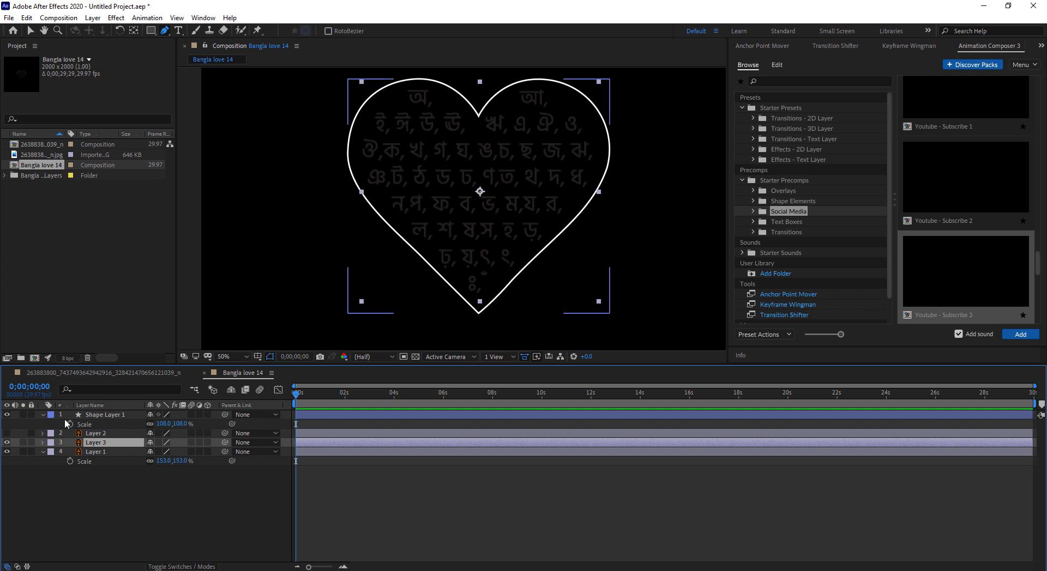
- Add Trim Paths to the heart and keyframe its End at 0% on the first frame
left_click(43, 416)
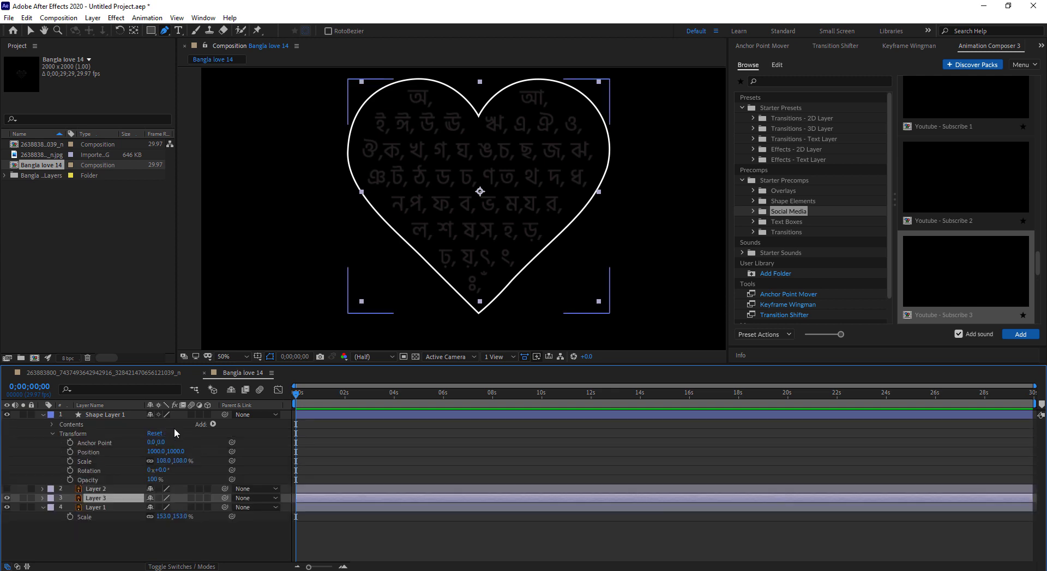
left_click(213, 424)
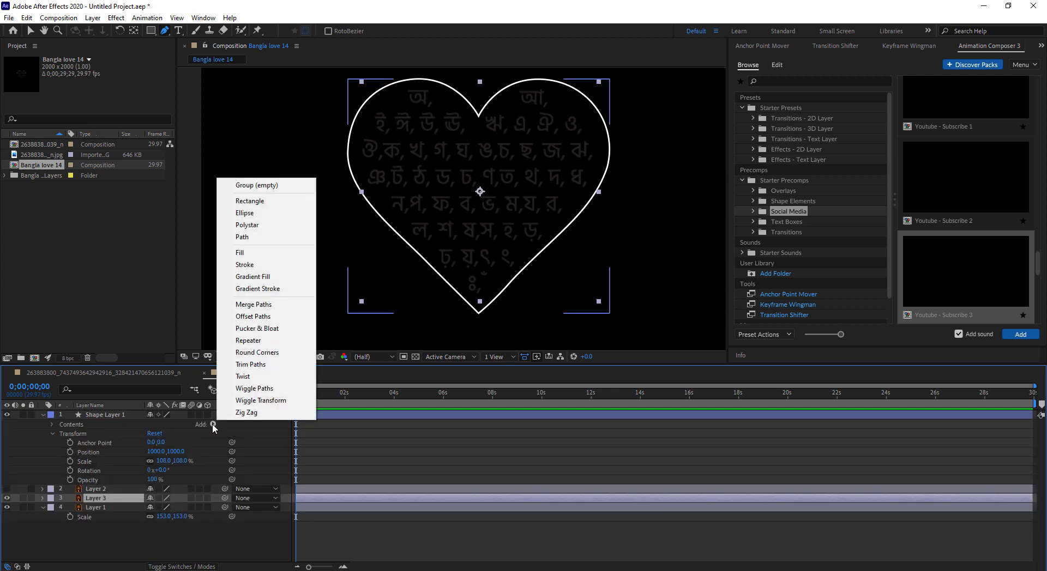
left_click(250, 365)
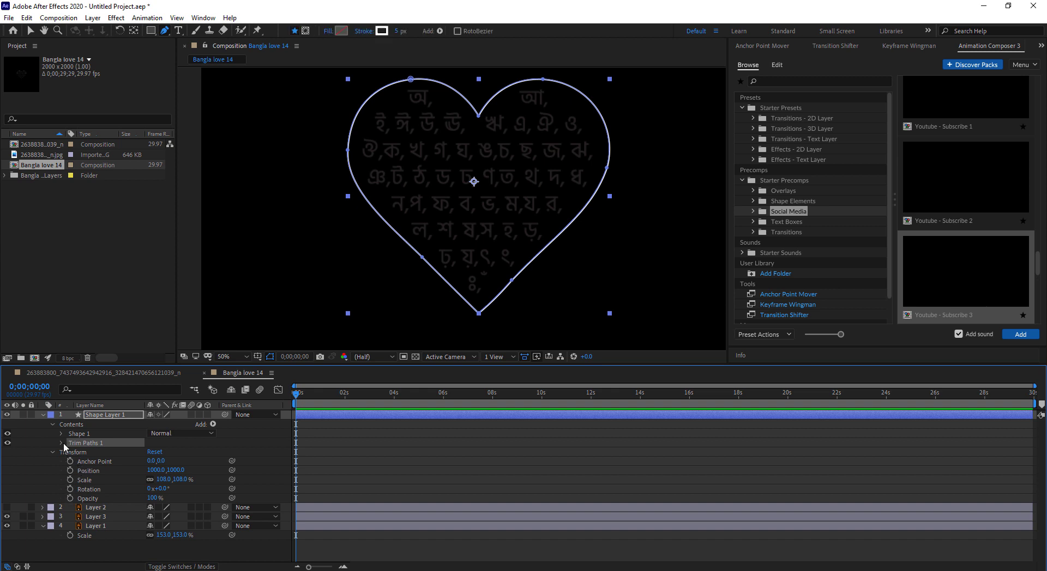
left_click(62, 444)
left_click(154, 461)
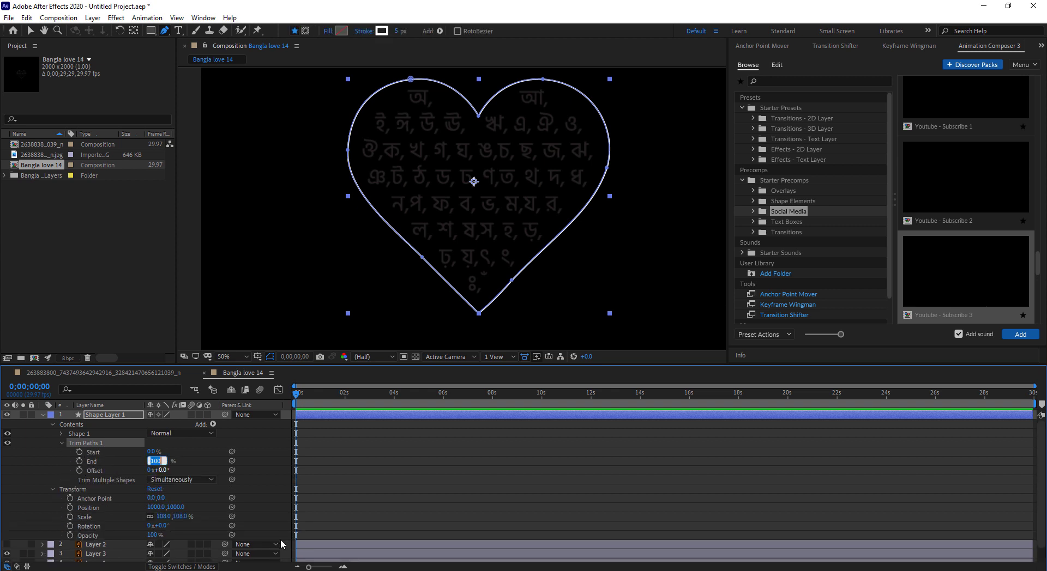
type("0")
key("Return")
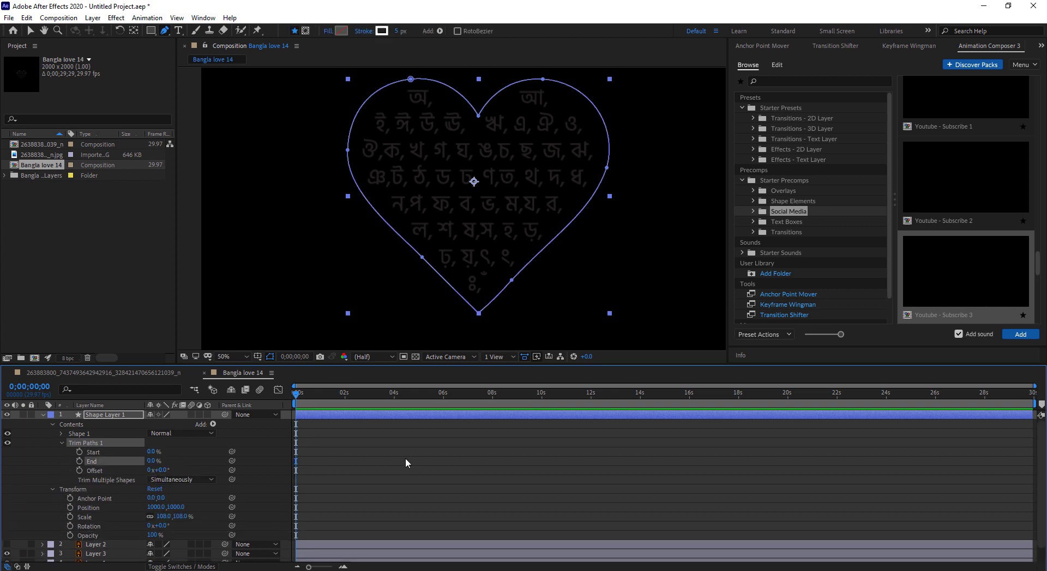
left_click(79, 462)
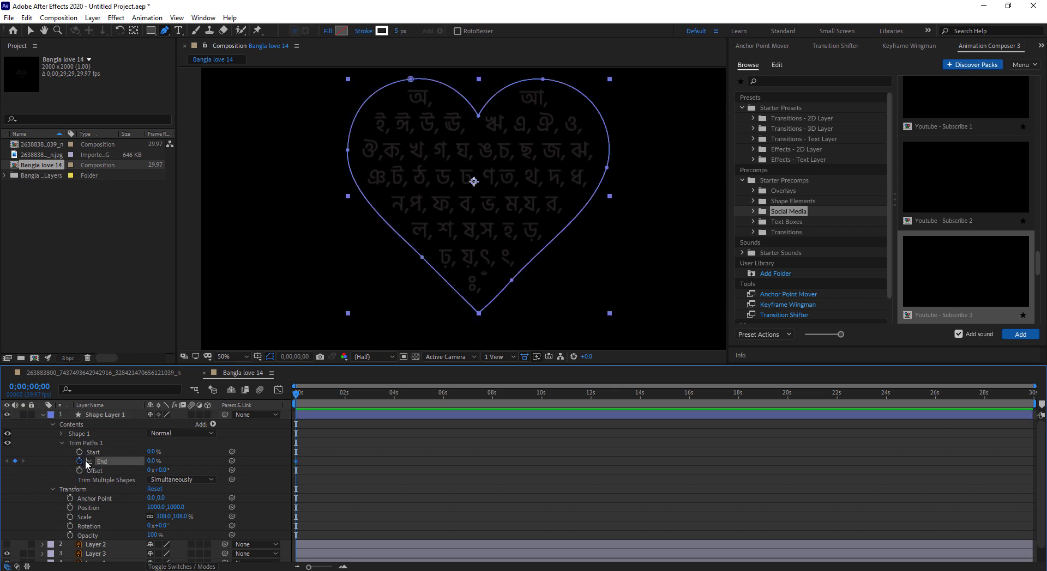
- Shorten the composition duration to 0;00;10;29 in Composition Settings
left_click_drag(297, 394, 465, 394)
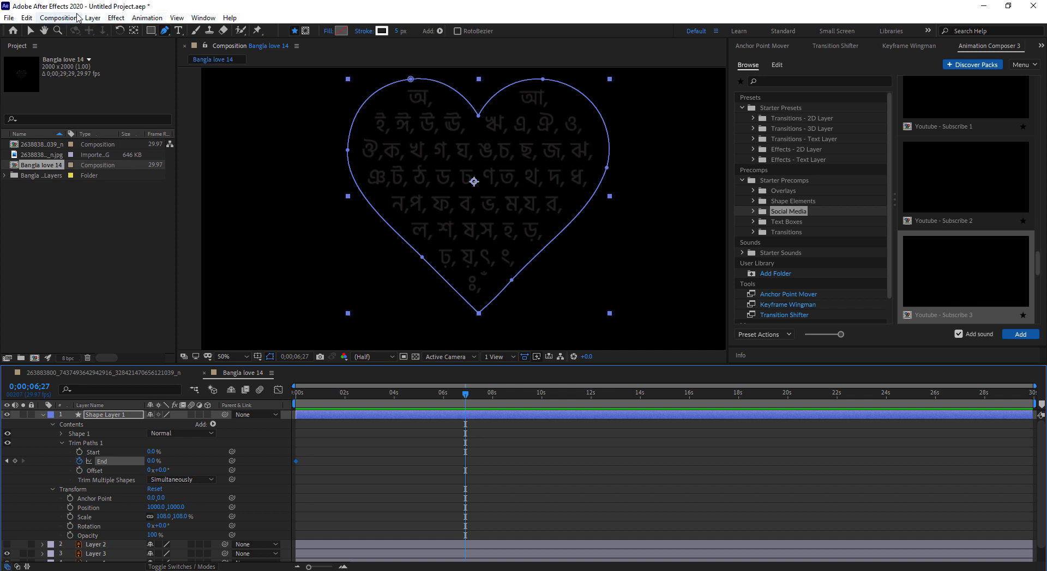
left_click(59, 18)
left_click(103, 51)
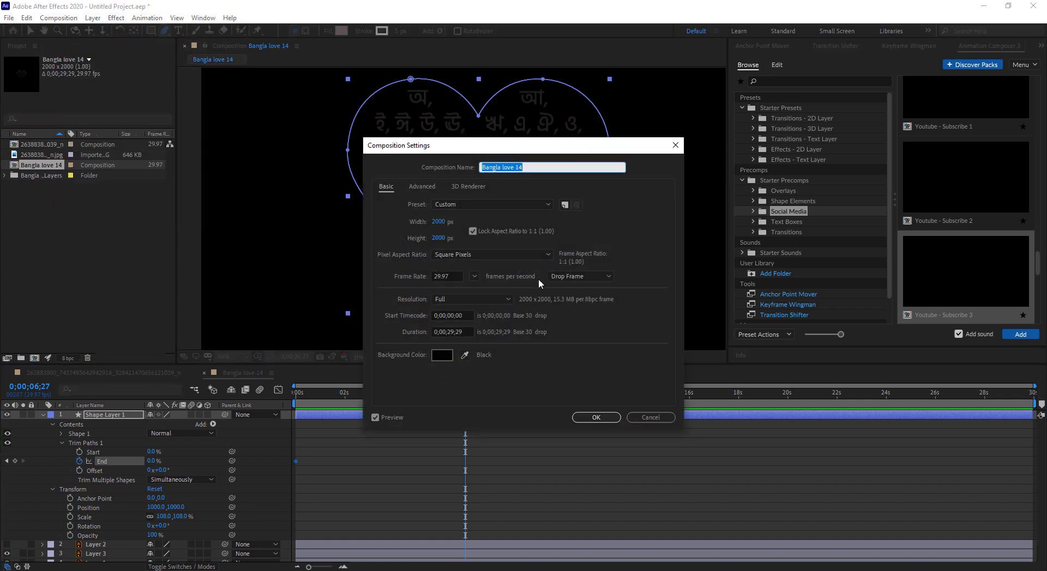
left_click(452, 332)
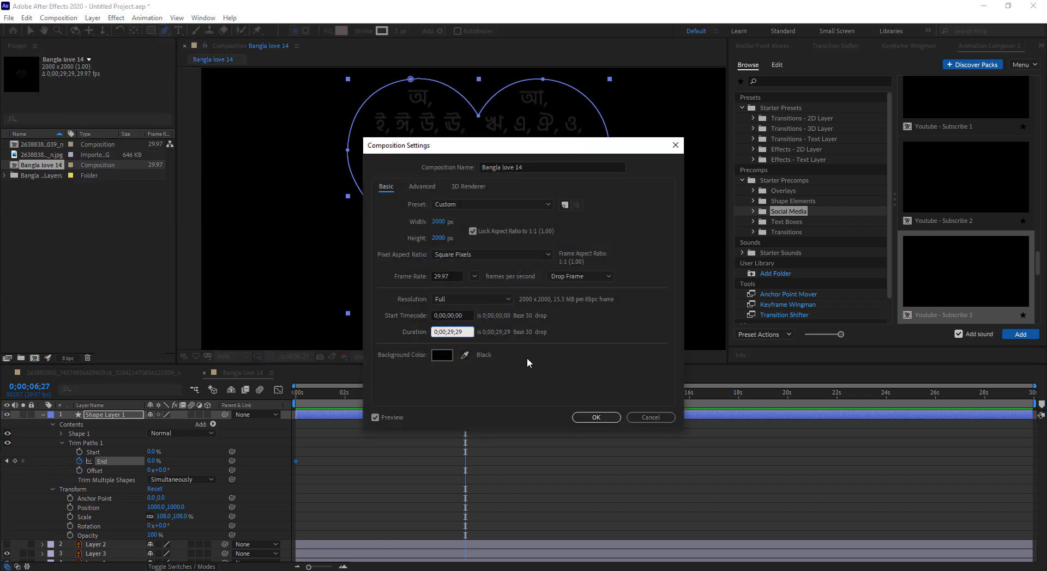
key("BackSpace")
key("BackSpace")
key("BackSpace")
type("10")
key("Return")
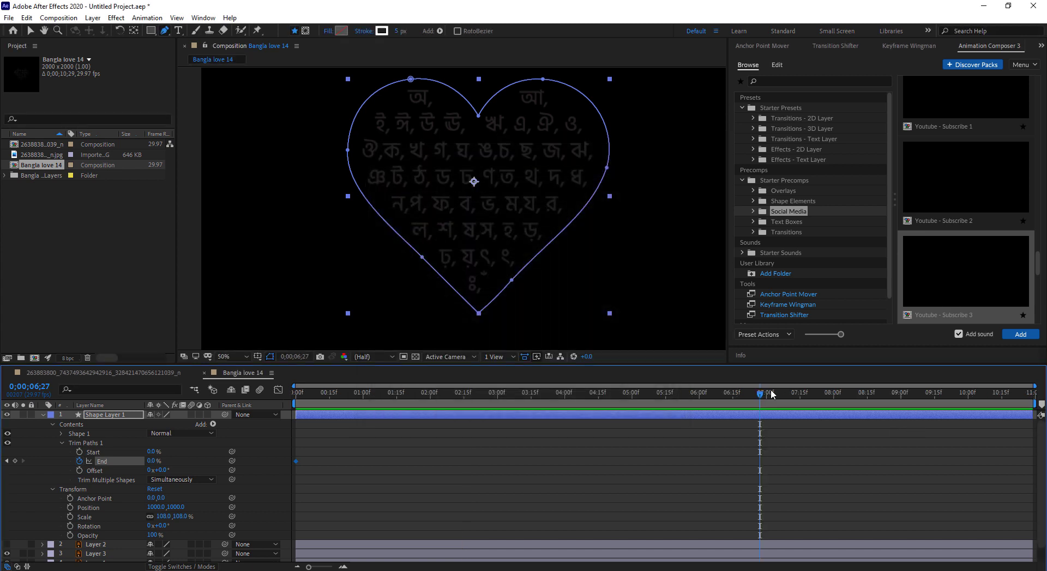
- Set a Trim Paths End keyframe of 100% at 0;00;02;00
mouse_move(763, 400)
left_mouse_down()
mouse_move(398, 405)
mouse_move(432, 428)
left_mouse_up()
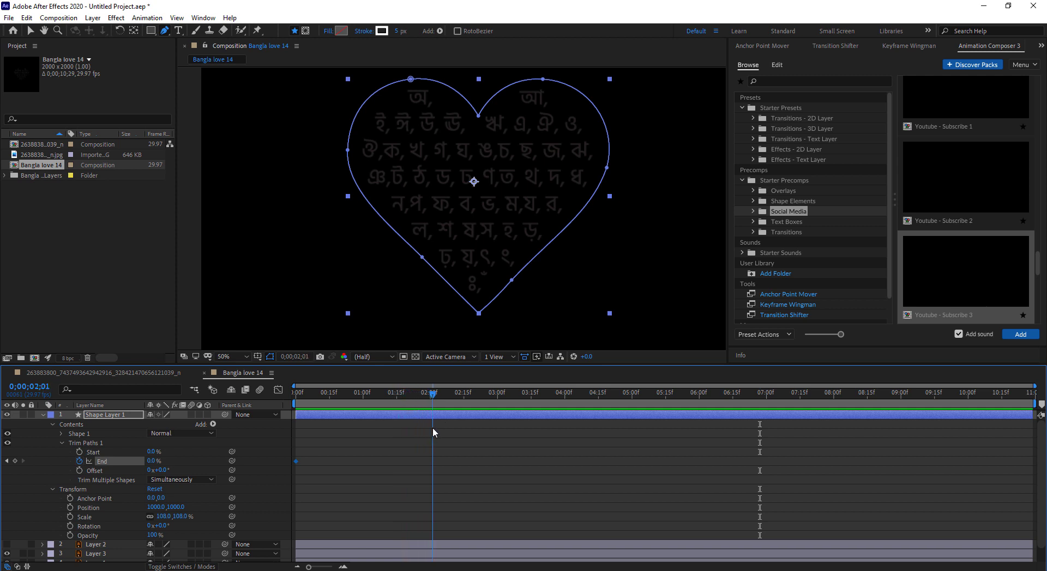
left_click(152, 461)
type("100")
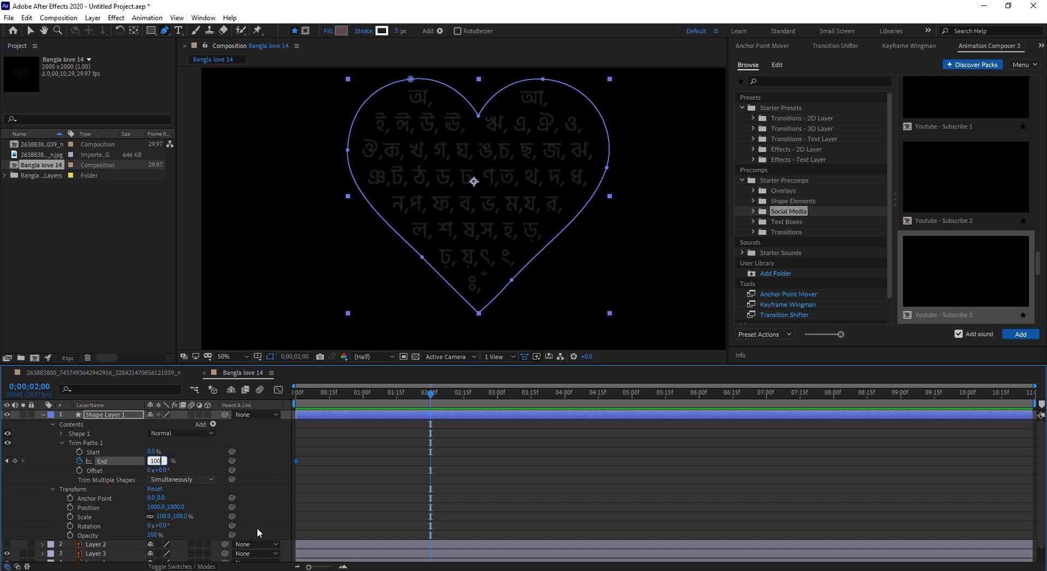
key("Return")
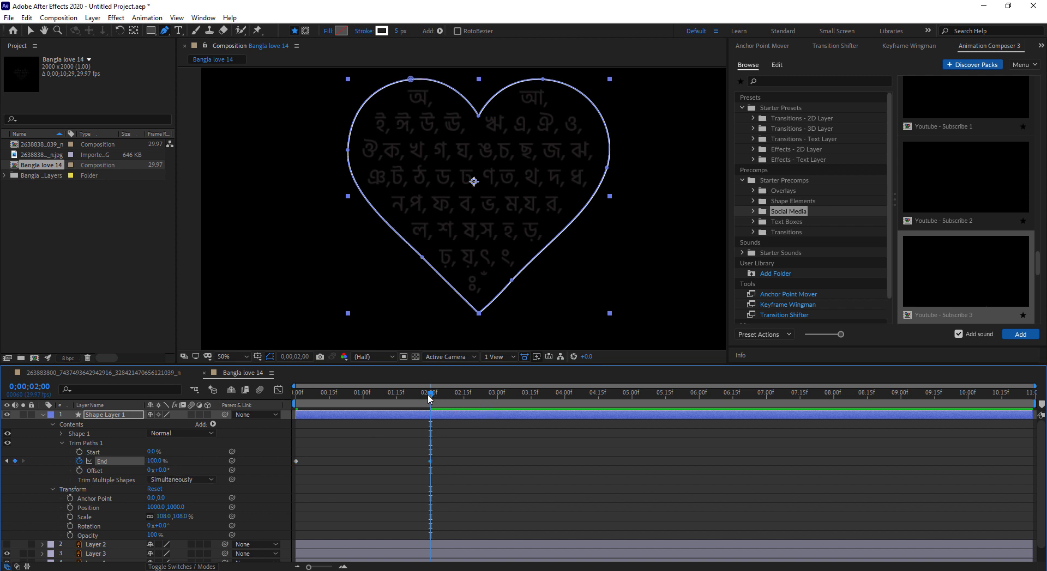
- Preview the heart stroke drawing on from the first frame
left_click_drag(430, 398, 76, 384)
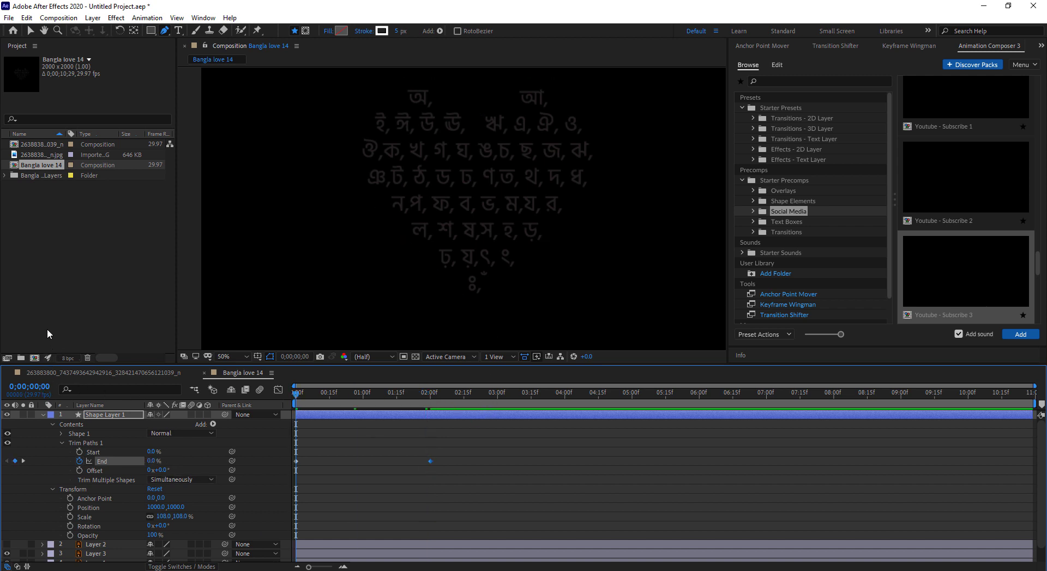
key("space")
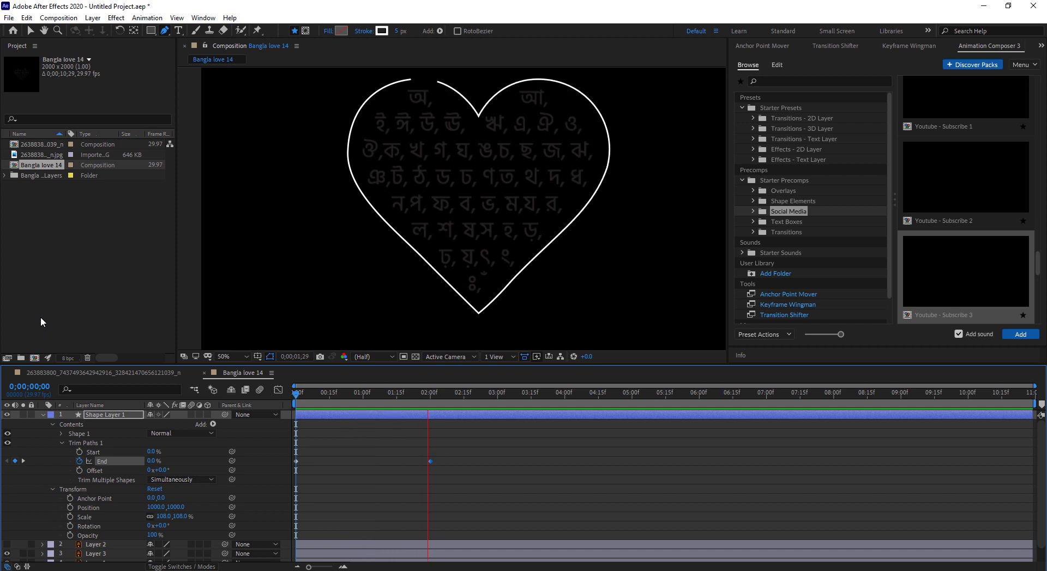
key("space")
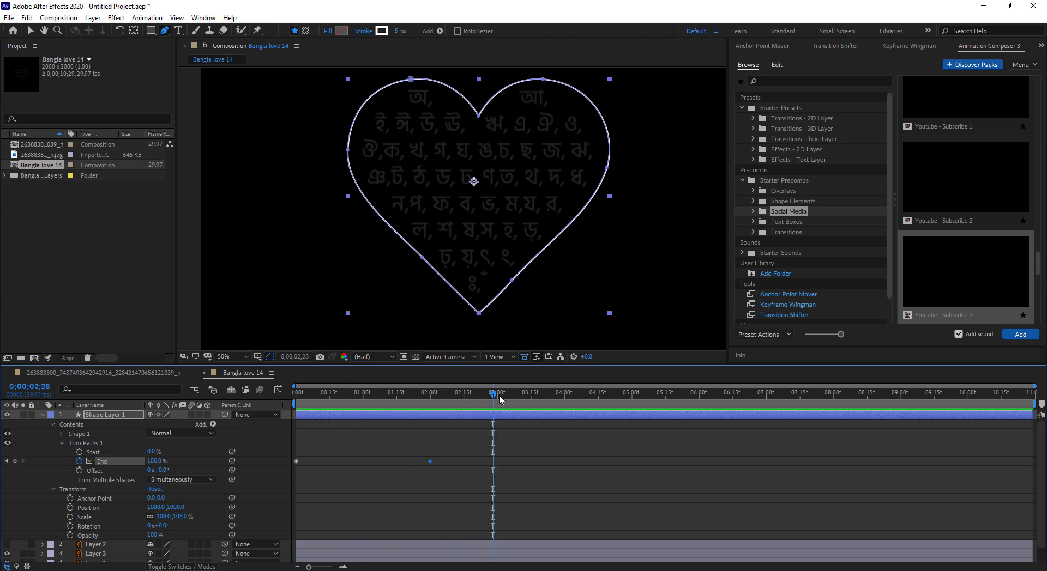
mouse_move(499, 400)
left_mouse_down()
mouse_move(410, 440)
mouse_move(286, 450)
left_mouse_up()
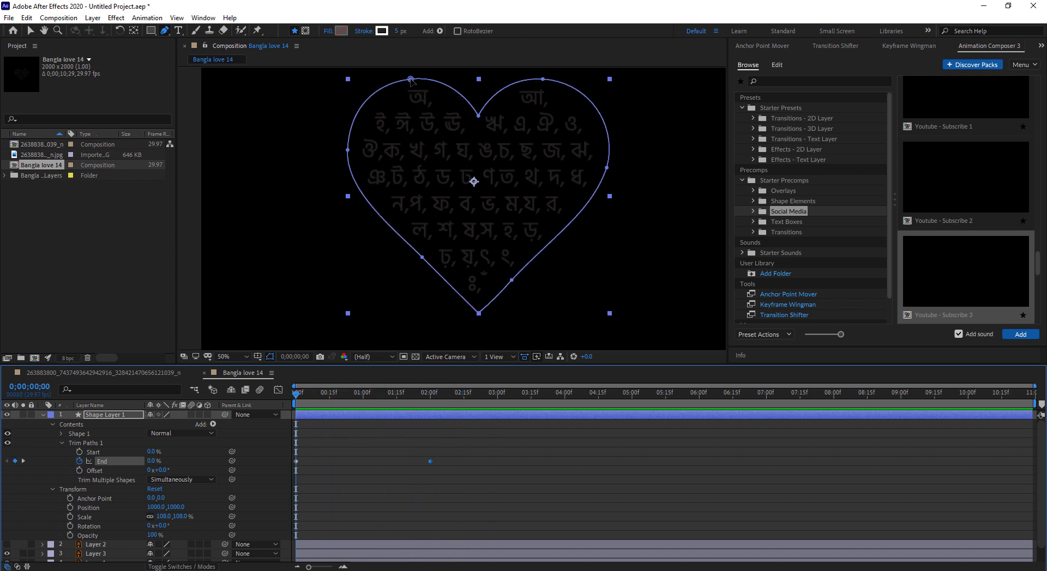
- Try edits to the heart's top vertices, undo each one, and return to the Selection tool
left_click_drag(411, 80, 423, 82)
key("ctrl+z")
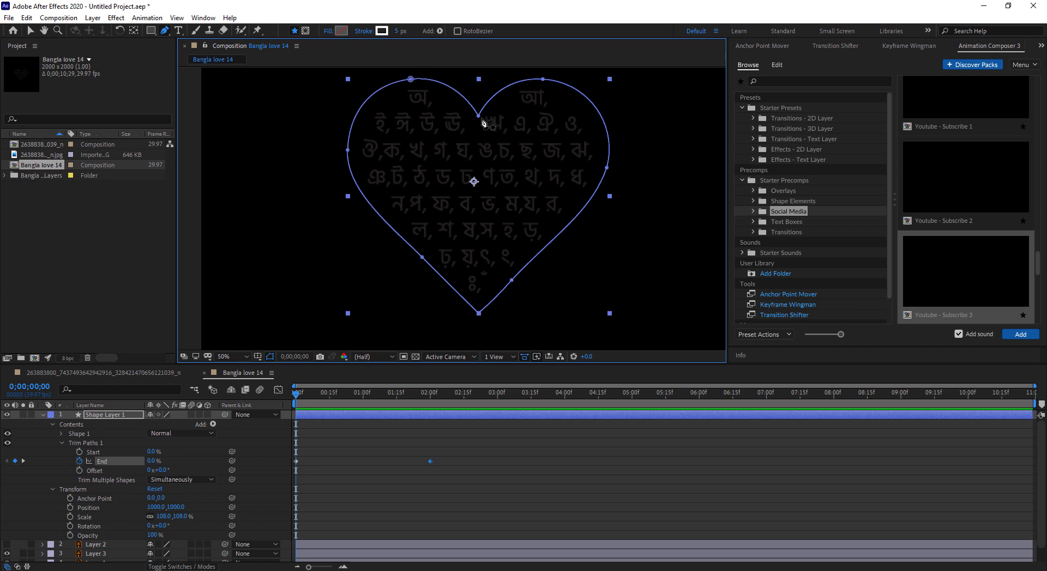
left_click(411, 80)
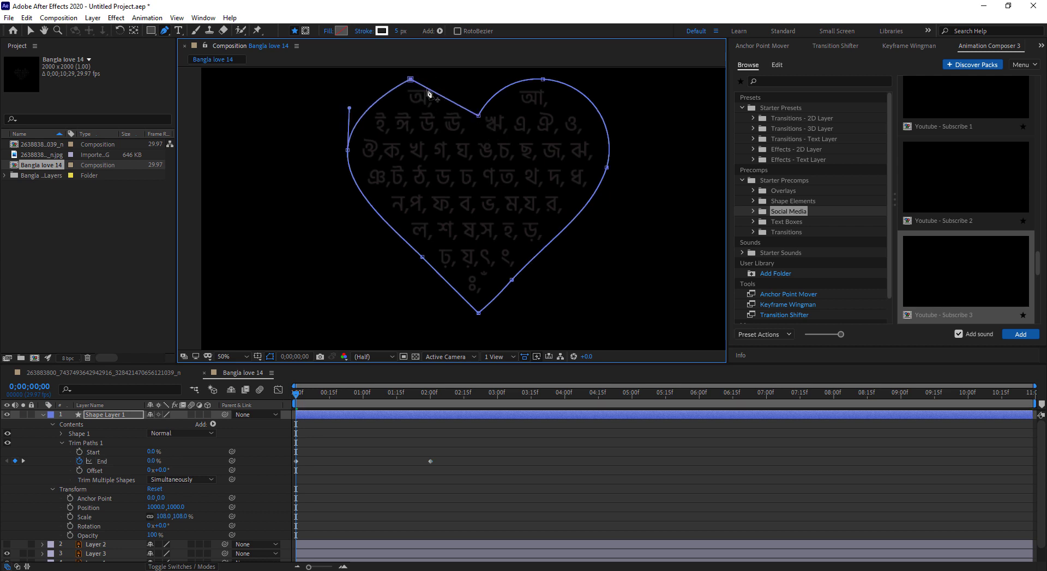
key("ctrl+z")
left_click(478, 116)
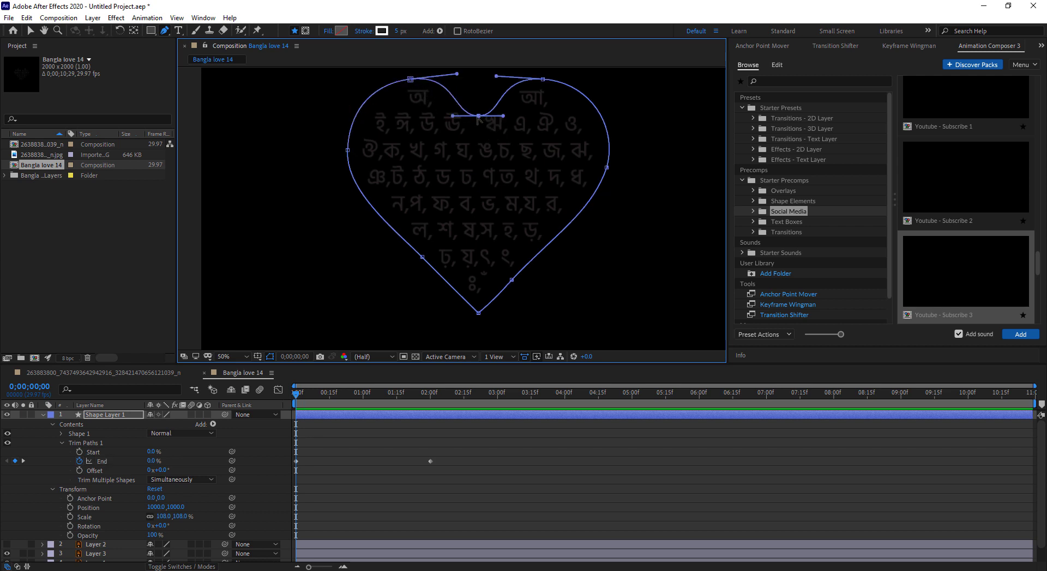
key("ctrl+z")
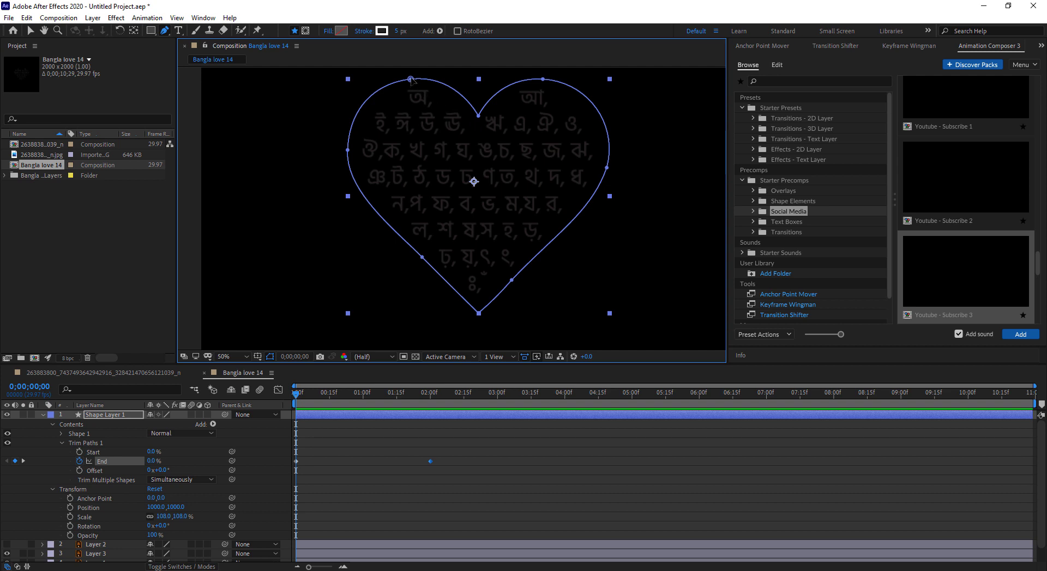
left_click(411, 80)
key("ctrl+z")
key("v")
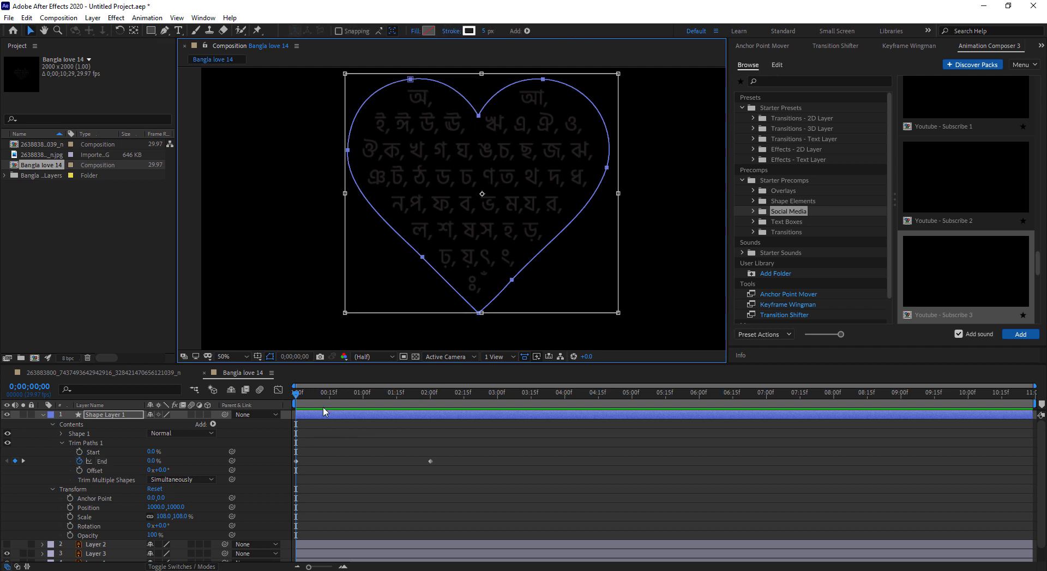
- Select Shape Layer 1 at about 0;00;01;21 and bring up its layer options
left_click_drag(303, 401, 418, 414)
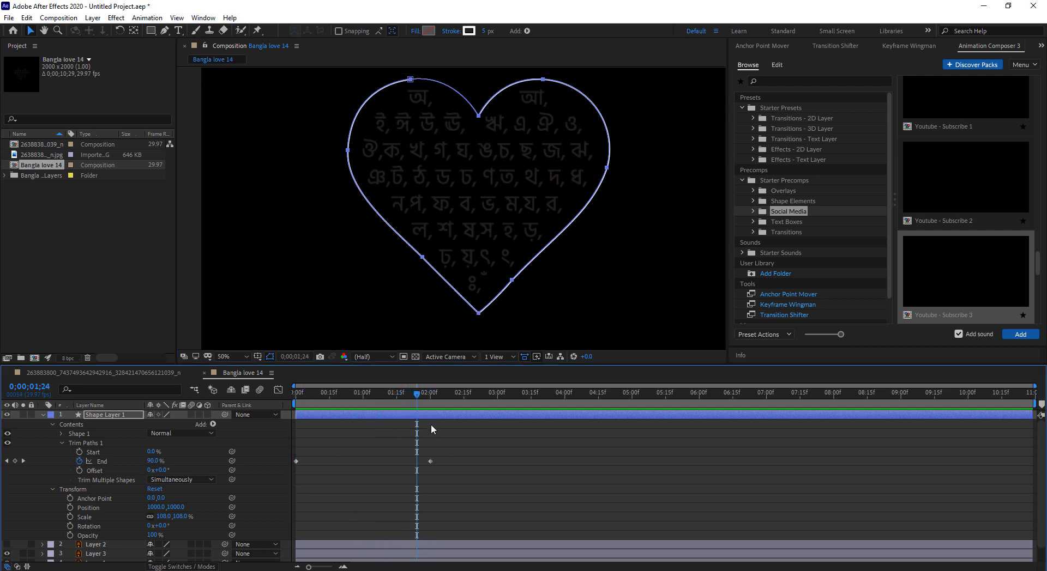
right_click(430, 461)
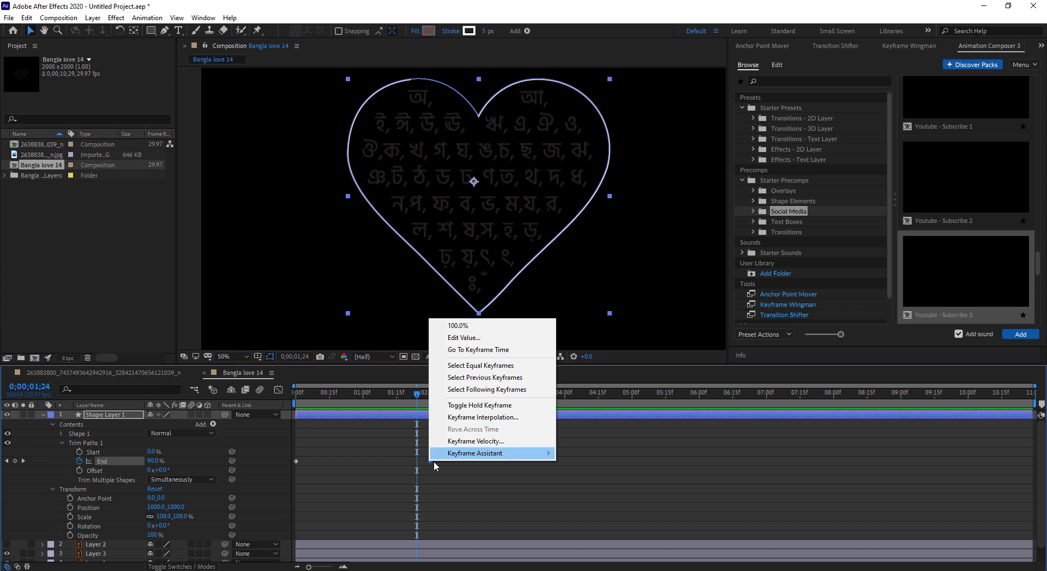
left_click(451, 498)
left_click(446, 414)
right_click(445, 414)
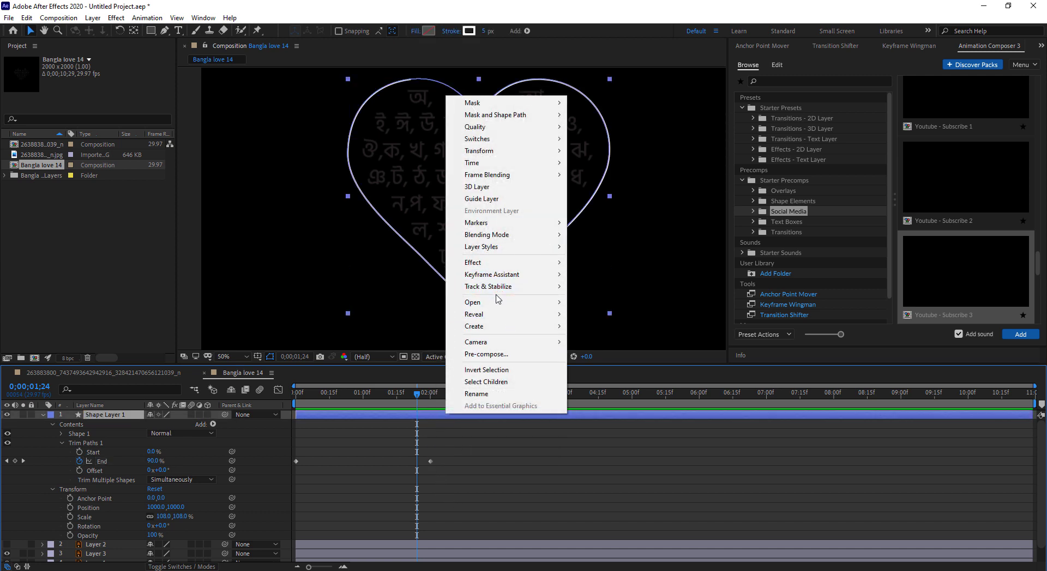
- Time-reverse the heart layer and preview it from the first frame
mouse_move(496, 163)
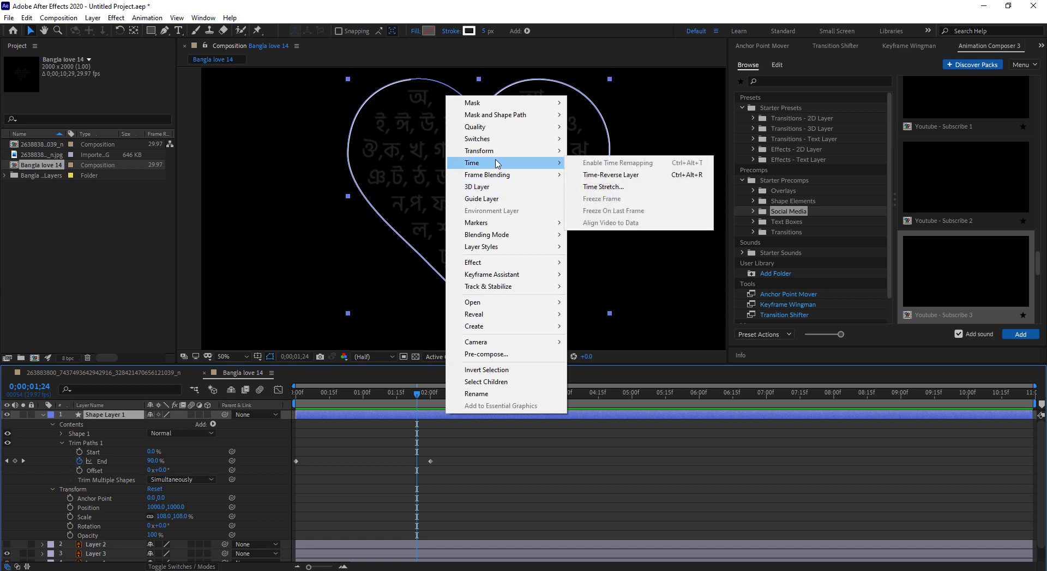
left_click(630, 175)
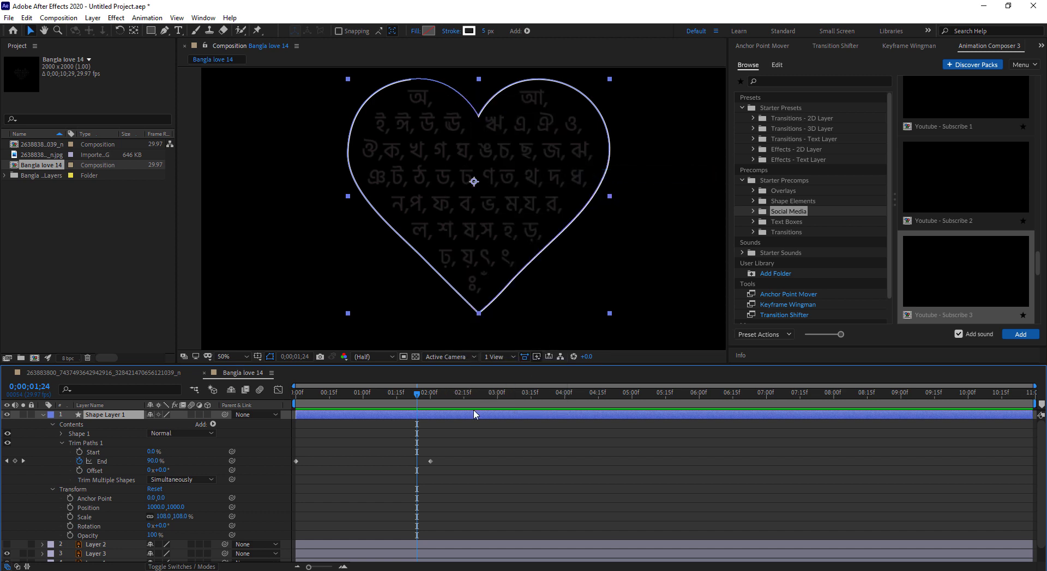
key("Home")
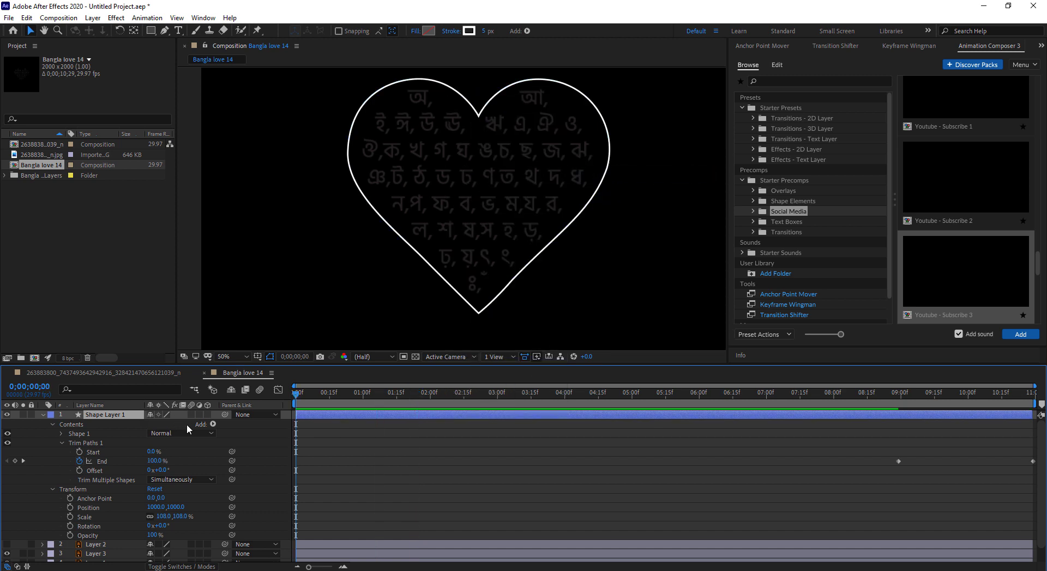
key("space")
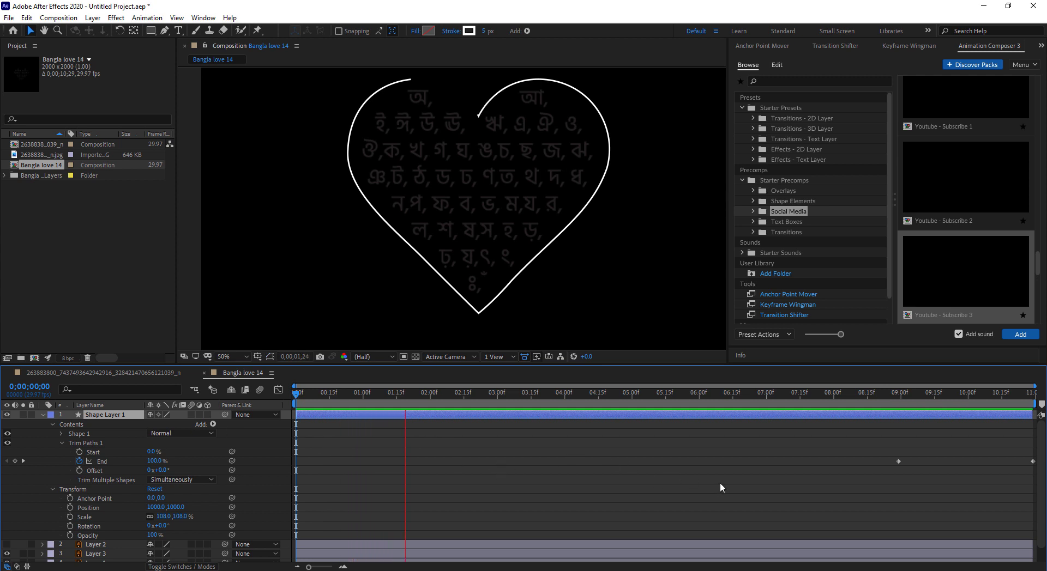
- Scrub and replay the heart's two-second draw-on animation
left_click_drag(431, 393, 420, 395)
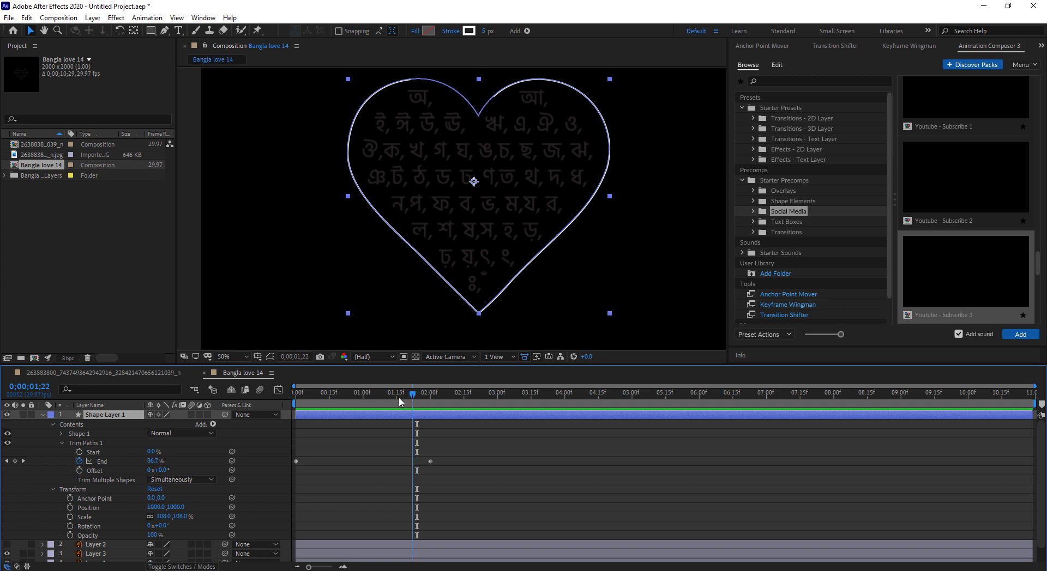
left_click_drag(416, 398, 295, 395)
key("space")
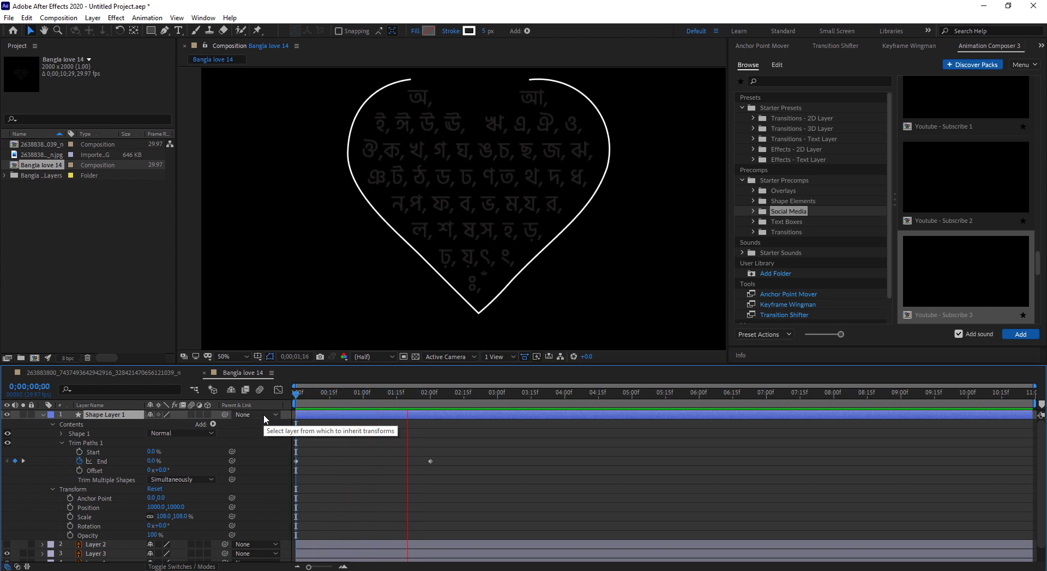
key("space")
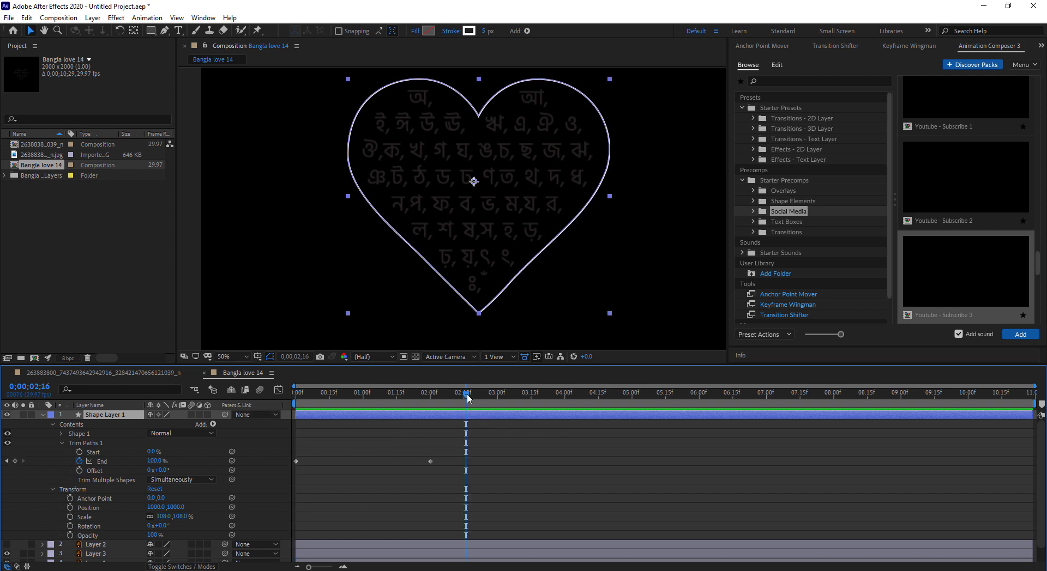
mouse_move(466, 393)
left_mouse_down()
mouse_move(304, 443)
mouse_move(413, 450)
mouse_move(430, 464)
mouse_move(288, 463)
mouse_move(273, 473)
left_mouse_up()
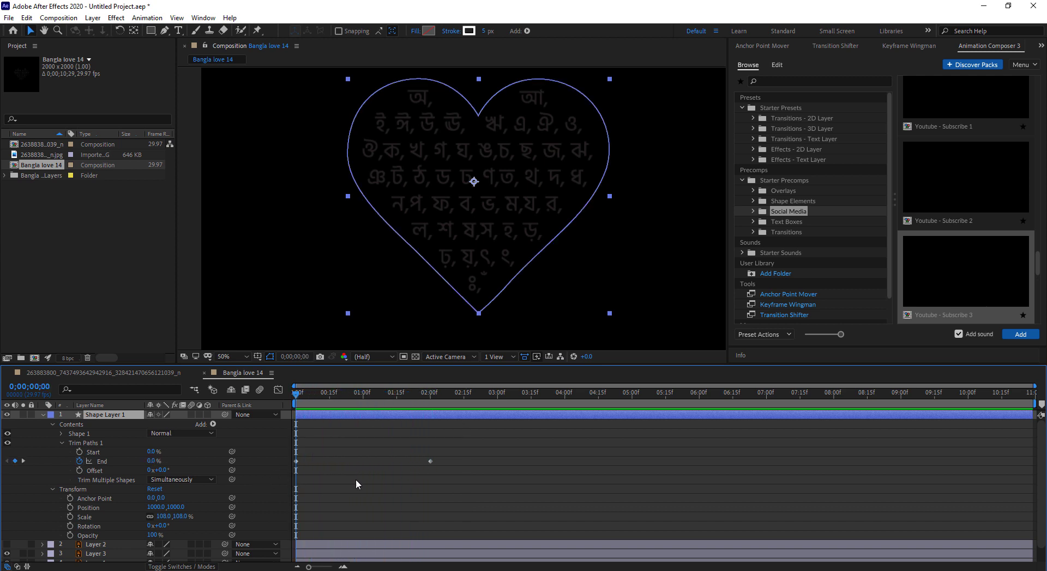
left_click(408, 465)
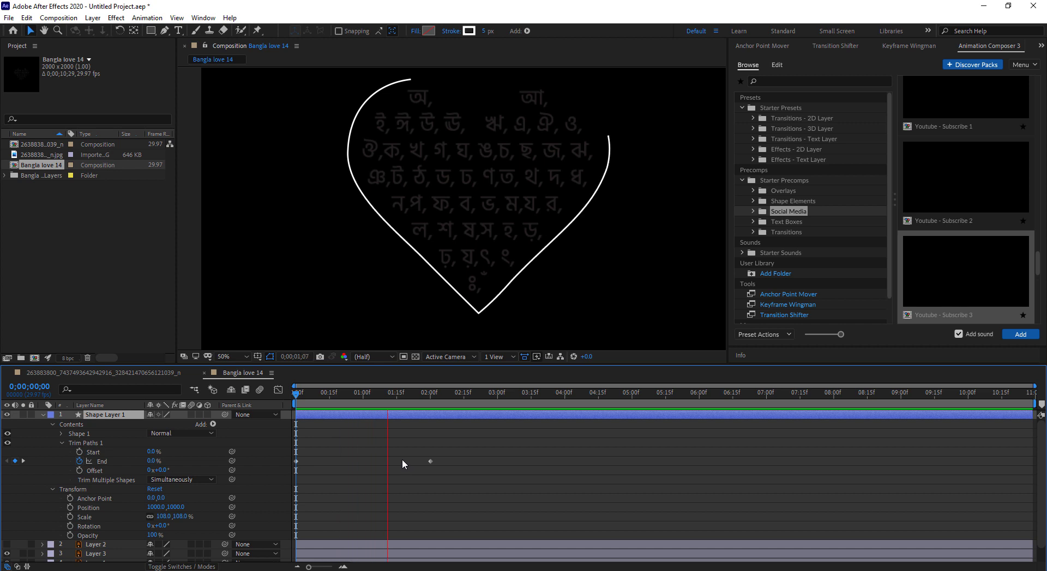
key("space")
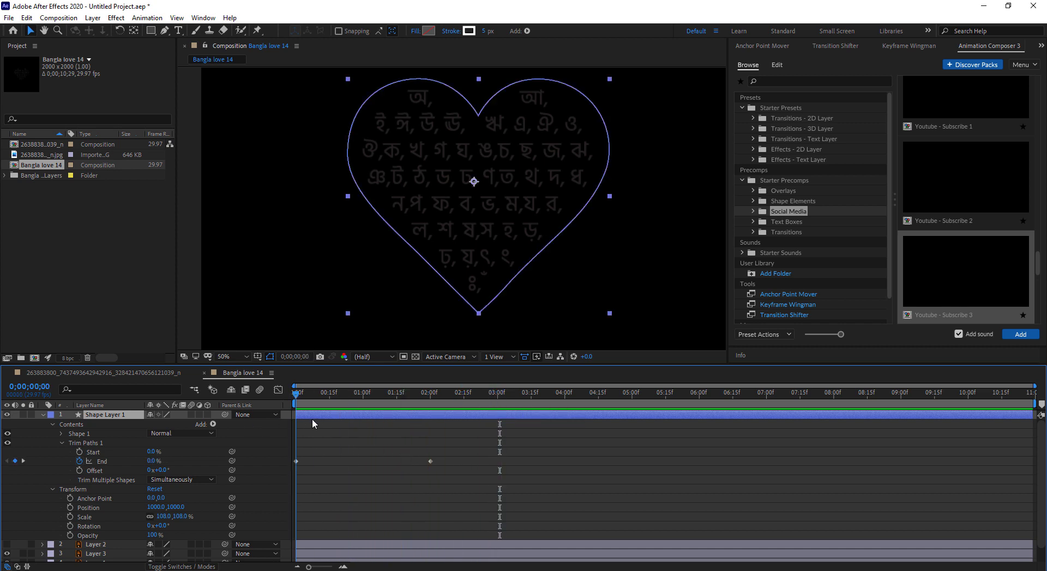
- Return to the first frame and collapse Shape Layer 1's properties
left_click_drag(474, 403, 342, 404)
key("Home")
left_click(42, 415)
- Hide the heart outline layer while leaving Layer 1 visible
left_click(7, 415)
left_click(96, 424)
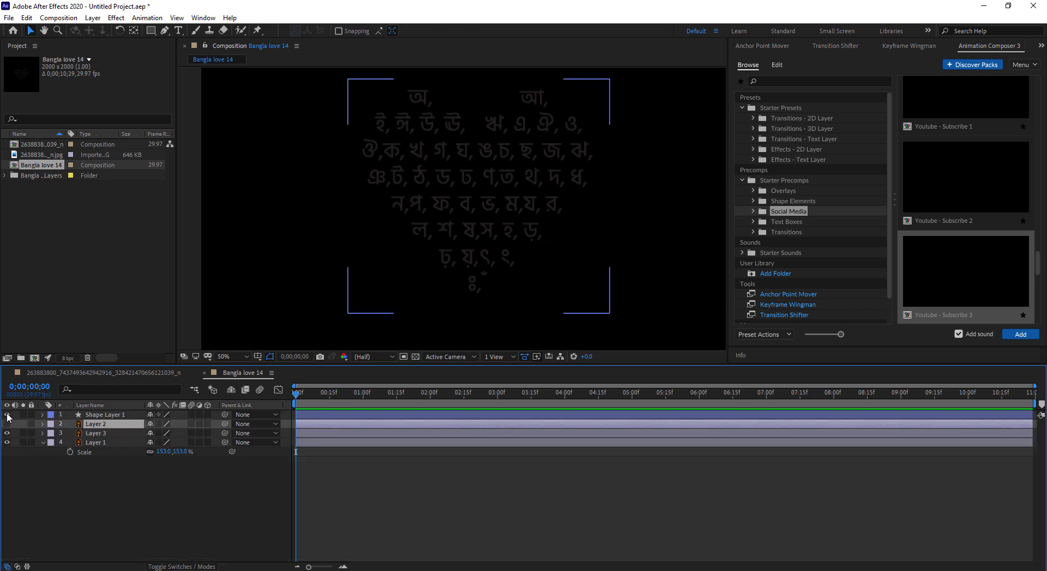
left_click(97, 442)
left_click(7, 443)
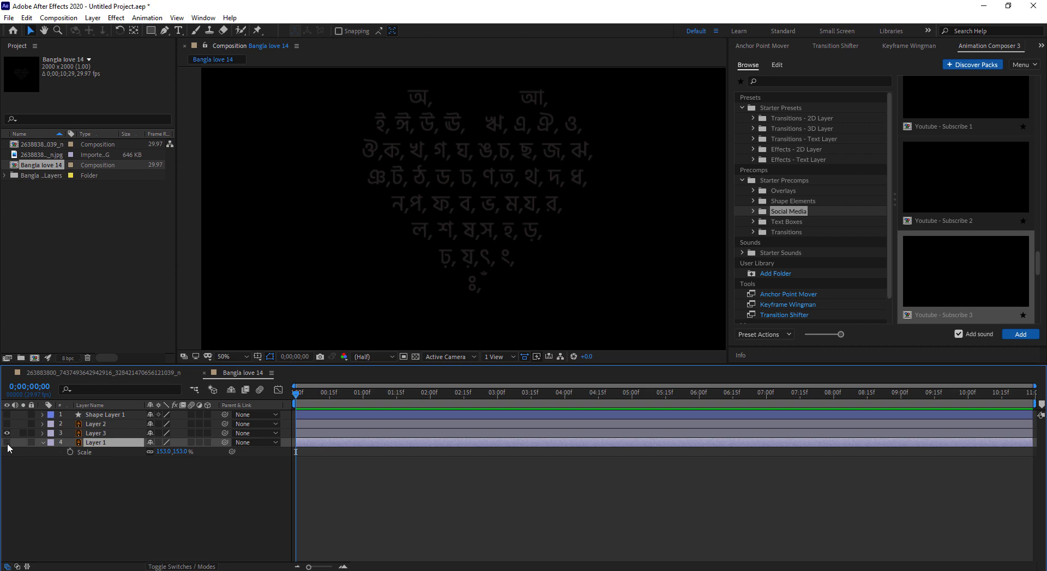
left_click(7, 443)
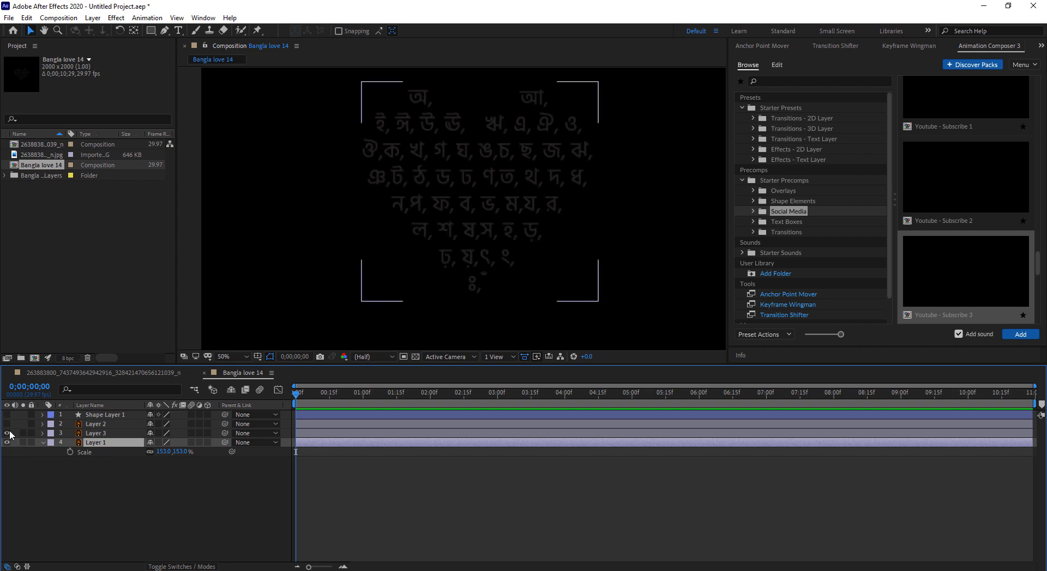
left_click(103, 493)
- Create a red solid, Red Solid 1, and move it beneath the letter layers
right_click(103, 490)
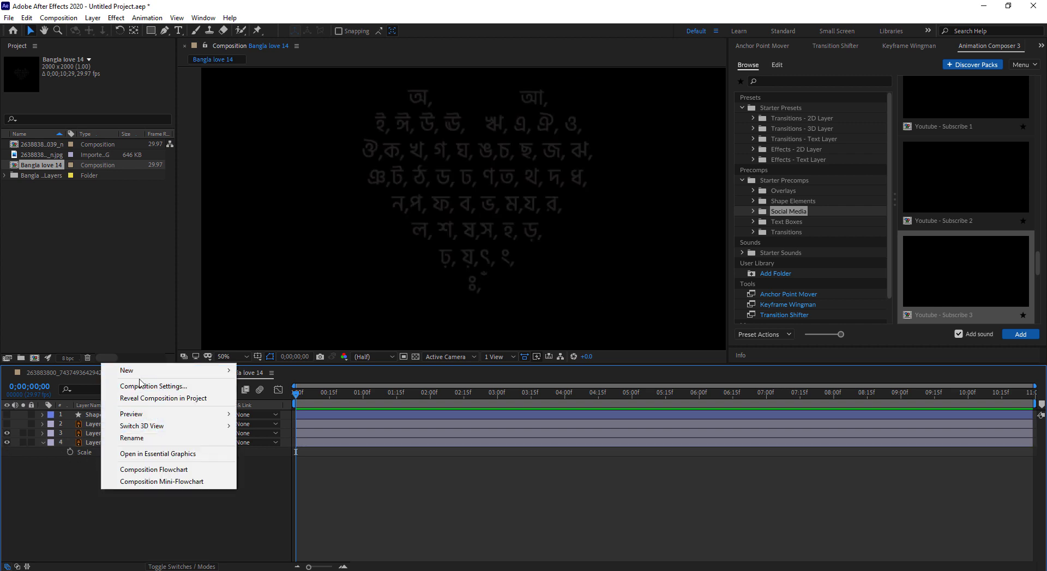
mouse_move(147, 377)
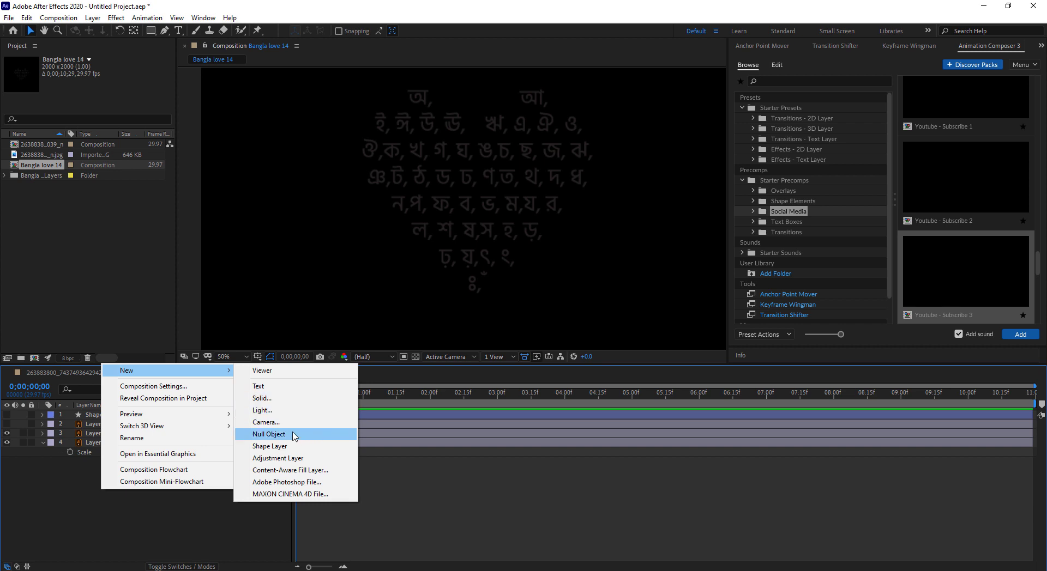
left_click(274, 401)
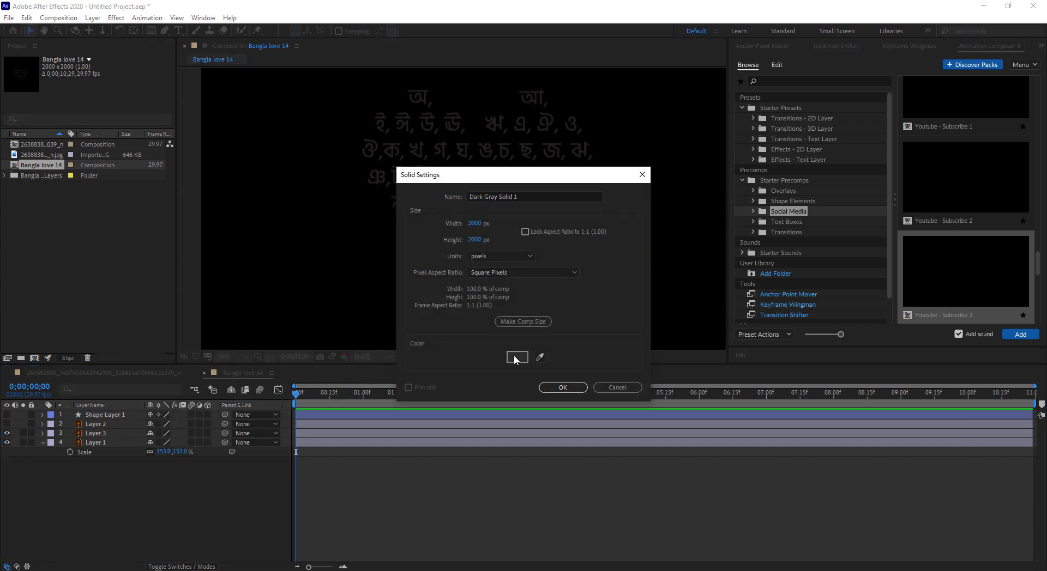
left_click(508, 356)
left_click_drag(517, 276, 516, 245)
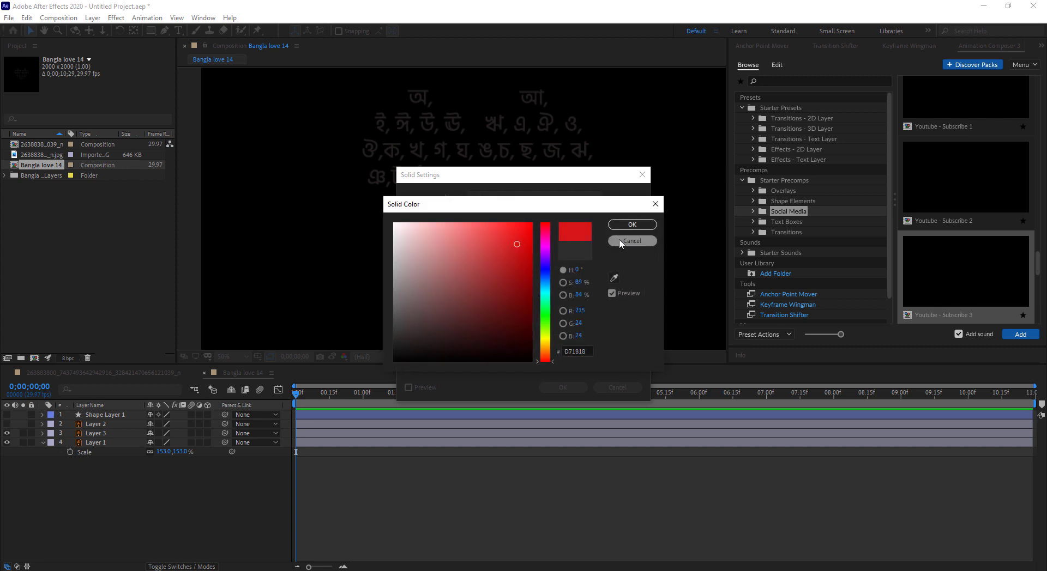
left_click(632, 225)
left_click(562, 387)
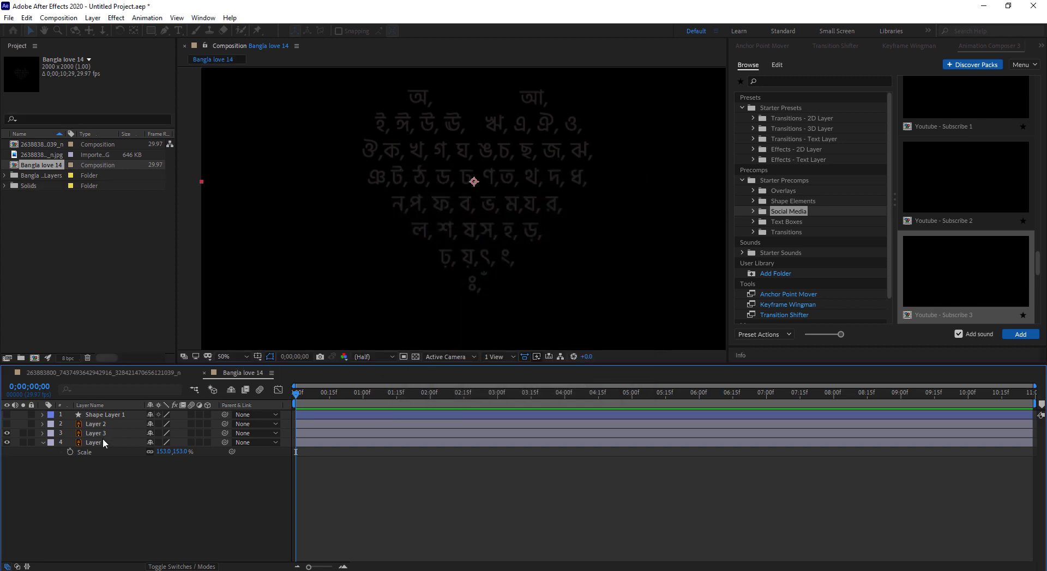
left_click_drag(103, 416, 102, 450)
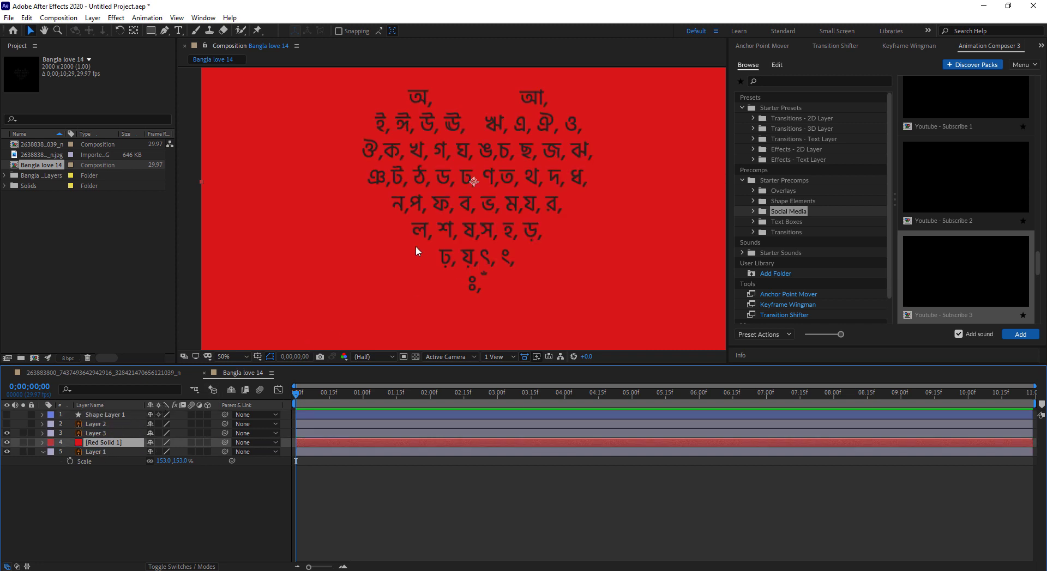
scroll(418, 249, "down", 2)
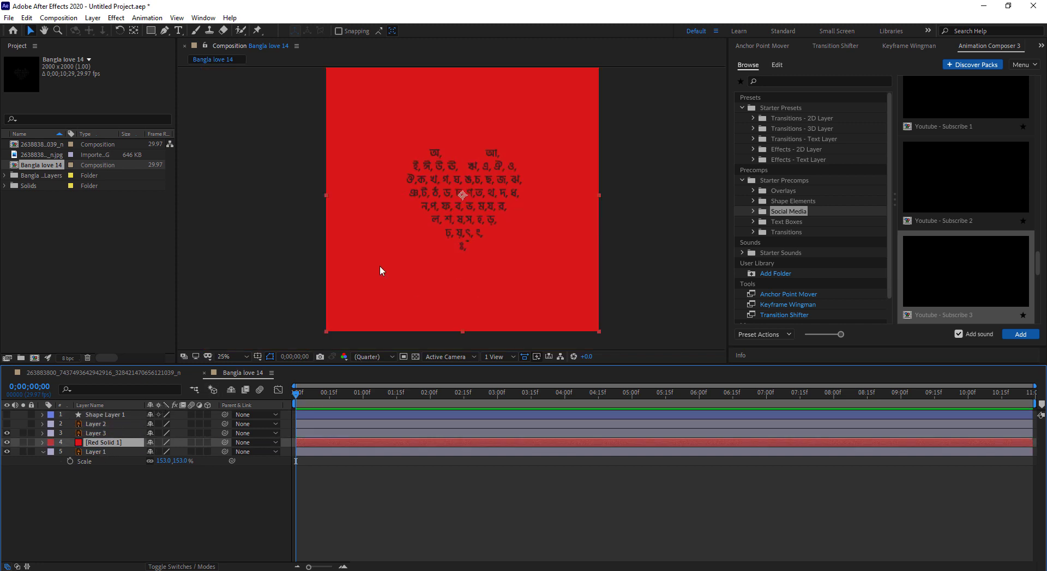
- Show the heart outline layer and jump to 0;00;04;13 where it is fully drawn
left_click(6, 415)
left_click(106, 415)
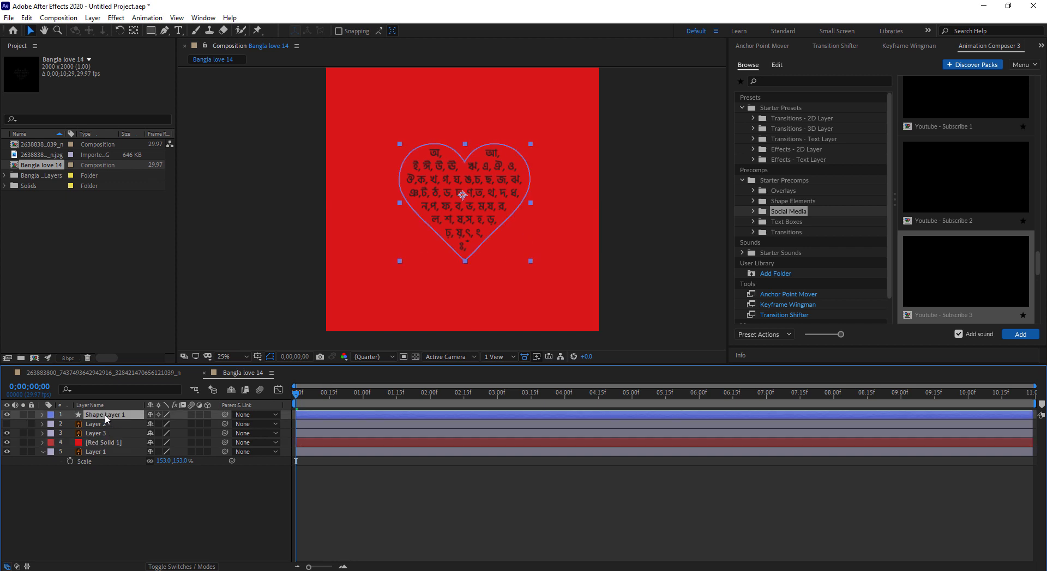
left_click_drag(295, 395, 594, 414)
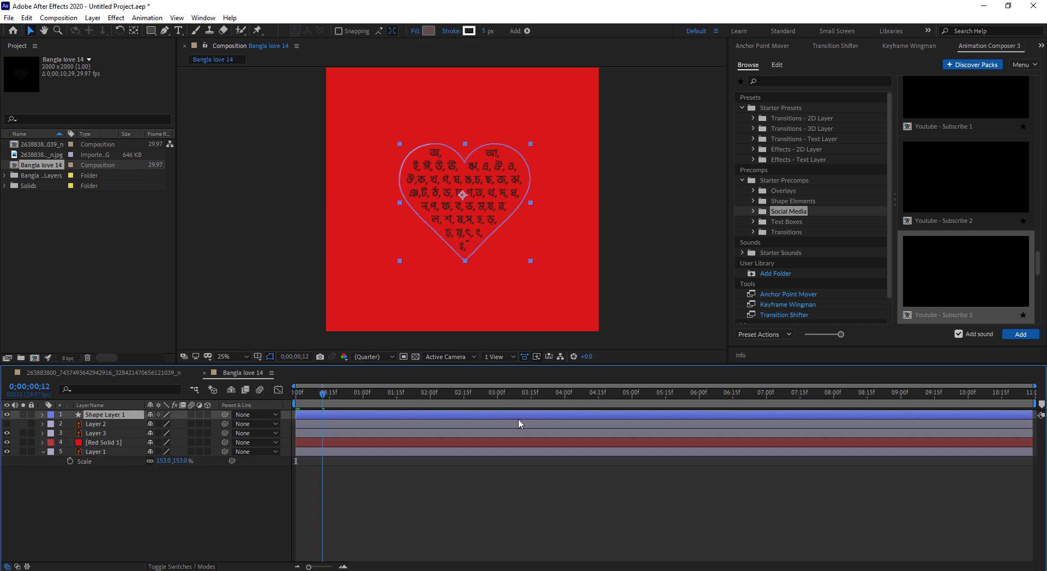
left_click(655, 506)
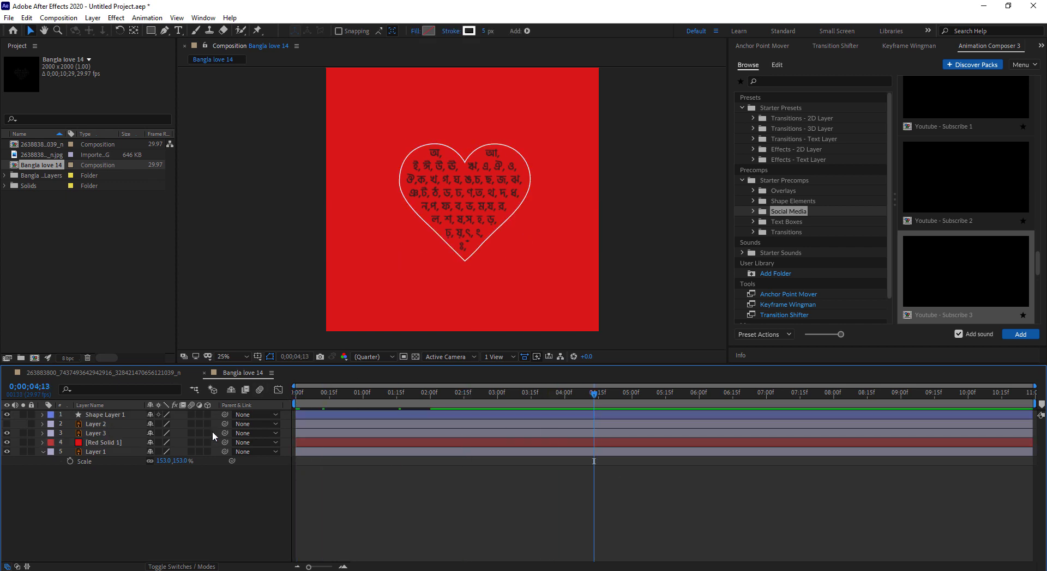
- Add a Color Overlay layer style to Layer 3
left_click(102, 425)
left_click(99, 432)
right_click(99, 432)
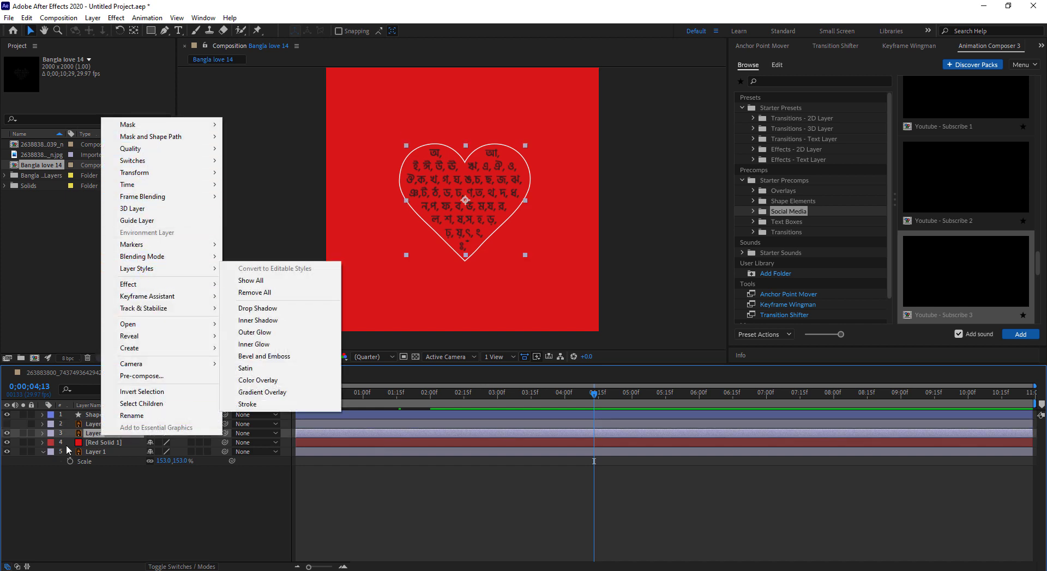
left_click(101, 433)
right_click(102, 432)
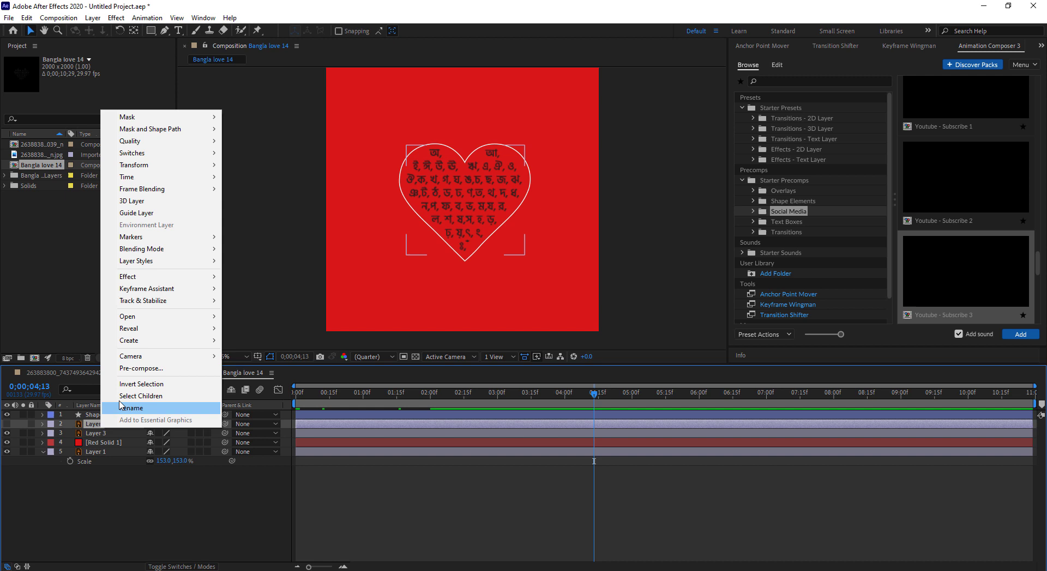
left_click(107, 431)
right_click(109, 434)
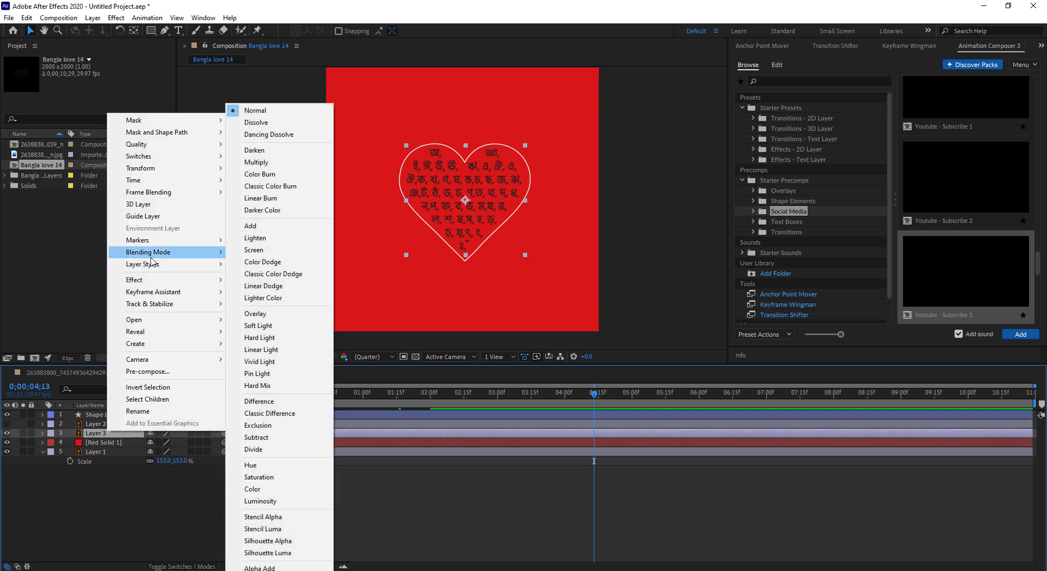
mouse_move(155, 264)
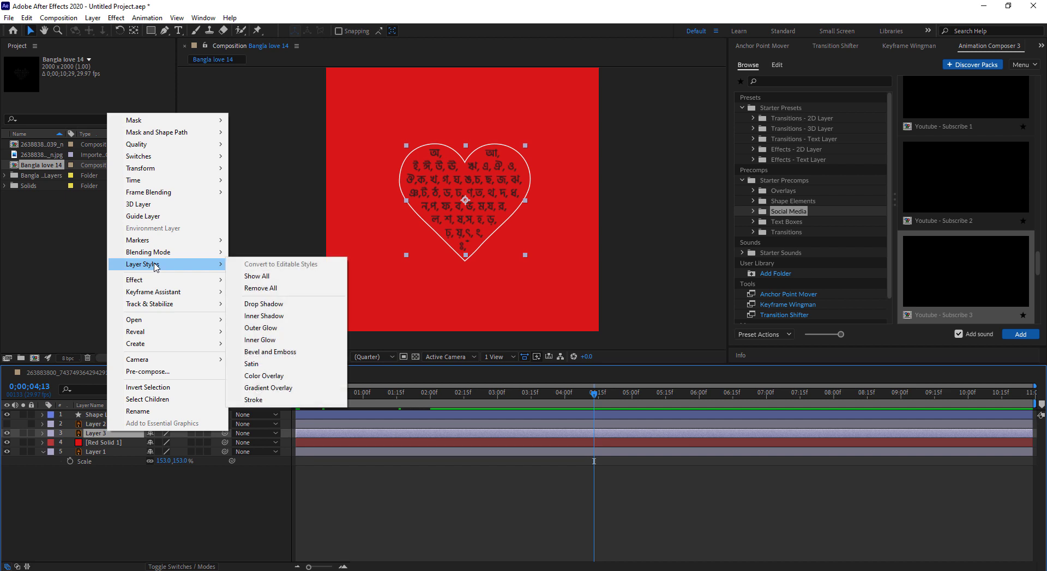
left_click(264, 376)
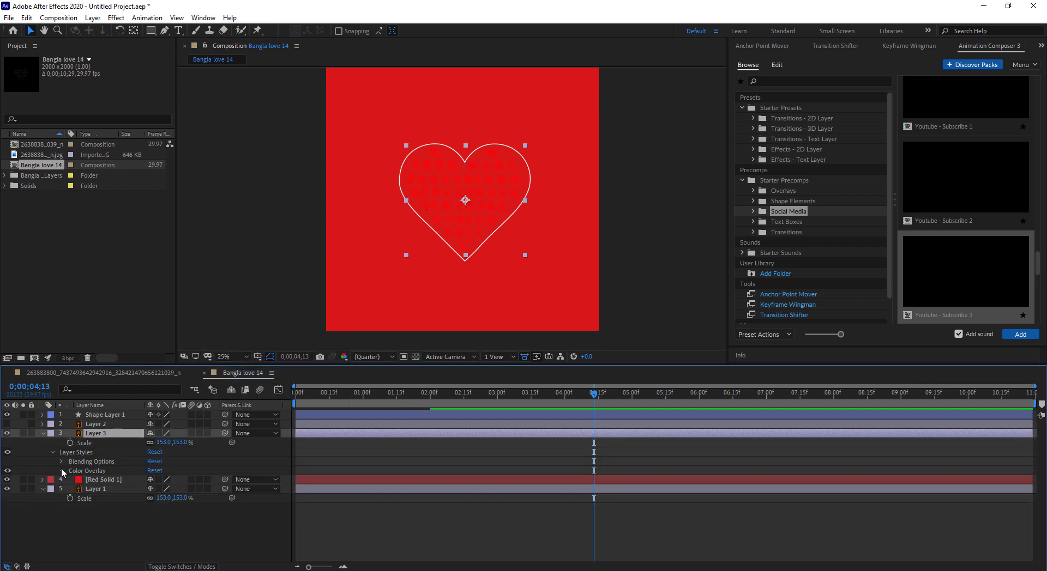
- Set the Color Overlay colour to white (FFFFFF)
left_click(62, 467)
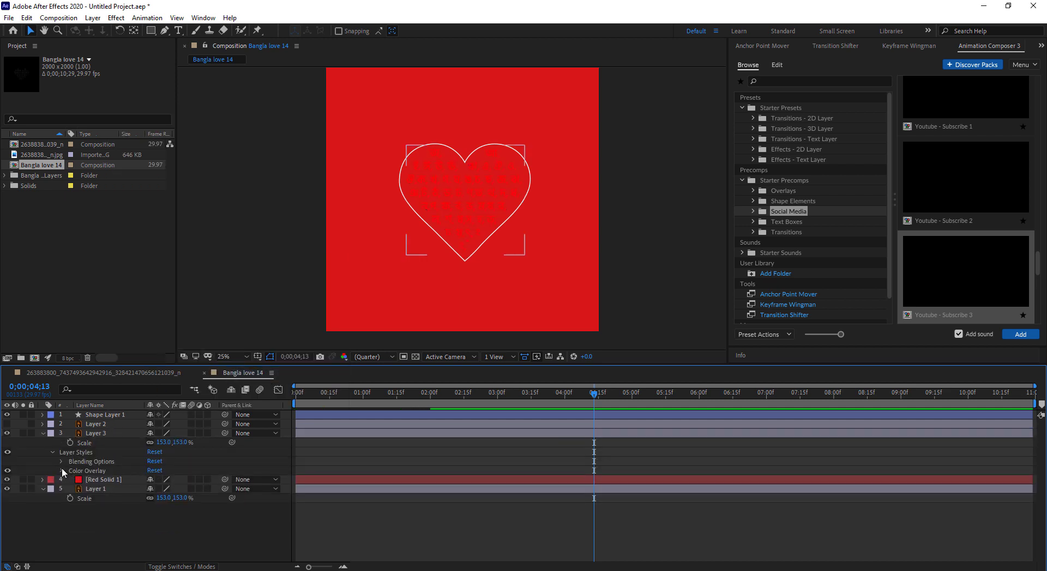
left_click(61, 468)
left_click(155, 489)
left_click(393, 223)
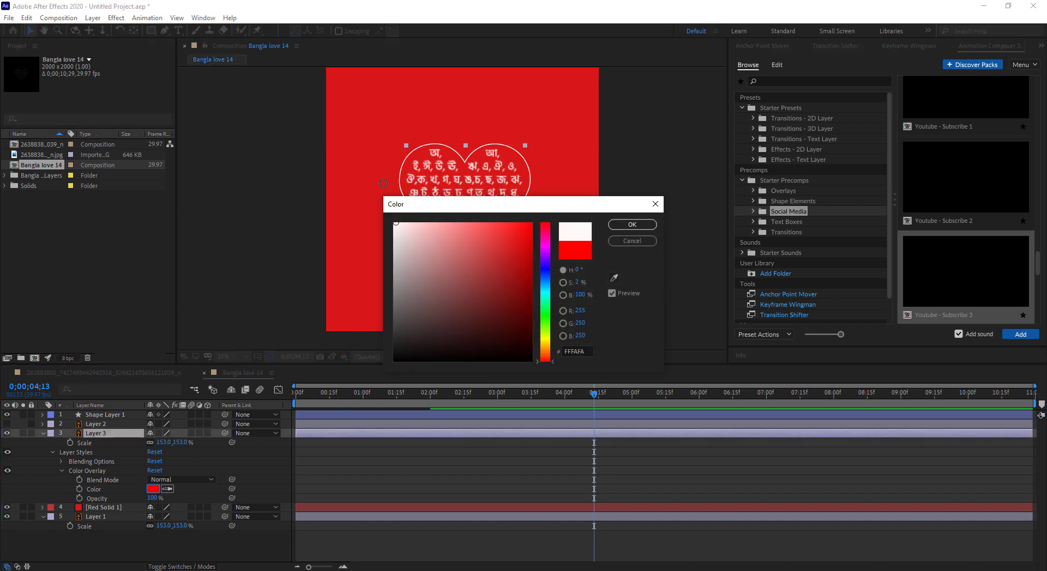
left_click(633, 225)
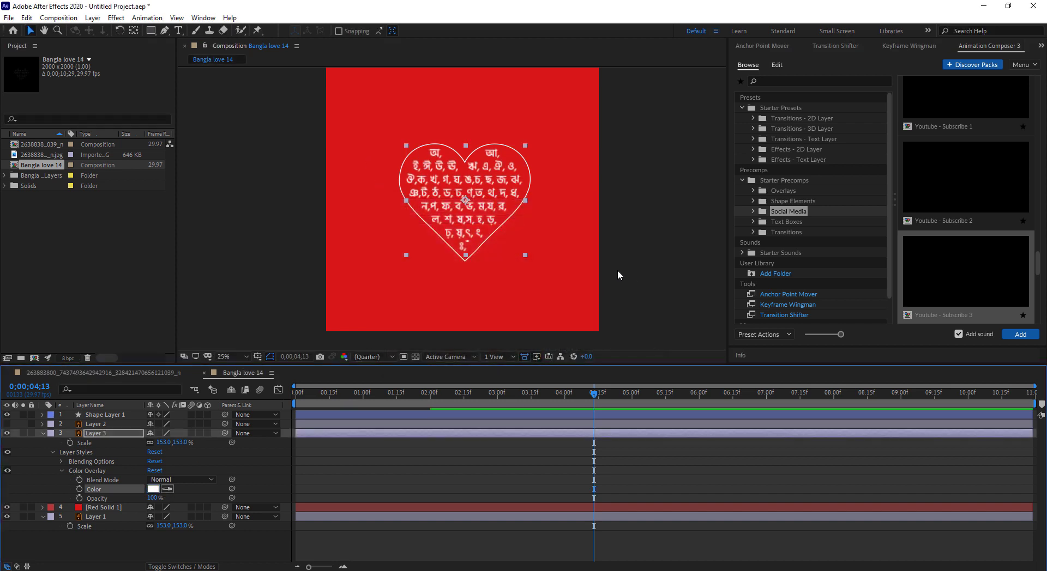
left_click(627, 259)
- Preview the animation from the start of the composition
left_click_drag(588, 390, 294, 392)
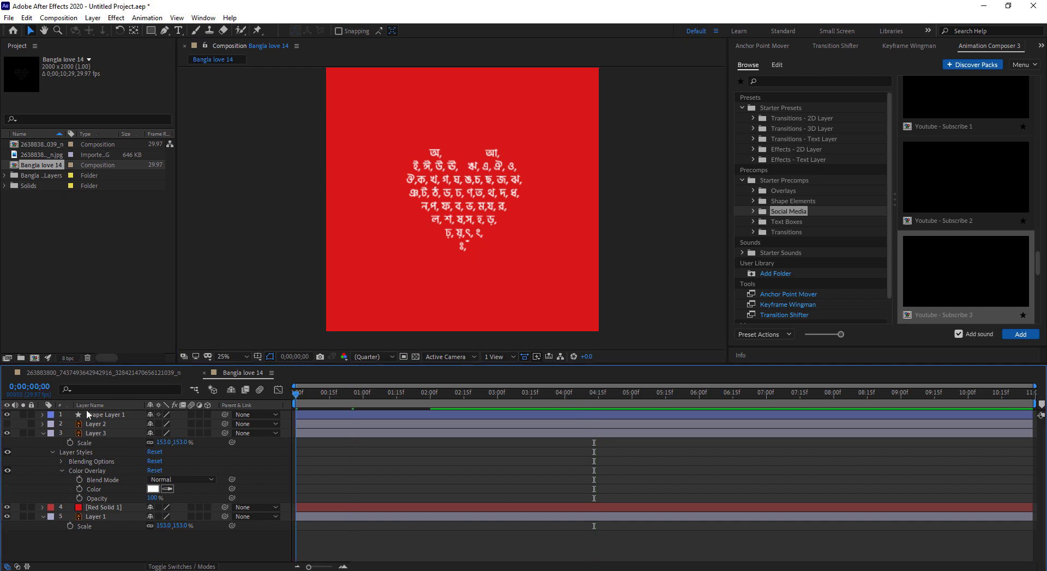
key("space")
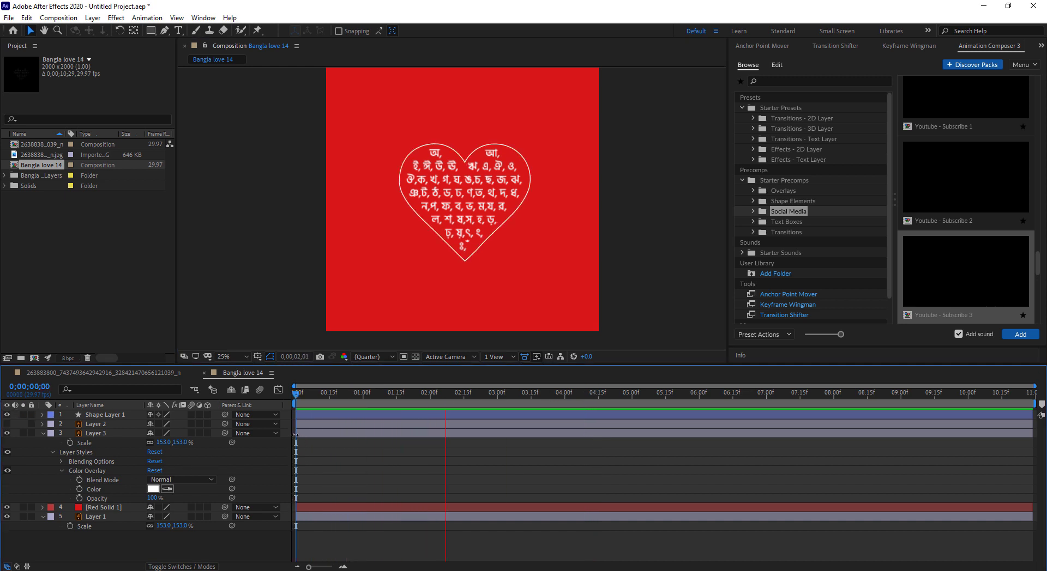
key("space")
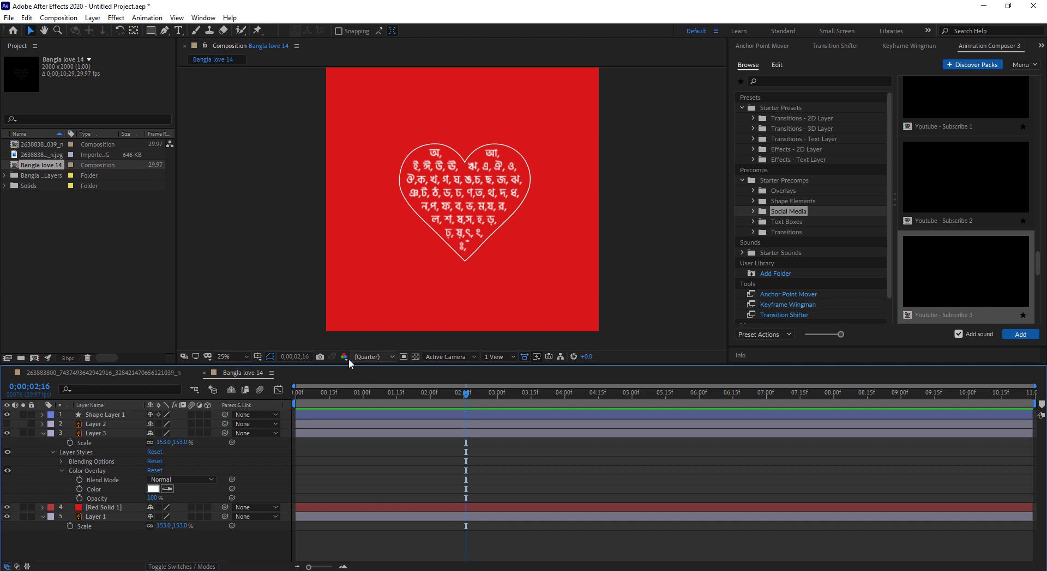
- Turn on the title/action safe guides and replay the heart animation to 0;00;02;05
left_click(260, 358)
left_click(295, 369)
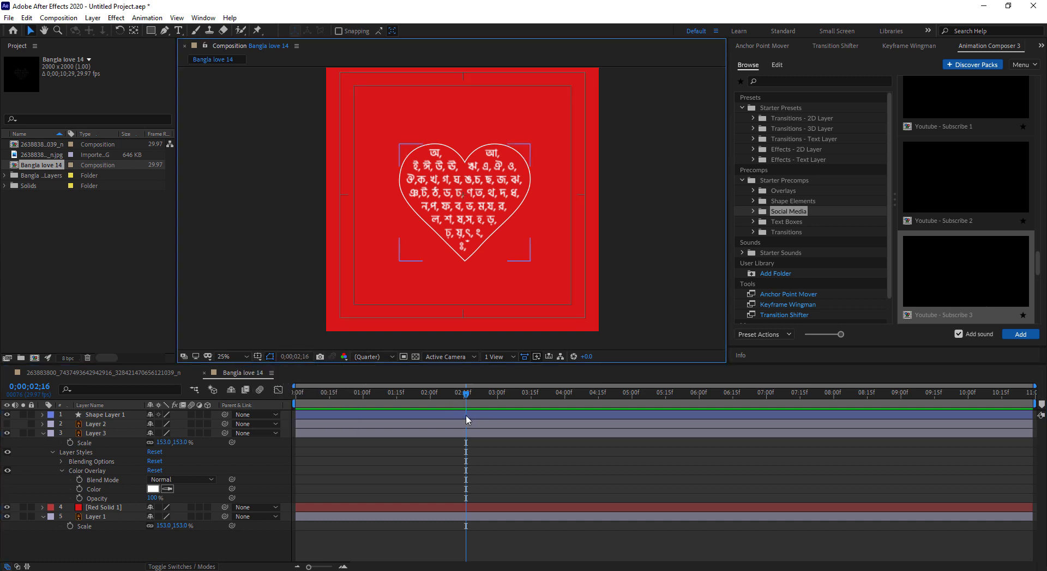
left_click(139, 381)
key("Home")
key("space")
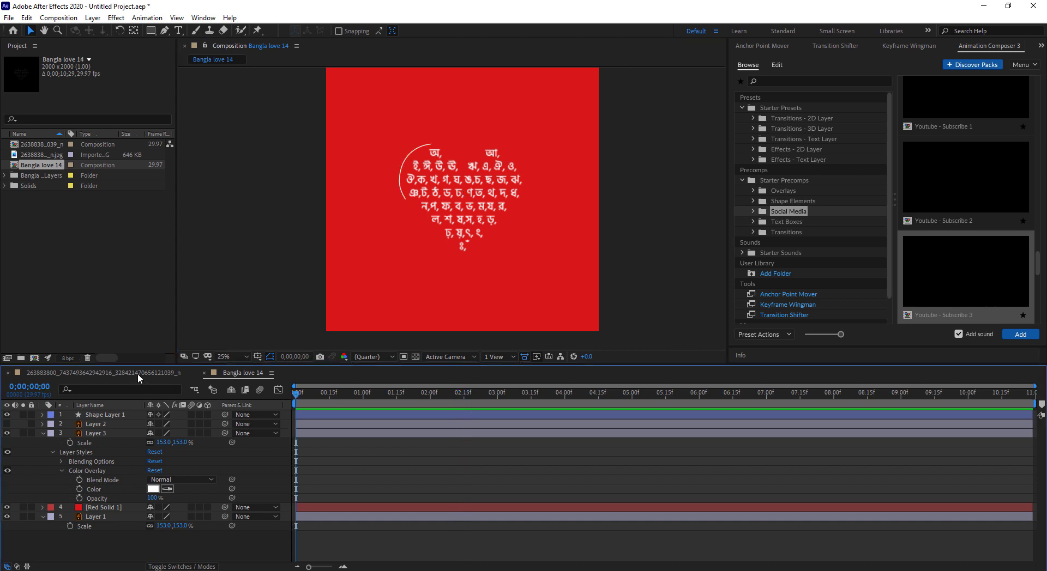
key("space")
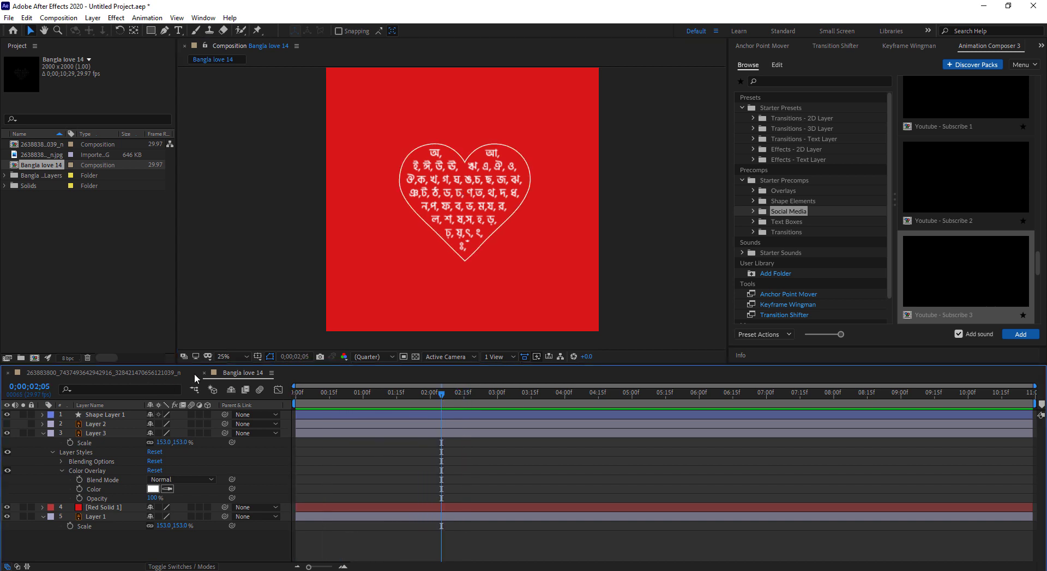
- Collapse Layer 3's properties and select Red Solid 1
left_click(42, 434)
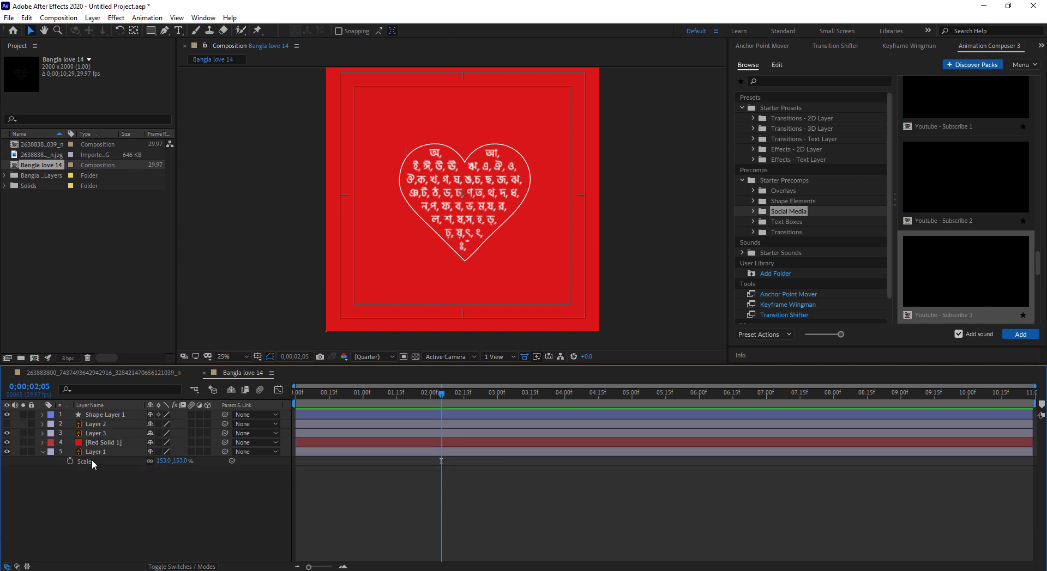
left_click(113, 435)
left_click(121, 441)
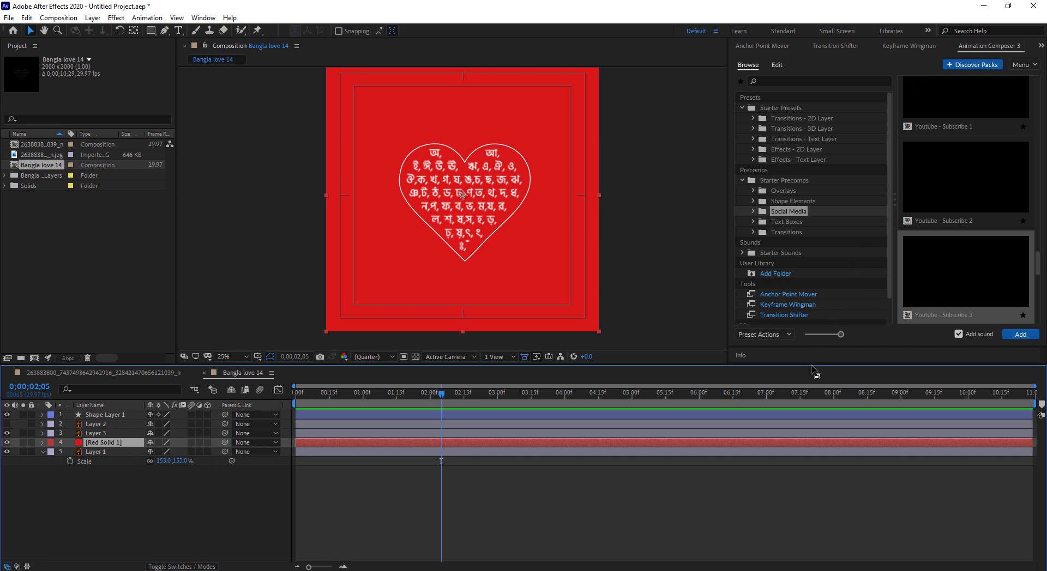
left_click_drag(807, 364, 796, 470)
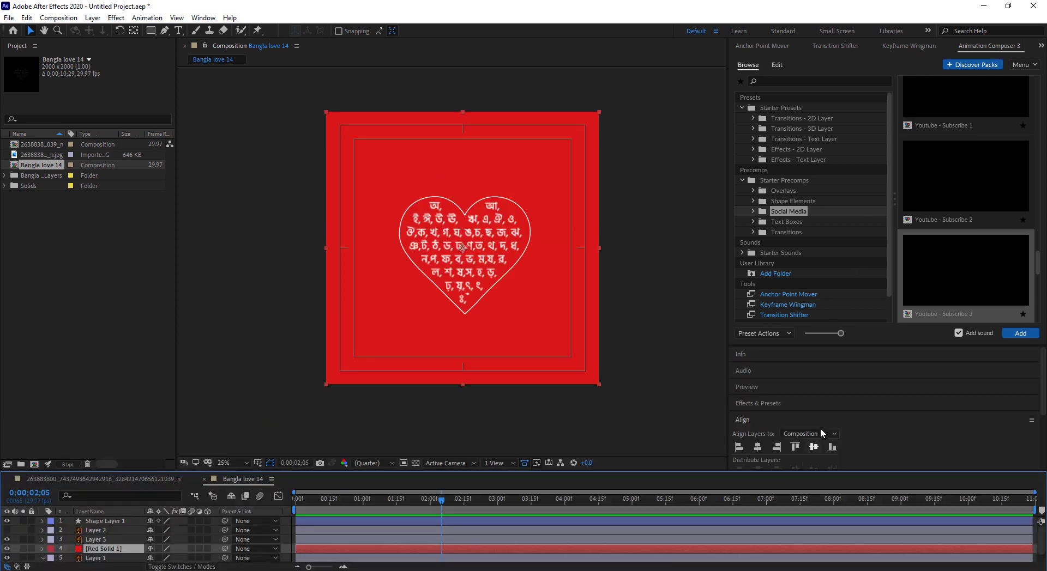
left_click(812, 394)
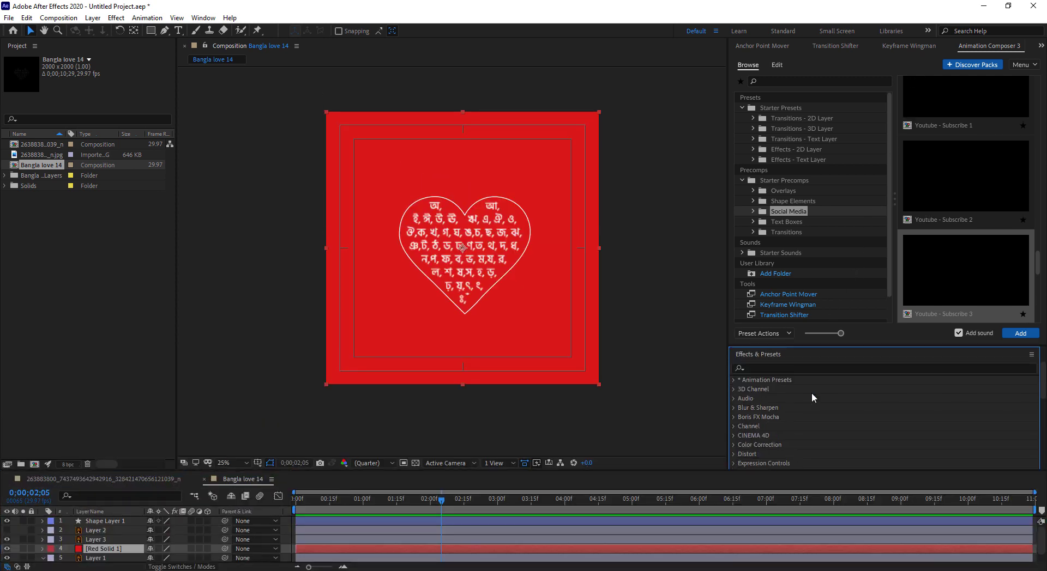
left_click(787, 369)
type("gra")
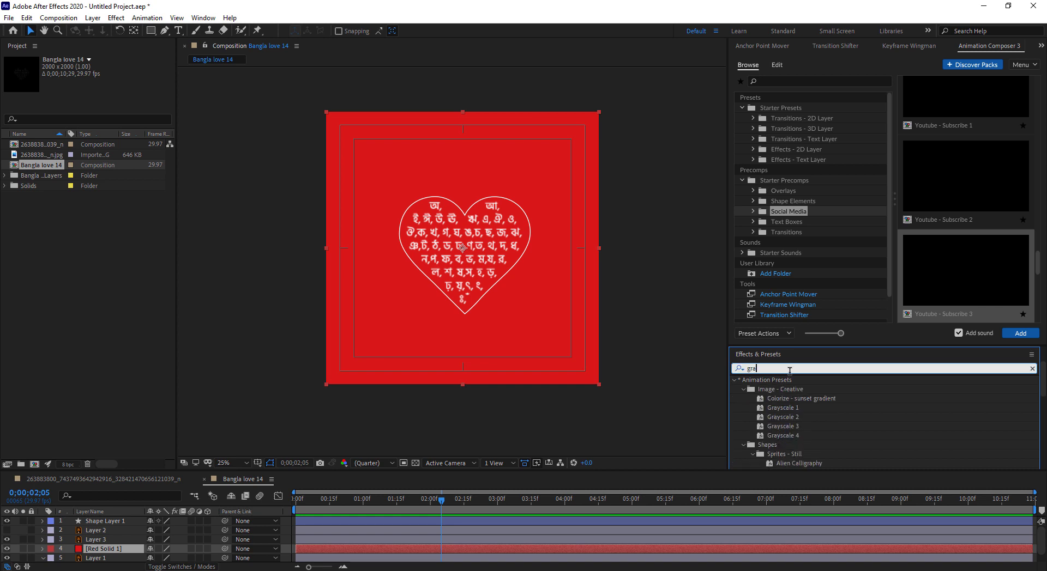
type("d")
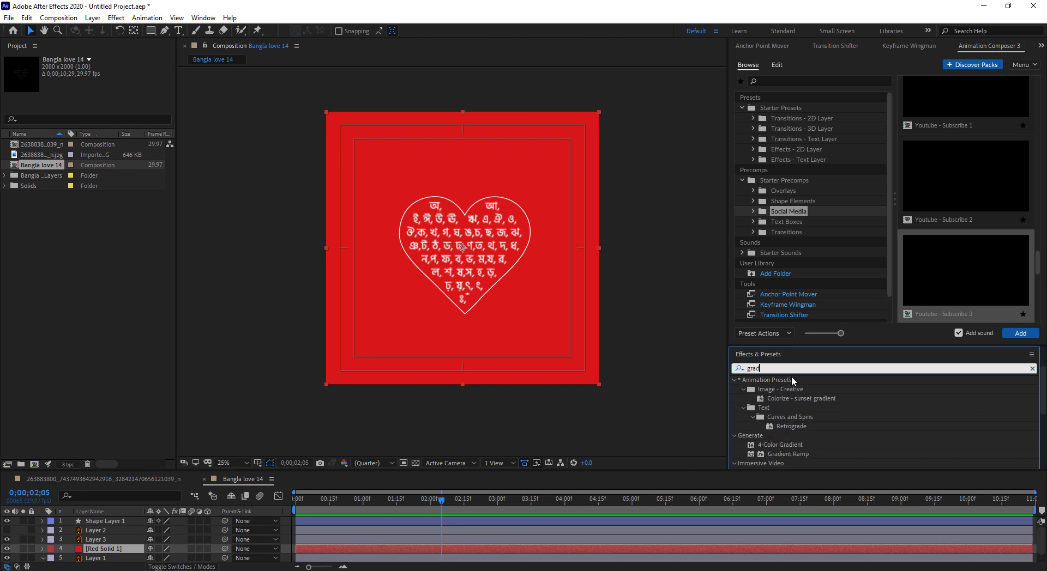
type("i")
scroll(809, 426, "down", 1)
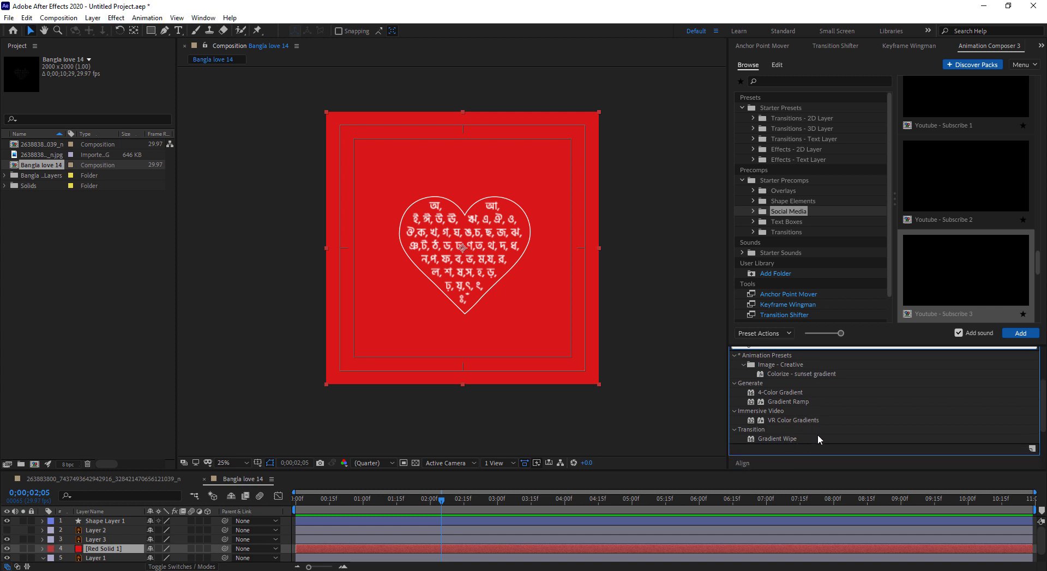
scroll(822, 407, "up", 1)
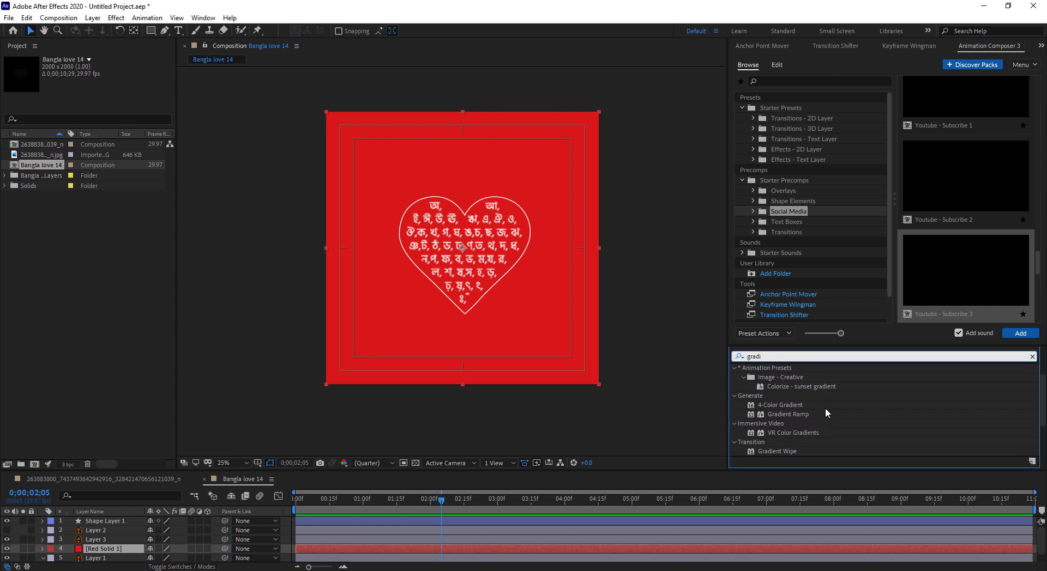
scroll(826, 418, "down", 1)
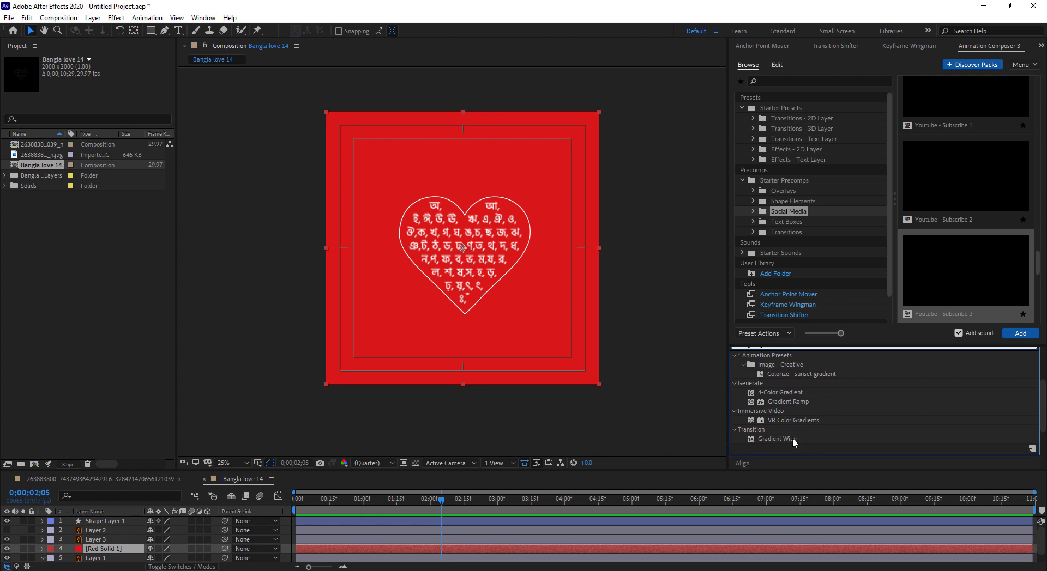
mouse_move(774, 438)
left_mouse_down()
mouse_move(731, 455)
mouse_move(122, 543)
left_mouse_up()
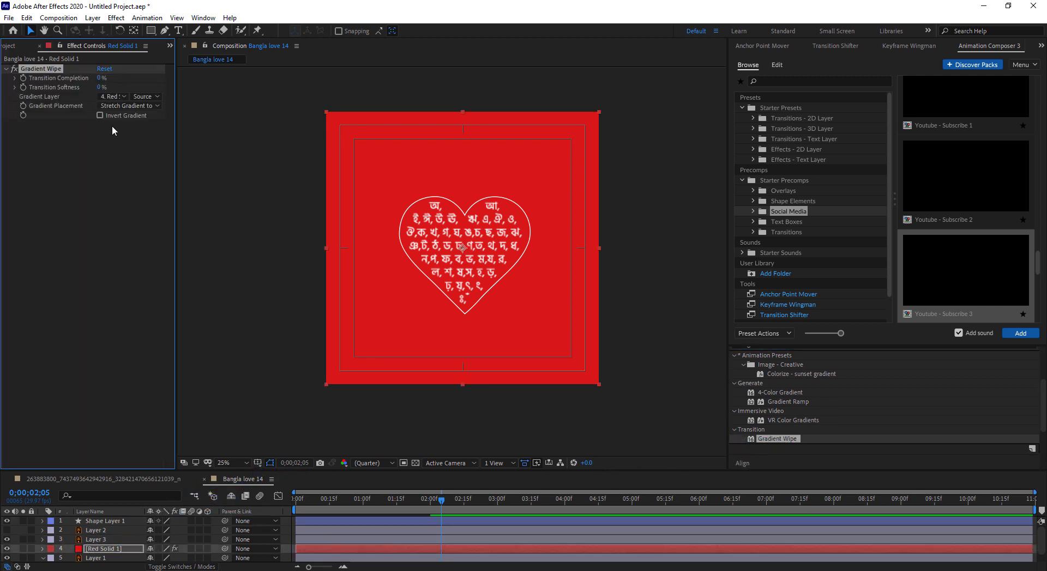
scroll(810, 370, "up", 3)
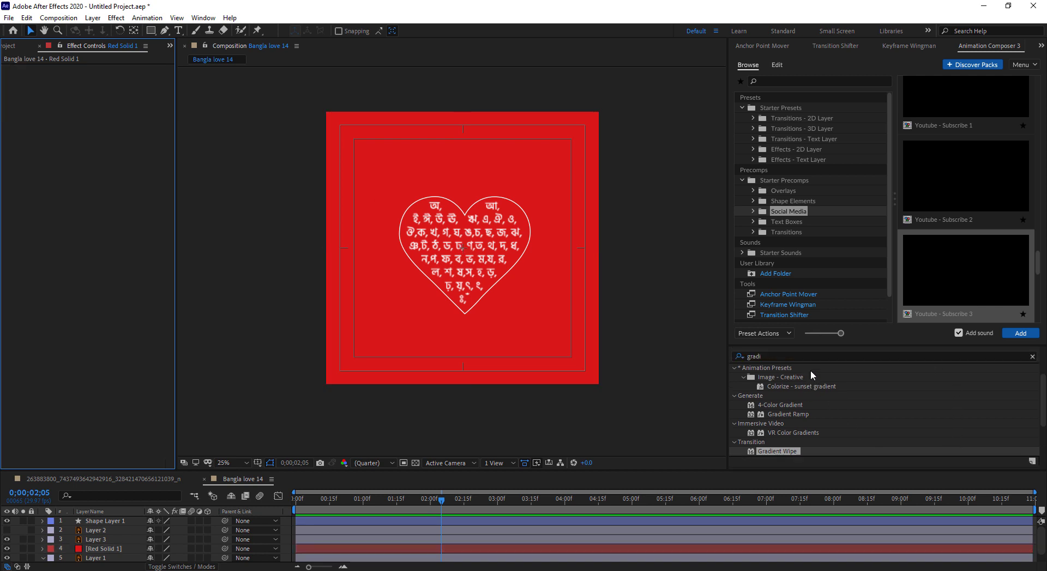
left_click(798, 381)
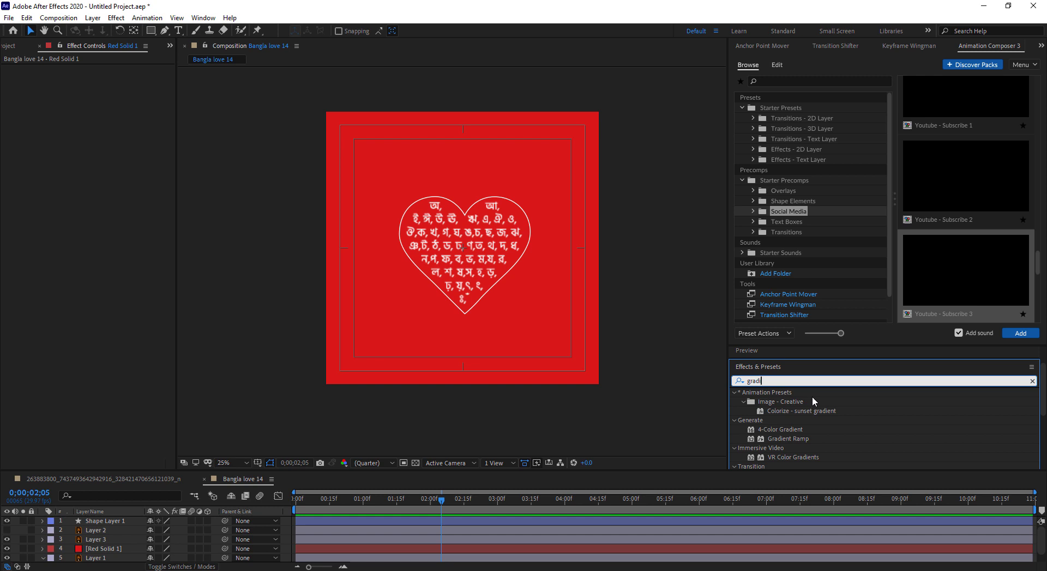
type("ent")
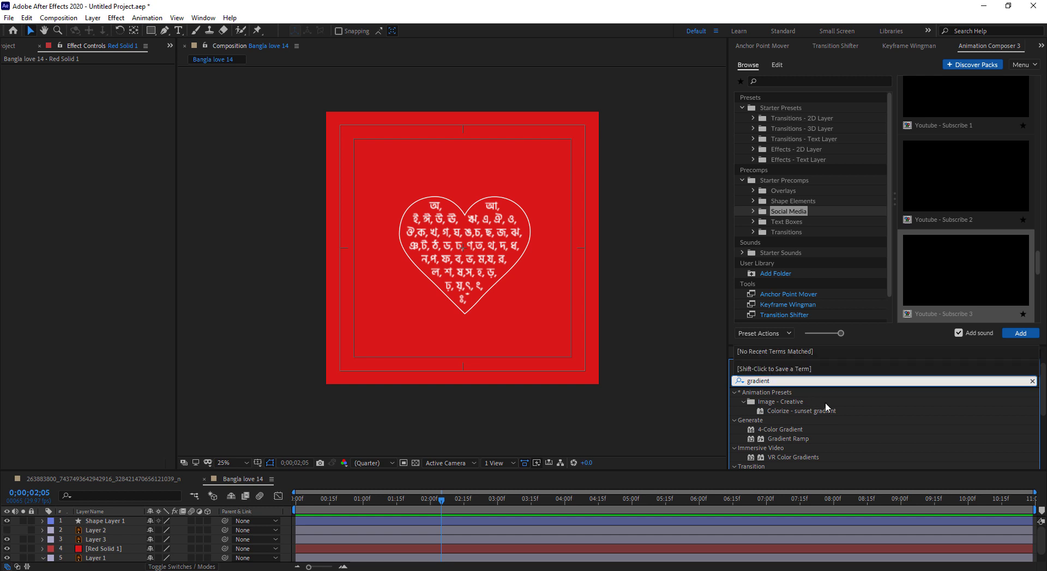
scroll(865, 428, "down", 2)
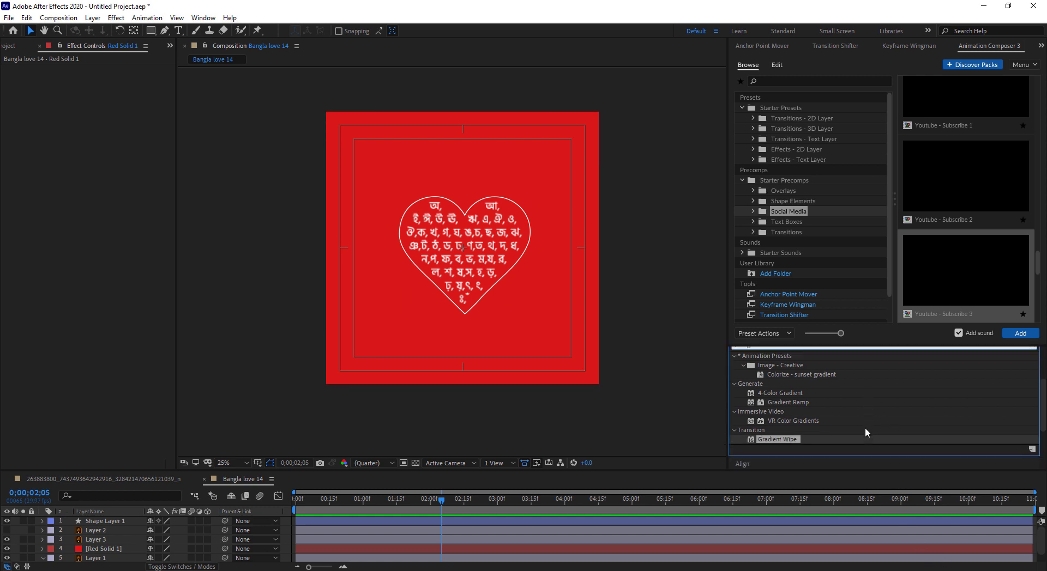
scroll(851, 417, "down", 2)
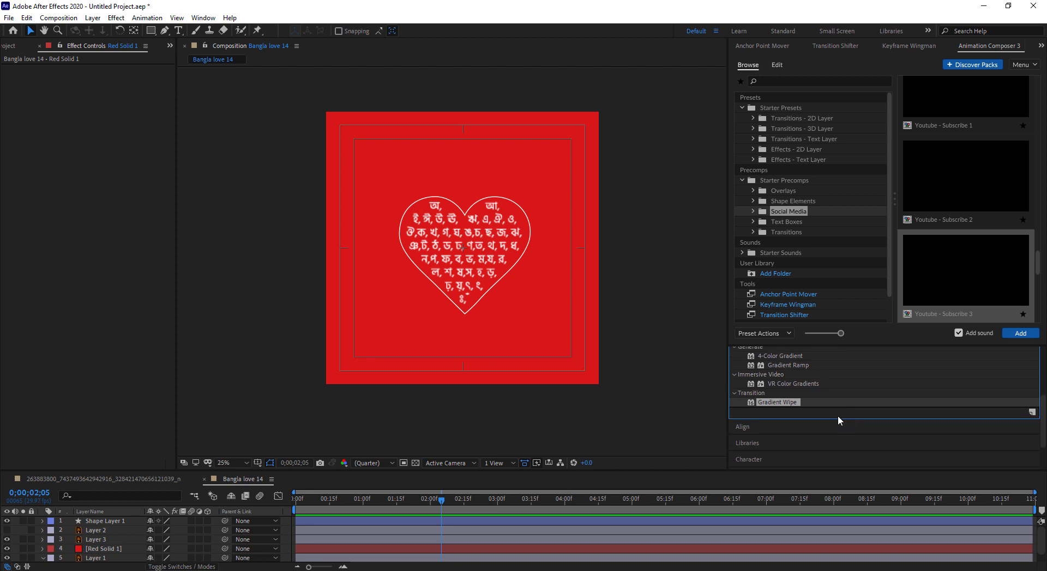
scroll(838, 415, "up", 1)
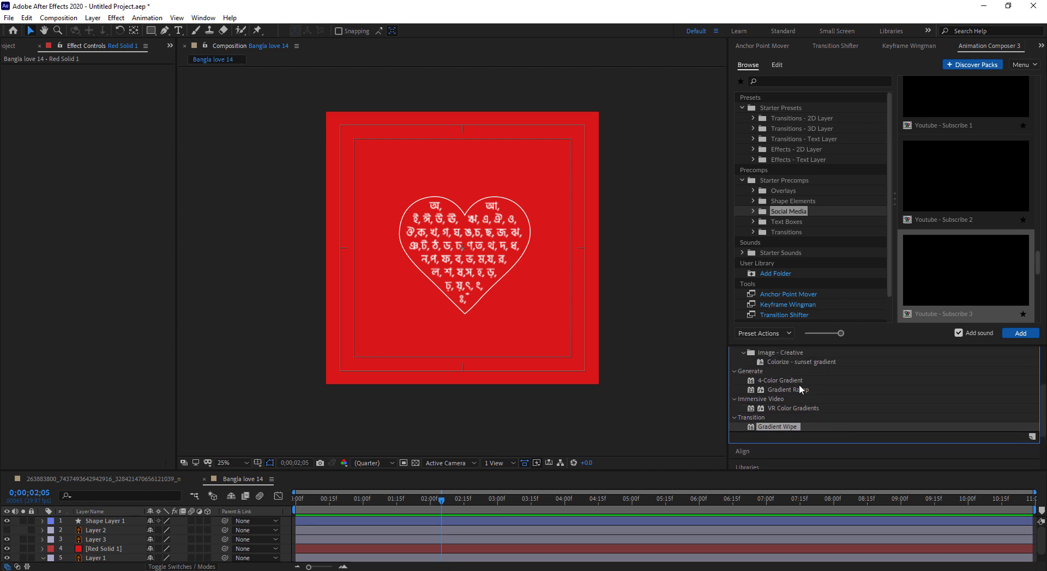
scroll(802, 410, "up", 1)
scroll(801, 410, "up", 1)
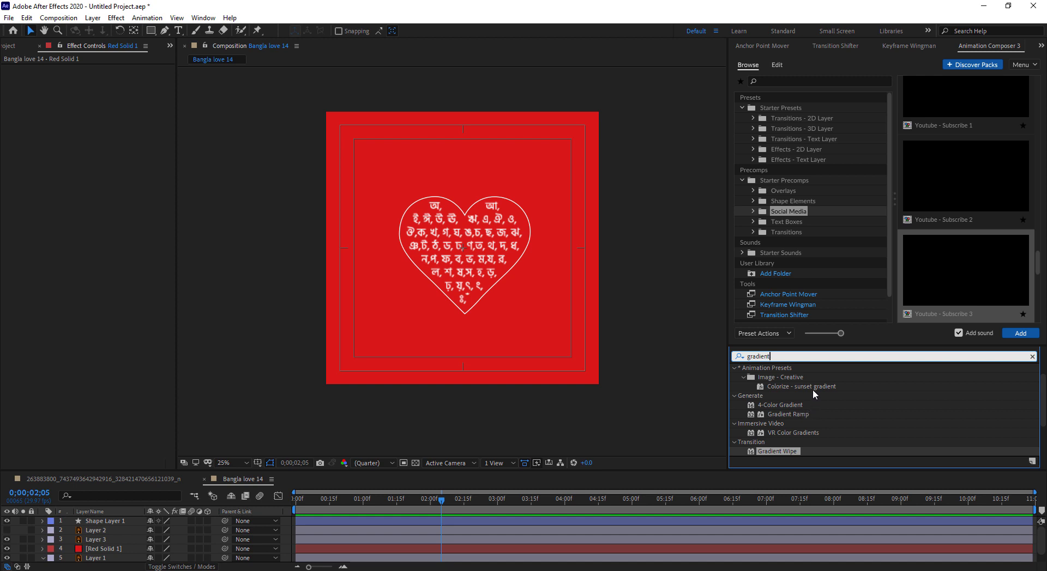
left_click(812, 388)
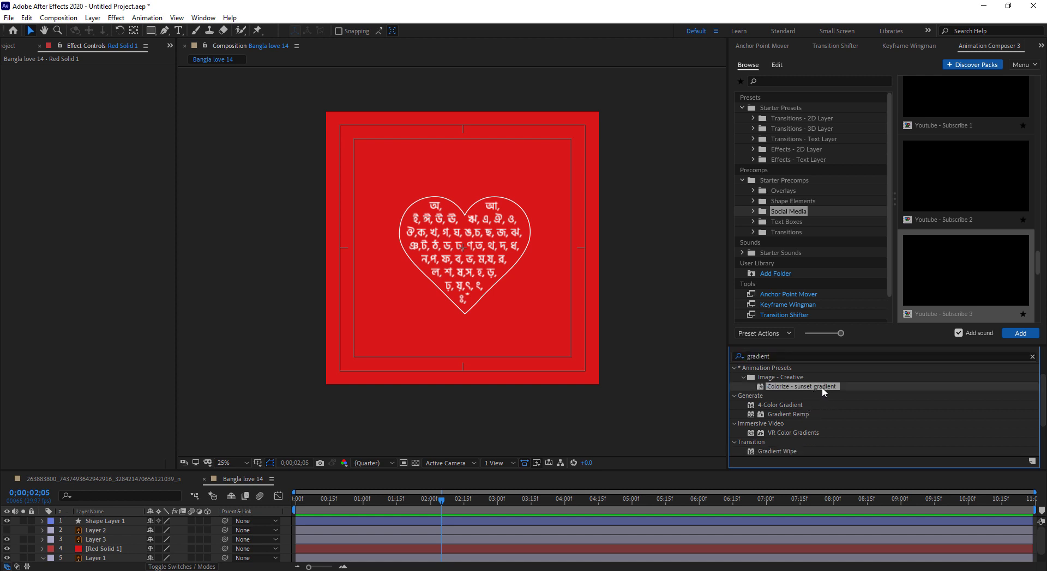
left_click_drag(812, 387, 124, 539)
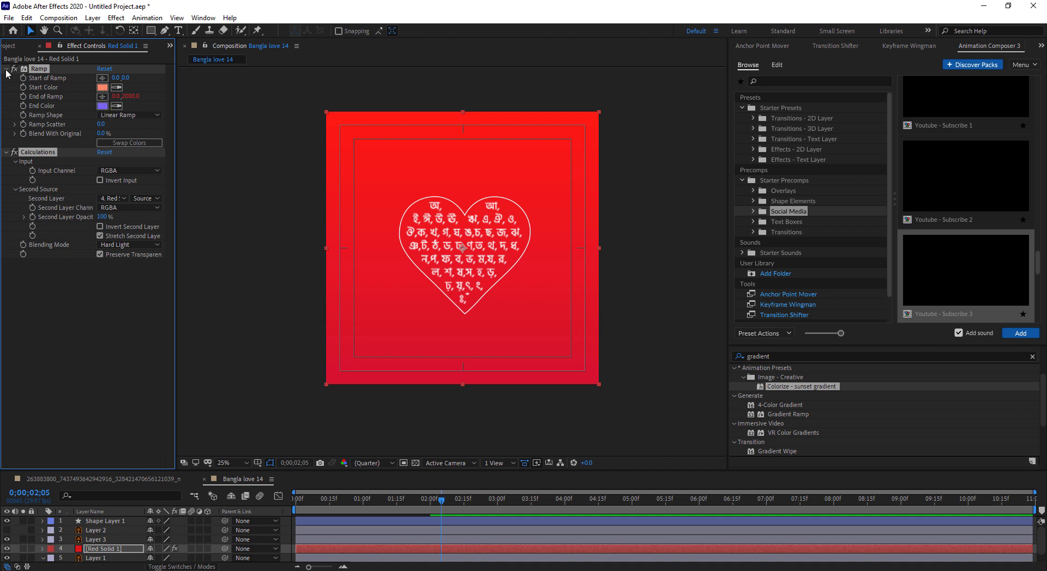
left_click(65, 71)
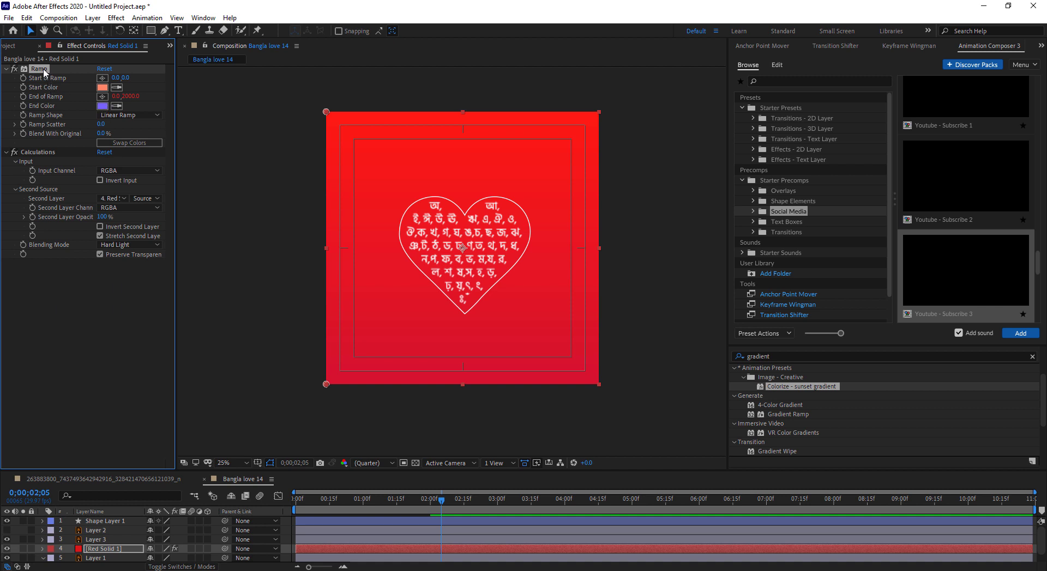
key("Delete")
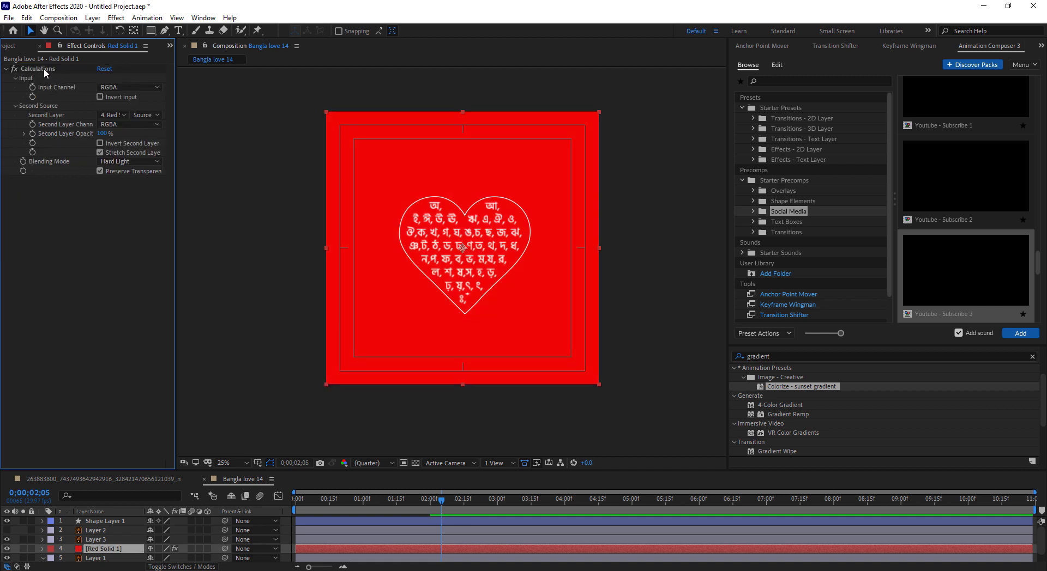
left_click(44, 68)
key("Delete")
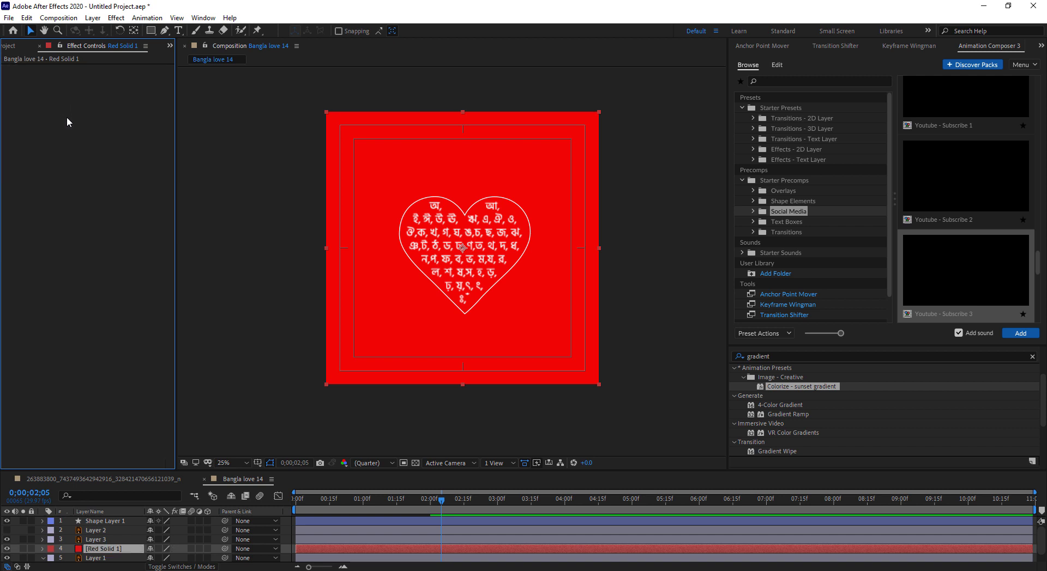
- Add a Gradient Overlay layer style to Red Solid 1
left_click(96, 548)
right_click(103, 542)
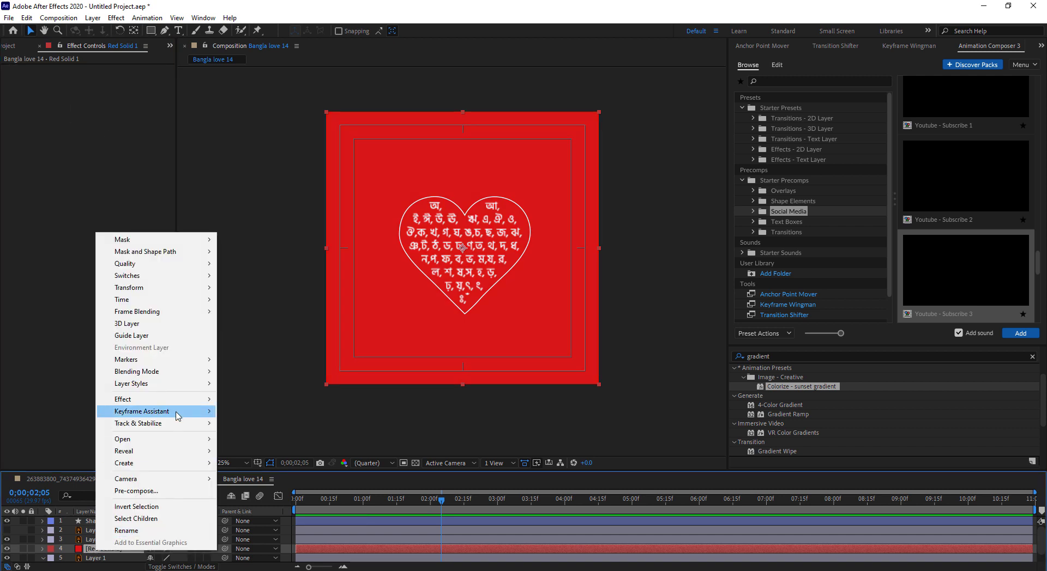
mouse_move(164, 397)
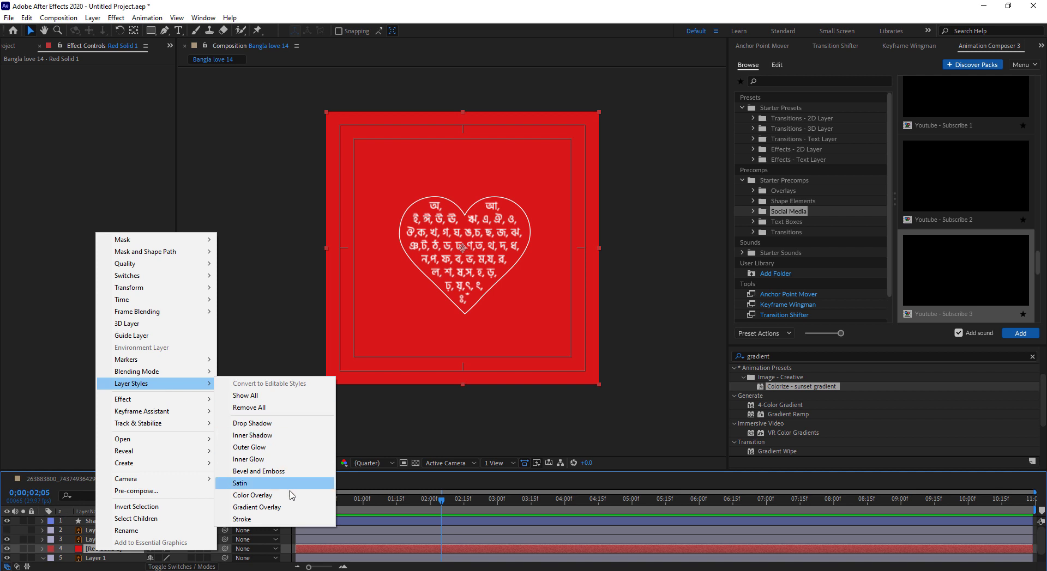
left_click(287, 508)
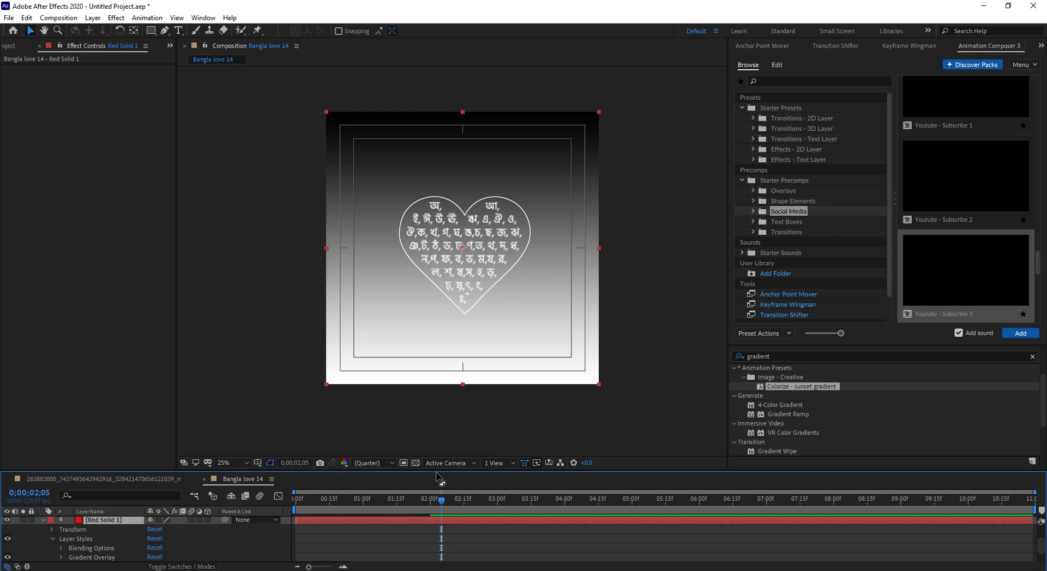
- Set the Gradient Overlay style to Radial
left_click_drag(436, 473, 436, 376)
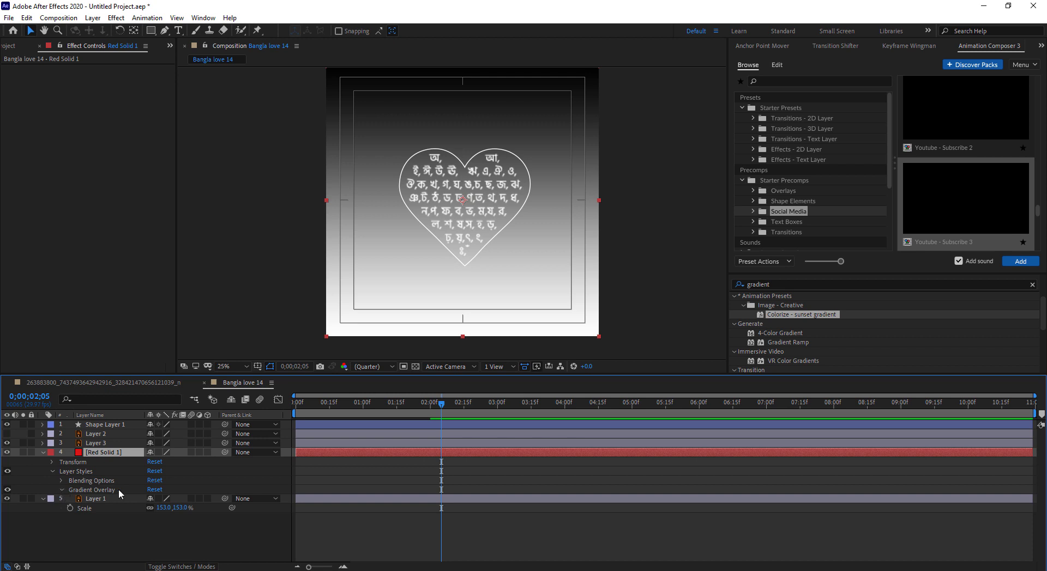
left_click(182, 474)
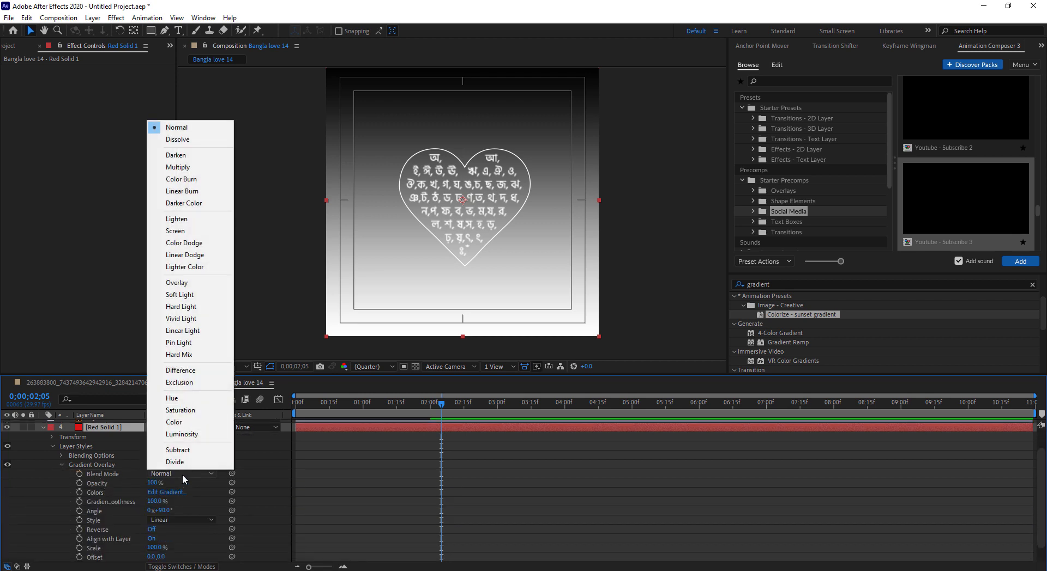
left_click(182, 519)
left_click(182, 474)
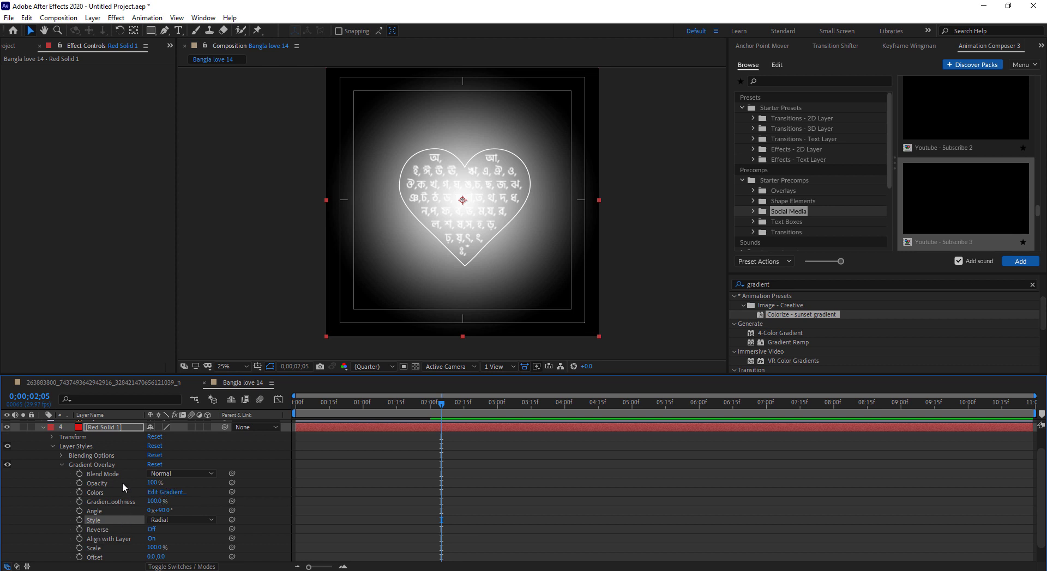
scroll(122, 482, "down", 1)
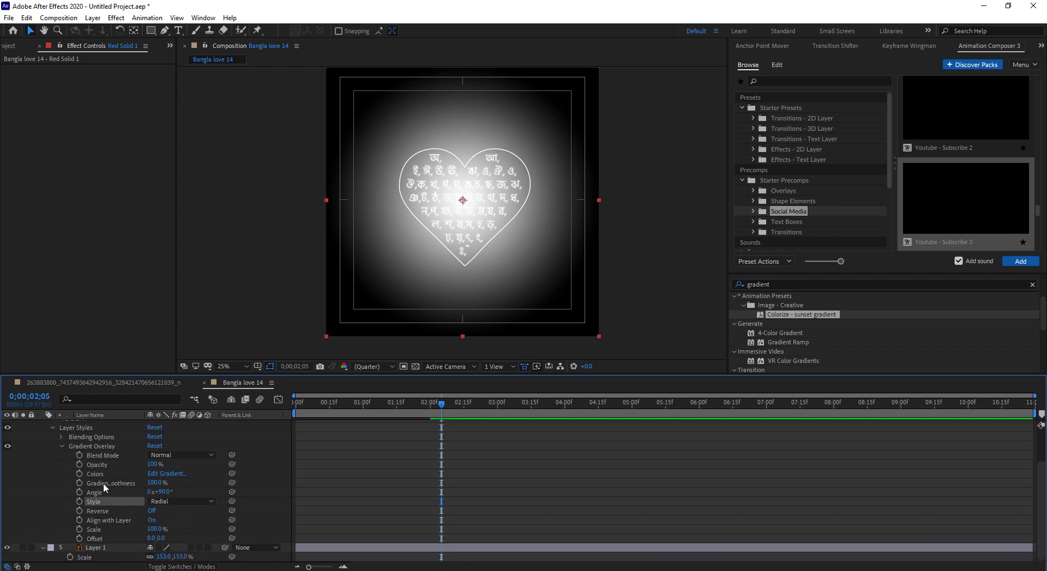
- In the gradient editor, set the centre stop to bright red and the outer stop to dark red (760000)
left_click(179, 475)
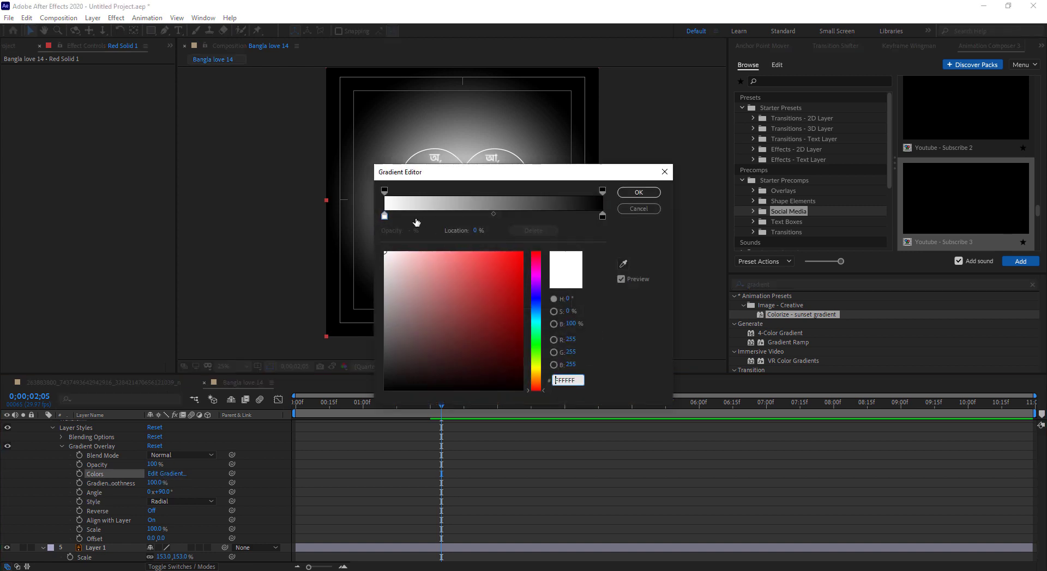
left_click(385, 216)
mouse_move(493, 263)
left_mouse_down()
mouse_move(480, 246)
mouse_move(502, 275)
left_mouse_up()
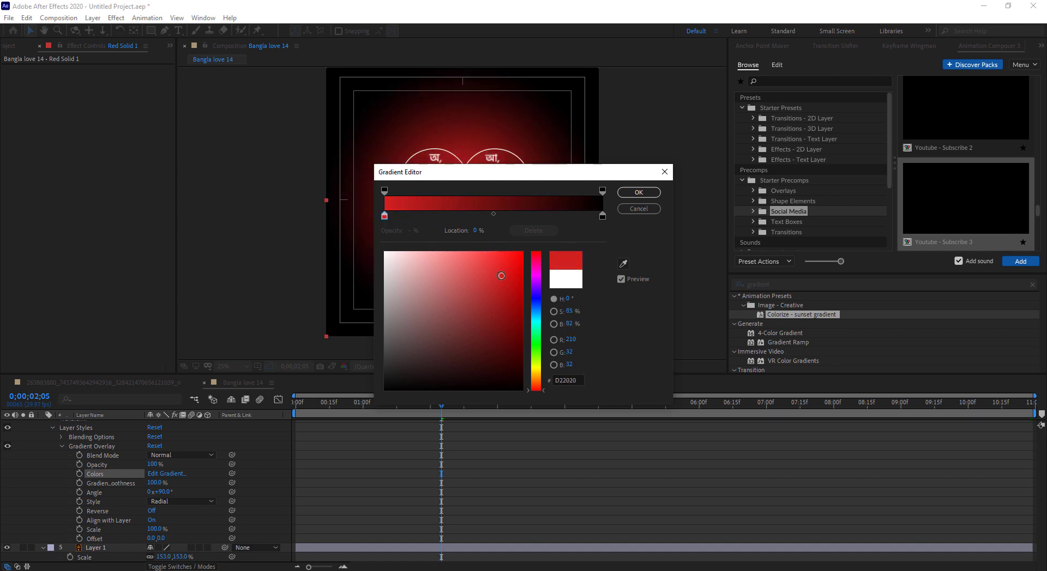
left_click(603, 217)
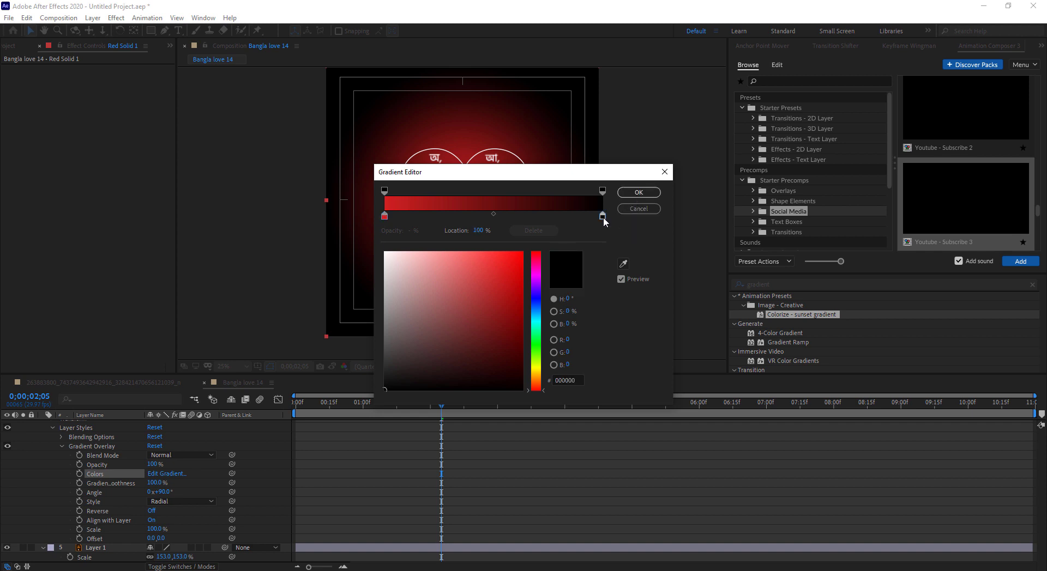
left_click_drag(519, 302, 540, 323)
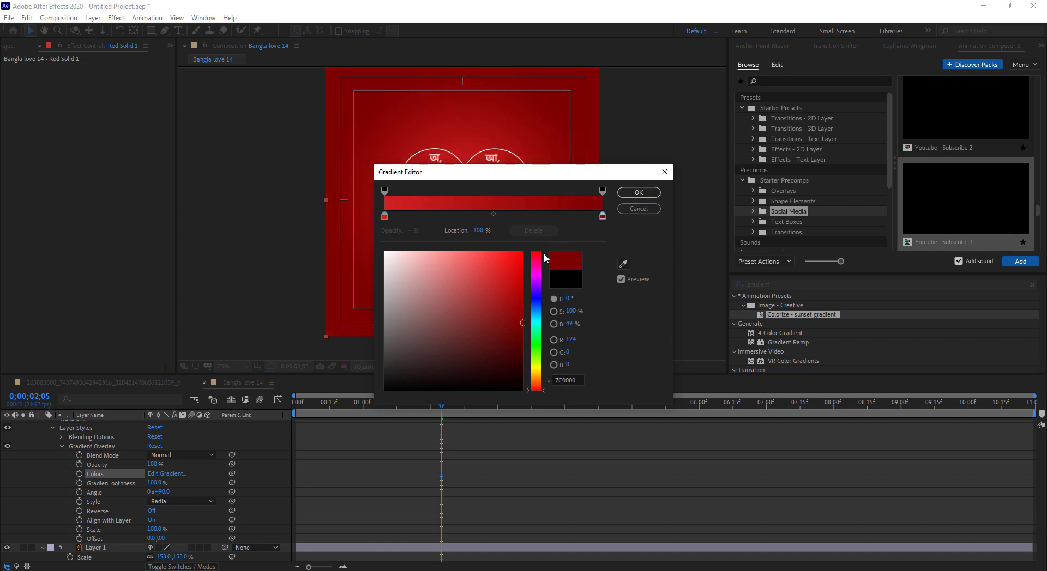
- Fine-tune the gradient midpoint to about 63% and darken the outer red slightly, then confirm
left_click_drag(494, 216, 523, 215)
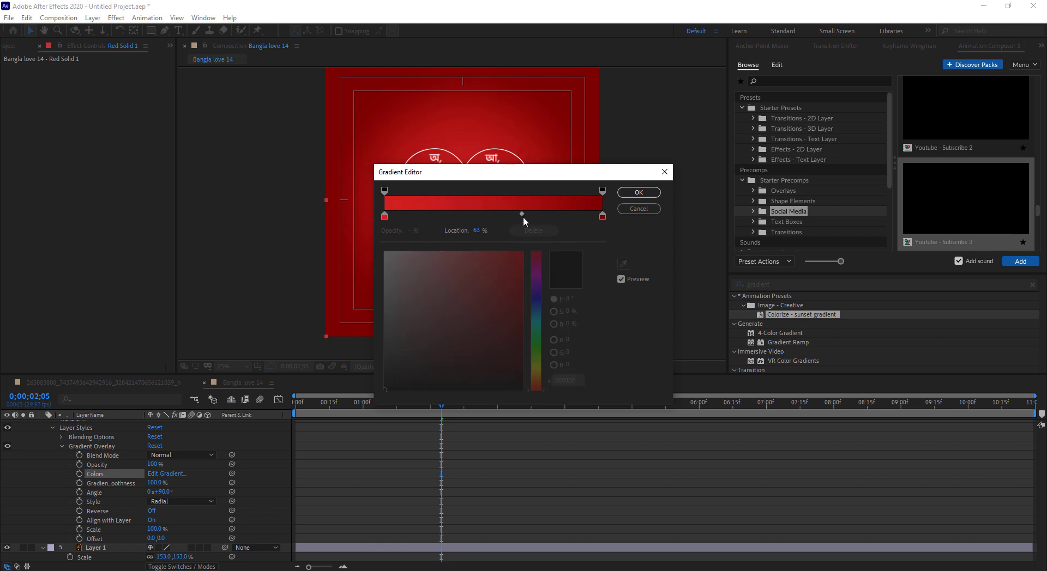
mouse_move(518, 172)
left_mouse_down()
mouse_move(155, 168)
mouse_move(178, 168)
left_mouse_up()
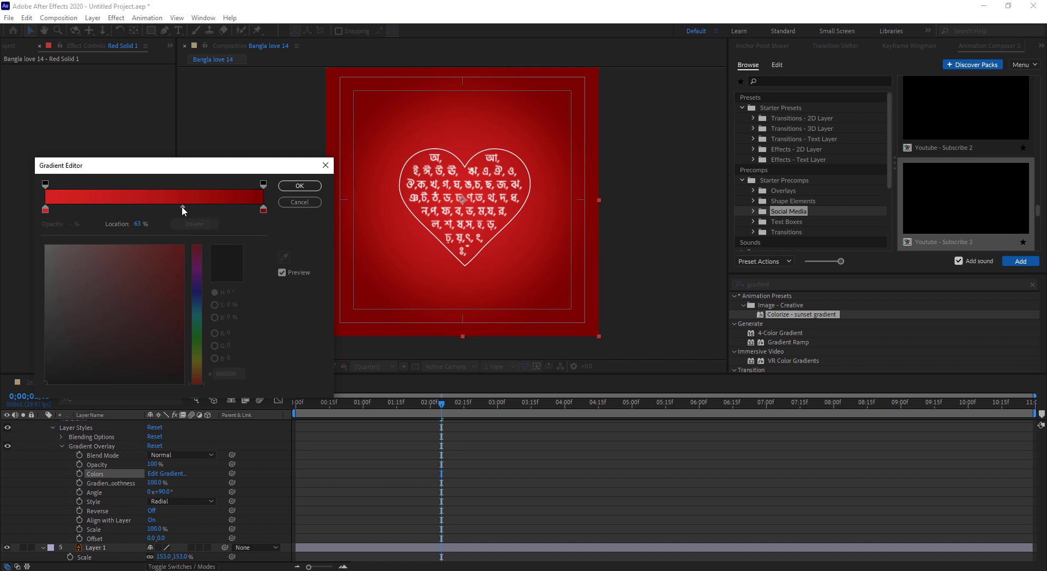
left_click_drag(183, 207, 191, 207)
left_click(263, 210)
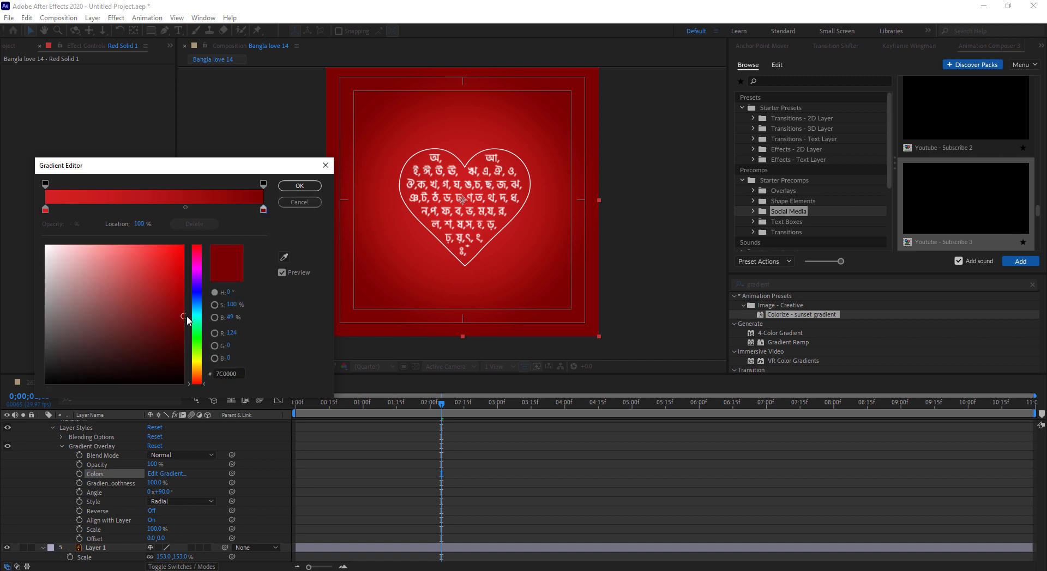
left_click_drag(183, 316, 184, 319)
left_click_drag(186, 208, 180, 208)
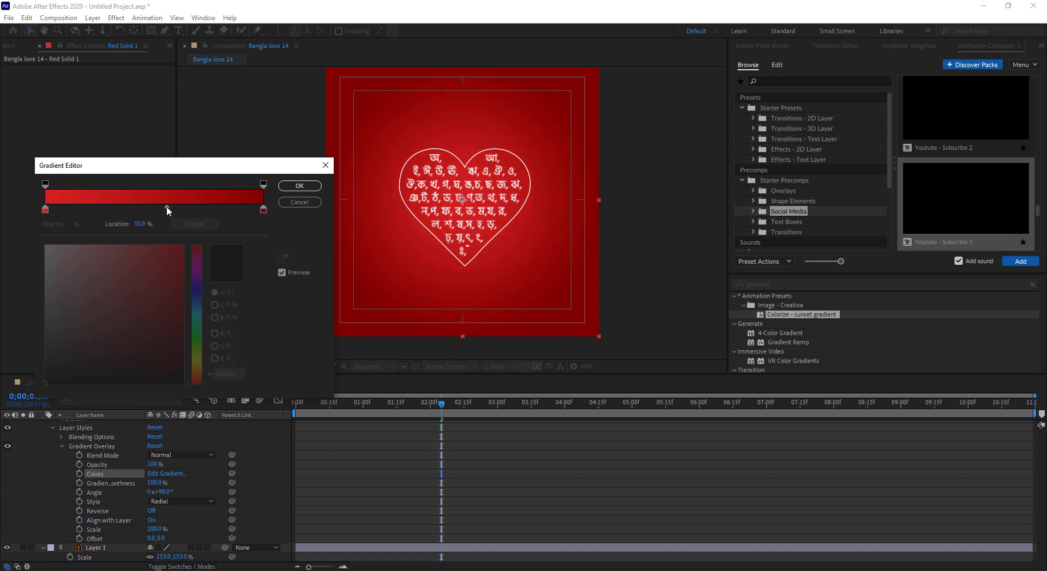
left_click(294, 185)
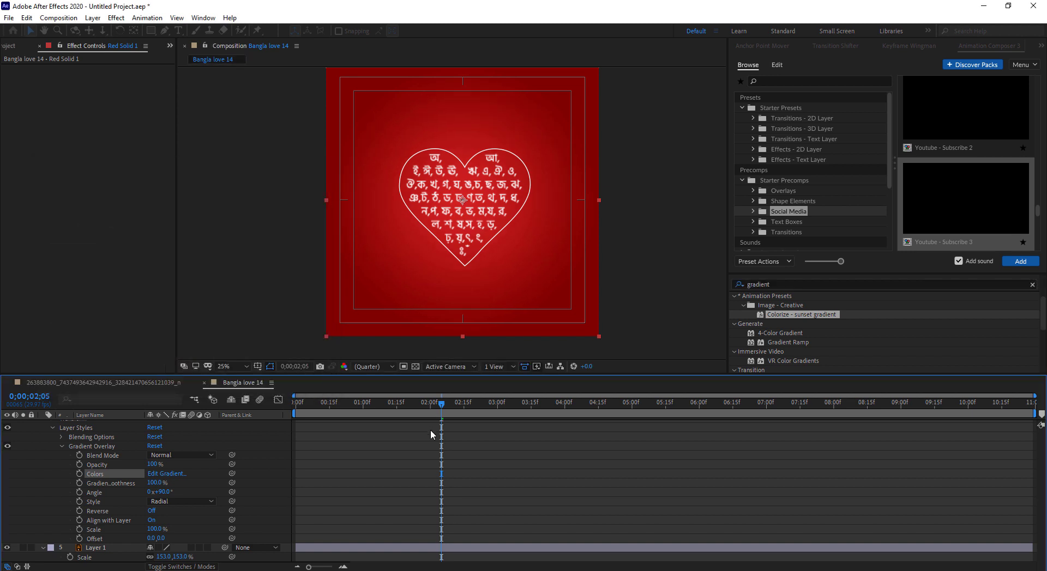
- Preview the animation and collapse the red solid's layer style properties, returning to the start
left_click_drag(442, 403, 181, 417)
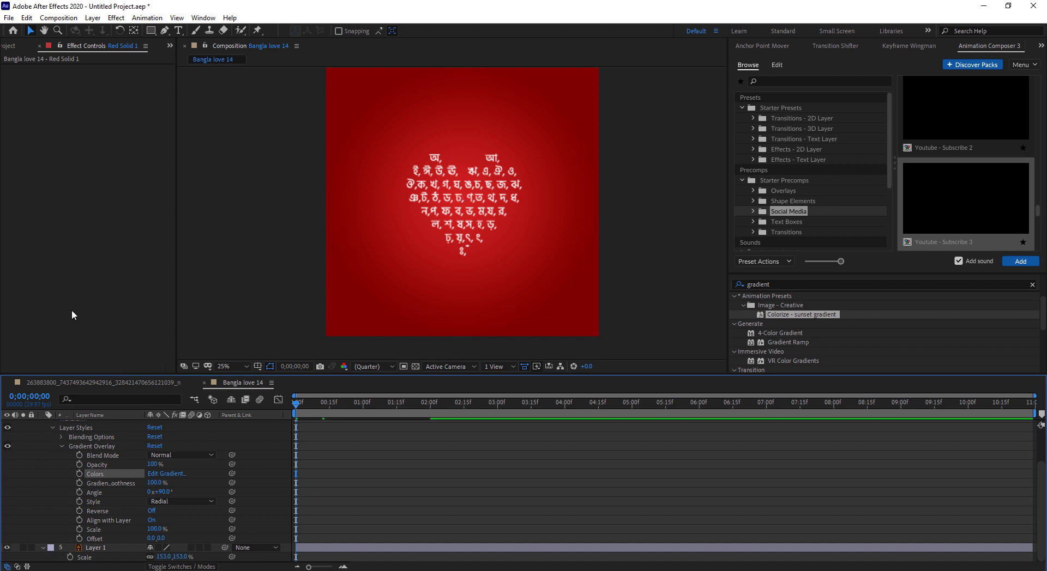
key("space")
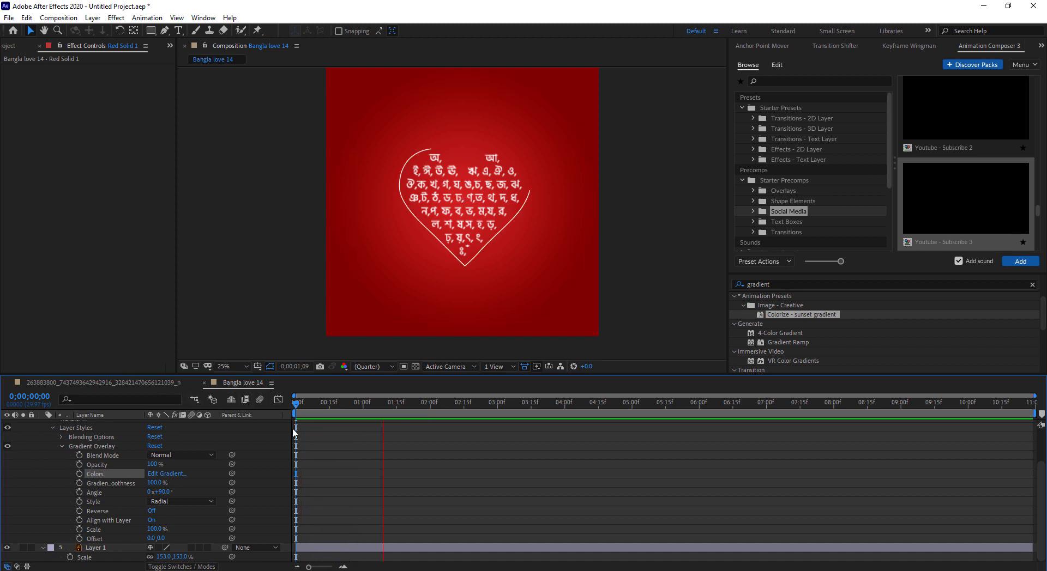
scroll(69, 459, "up", 2)
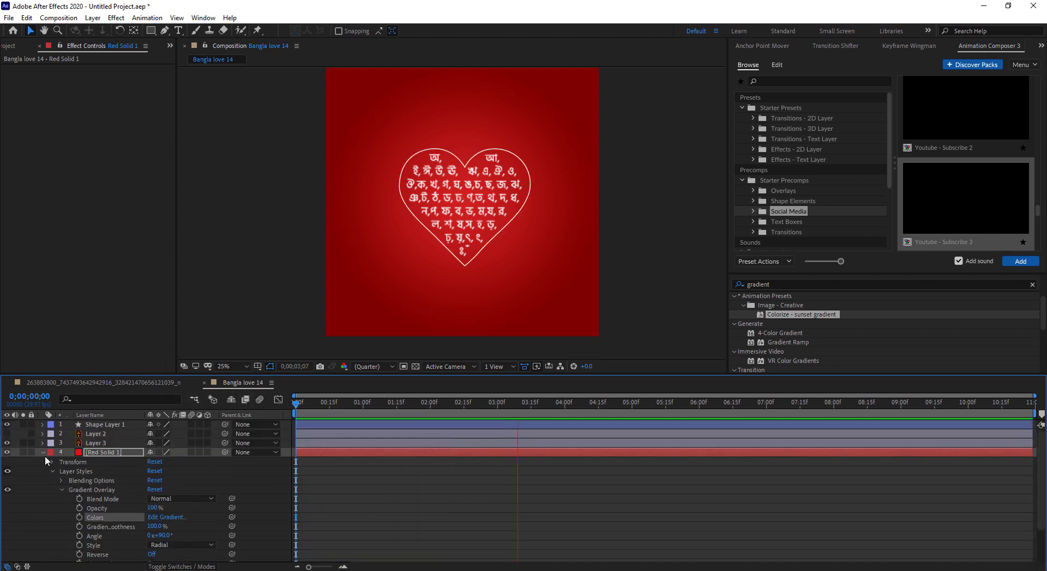
left_click(43, 452)
key("space")
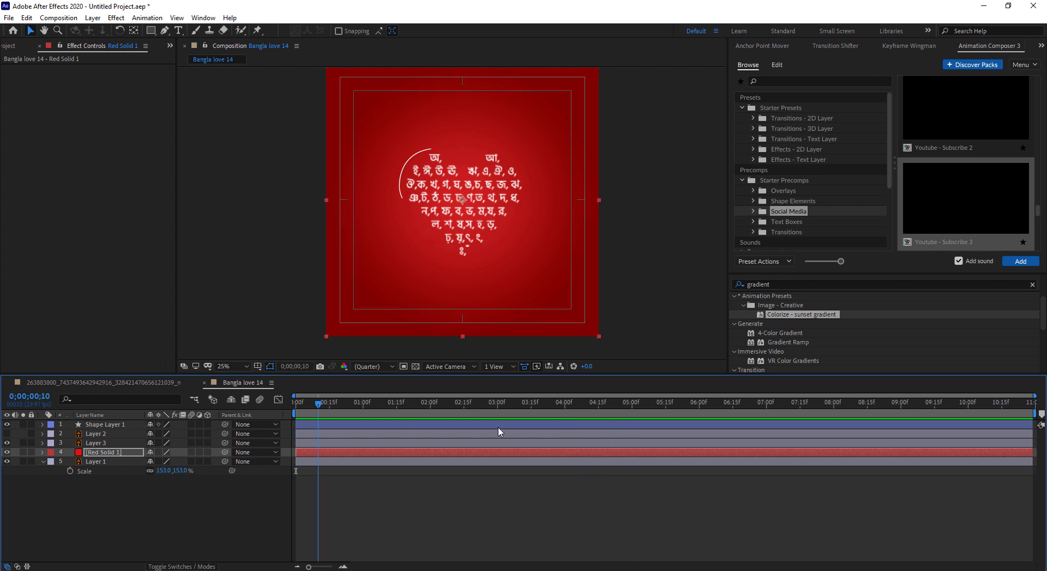
key("Home")
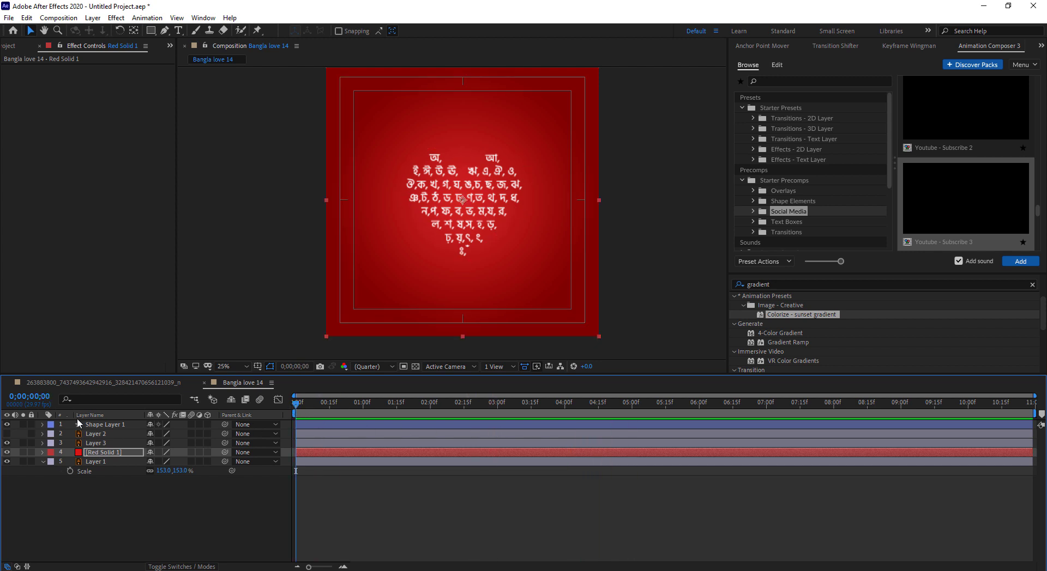
- Check the Bangla letters layer by toggling its visibility, then preview and scrub to 2;20
left_click(96, 434)
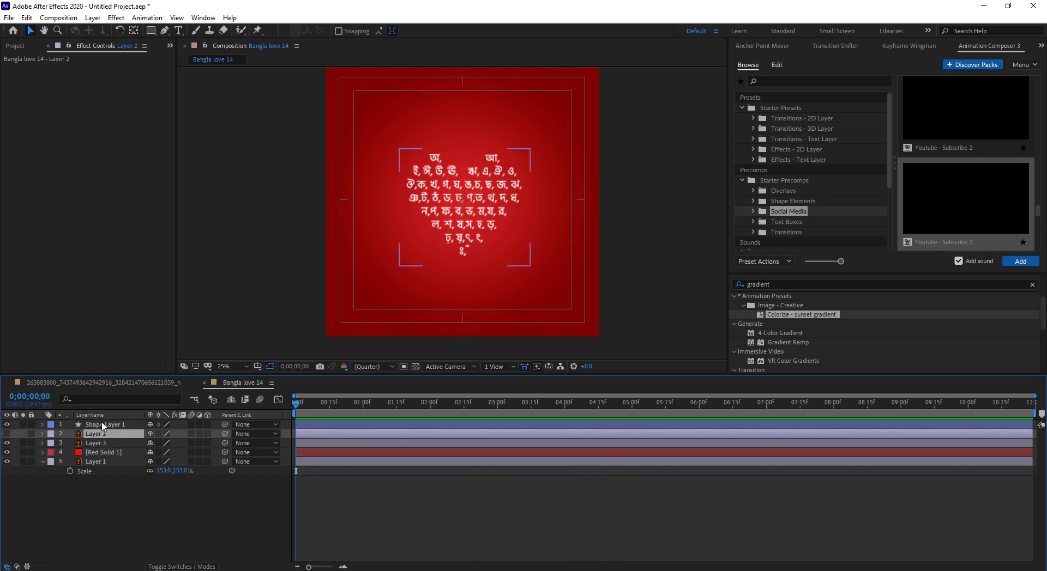
left_click(101, 424)
left_click(100, 434)
left_click(92, 443)
left_click(6, 443)
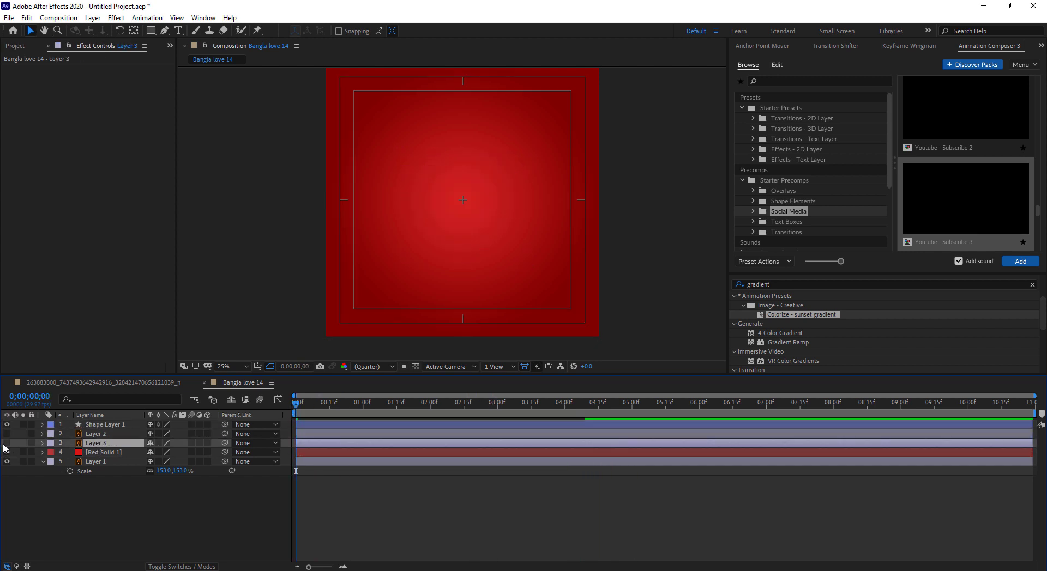
left_click(6, 443)
key("space")
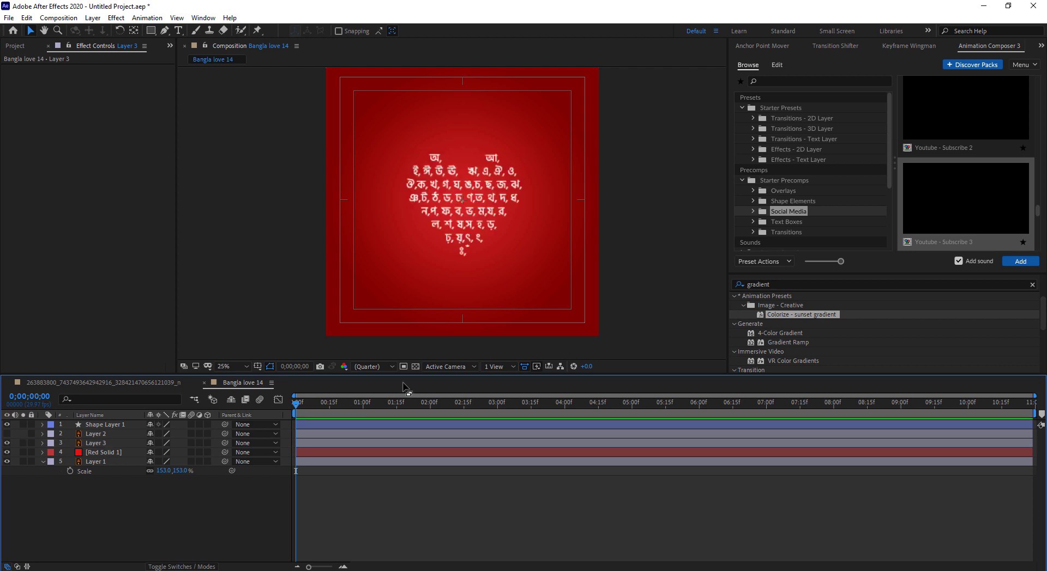
left_click_drag(389, 408, 459, 410)
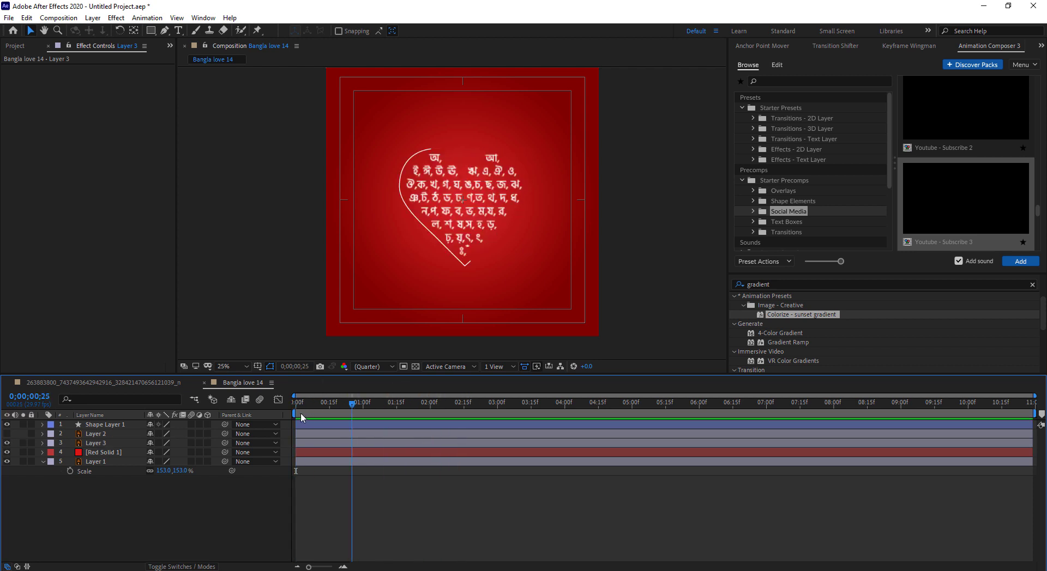
left_click(474, 413)
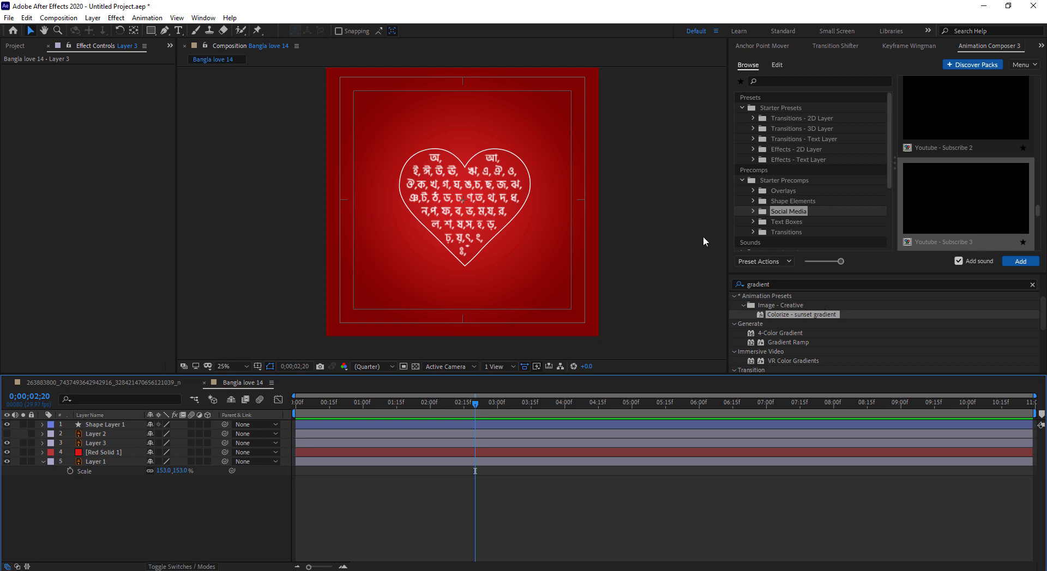
- Clear the gradient search from Effects & Presets and make the Animation Composer panel taller
left_click(832, 334)
key("ctrl+a")
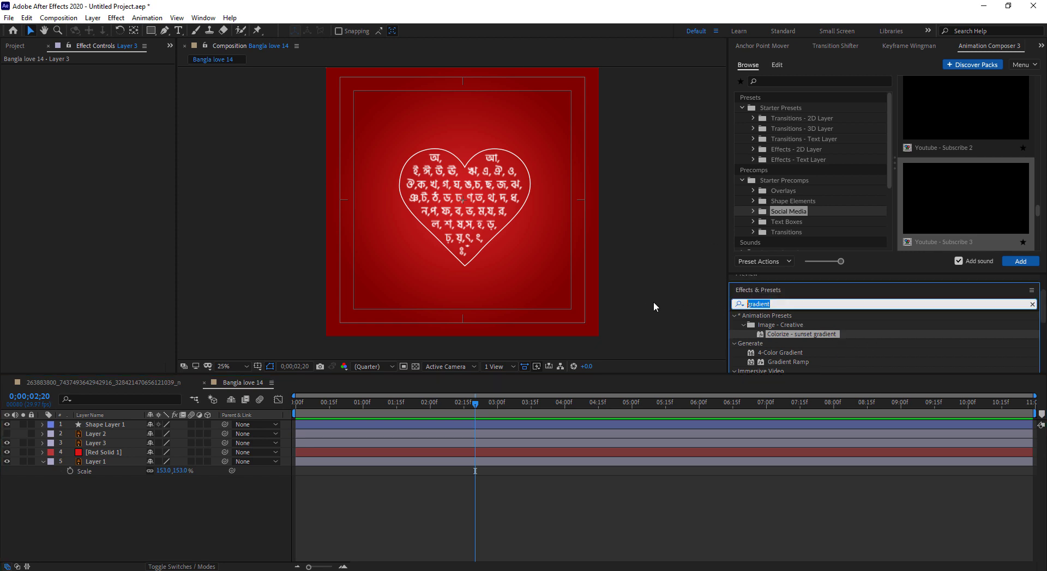
key("BackSpace")
left_click(805, 303)
left_click(792, 341)
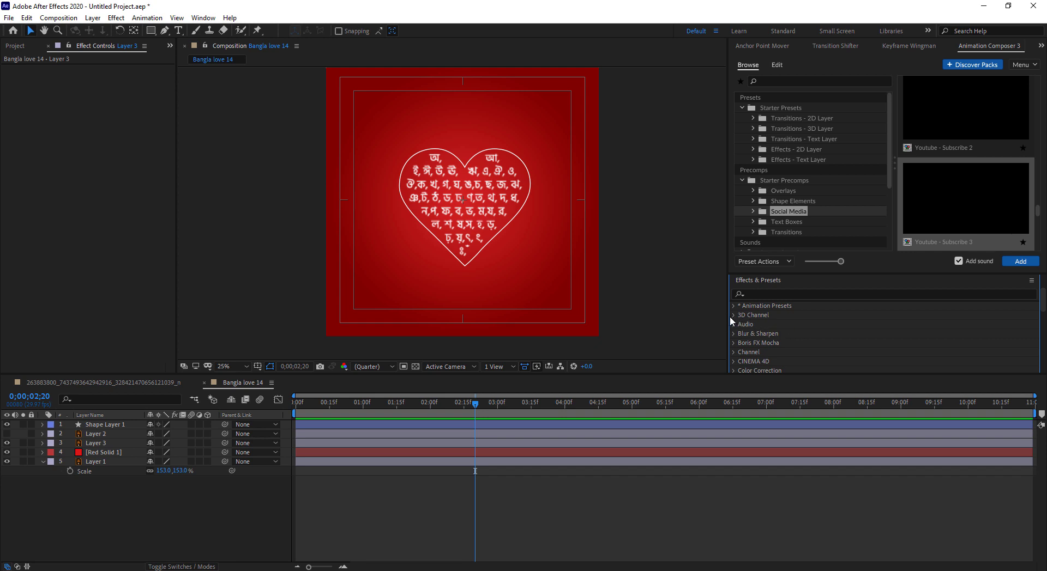
left_click(734, 315)
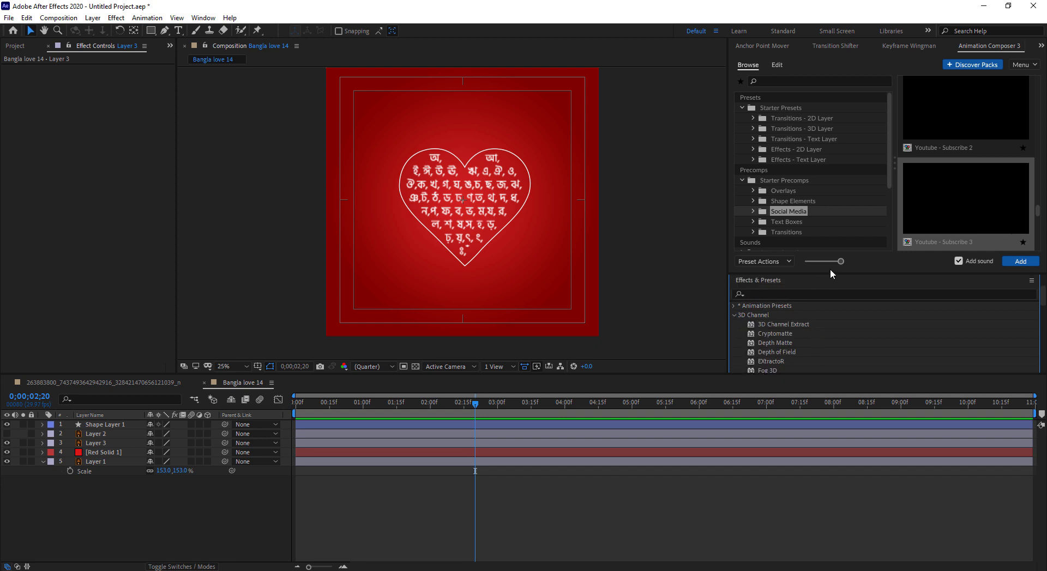
left_click(734, 315)
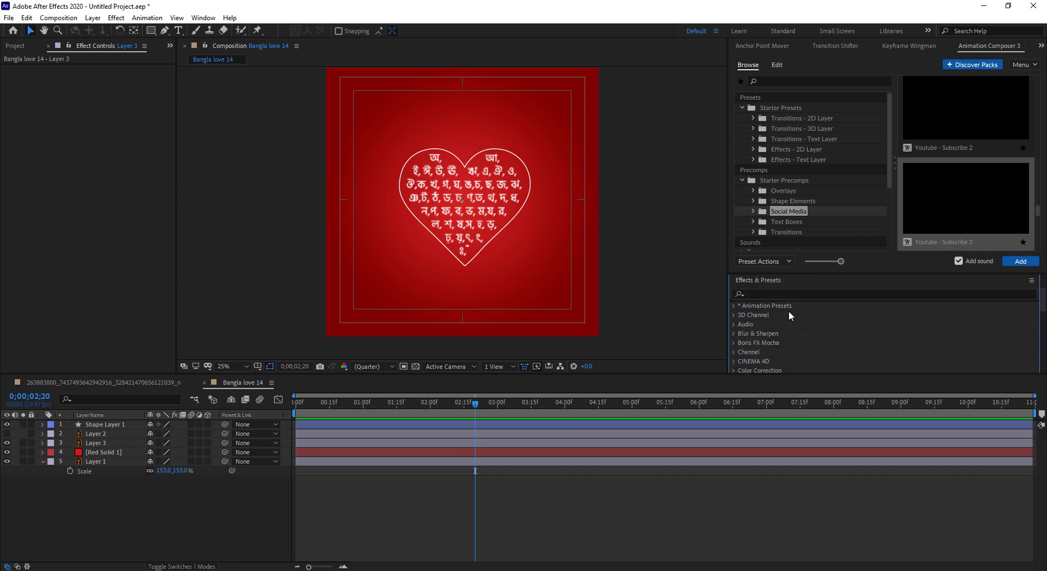
left_click(790, 211)
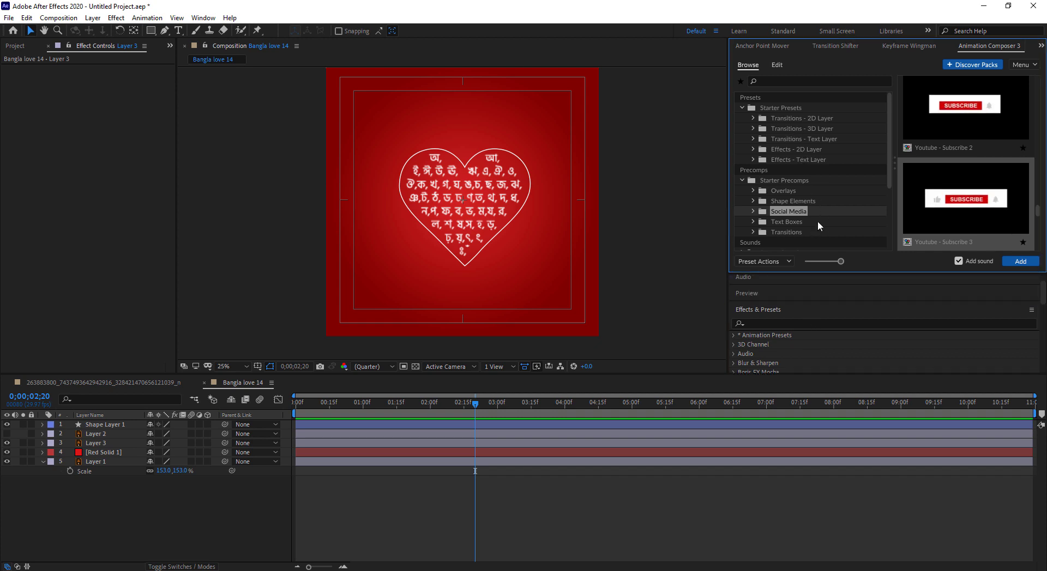
left_click_drag(829, 274, 823, 423)
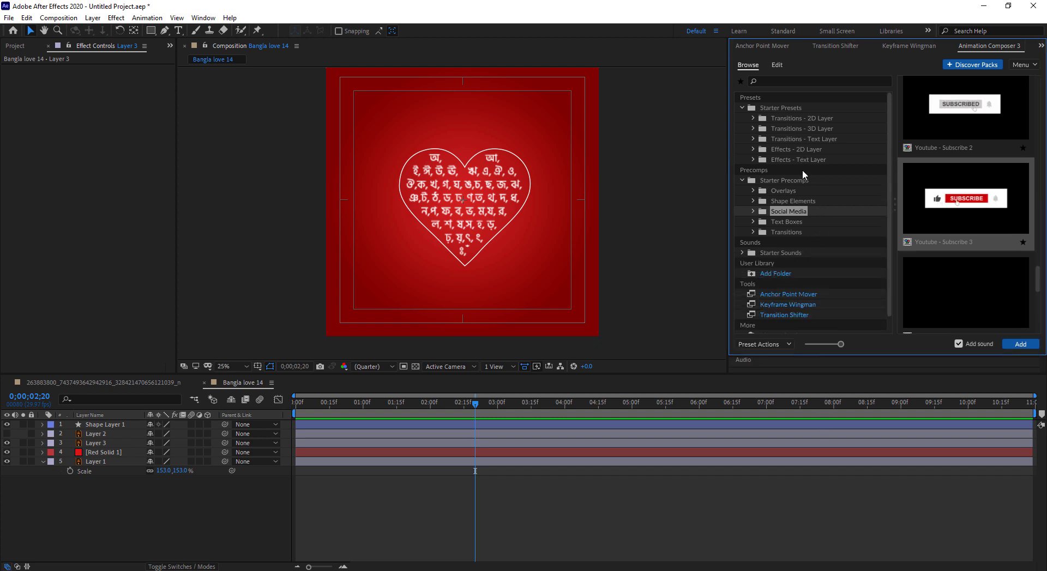
- Browse the Transitions - 2D Layer presets and choose Gaussian Blur & Fade Eased
left_click(782, 128)
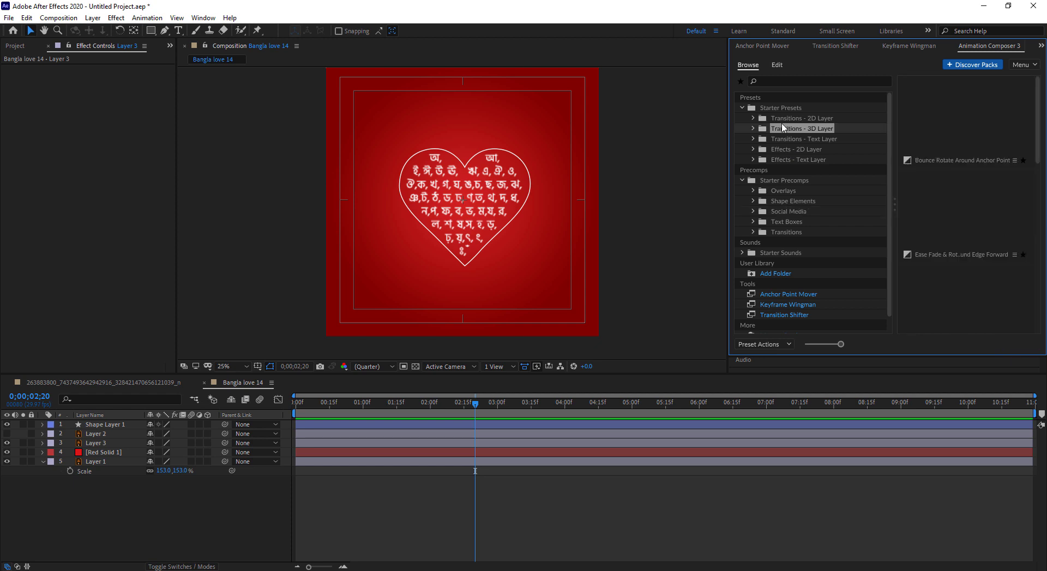
left_click(753, 118)
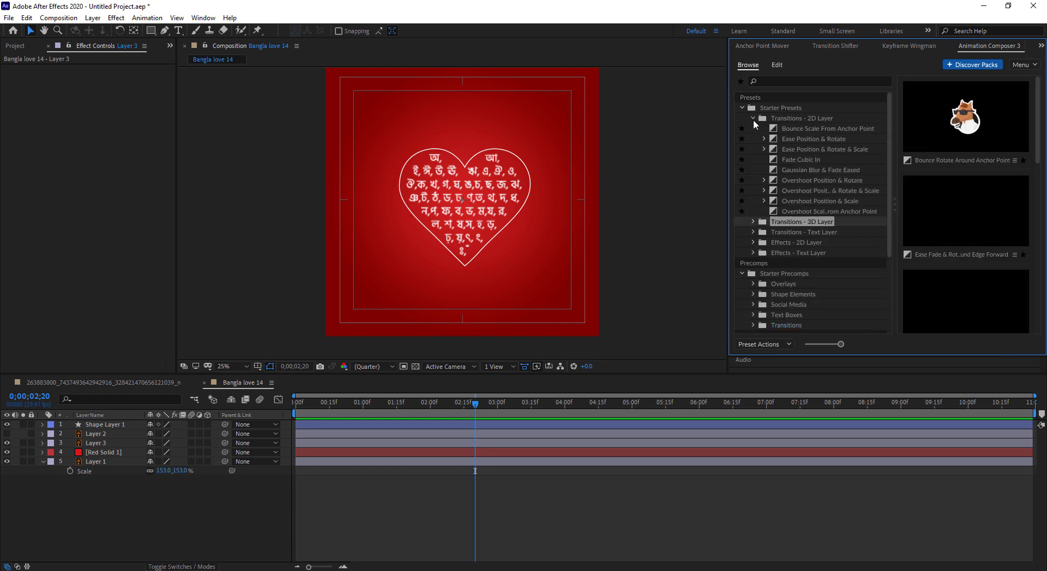
left_click(803, 128)
left_click(809, 149)
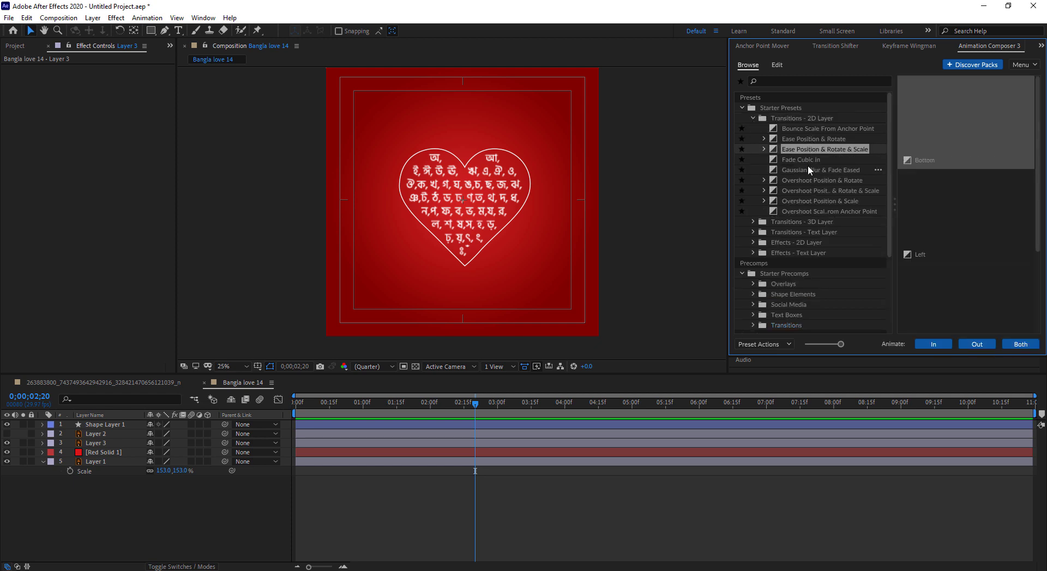
left_click(807, 159)
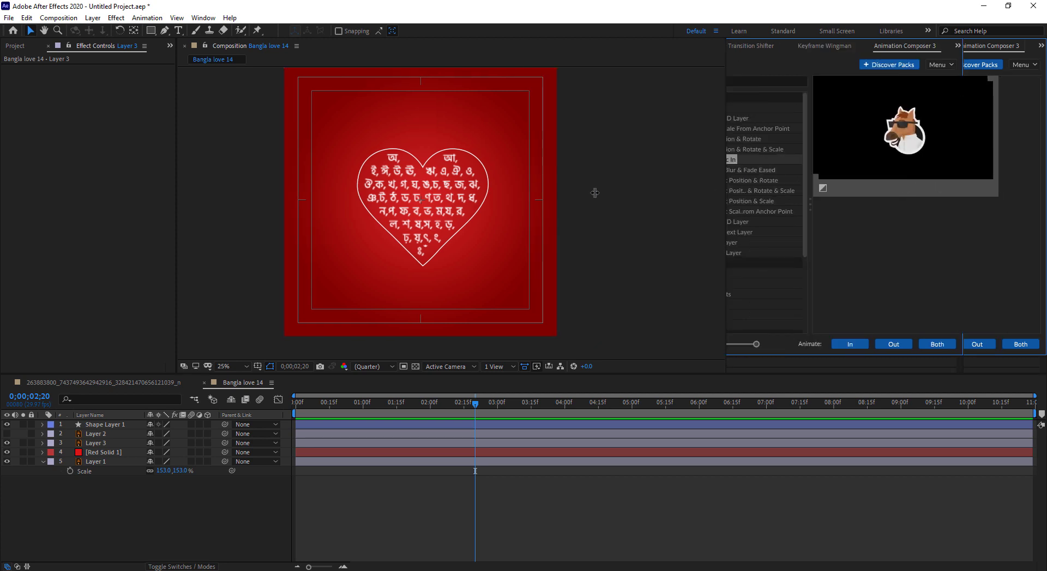
left_click_drag(729, 194, 532, 194)
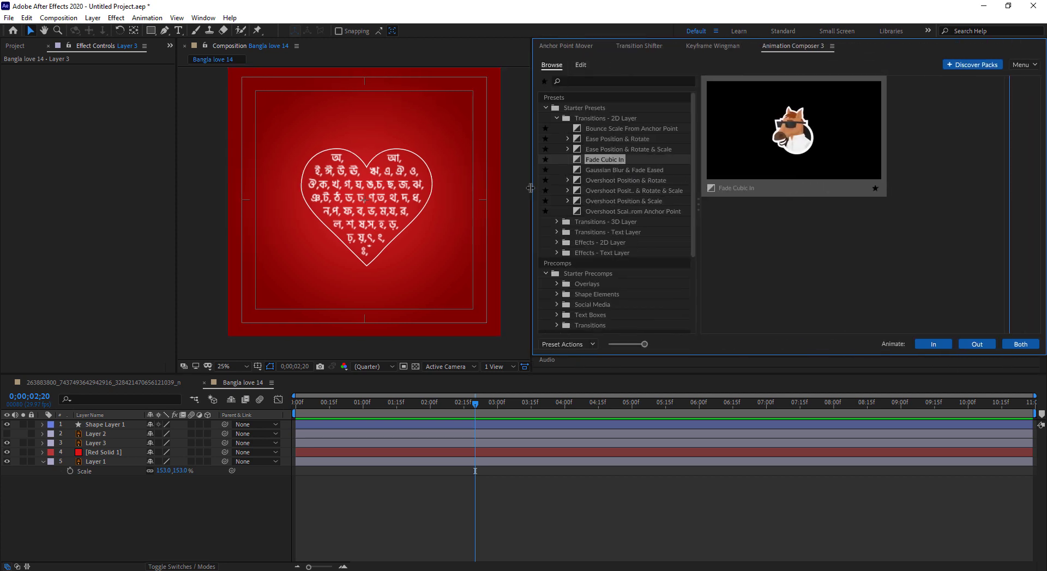
left_click(622, 171)
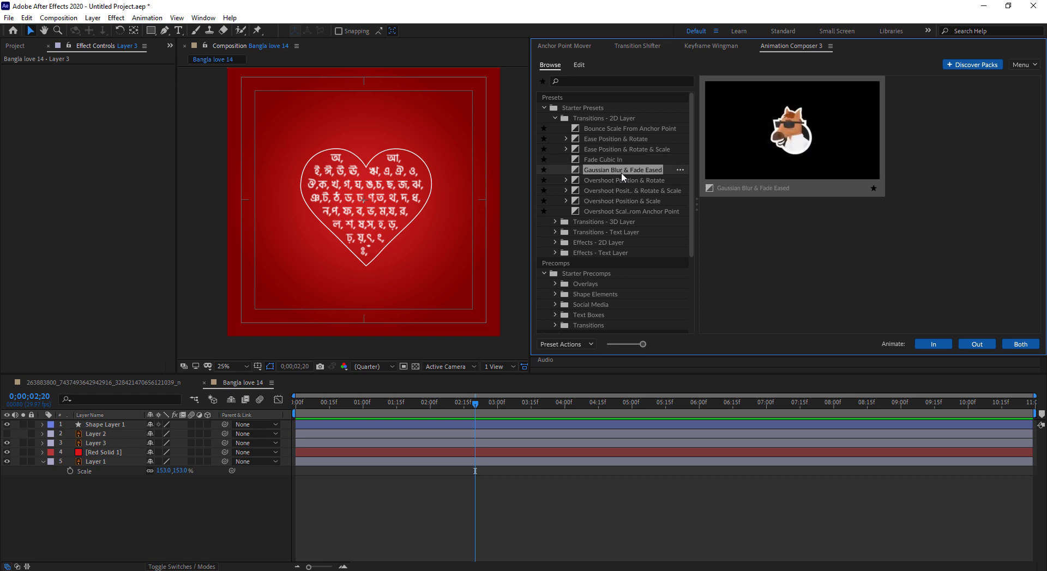
left_click(776, 171)
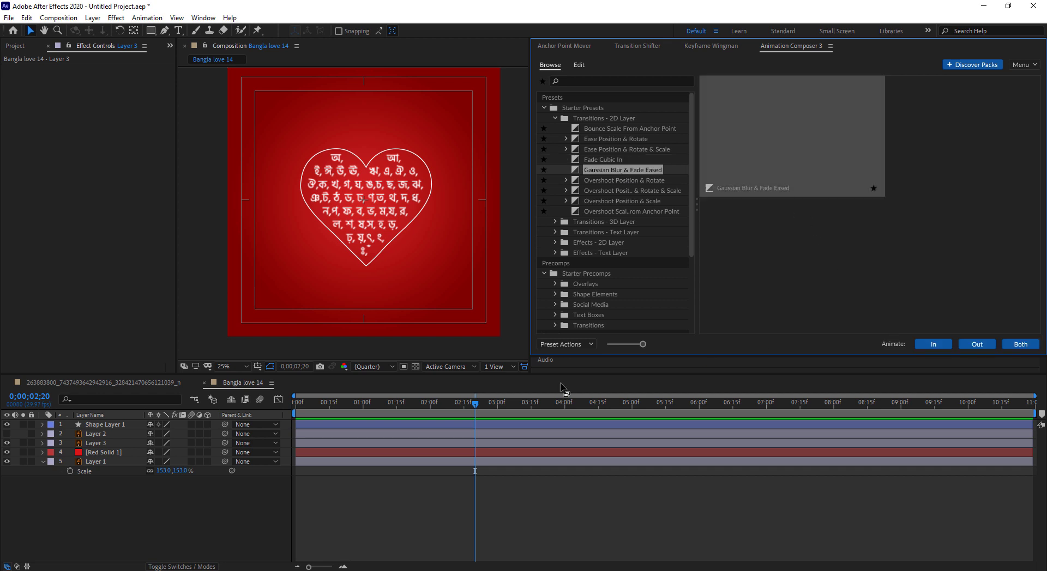
- Apply Gaussian Blur & Fade Eased as Layer 3's intro at 0:00 and preview the fade-in
left_click(91, 444)
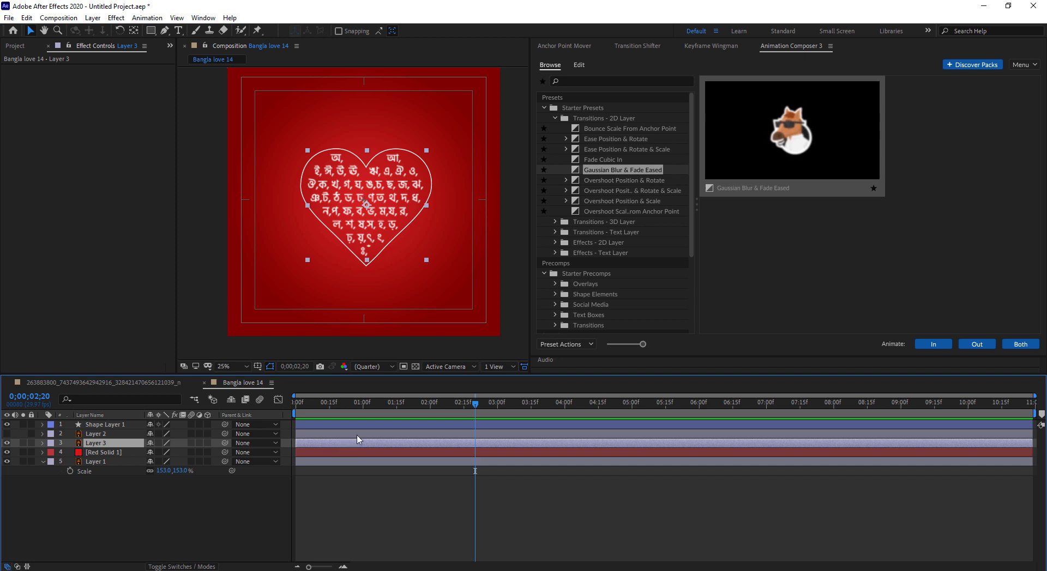
left_click_drag(484, 404, 296, 404)
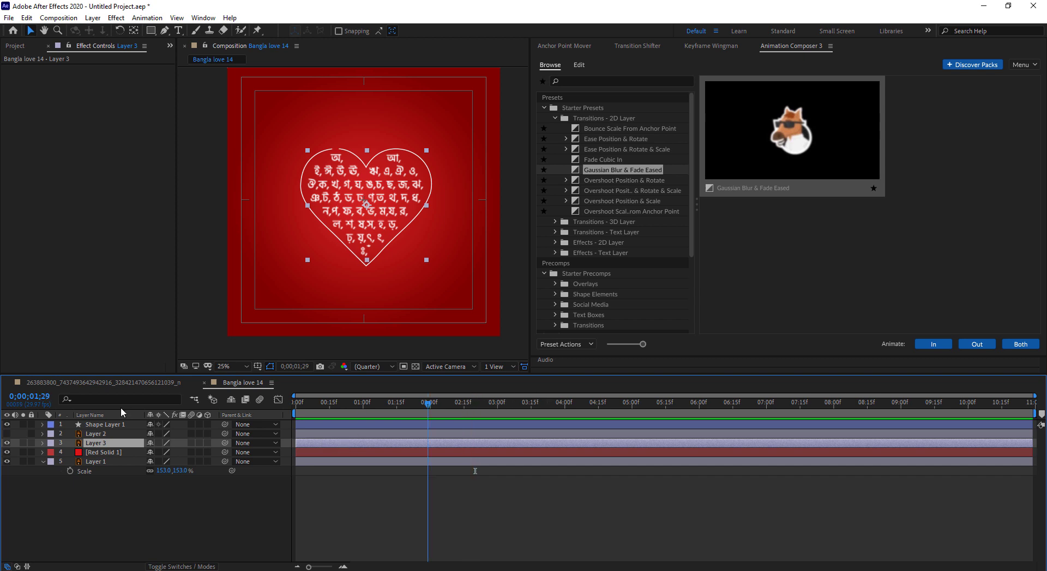
left_click(938, 348)
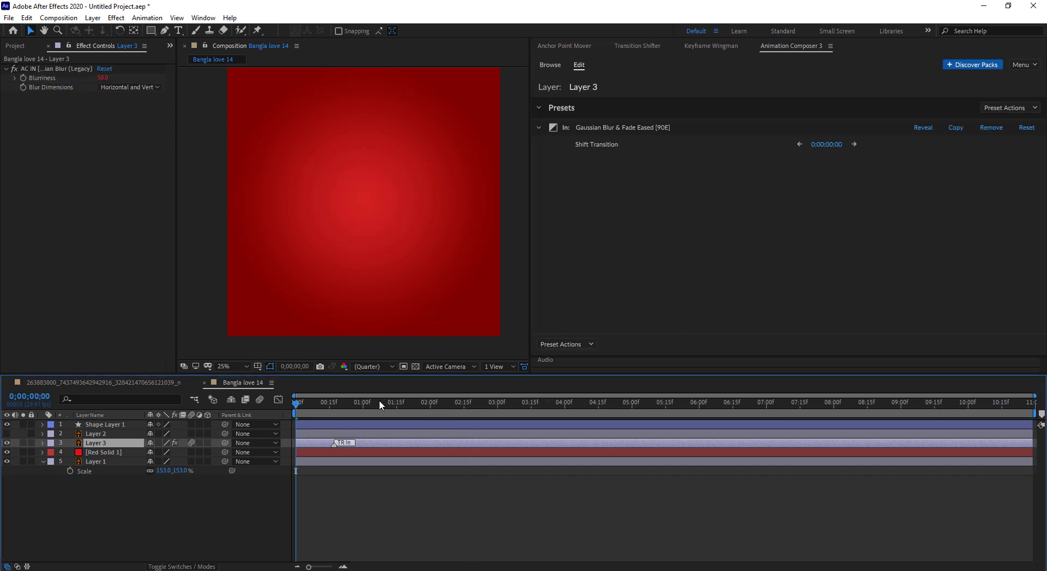
key("space")
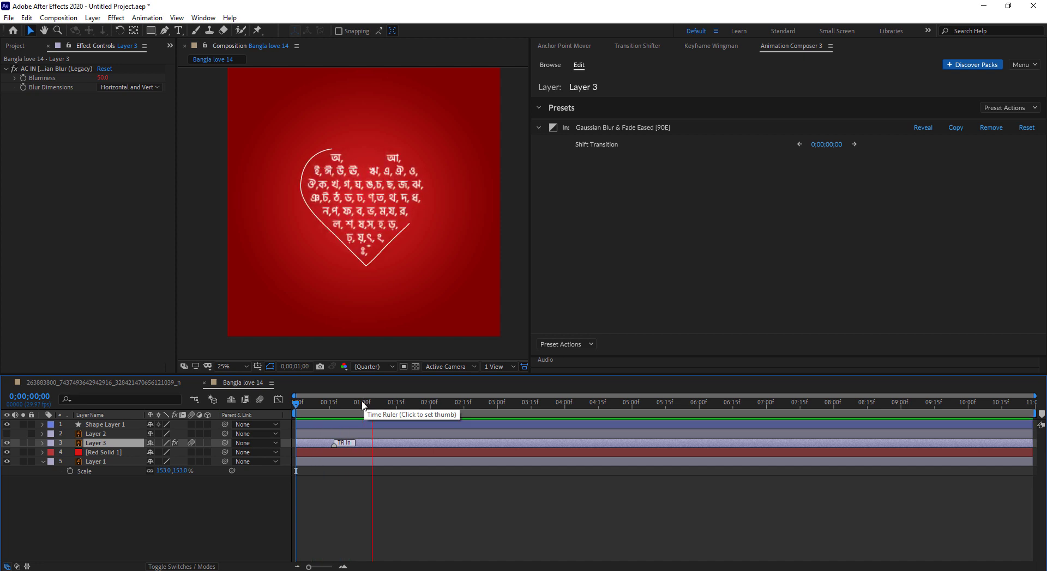
mouse_move(362, 406)
left_mouse_down()
mouse_move(335, 413)
mouse_move(372, 430)
mouse_move(287, 418)
left_mouse_up()
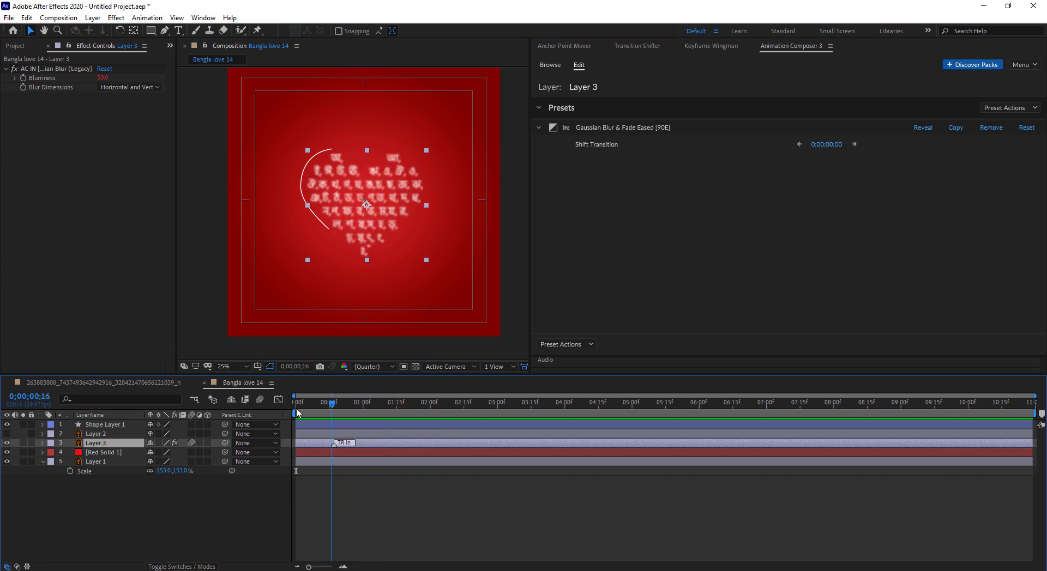
left_click_drag(288, 418, 250, 410)
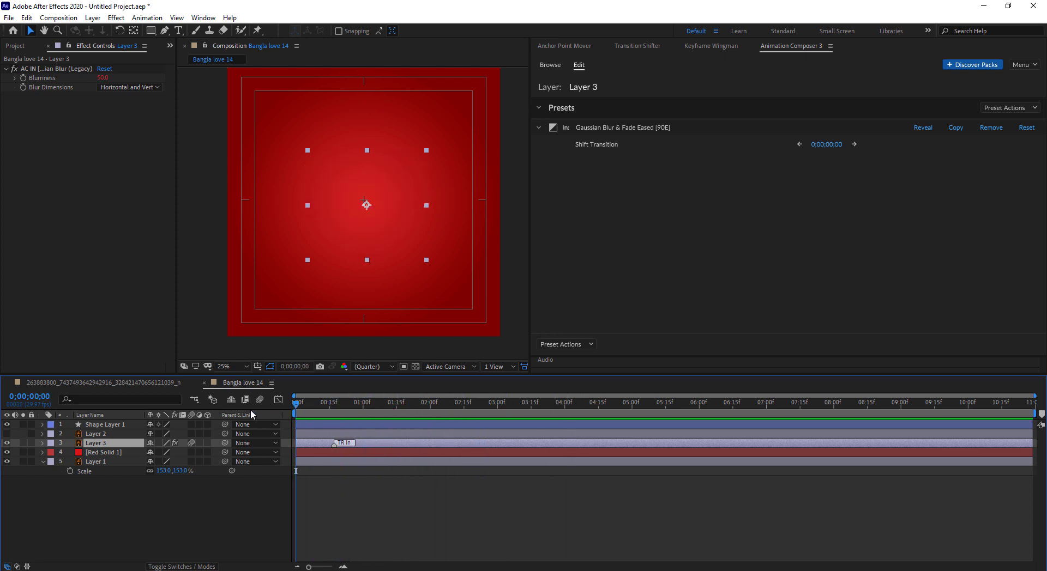
key("space")
left_click_drag(426, 417, 463, 422)
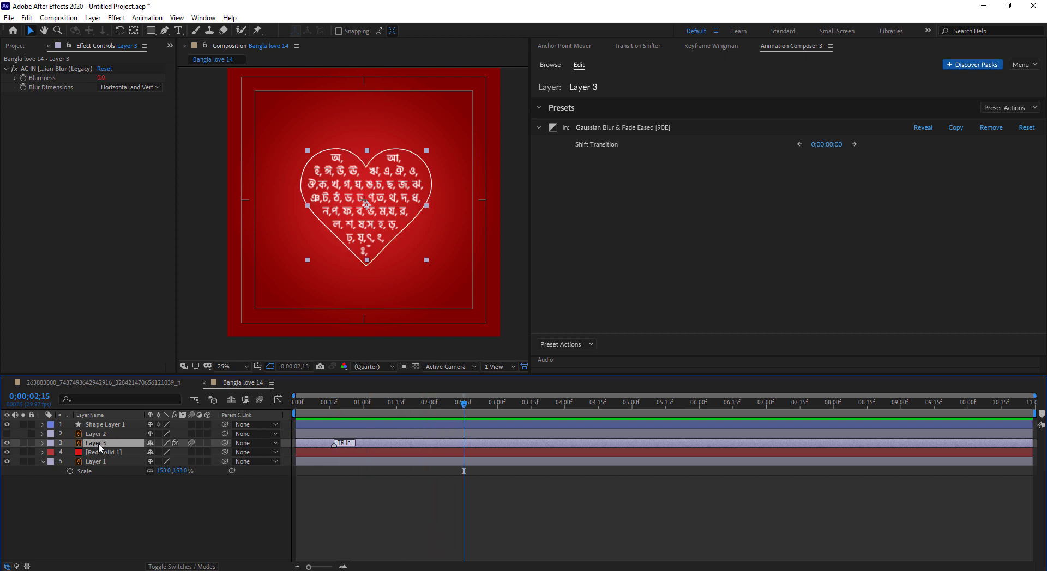
- Pre-compose Layers 1 through 3 into a precomp named 'love'
left_click(104, 425, "shift")
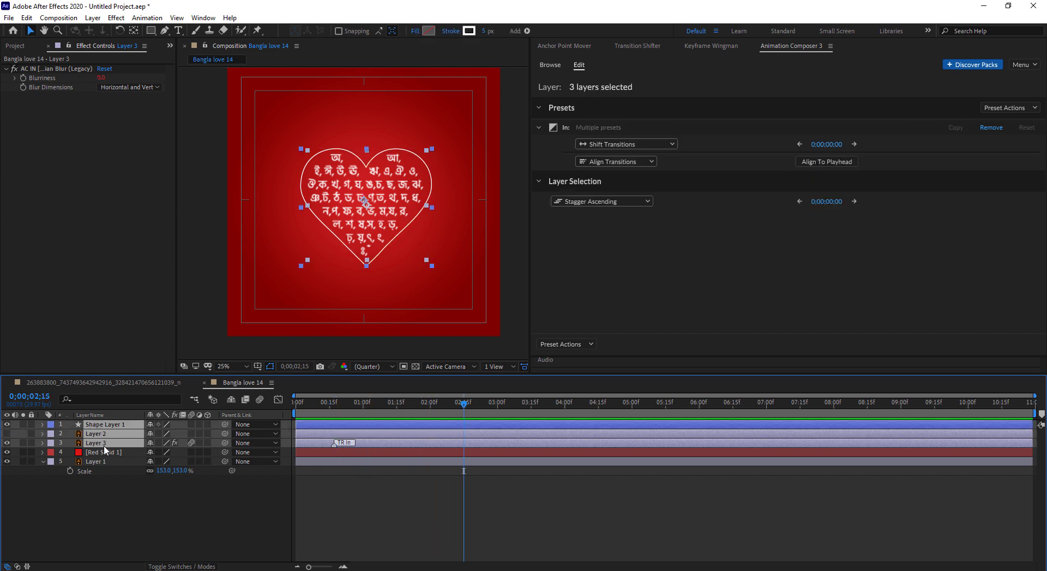
right_click(106, 442)
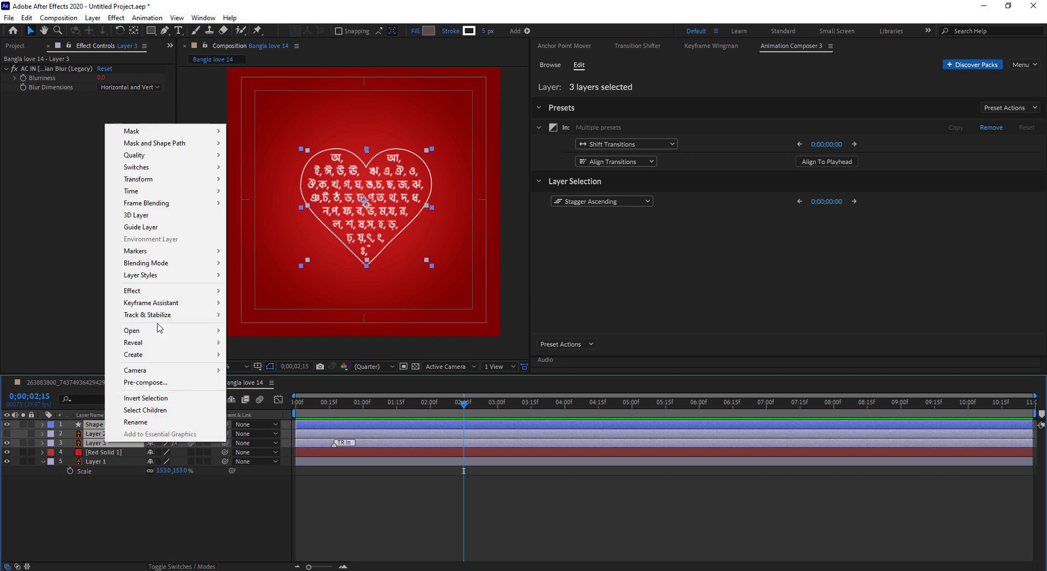
left_click(152, 382)
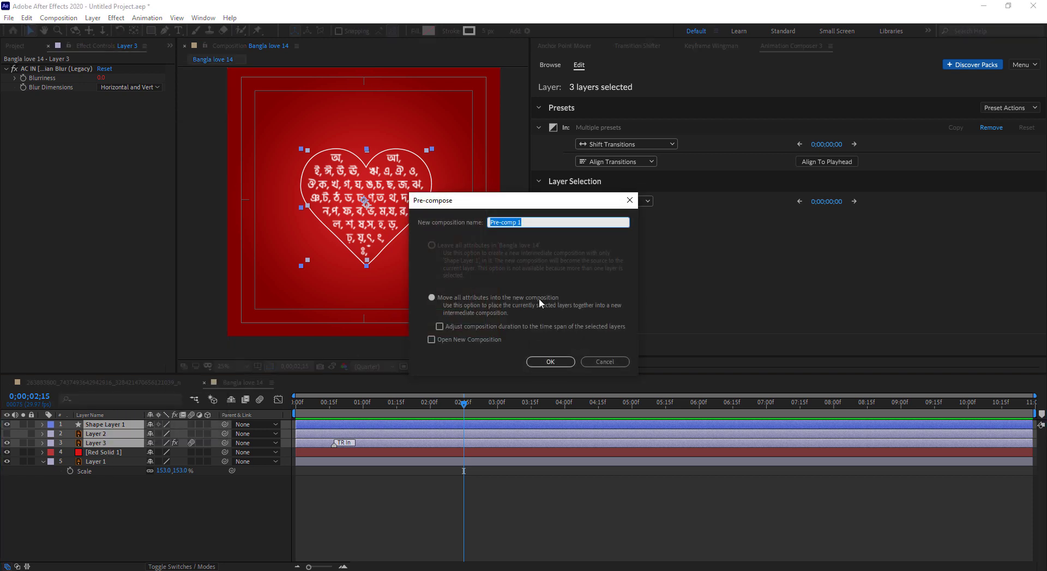
type("love")
key("Return")
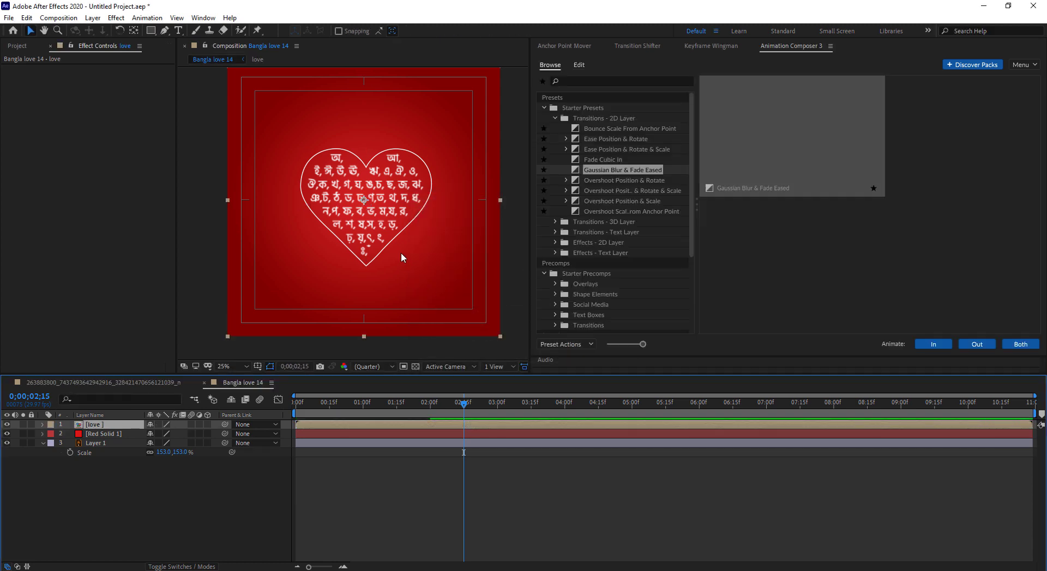
- Scale the love layer down to about 84% and preview the heart animation from the start
key("s")
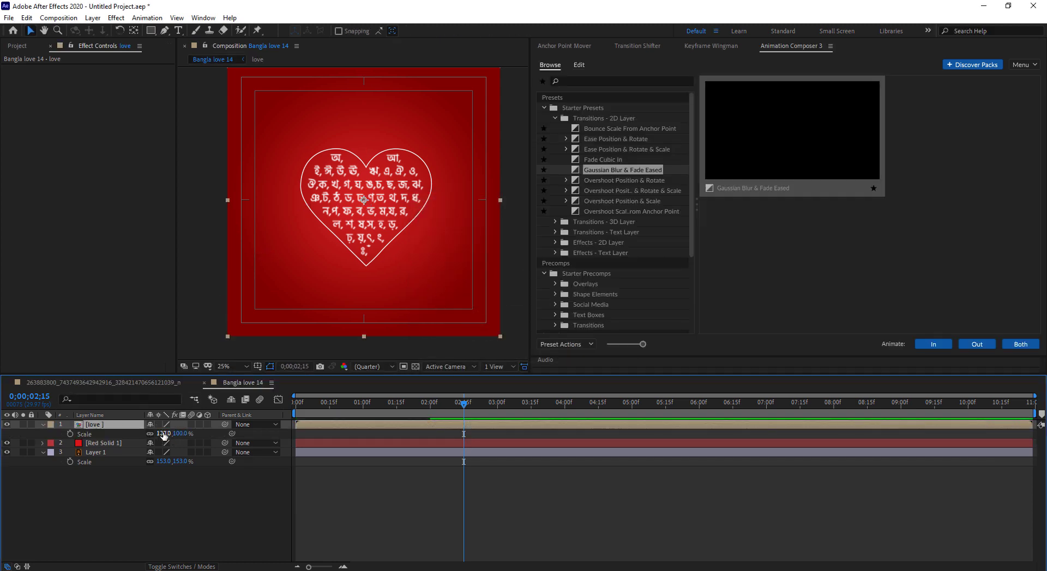
left_click_drag(158, 434, 156, 433)
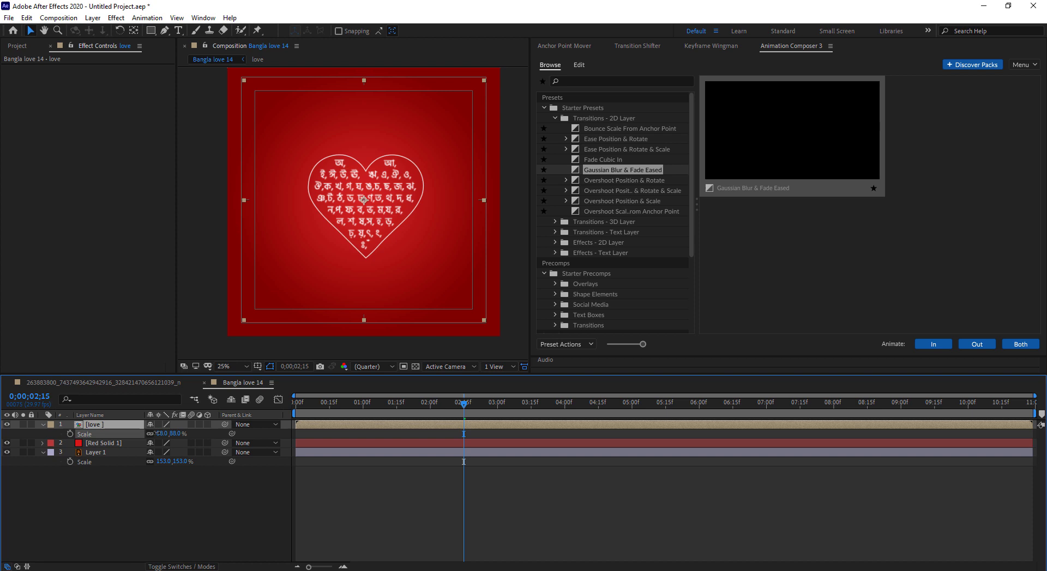
key("Home")
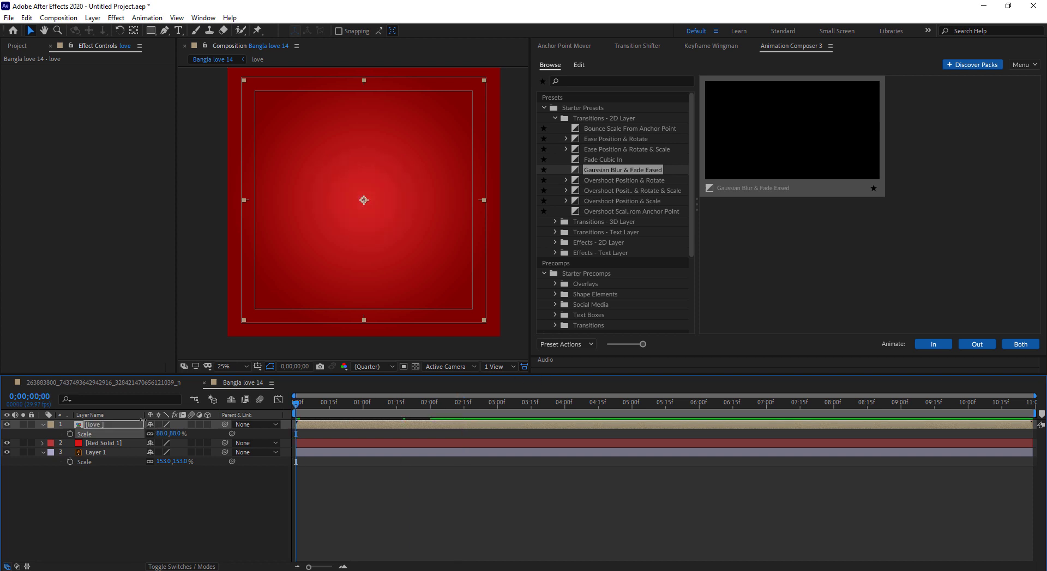
key("space")
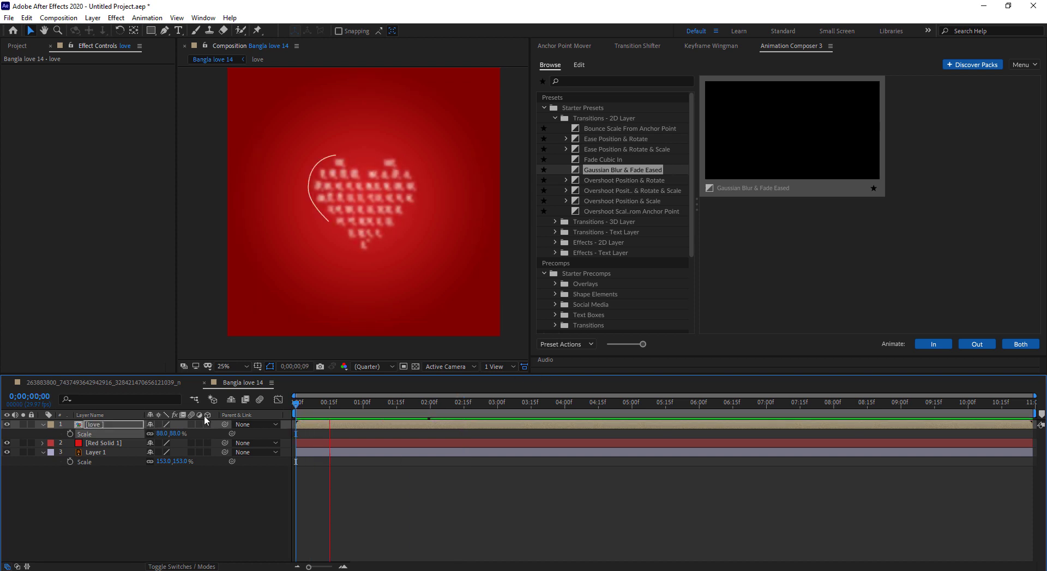
left_click(96, 425)
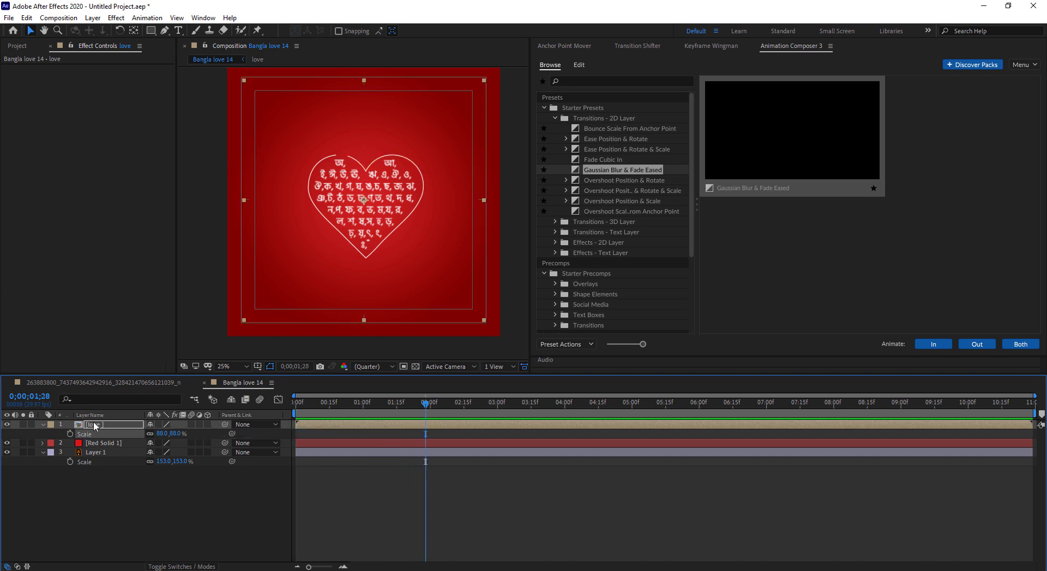
- Open the love precomp and expand Layer 3's AC IN Gaussian Blur effect, scrubbing to inspect it
double_click(99, 429)
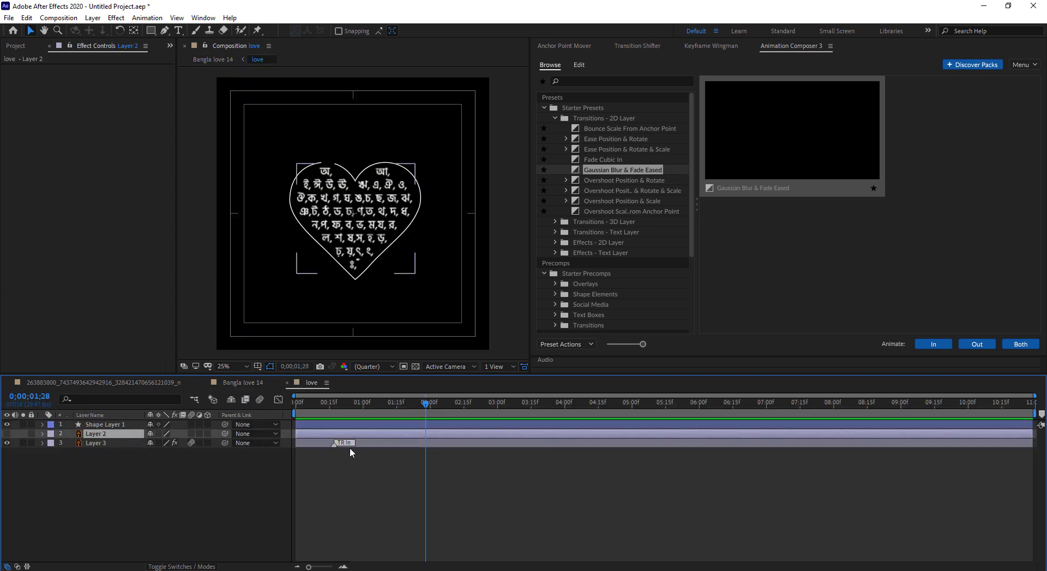
left_click(381, 443)
left_click(42, 442)
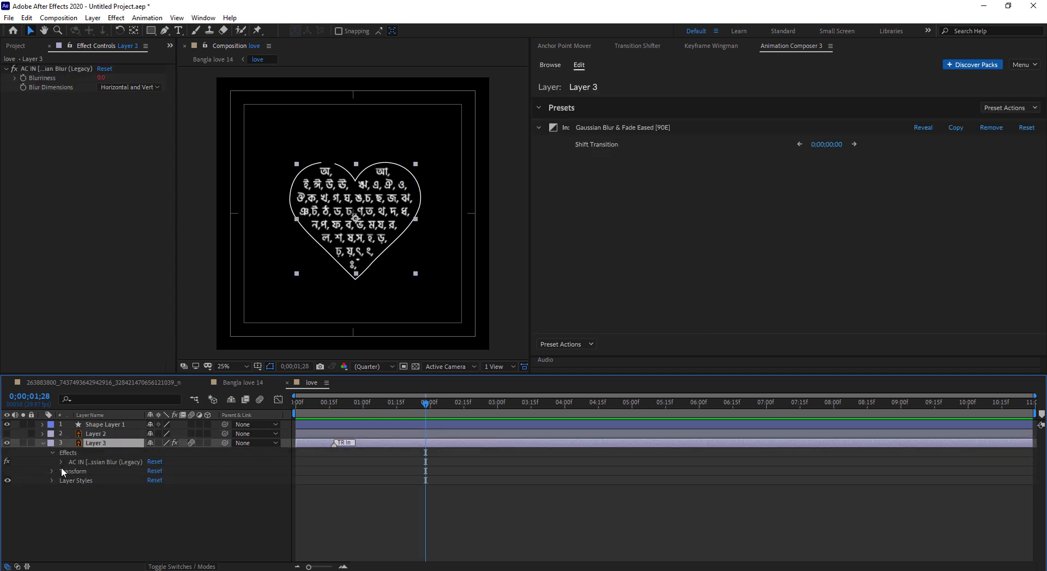
left_click(61, 462)
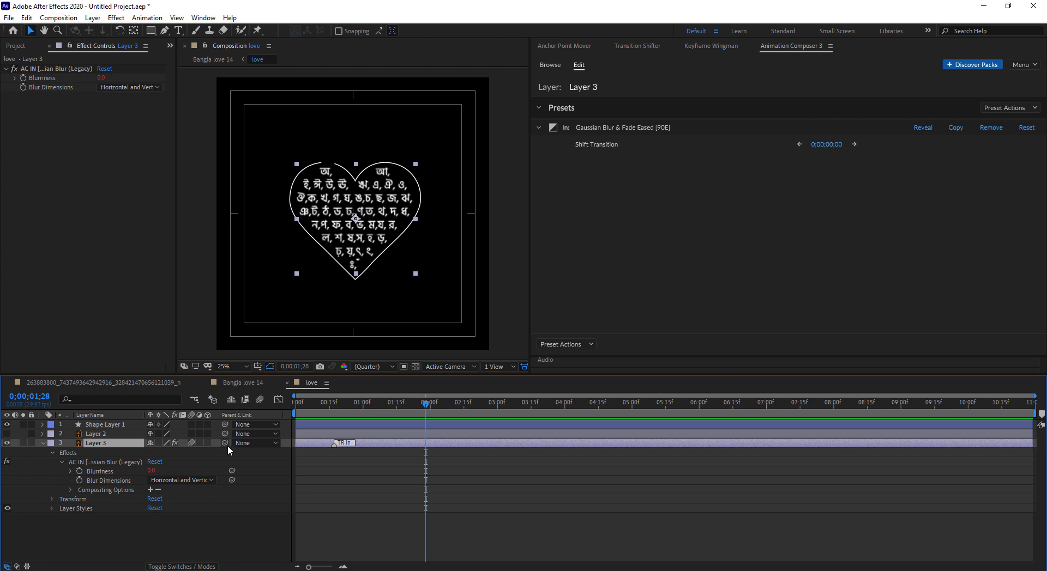
left_click_drag(427, 403, 380, 403)
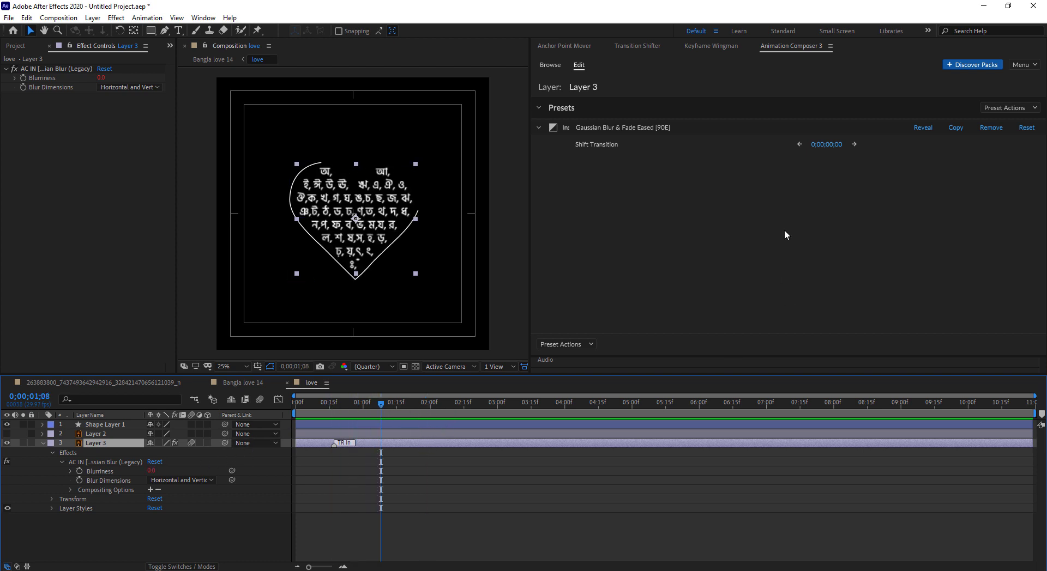
left_click(597, 142)
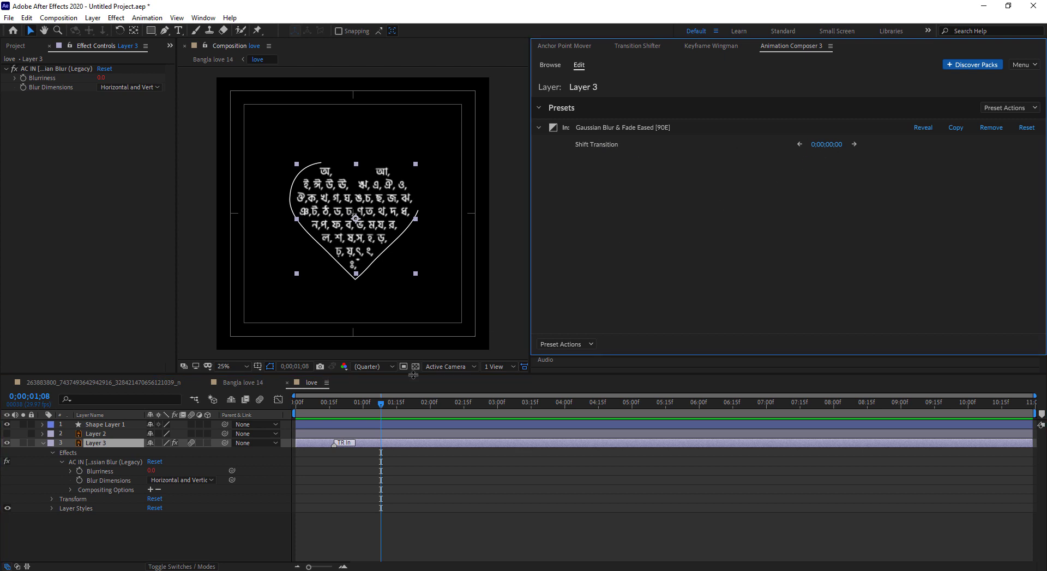
mouse_move(380, 411)
left_mouse_down()
mouse_move(411, 417)
mouse_move(385, 418)
left_mouse_up()
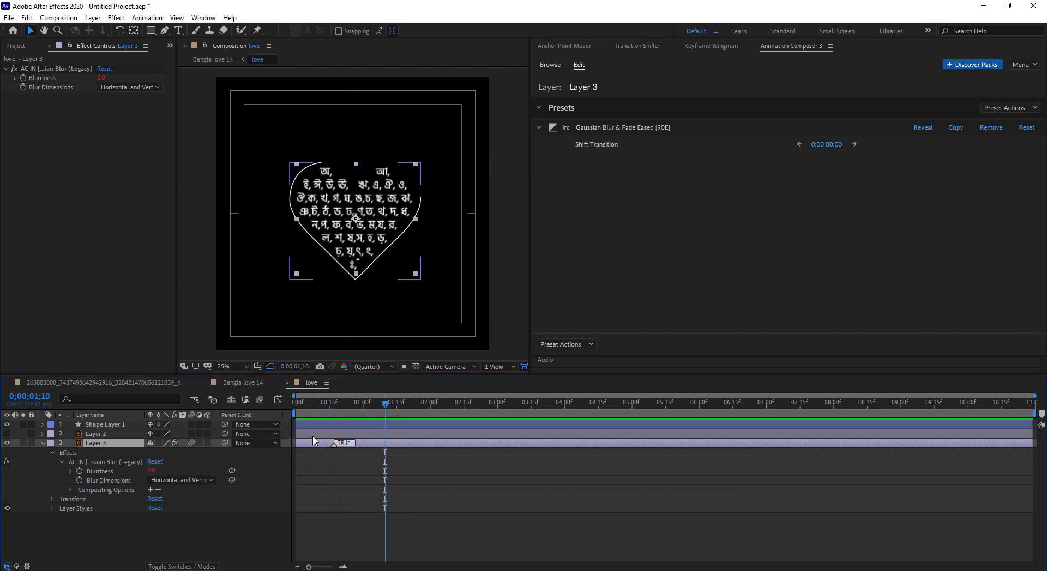
- Check the blurred letters around frame 9 and drag Layer 3's TR In marker earlier
left_click(74, 489)
left_click(70, 489)
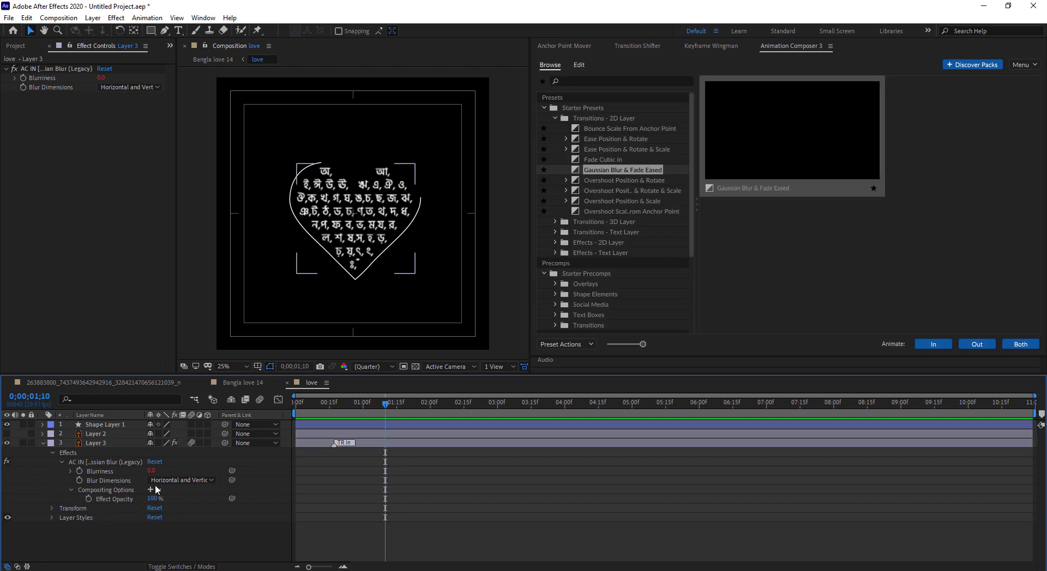
left_click(370, 432)
left_click_drag(371, 416, 316, 417)
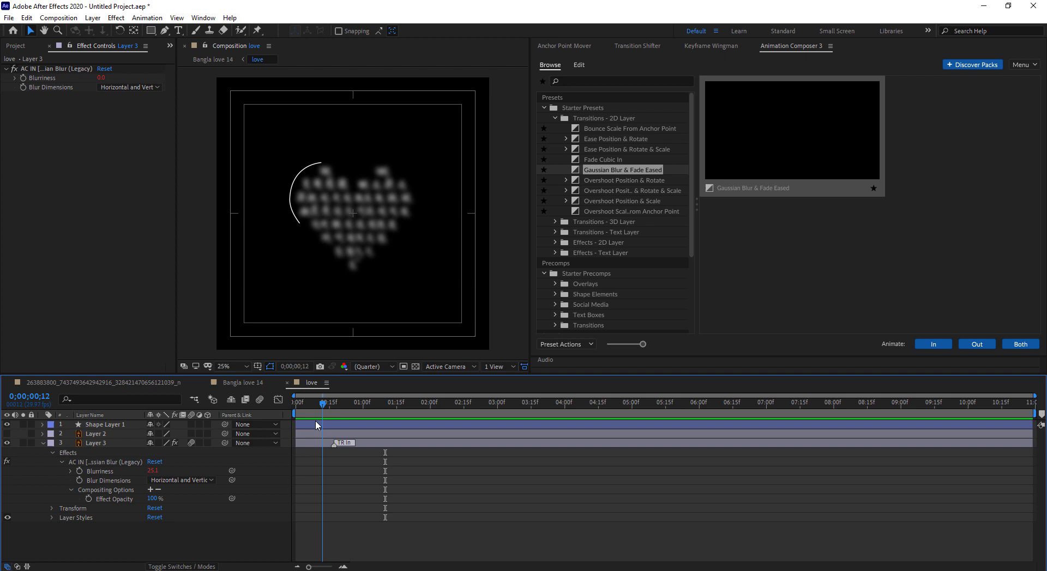
left_click(388, 443)
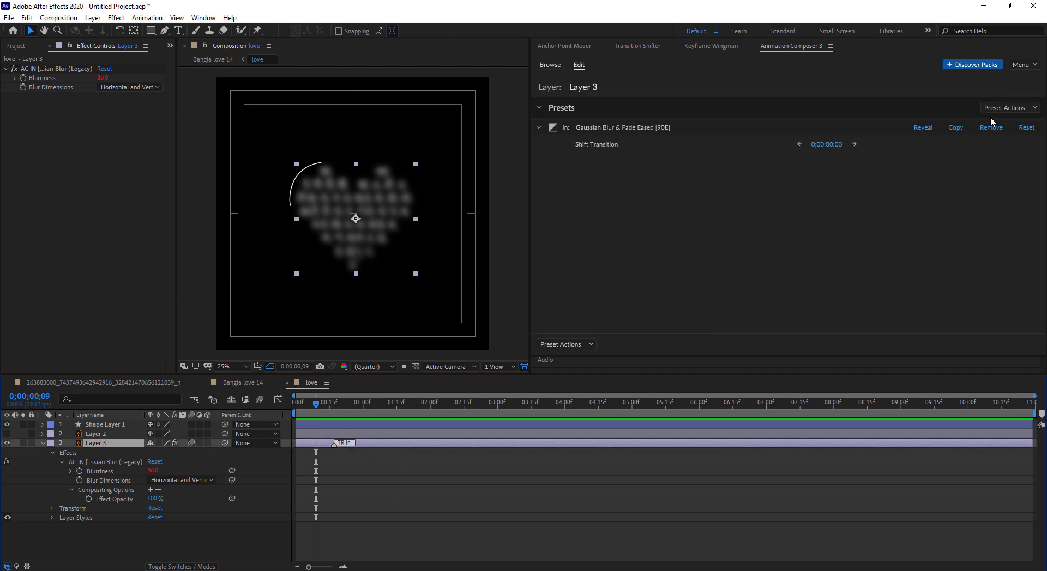
left_click(1003, 107)
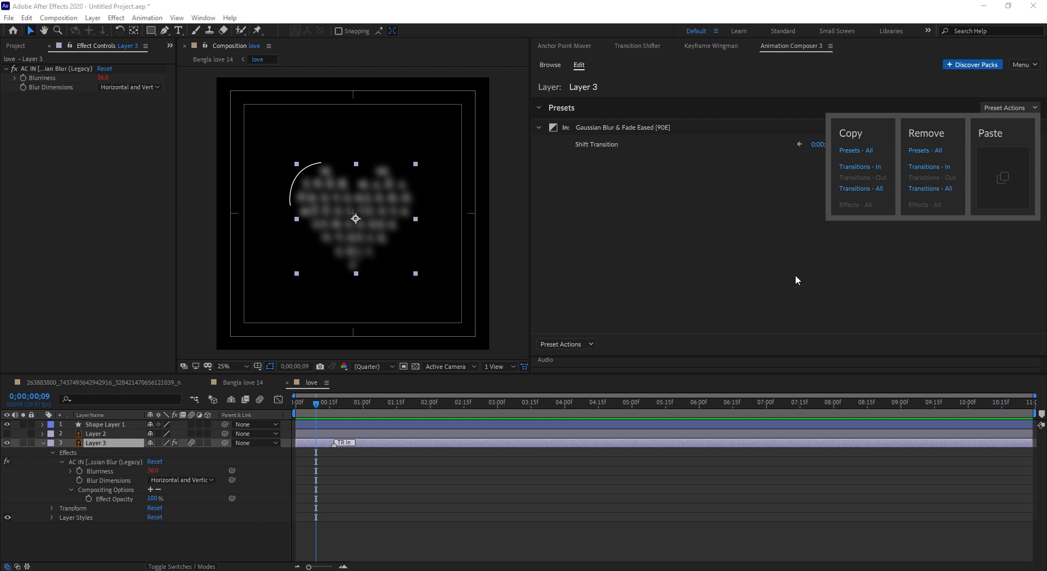
left_click(325, 411)
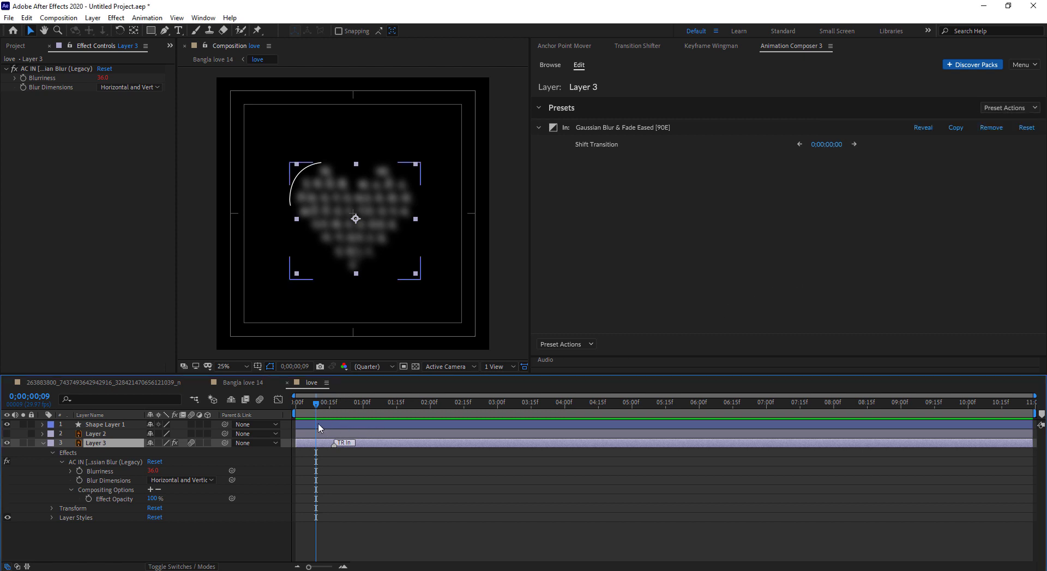
mouse_move(359, 416)
left_mouse_down()
mouse_move(298, 426)
mouse_move(361, 443)
left_mouse_up()
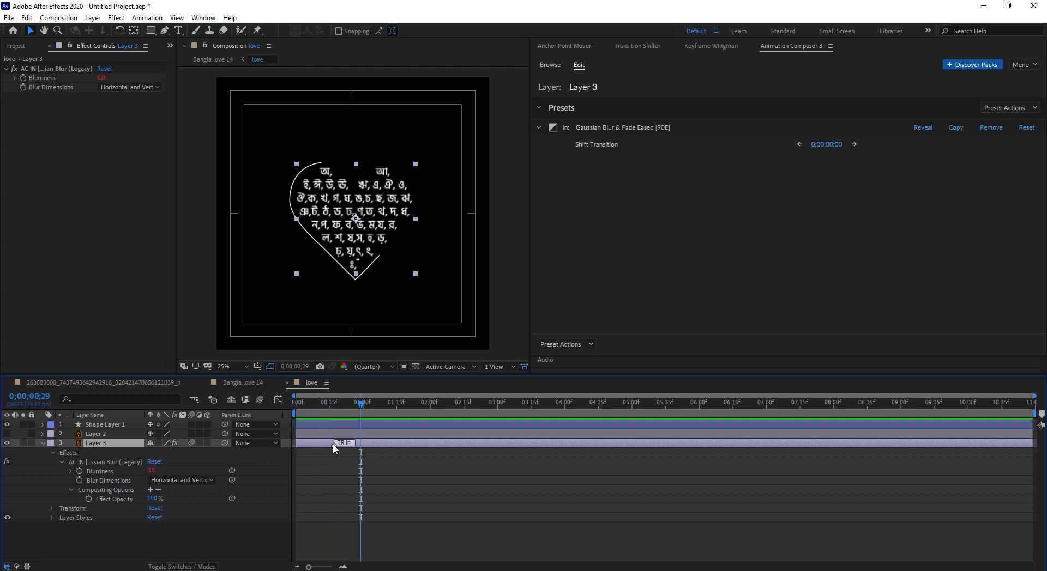
left_click_drag(335, 447, 326, 446)
- Set the TR In marker time to 0;00;00;20 and preview the shortened blur-in
double_click(325, 445)
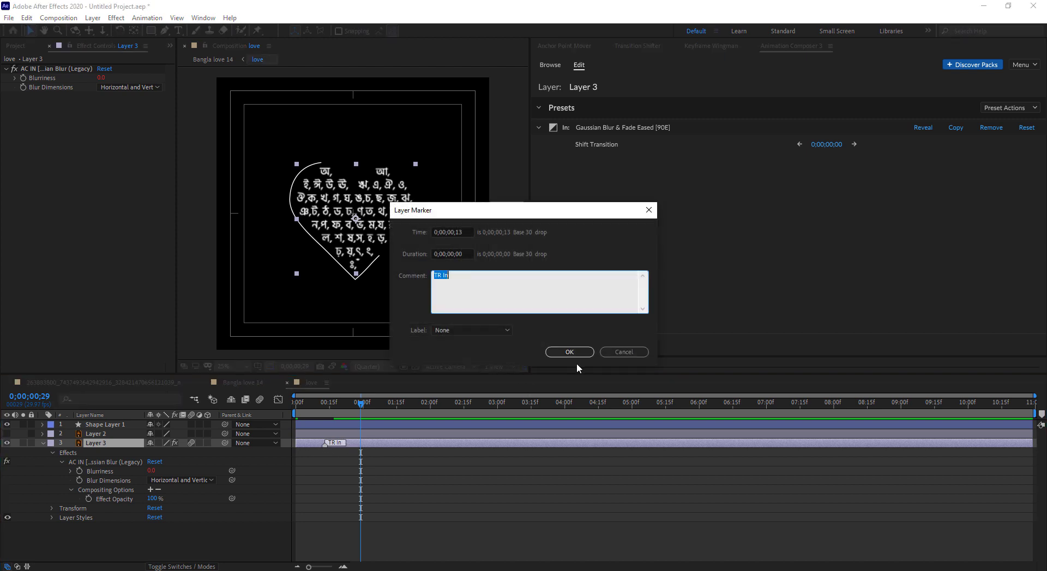
left_click(466, 235)
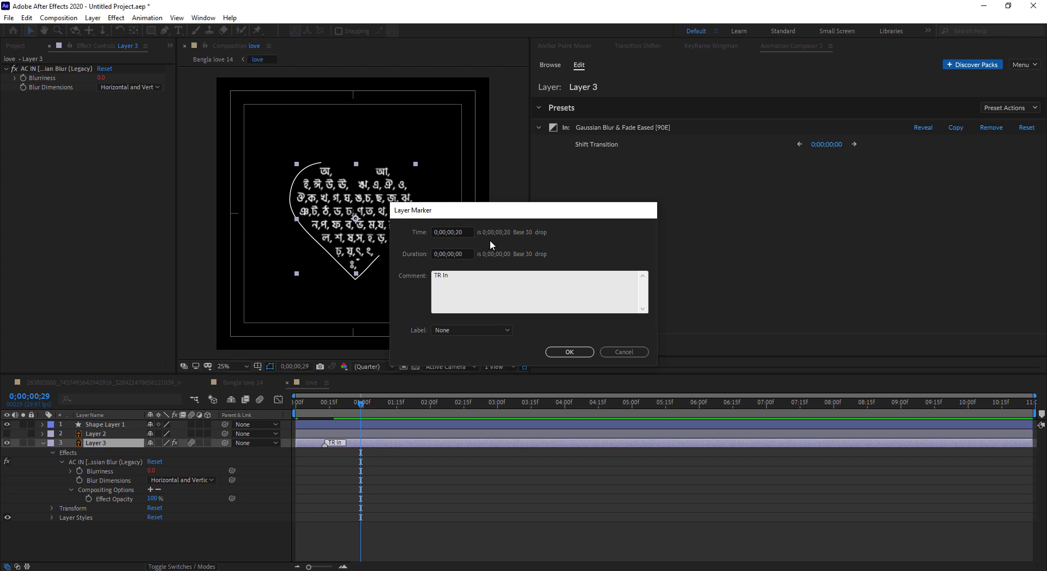
key("Return")
key("space")
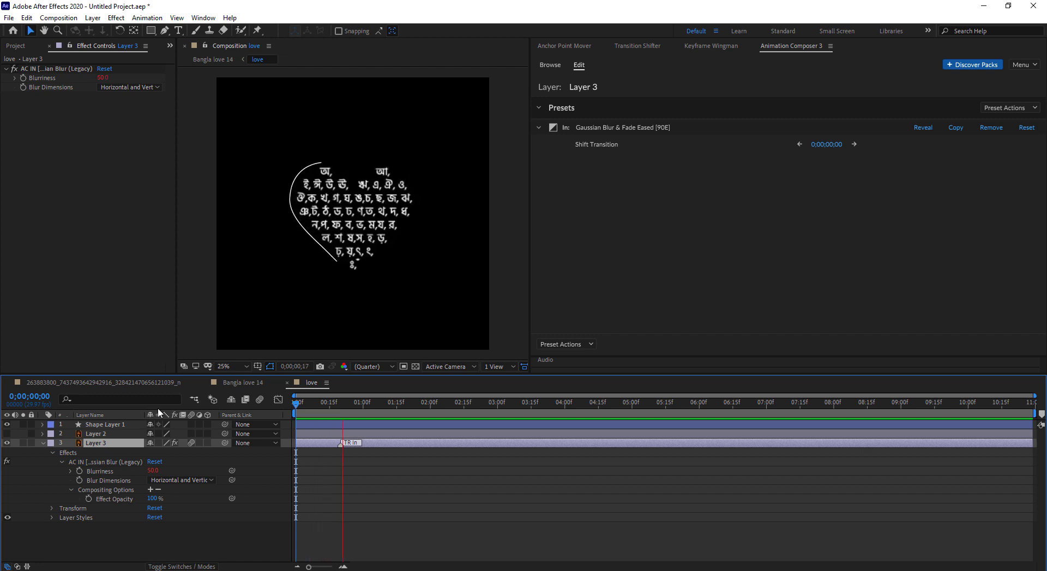
mouse_move(301, 409)
left_mouse_down()
mouse_move(296, 425)
mouse_move(365, 443)
left_mouse_up()
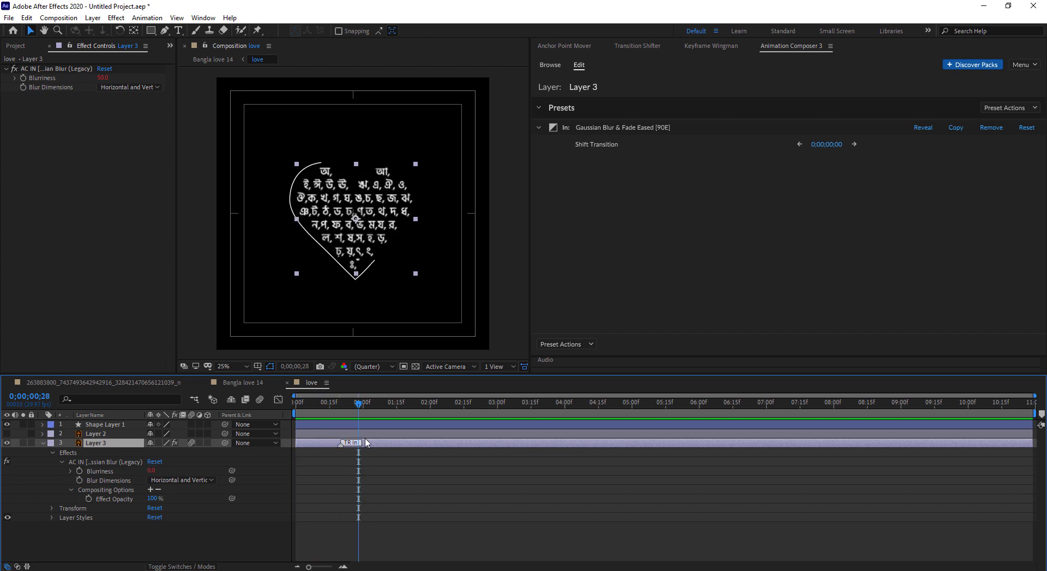
- Swap Layer 3's Gaussian Blur intro for Fade Cubic In, preview it, then remove it
left_click(997, 128)
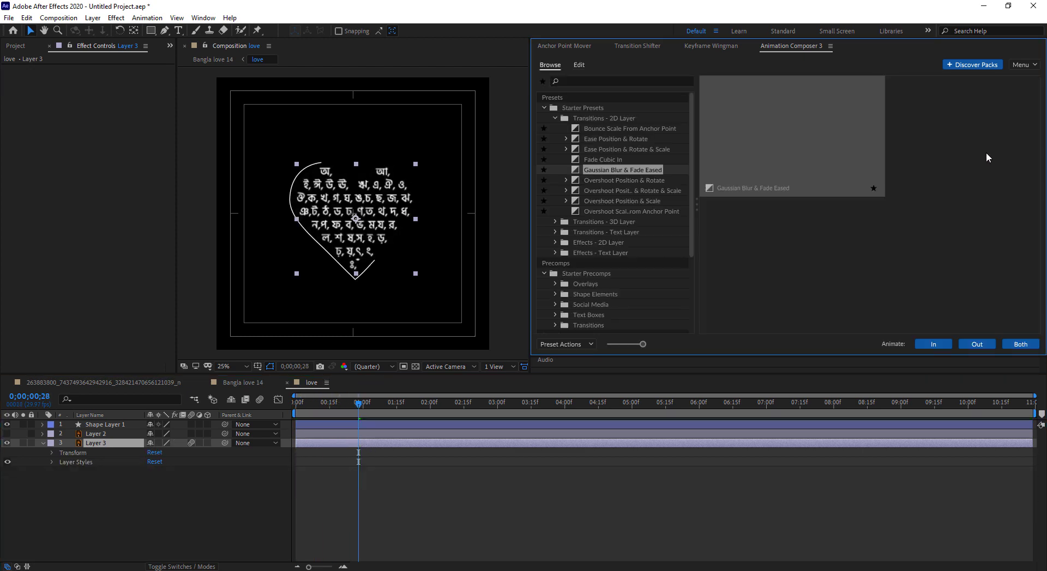
left_click(932, 344)
key("space")
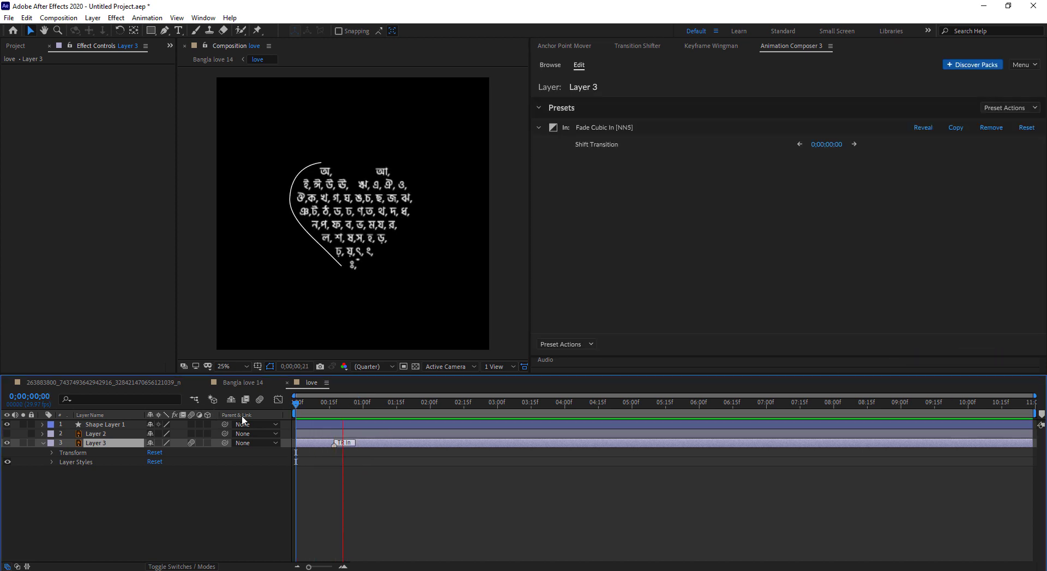
mouse_move(328, 411)
left_mouse_down()
mouse_move(348, 412)
mouse_move(314, 413)
left_mouse_up()
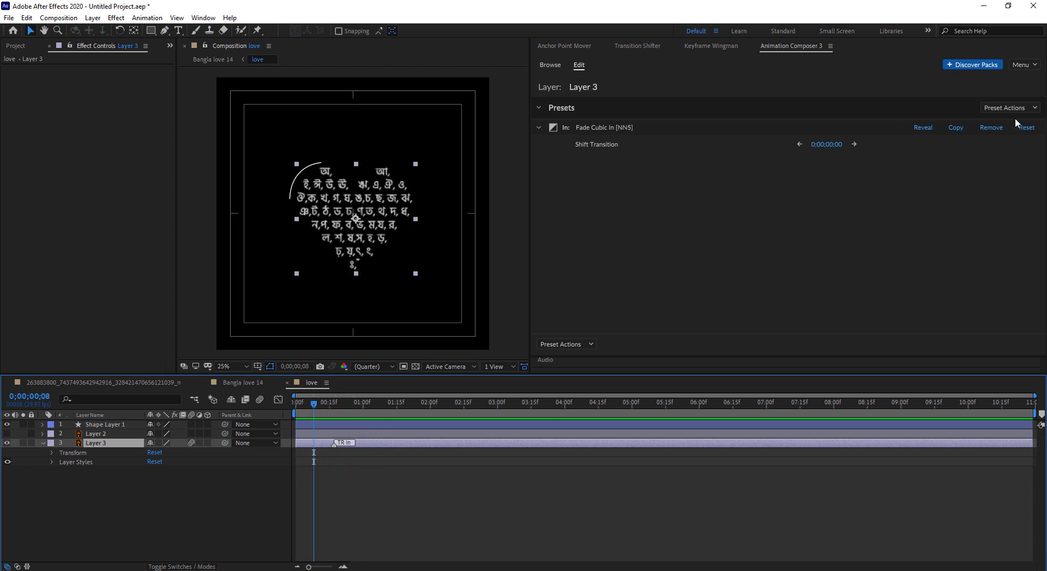
left_click(989, 136)
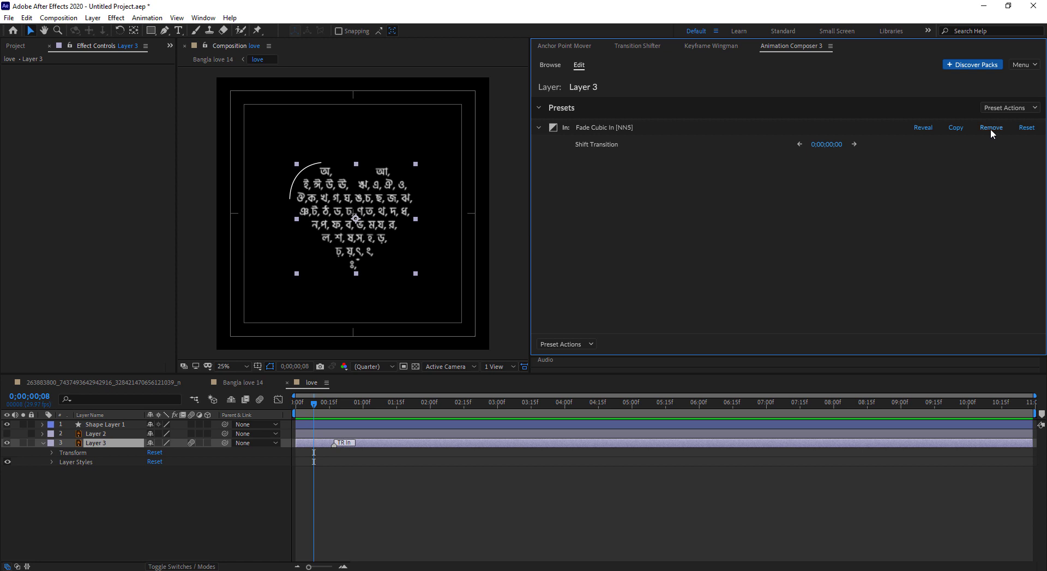
left_click(990, 129)
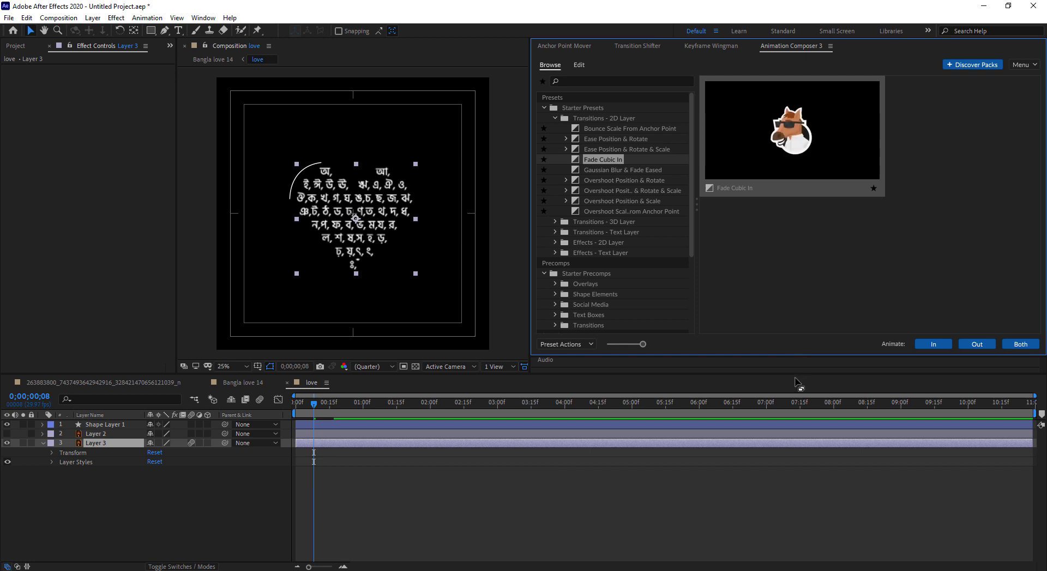
- Rearrange the workspace: shorten the timeline, dock Effects & Presets top right, widen the viewer
left_click_drag(795, 422, 796, 499)
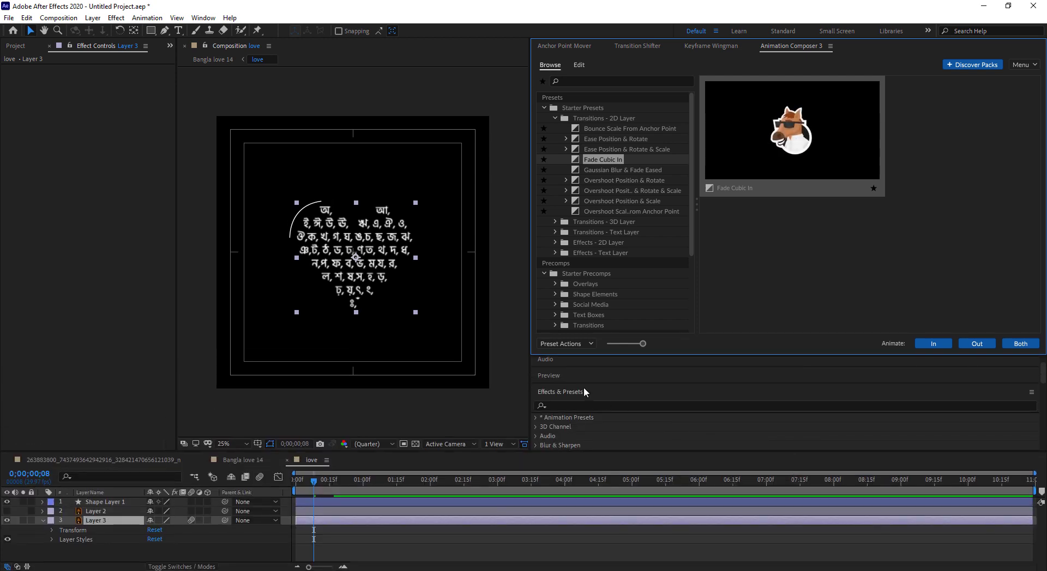
left_click_drag(585, 394, 850, 61)
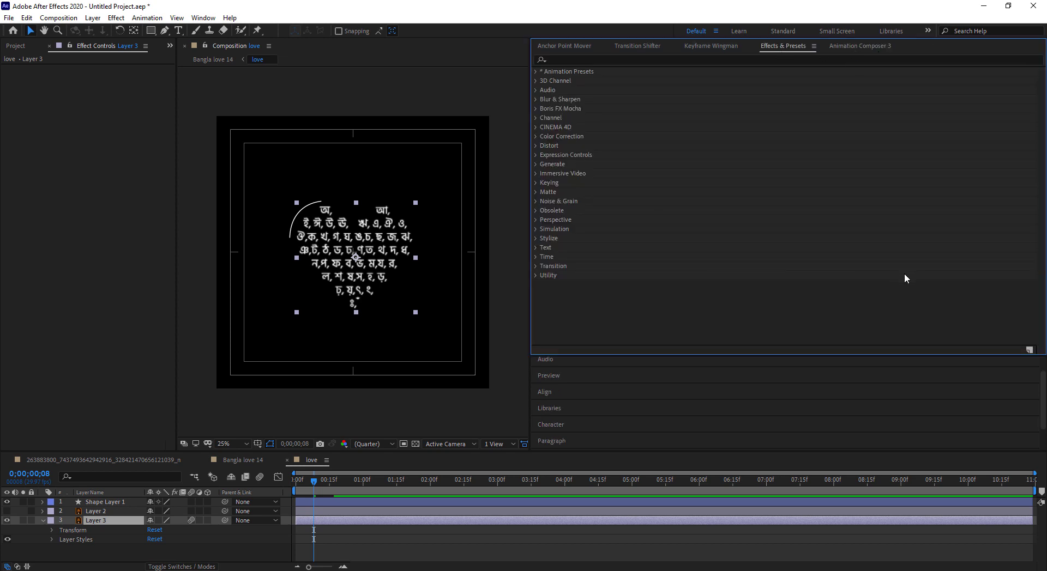
left_click_drag(530, 264, 771, 264)
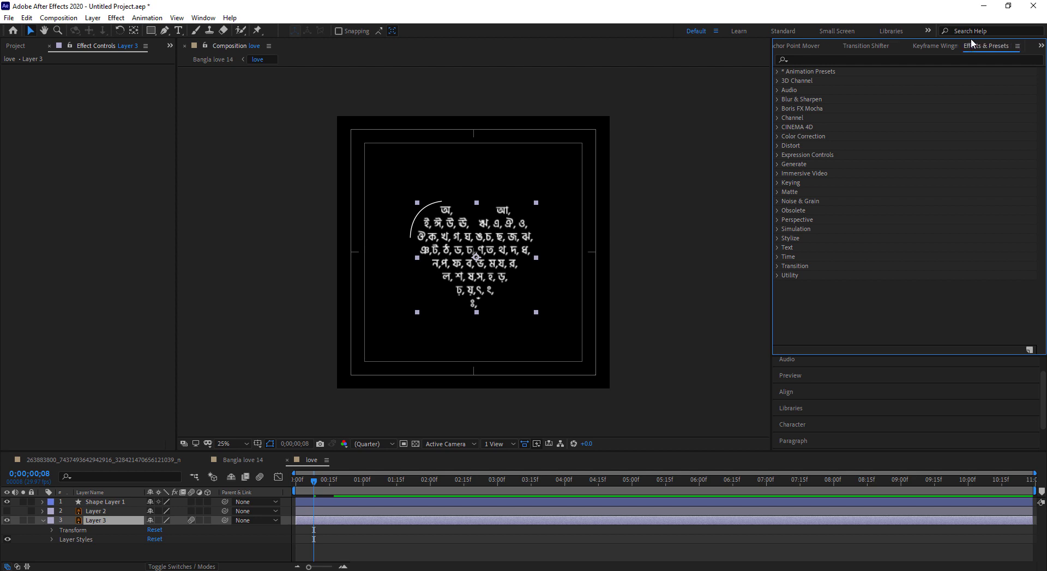
left_click(1013, 47)
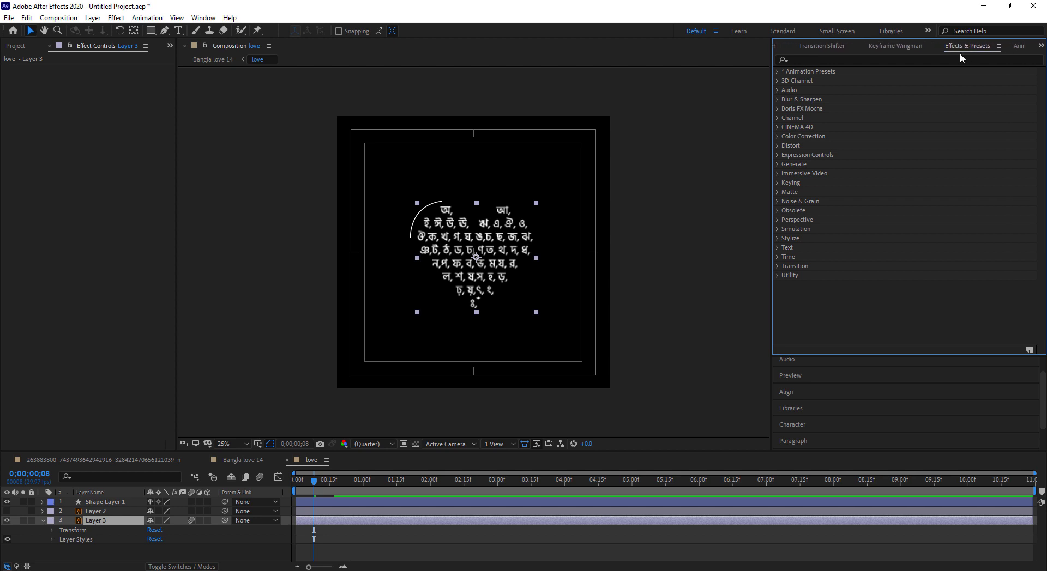
left_click(1020, 46)
left_click(907, 46)
- Expand Animation Presets > Transitions - Dissolves and select Dissolve - blobs
left_click(814, 60)
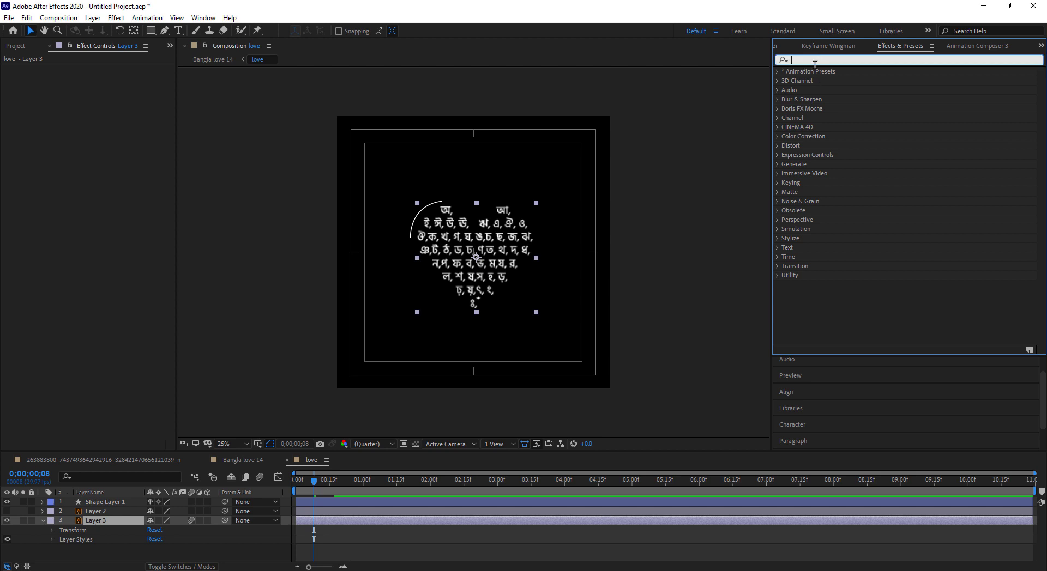
left_click(778, 72)
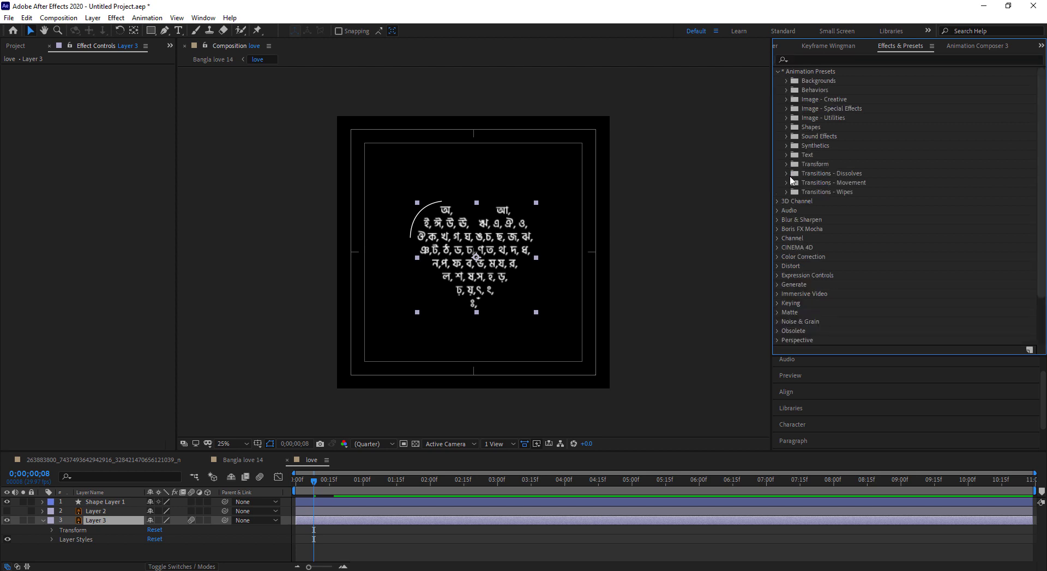
left_click(786, 173)
scroll(868, 272, "down", 5)
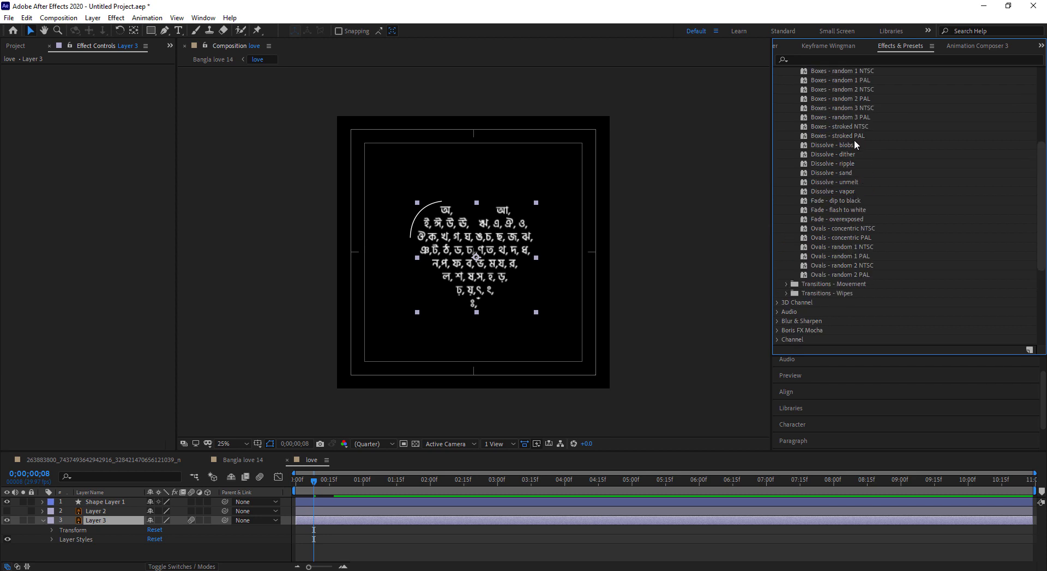
left_click(852, 145)
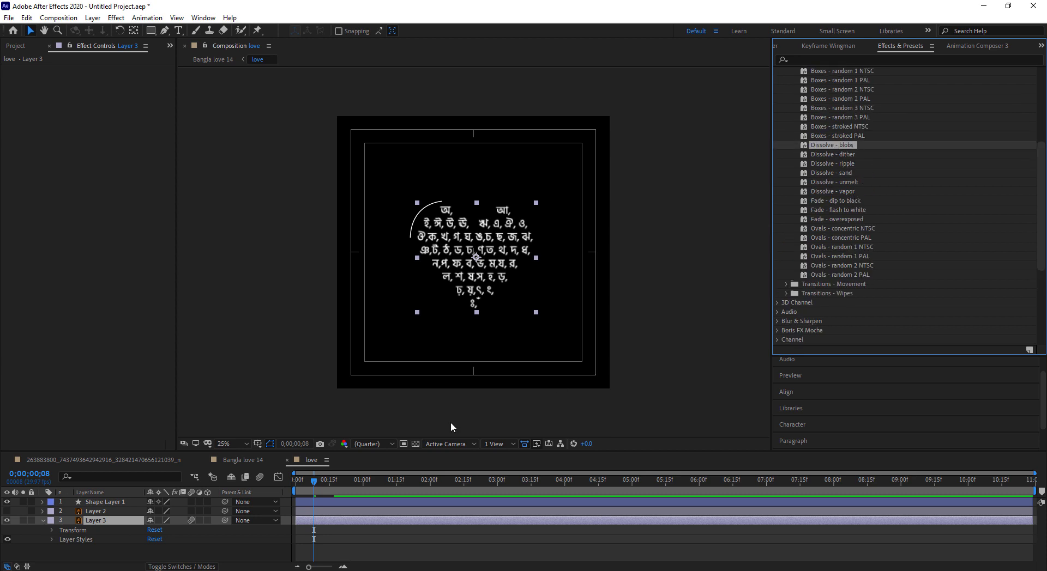
- Apply the Dissolve - blobs preset to the Bangla letters layer at the first frame and preview
left_click(321, 490)
key("Home")
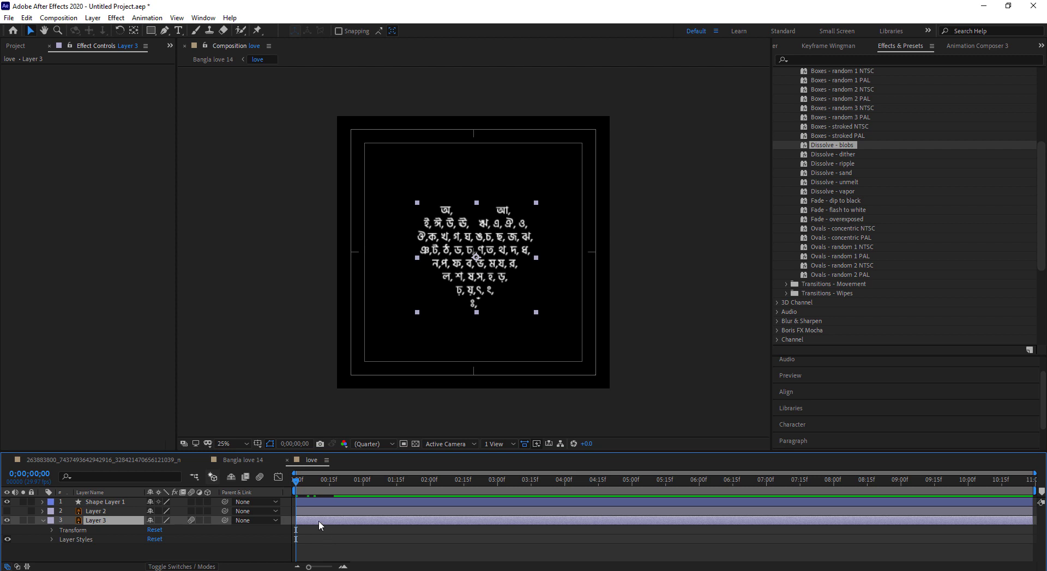
mouse_move(842, 145)
left_mouse_down()
mouse_move(754, 229)
mouse_move(303, 522)
left_mouse_up()
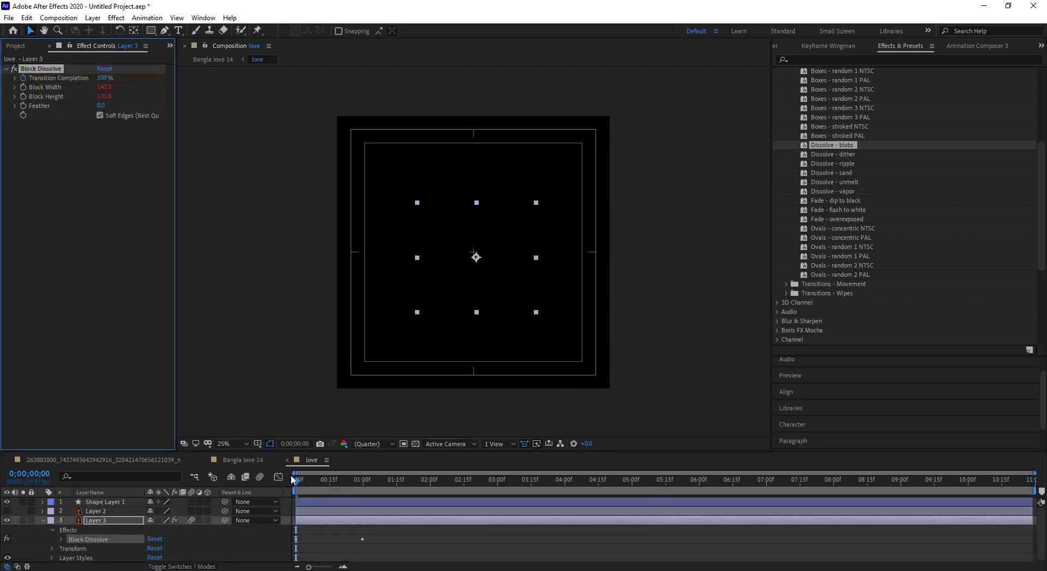
key("space")
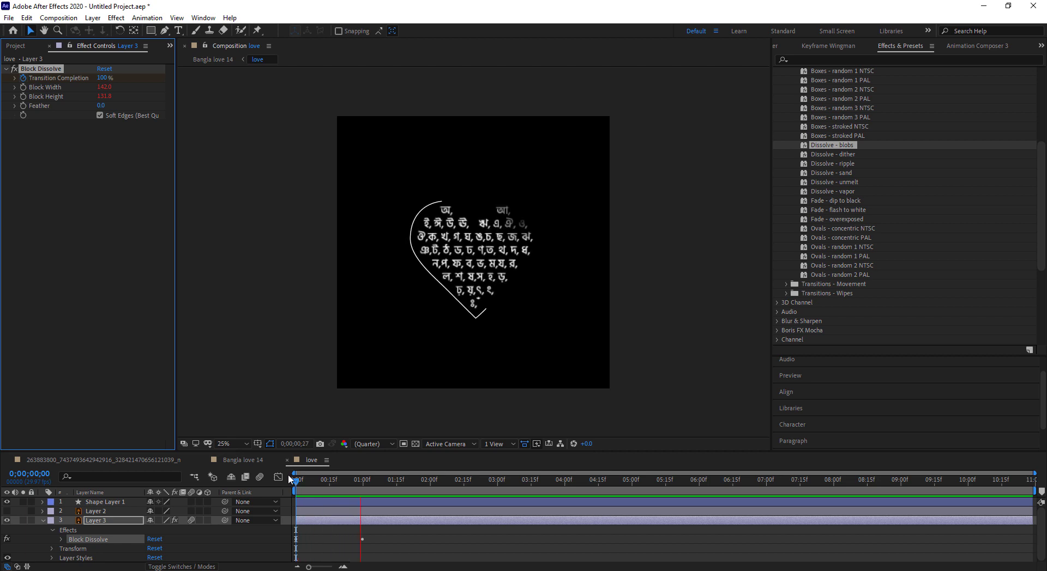
key("space")
- Move the dissolve's last Transition Completion keyframe to 2 seconds, matching the heart outline
left_click(307, 512)
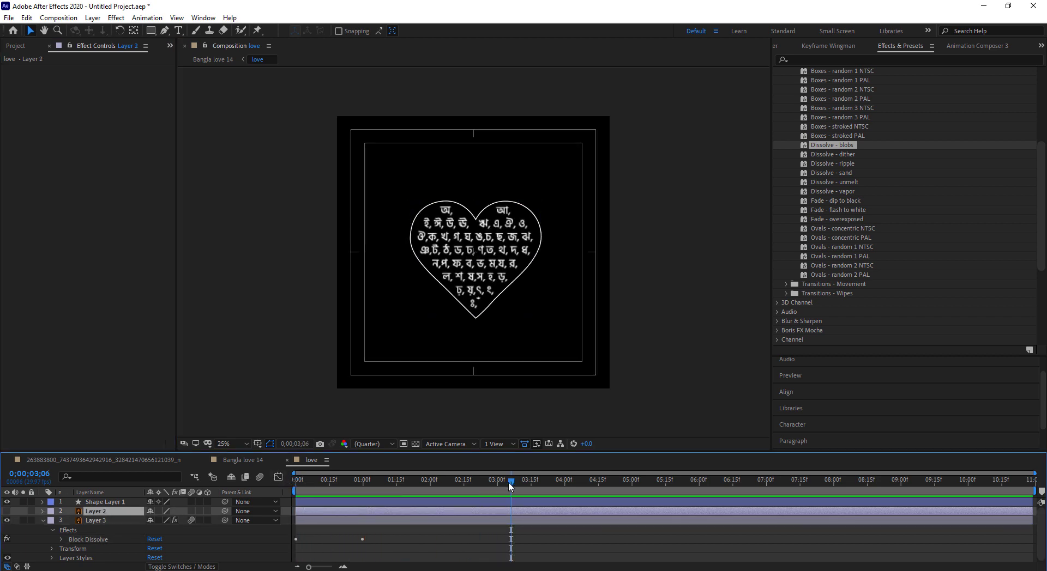
key("Home")
left_click(384, 499)
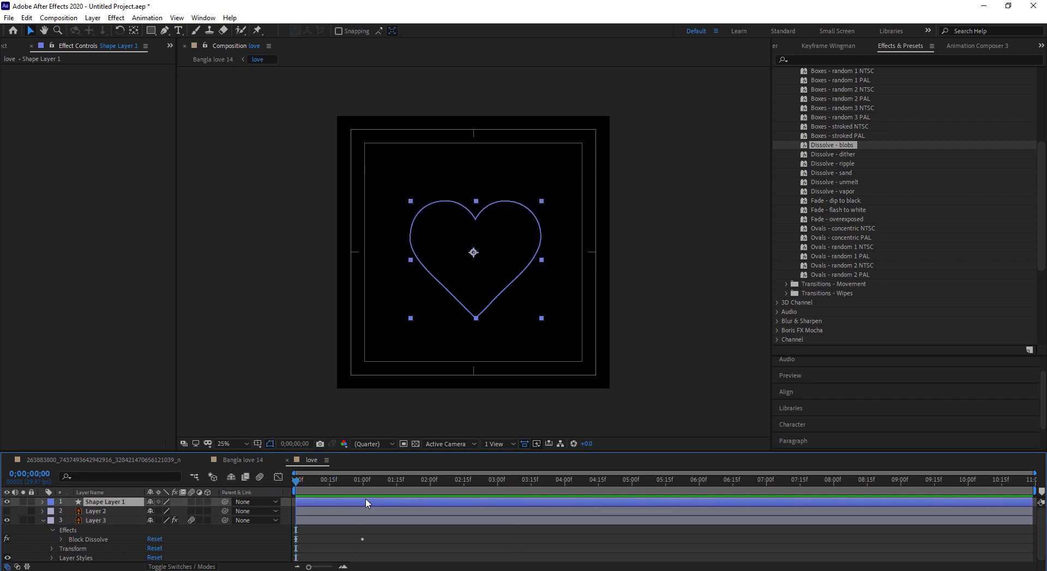
key("u")
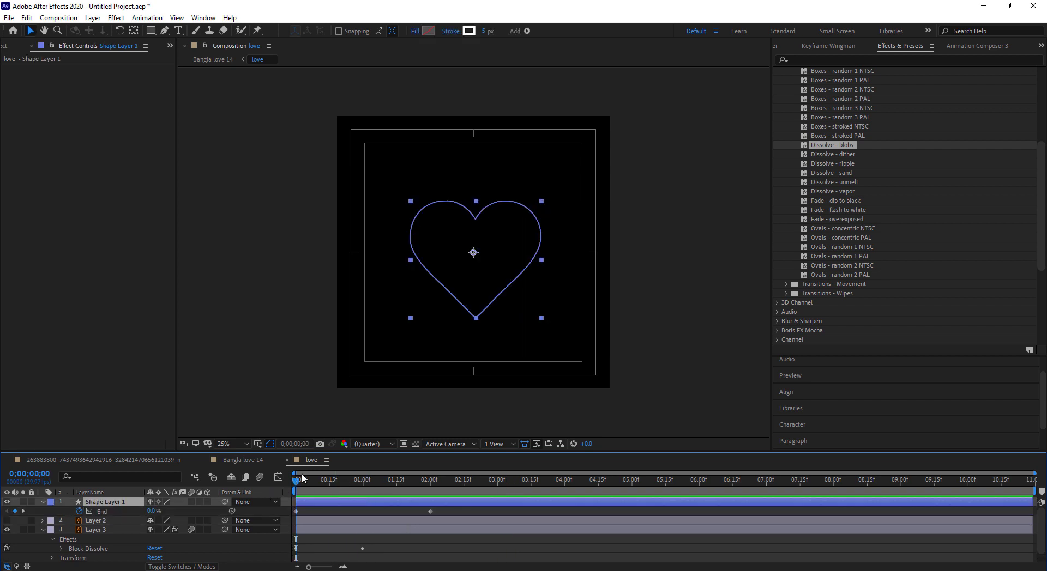
left_click_drag(298, 484, 420, 538)
left_click(397, 530)
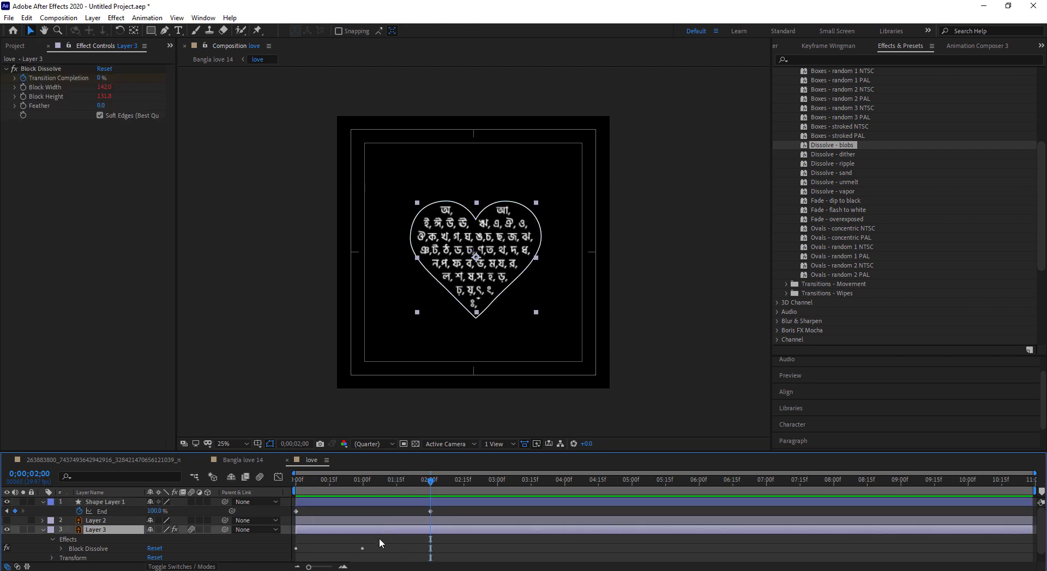
key("u")
left_click_drag(362, 549, 430, 550)
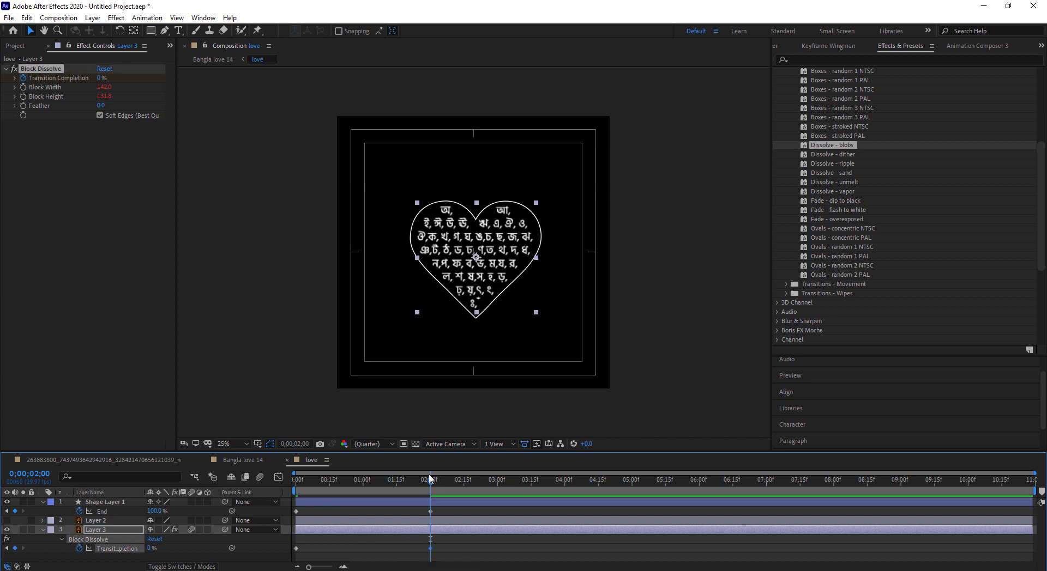
- Preview the letters blob-dissolving in from the start, then return to Bangla love 14
key("Home")
key("space")
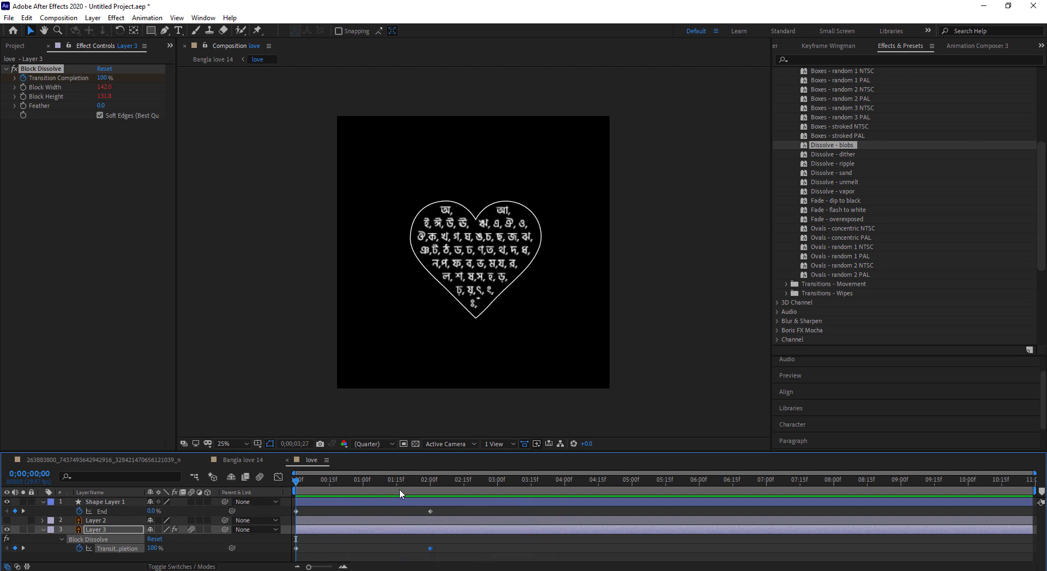
key("space")
key("Home")
key("space")
key("space")
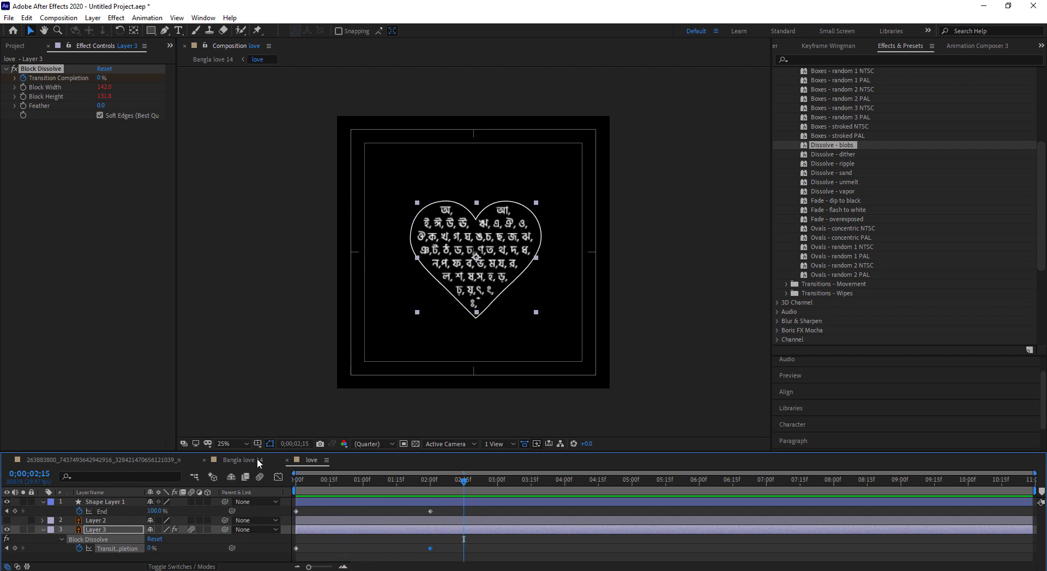
left_click(257, 459)
- Preview the full composition, then show rulers and add a vertical guide at the heart's centre
key("Home")
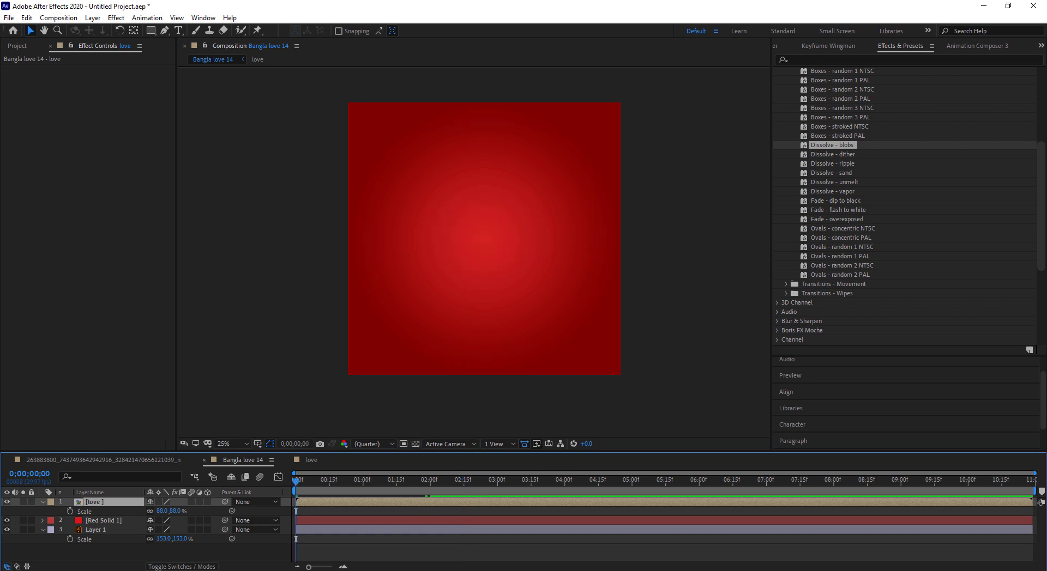
key("space")
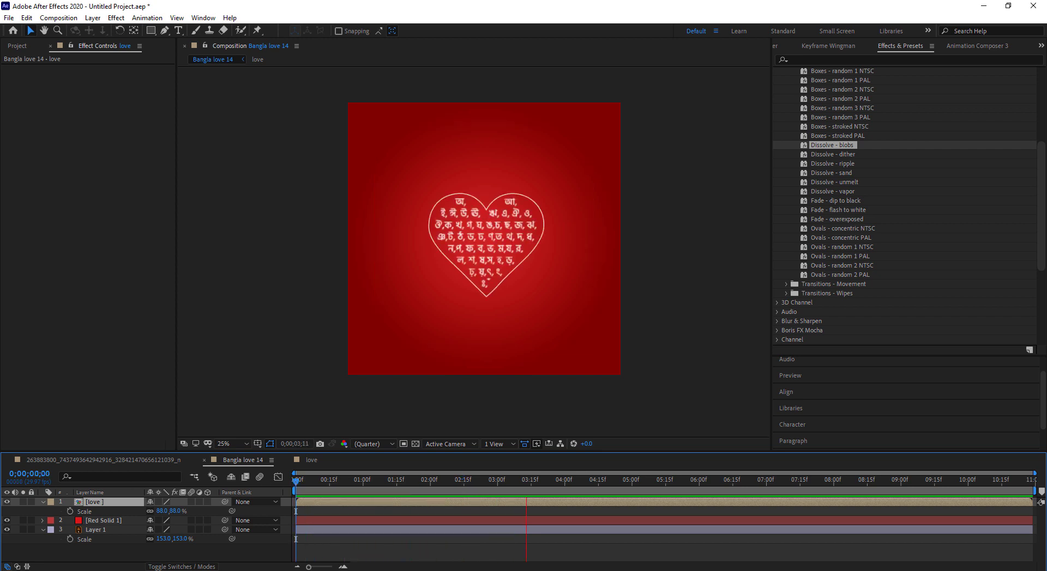
key("space")
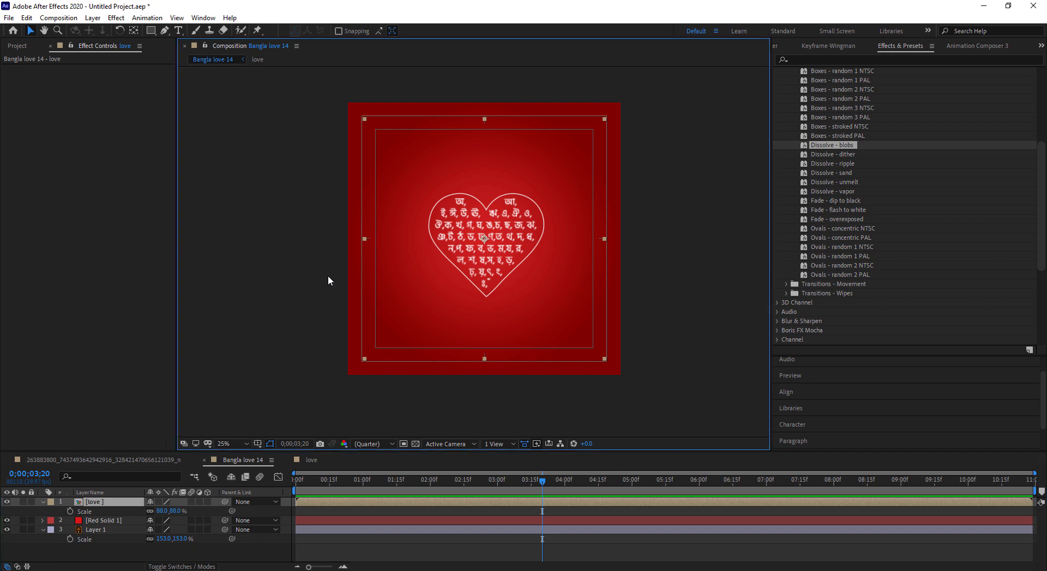
key("ctrl+r")
mouse_move(182, 210)
left_mouse_down()
mouse_move(498, 231)
mouse_move(487, 227)
left_mouse_up()
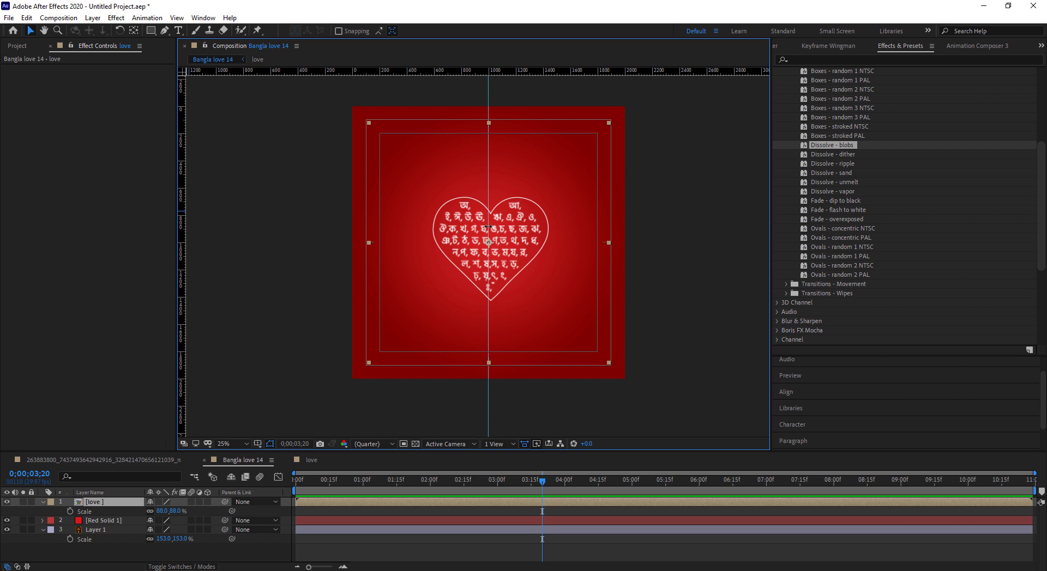
left_click_drag(487, 140, 488, 140)
- Nudge the love layer with Shift+arrow keys to centre the heart on the guide
left_click(106, 507)
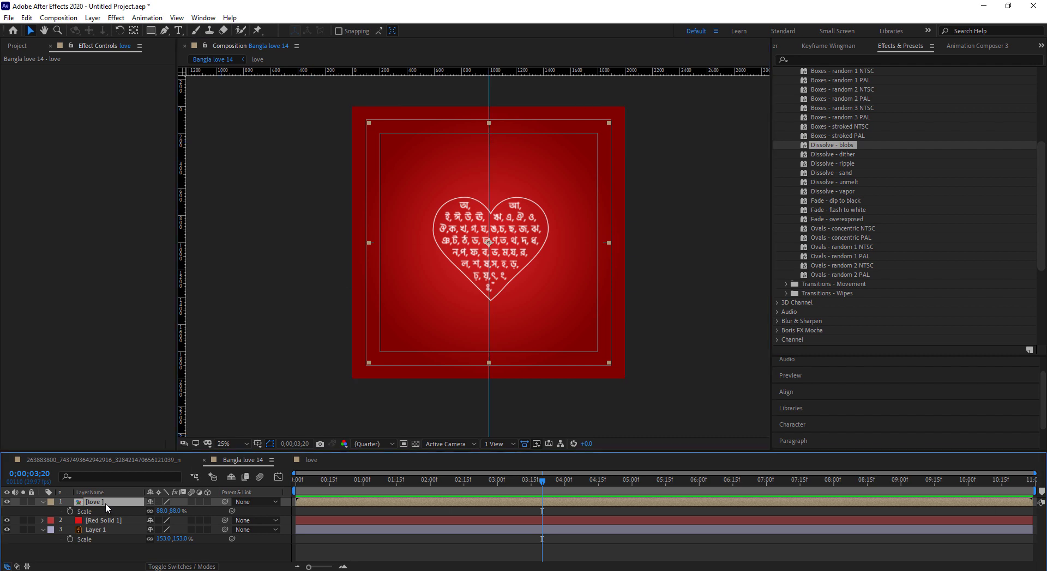
key("shift+Left")
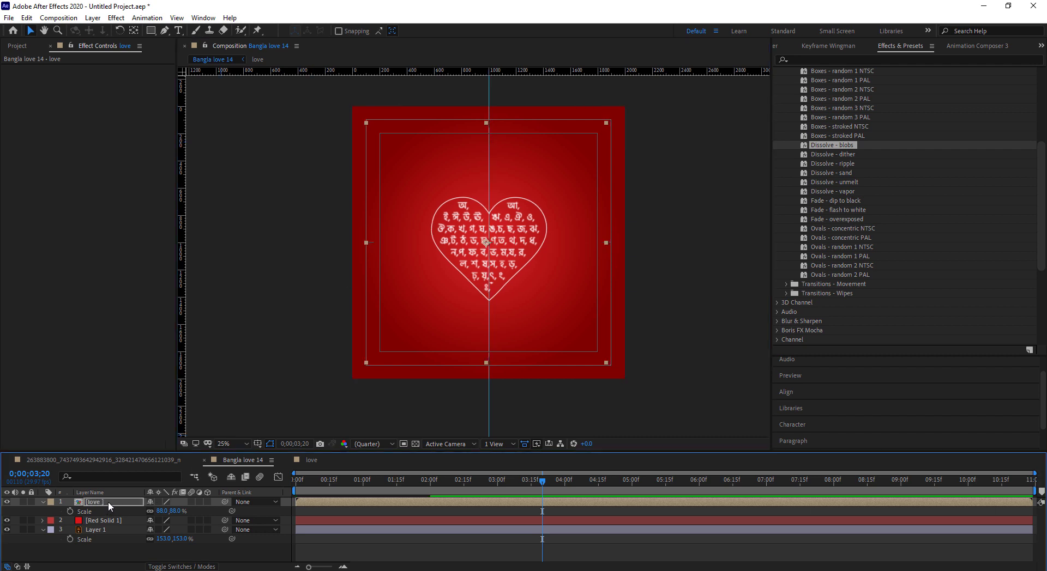
key("shift+Left")
key("shift+Right")
key("shift+Right")
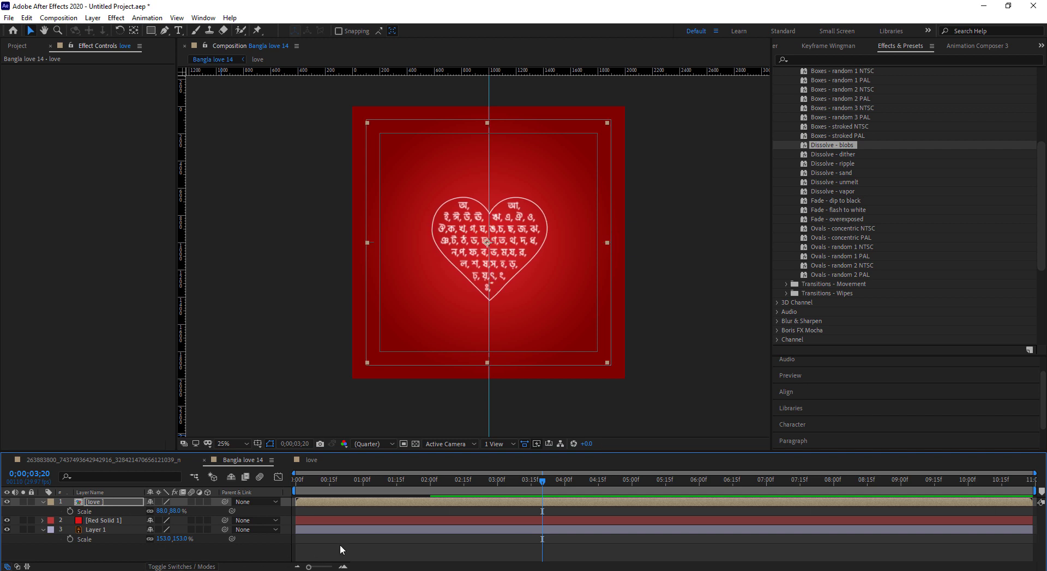
key("shift+Left")
key("Home")
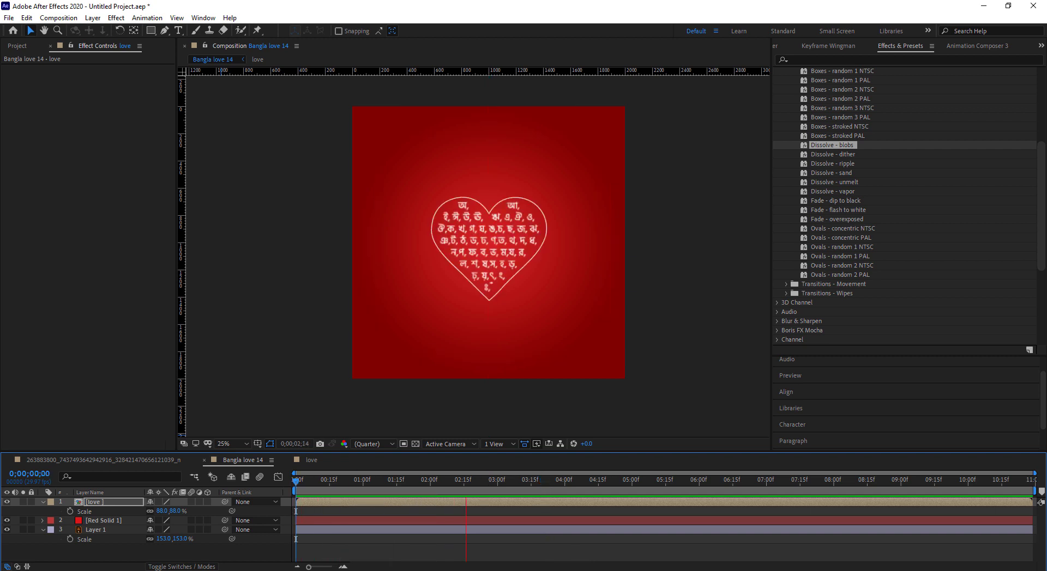
left_click(487, 243)
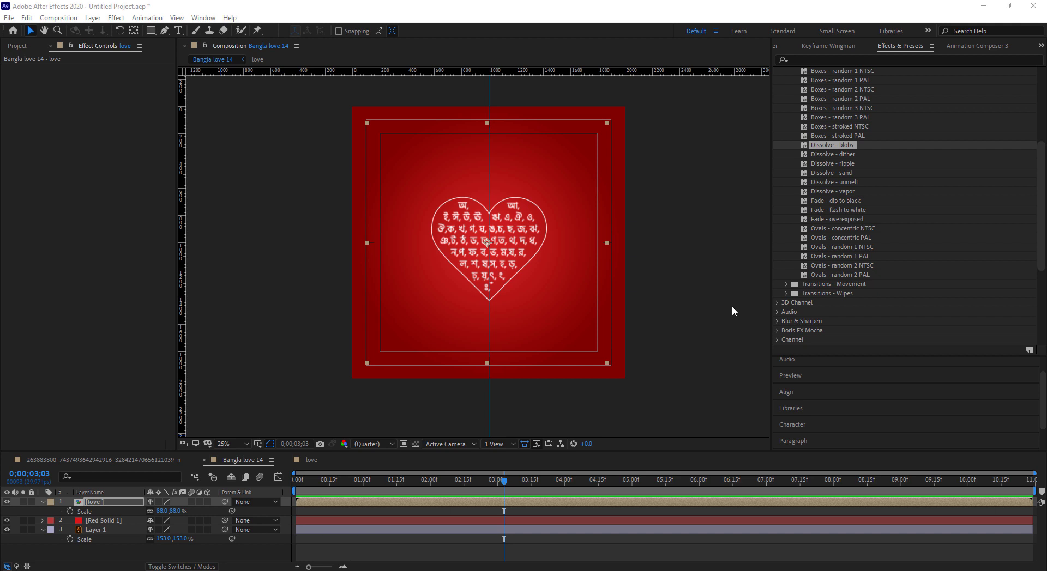
- Paste the Bangla subtitle as a new Nirmala UI text line below the heart
left_click(179, 31)
key("period")
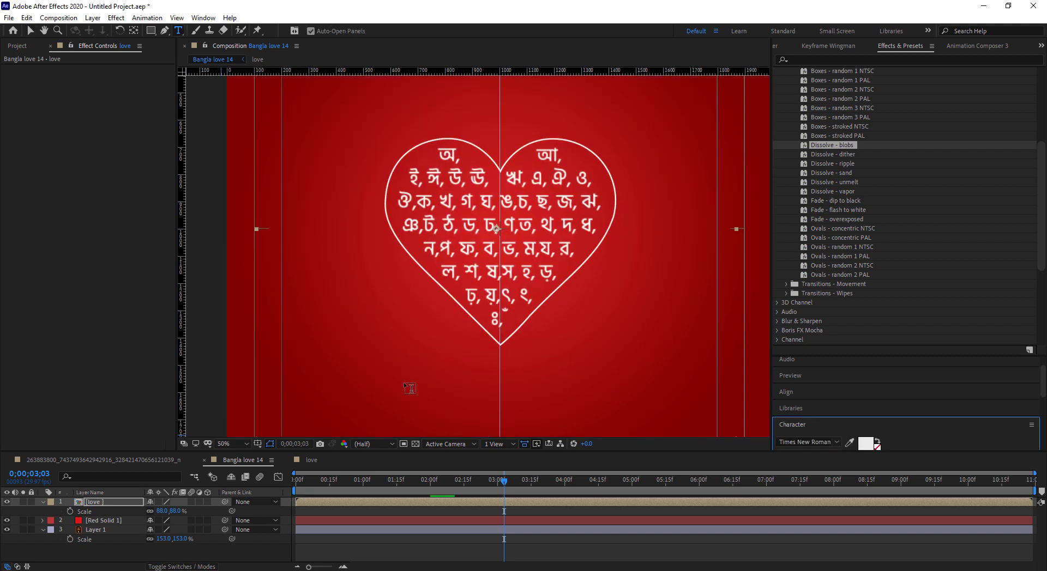
left_click(401, 397)
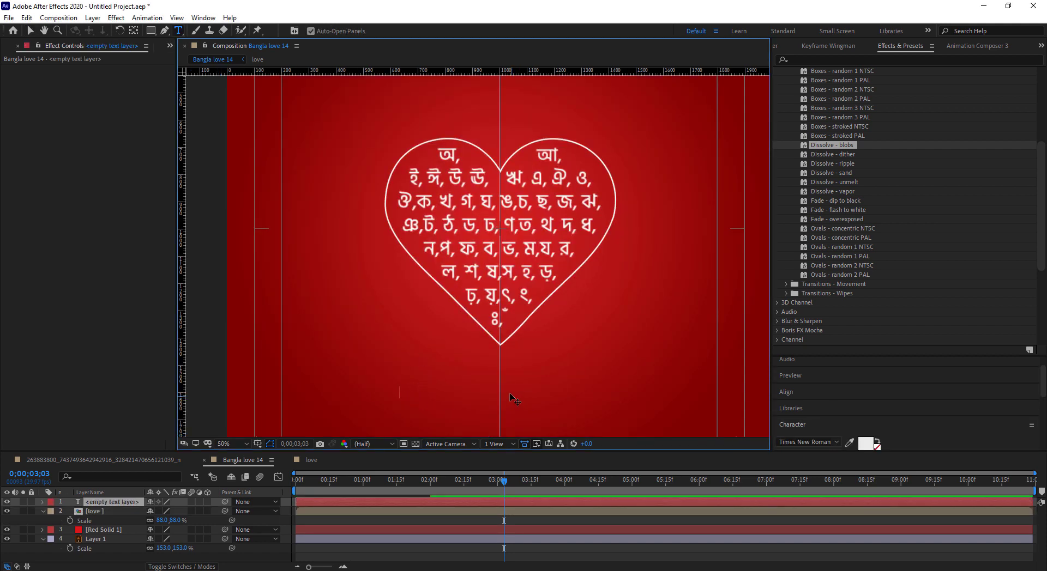
type("এই ভালবাসা দিবসে ভালোবাসা ছড়িয়ে পড়ুক বাংলা ভাষায়")
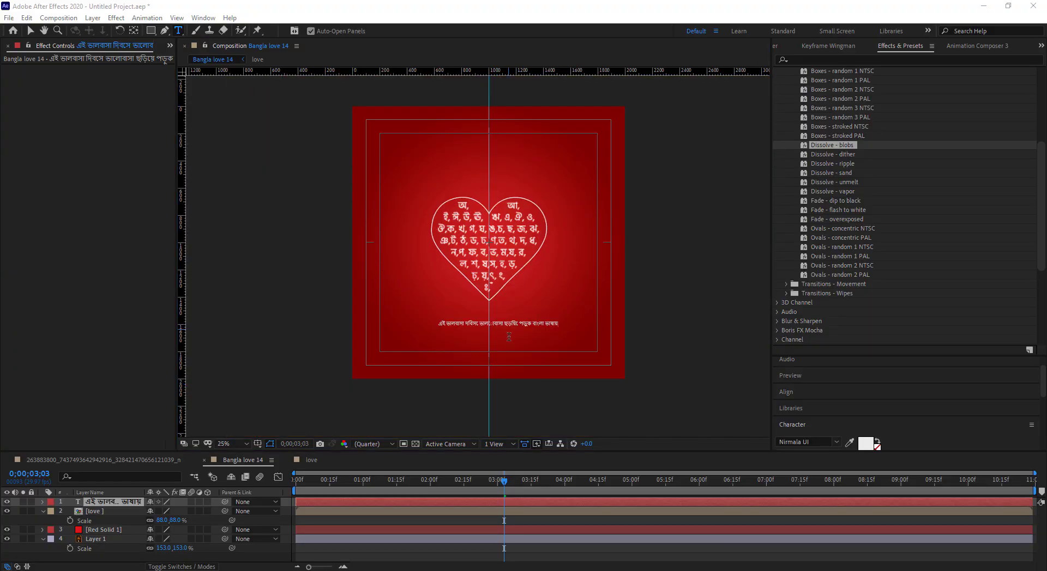
key("period")
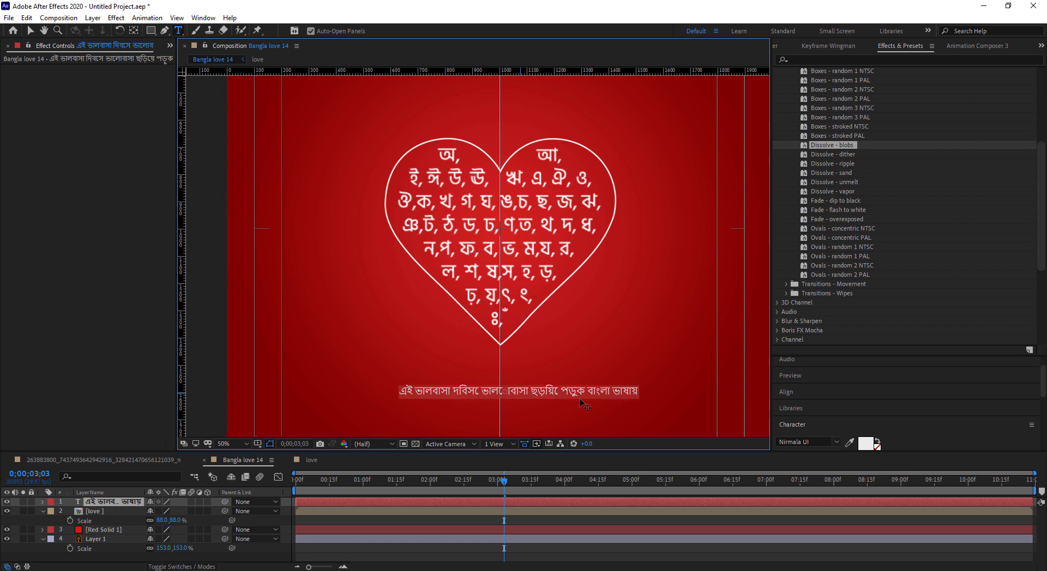
- Collapse the Effects & Presets folders and close the Keyframe Wingman panel
scroll(856, 66, "up", 5)
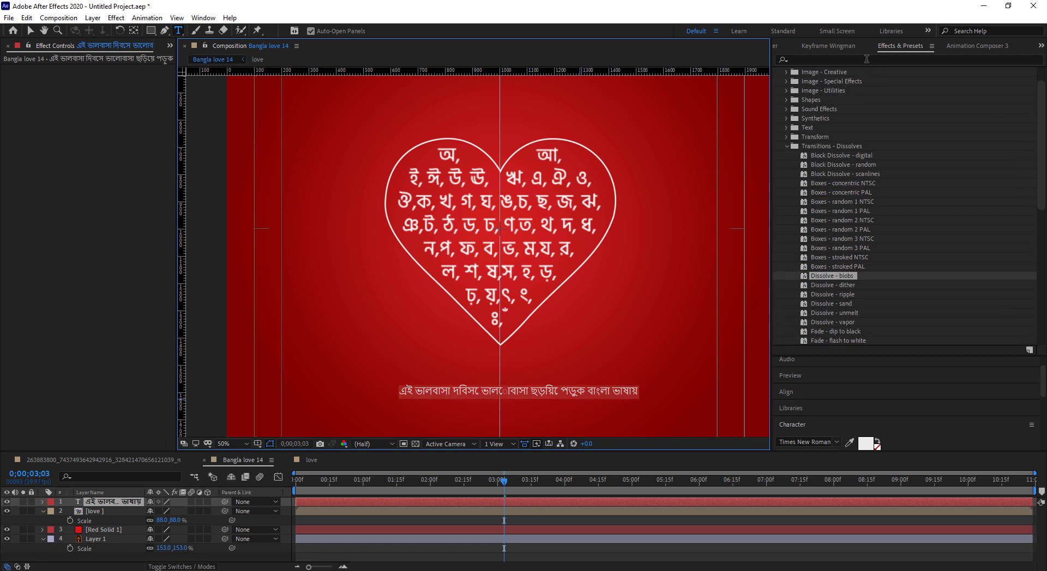
scroll(857, 69, "up", 1)
left_click(786, 173)
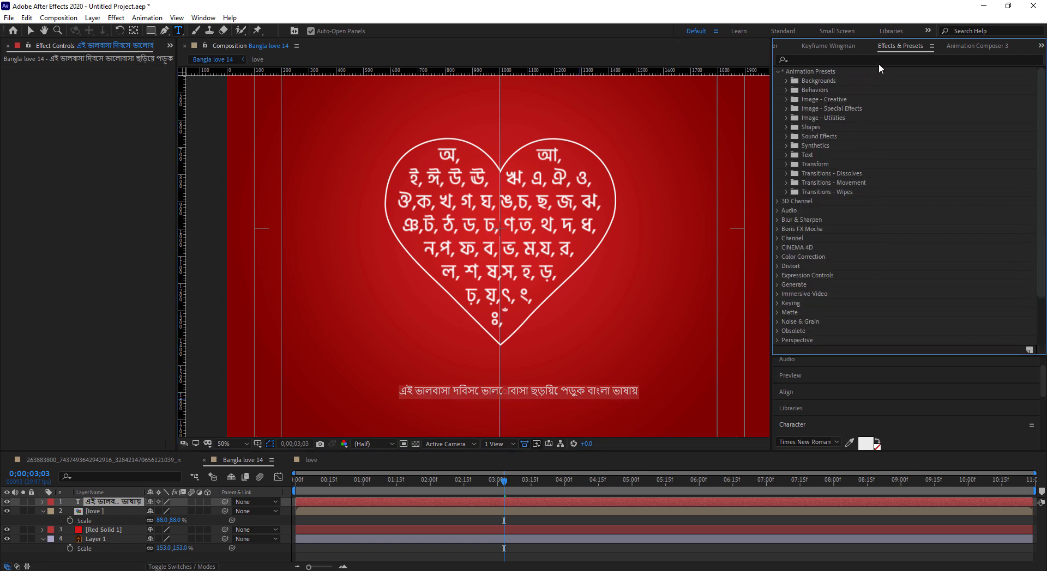
left_click(853, 46)
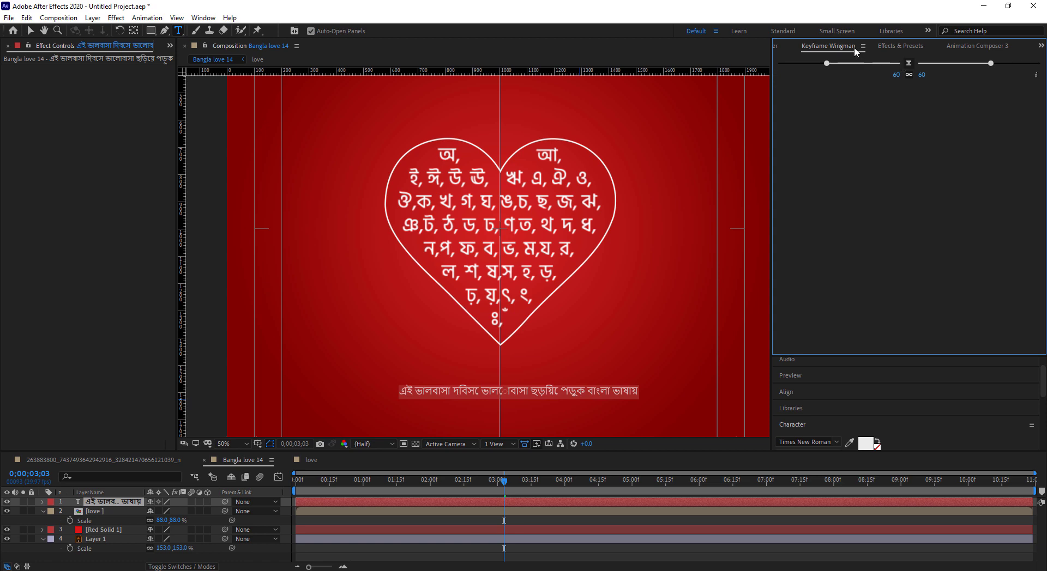
mouse_move(854, 47)
left_mouse_down()
mouse_move(744, 507)
mouse_move(849, 49)
left_mouse_up()
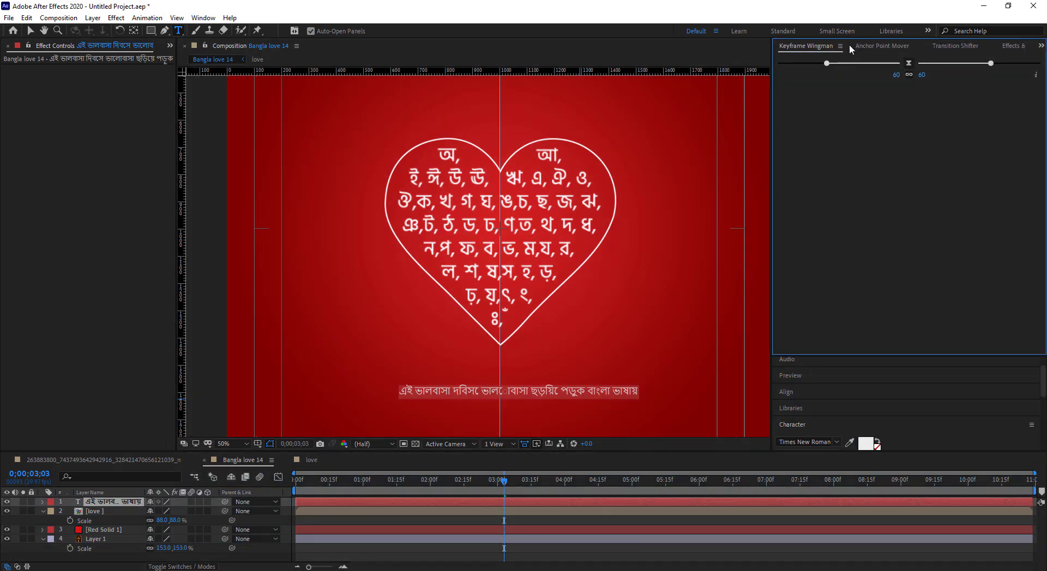
left_click(841, 47)
left_click(866, 50)
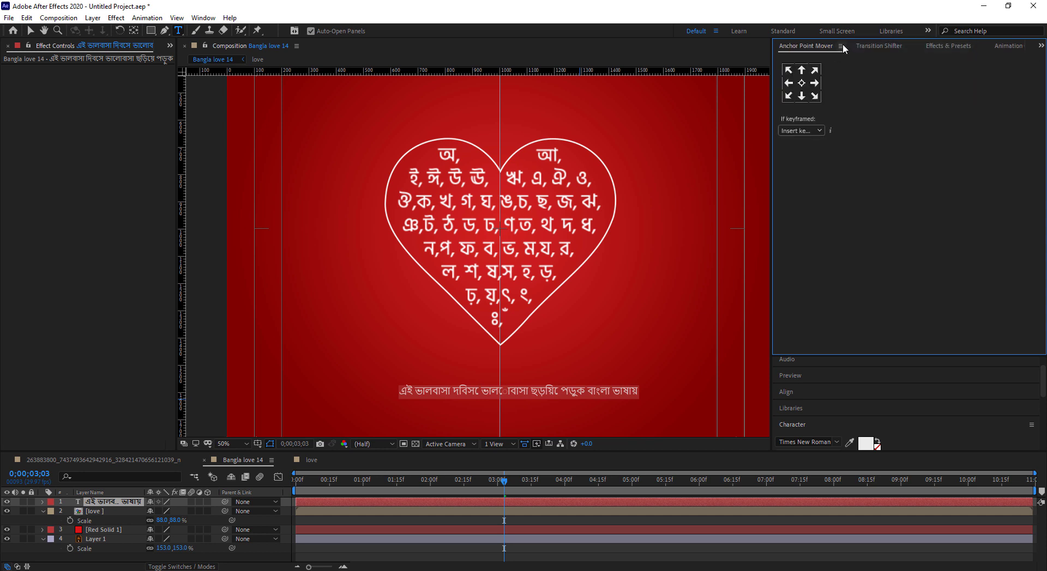
- Close Anchor Point Mover and Transition Shifter, and dock the Character panel into the top group
left_click(841, 46)
left_click(861, 51)
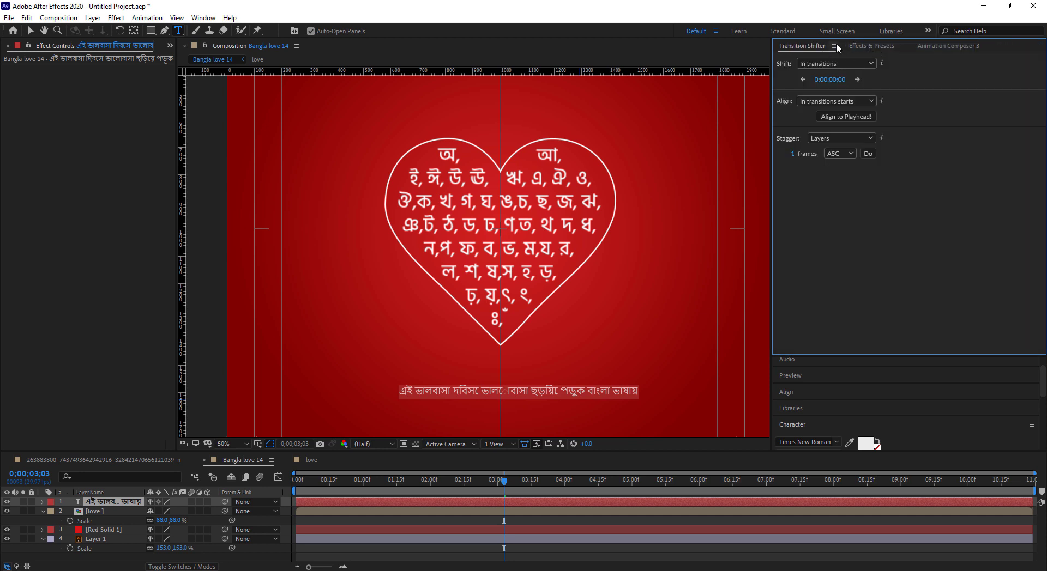
left_click(835, 46)
left_click(867, 49)
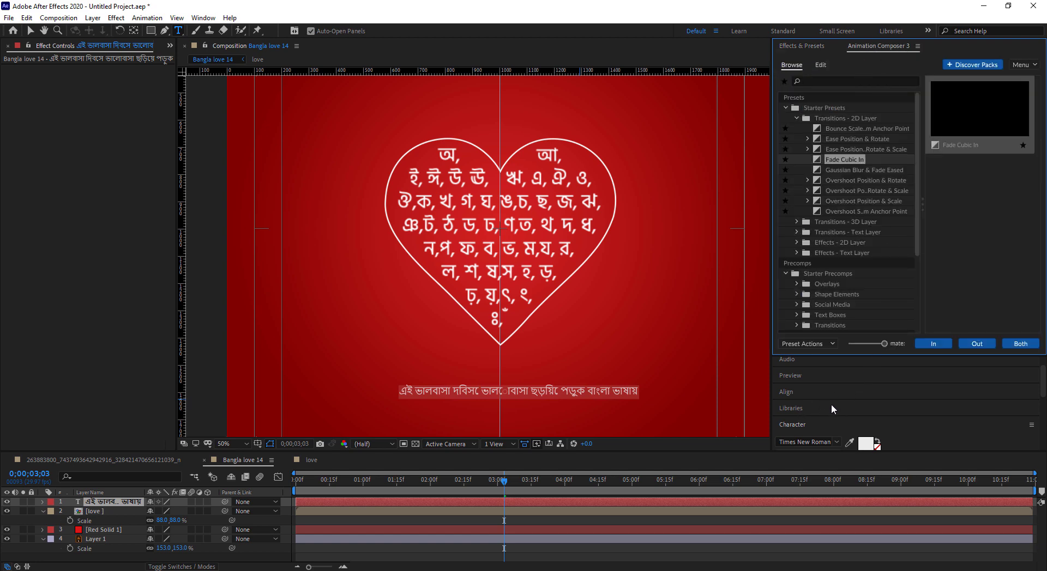
left_click_drag(803, 427, 952, 52)
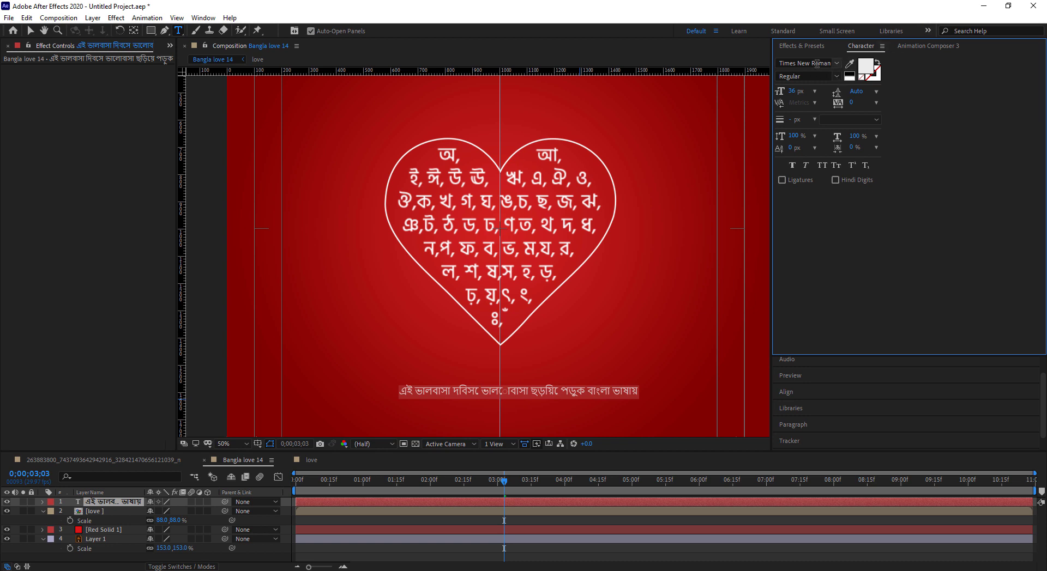
- Search the font list for Hind and apply Hind Siliguri Medium to the subtitle
left_click(836, 63)
scroll(866, 121, "up", 5)
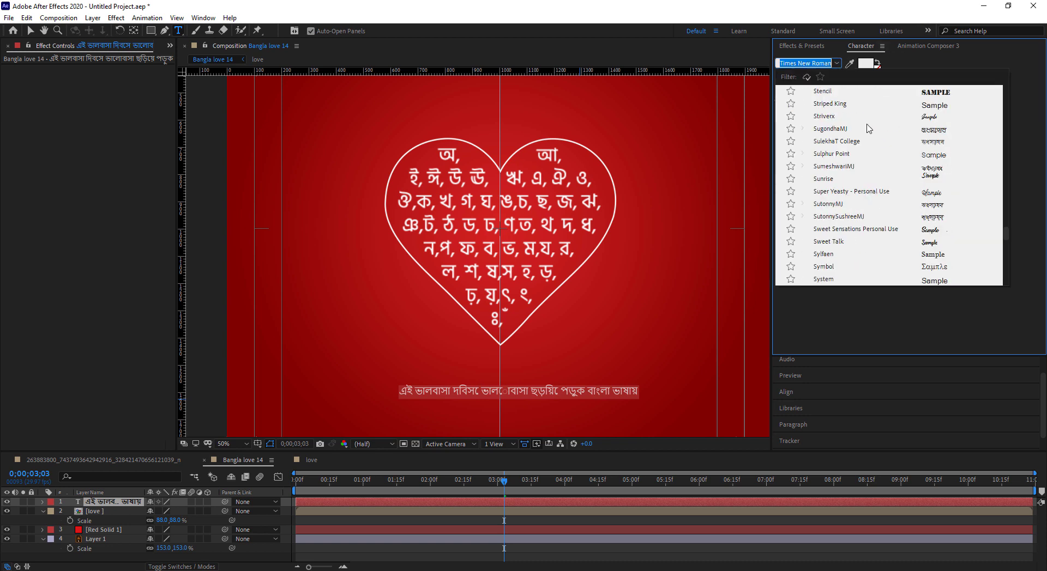
type("hinde")
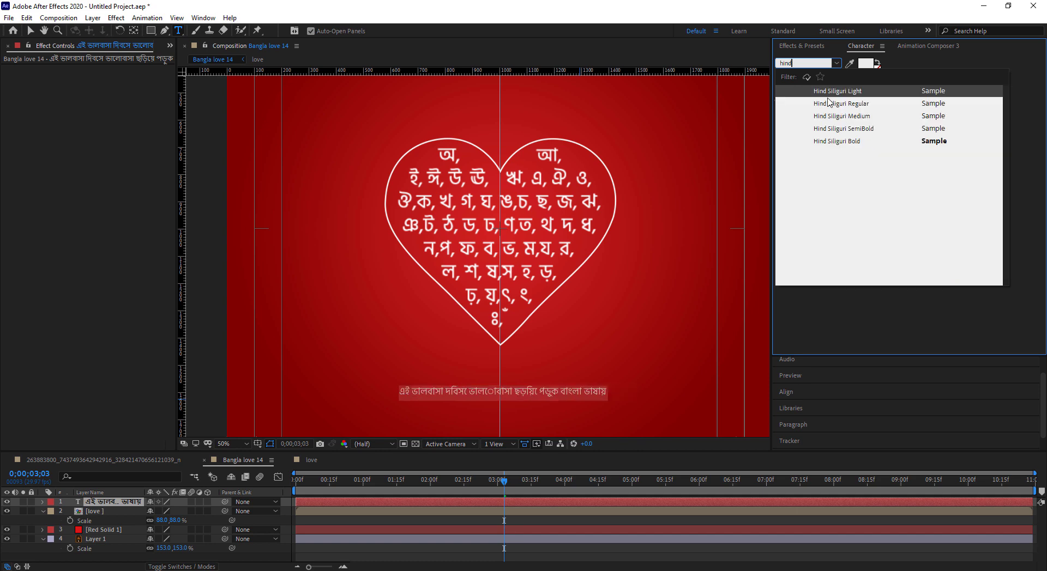
left_click(845, 119)
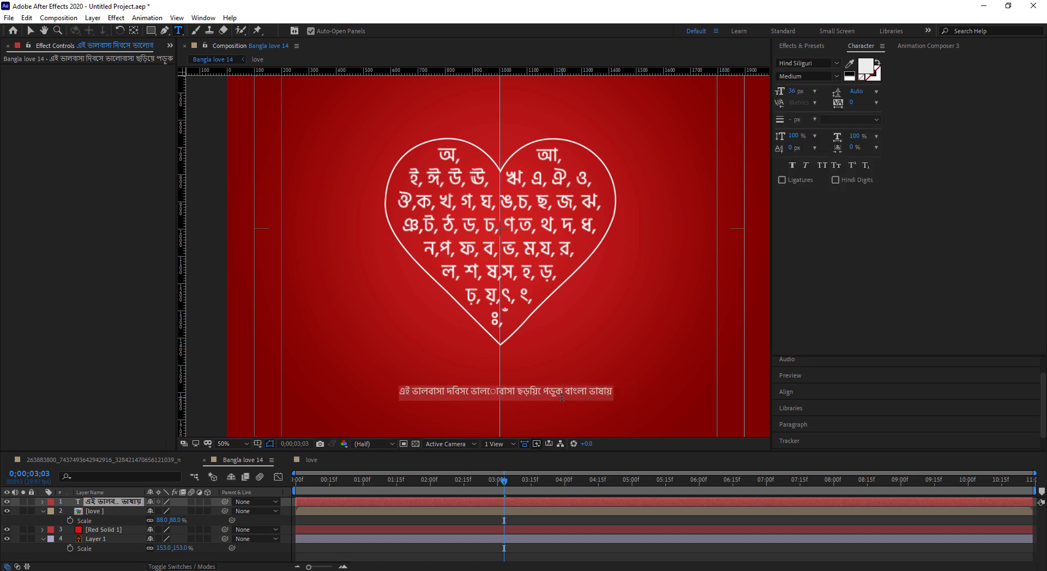
left_click(596, 397)
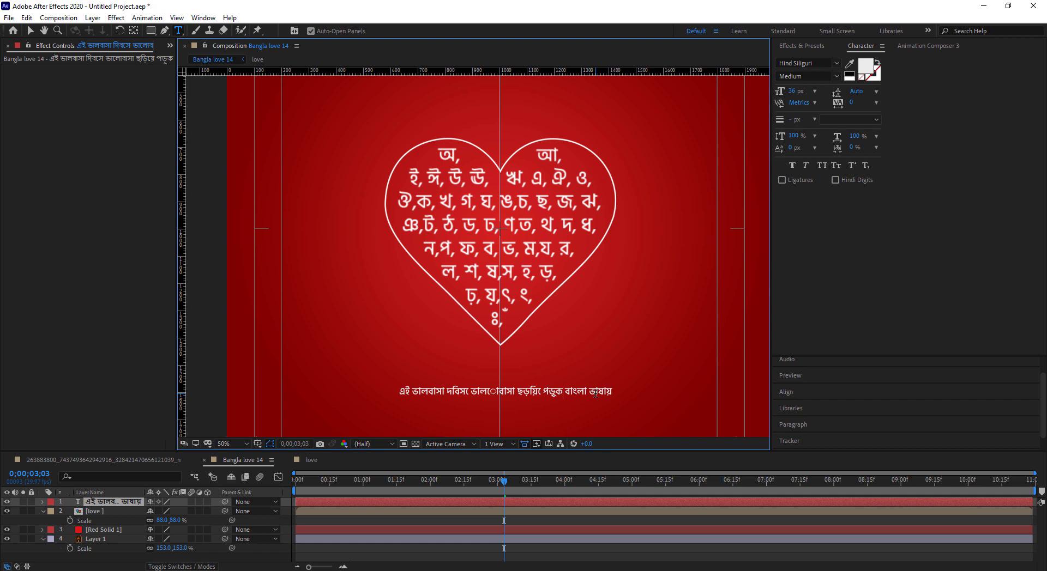
- Set the text engine to South Asian and Middle Eastern in the Type preferences
left_click(58, 17)
mouse_move(26, 17)
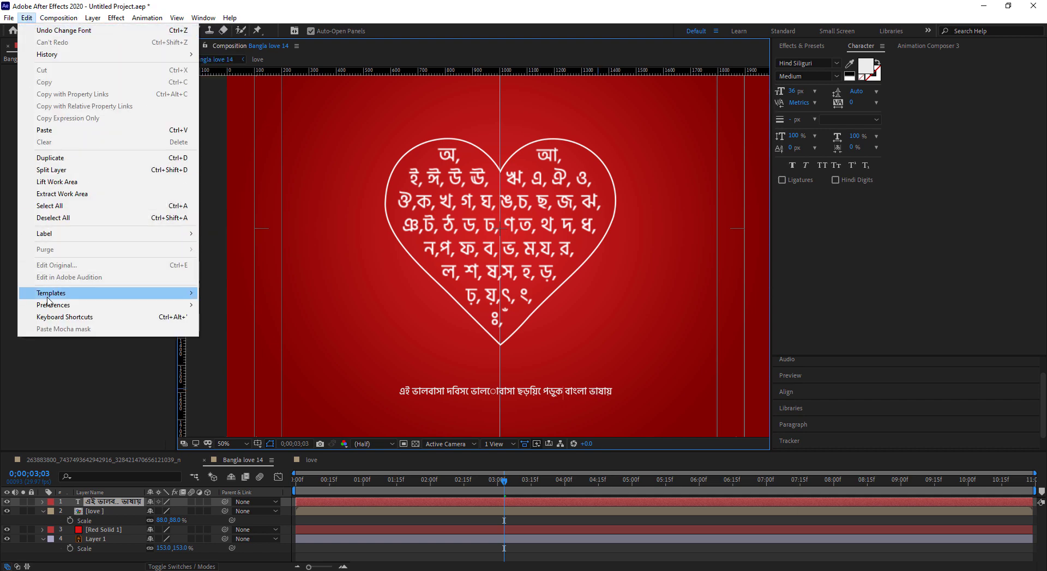
mouse_move(54, 305)
left_click(269, 305)
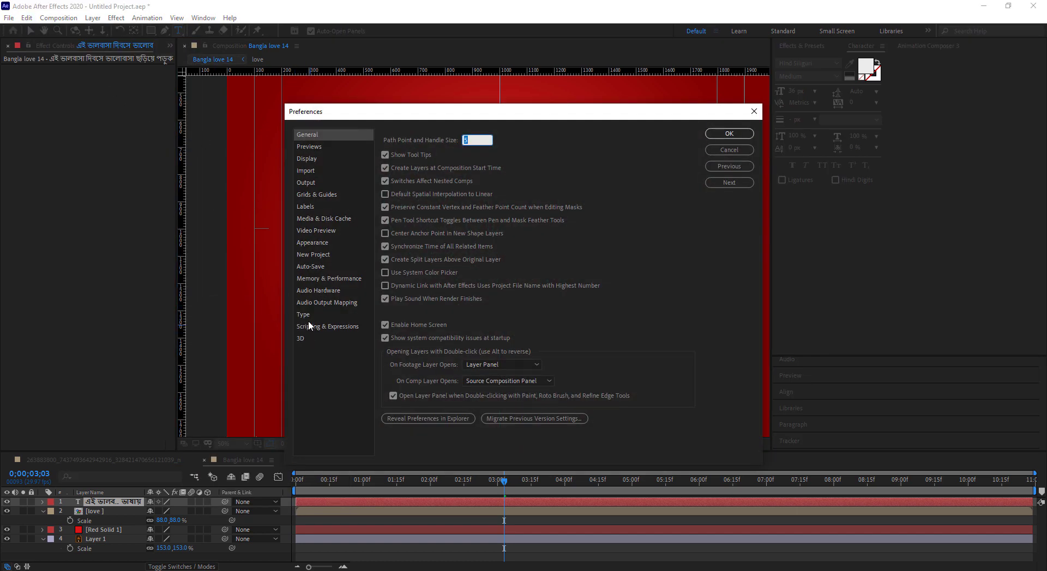
left_click(308, 316)
left_click(449, 163)
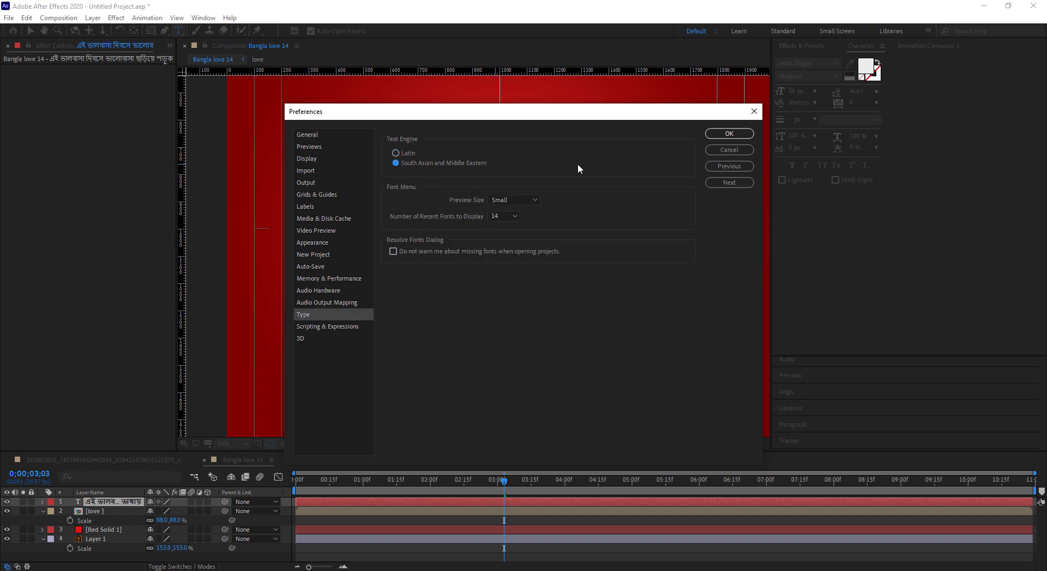
left_click(729, 134)
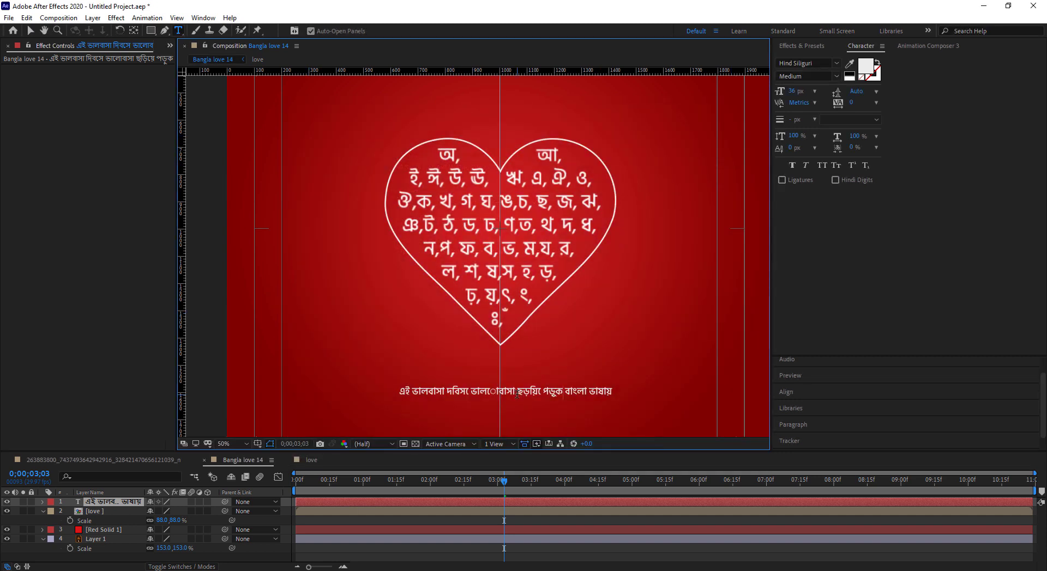
- Finish editing the subtitle text and switch over to Illustrator
key("ctrl+a")
key("ctrl+c")
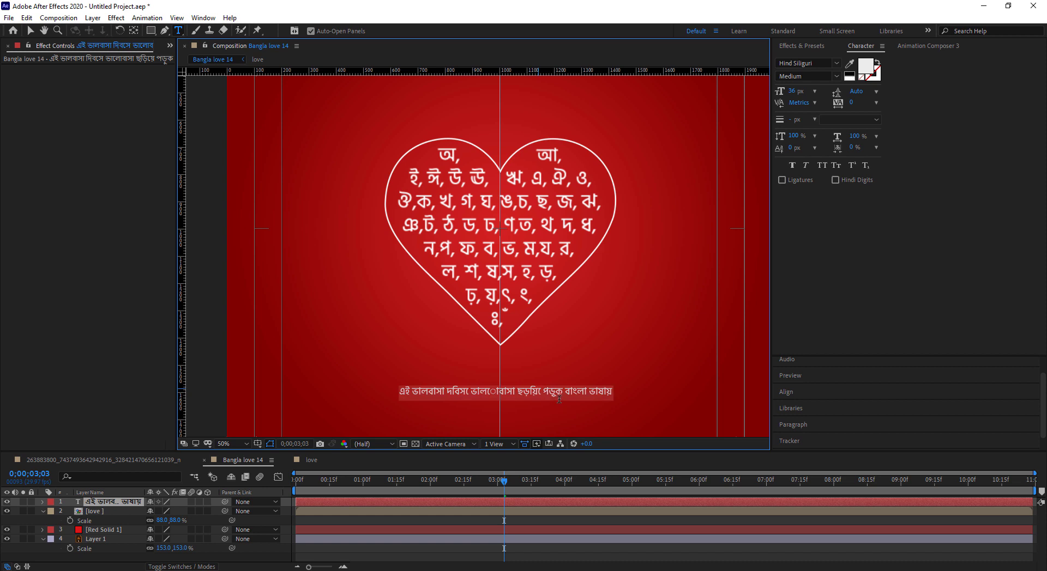
left_click(555, 401)
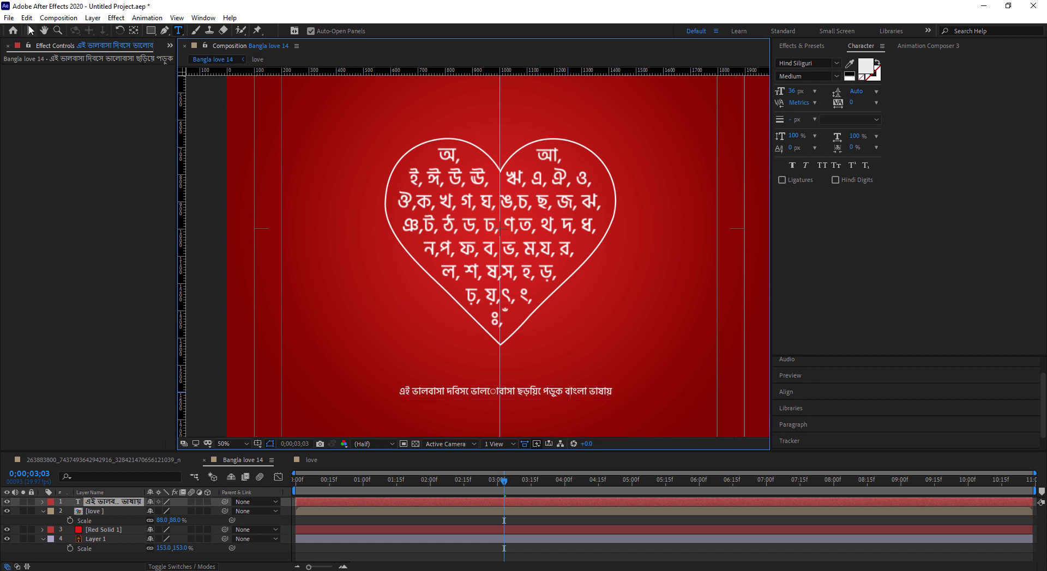
left_click(30, 30)
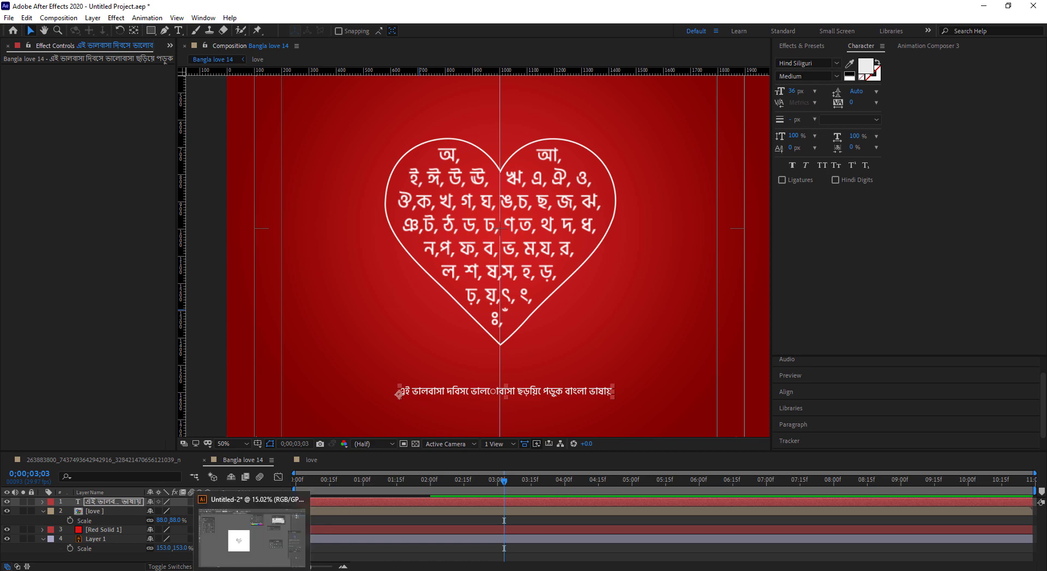
left_click(251, 528)
- In the Bangla heart document, duplicate the alphabet line and paste the subtitle sentence into the copy
left_click(218, 46)
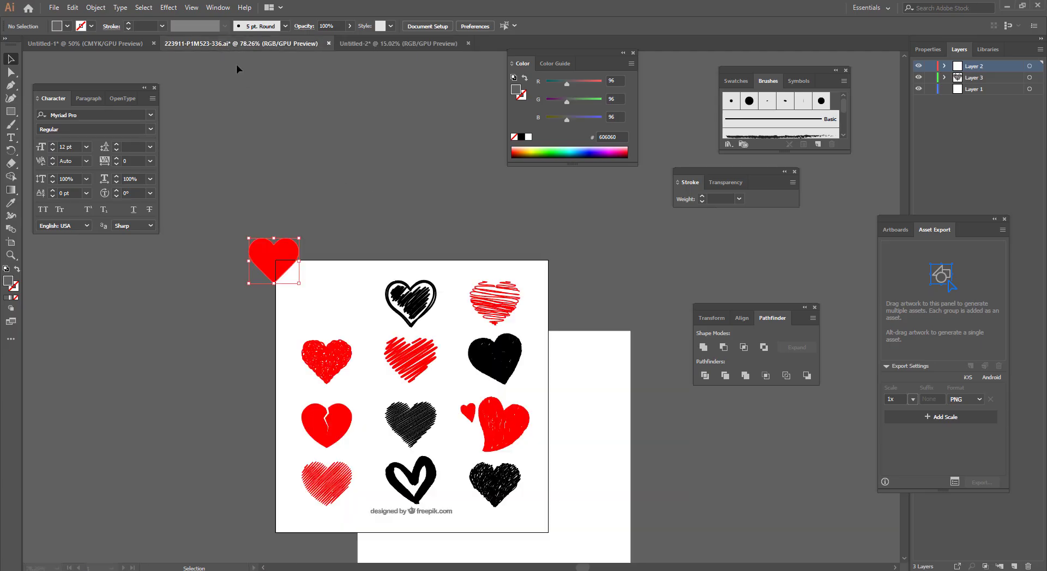
left_click(47, 48)
left_click_drag(326, 198, 434, 79)
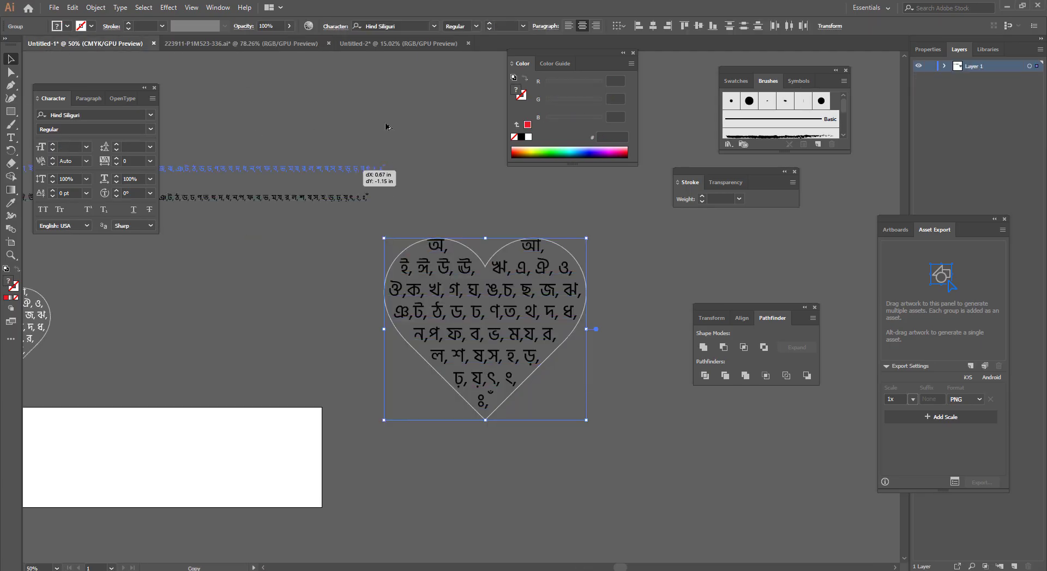
key("t")
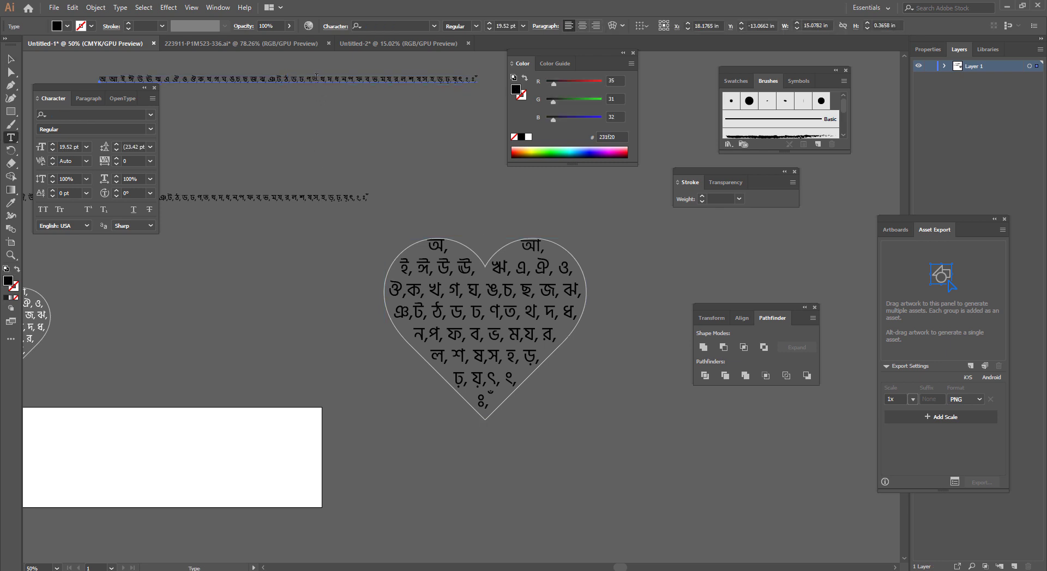
left_click(317, 77)
key("ctrl+a")
key("ctrl+v")
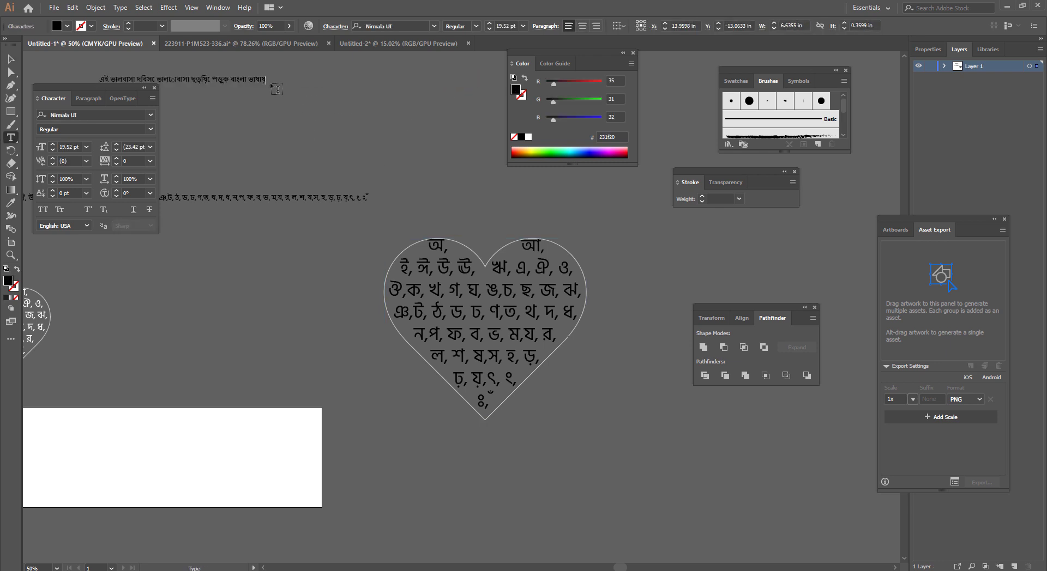
- Set the pasted sentence's font to Hind Siliguri
left_click(11, 58)
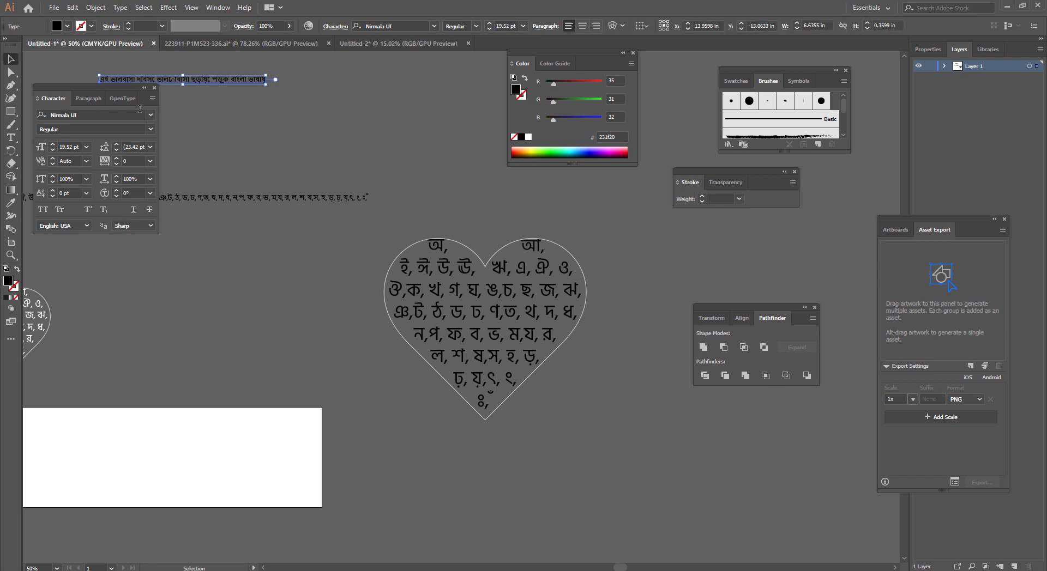
left_click(151, 114)
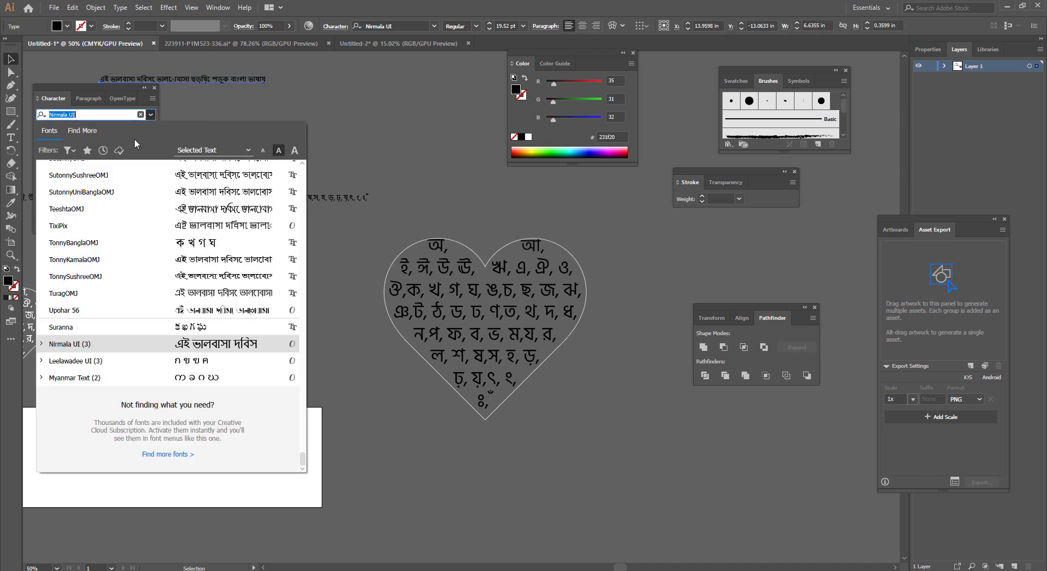
scroll(131, 209, "up", 5)
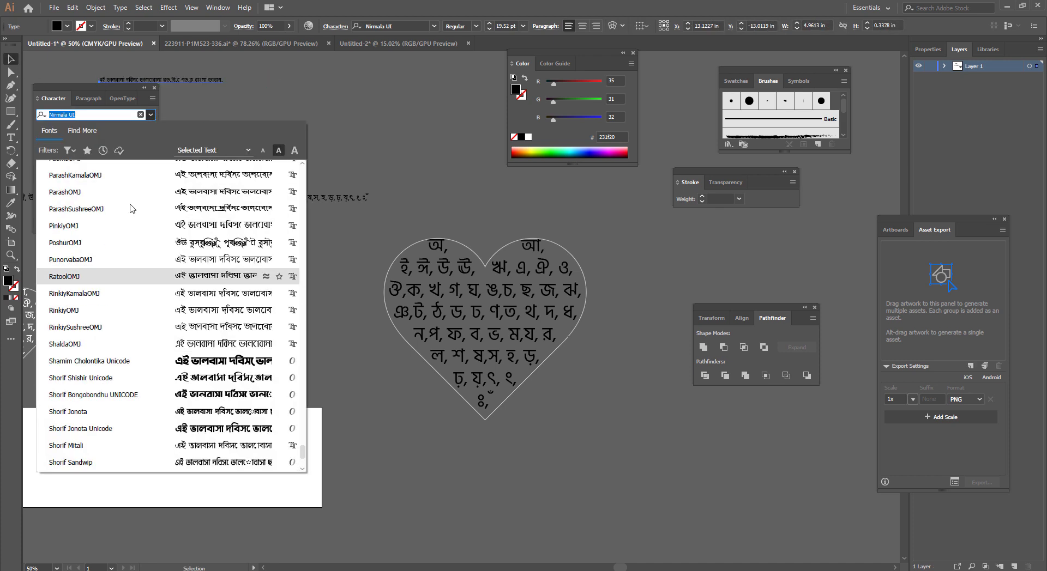
type("hinde")
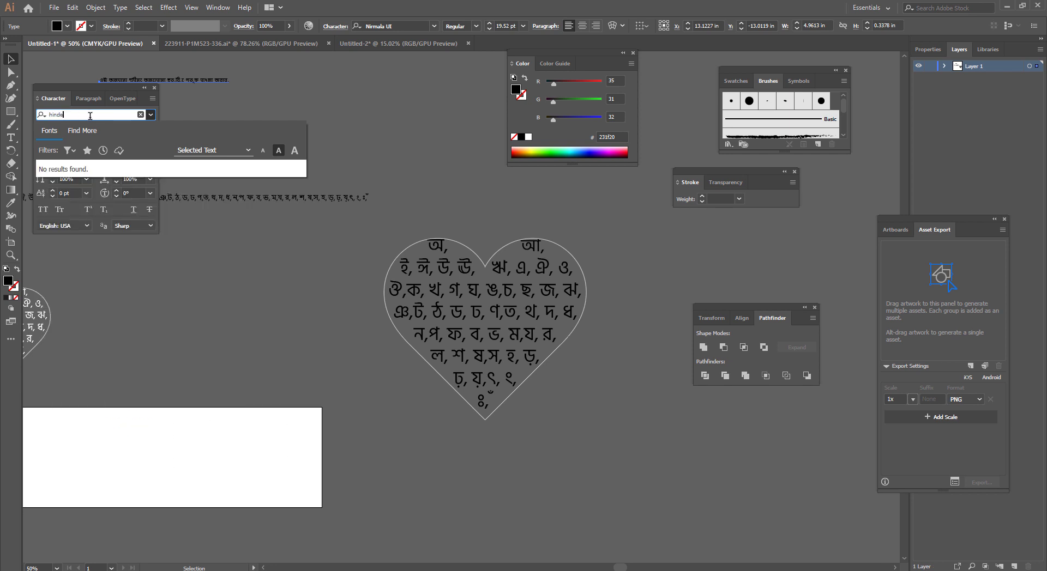
key("BackSpace")
left_click(117, 204)
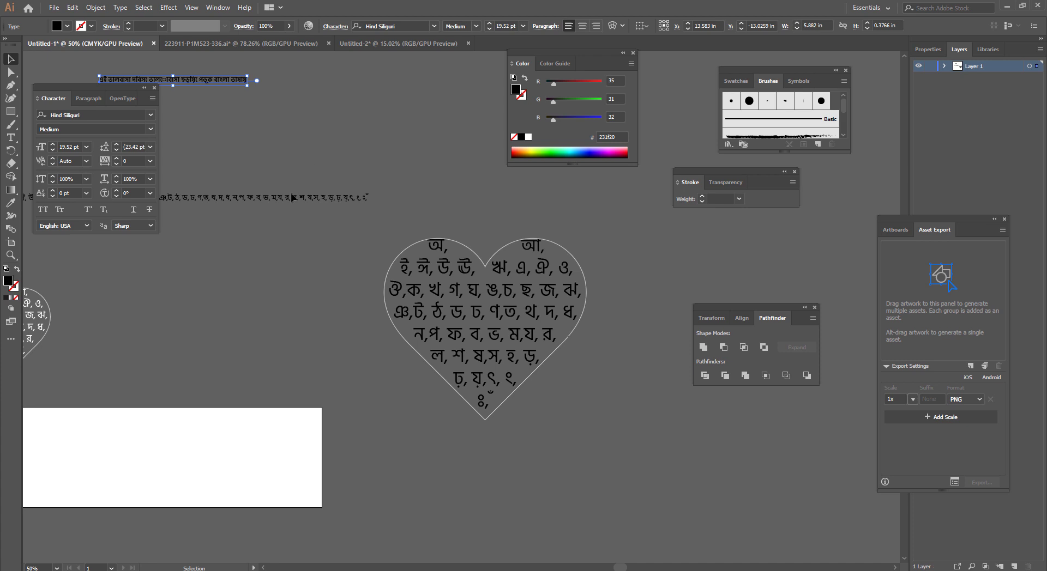
- Move another Bangla text line upward and delete the stray placeholder text
left_click(327, 163)
left_click_drag(298, 198, 334, 137)
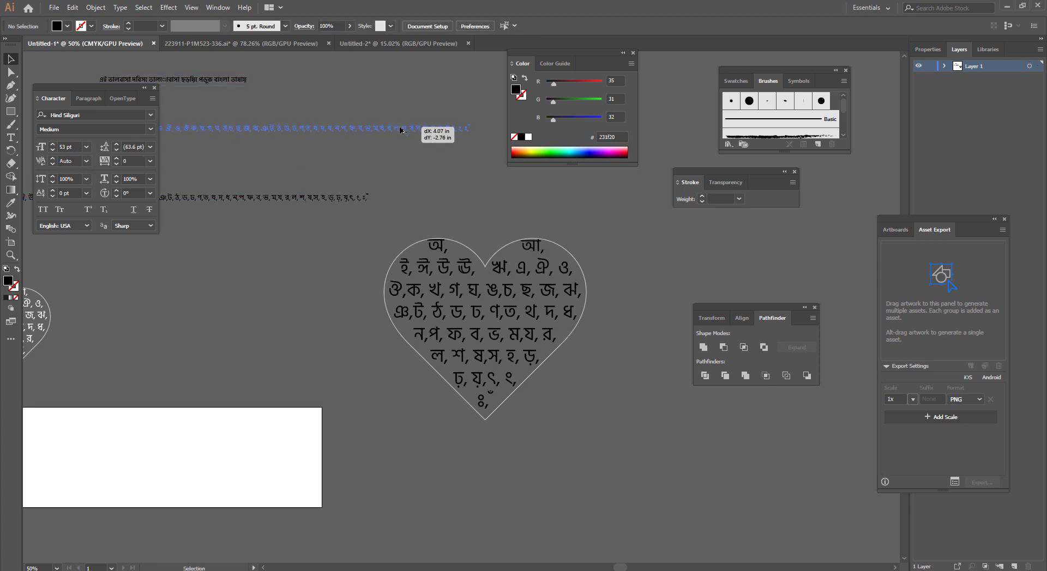
key("t")
left_click(258, 124)
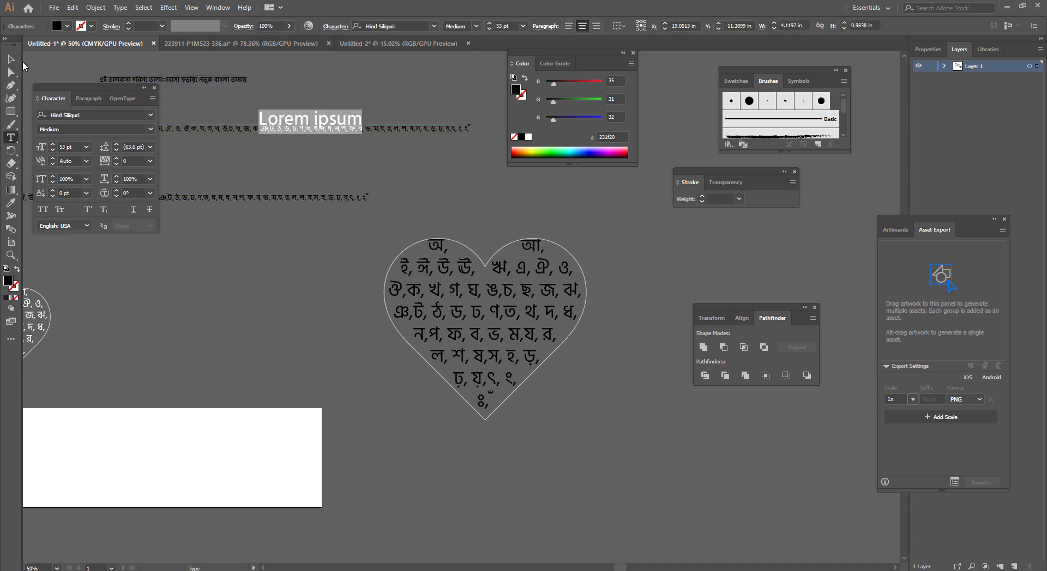
left_click(11, 59)
key("Delete")
key("t")
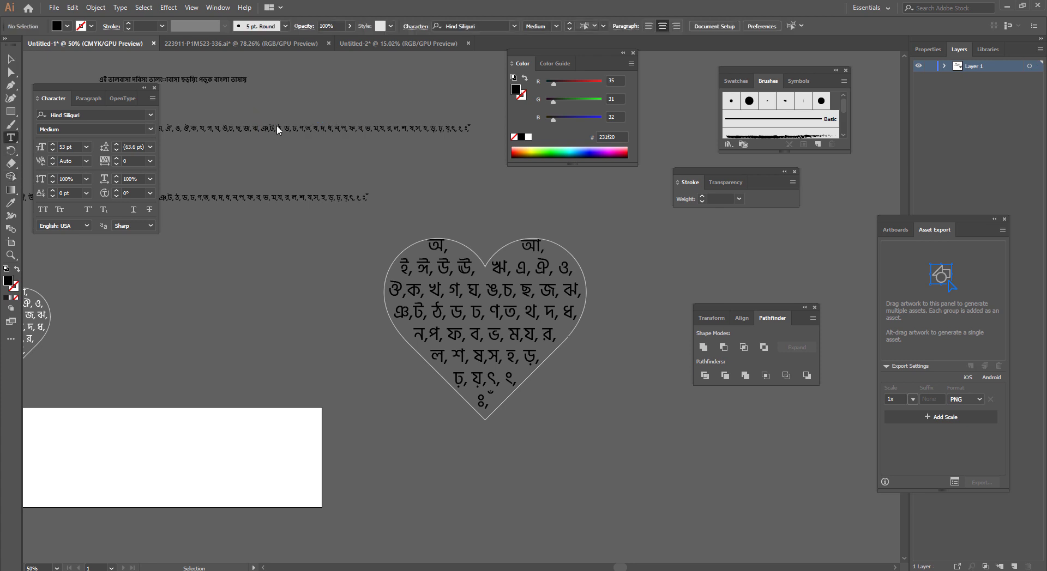
- Exit the letter line, delete the placeholder text again, and move the upper letter line
left_click(283, 128)
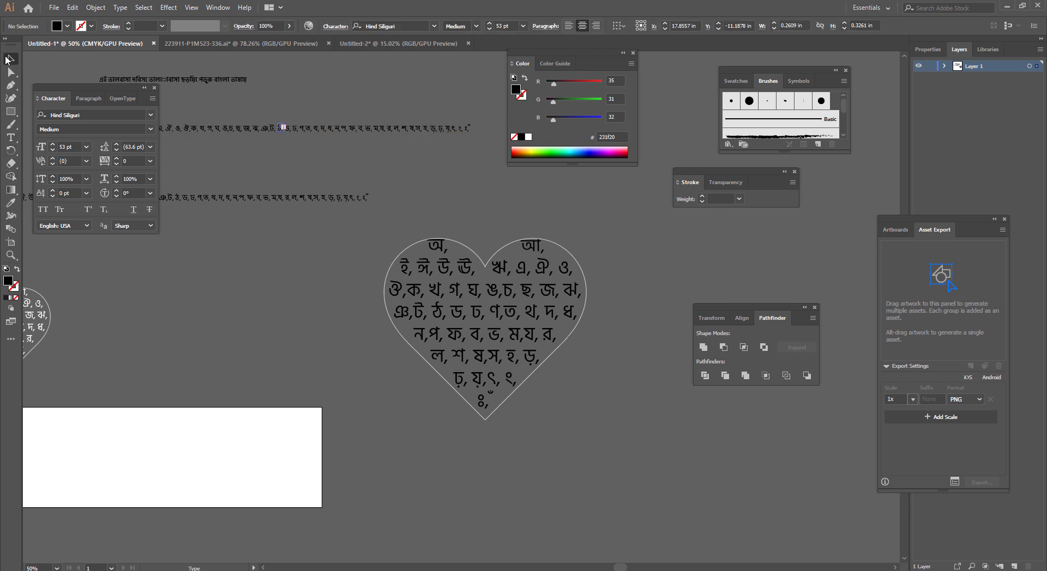
key("Escape")
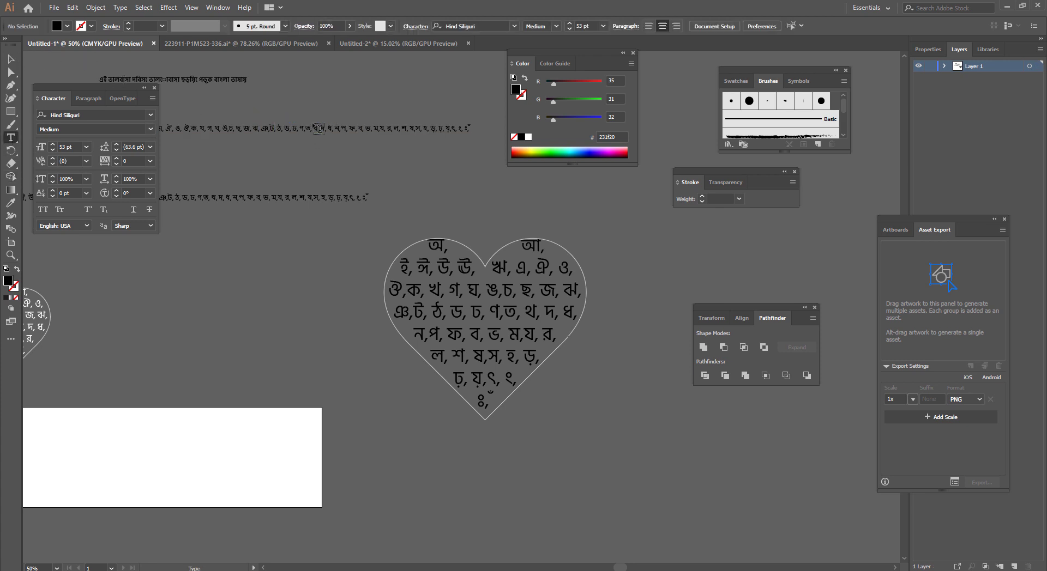
left_click(260, 124)
left_click(11, 58)
key("Delete")
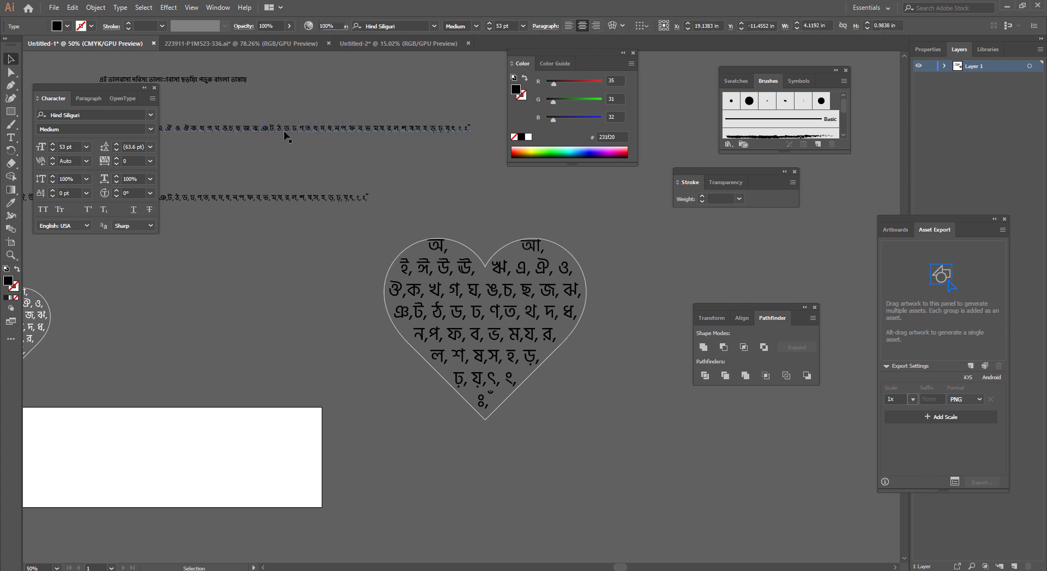
left_click_drag(288, 133, 420, 163)
- Replace the upper line's letters with the pasted Bengali sentence
scroll(351, 202, "up", 6)
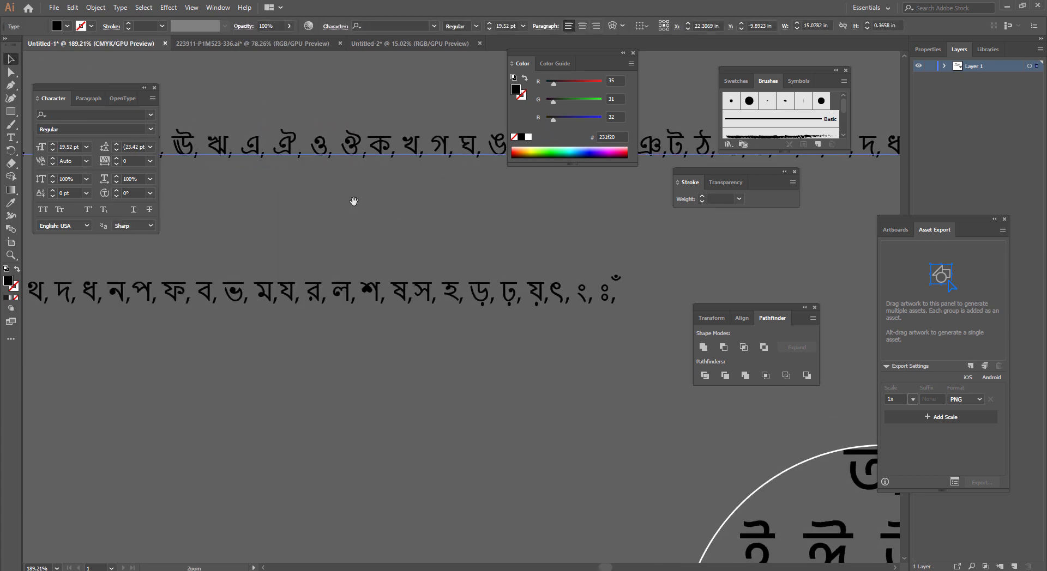
left_click(11, 137)
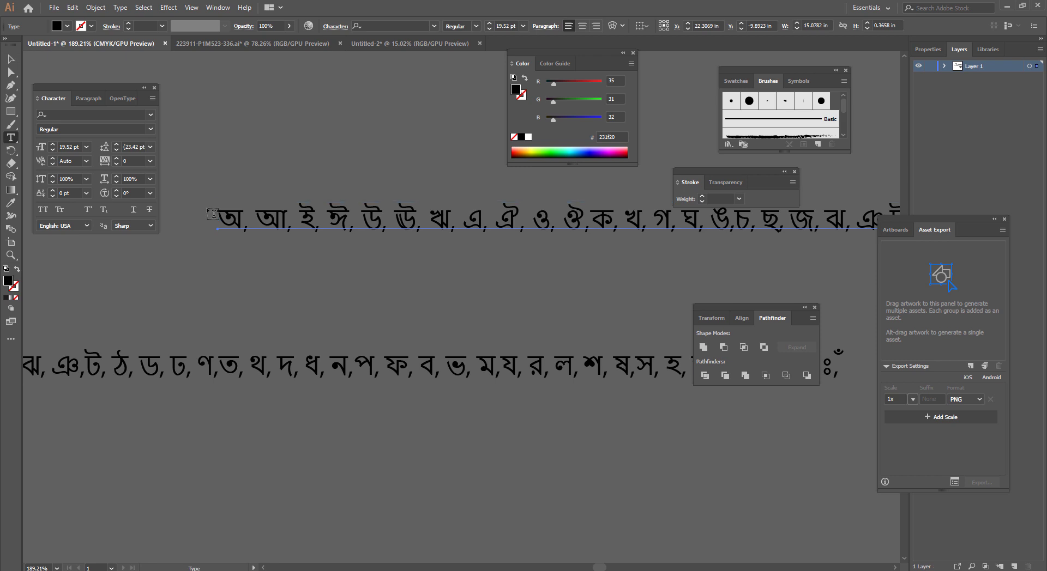
triple_click(304, 231)
key("ctrl+v")
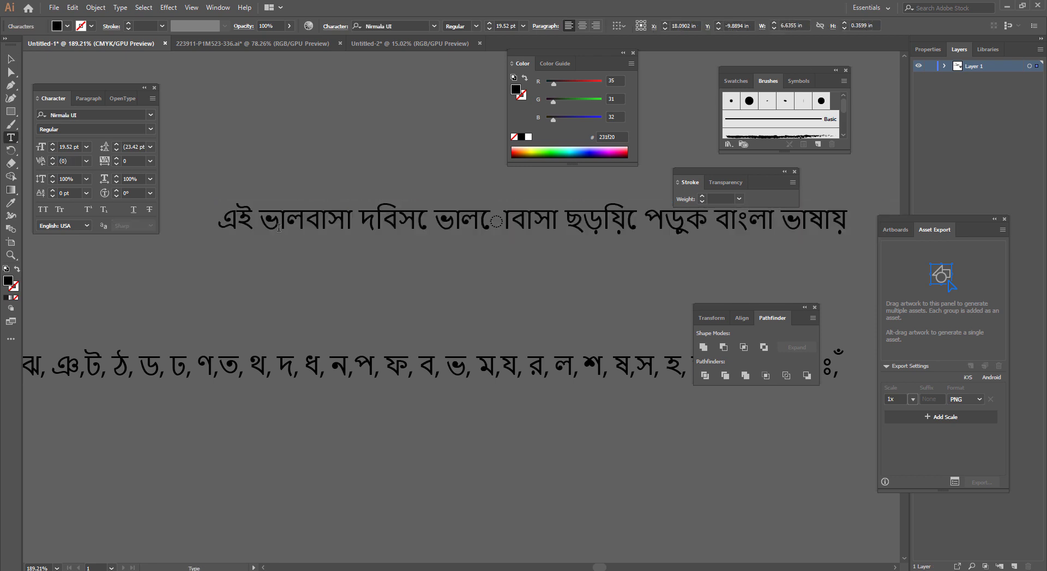
- Set the sentence to Hind Siliguri Medium, then delete it and clear the selection
left_click(11, 59)
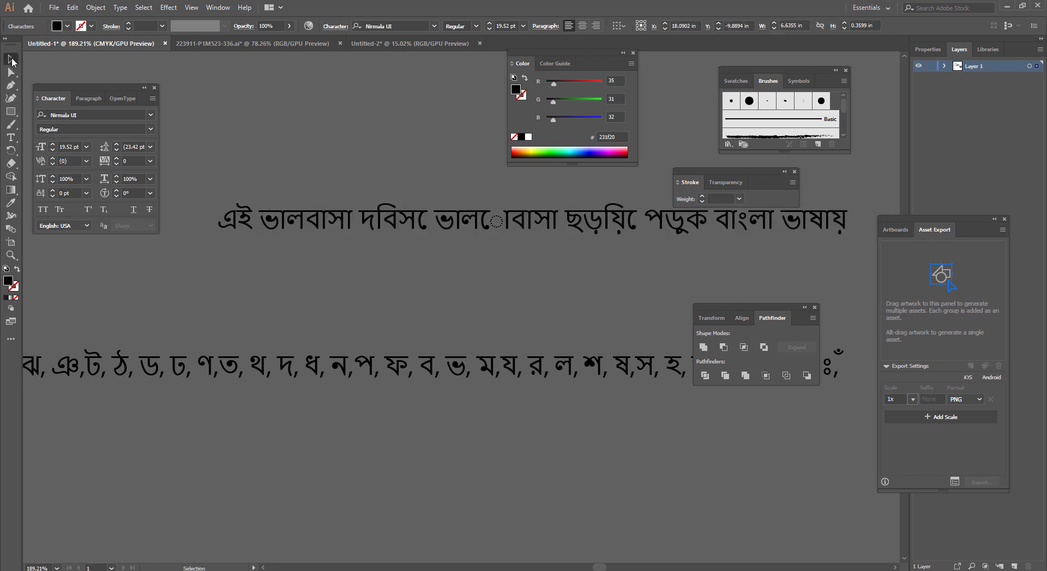
left_click(150, 115)
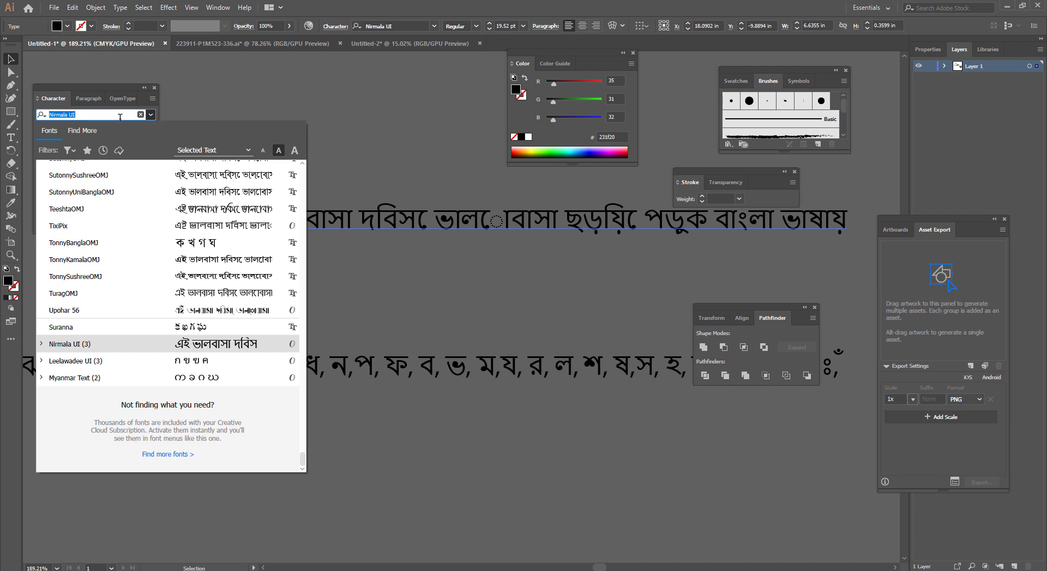
type("hinde")
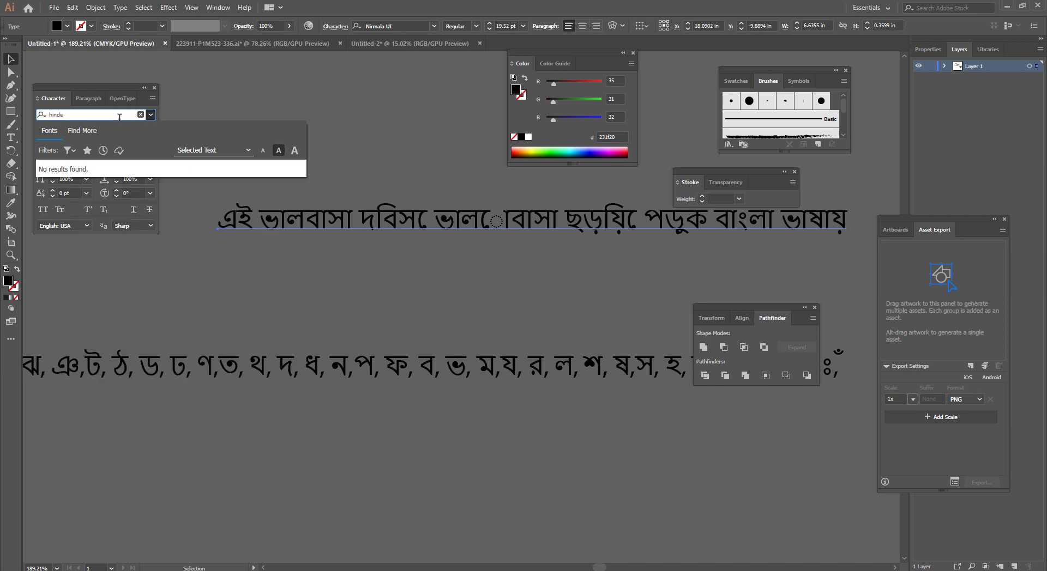
key("BackSpace")
left_click(130, 203)
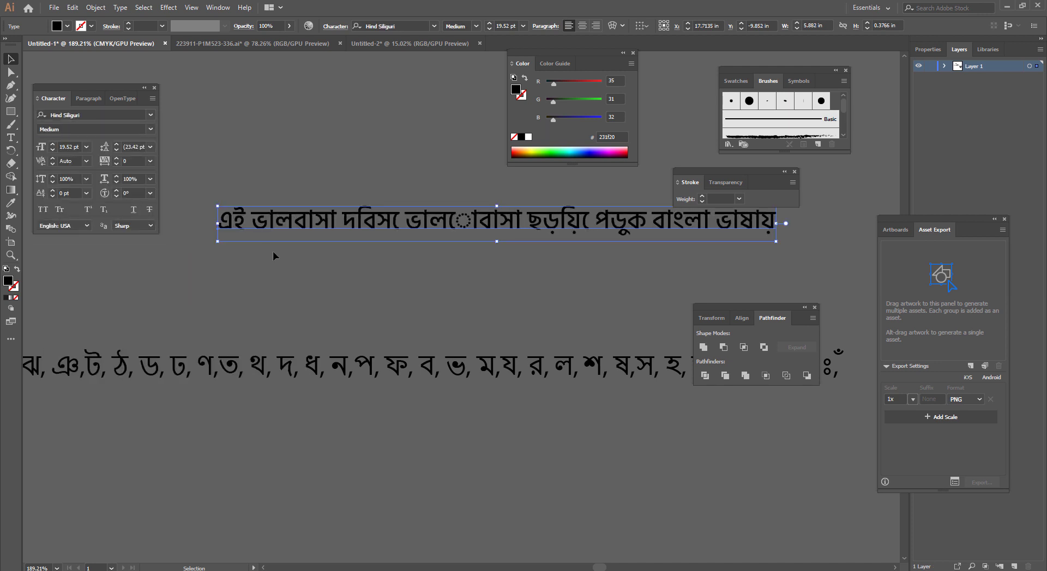
key("BackSpace")
key("Escape")
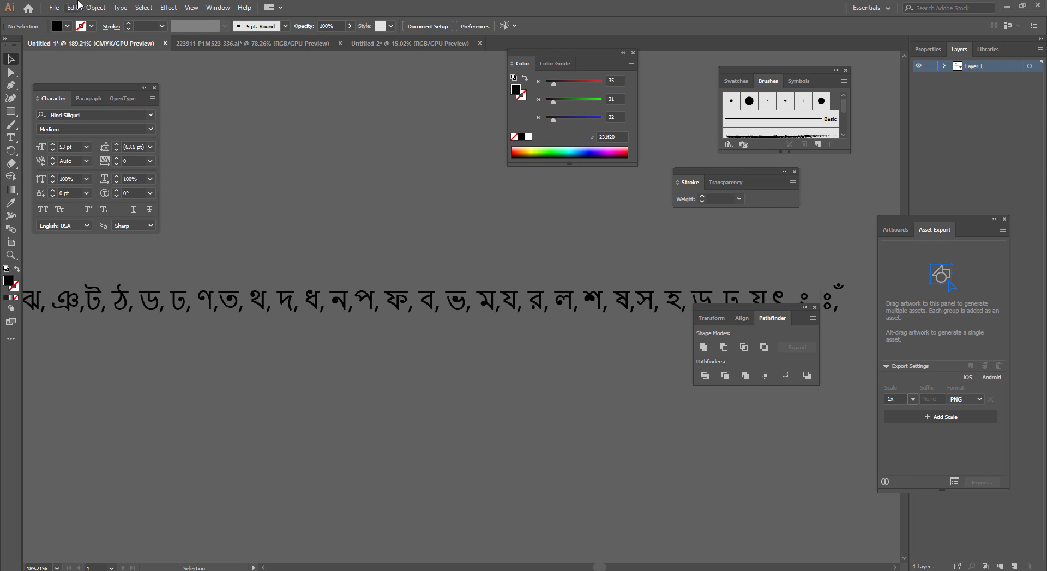
- Enable Show East Asian Options on the Type page of Illustrator's Preferences
left_click(57, 7)
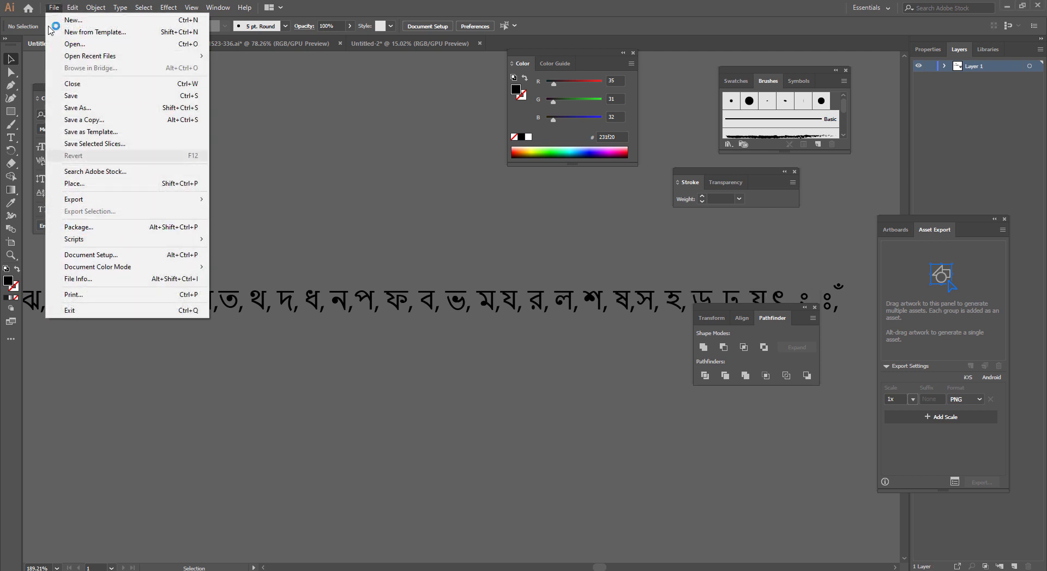
mouse_move(69, 6)
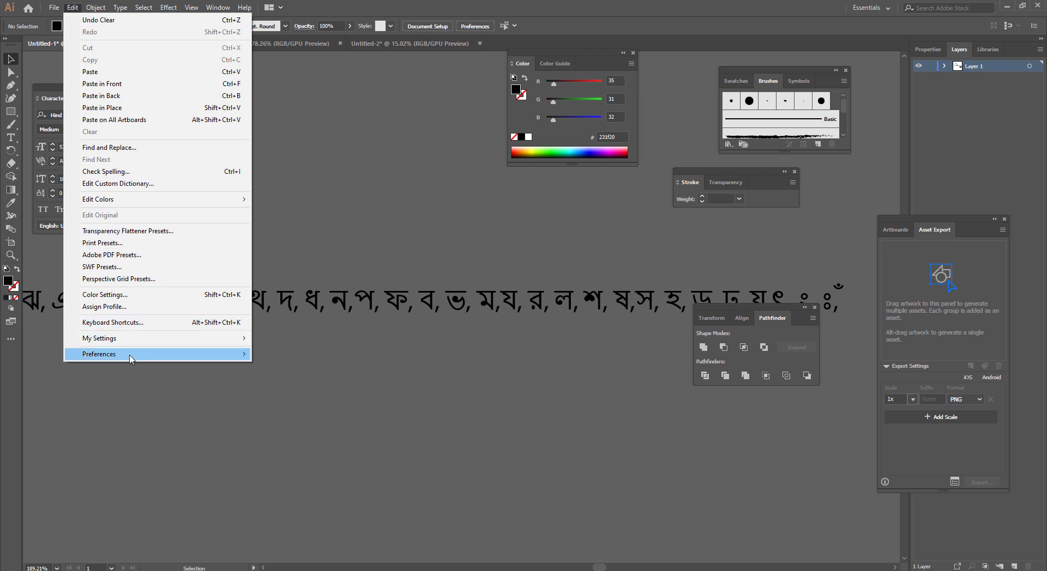
left_click(261, 361)
left_click(76, 7)
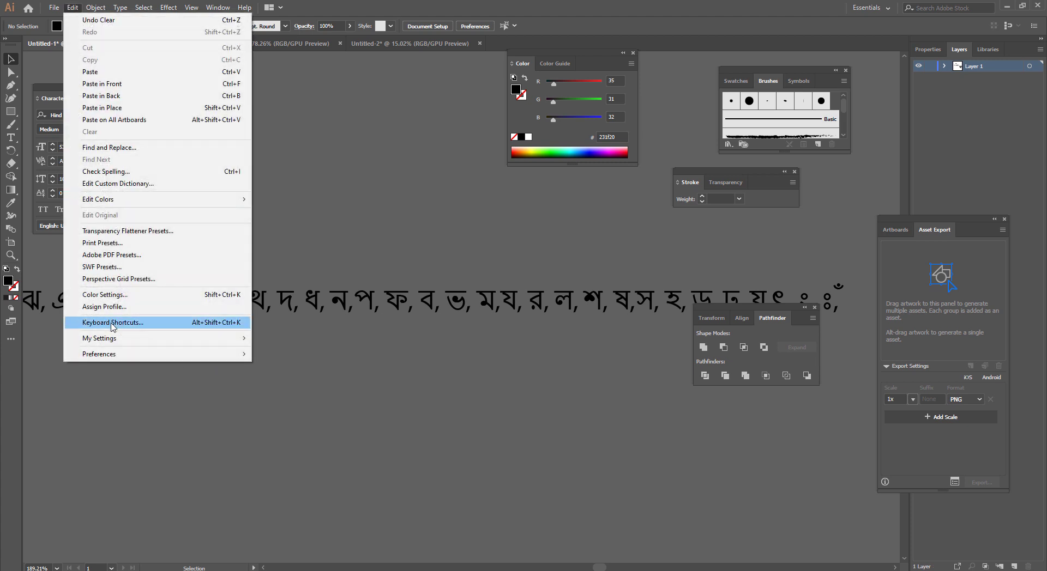
mouse_move(166, 354)
left_click(279, 354)
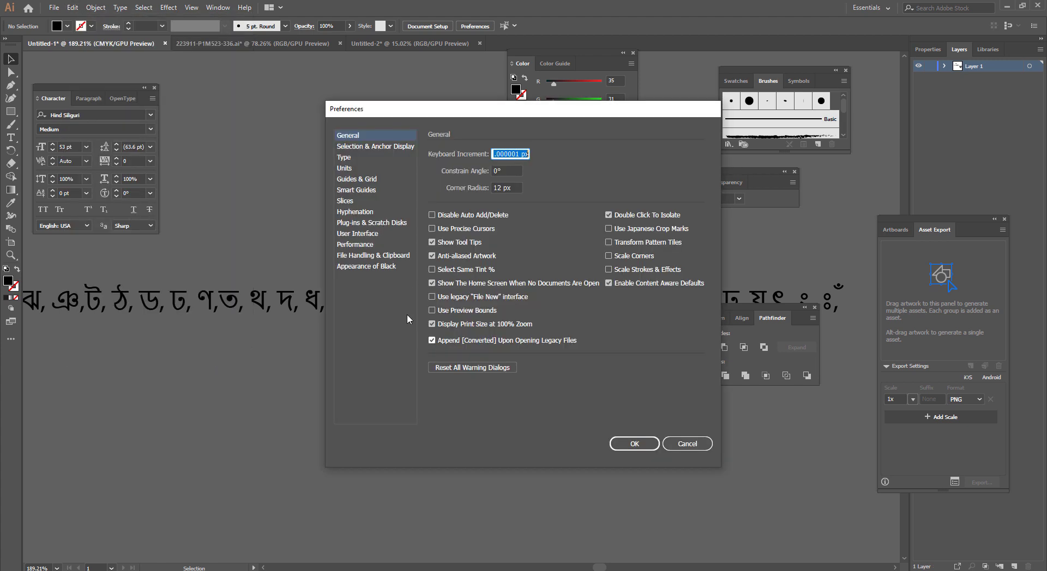
left_click(354, 202)
left_click(364, 245)
left_click(369, 267)
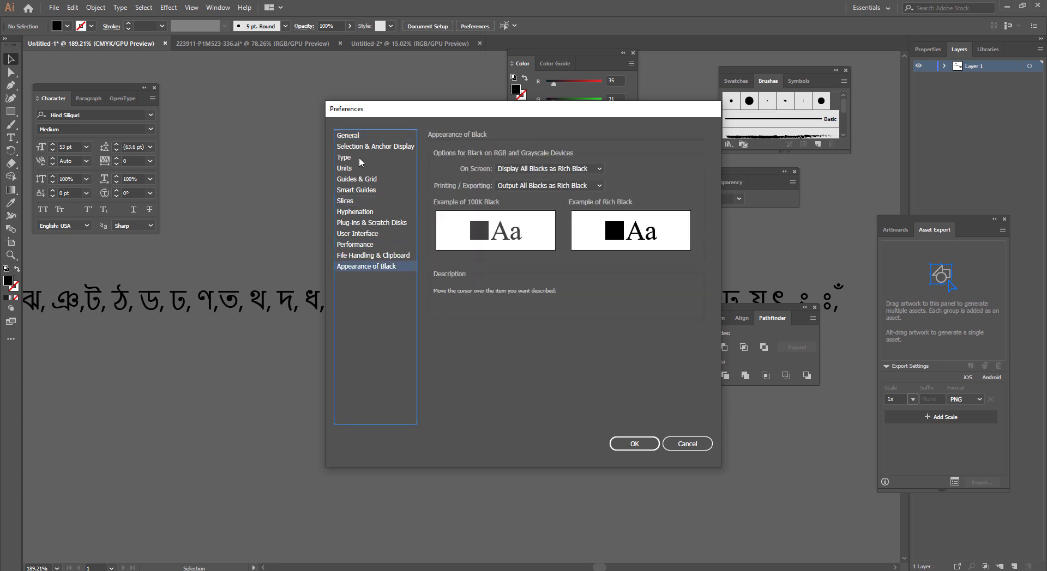
left_click(358, 157)
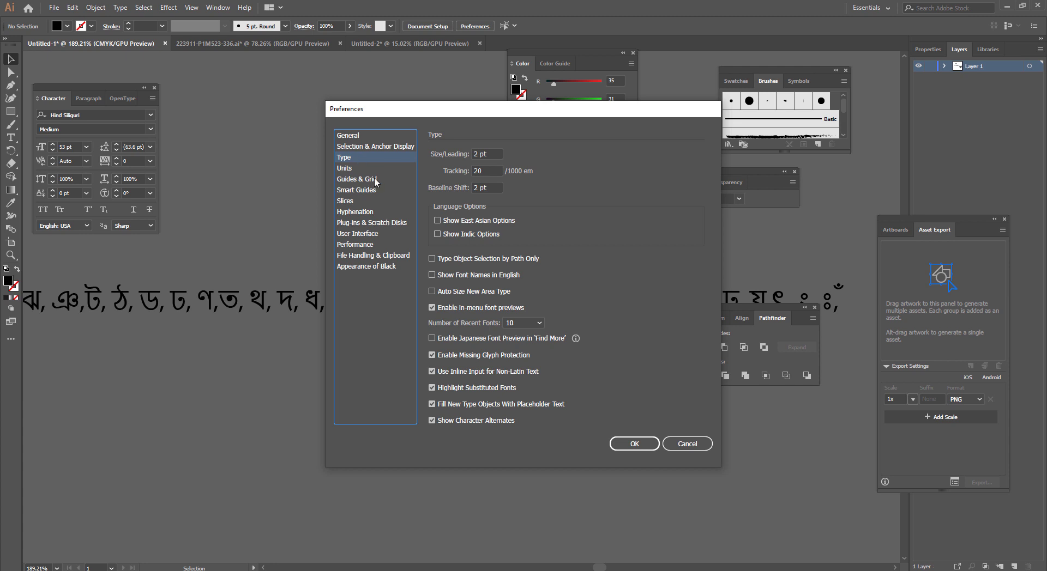
left_click(504, 222)
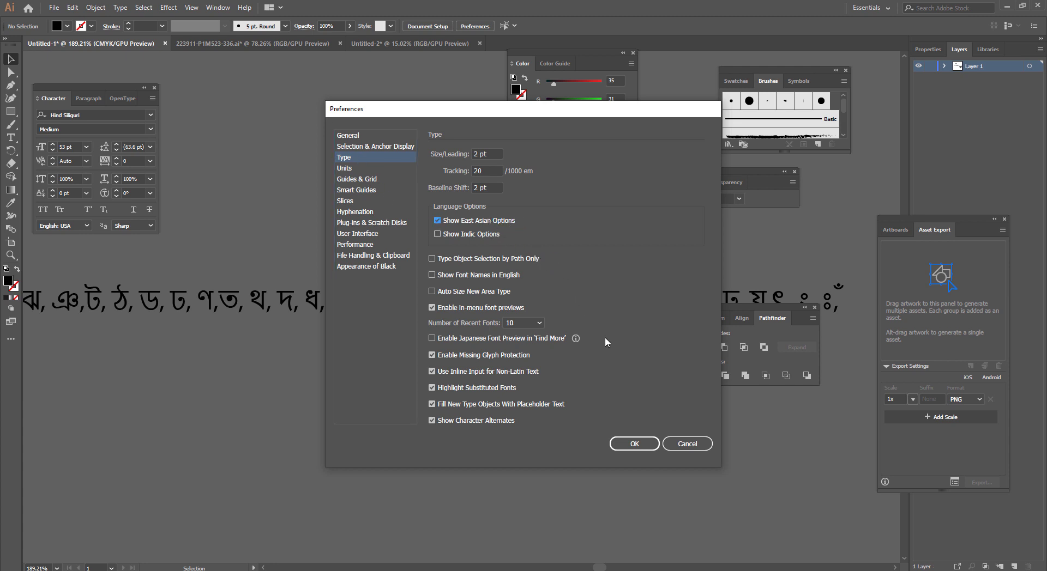
left_click(655, 443)
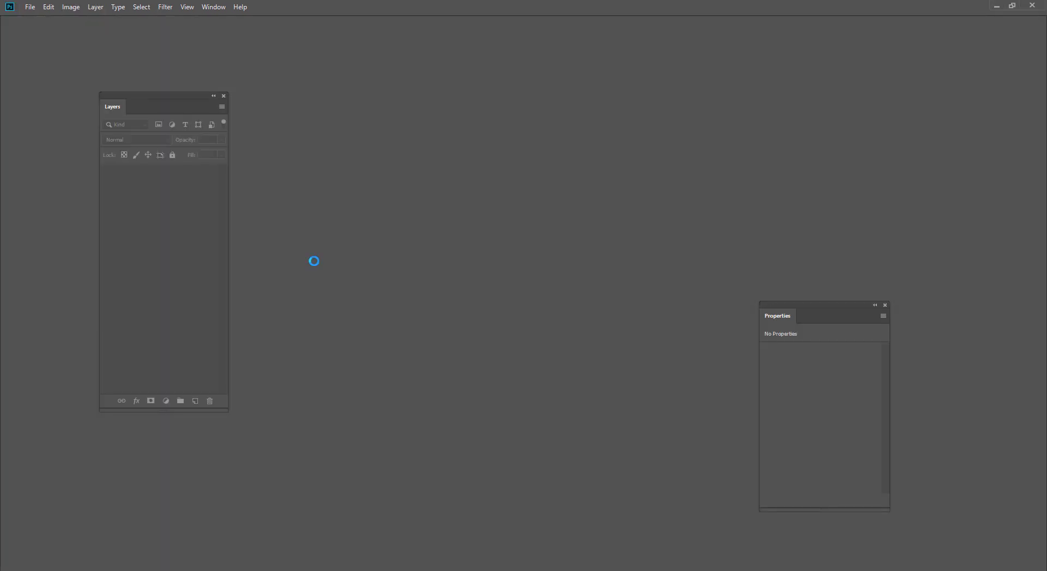
- Start a new document, then cancel it to reach the Home screen of recent files
left_click(30, 7)
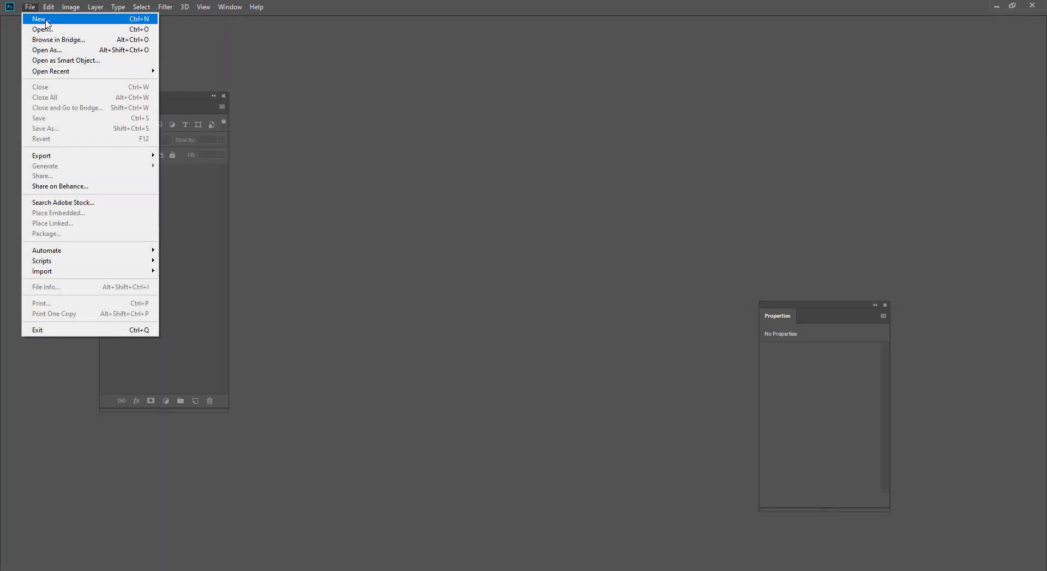
left_click(184, 41)
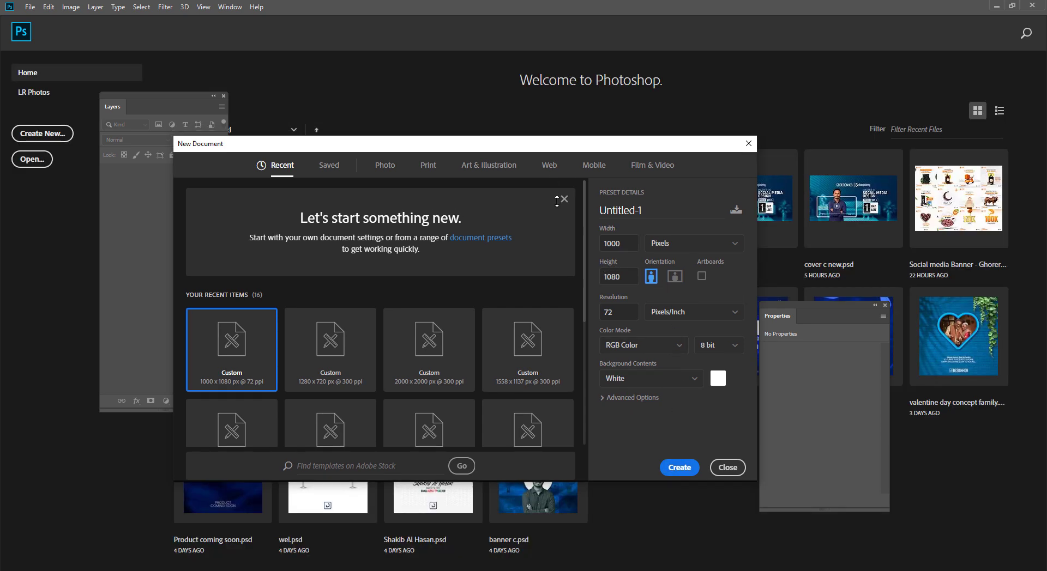
left_click(674, 462)
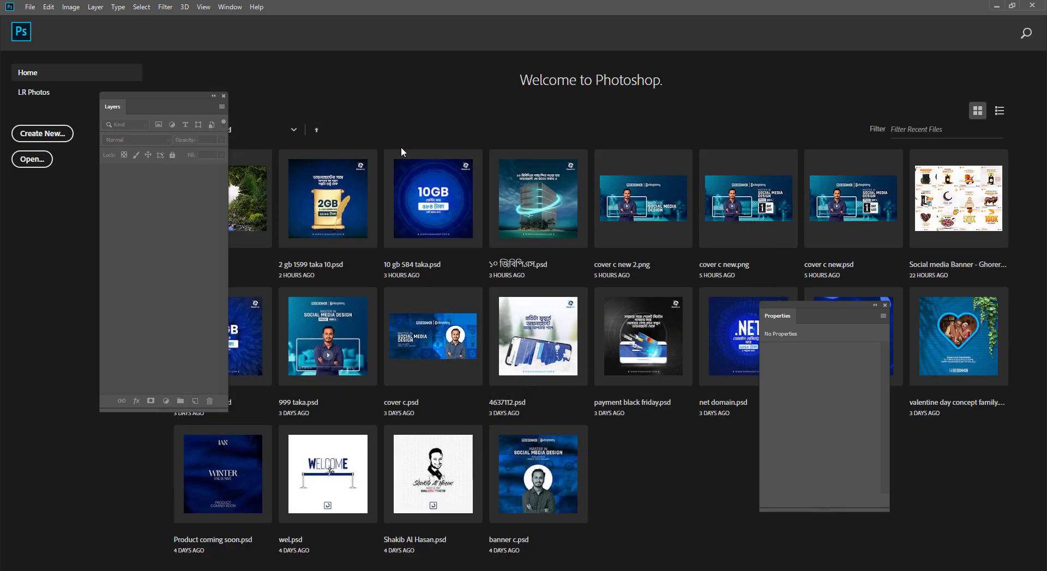
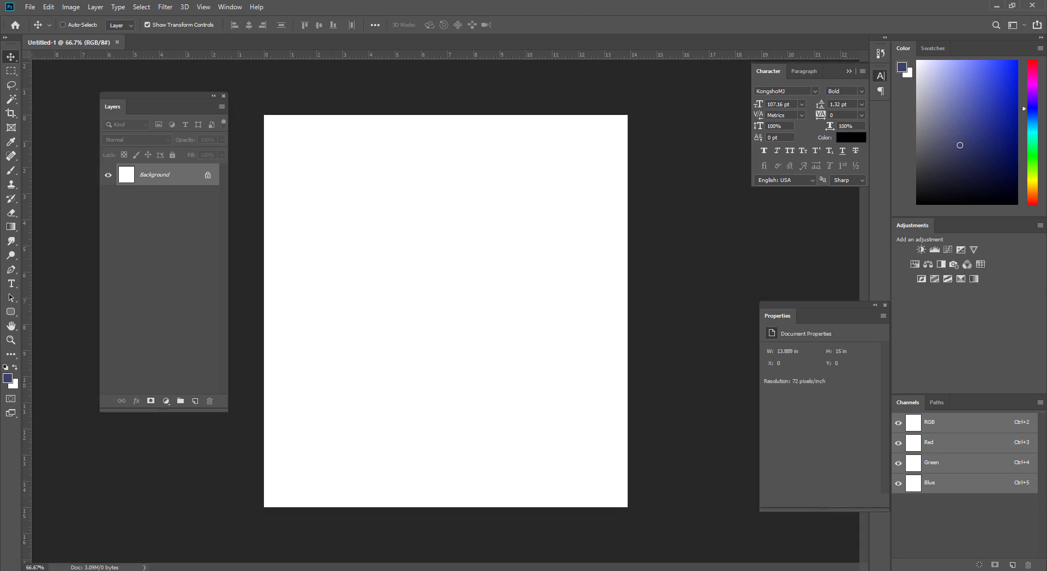
- Paste the Bengali tagline as a new text line on the canvas and colour it red
left_click(10, 283)
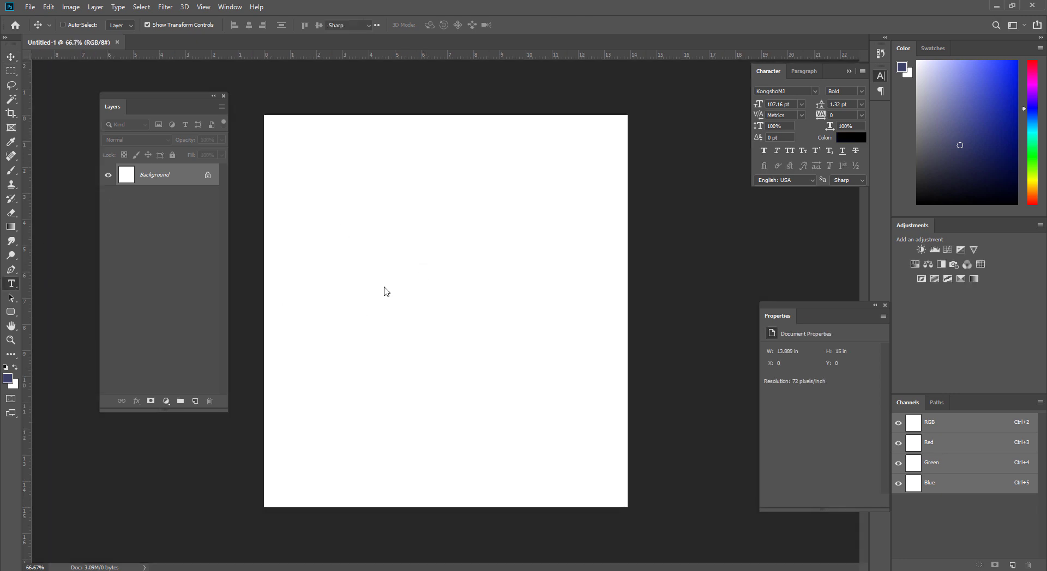
left_click(474, 263)
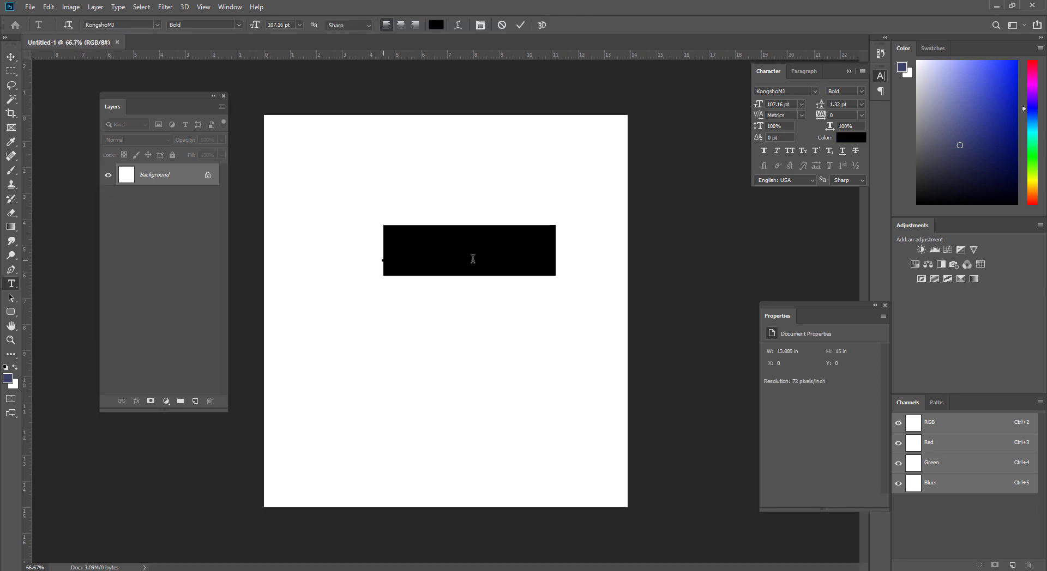
key("ctrl+v")
key("ctrl+a")
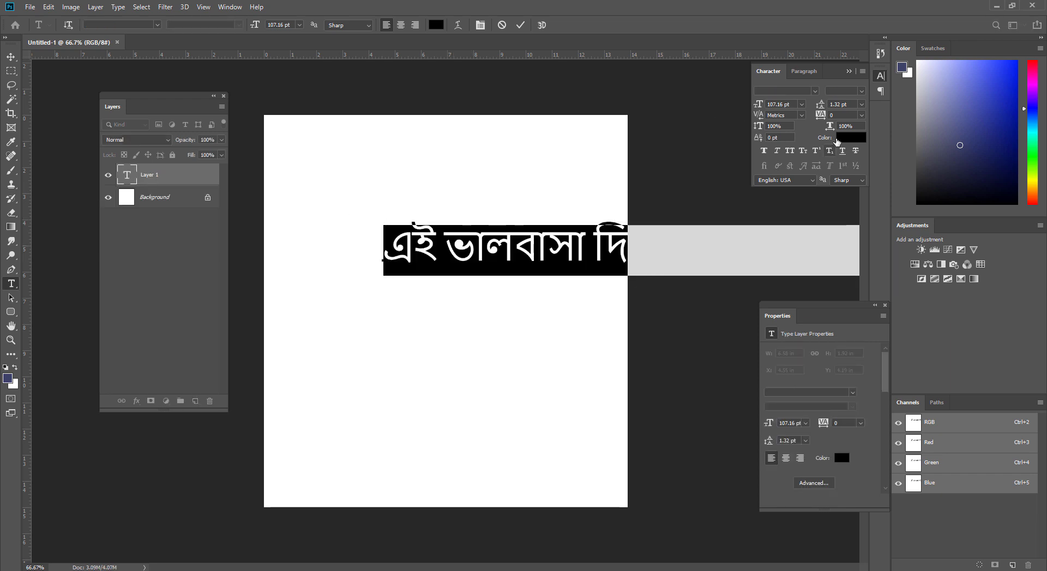
left_click(849, 137)
left_click_drag(597, 415, 684, 384)
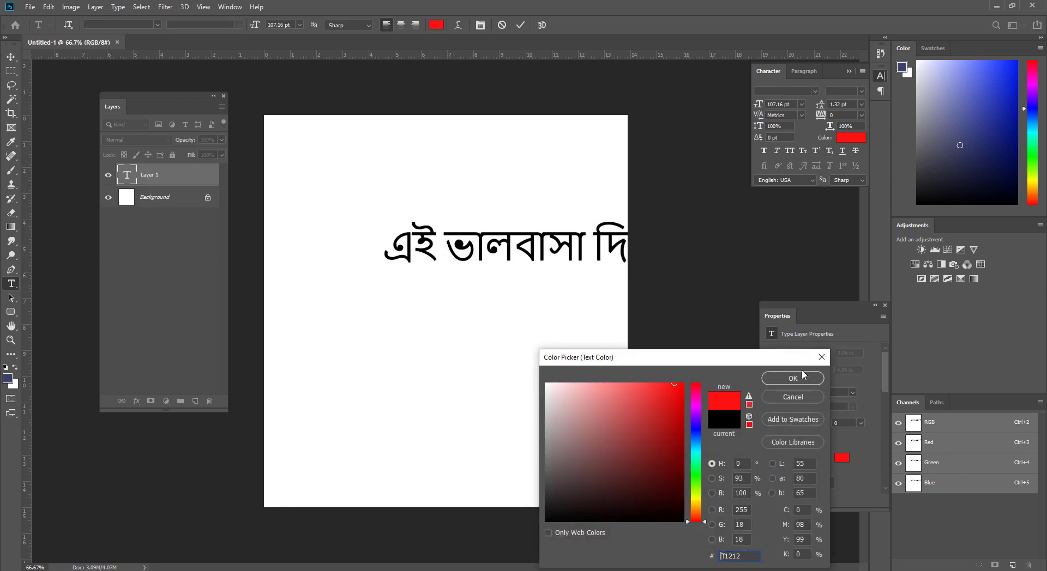
left_click(792, 379)
- Set the tagline's font to Hind Siliguri
left_click(814, 91)
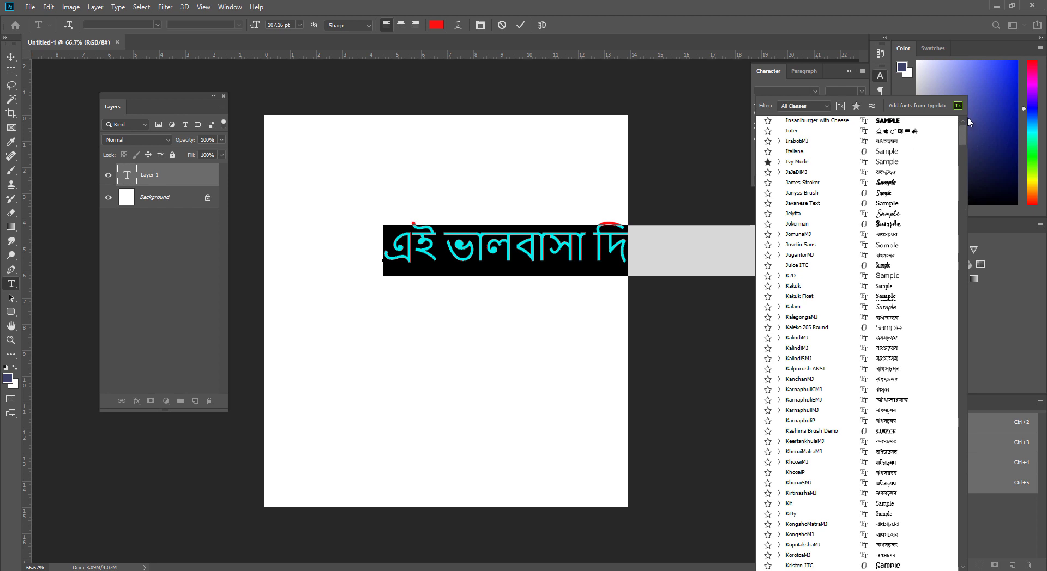
scroll(949, 144, "up", 10)
key("Escape")
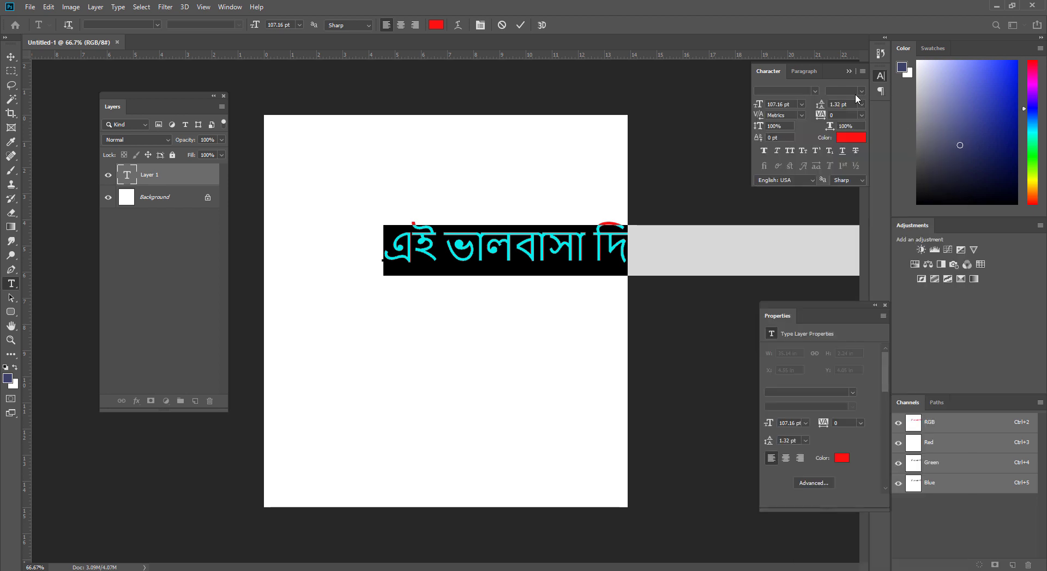
left_click(815, 91)
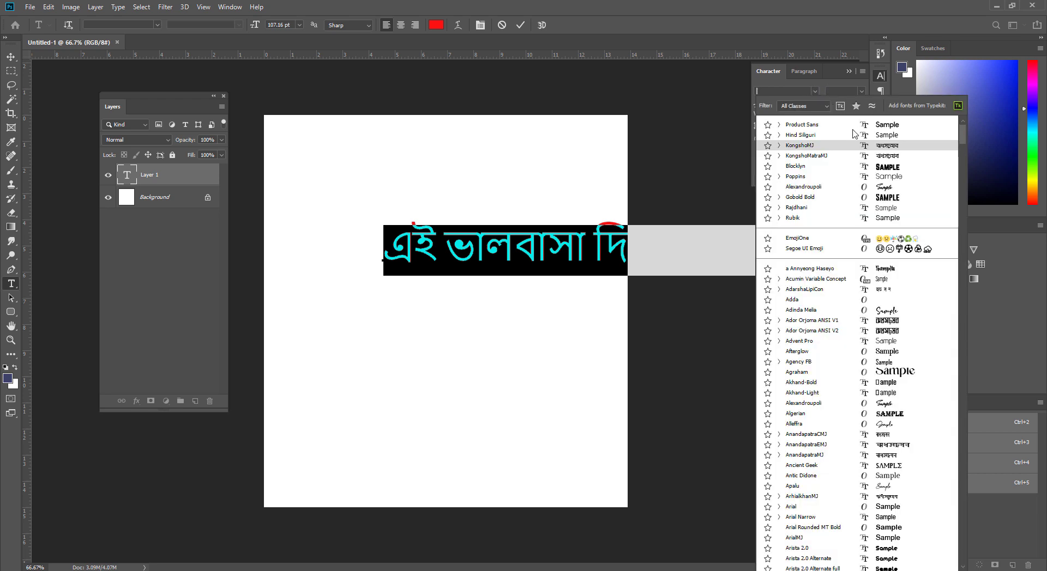
left_click(854, 135)
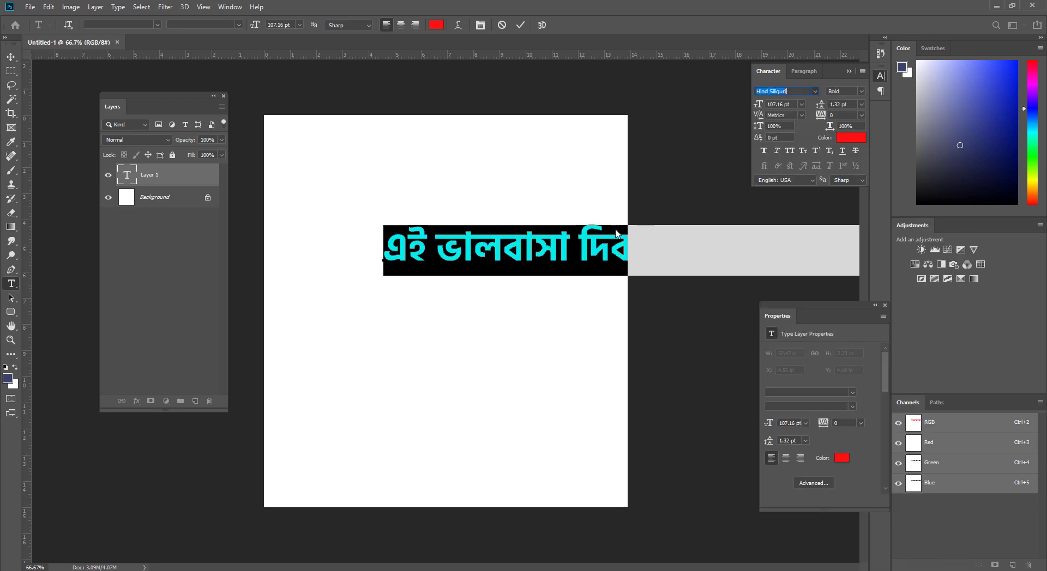
- Recolour the whole tagline white and reselect all of its text
left_click(586, 244)
key("ctrl+a")
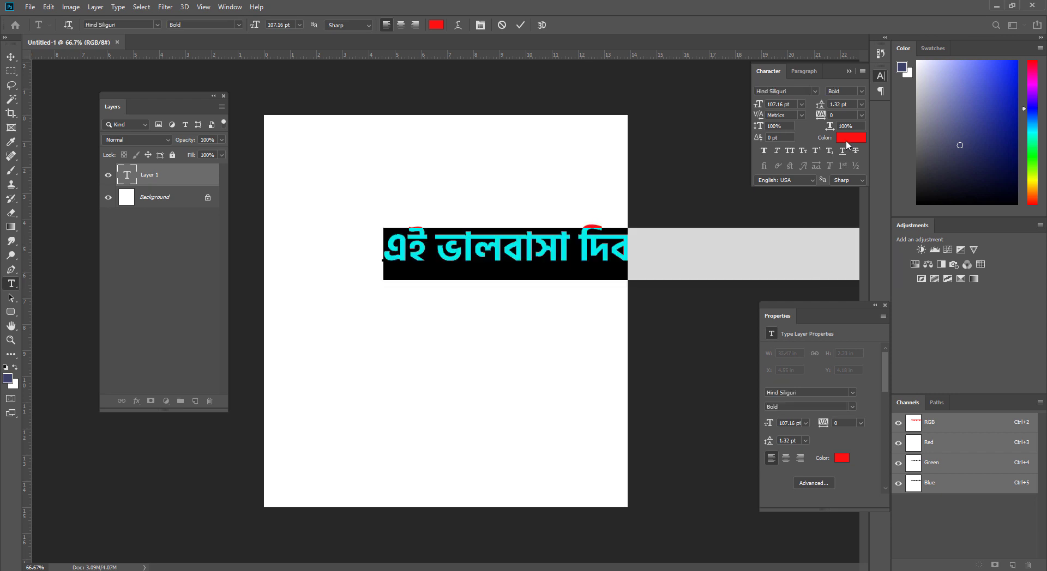
left_click(848, 139)
left_click(509, 334)
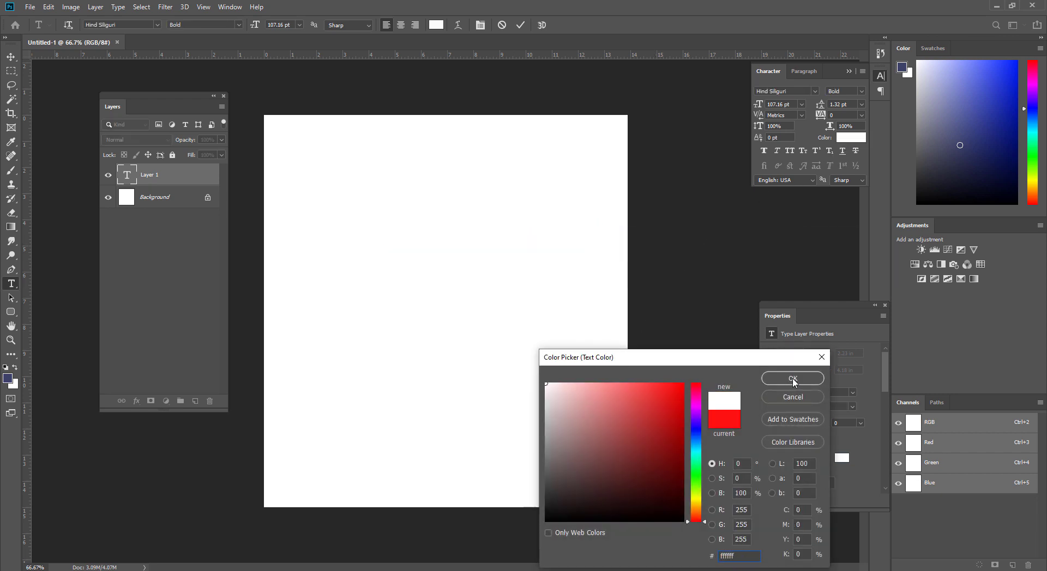
left_click(801, 379)
left_click(578, 251)
key("ctrl+a")
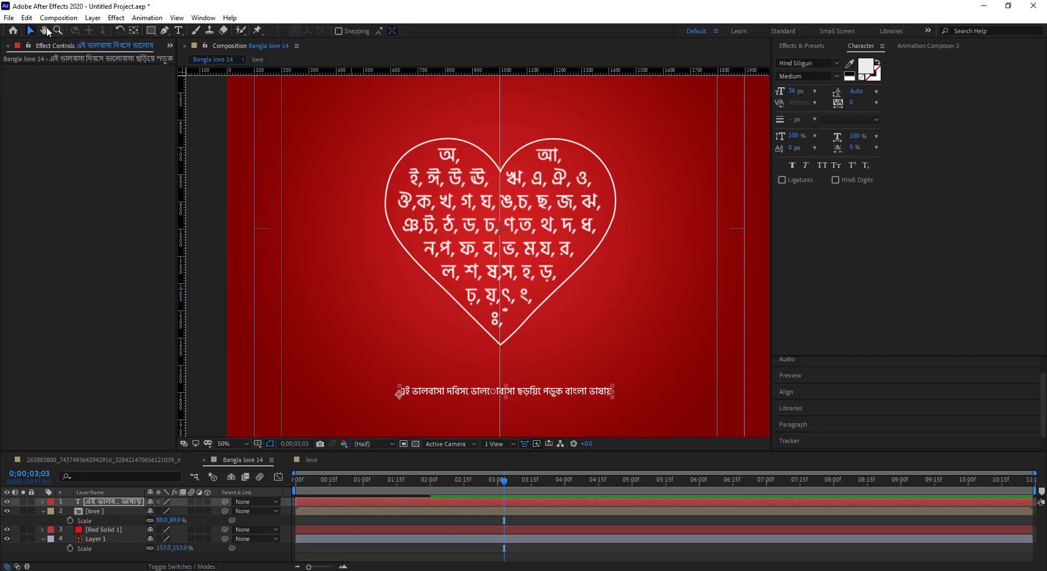
- Delete the old caption layer and paste the Bengali tagline as new text below the heart
left_click(31, 31)
key("Delete")
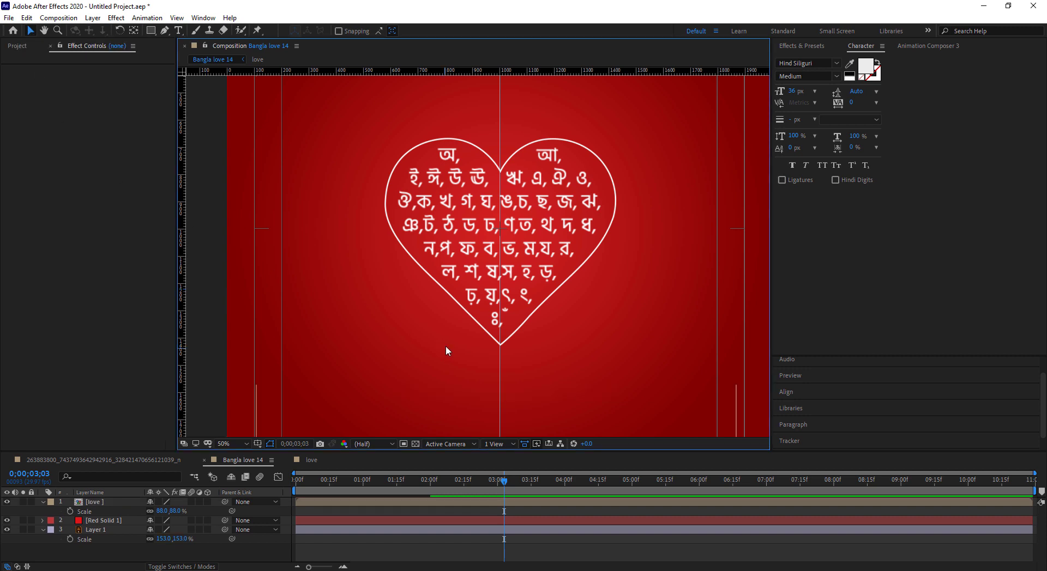
left_click(178, 30)
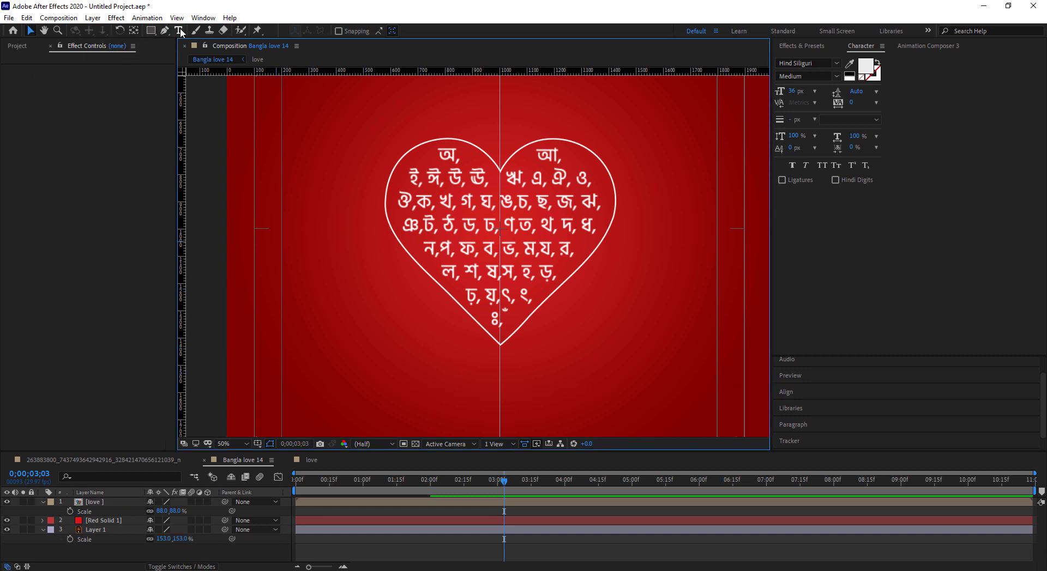
left_click(411, 376)
type("এই ভালবাসা দিবসে ভালোবাসা ছড়িয়ে পড়ুক বাংলা ভাষায়")
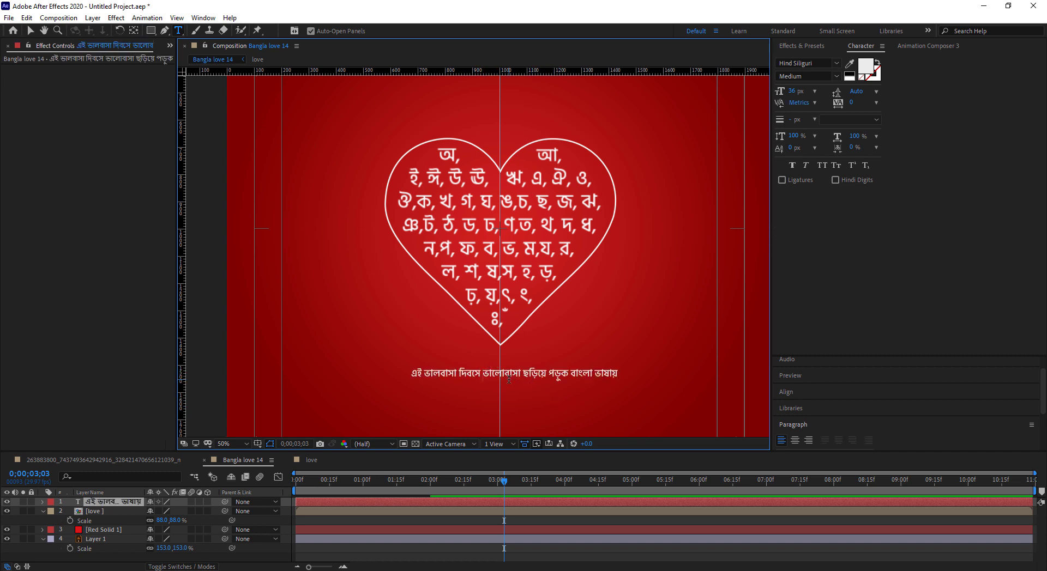
- Break the tagline into three lines after দিবসে and before বাংলা ভাষায়
key("BackSpace")
key("Return")
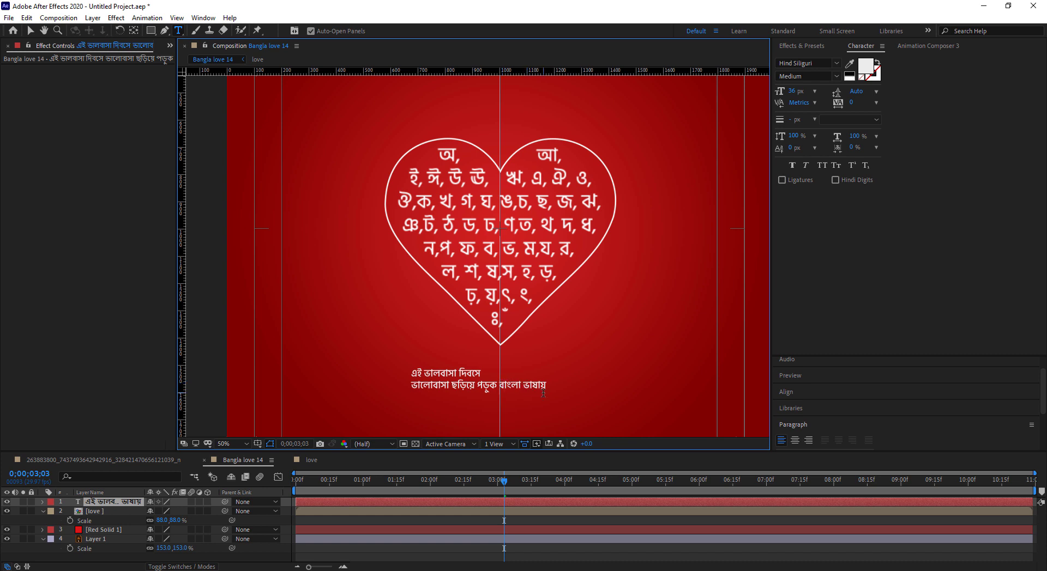
key("BackSpace")
key("Return")
- Select the third line বাংলা ভাষায় and increase its font size above 36 px
left_click_drag(458, 398, 405, 405)
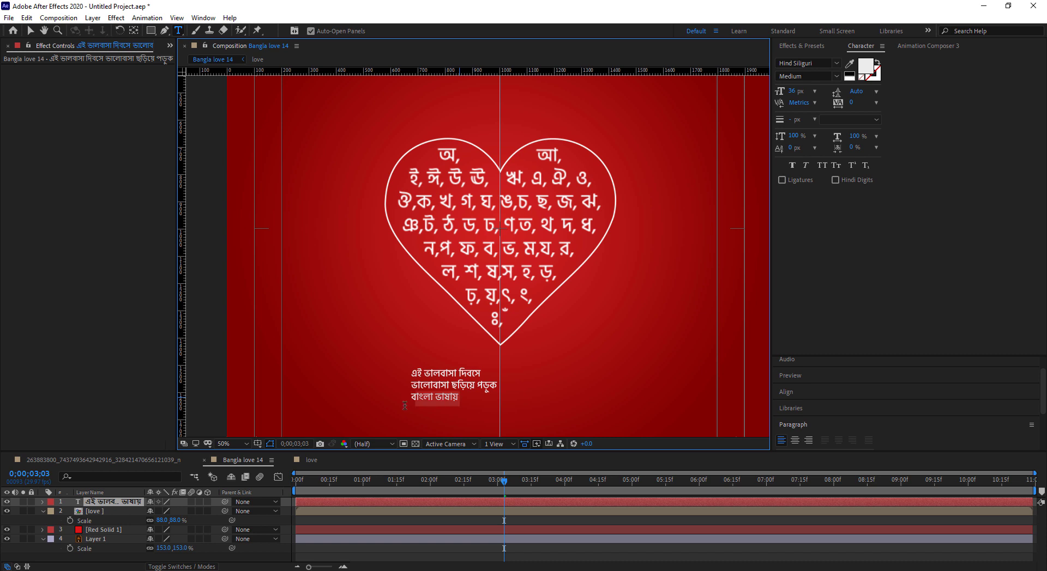
left_click(452, 396)
left_click(456, 397)
key("ctrl+shift+Left")
key("ctrl+shift+Left")
mouse_move(797, 94)
left_mouse_down()
mouse_move(830, 101)
mouse_move(811, 86)
left_mouse_up()
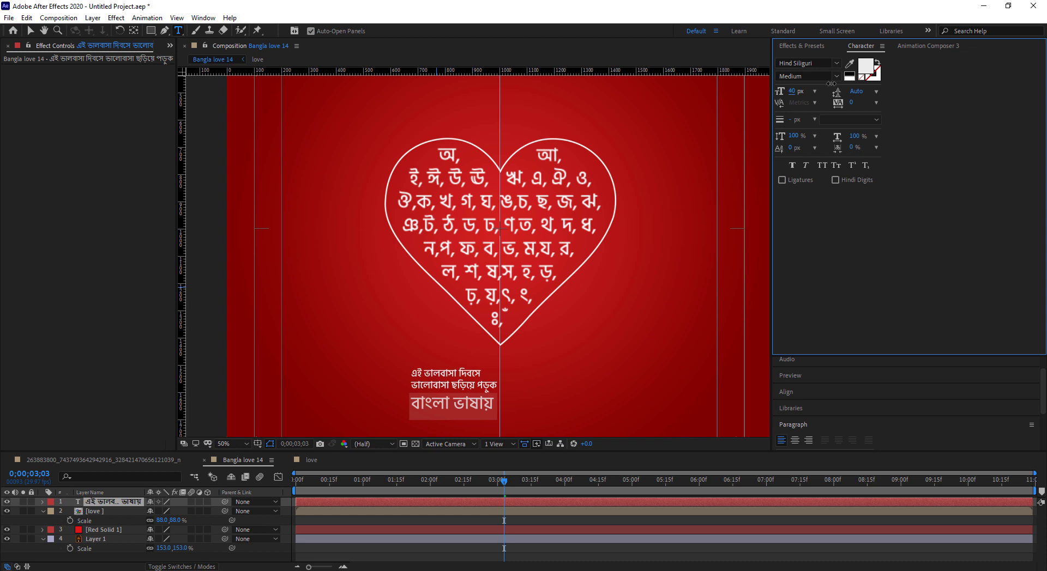
- Set the বাংলা ভাষায় line's font style to Bold
left_click(836, 76)
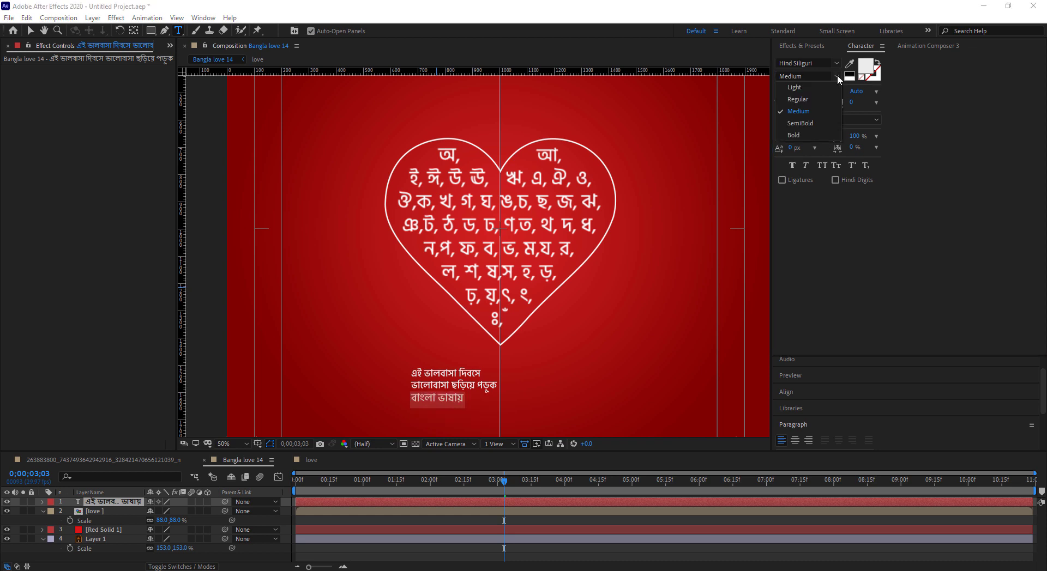
left_click(806, 135)
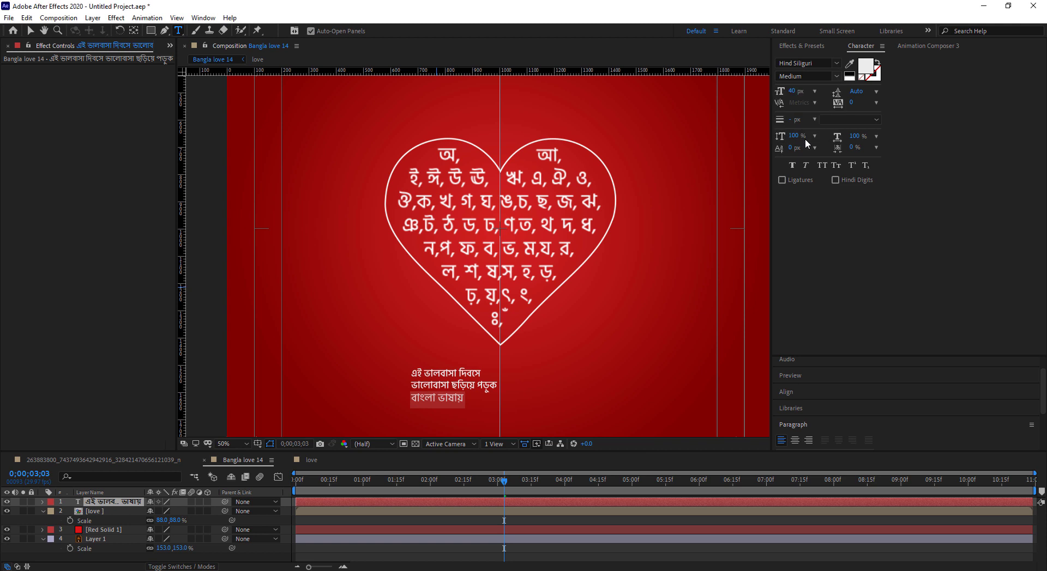
left_click(469, 399)
- Enlarge বাংলা ভাষায় to about 53 px, then select all tagline text for alignment
left_click(407, 399, "shift")
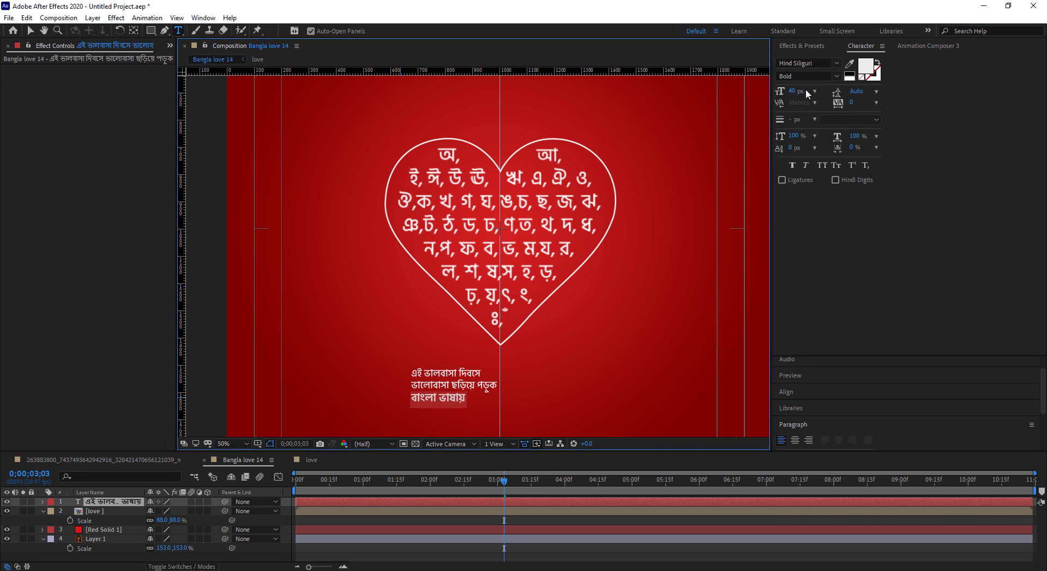
left_click_drag(792, 92, 816, 100)
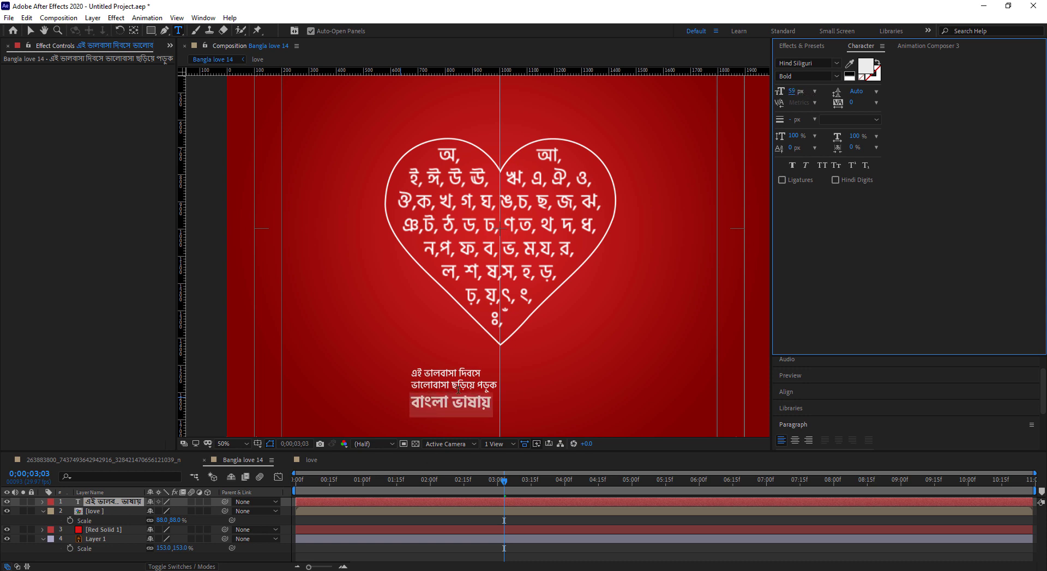
key("ctrl+a")
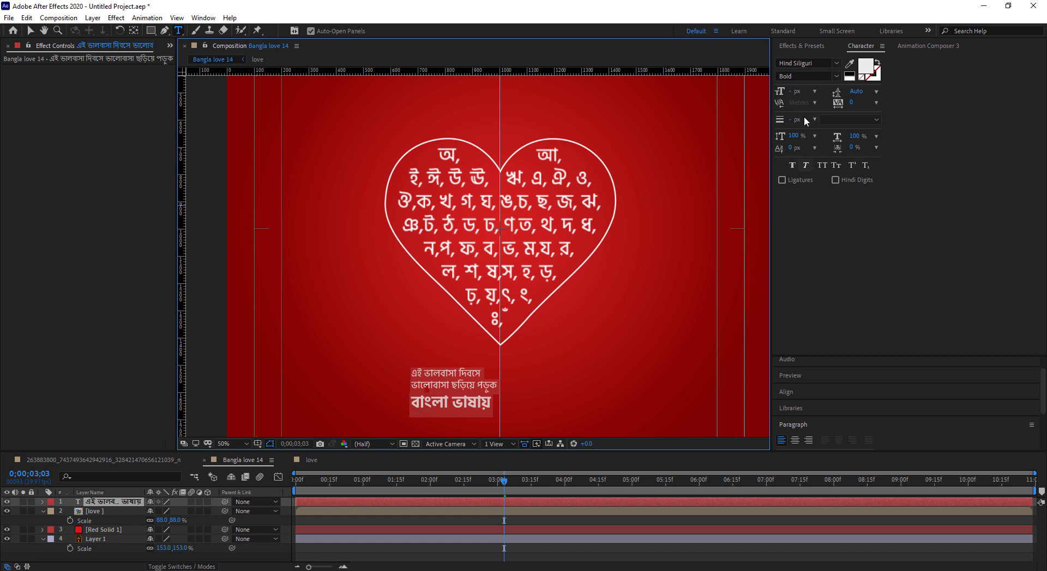
left_click(800, 392)
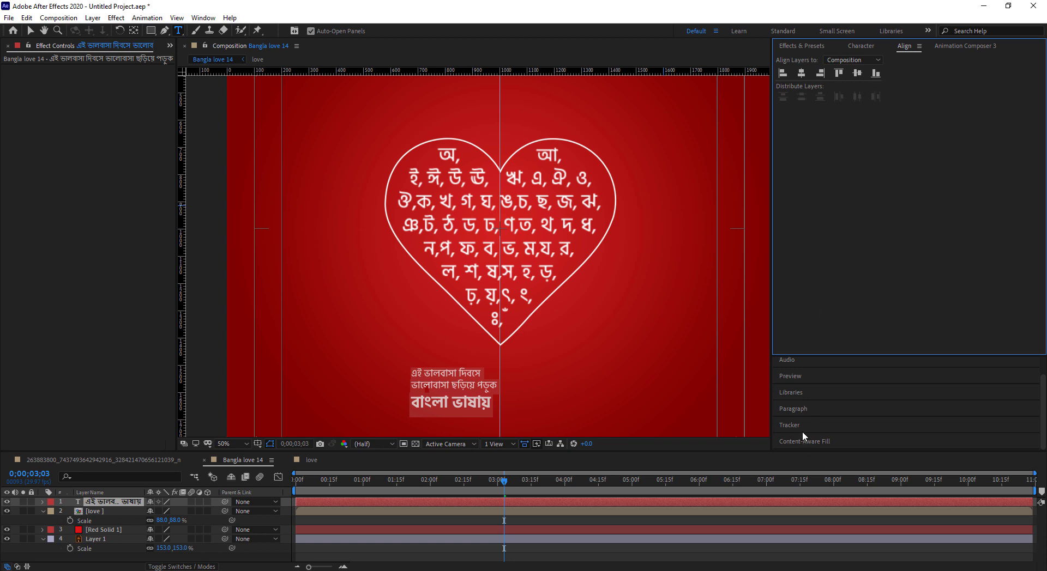
- Centre-align the tagline's paragraph text
left_click_drag(798, 407, 827, 404)
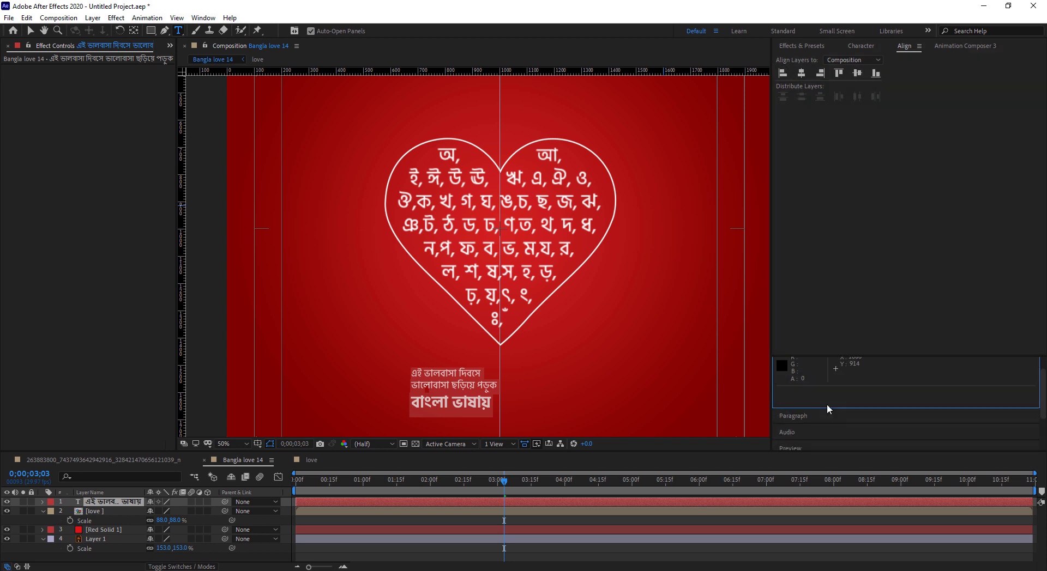
left_click(824, 416)
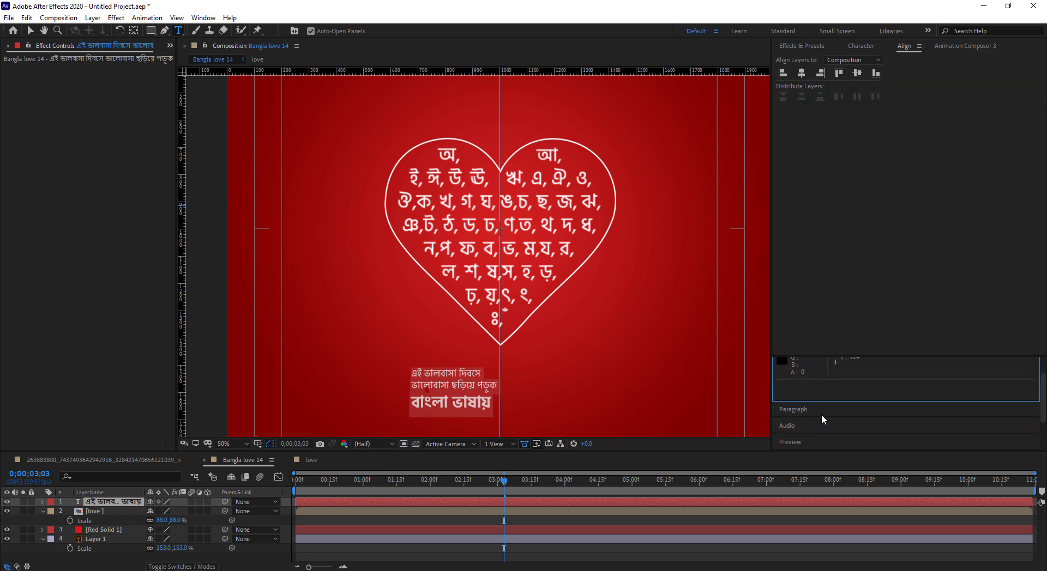
left_click(796, 377)
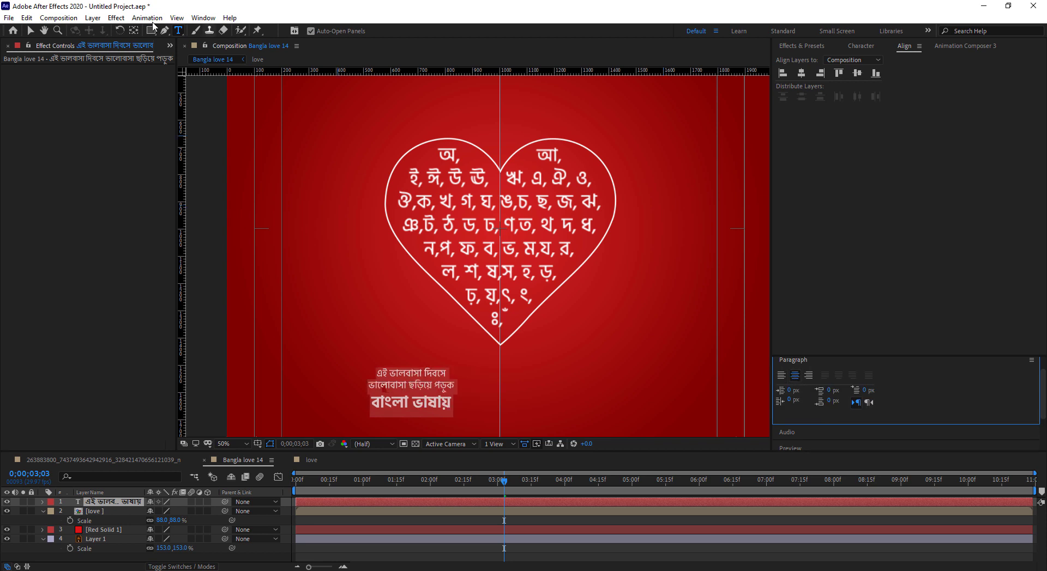
left_click(450, 385)
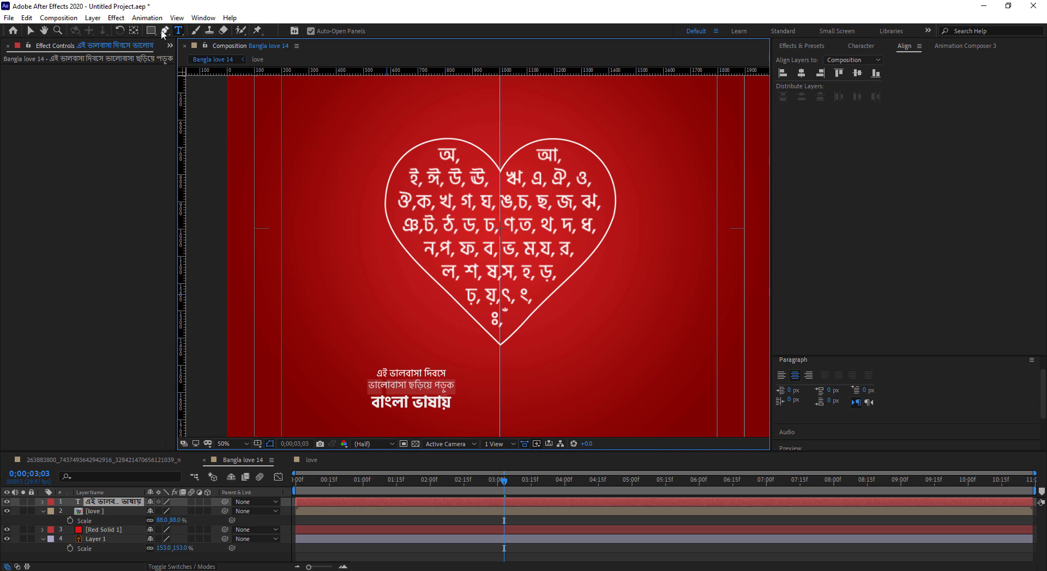
- Centre the tagline layer horizontally in the composition and nudge it slightly lower
left_click(29, 33)
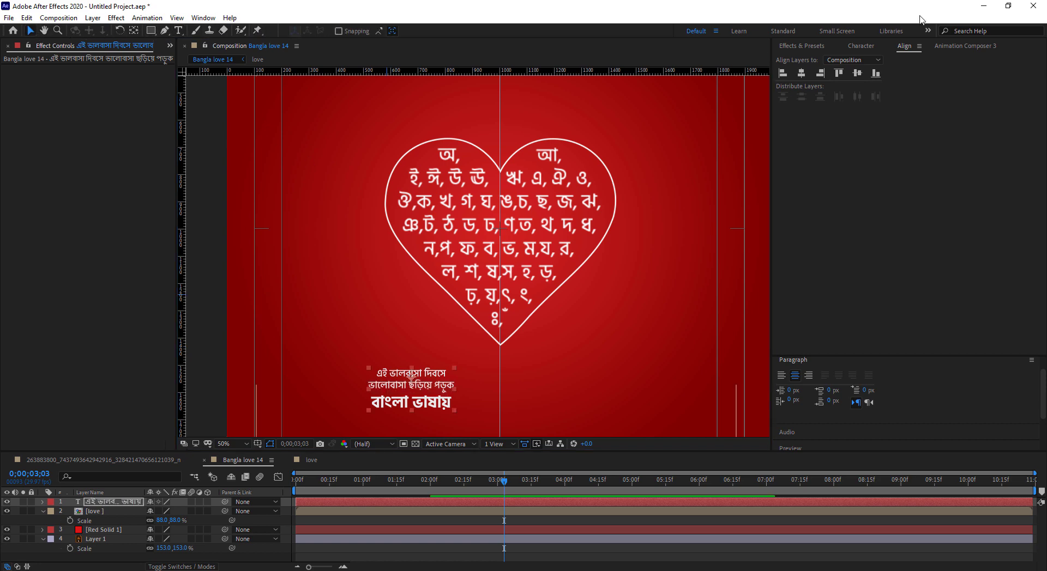
left_click(801, 74)
scroll(535, 231, "down", 1)
scroll(517, 343, "up", 1)
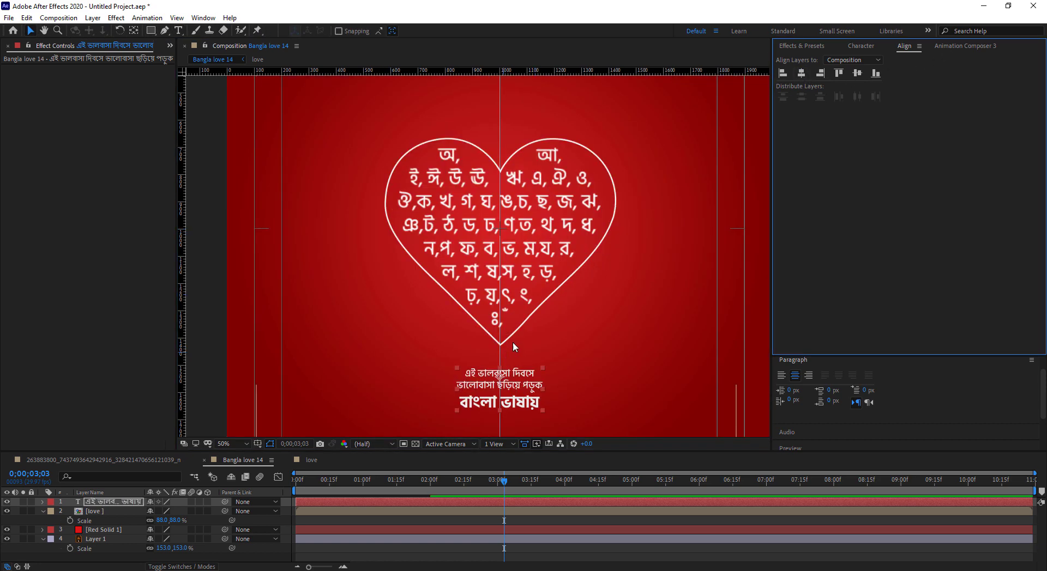
scroll(514, 343, "down", 1)
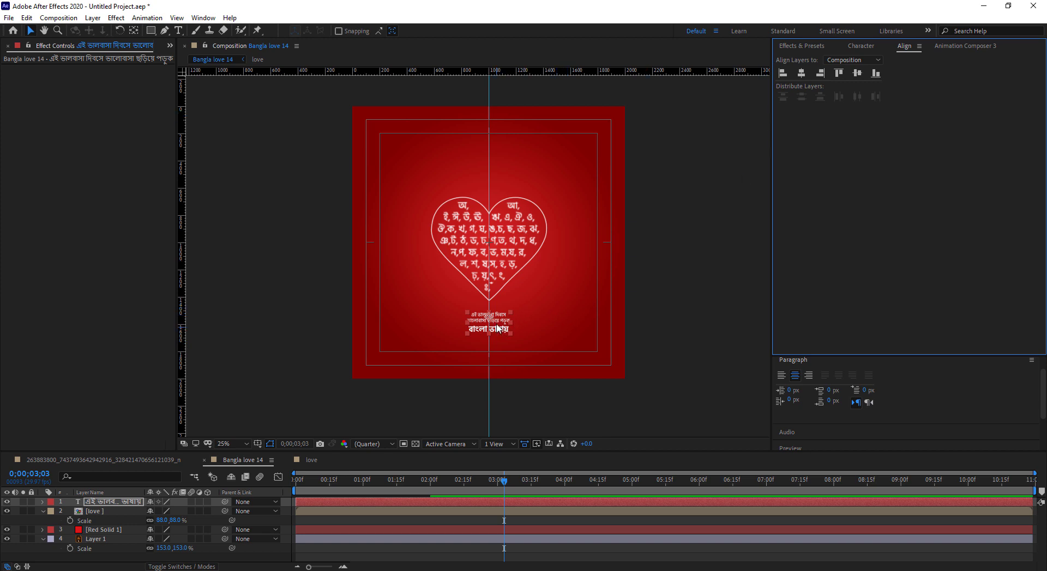
left_click_drag(497, 323, 497, 330)
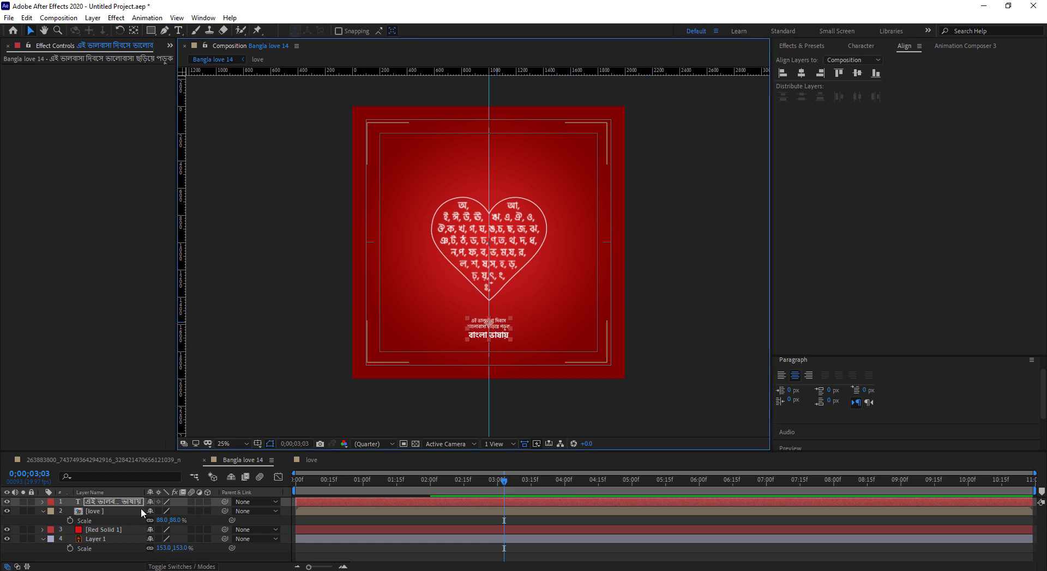
- Scale the tagline layer up to 157%
key("s")
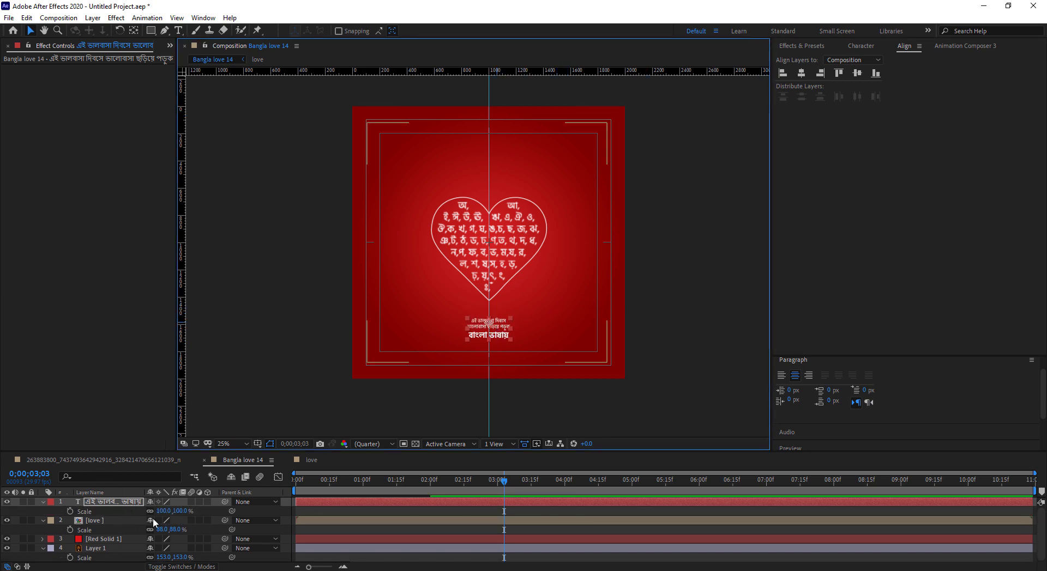
left_click_drag(167, 511, 374, 490)
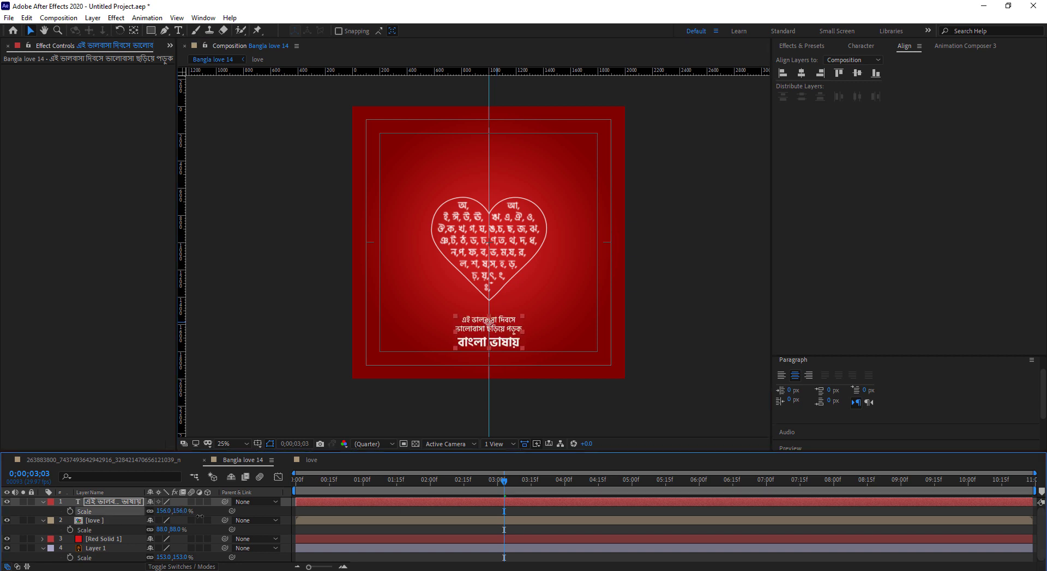
key("period")
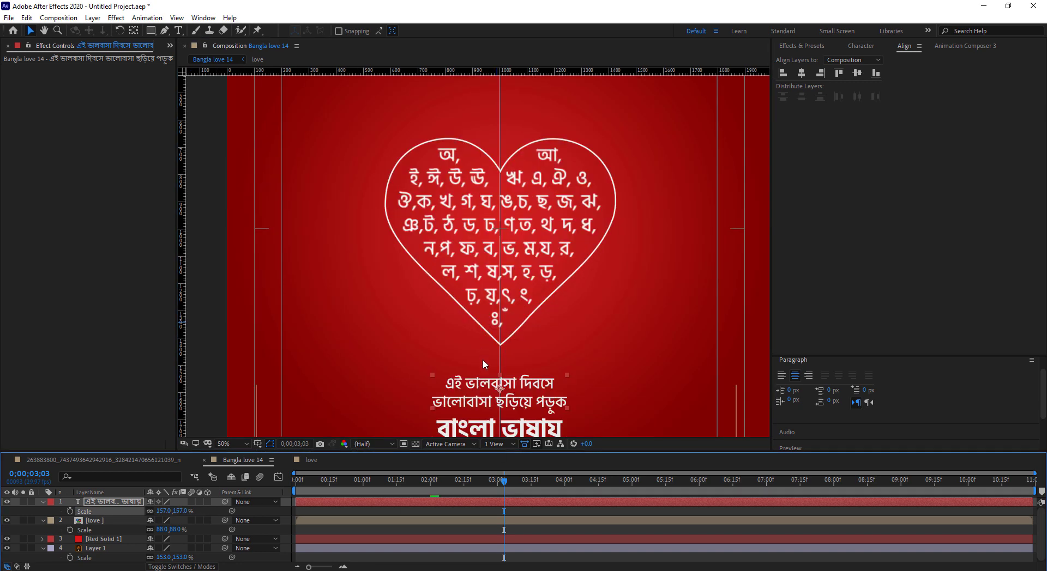
key("h")
left_click_drag(542, 392, 551, 340)
key("v")
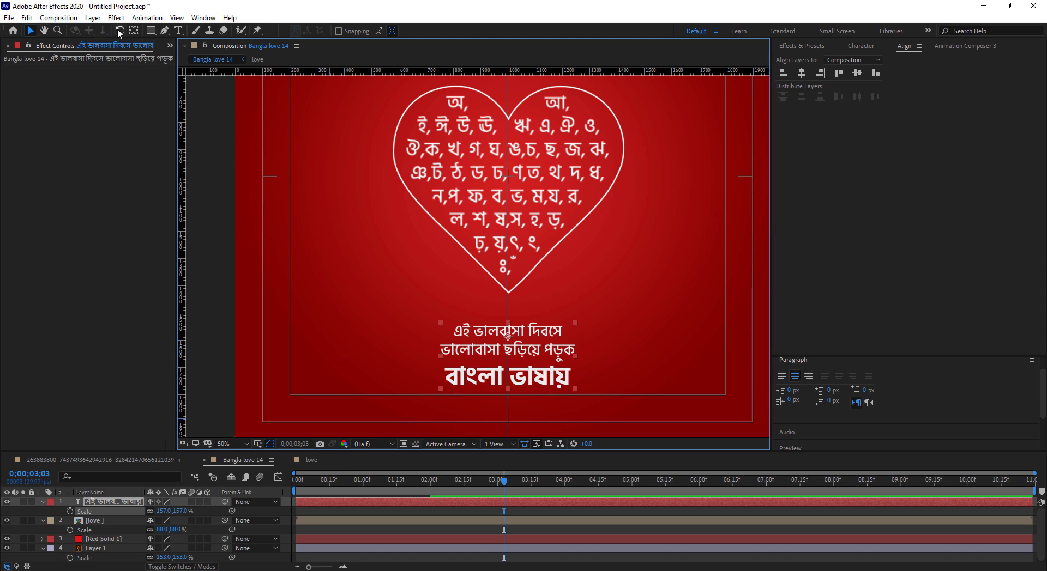
- Tighten the leading between the tagline's three lines
left_click(178, 31)
mouse_move(561, 385)
left_mouse_down()
mouse_move(419, 361)
mouse_move(427, 378)
left_mouse_up()
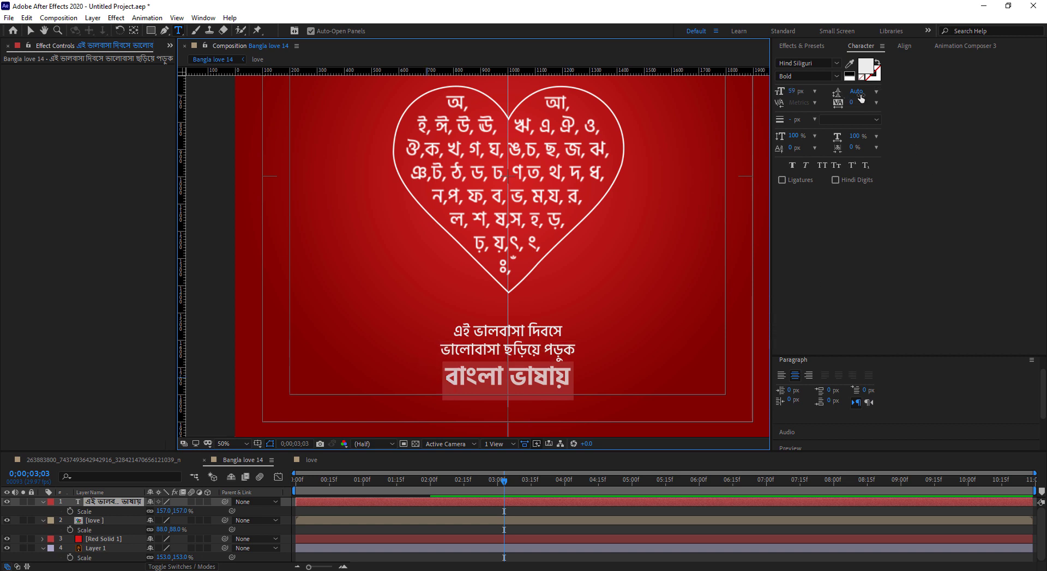
mouse_move(856, 91)
left_mouse_down()
mouse_move(932, 137)
mouse_move(923, 134)
left_mouse_up()
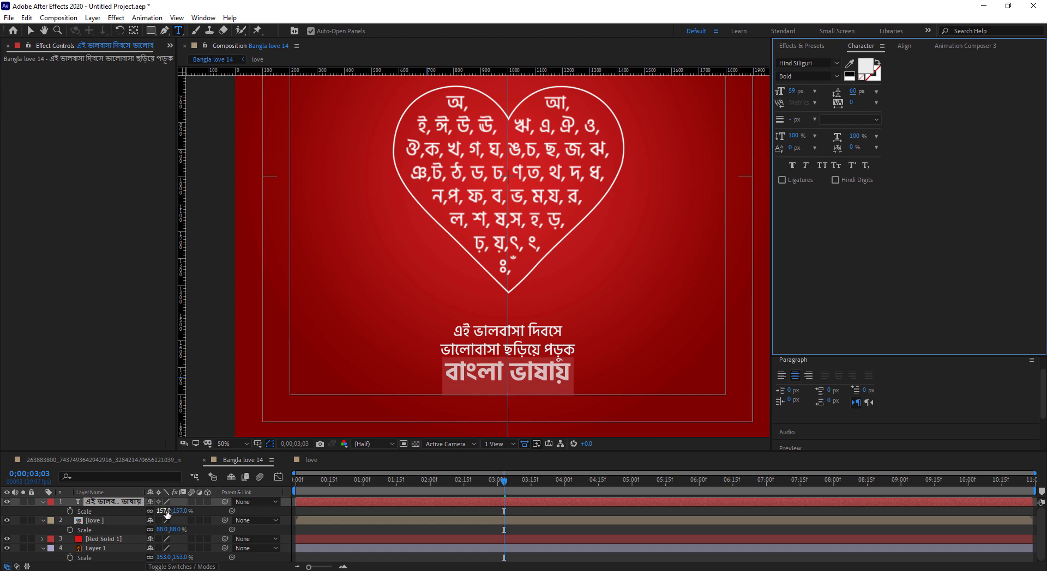
- Scale the tagline to 199% and nudge it slightly lower
left_click_drag(161, 511, 192, 513)
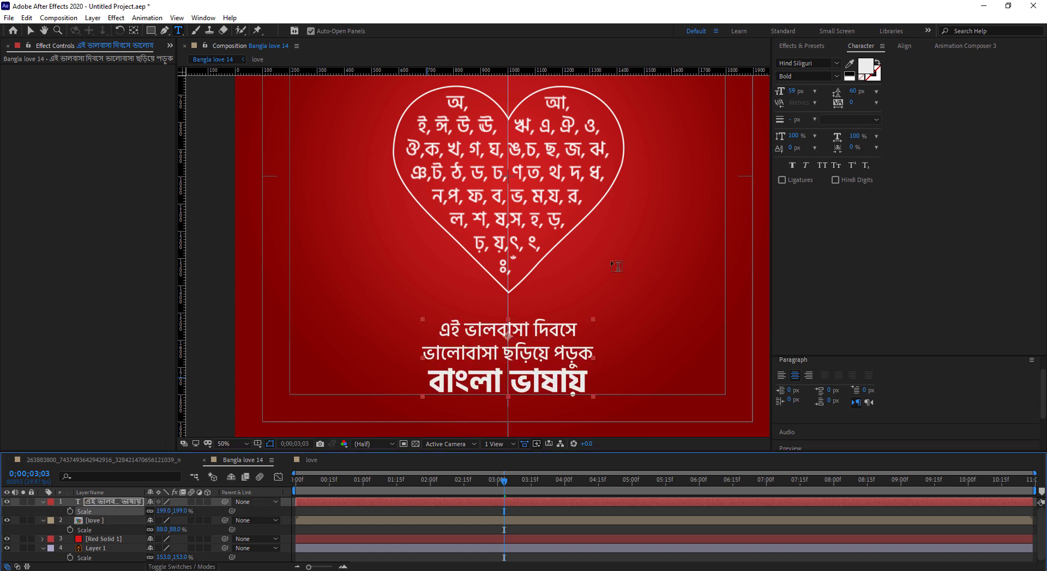
left_click(34, 33)
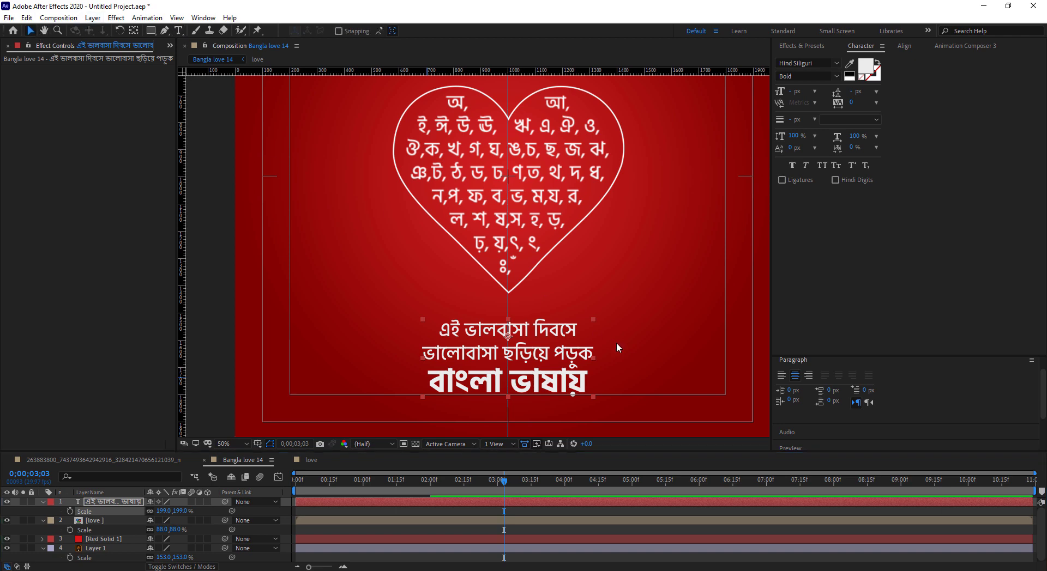
key("comma")
left_click_drag(507, 303, 510, 305)
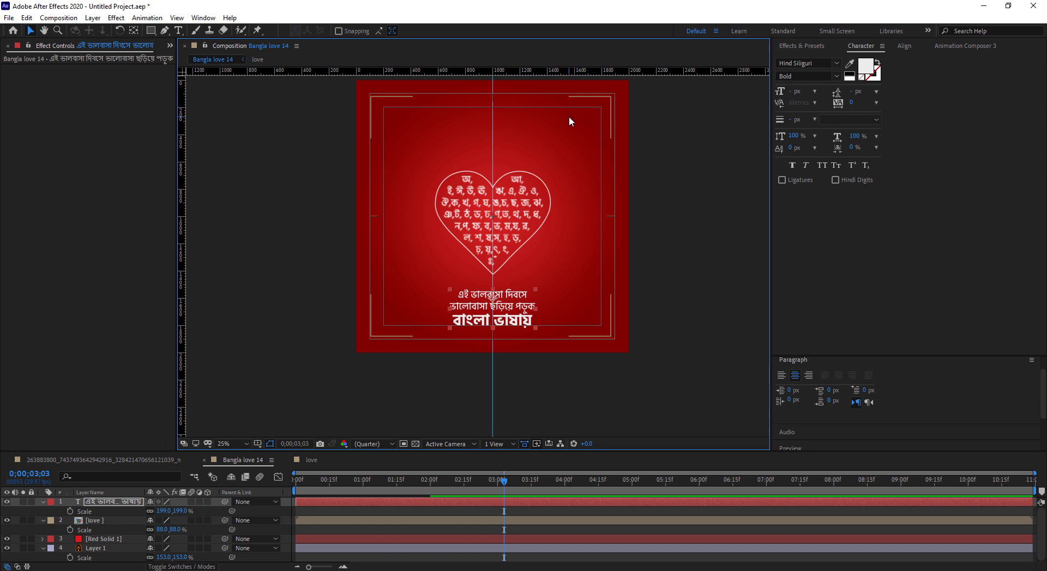
left_click(164, 511)
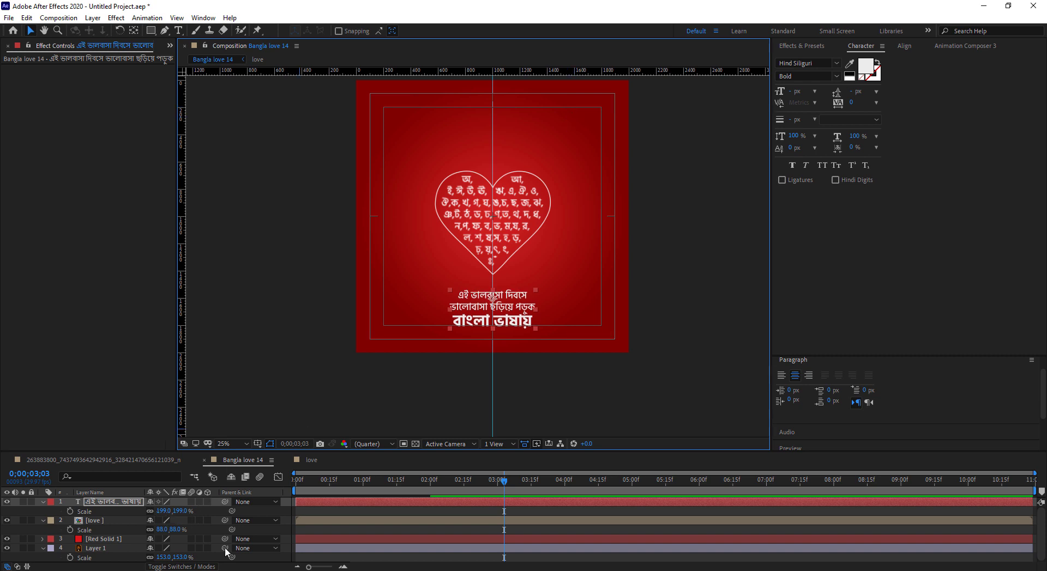
- Set the tagline's scale to 190% and scrub through the animation with guides hidden
type("19")
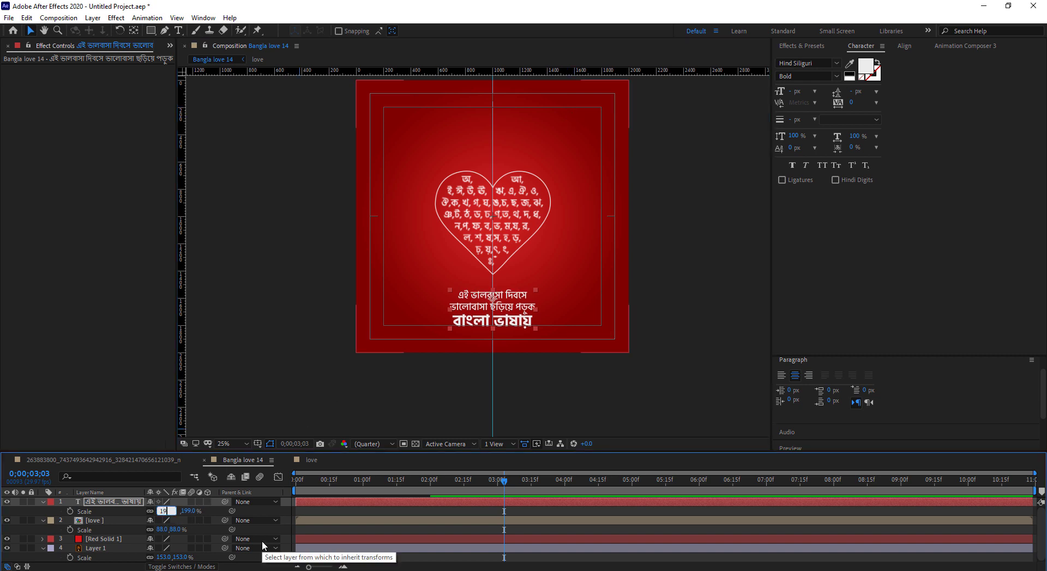
key("Return")
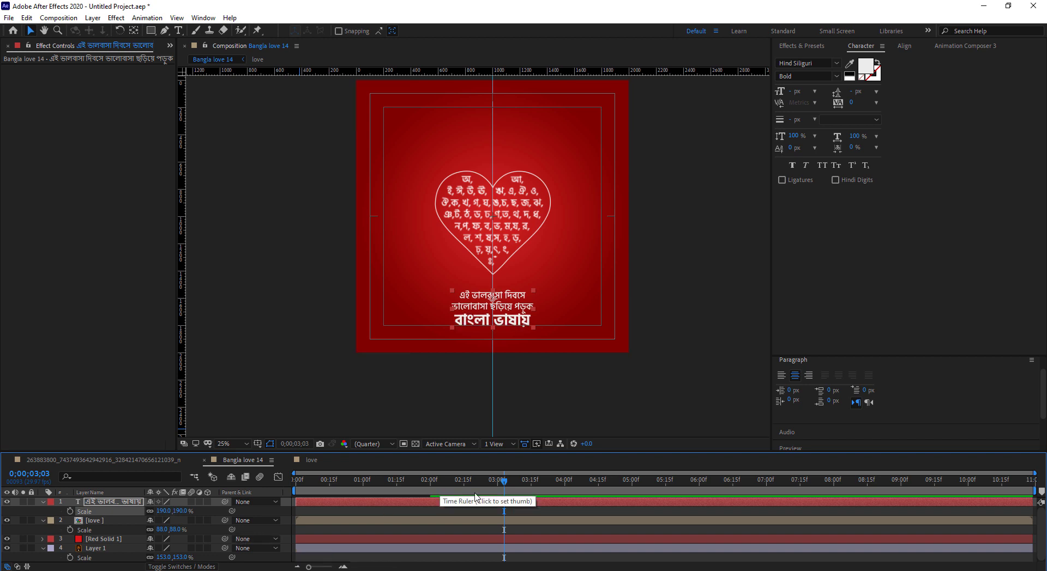
left_click_drag(427, 483, 7, 424)
key("ctrl+shift+h")
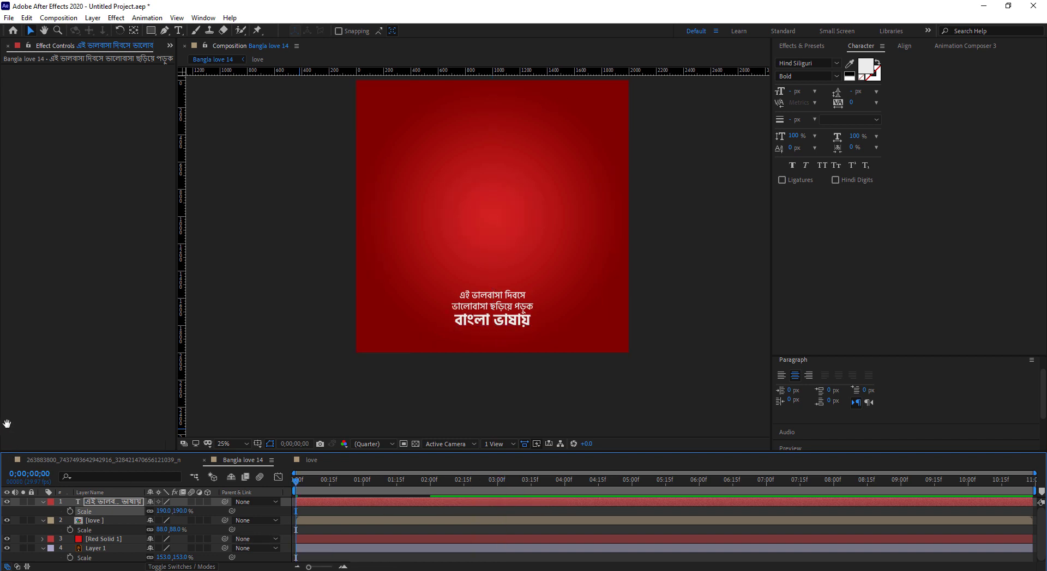
left_click_drag(296, 485, 479, 506)
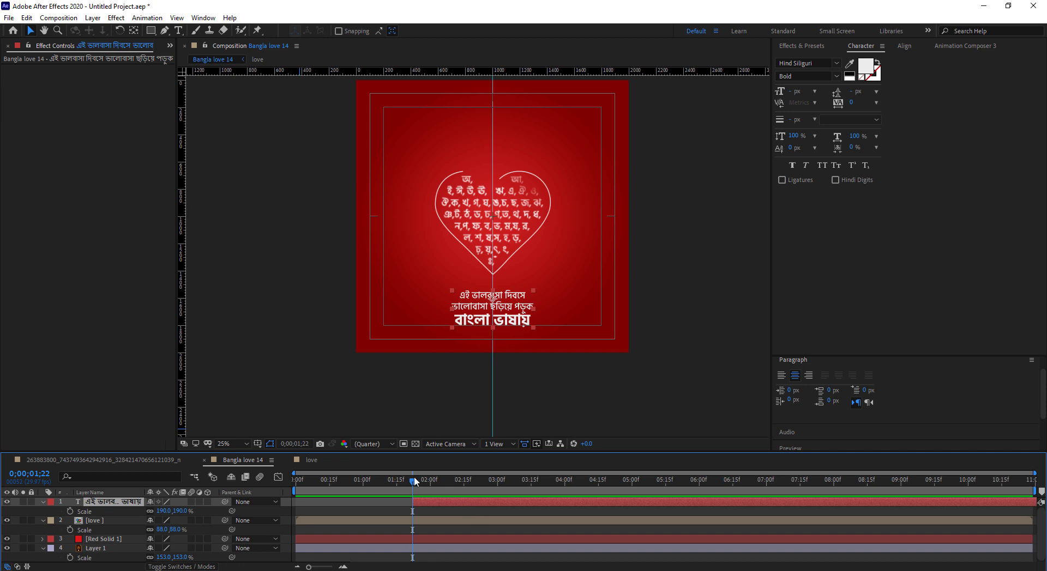
- Move the tagline layer's in-point to 0;00;01;22 and preview it appearing after the heart
mouse_move(412, 482)
left_mouse_down()
mouse_move(299, 489)
mouse_move(418, 496)
left_mouse_up()
left_click_drag(561, 514, 257, 499)
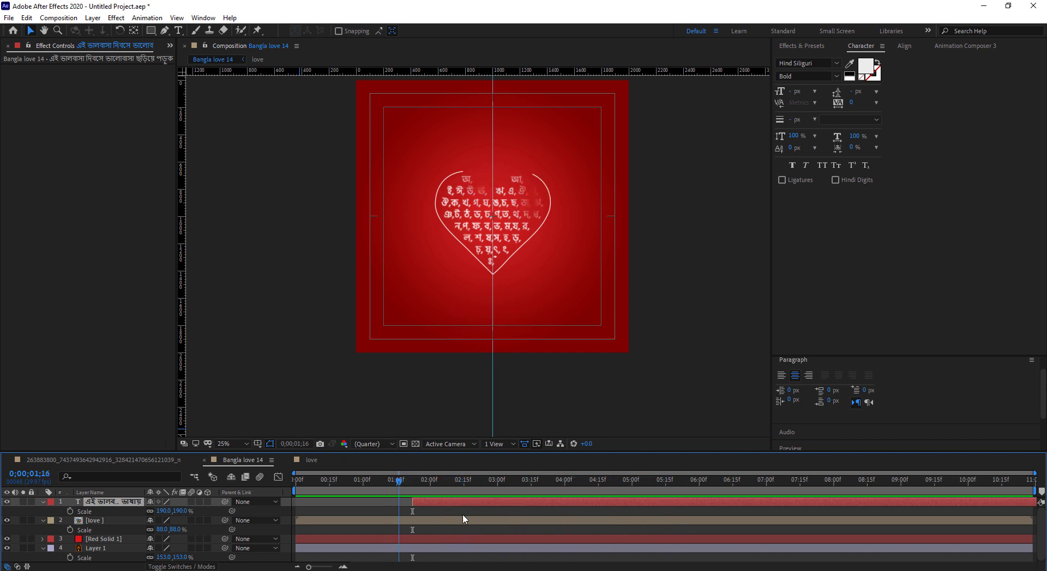
key("space")
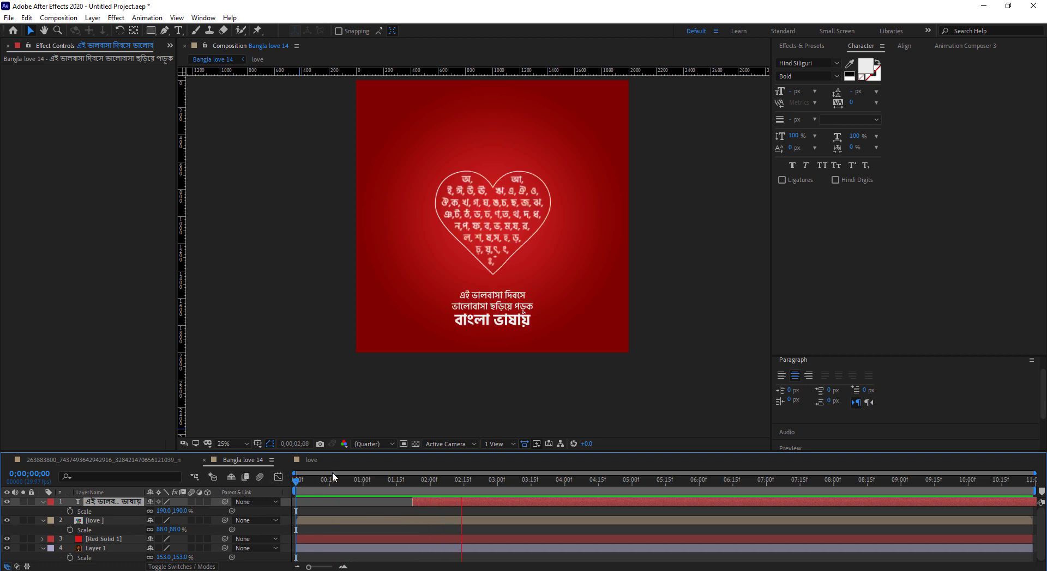
left_click_drag(297, 483, 411, 496)
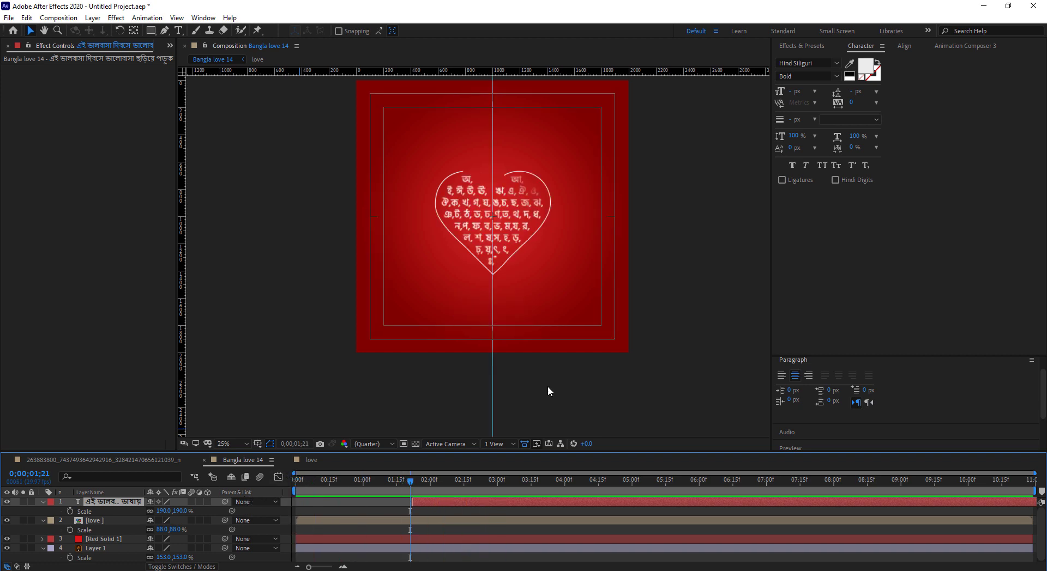
left_click_drag(411, 482, 415, 483)
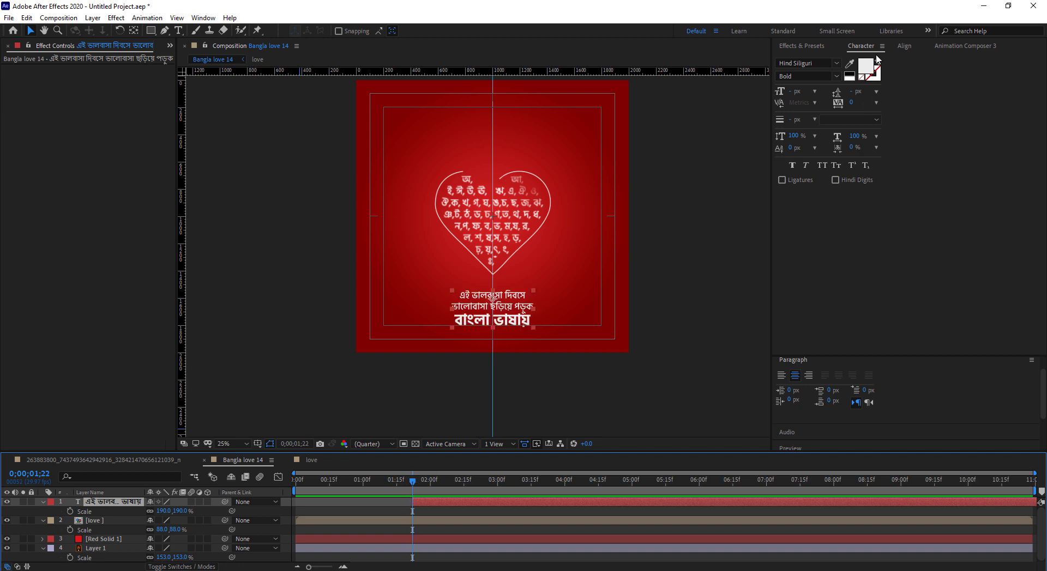
- Open Animation Composer, browse Shape Elements and Transitions, and dismiss the disk cache warning
left_click(808, 47)
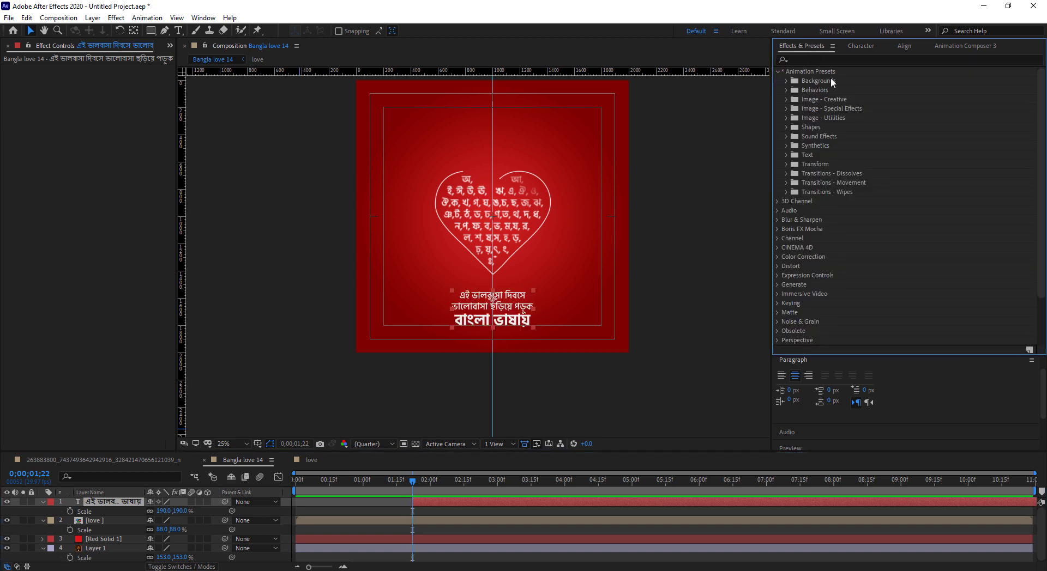
left_click(970, 48)
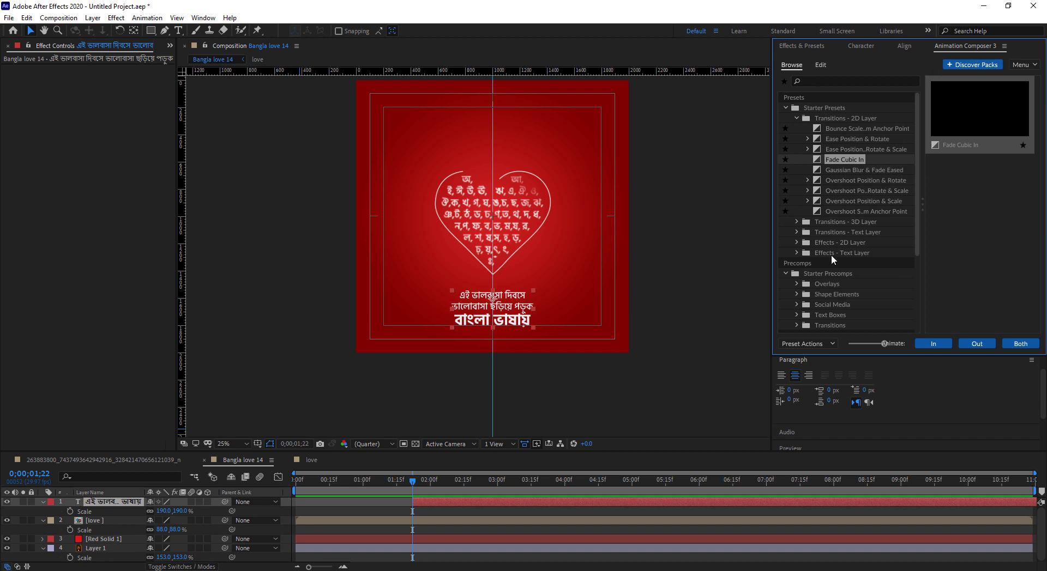
left_click(835, 294)
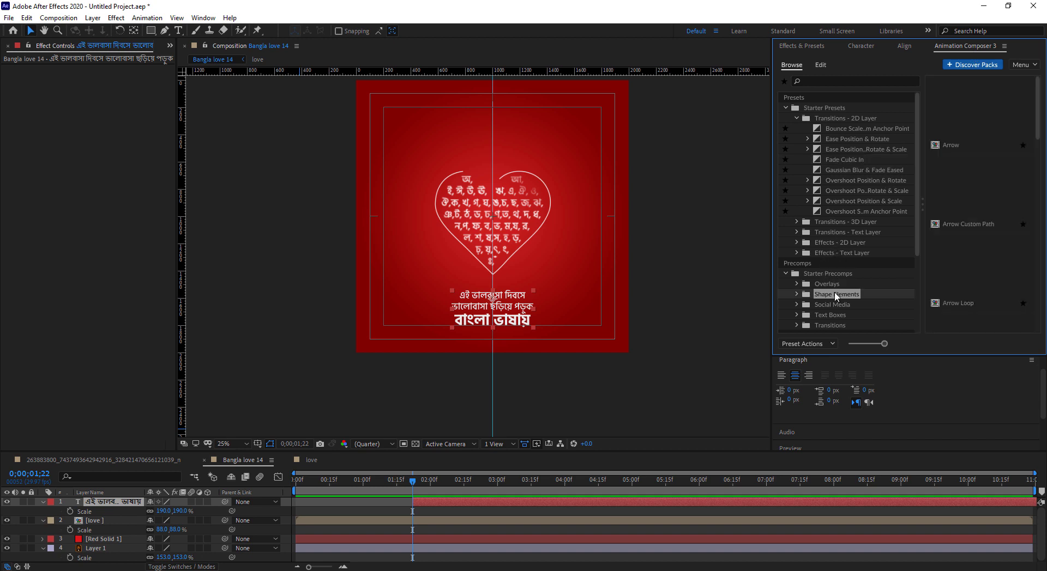
scroll(838, 295, "down", 1)
left_click(837, 293)
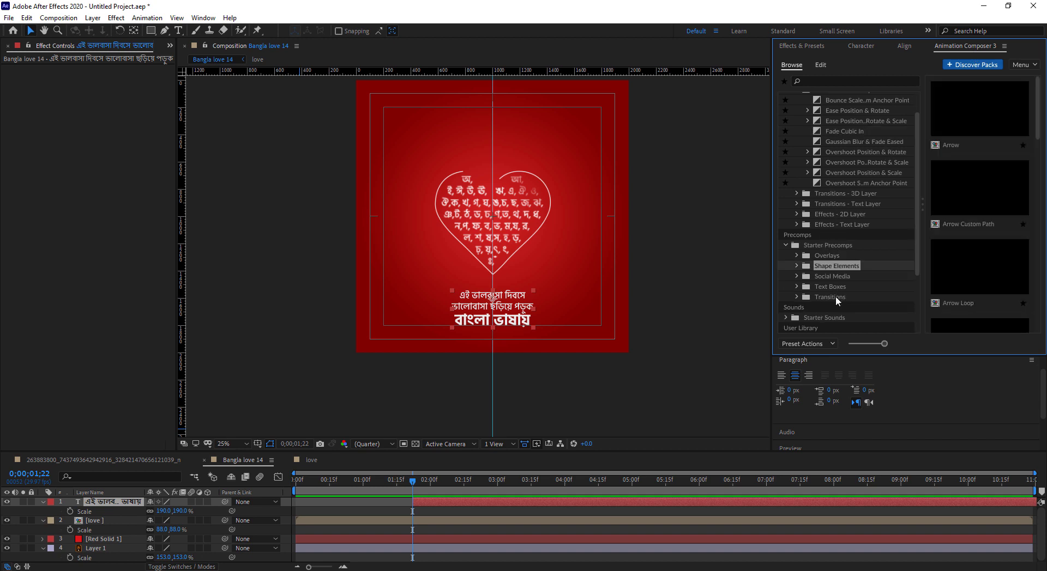
left_click_drag(772, 188, 595, 210)
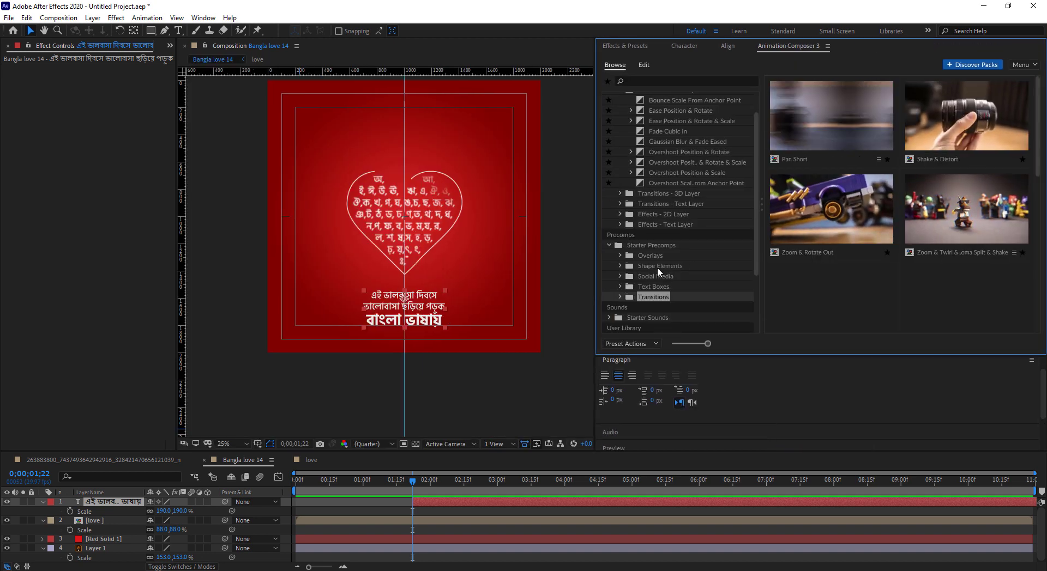
left_click(631, 288)
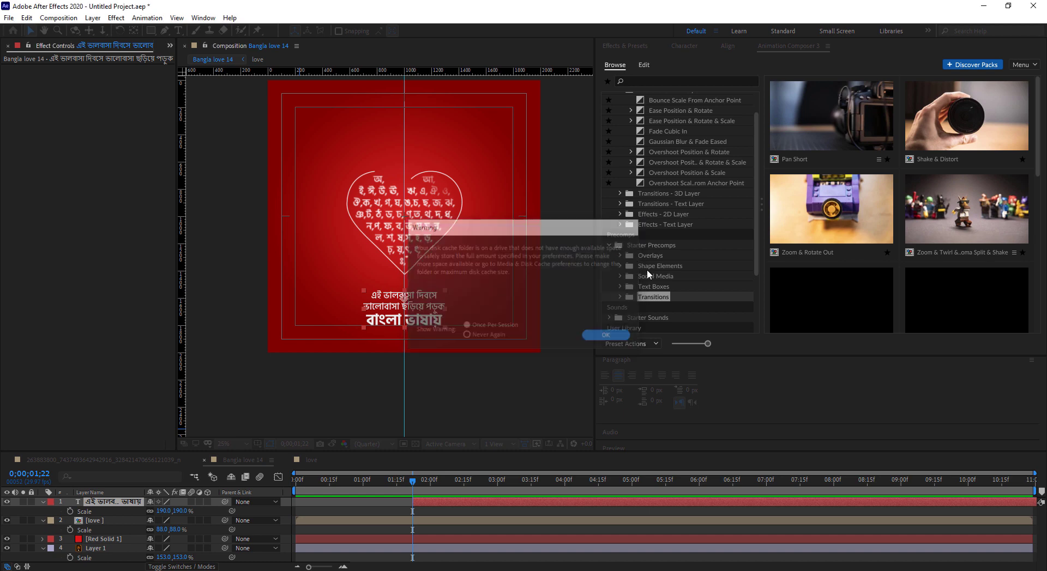
left_click(665, 267)
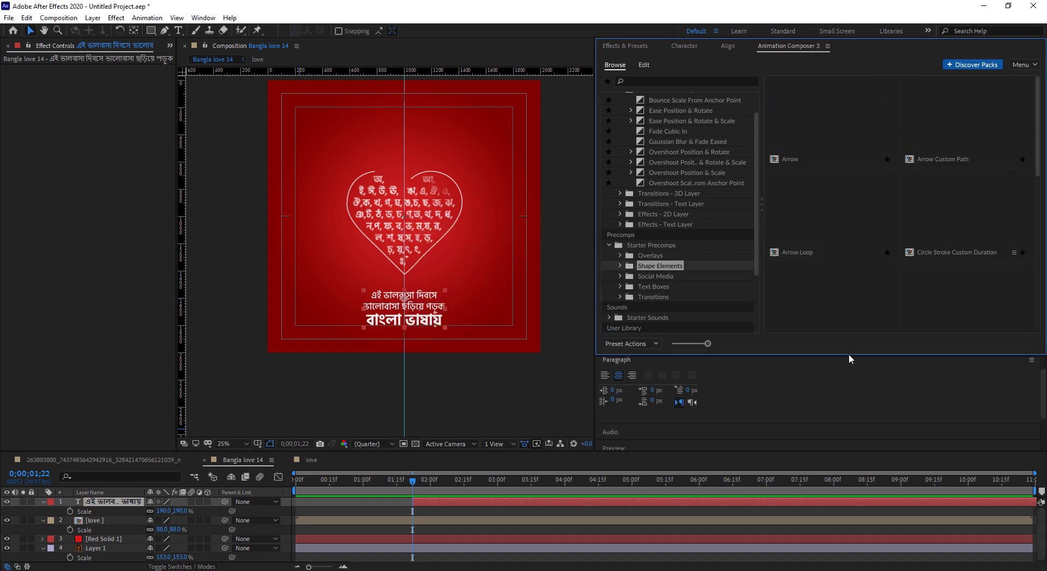
- Enlarge the preset browser and scroll the Text Boxes presets down to the Outline Text Box ones
left_click_drag(848, 355, 865, 413)
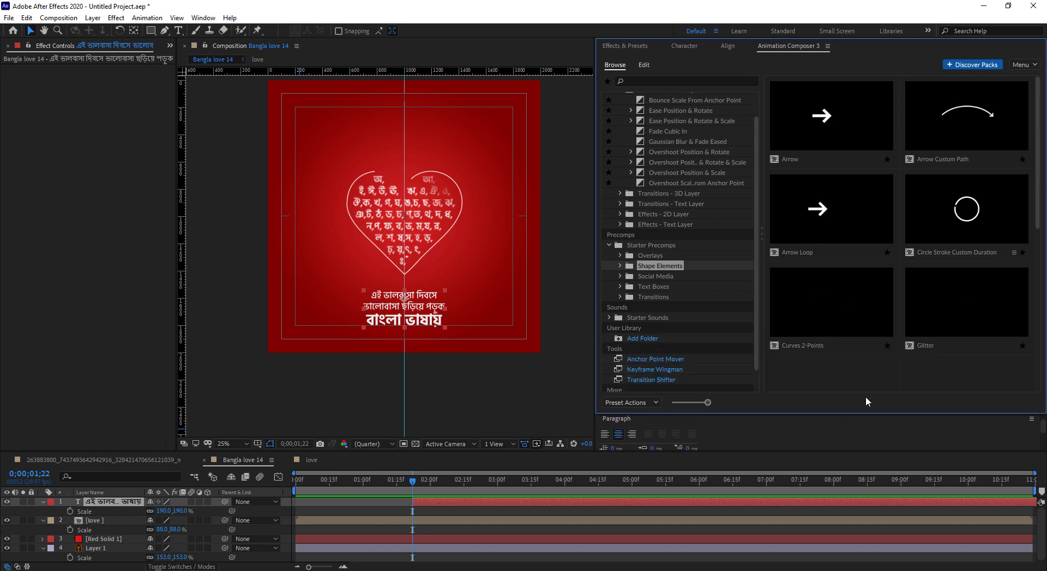
scroll(895, 319, "down", 3)
scroll(827, 306, "down", 2)
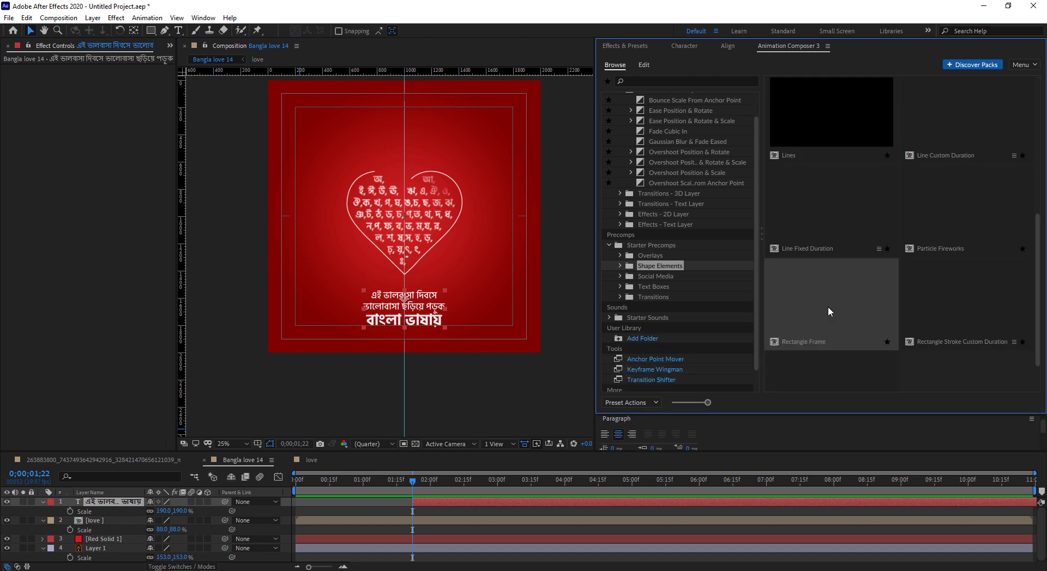
left_click(662, 287)
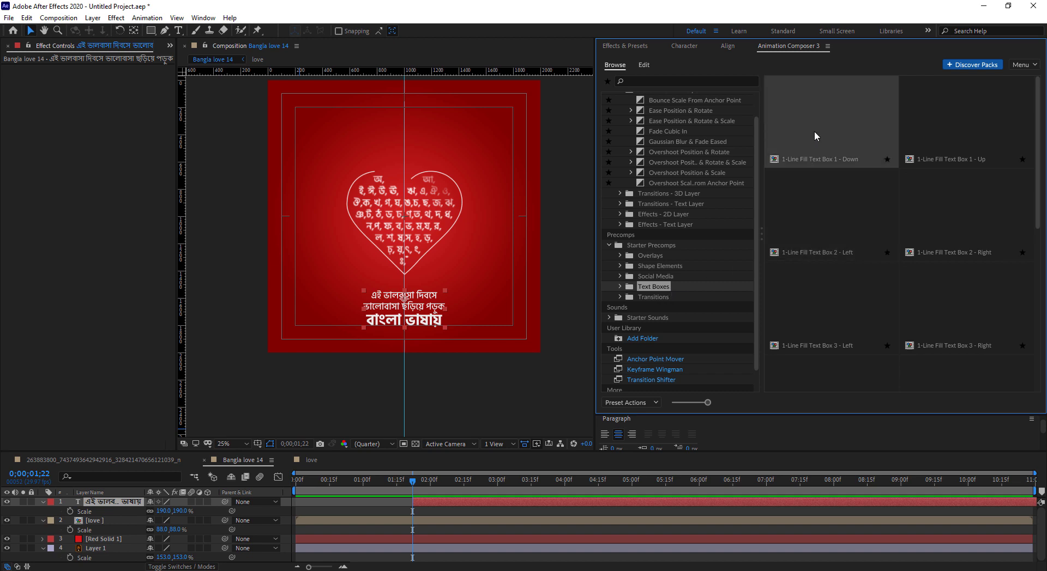
scroll(890, 256, "down", 6)
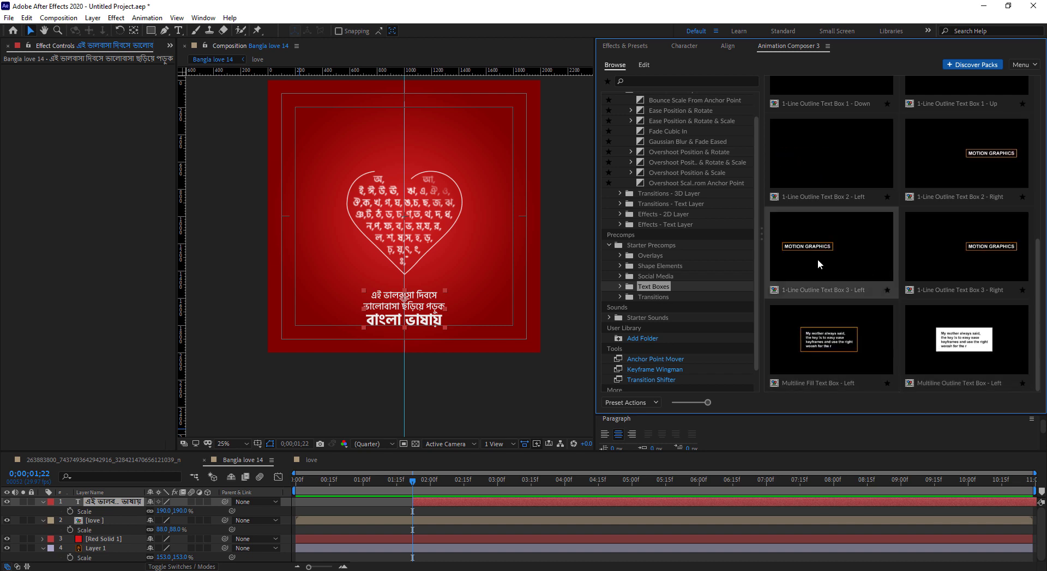
- Browse the Overlays and Effects - 2D Layer presets, then show all Starter Precomps
left_click(663, 256)
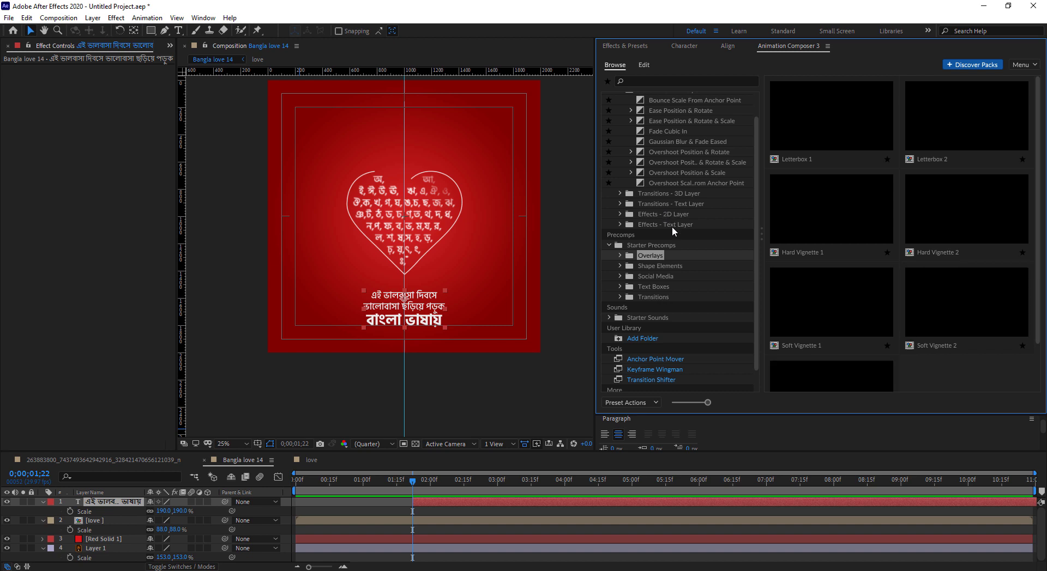
left_click(672, 226)
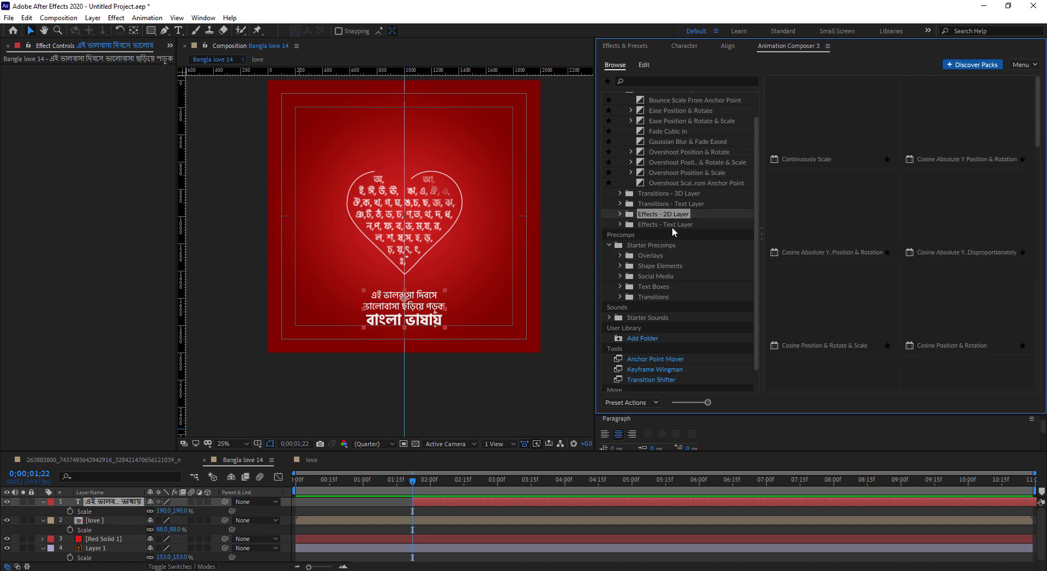
left_click(647, 247)
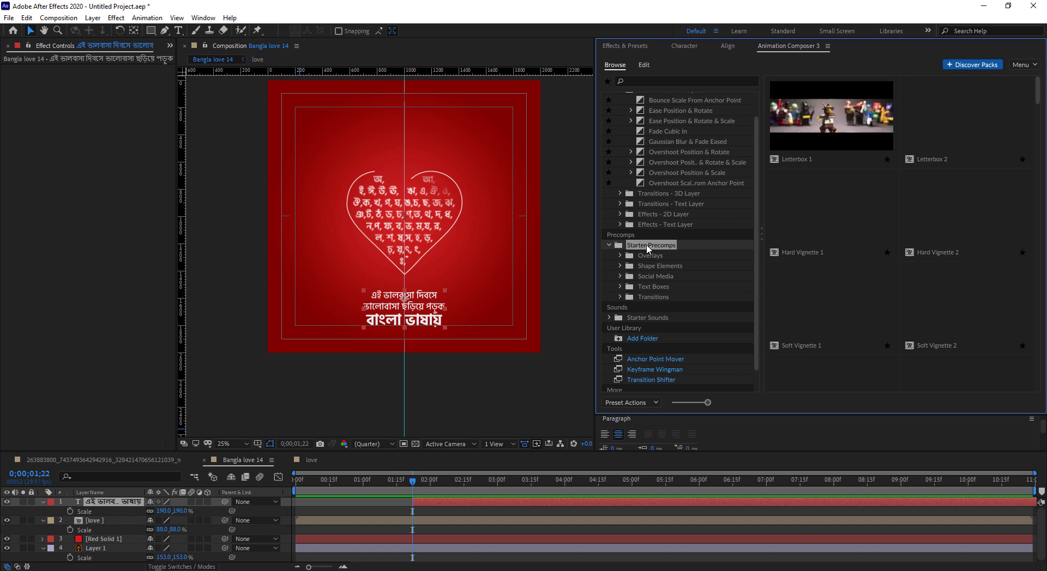
- Scroll through the full starter precomp grid, from overlays and shapes to social media presets
scroll(826, 301, "down", 2)
scroll(826, 300, "down", 4)
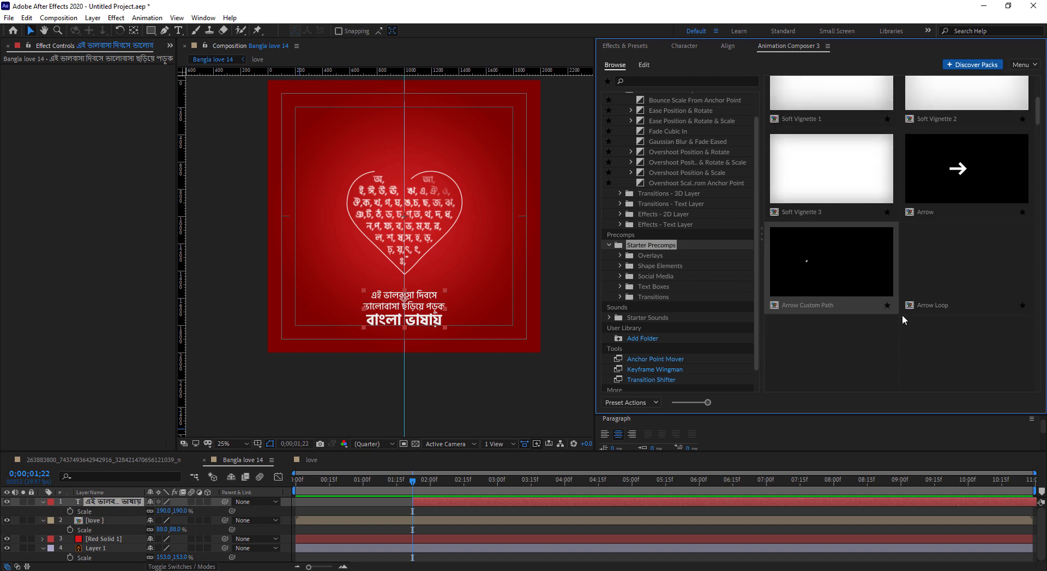
scroll(876, 331, "down", 6)
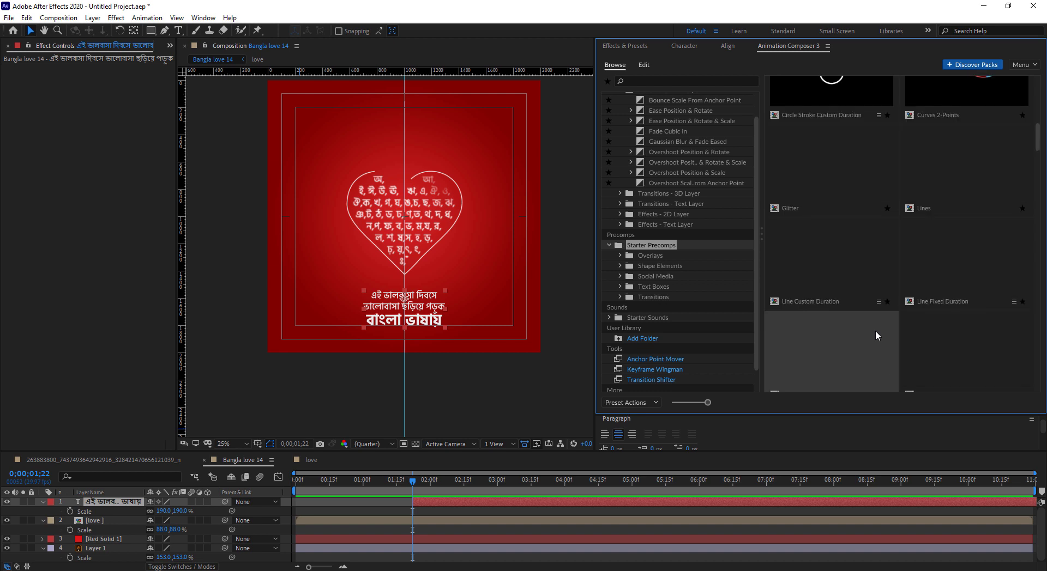
scroll(931, 332, "down", 2)
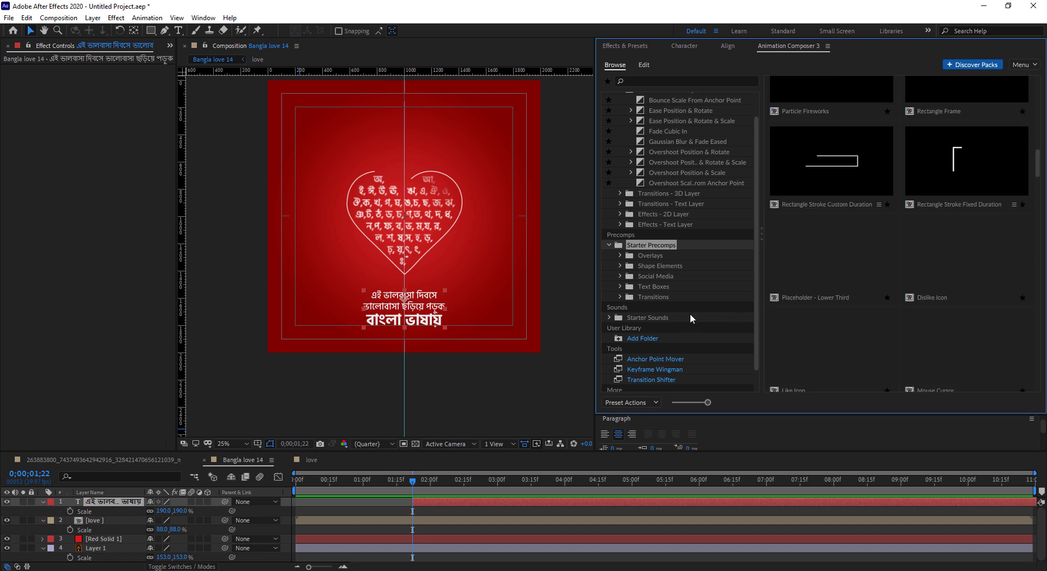
scroll(870, 322, "up", 4)
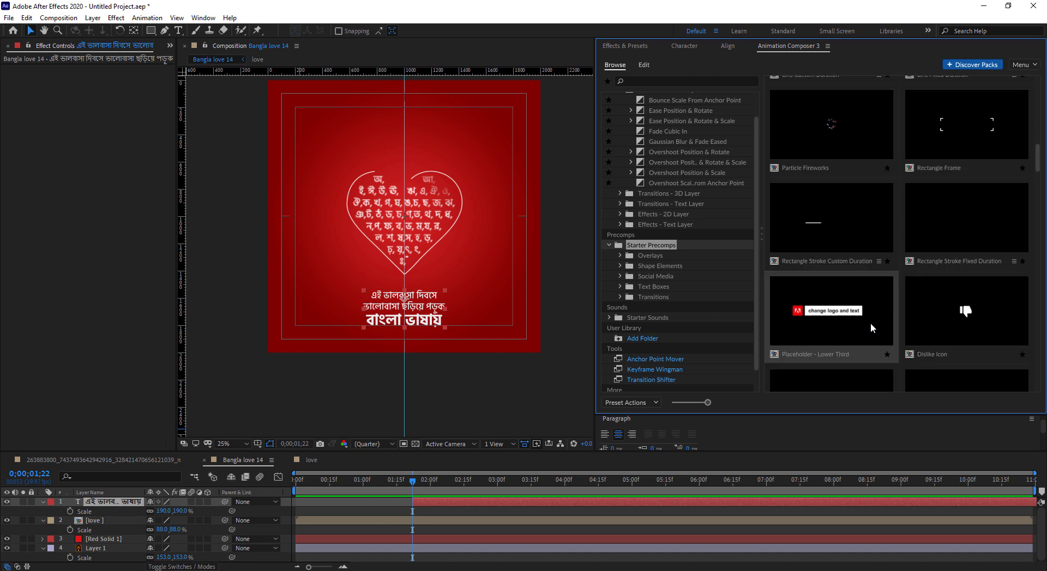
scroll(870, 322, "down", 6)
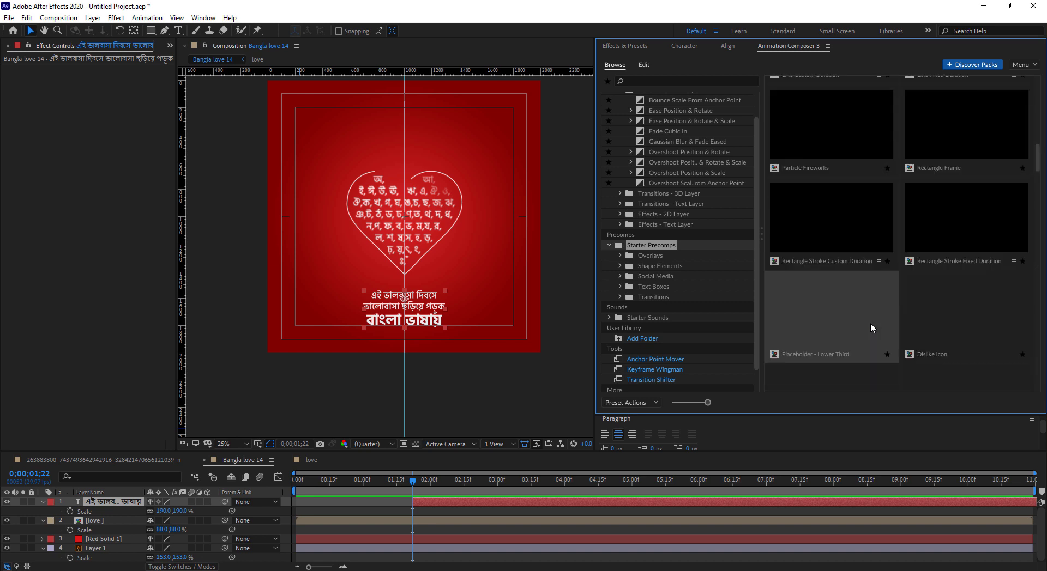
scroll(911, 323, "down", 5)
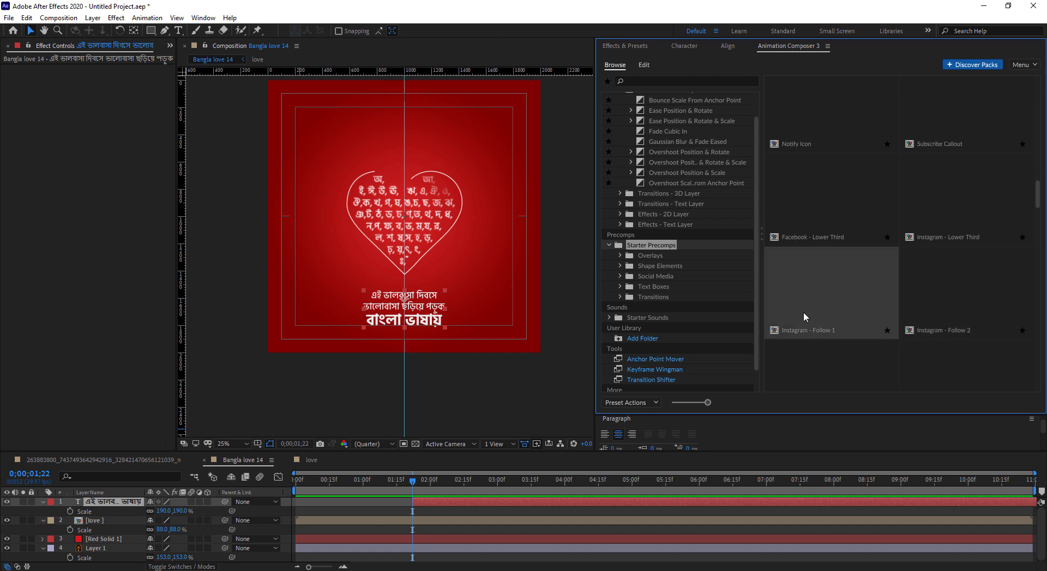
scroll(806, 316, "down", 2)
scroll(828, 334, "down", 2)
scroll(847, 347, "down", 2)
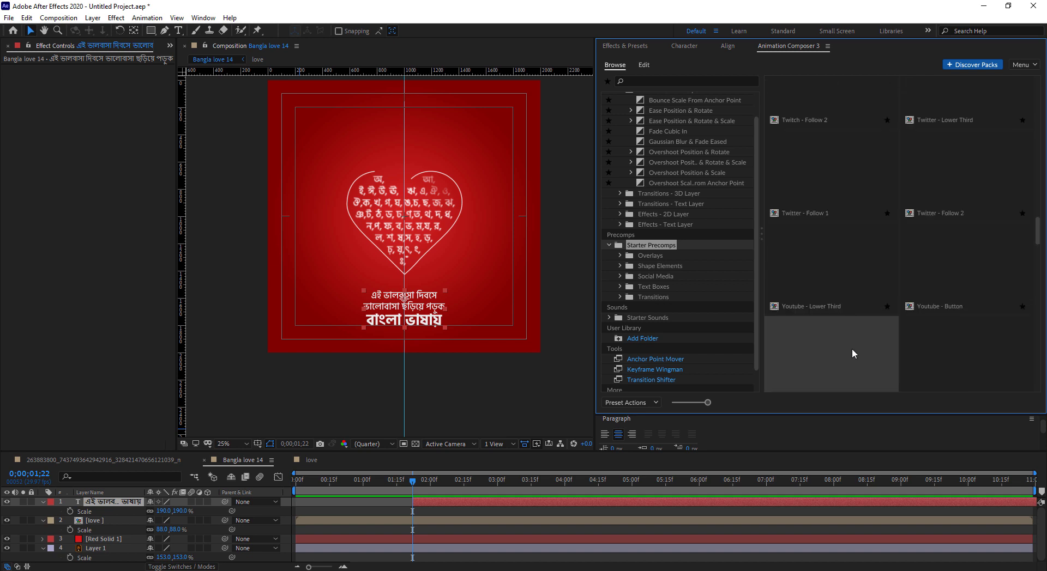
scroll(853, 354, "down", 2)
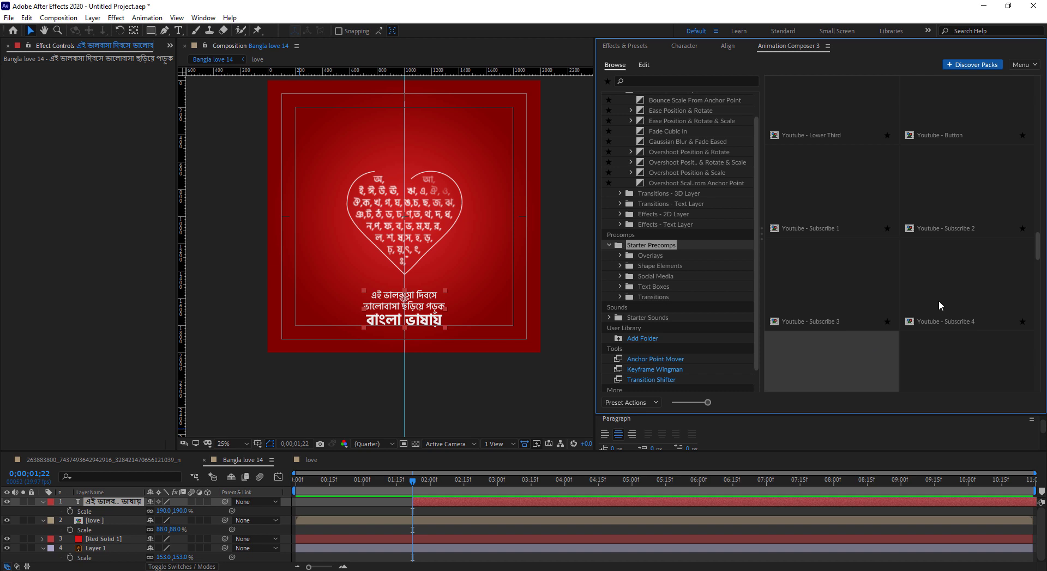
scroll(959, 256, "down", 2)
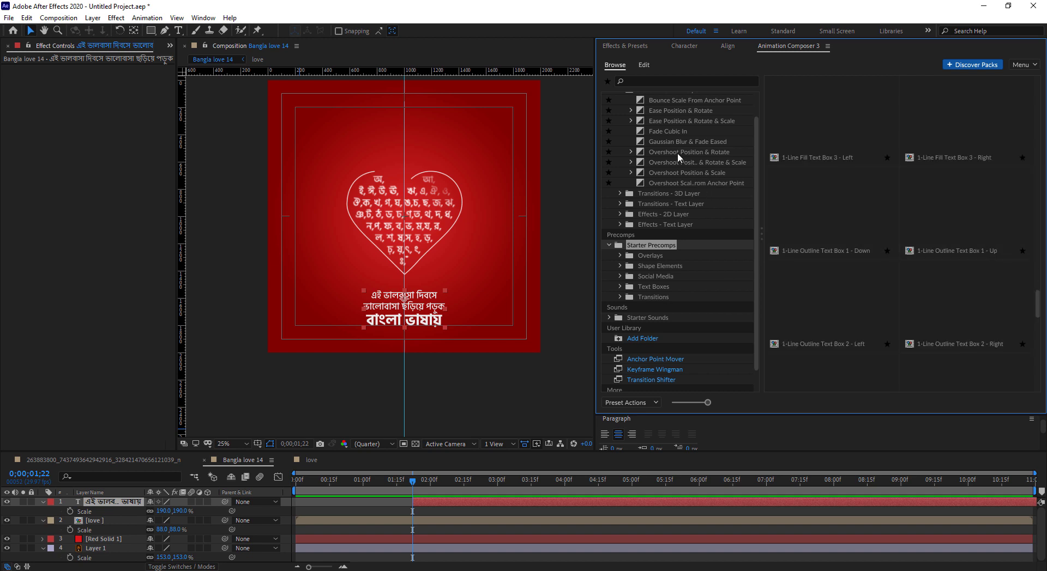
scroll(678, 157, "up", 1)
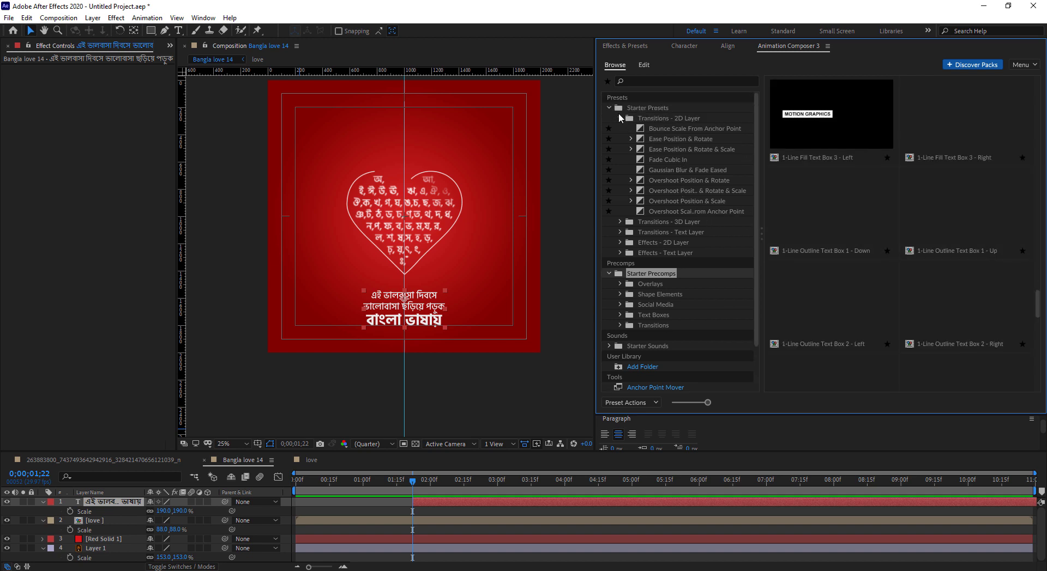
- Browse the Effects - Text Layer presets, then switch to the Effects & Presets panel
left_click(620, 117)
left_click(655, 160)
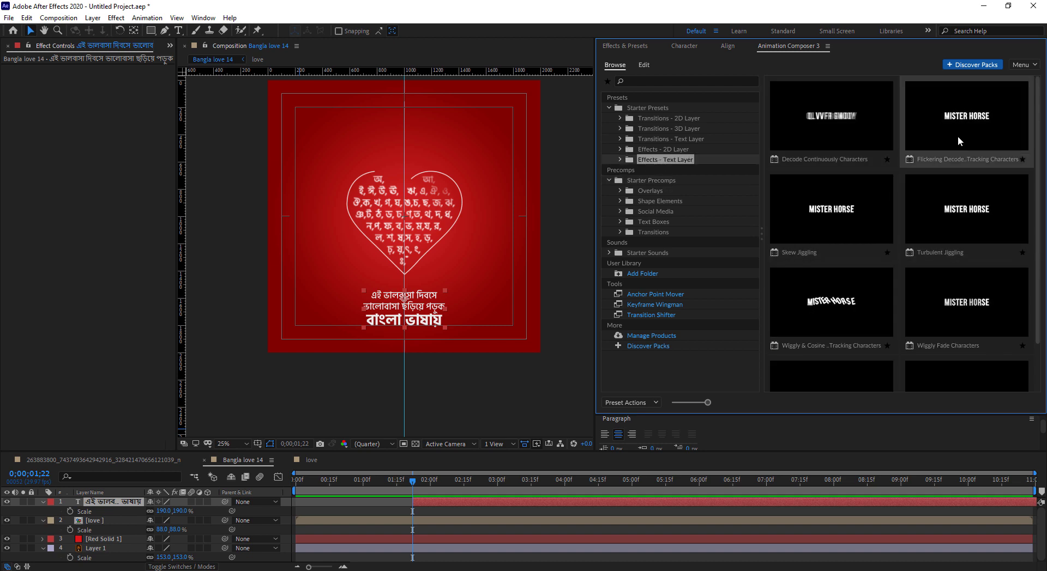
scroll(967, 253, "down", 2)
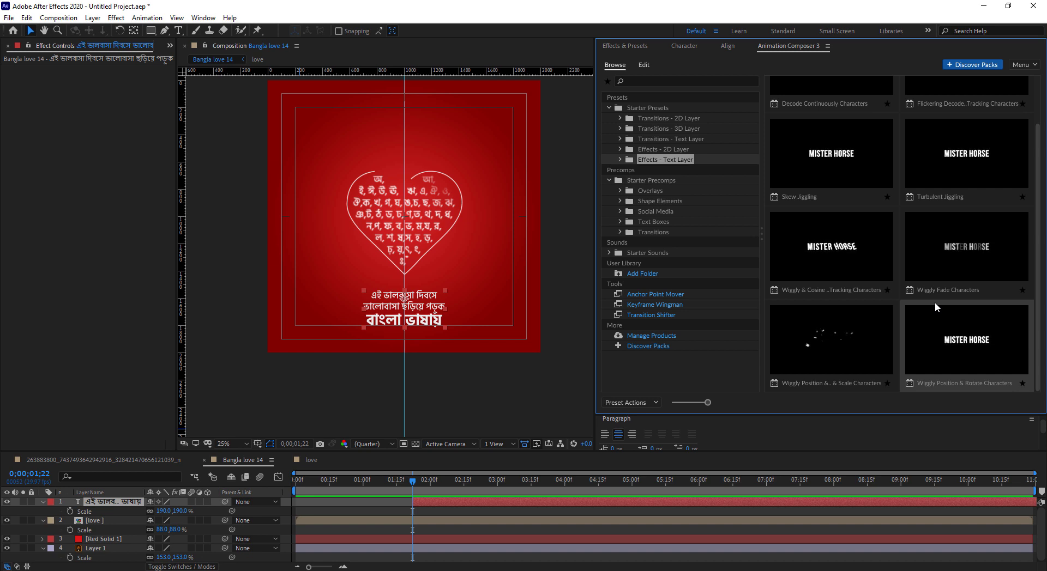
scroll(935, 303, "up", 2)
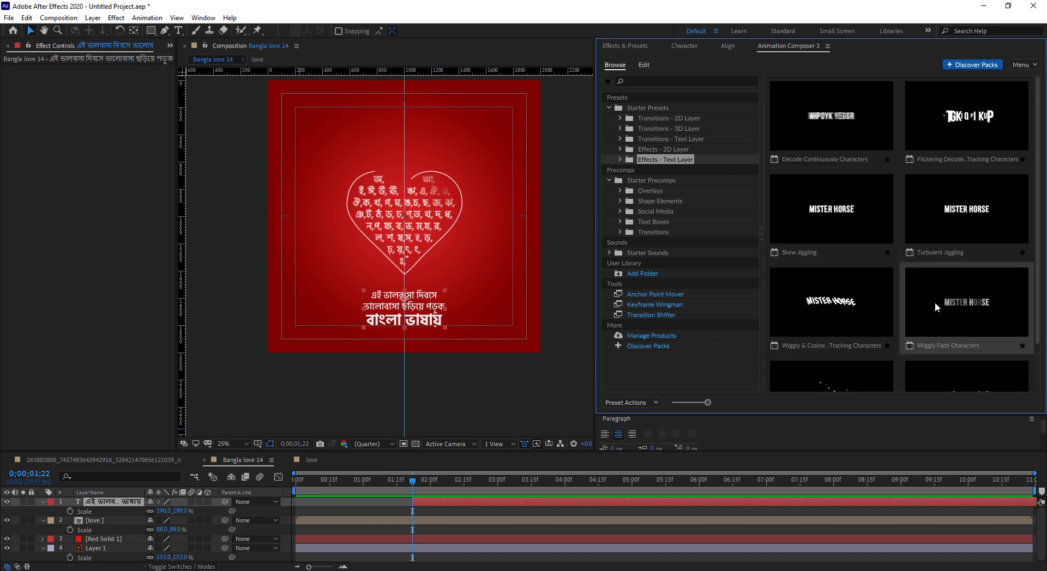
left_click(626, 47)
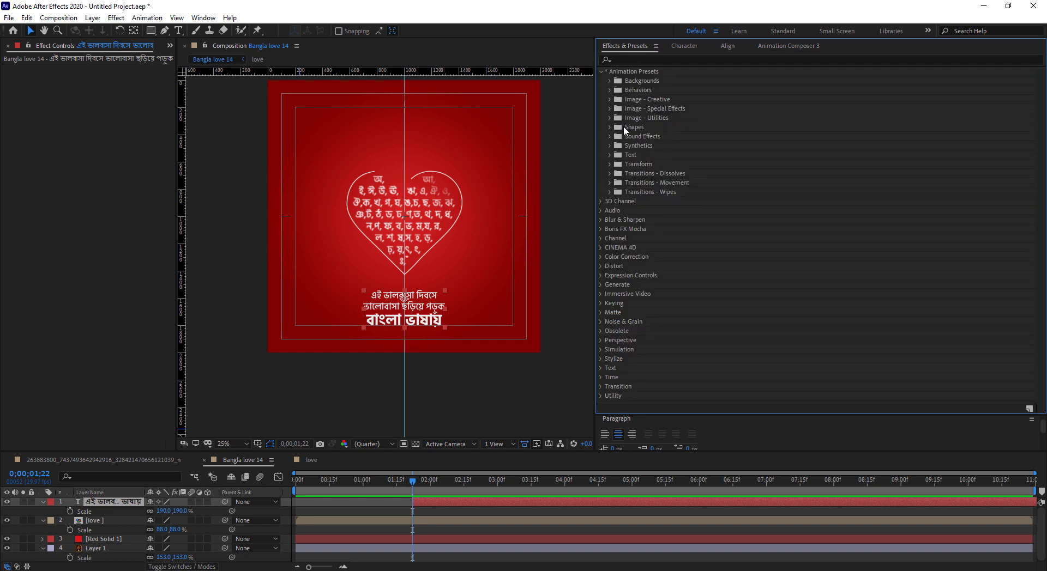
- Apply the Text > Animate In > Typewriter preset to the tagline text layer
left_click(608, 155)
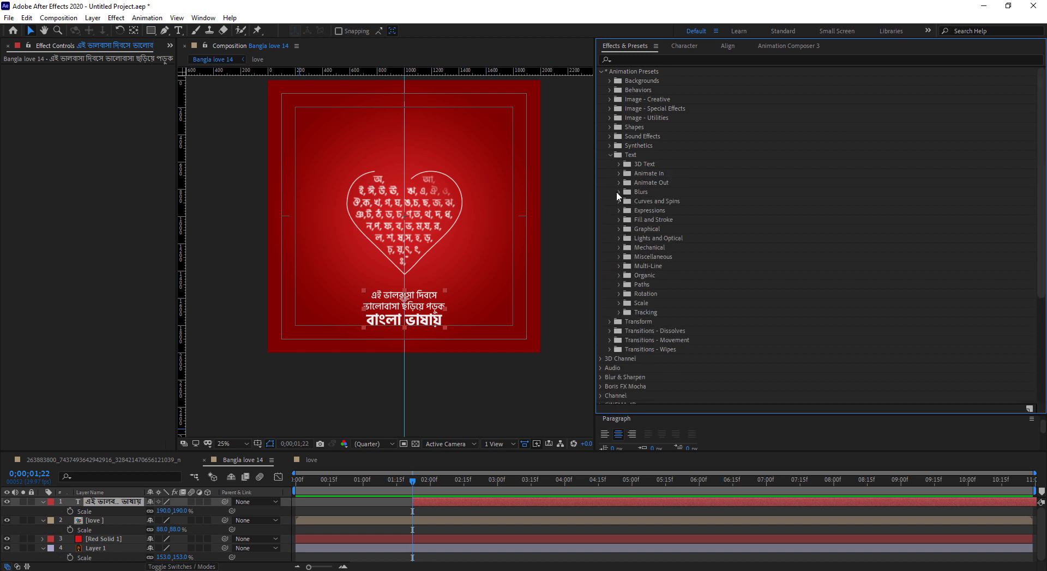
left_click(620, 173)
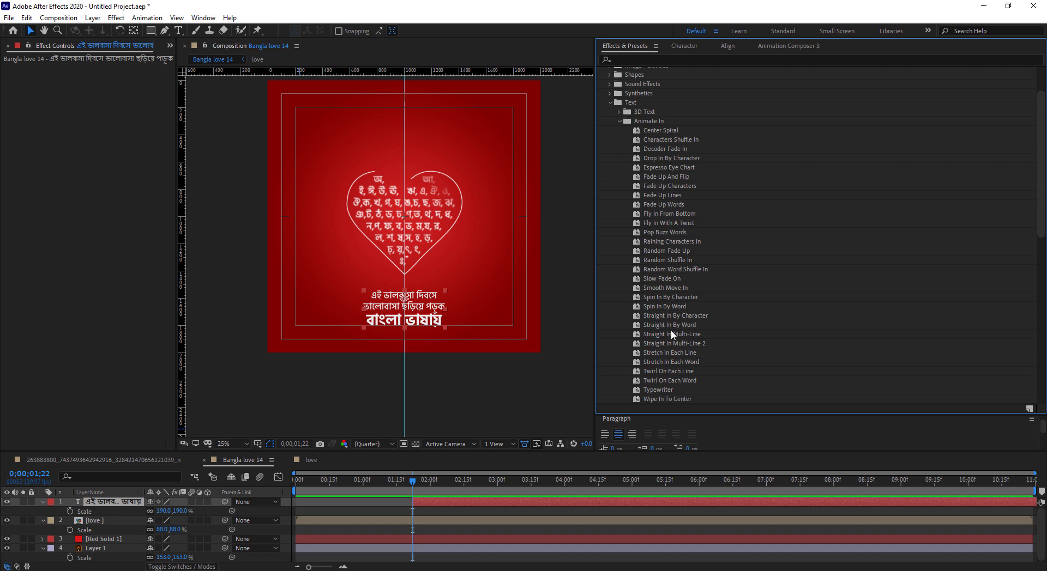
left_click_drag(658, 389, 427, 502)
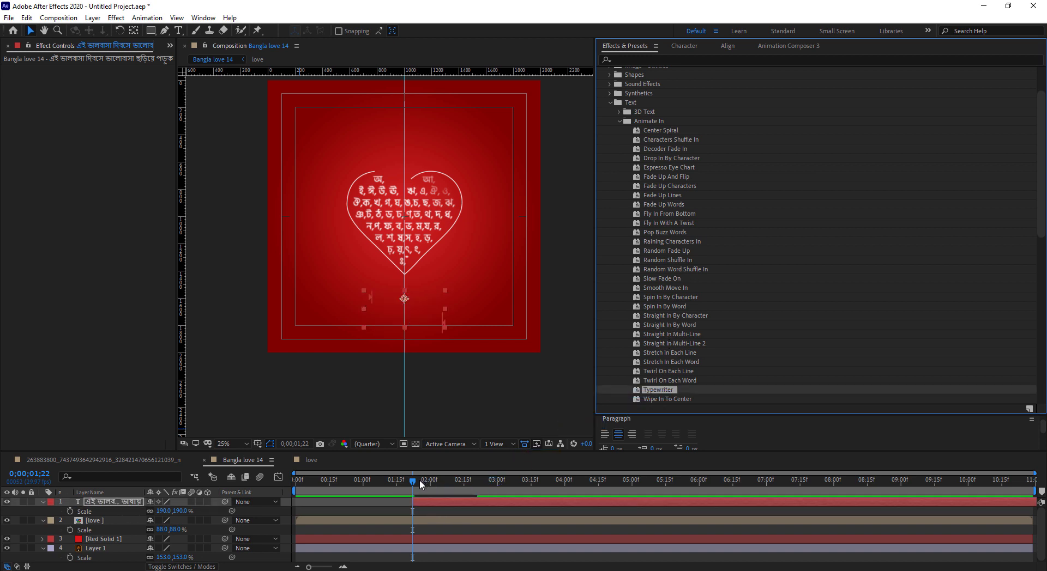
- Preview the tagline typing in letter by letter from the composition start
key("Home")
key("space")
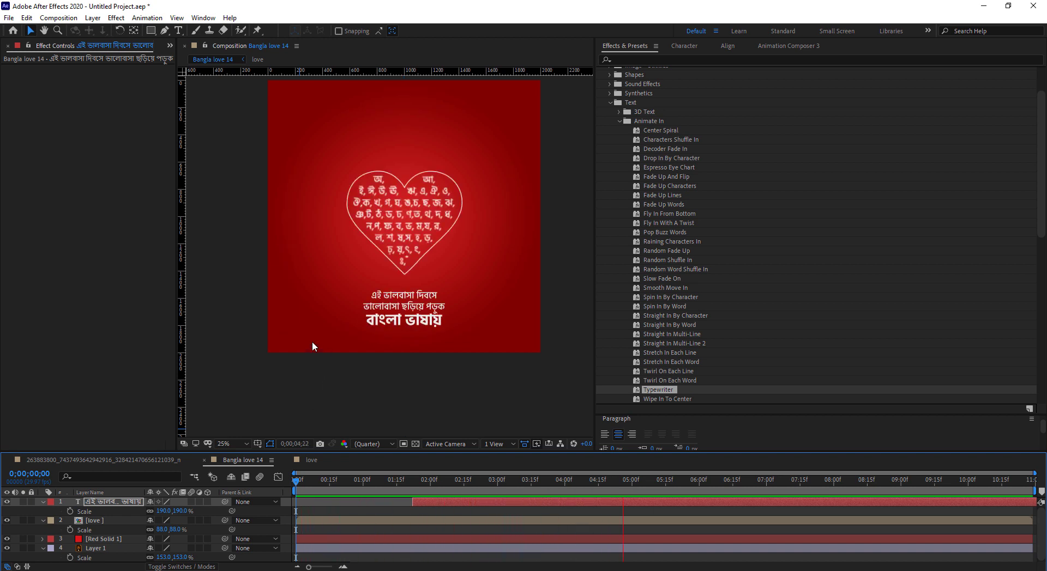
key("space")
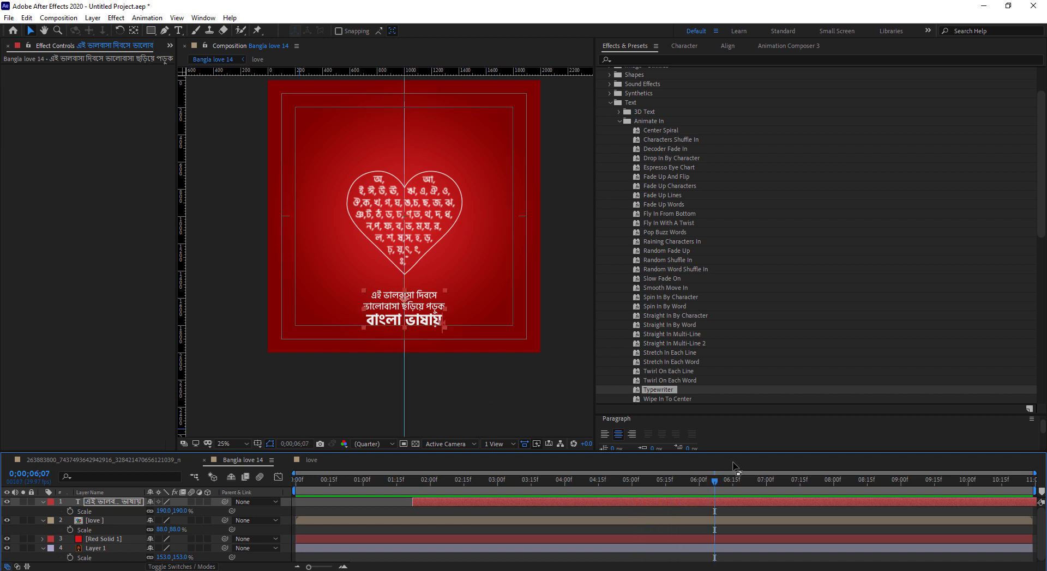
left_click_drag(715, 482, 281, 516)
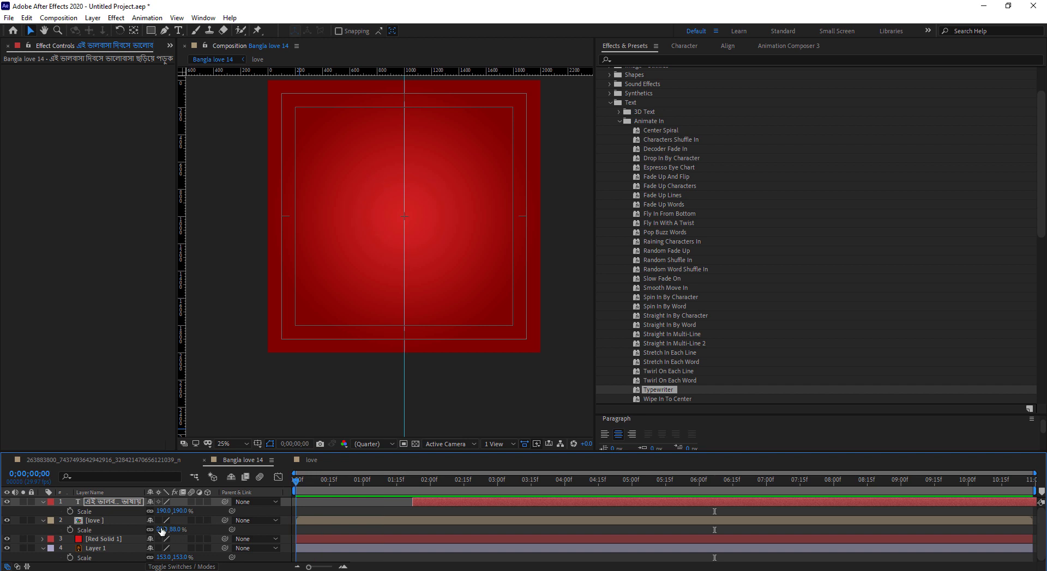
key("space")
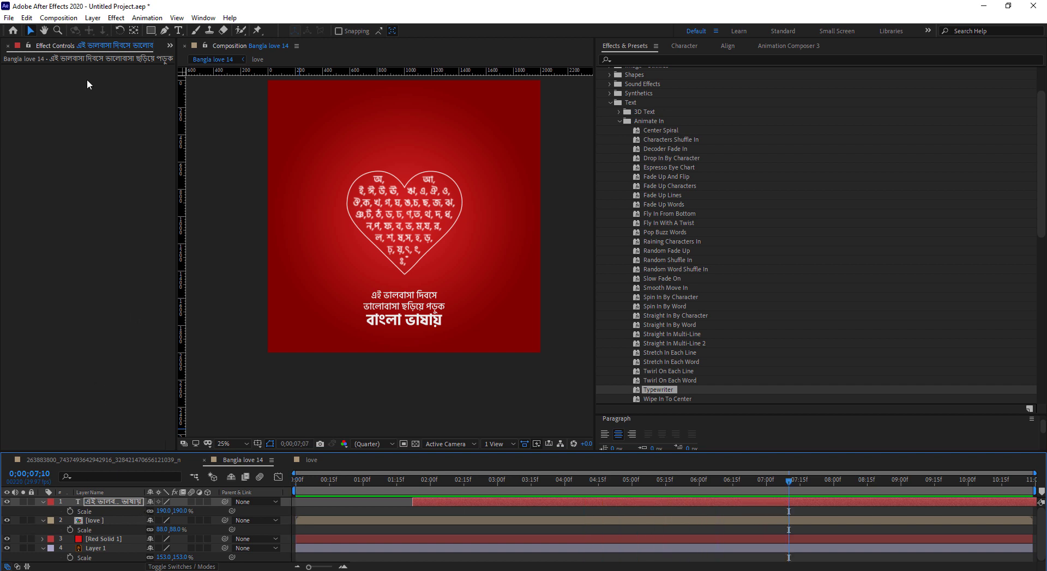
left_click(58, 18)
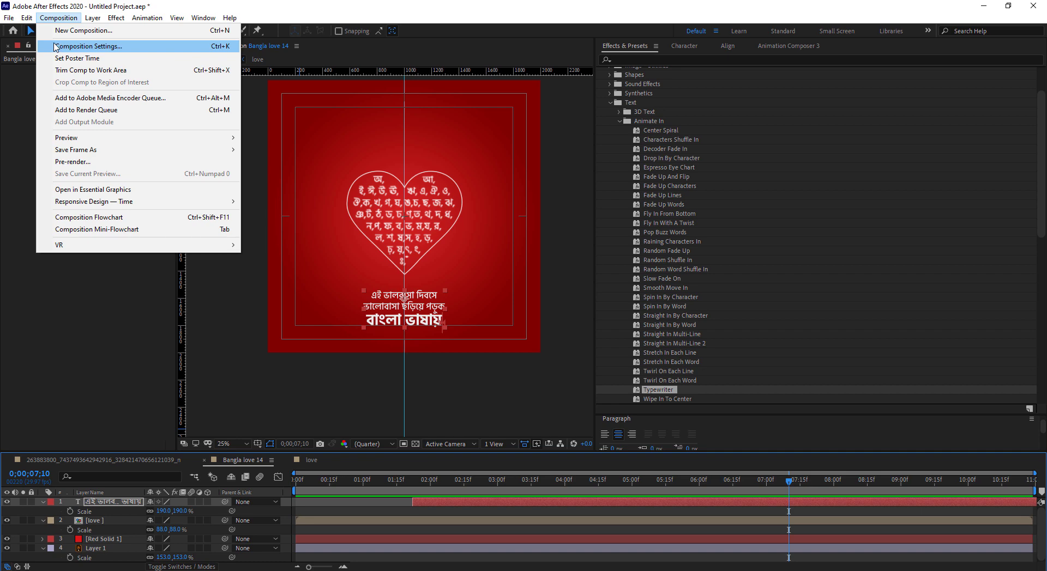
- Shorten the Bangla love 14 duration to 0;00;05;29 and move the playhead back to 0
left_click(56, 47)
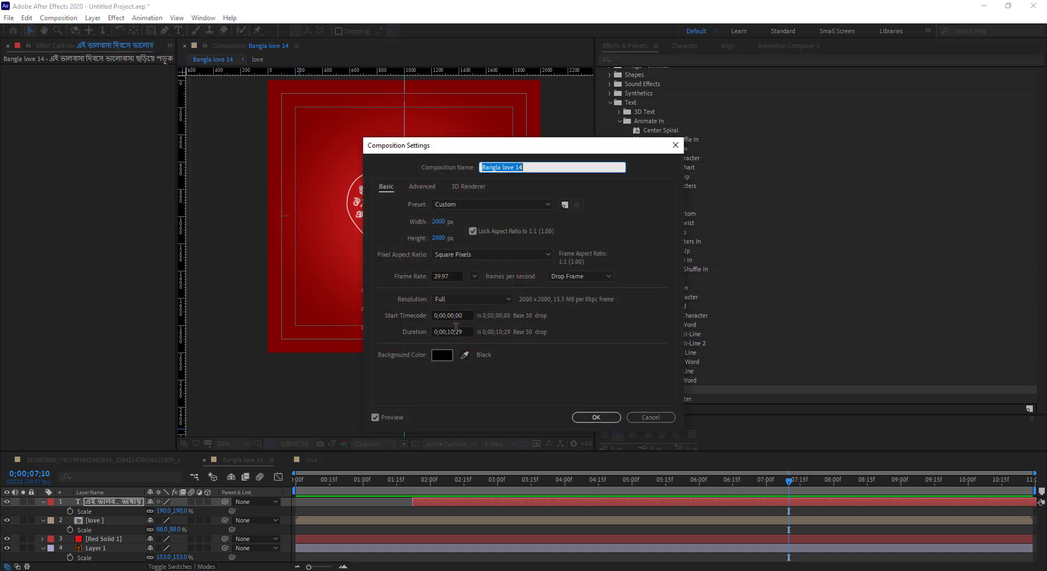
left_click(458, 332)
key("BackSpace")
key("BackSpace")
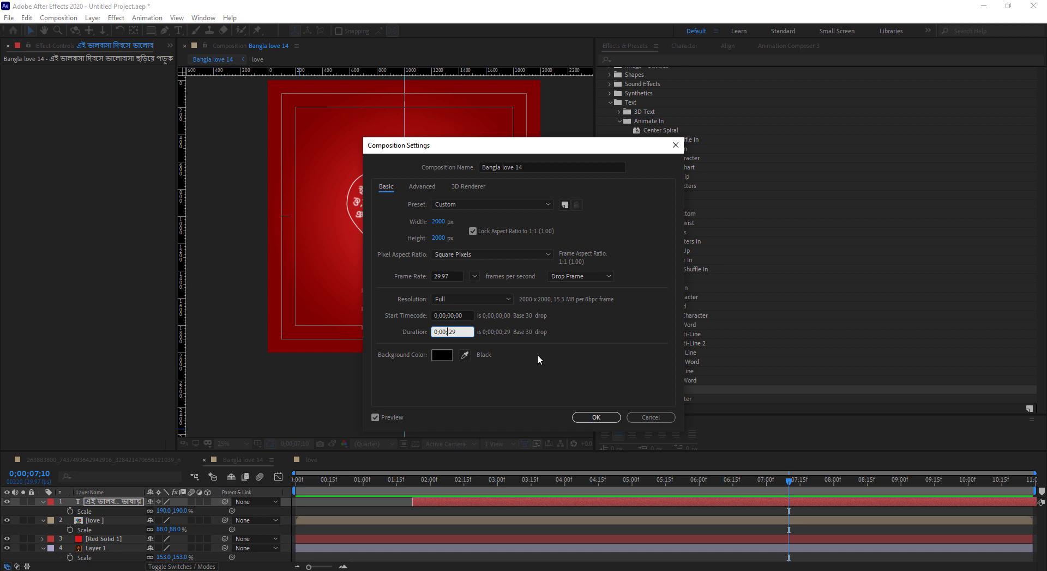
type("5;")
key("Return")
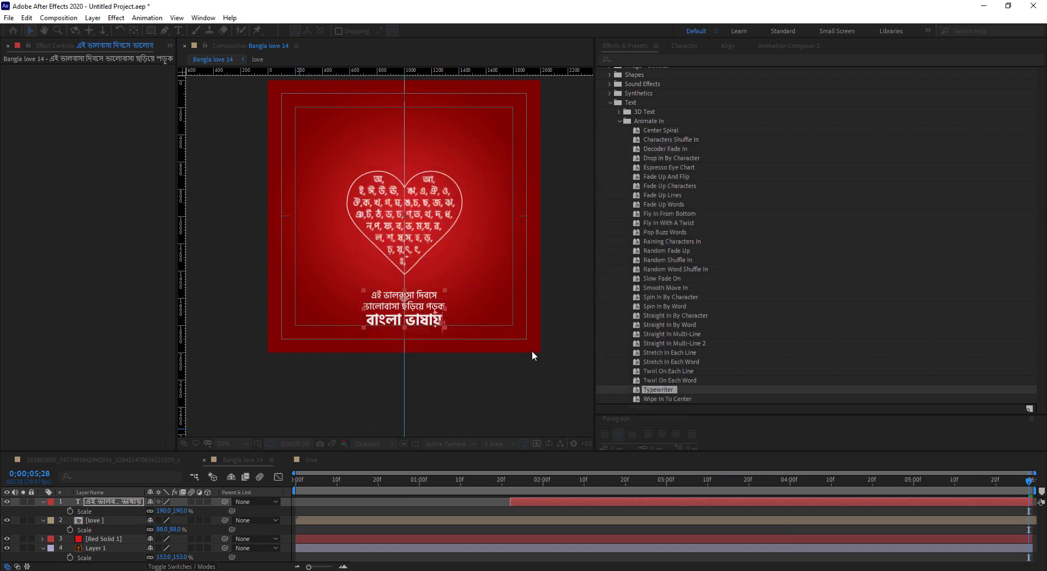
left_click_drag(1028, 480, 245, 463)
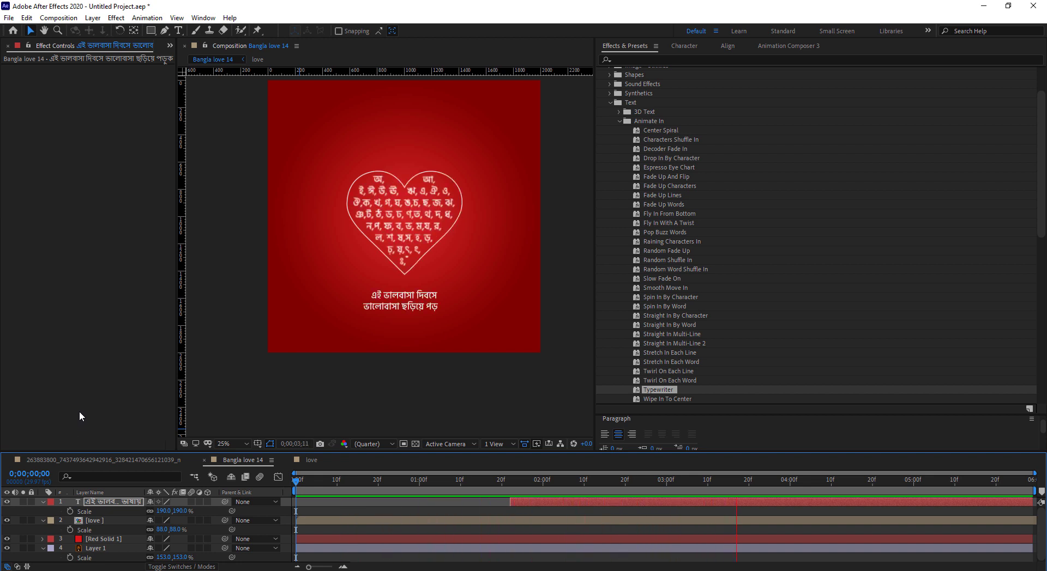
- In the love precomp, move the heart End and dissolve Transition Completion keyframes to 3;15
key("space")
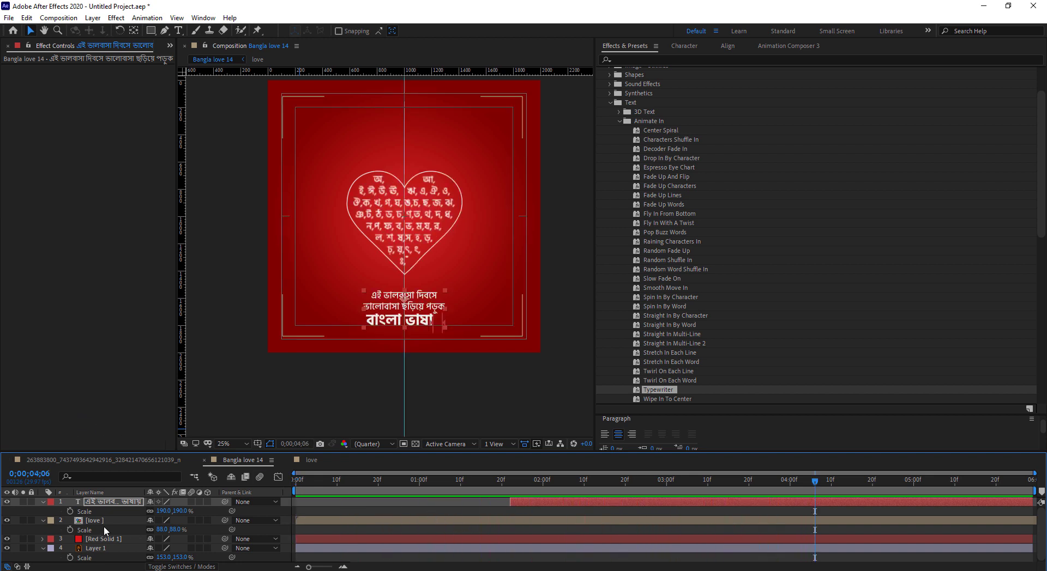
double_click(104, 522)
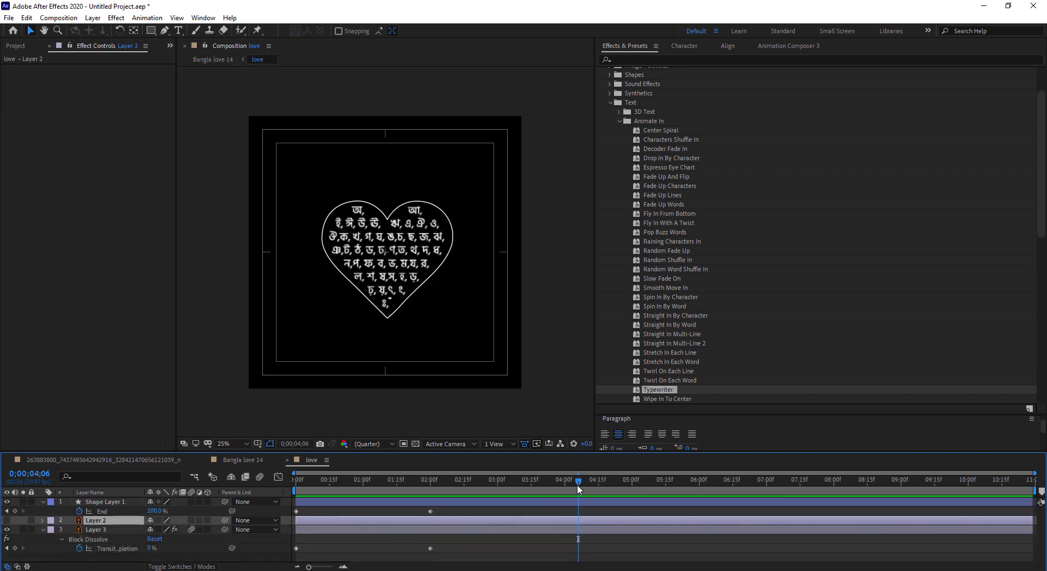
mouse_move(578, 488)
left_mouse_down()
mouse_move(500, 509)
mouse_move(531, 516)
left_mouse_up()
left_click(430, 512)
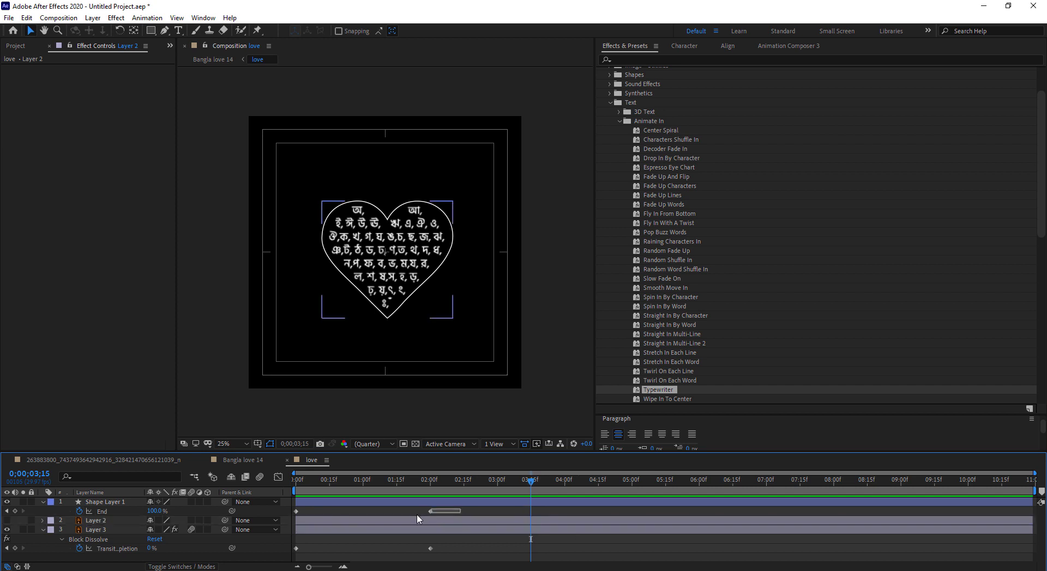
left_click(430, 549, "shift")
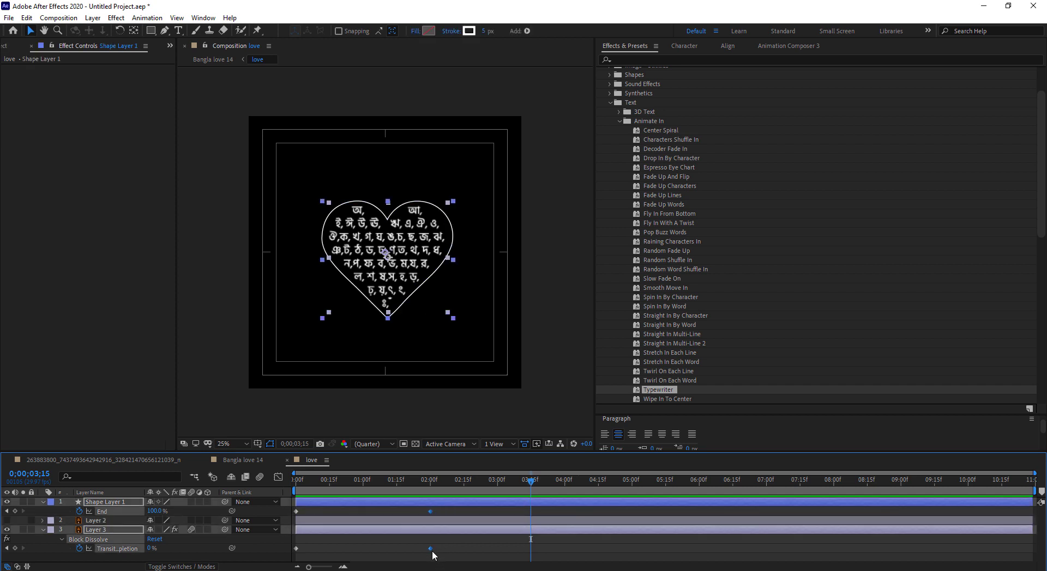
left_click_drag(431, 548, 529, 560)
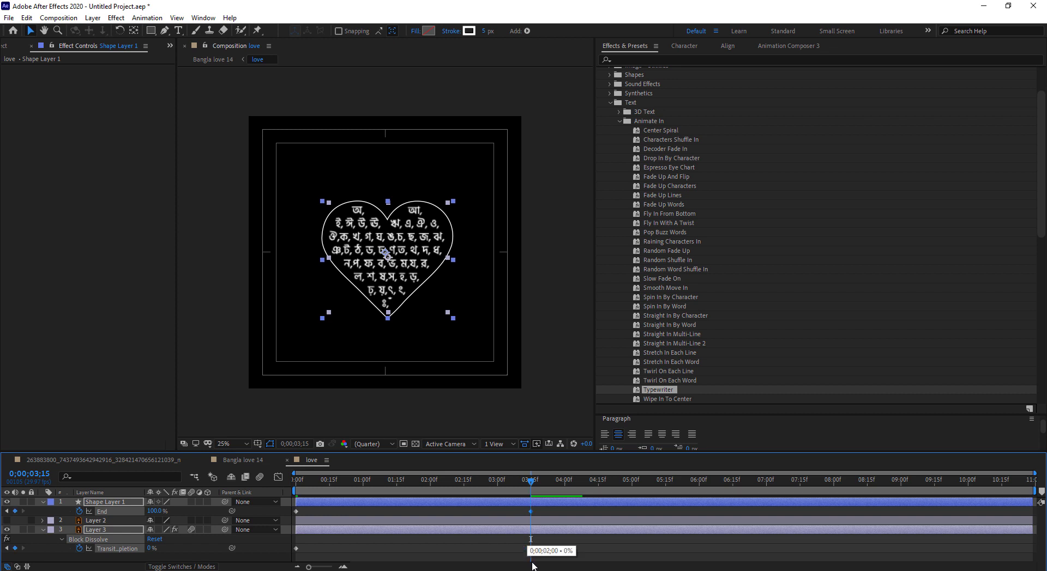
- Back in Bangla love 14, preview the delayed heart animation
left_click(244, 463)
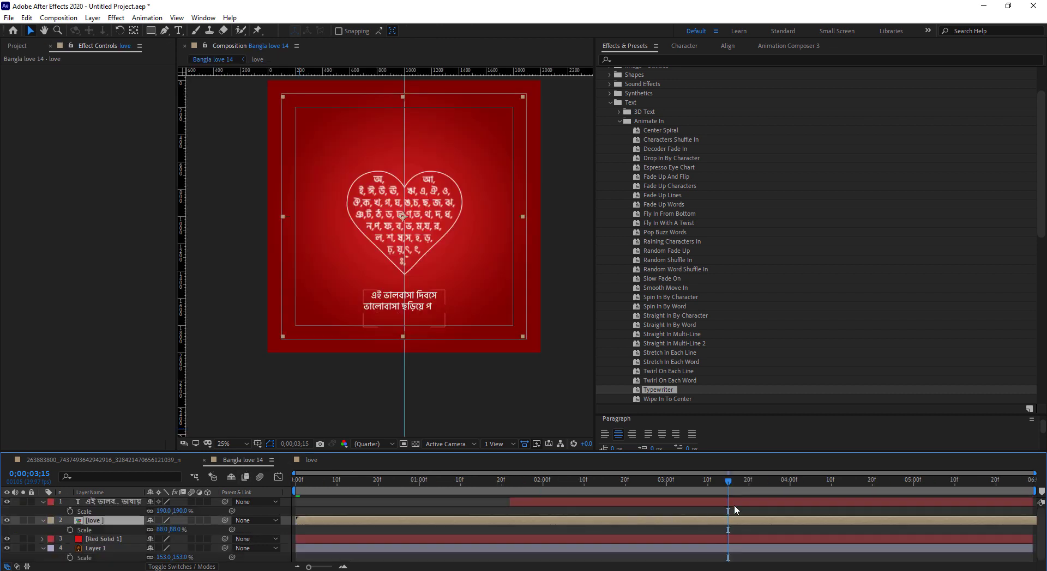
mouse_move(735, 482)
left_mouse_down()
mouse_move(597, 497)
mouse_move(705, 518)
left_mouse_up()
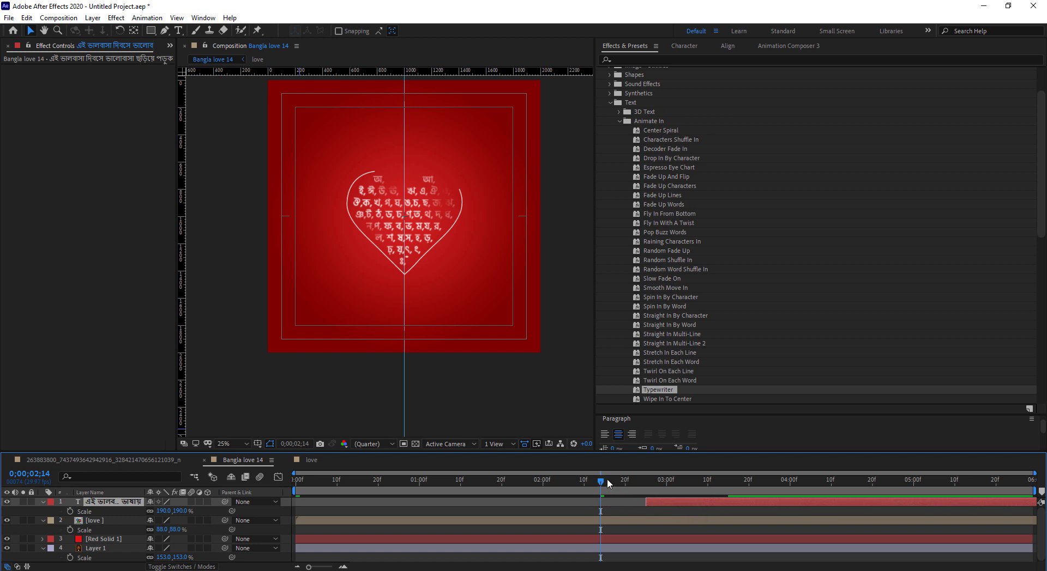
key("space")
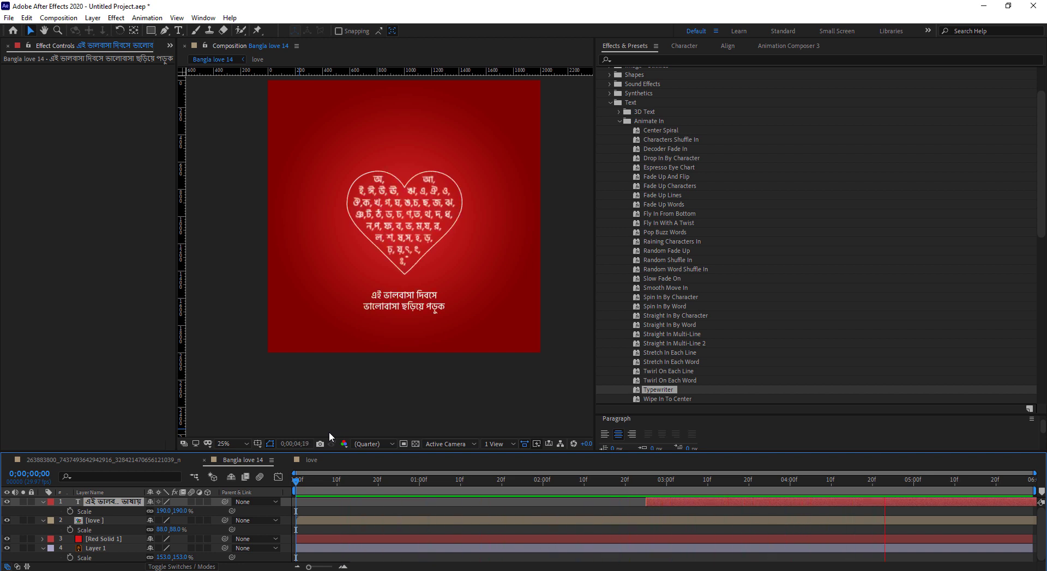
key("space")
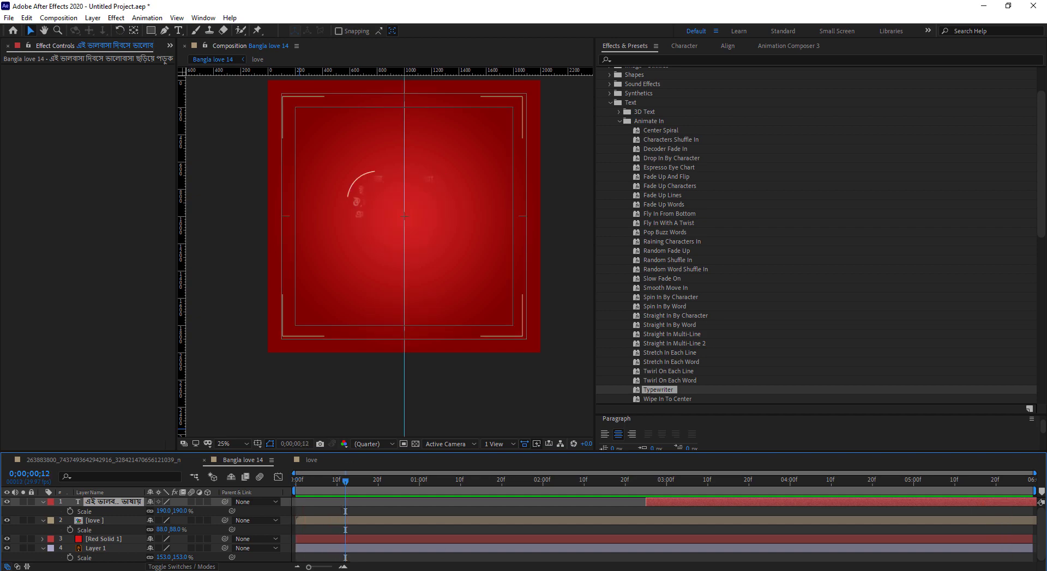
mouse_move(86, 537)
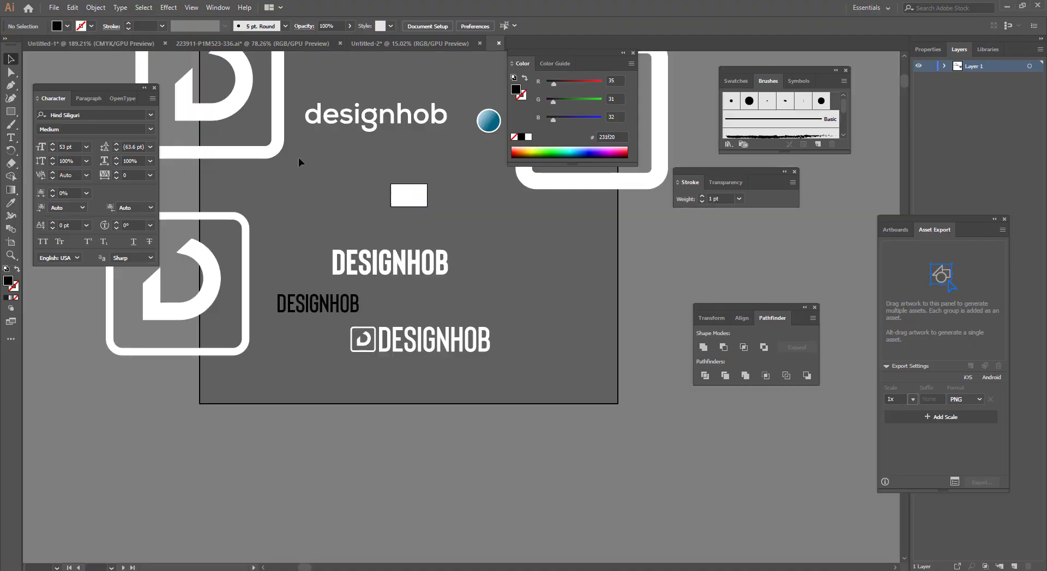
- Open Export for Screens with only the selected DESIGNHOB logo group as Asset 1
left_click(420, 310)
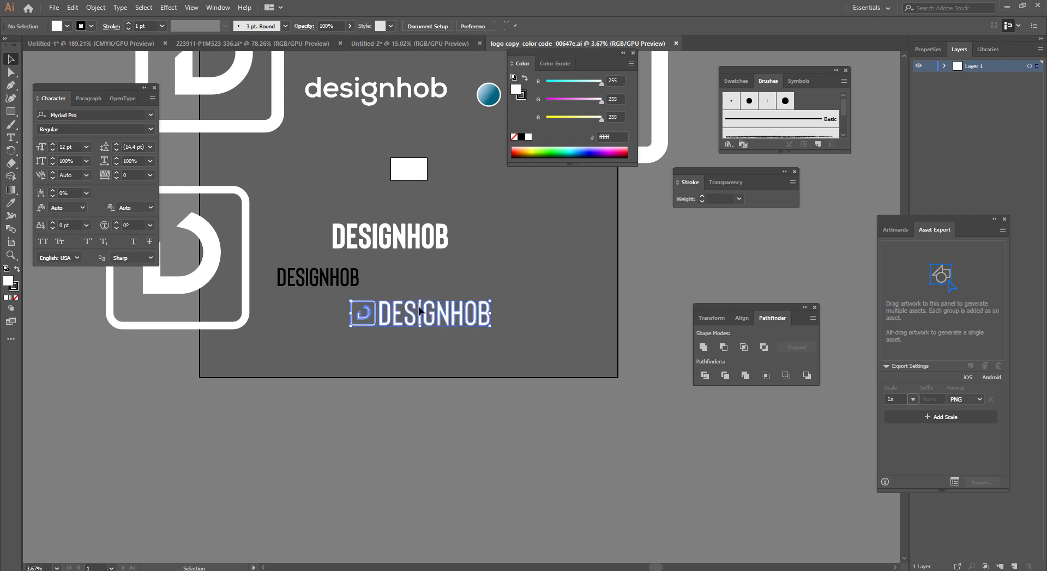
right_click(421, 308)
left_click(445, 473)
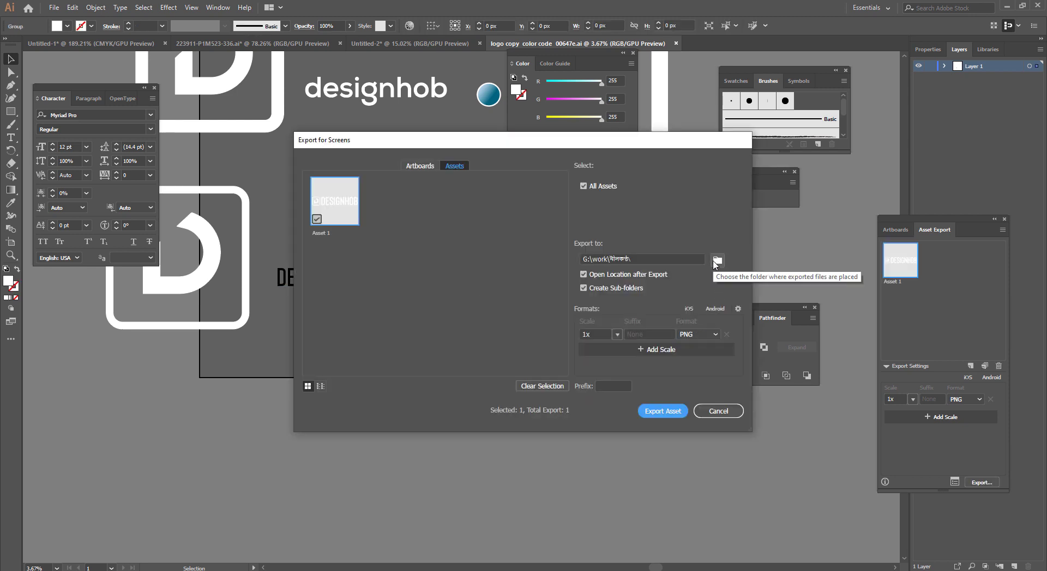
- Set the export destination to the F:\Design hob folder
left_click(716, 261)
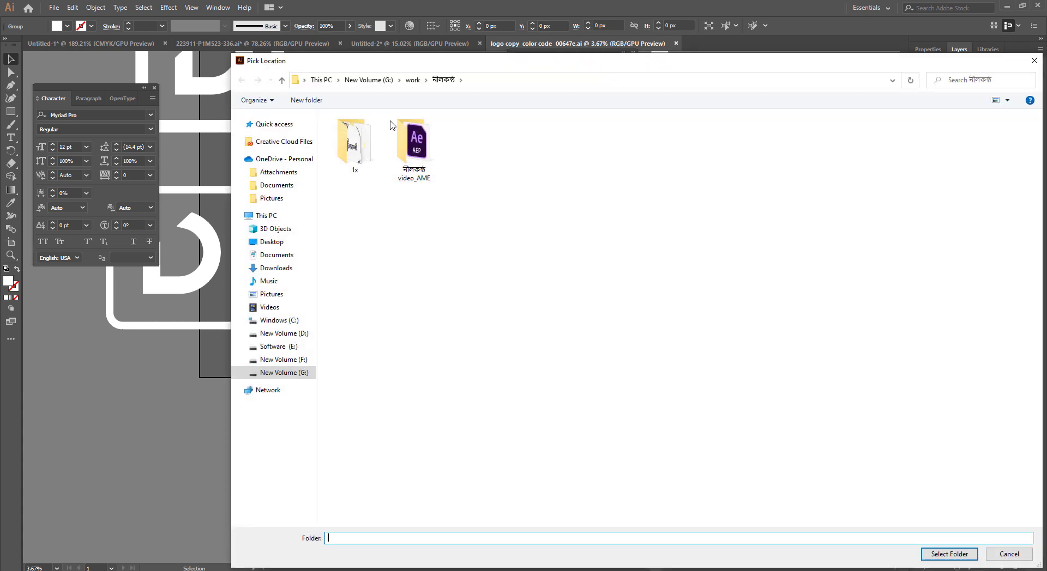
left_click(283, 357)
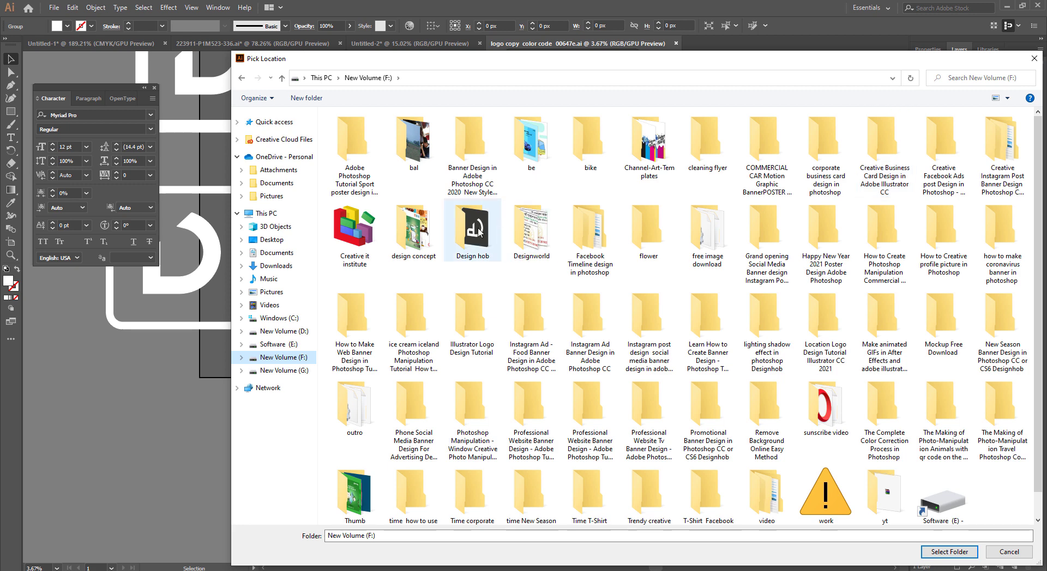
double_click(472, 229)
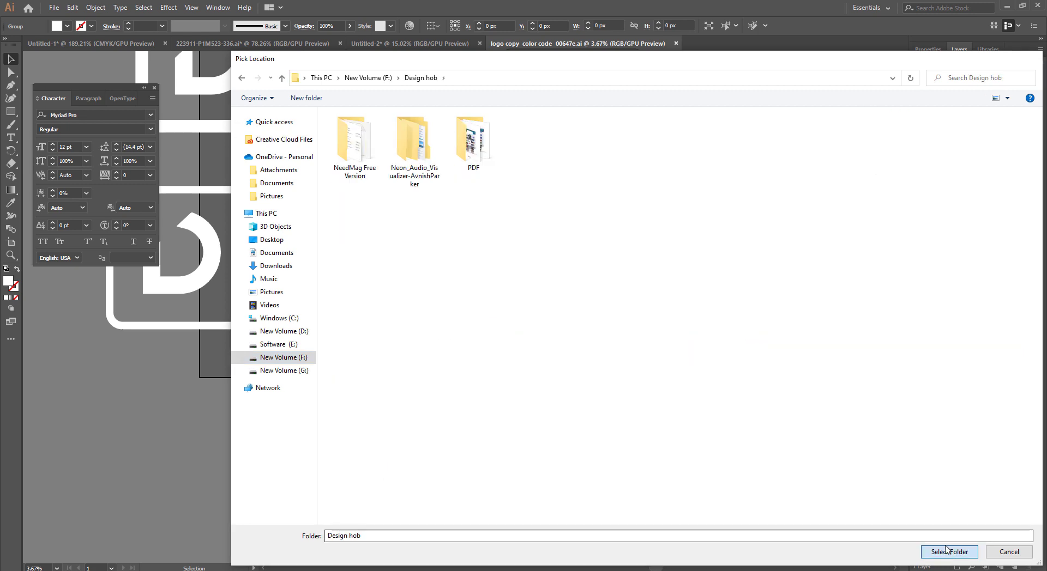
left_click(943, 551)
- Rename the asset to 'logo Designhob' and export it as a PNG
left_click(327, 232)
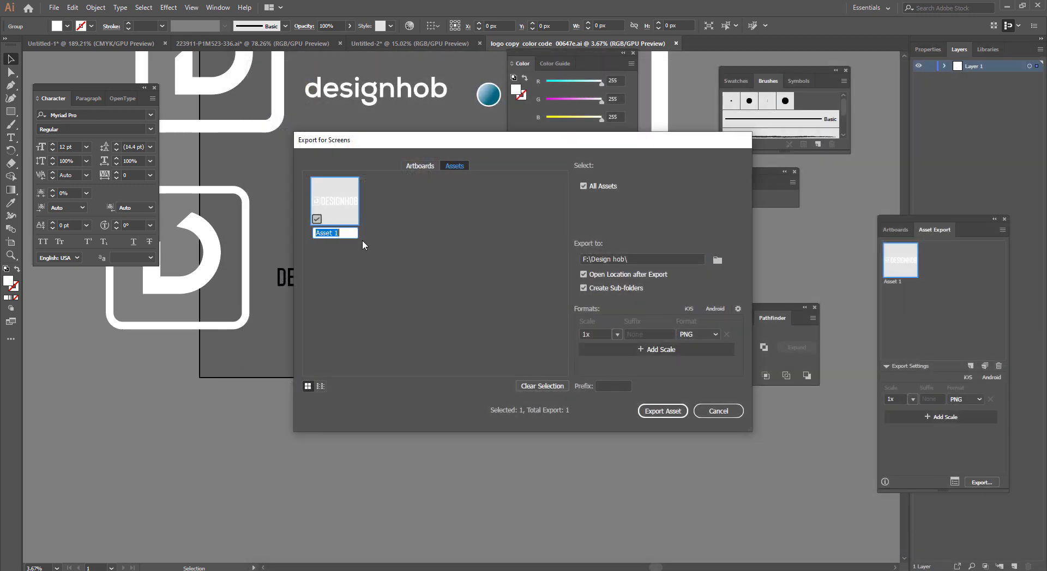
type("logo Design")
type("hob")
key("Return")
left_click(688, 410)
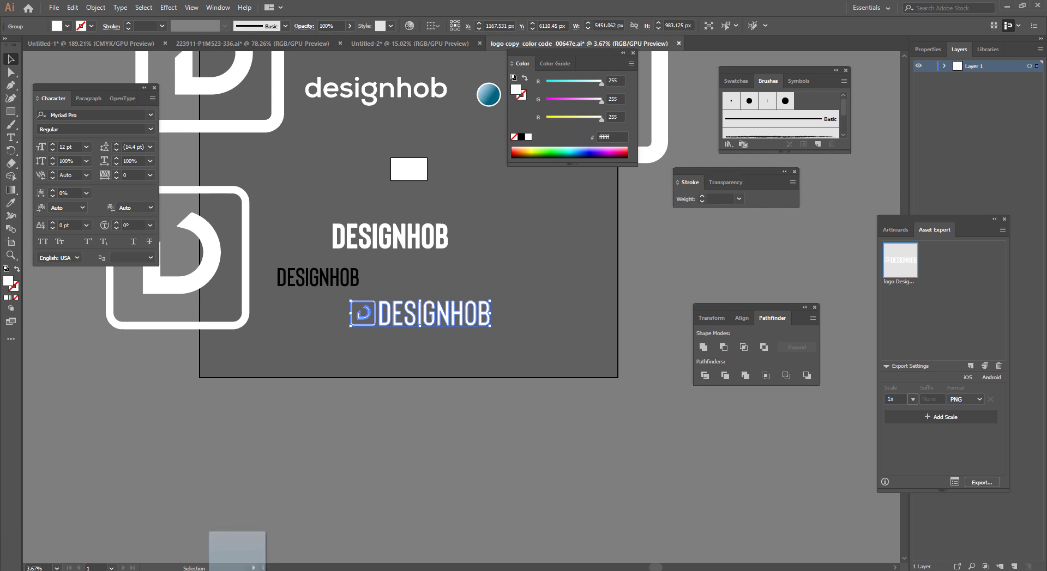
- Add the logo PNG to Bangla love 14, scale it to 7% and place it at the top
key("alt+Tab")
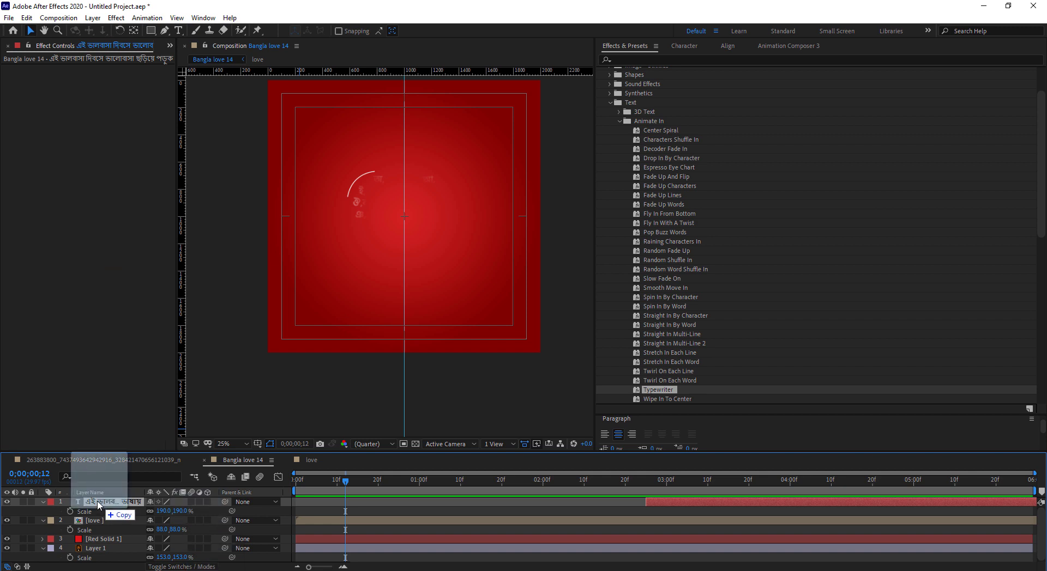
left_click_drag(139, 327, 116, 497)
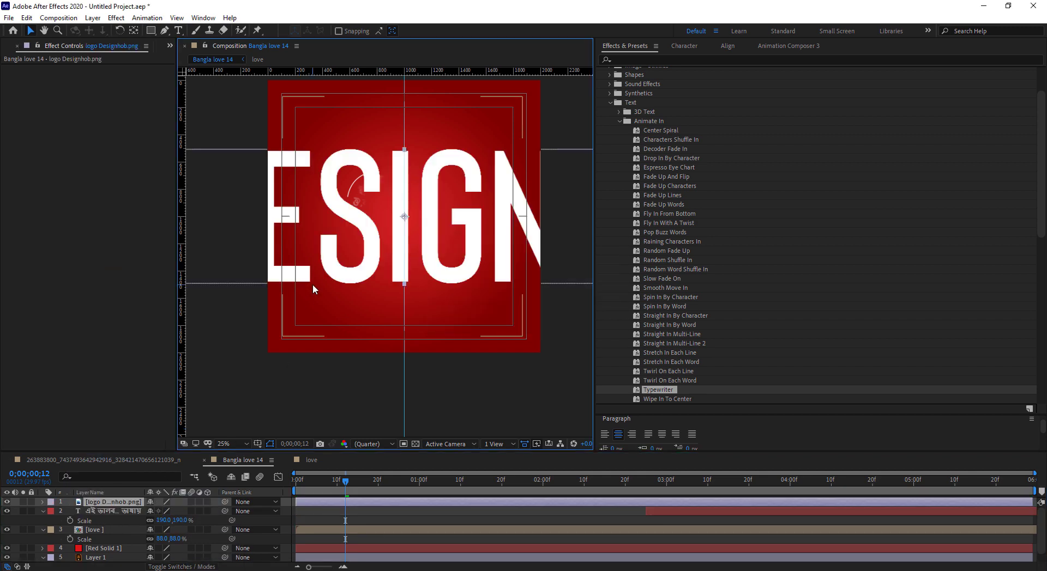
key("s")
left_click_drag(165, 513, 114, 513)
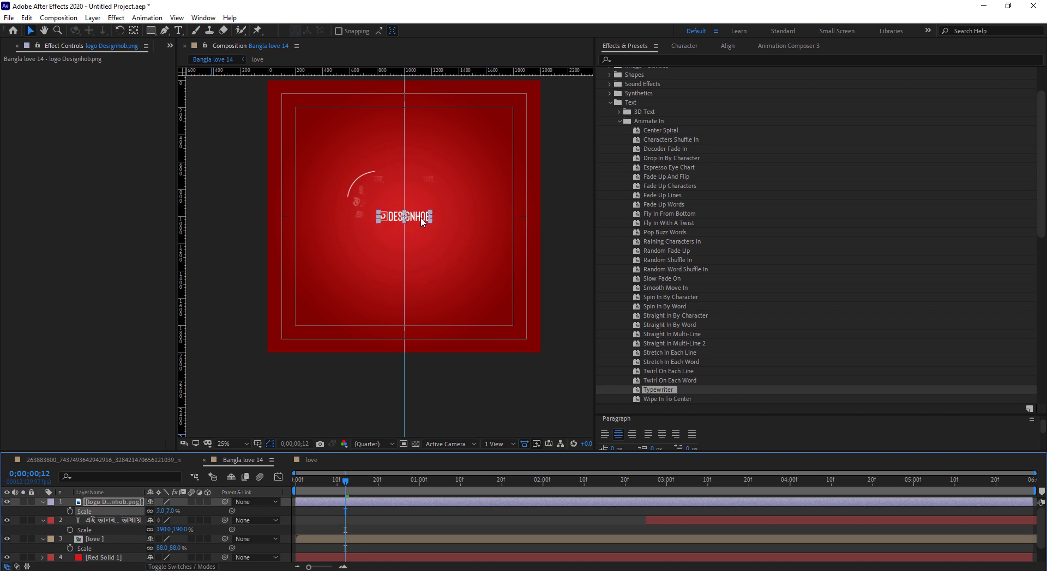
left_click_drag(420, 217, 418, 107)
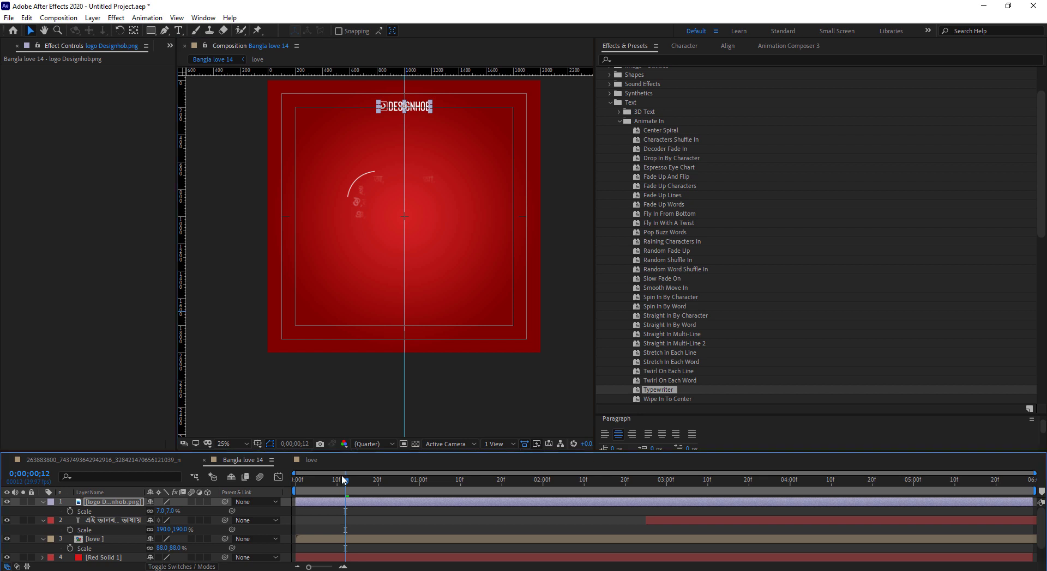
left_click_drag(345, 480, 144, 478)
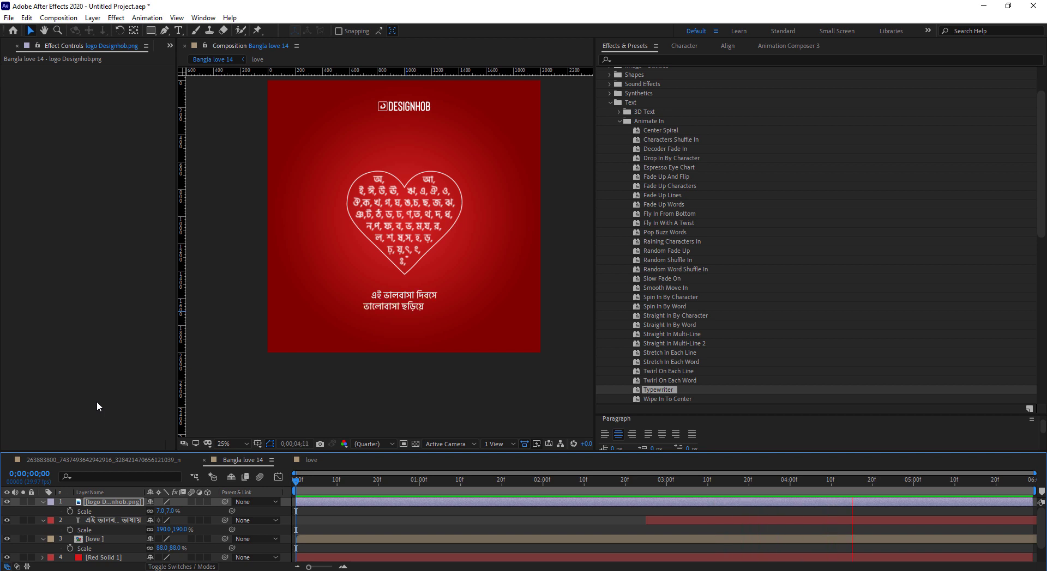
key("space")
key("space")
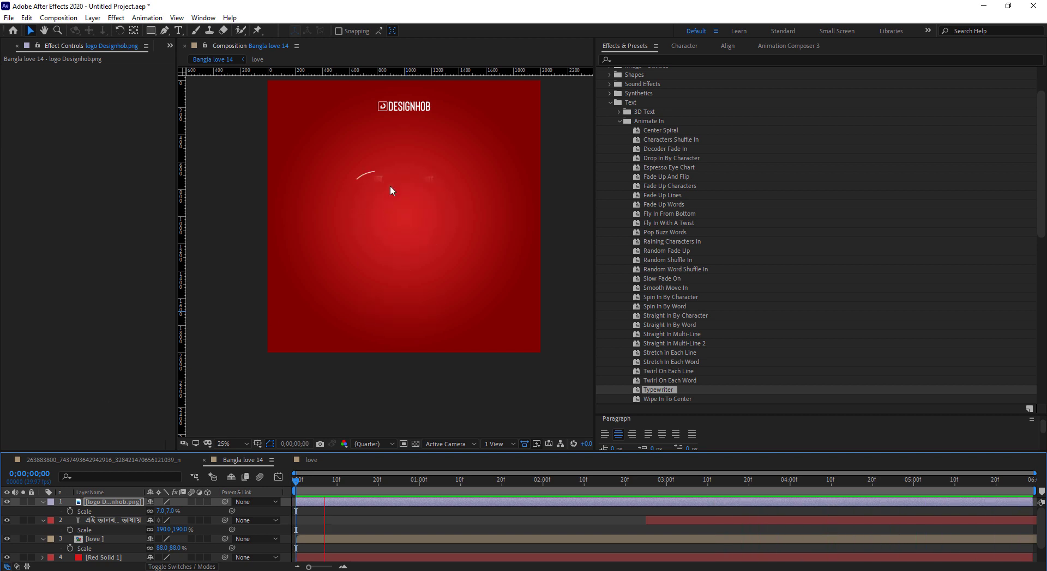
- Move the DESIGNHOB logo slightly lower, enlarge it to 9% and preview
left_click(414, 109)
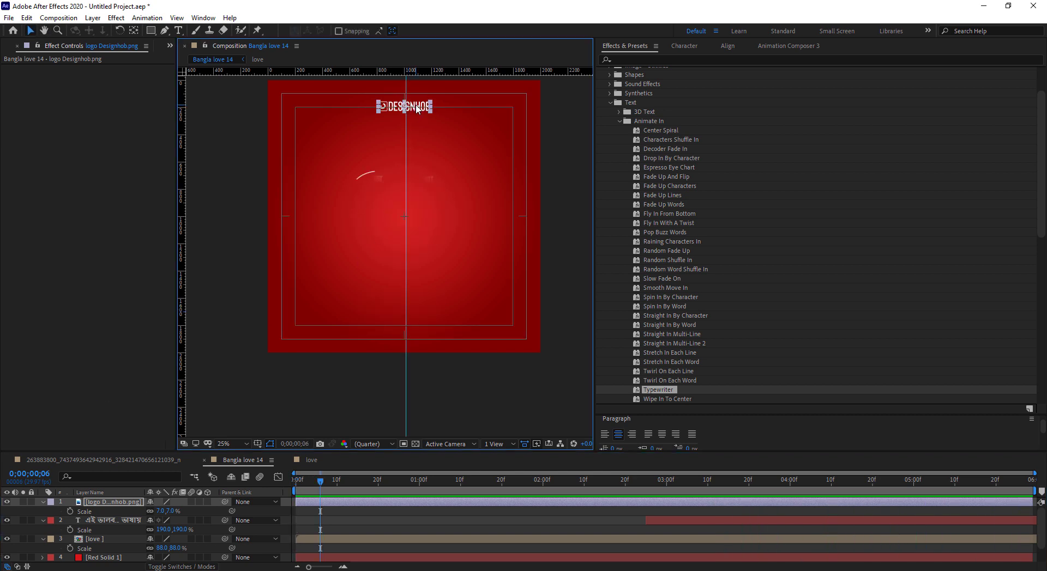
left_click_drag(417, 109, 418, 126)
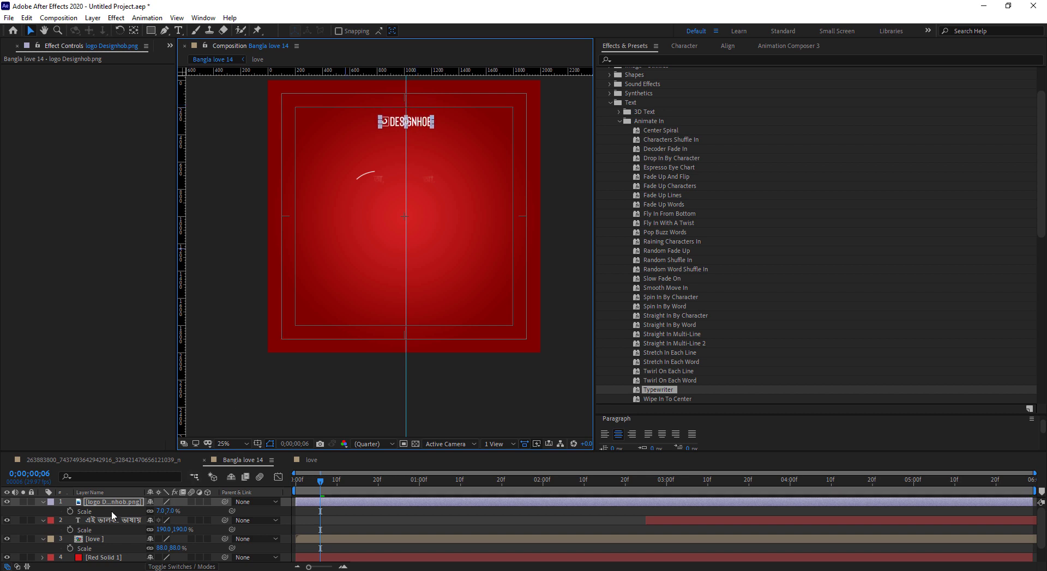
left_click_drag(158, 511, 167, 511)
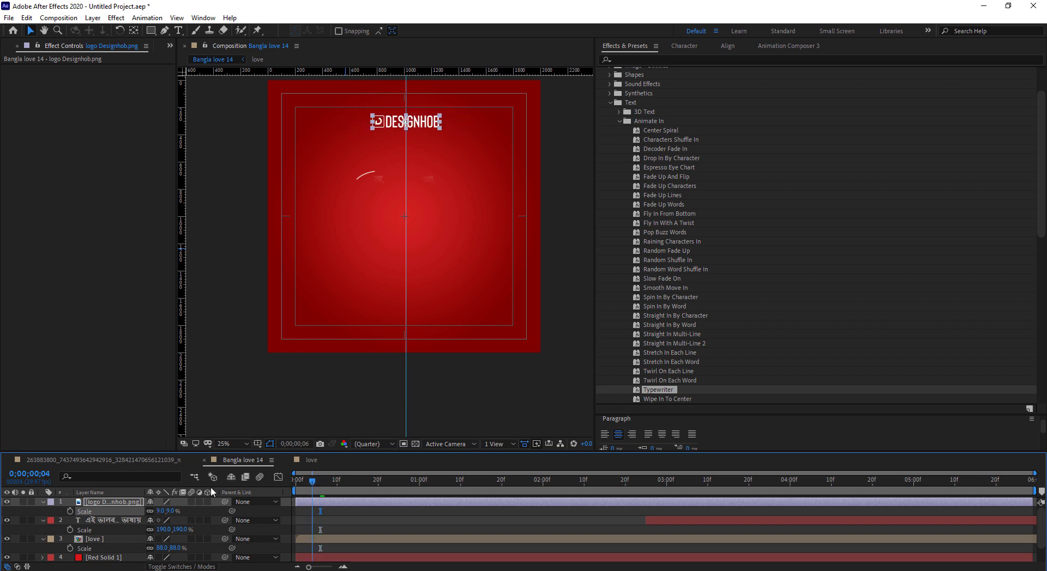
key("space")
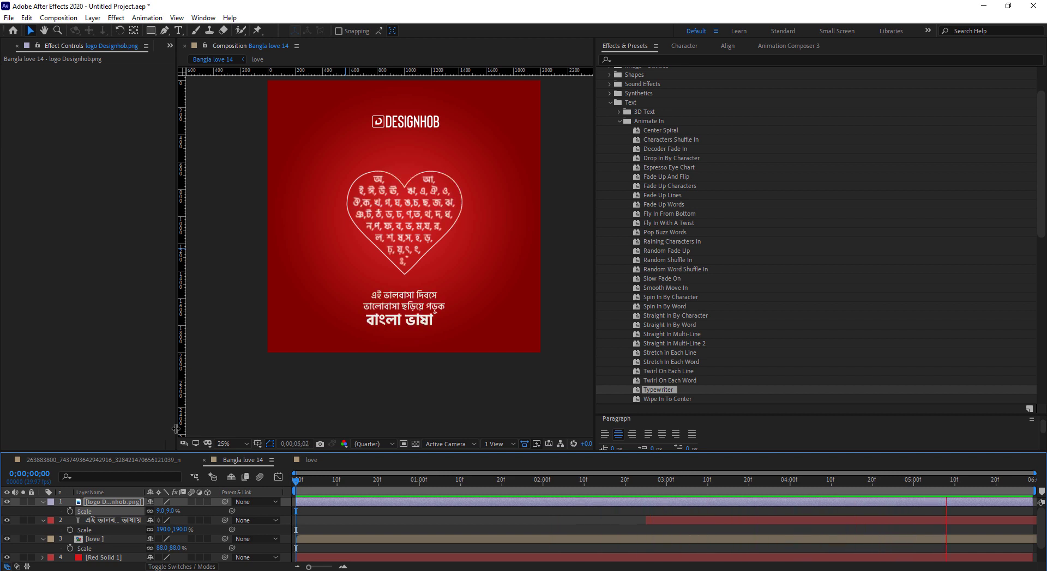
- Nudge the logo a few more pixels down and replay the animation
left_click(415, 124)
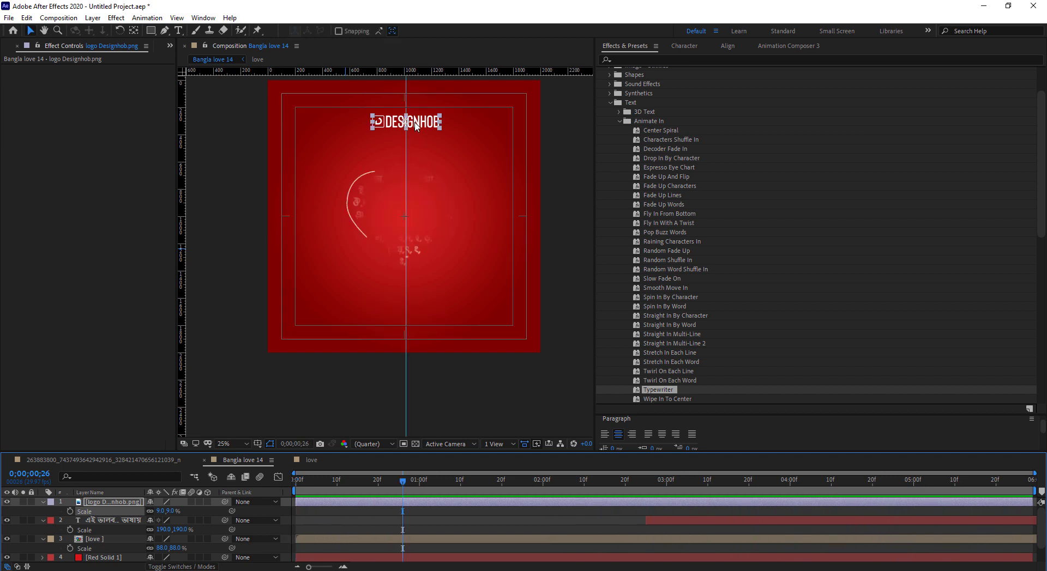
left_click(419, 127)
left_click_drag(419, 127, 420, 130)
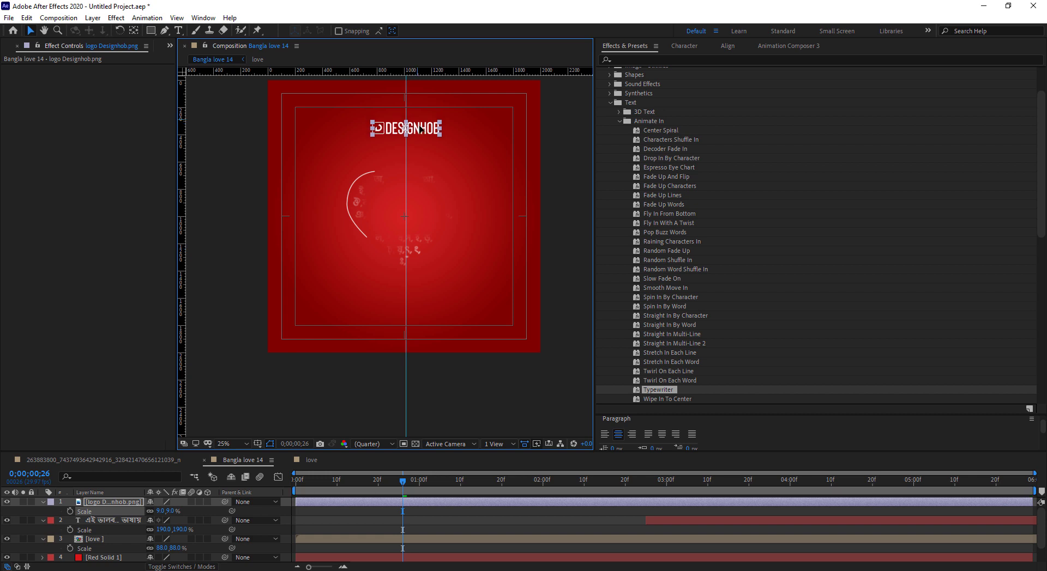
key("space")
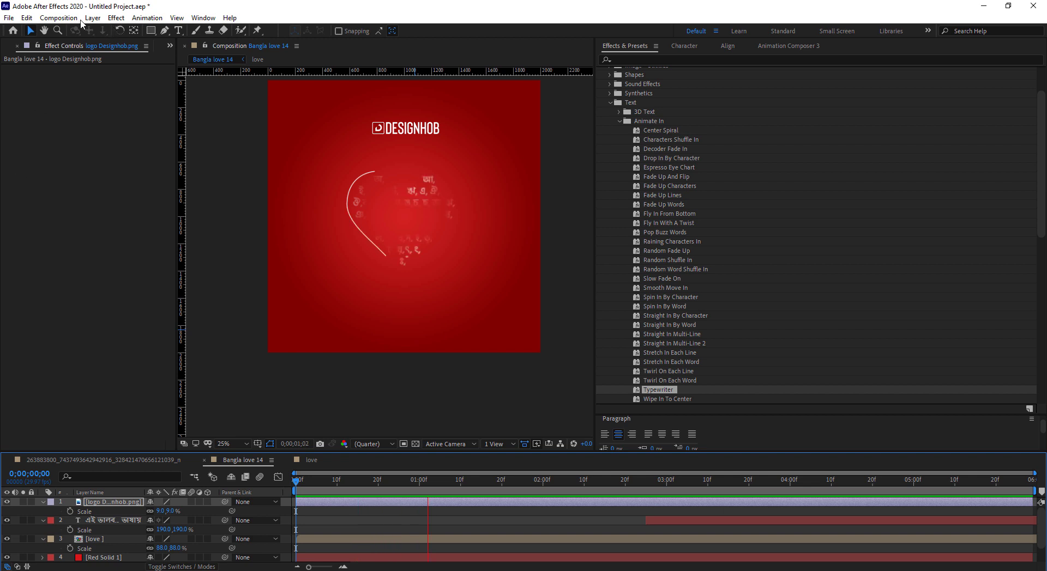
- Change the composition duration from 0;00;05;29 to 0;00;10;29 and rewind the playhead to 0
left_click(81, 21)
left_click(95, 47)
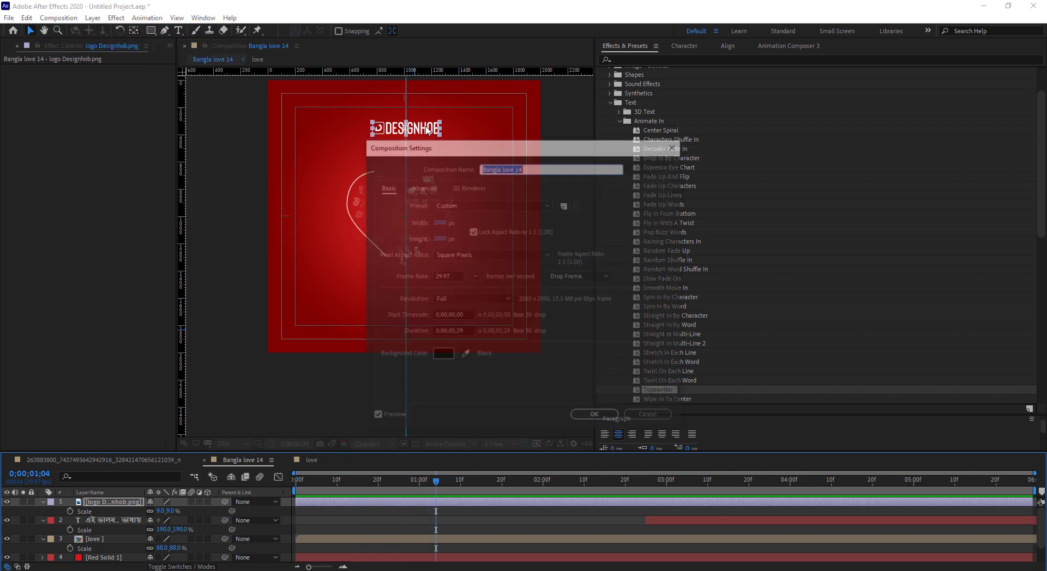
left_click(454, 330)
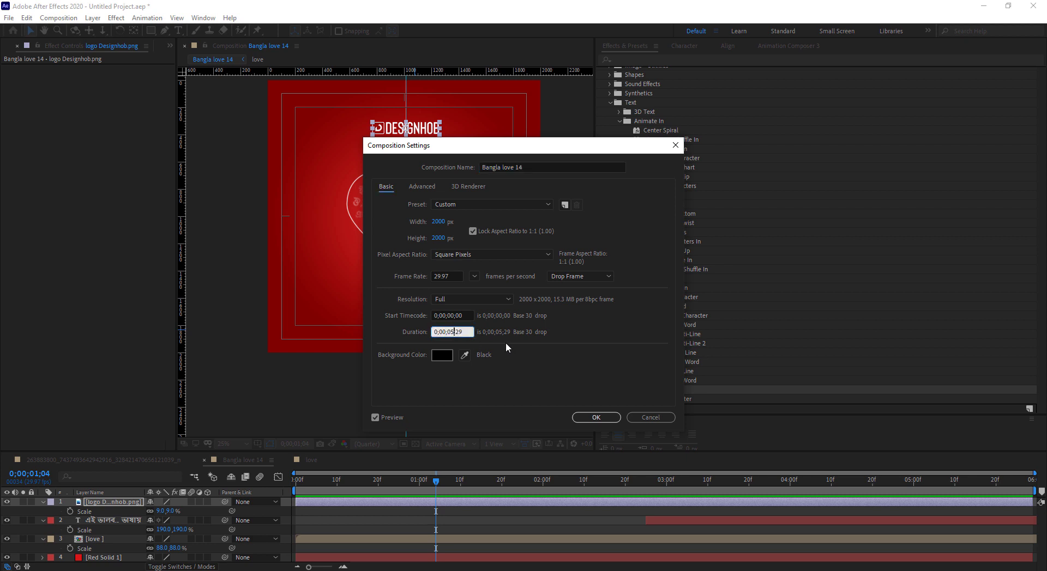
key("BackSpace")
key("BackSpace")
key("Return")
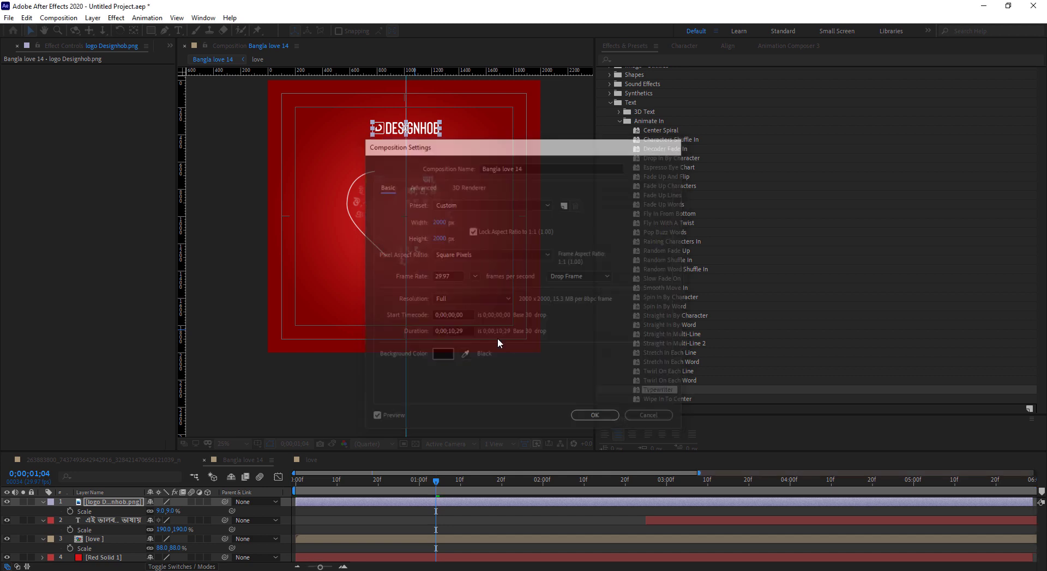
scroll(946, 524, "down", 1)
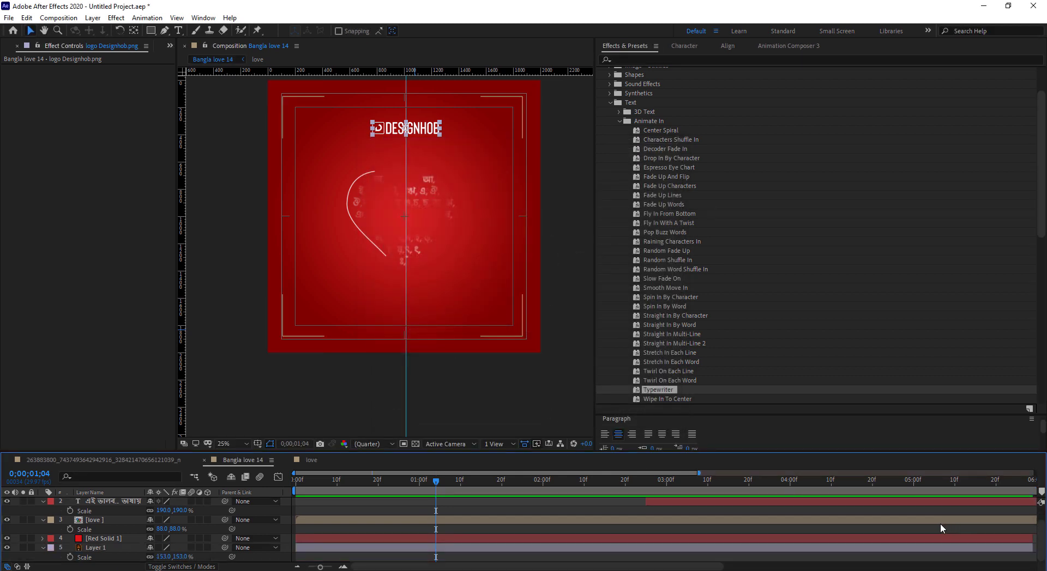
scroll(940, 523, "up", 1)
left_click_drag(436, 487, 296, 486)
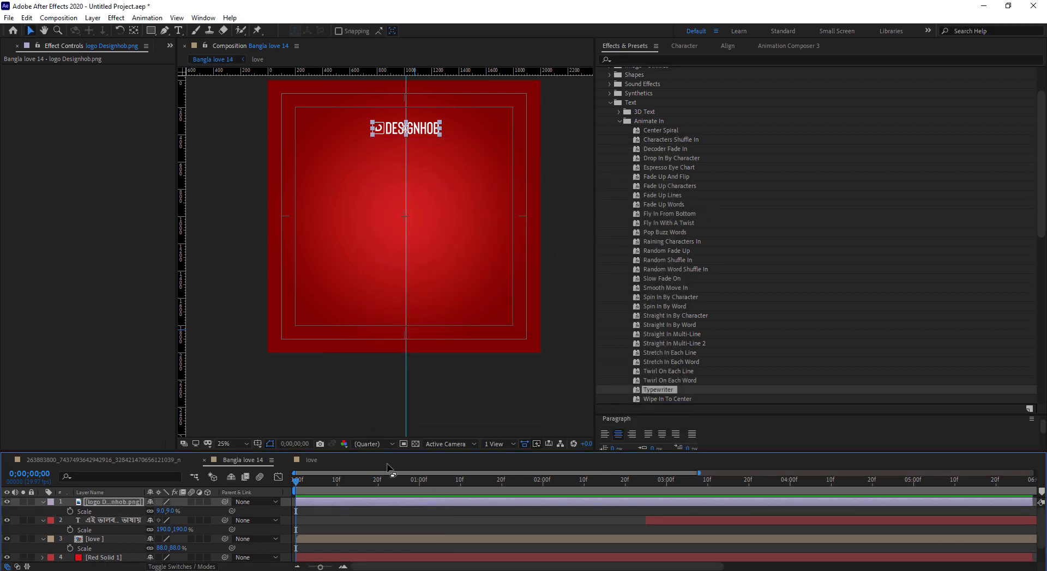
- Drag the out points of all layers, including Red Solid 1 and the logo, to the composition end
left_click_drag(698, 472, 1034, 472)
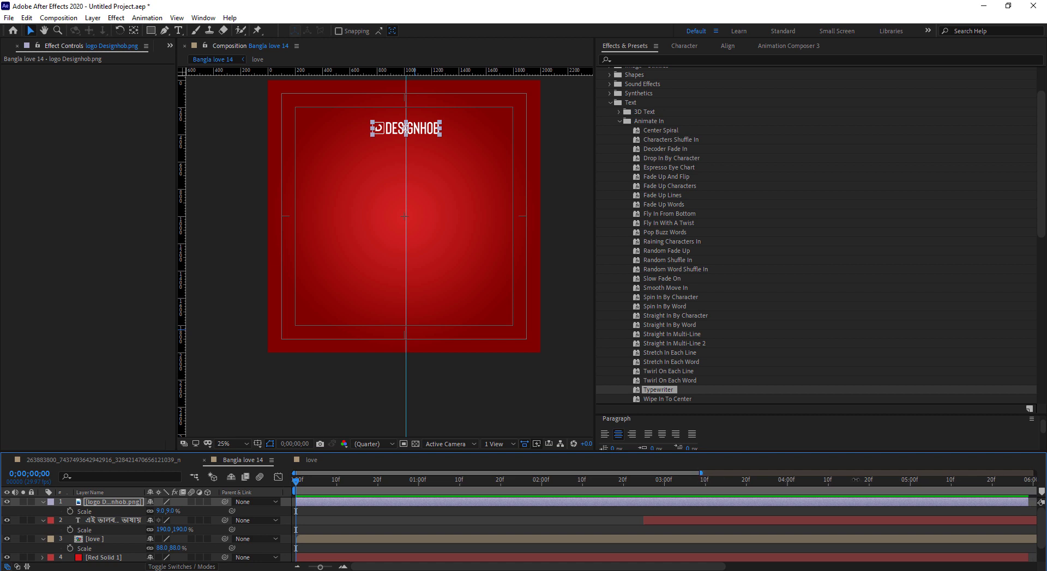
key("space")
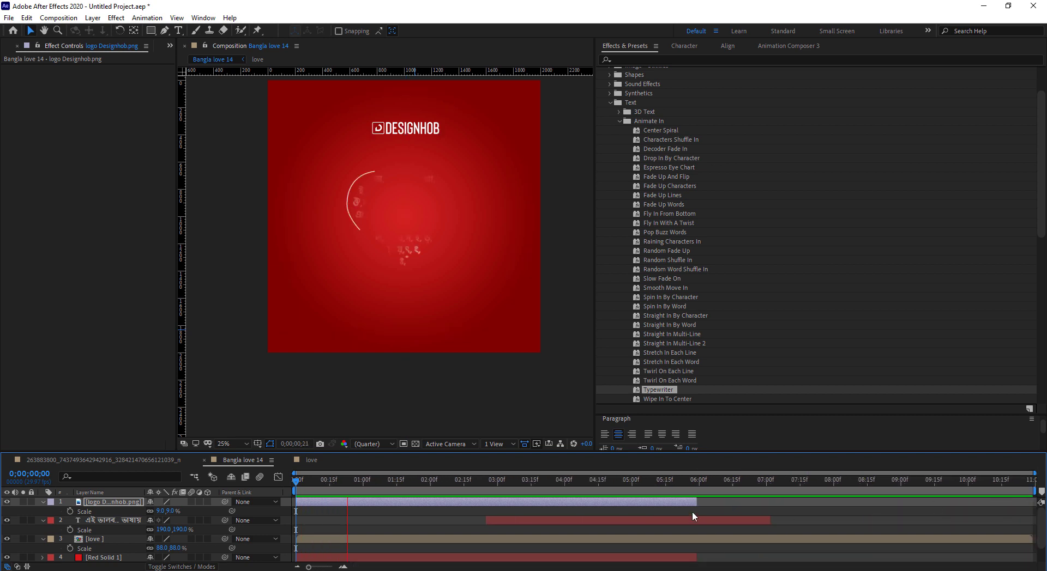
scroll(700, 535, "down", 1)
key("ctrl+a")
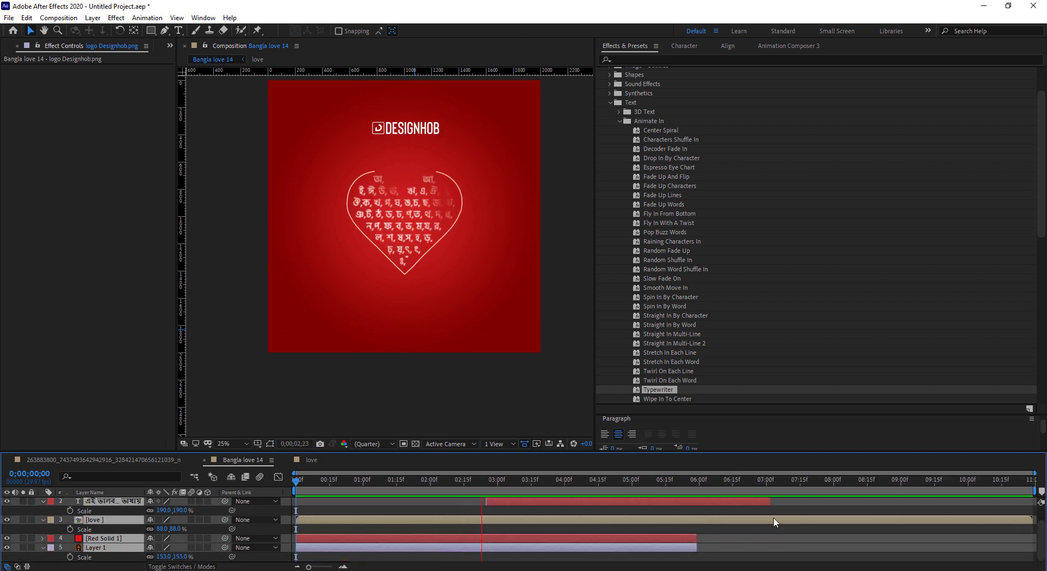
left_click_drag(704, 548, 968, 551)
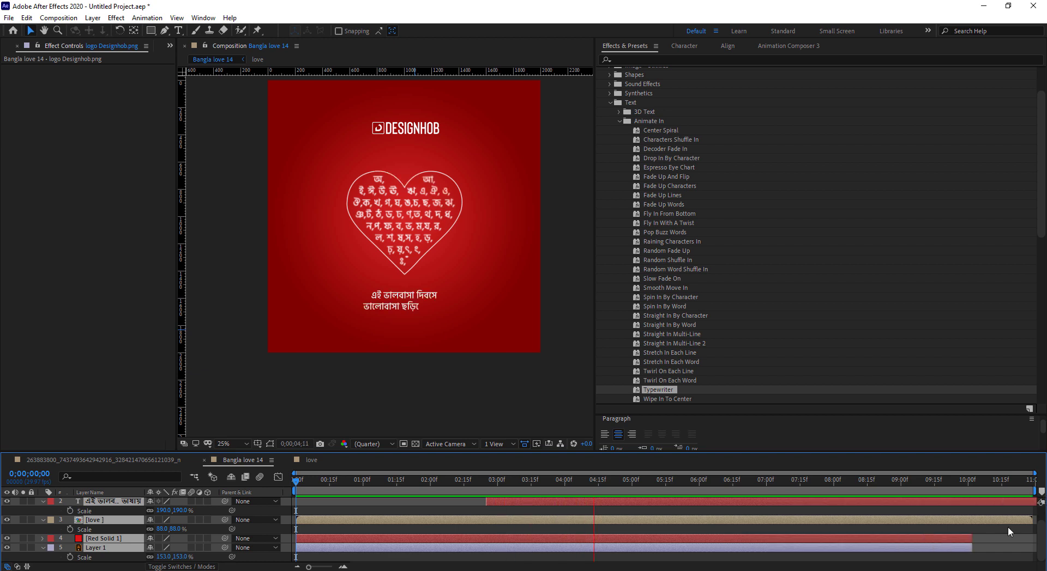
left_click(968, 539)
left_click(968, 547, "shift")
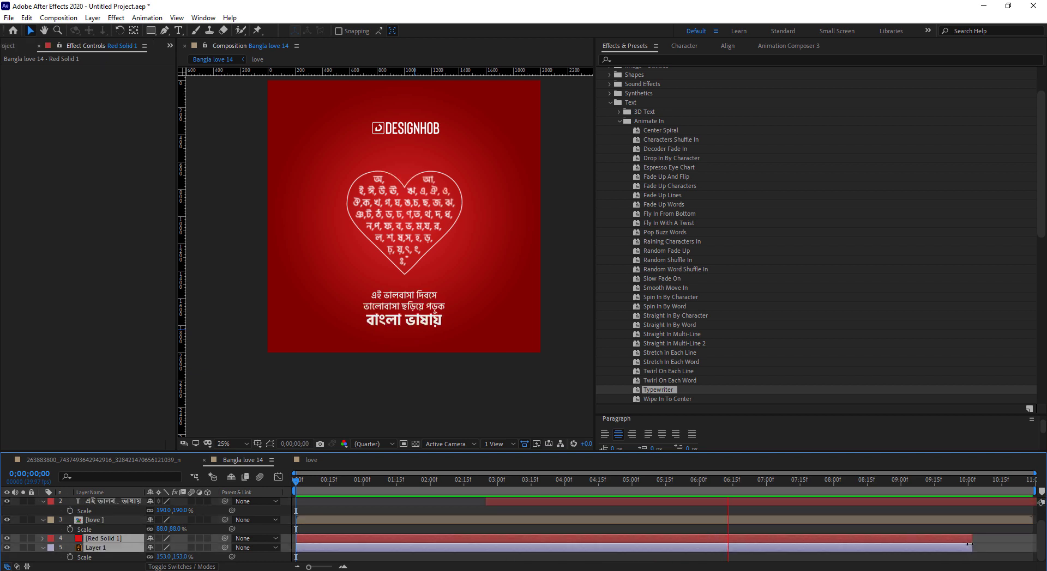
left_click_drag(1035, 536, 1044, 530)
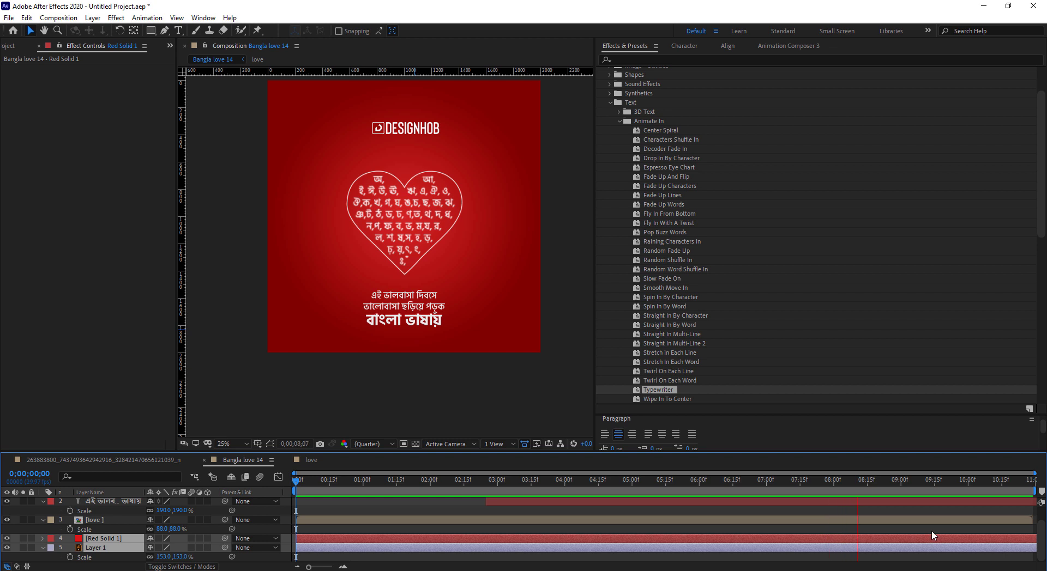
scroll(932, 536, "up", 1)
left_click_drag(972, 501, 1035, 500)
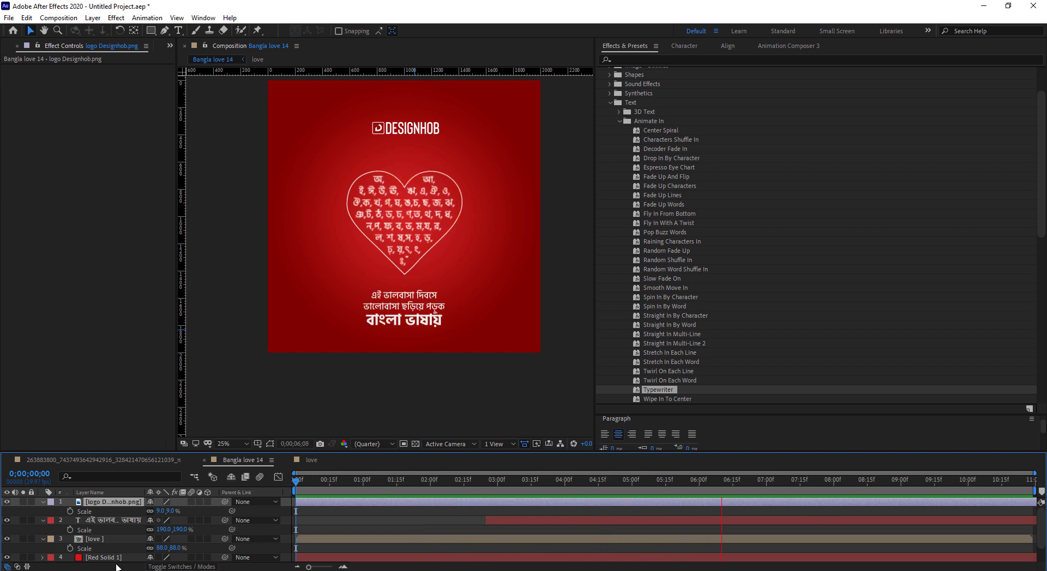
scroll(110, 551, "down", 1)
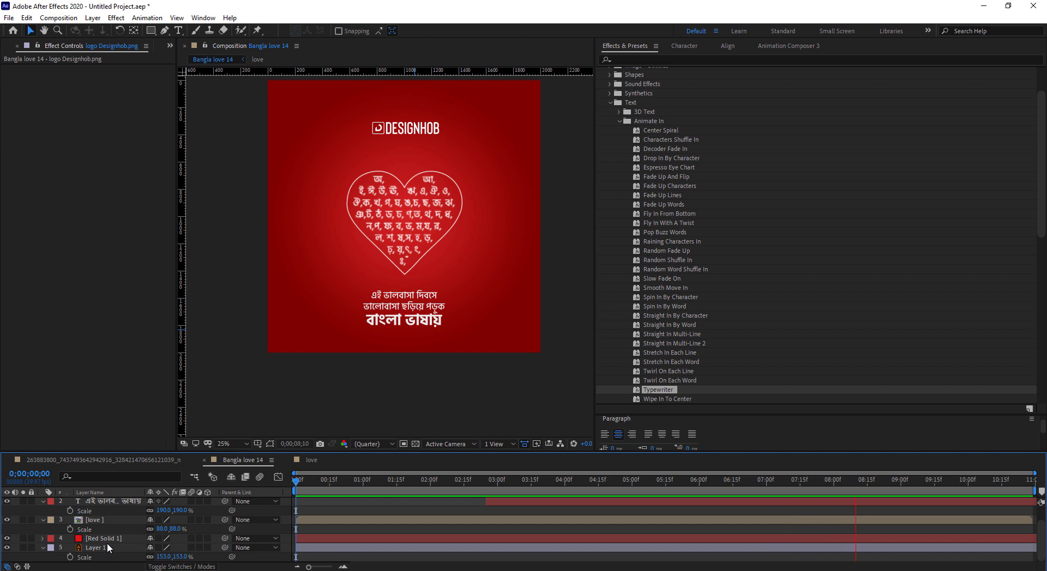
- Trim the logo and love heart layers to end at 9 seconds with Alt+]
left_click(94, 520)
scroll(104, 531, "up", 1)
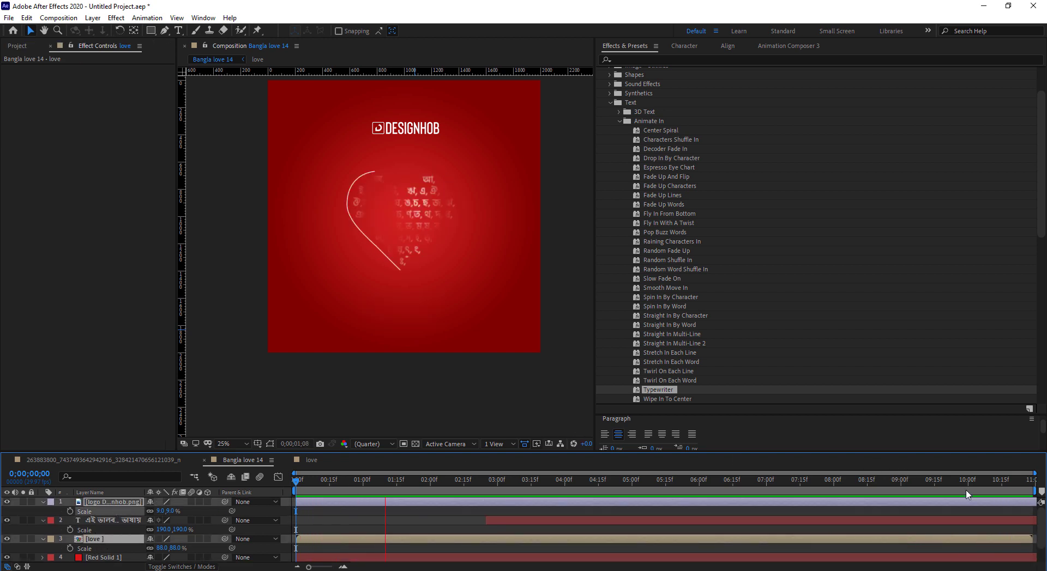
mouse_move(926, 480)
left_mouse_down()
mouse_move(971, 482)
mouse_move(746, 482)
left_mouse_up()
left_click_drag(575, 481, 900, 505)
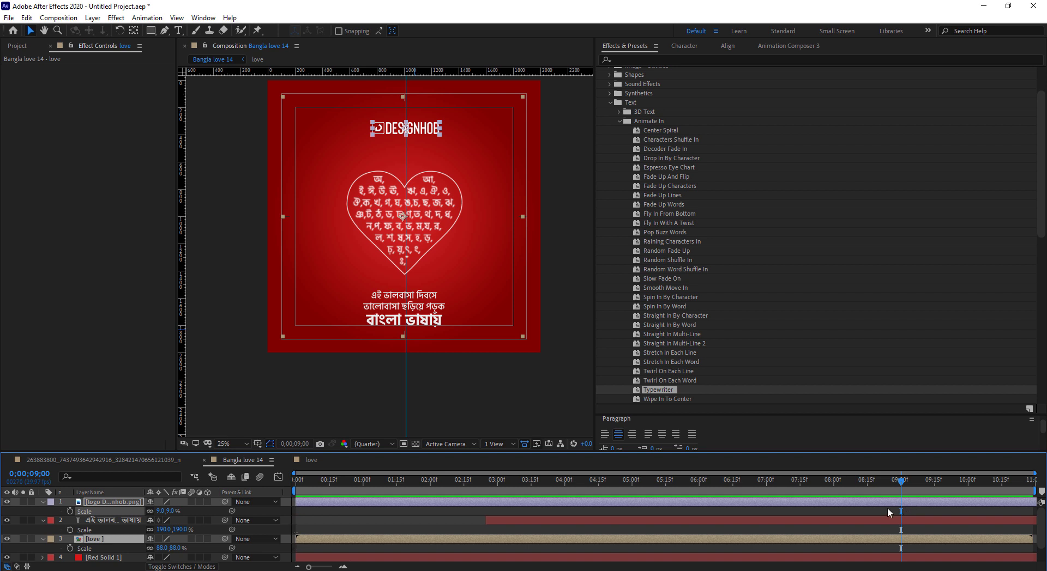
key("alt+bracketright")
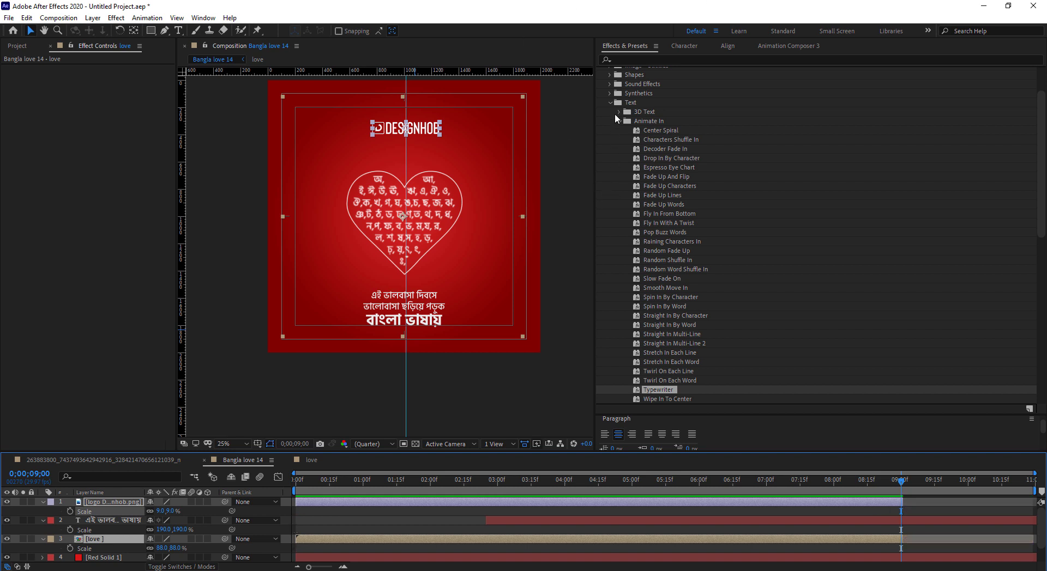
left_click(615, 116)
- Add Animation Composer's Hard Vignette 1 overlay from Starter Precomps as a new layer
left_click(789, 46)
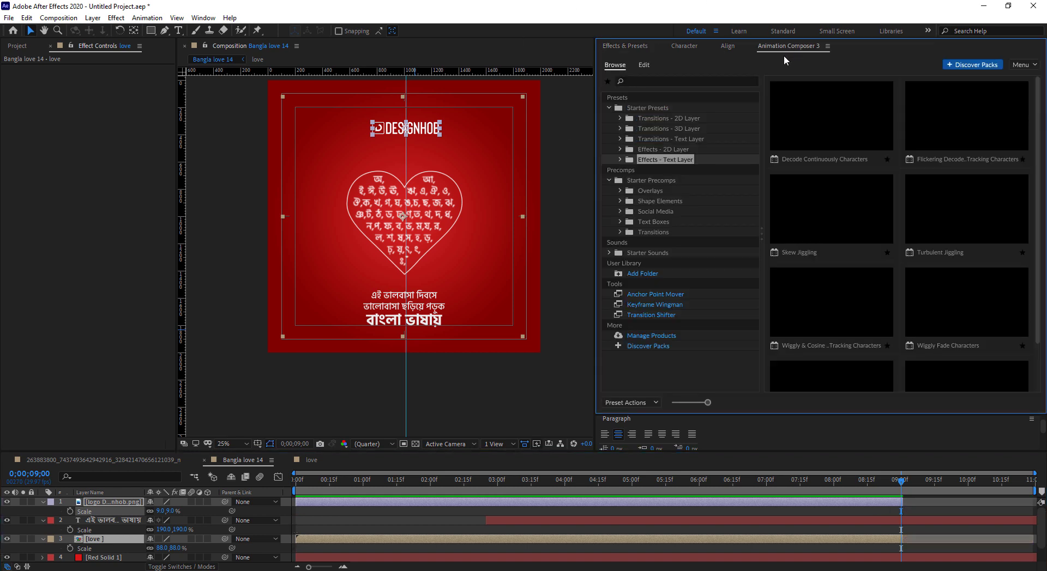
left_click(654, 192)
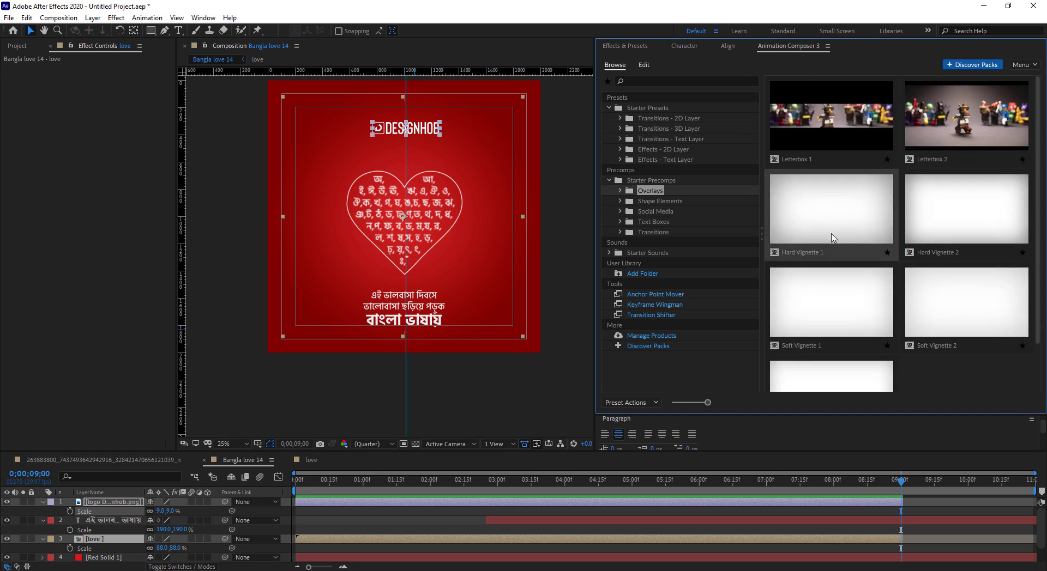
left_click(831, 237)
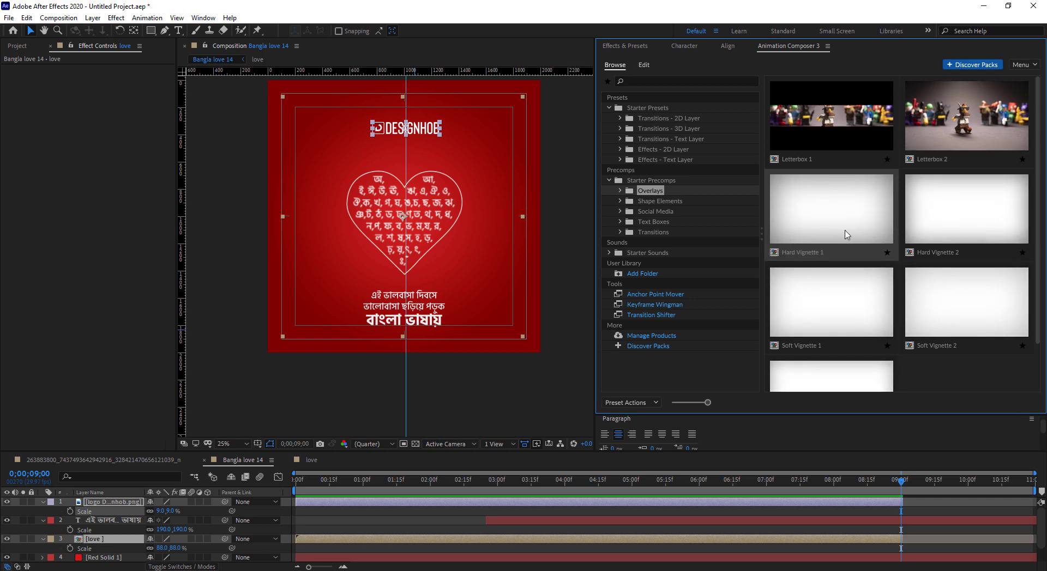
left_click(1018, 402)
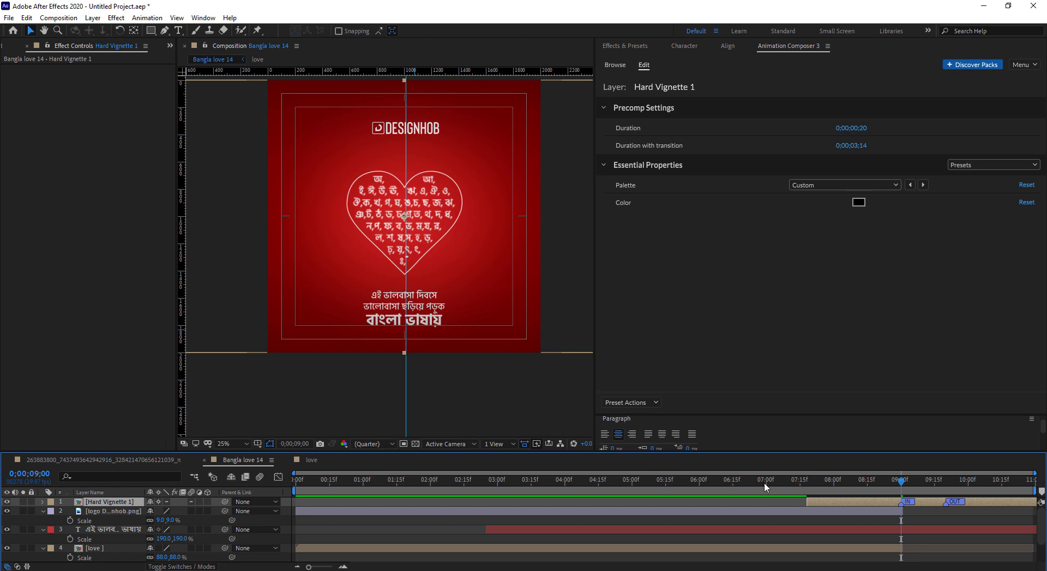
- Preview the ending, then trim the Bengali tagline layer to end at 9 seconds
key("space")
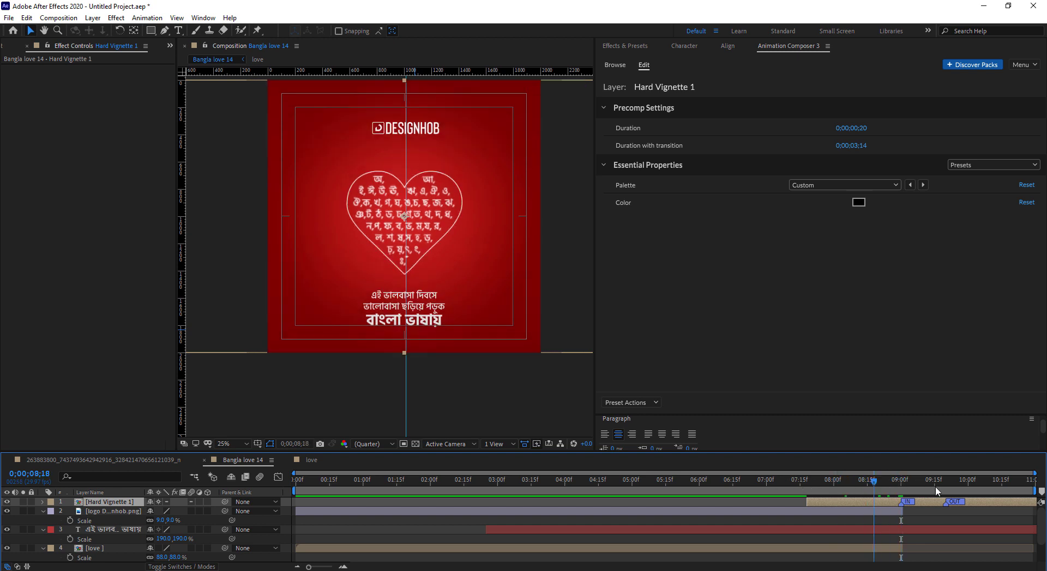
mouse_move(757, 477)
left_mouse_down()
mouse_move(919, 482)
mouse_move(900, 482)
left_mouse_up()
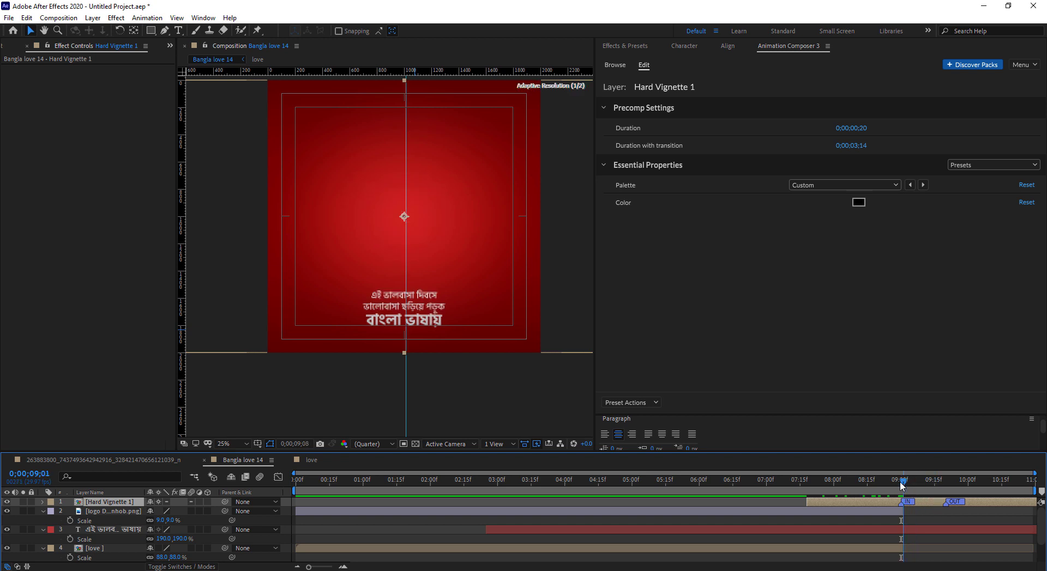
left_click(865, 512)
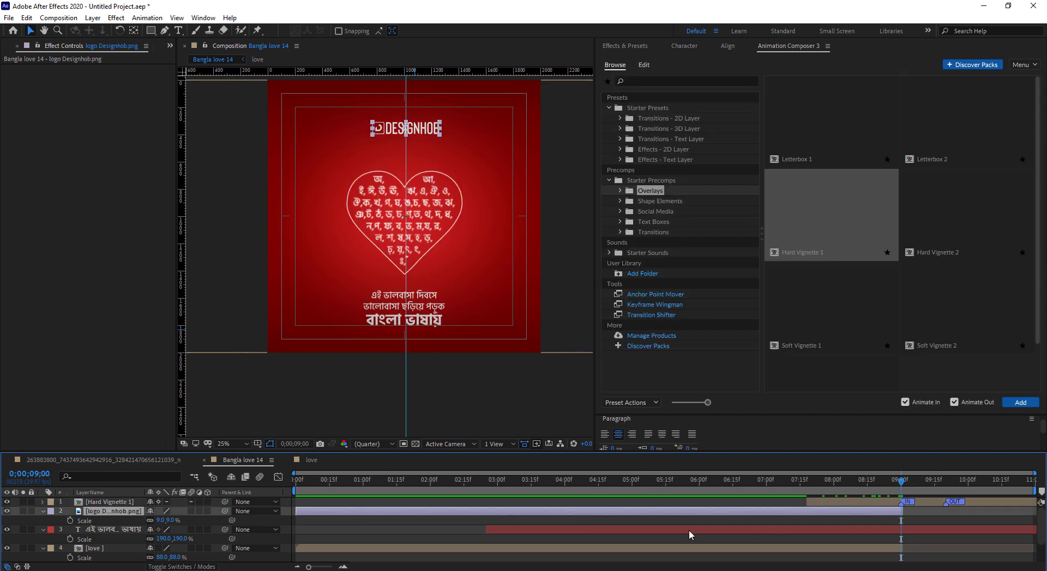
left_click(902, 529)
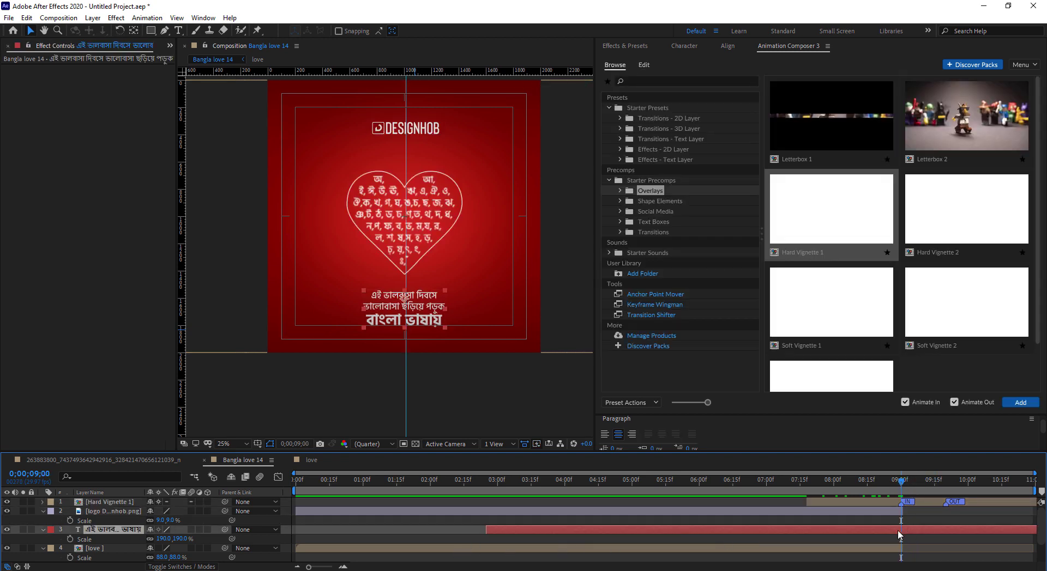
key("alt+bracketright")
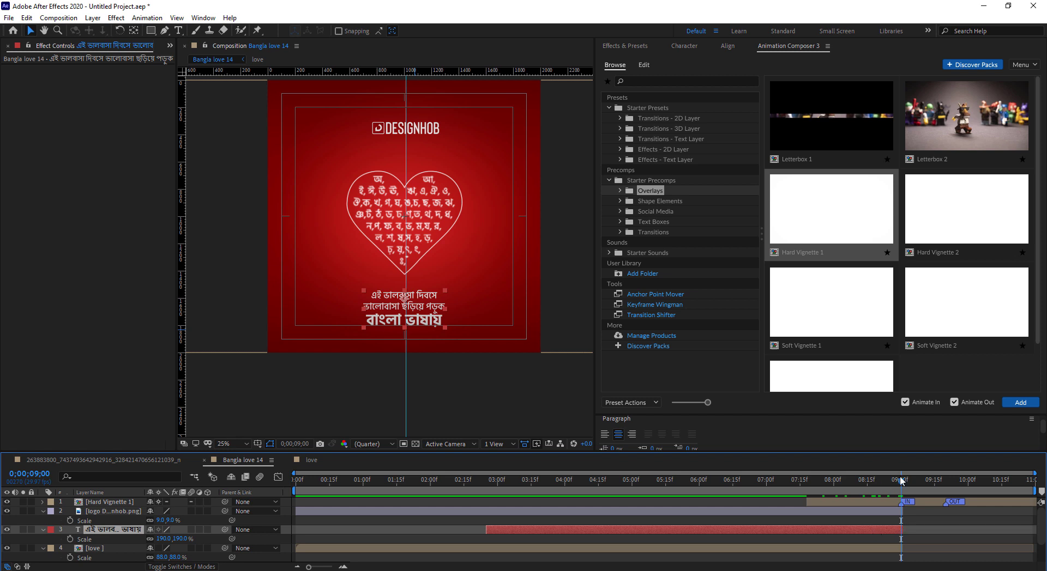
- Preview the final seconds of the animation and replay the composition from the start
left_click_drag(900, 480, 772, 508)
key("k")
key("space")
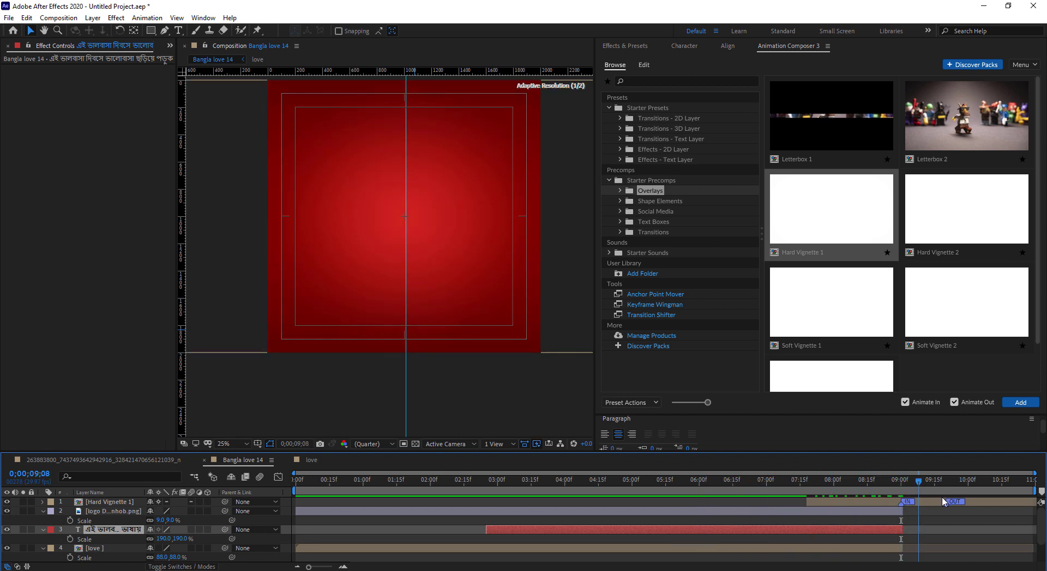
key("space")
left_click_drag(744, 482, 951, 502)
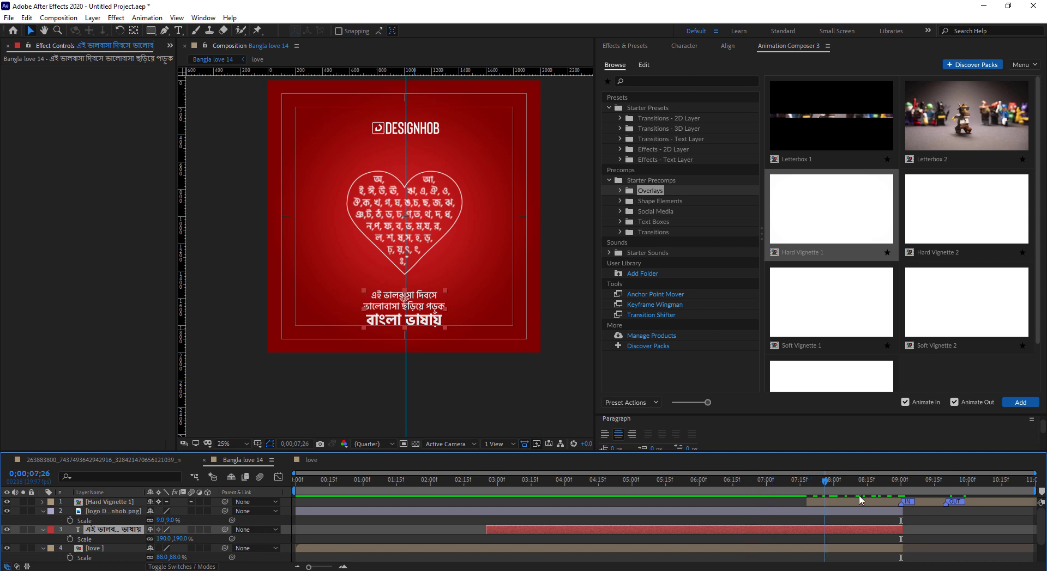
key("Home")
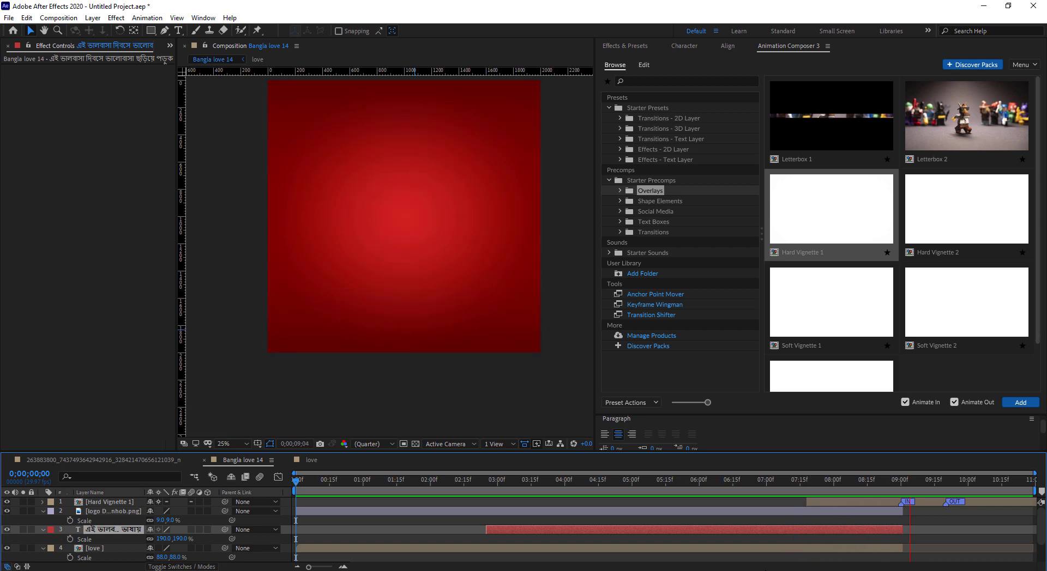
- Delete the Hard Vignette 1 layer and set the current time to 8;24
left_click(992, 501)
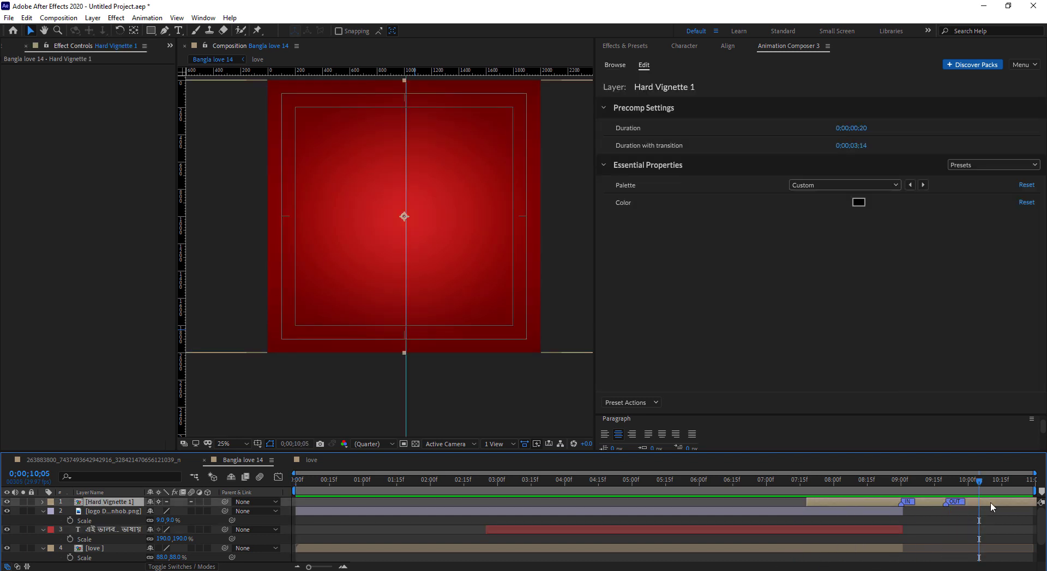
key("Delete")
left_click(886, 478)
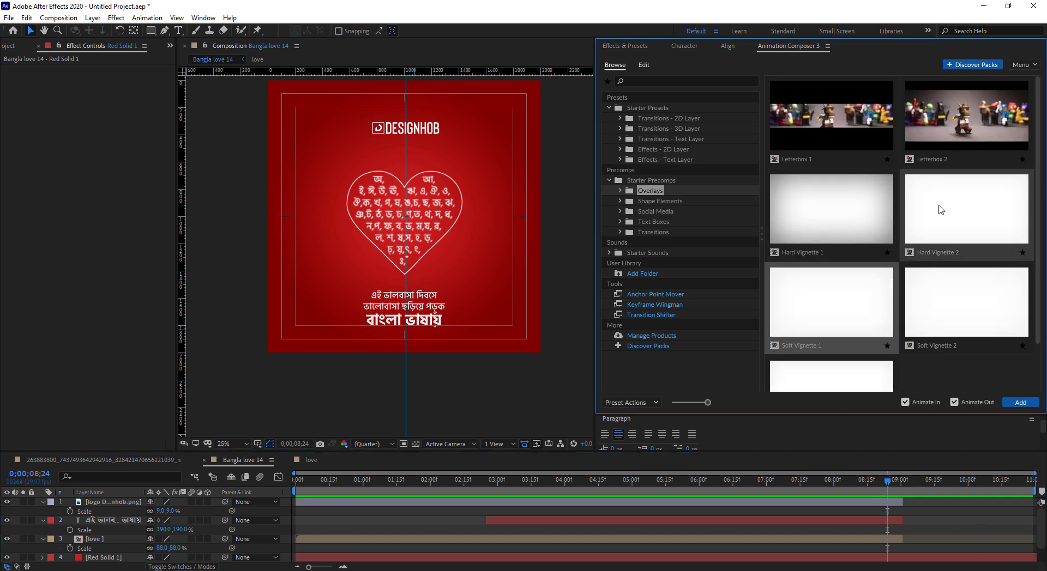
- Find and select the Fade Cubic In preset under Animation Composer's Transitions - 2D Layer
left_click(668, 201)
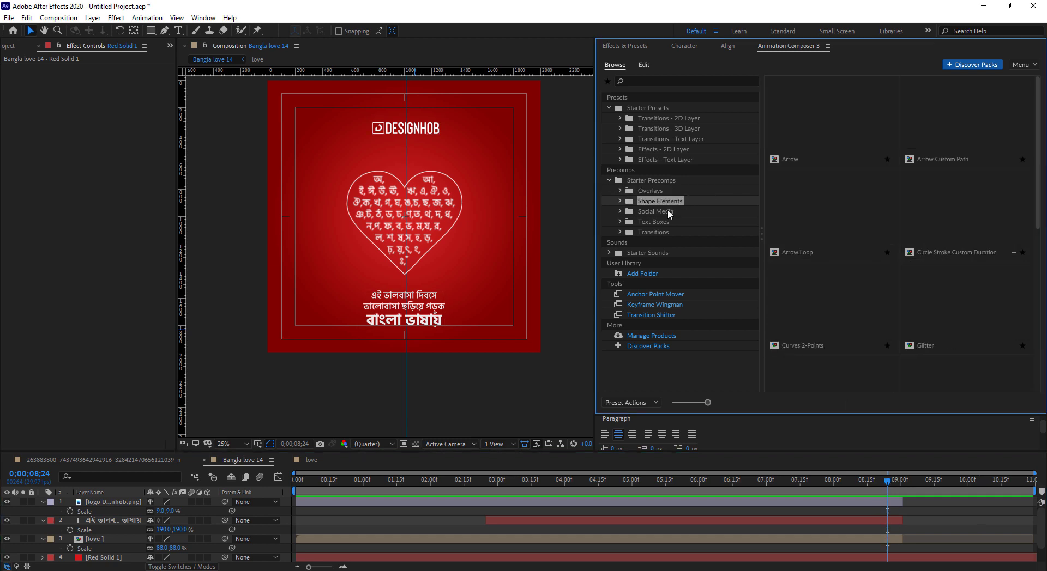
left_click(685, 139)
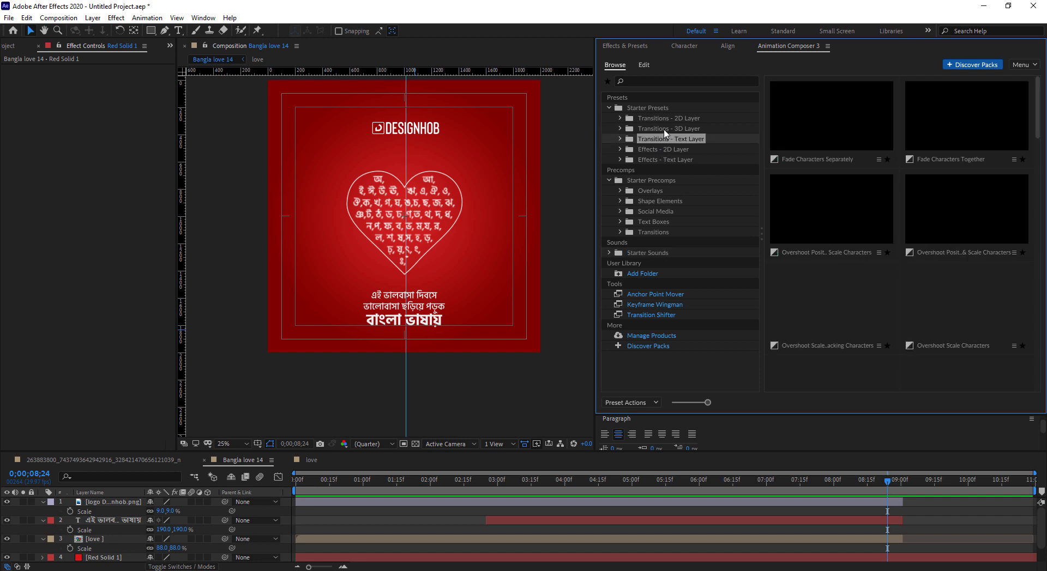
left_click(654, 129)
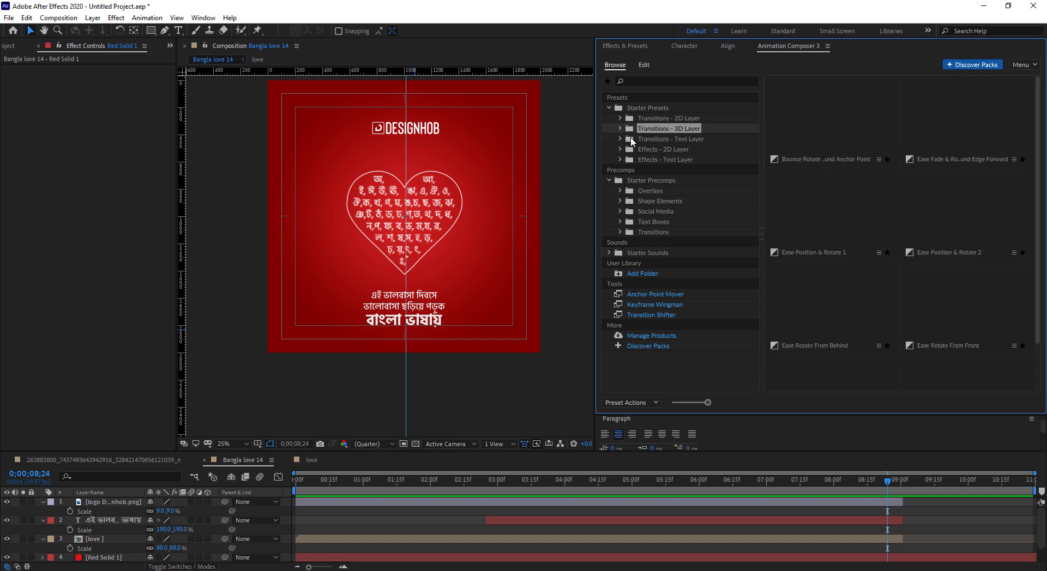
left_click(619, 138)
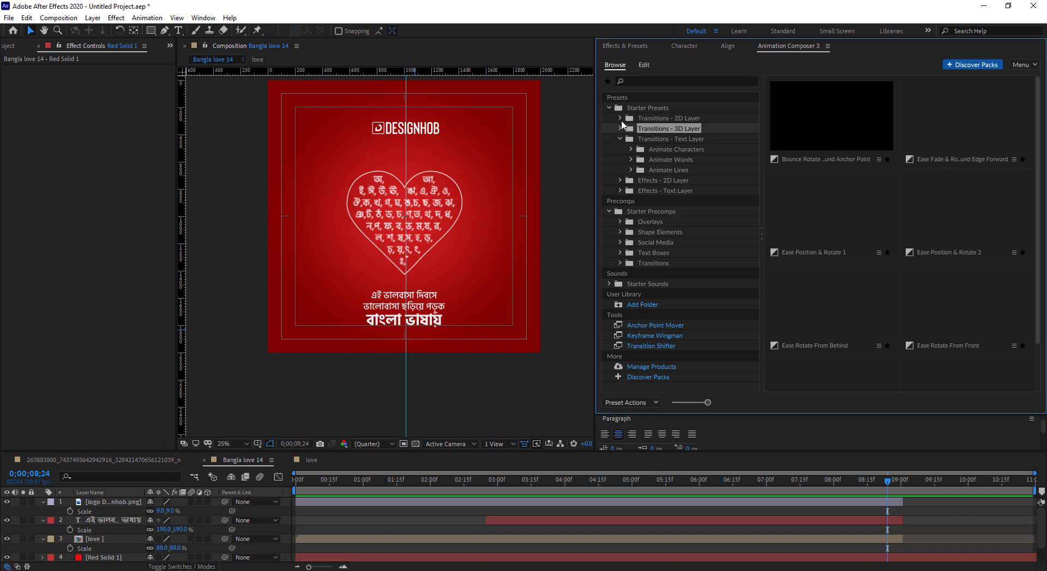
left_click(620, 117)
left_click(664, 161)
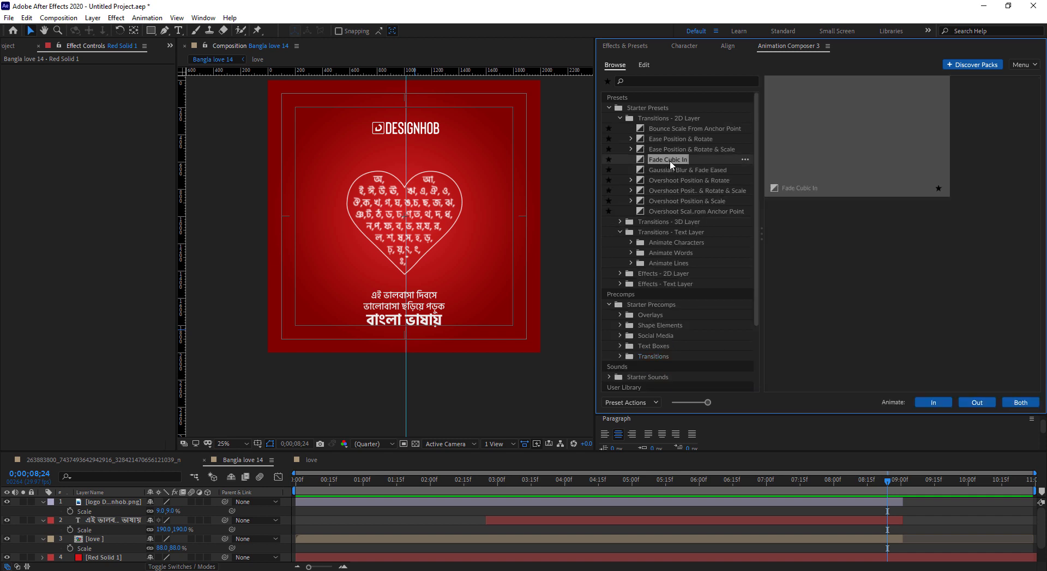
mouse_move(803, 166)
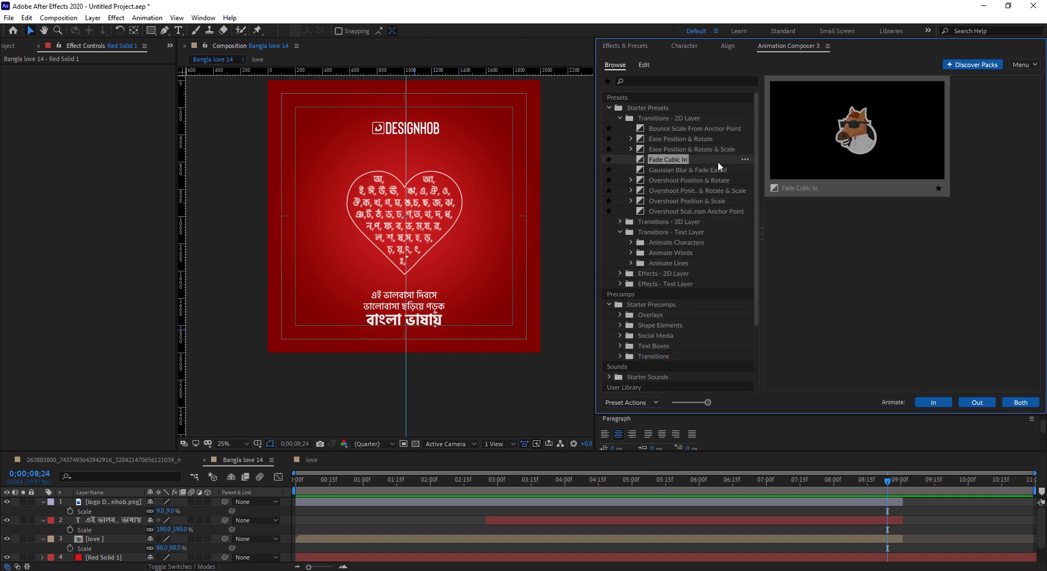
left_click(858, 167)
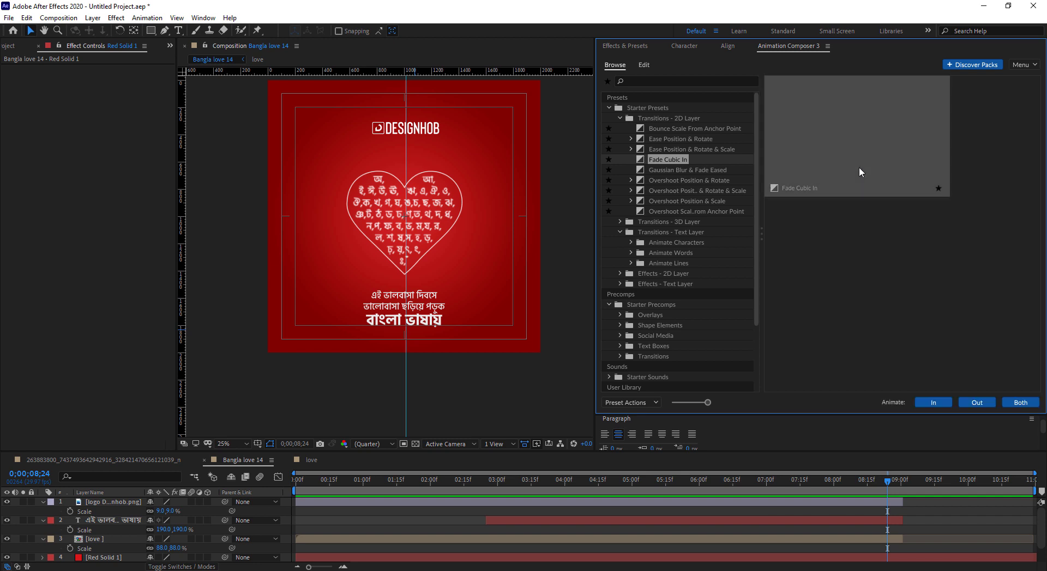
- Apply Fade Cubic In as an Out transition to the logo, tagline and heart layers
left_click(978, 403)
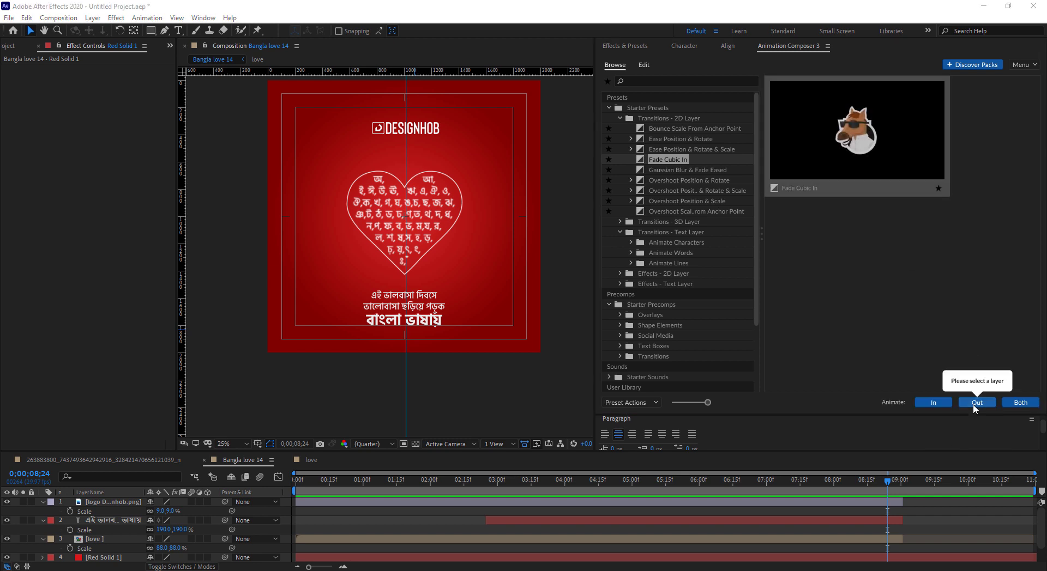
left_click(977, 404)
left_click(877, 520)
key("ctrl+Down")
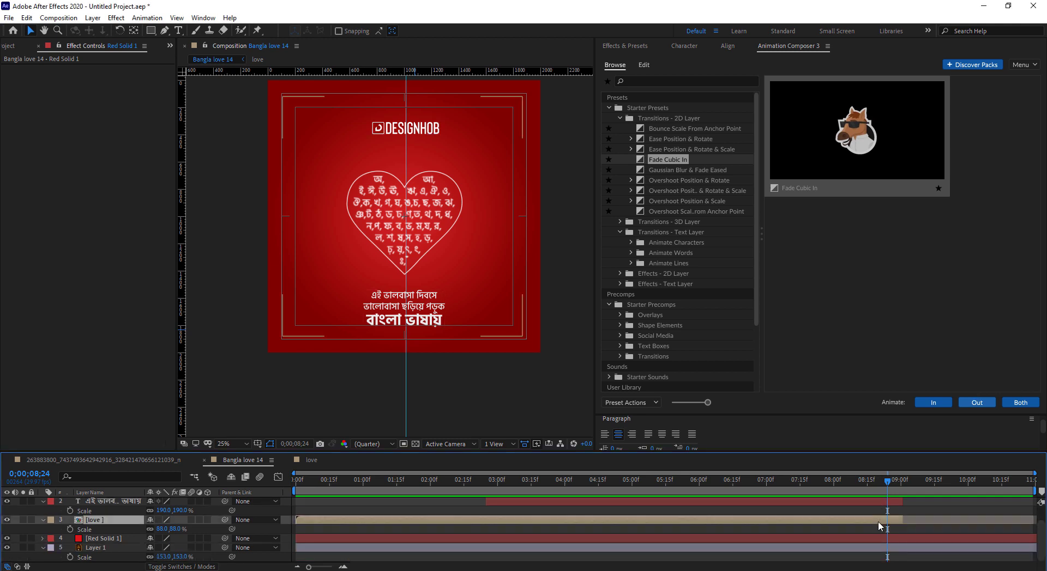
left_click(882, 504, "shift")
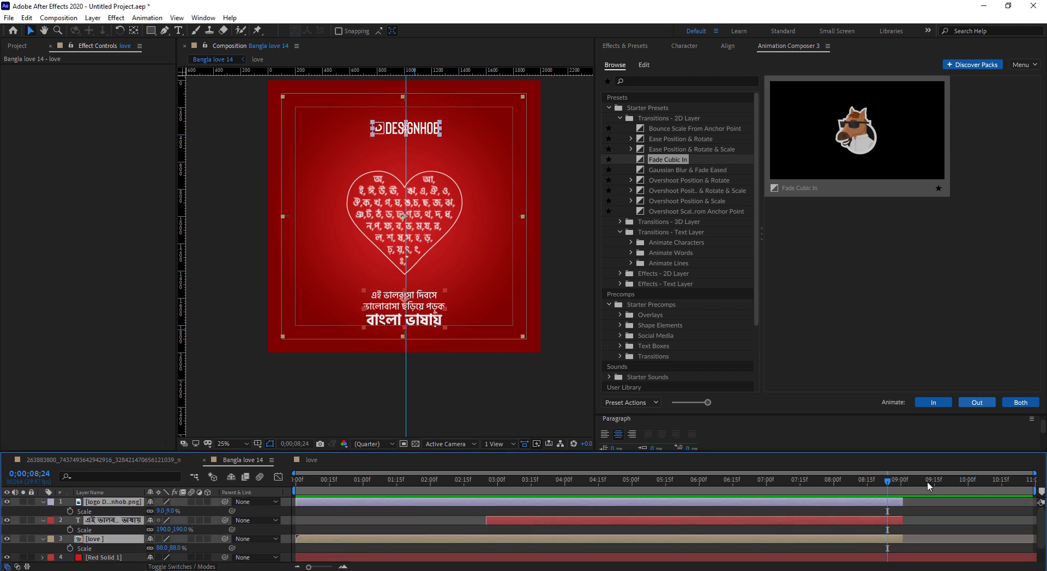
left_click(986, 406)
- Drag the logo, tagline and heart Out transition markers right, to near 10 seconds
left_click_drag(887, 480, 697, 479)
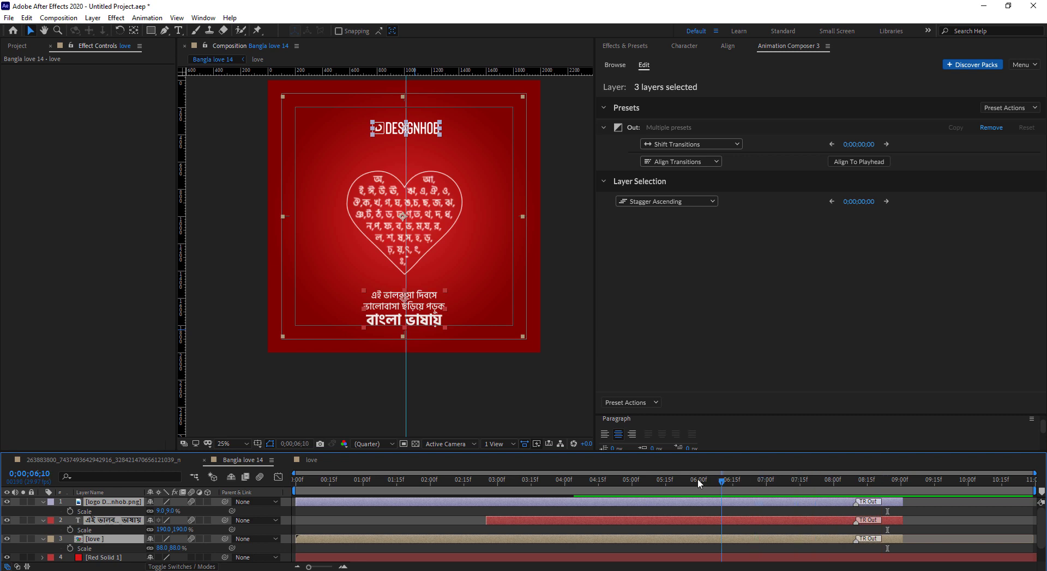
mouse_move(845, 488)
left_mouse_down()
mouse_move(1020, 501)
mouse_move(992, 501)
left_mouse_up()
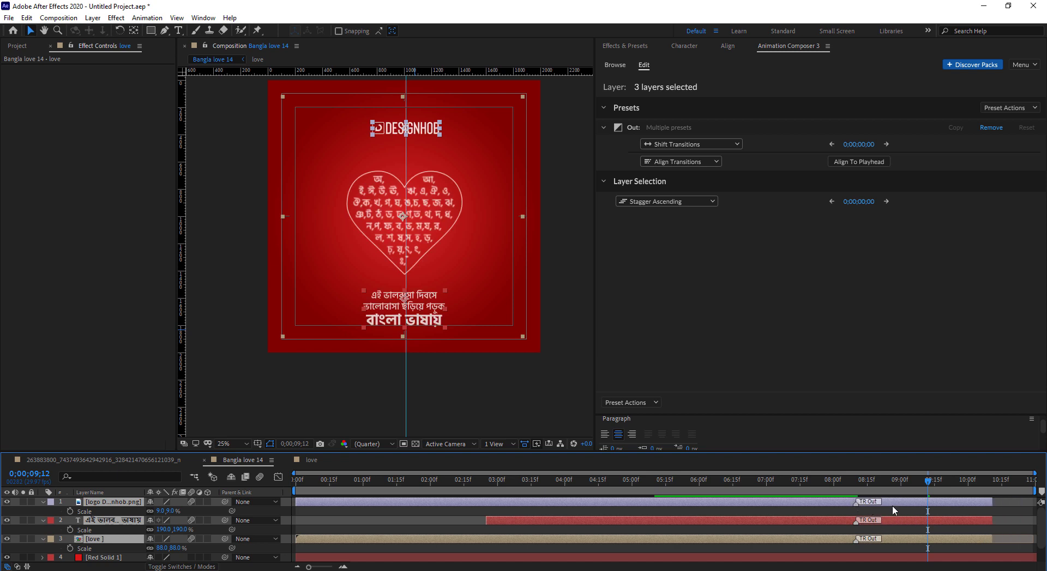
left_click_drag(856, 503, 956, 501)
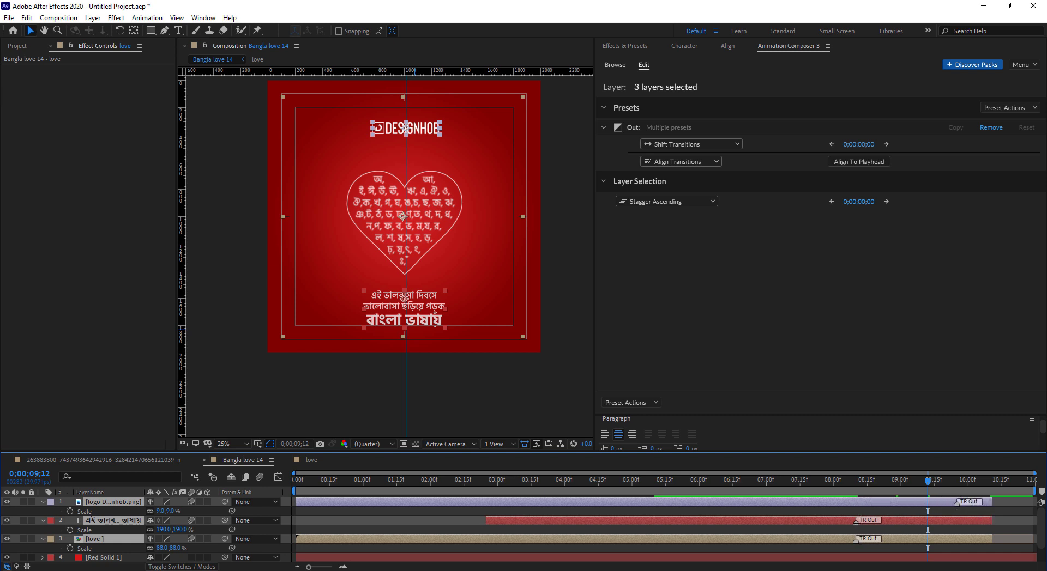
left_click_drag(855, 523, 956, 522)
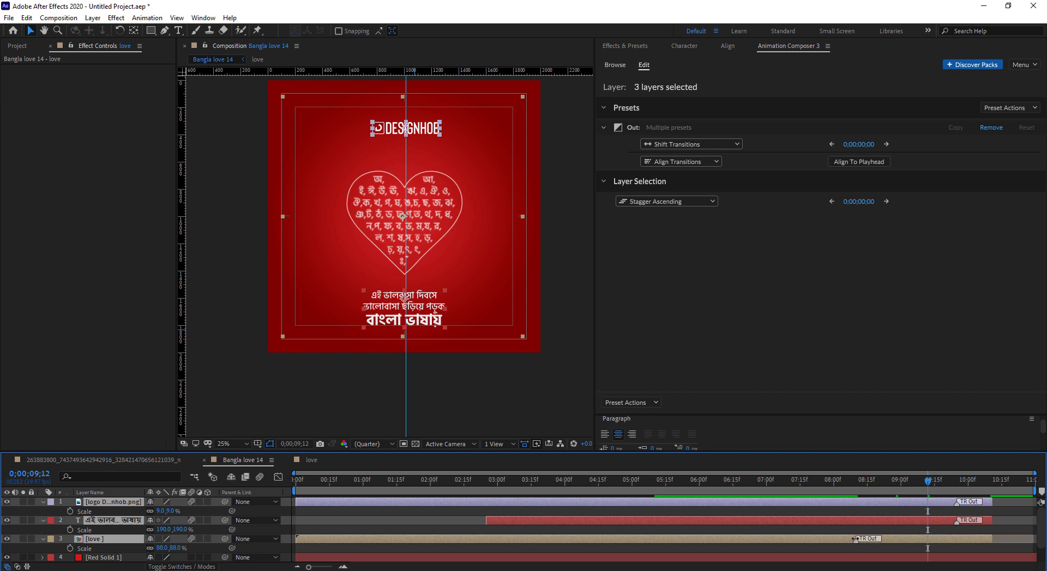
left_click_drag(855, 539, 963, 540)
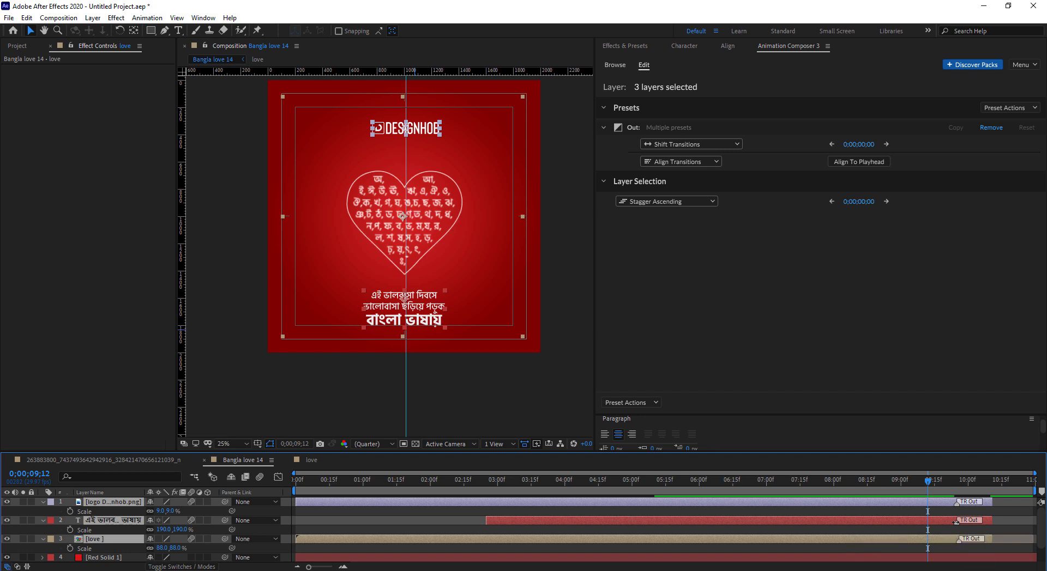
left_click_drag(957, 522, 959, 523)
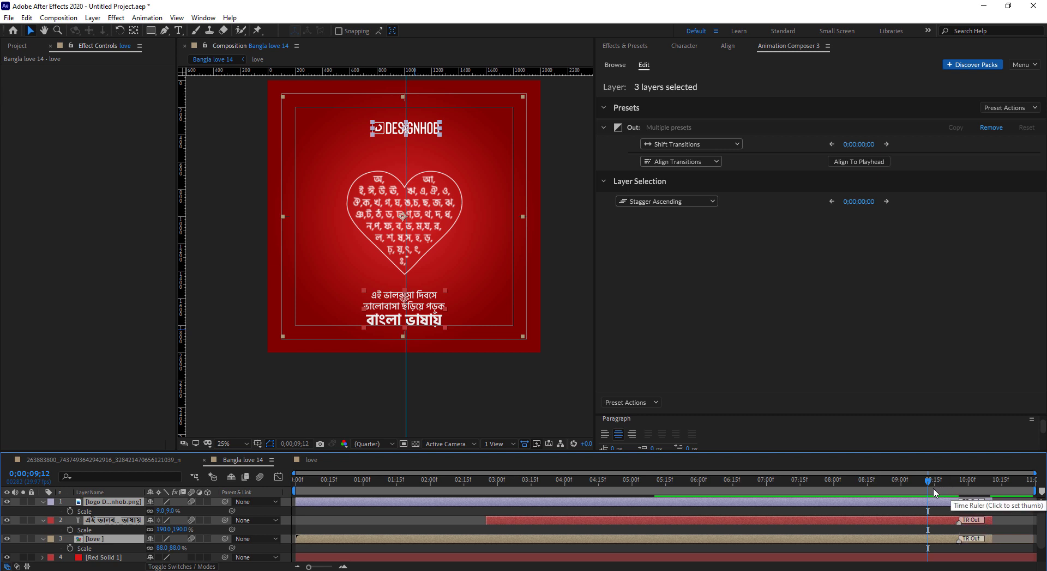
key("space")
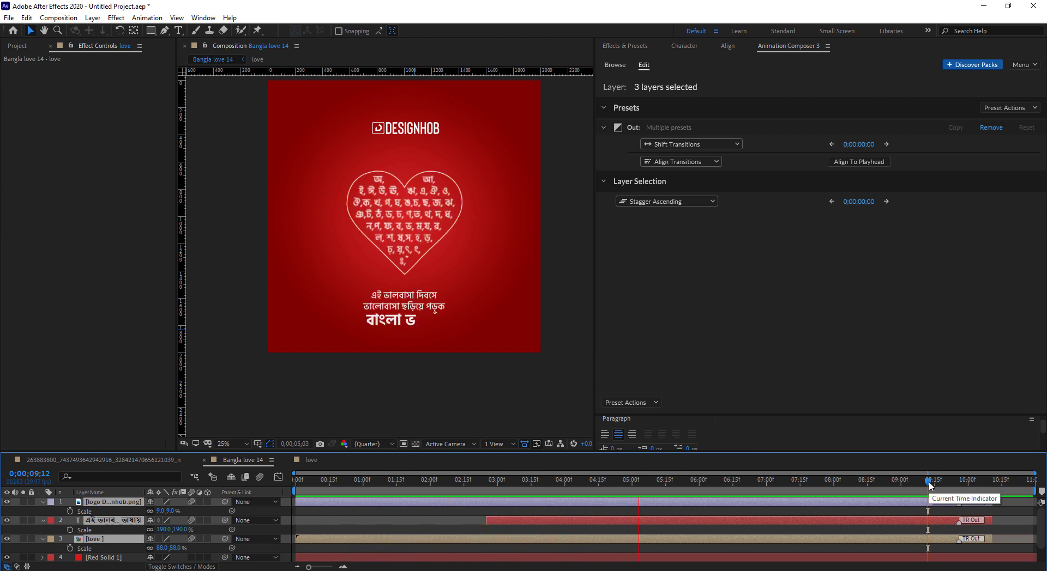
key("space")
left_click(10, 18)
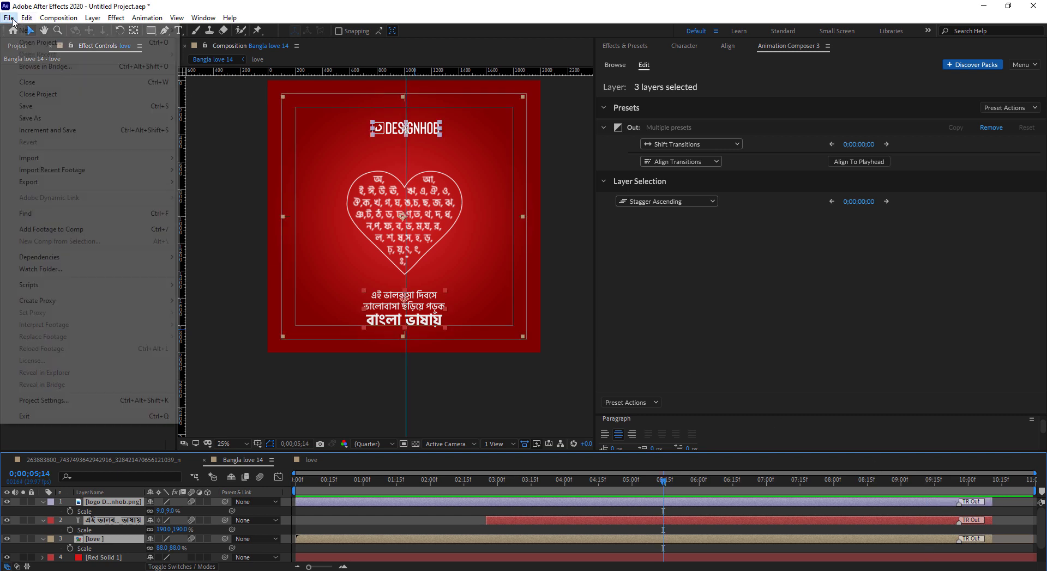
mouse_move(42, 183)
left_click(245, 181)
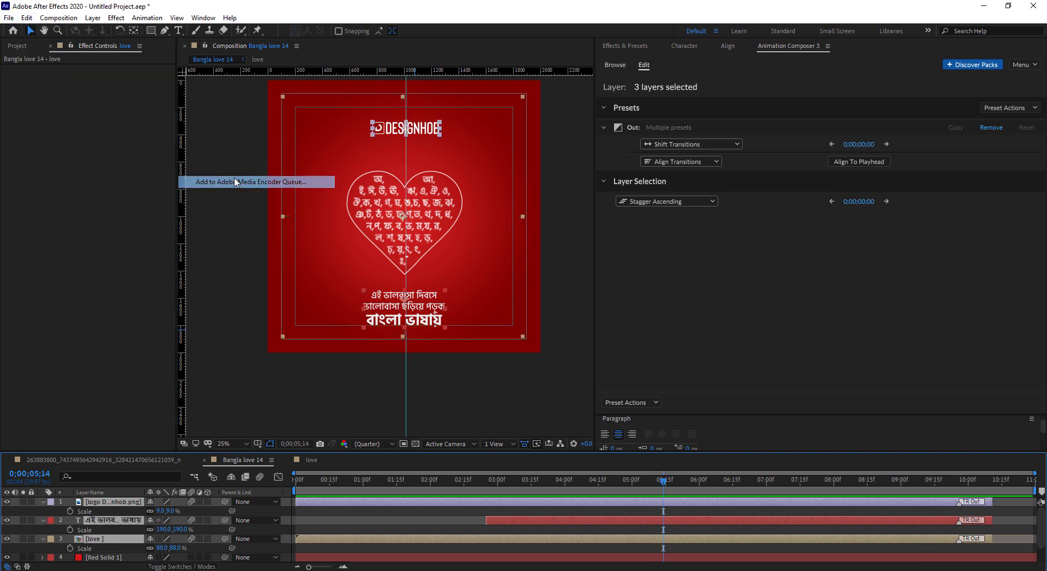
left_click(620, 319)
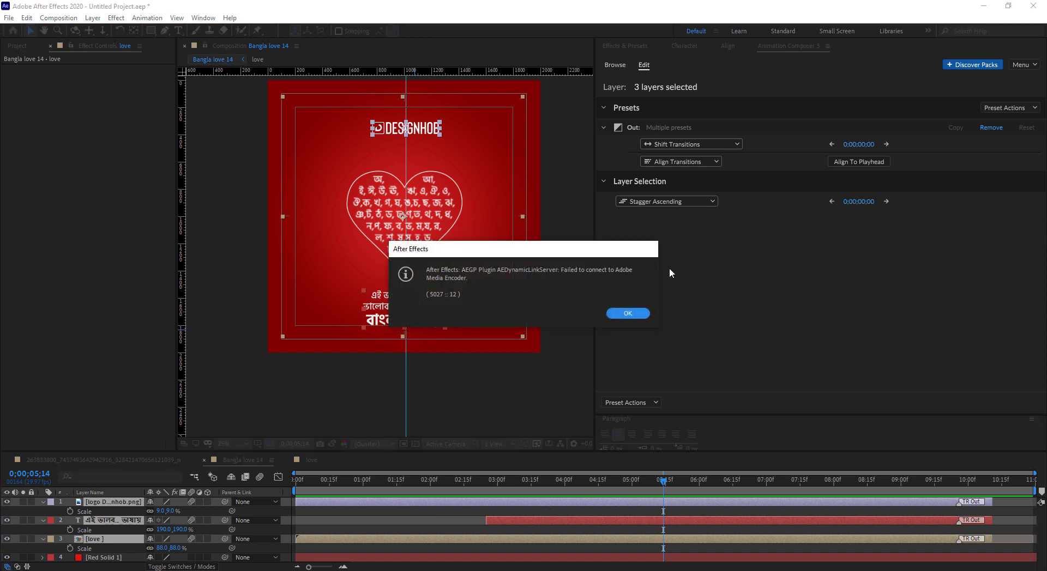
left_click(628, 313)
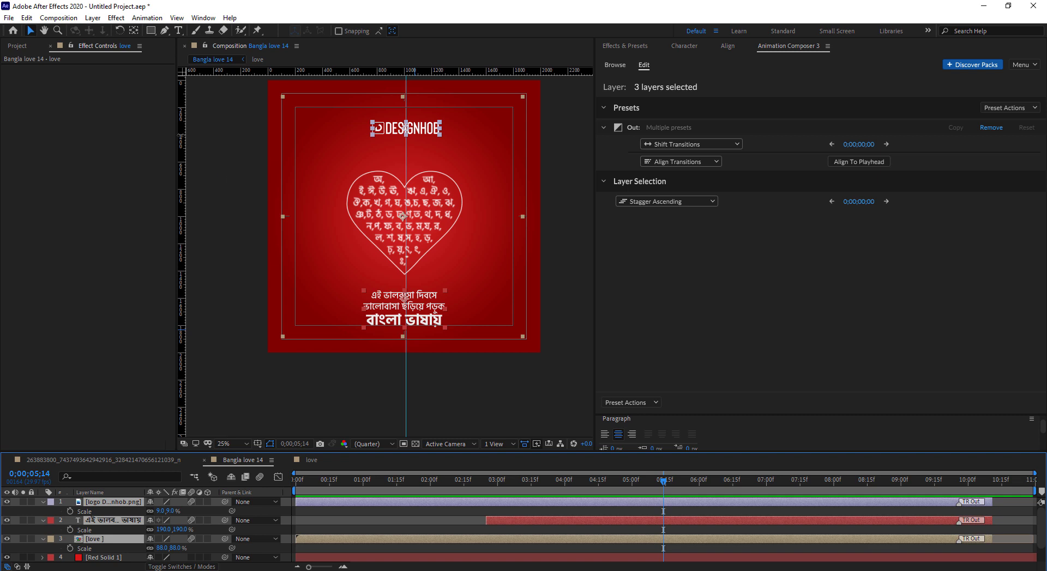
left_click(9, 18)
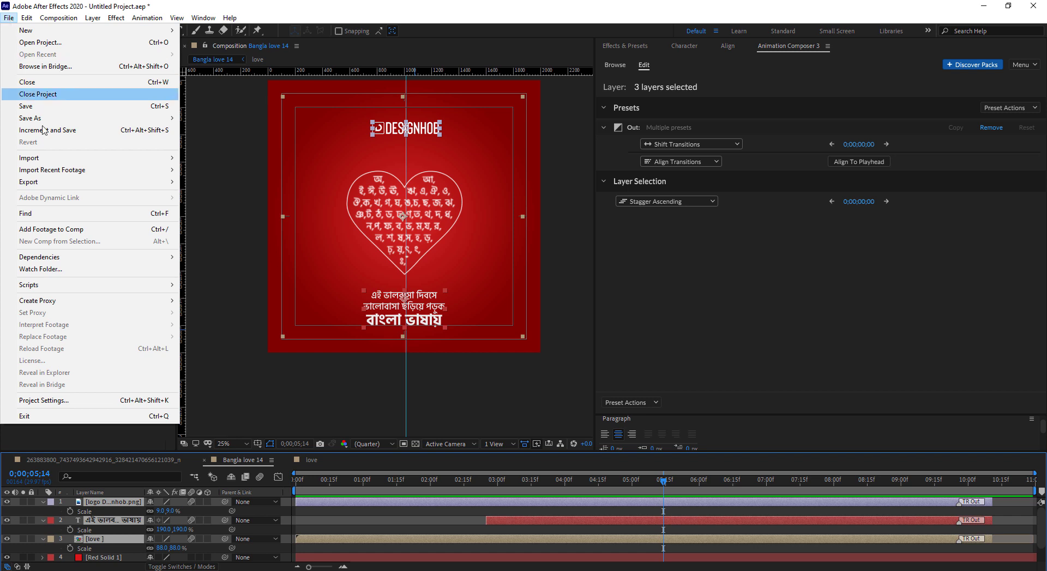
- Queue Bangla love 14 for rendering and set its output module format to QuickTime
mouse_move(158, 182)
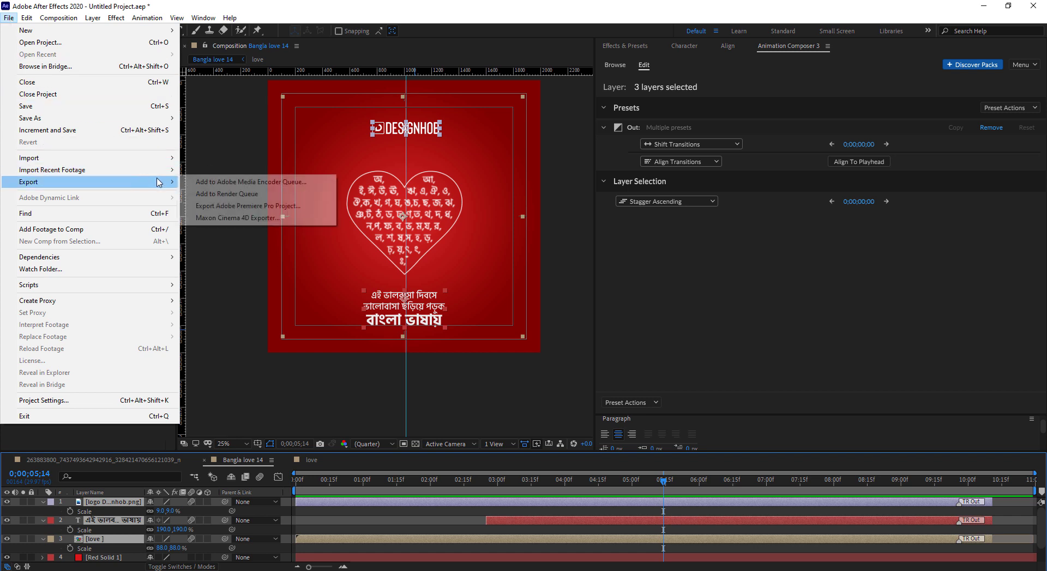
left_click(226, 194)
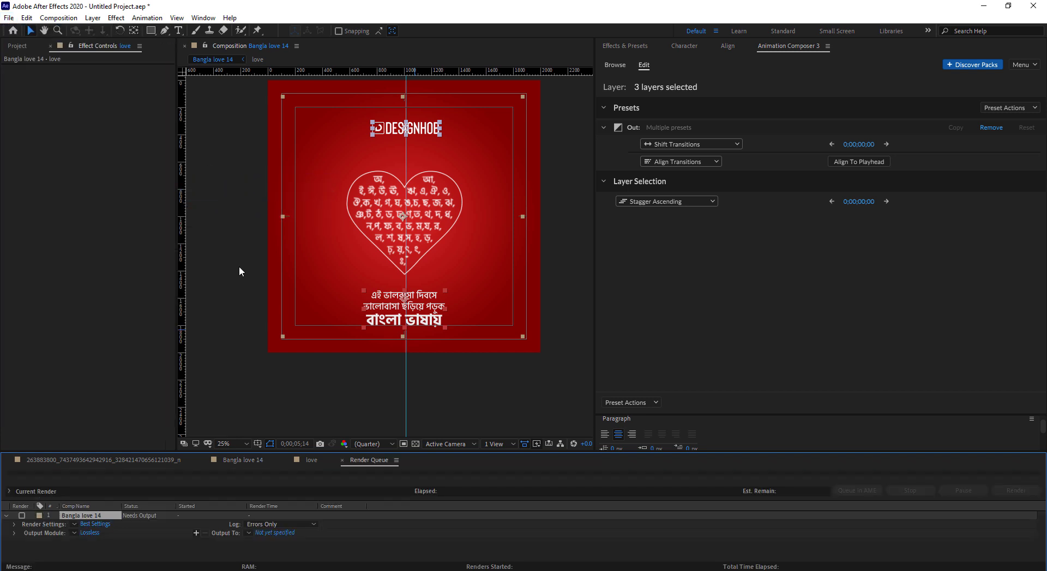
left_click(96, 532)
left_click(97, 532)
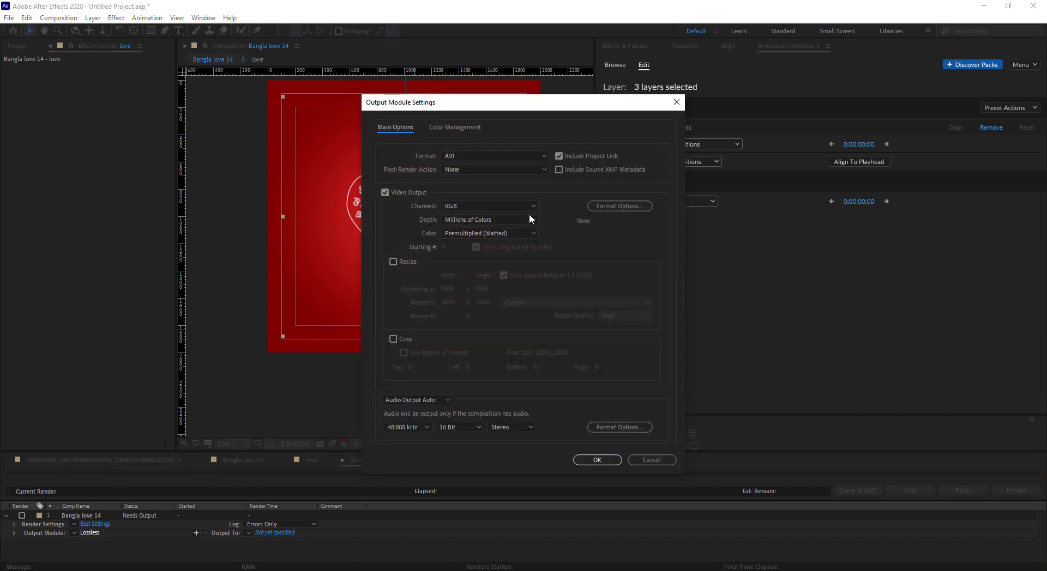
left_click(483, 156)
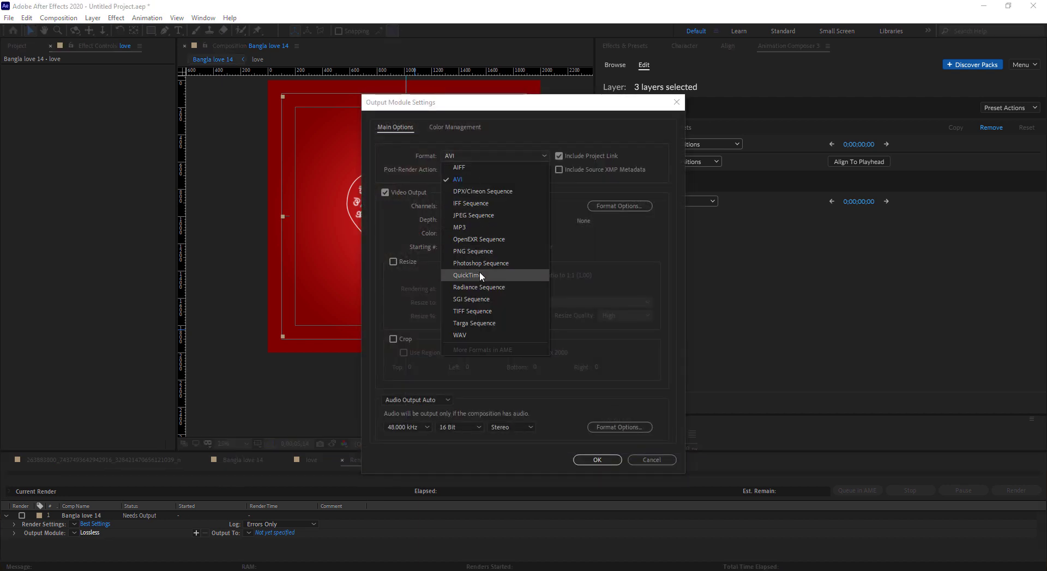
left_click(479, 274)
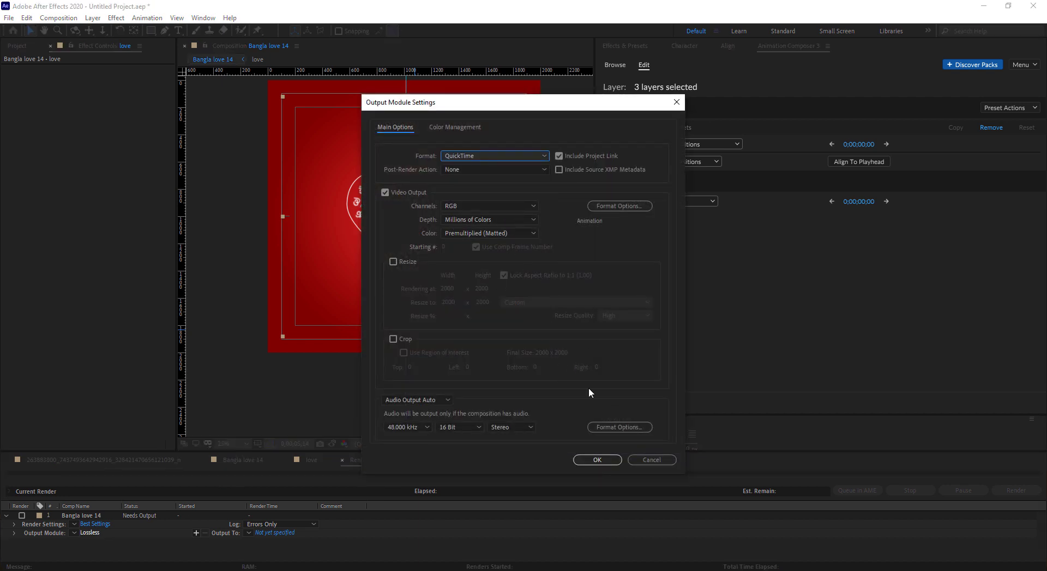
left_click(597, 459)
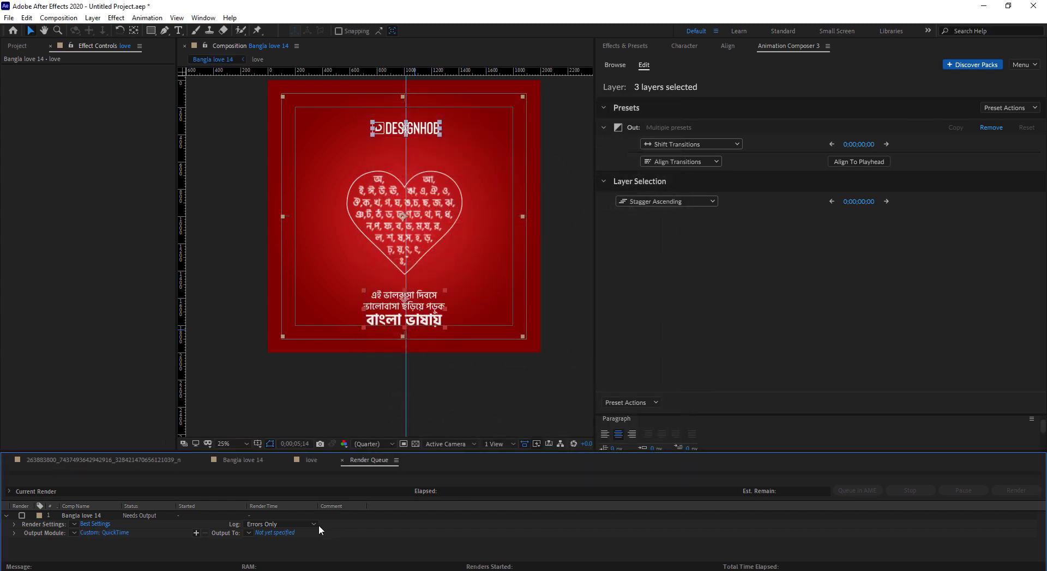
left_click(282, 532)
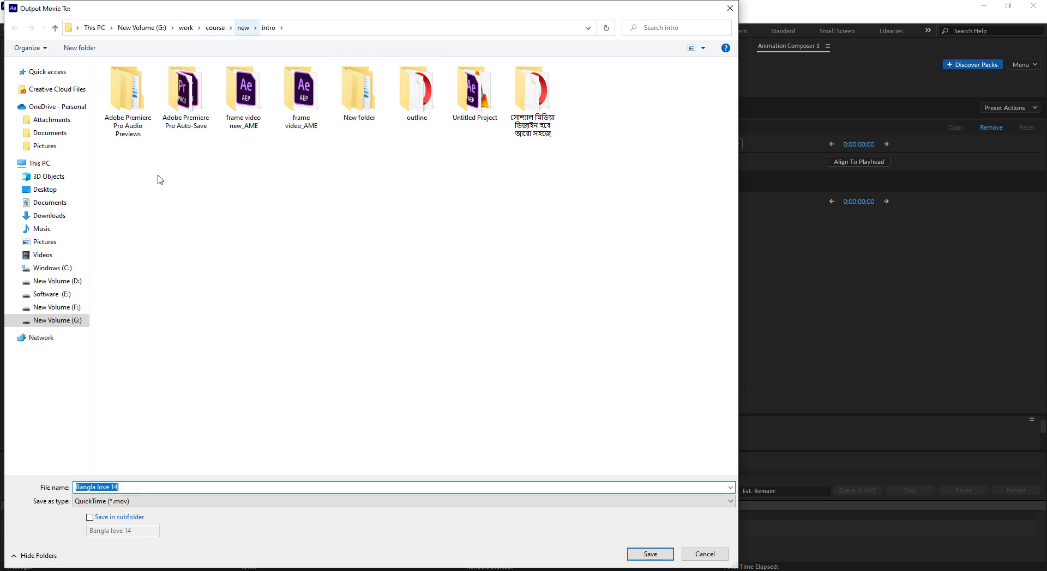
- Save the render output as Bangla love 14.mov in G:\work\Design\Bangla love 14
left_click(58, 307)
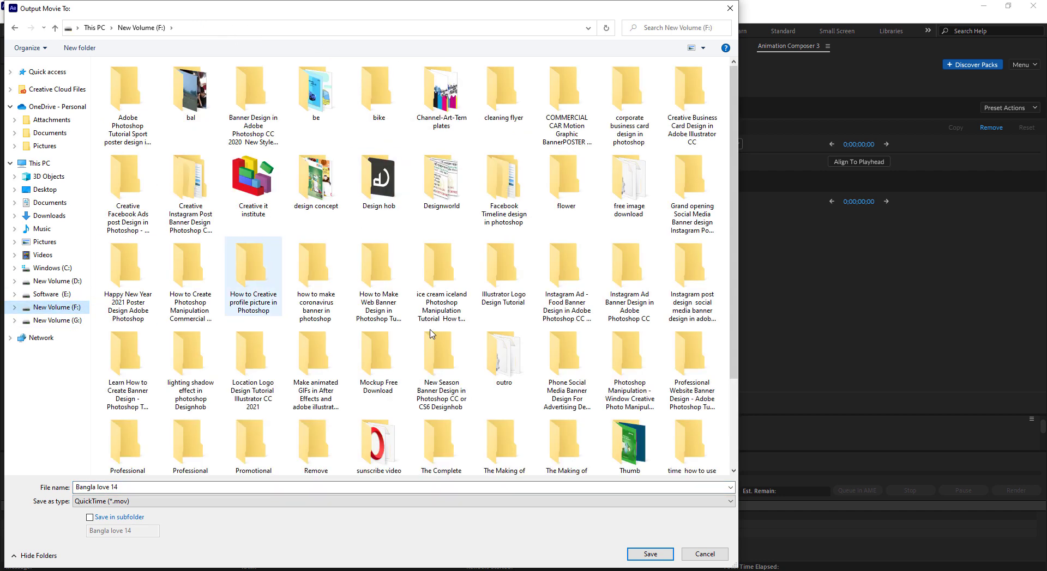
scroll(156, 343, "down", 3)
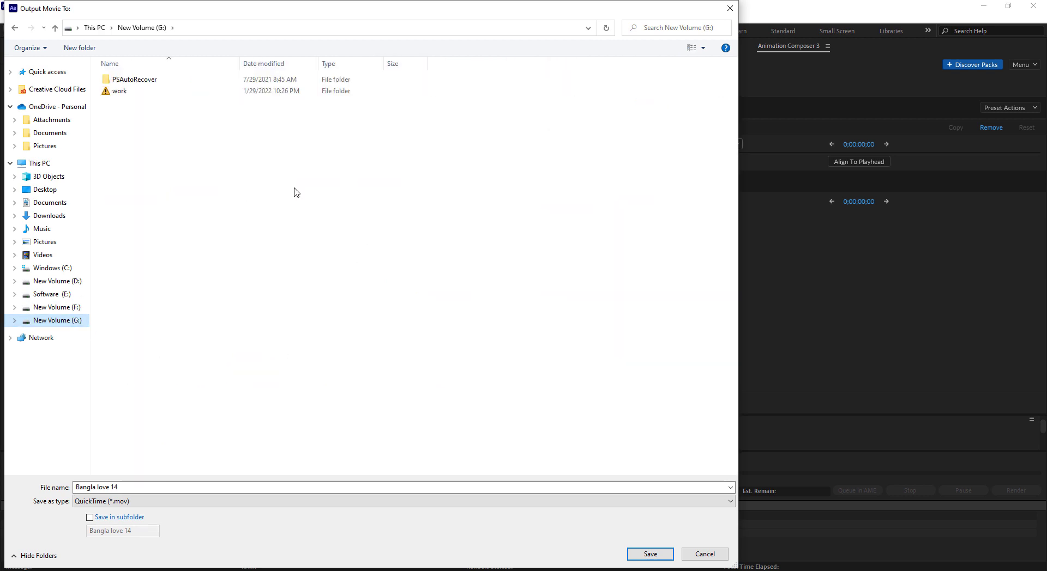
double_click(139, 98)
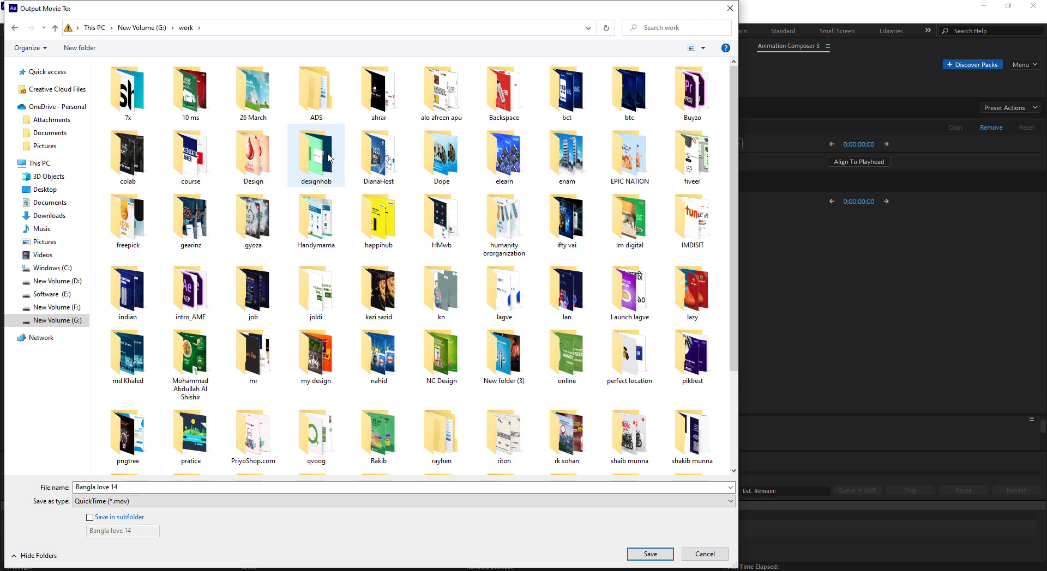
mouse_move(328, 158)
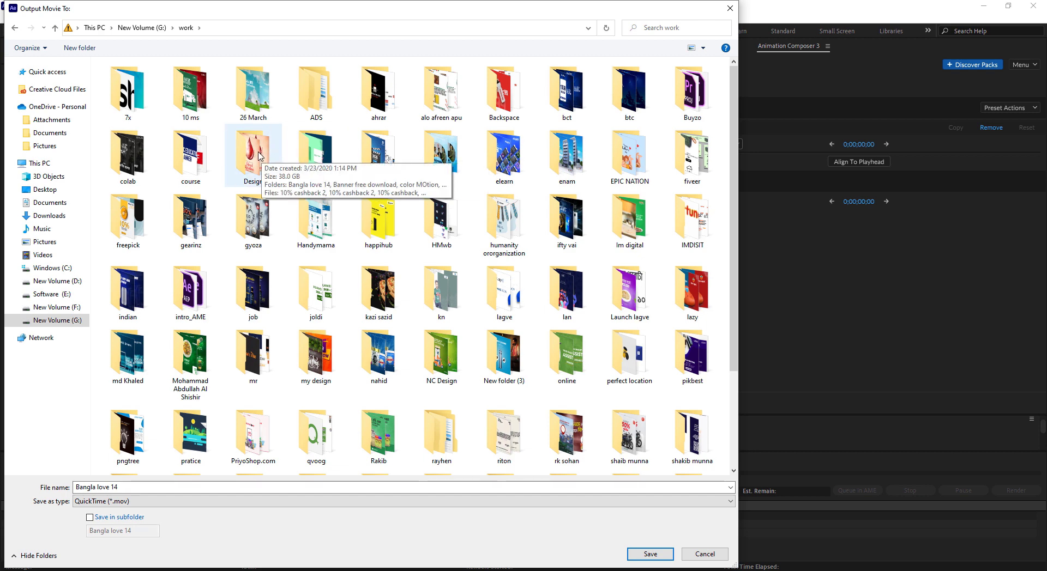
double_click(275, 164)
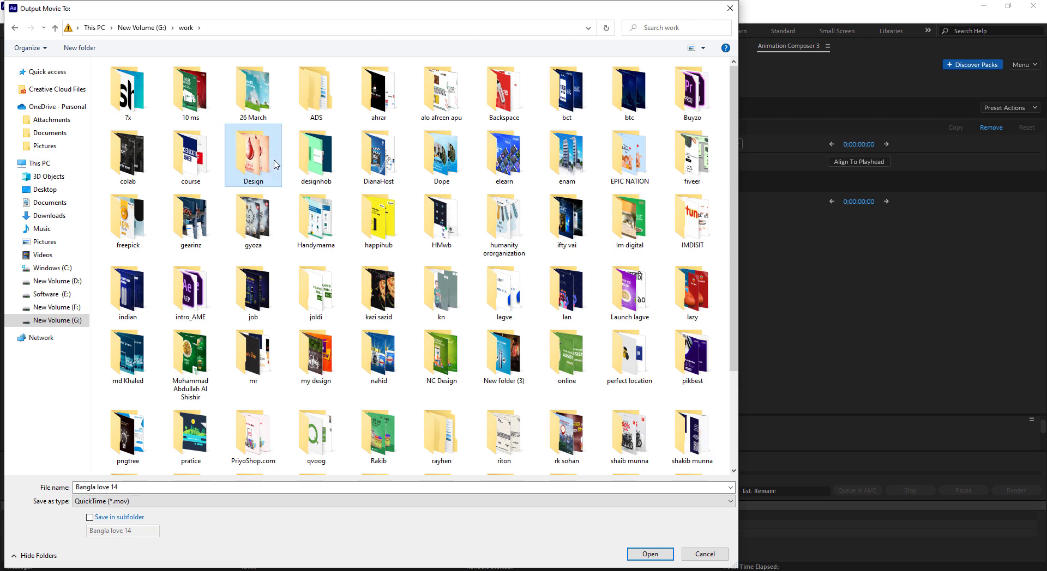
key("alt+Left")
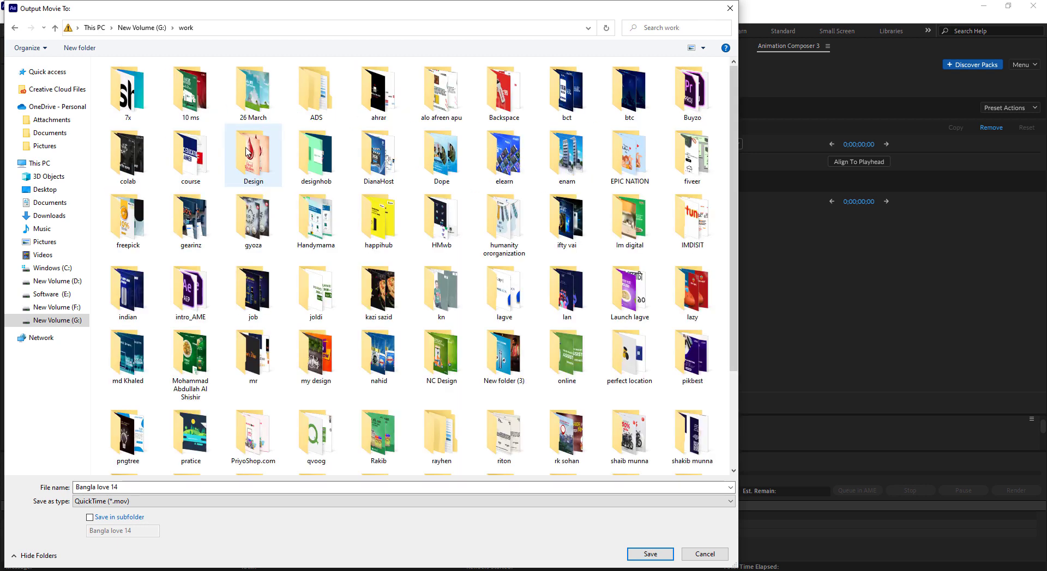
double_click(248, 152)
double_click(134, 109)
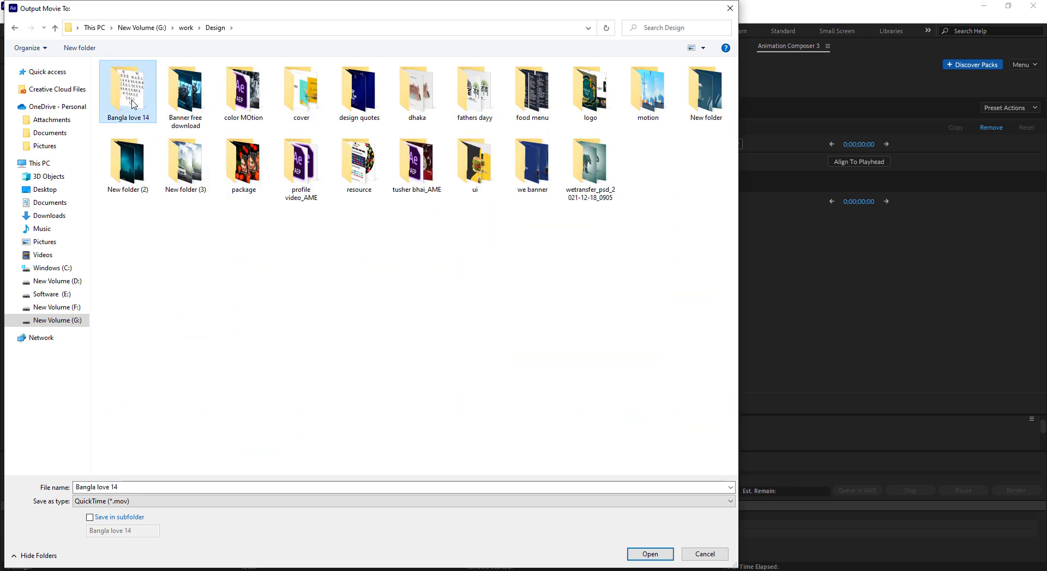
left_click(652, 559)
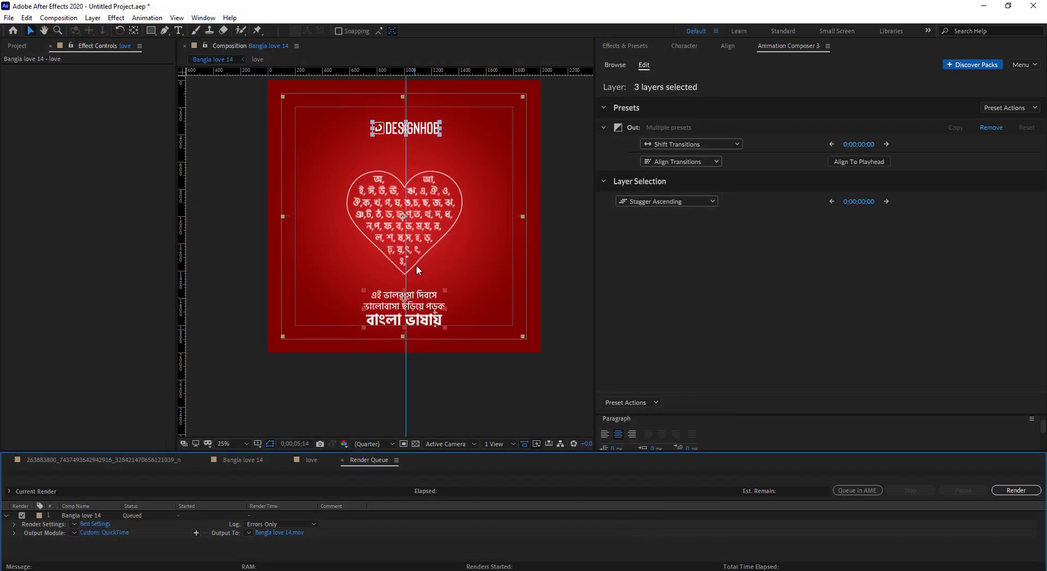
- Start the Bangla love 14 render, then switch to the browser's YouTube 'designhob' results
left_click(1024, 491)
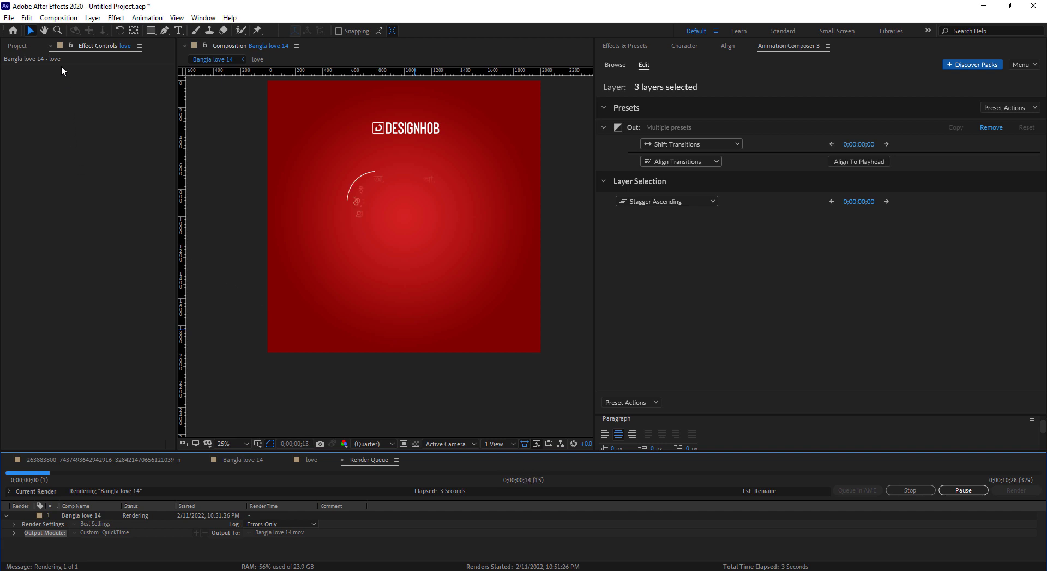
left_click(12, 20)
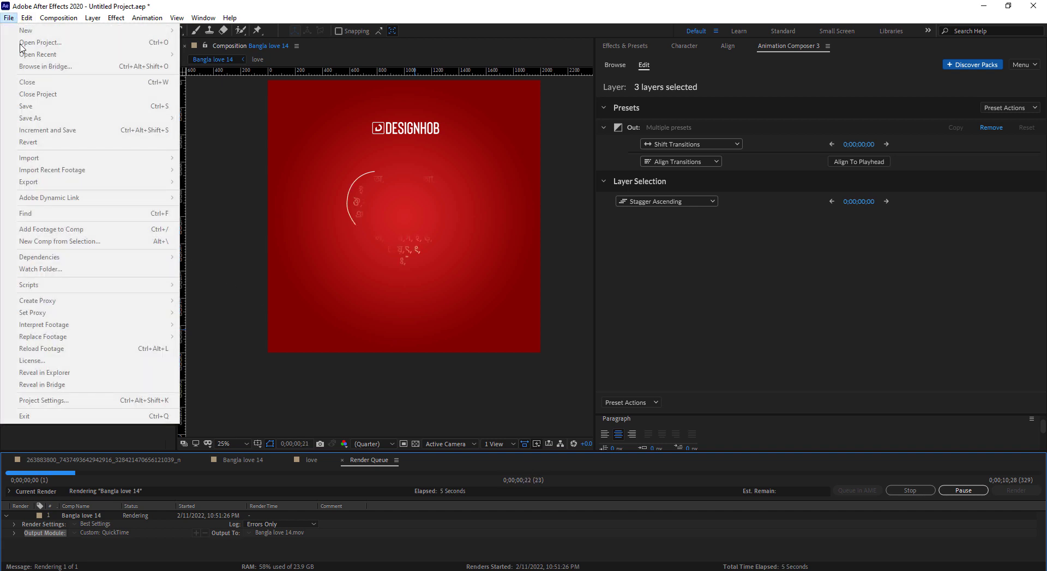
left_click(286, 6)
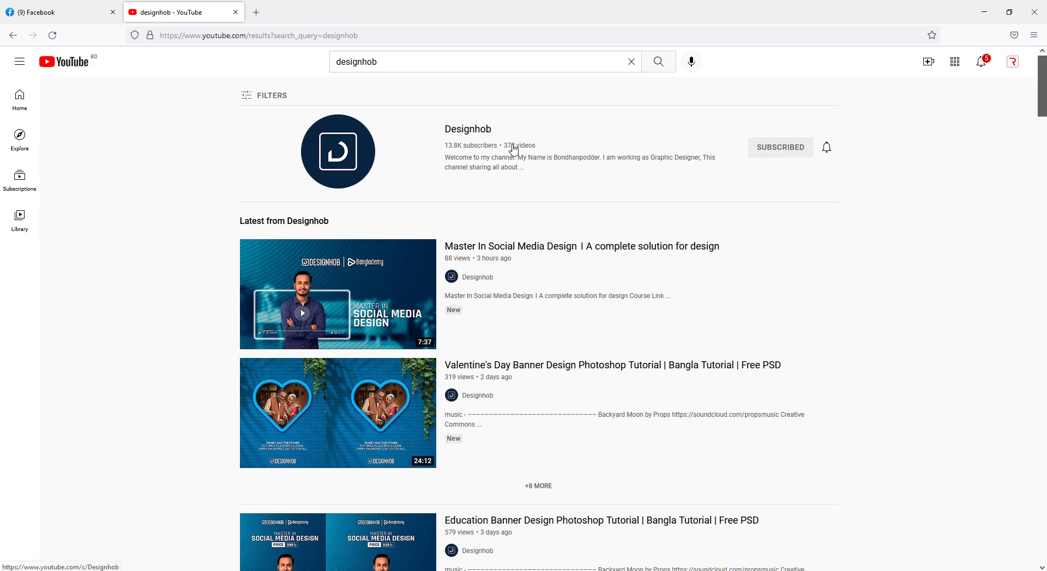
- Open the Designhob channel and browse its Playlists, then its Videos list
left_click(489, 143)
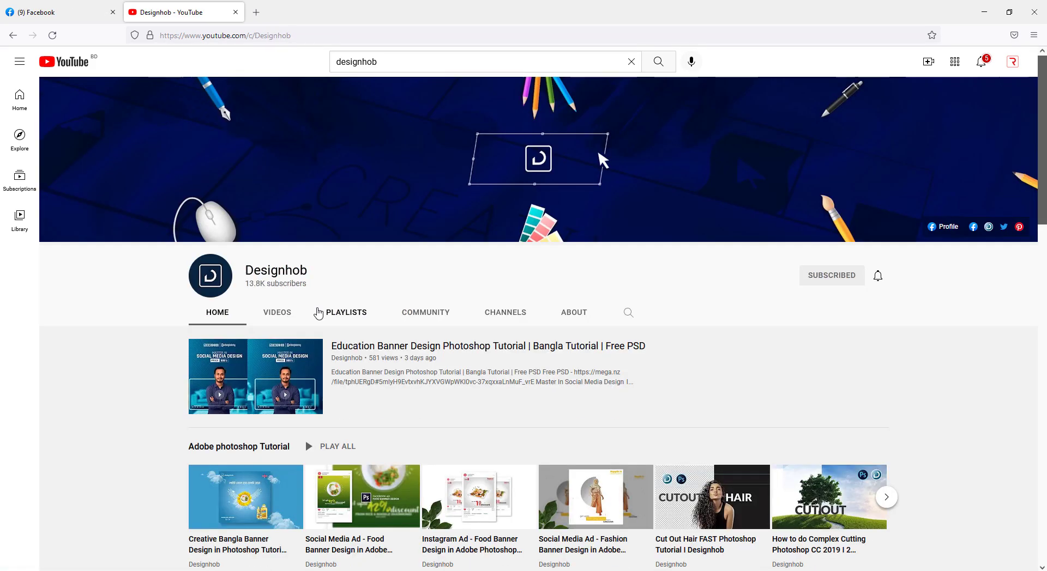
left_click(322, 311)
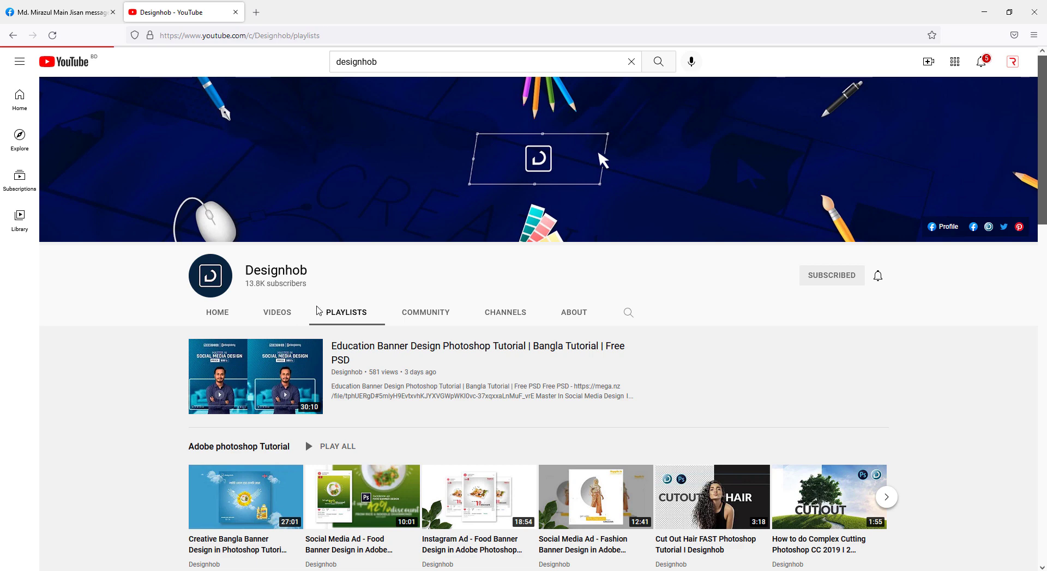
scroll(295, 264, "down", 2)
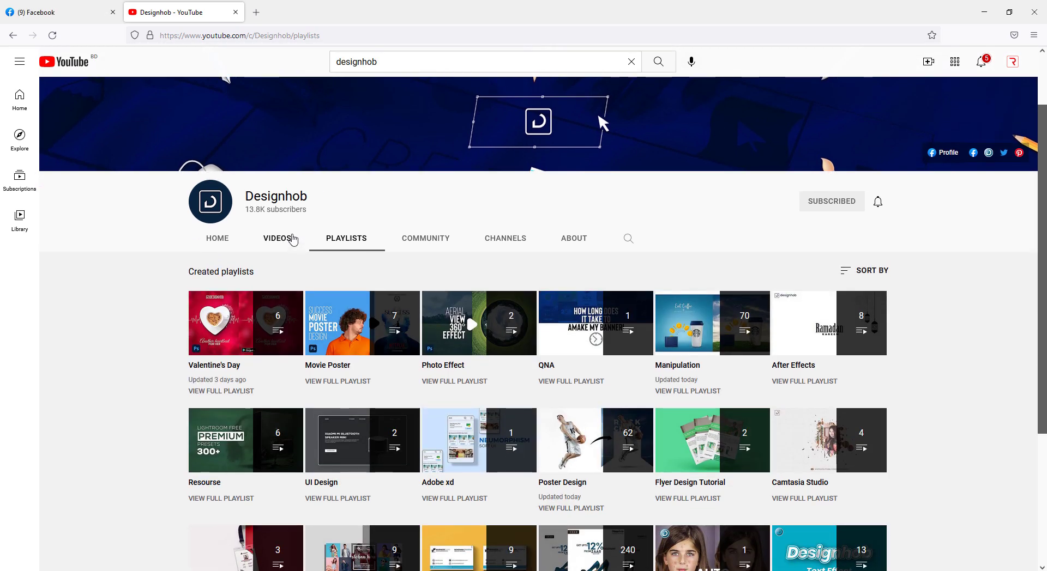
left_click(276, 238)
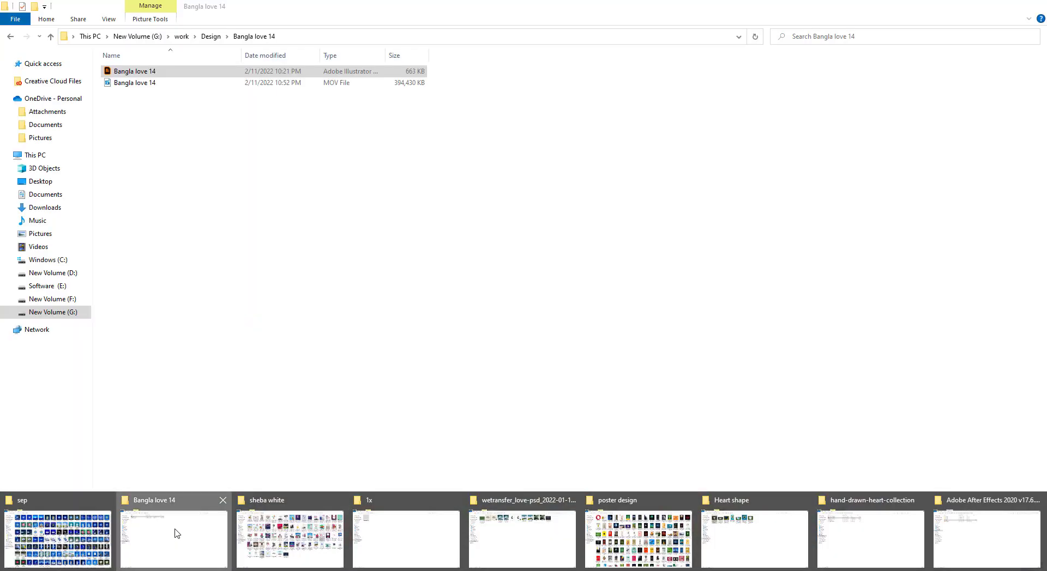
- In the Bangla love 14 folder, open the rendered MOV file in Movies & TV
left_click(175, 532)
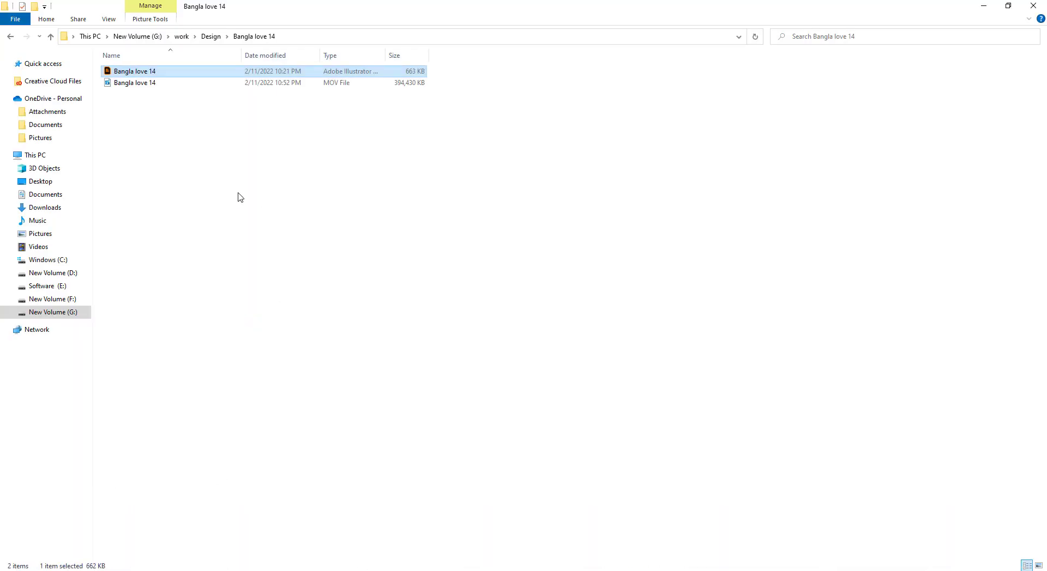
left_click(191, 92)
left_click(412, 85)
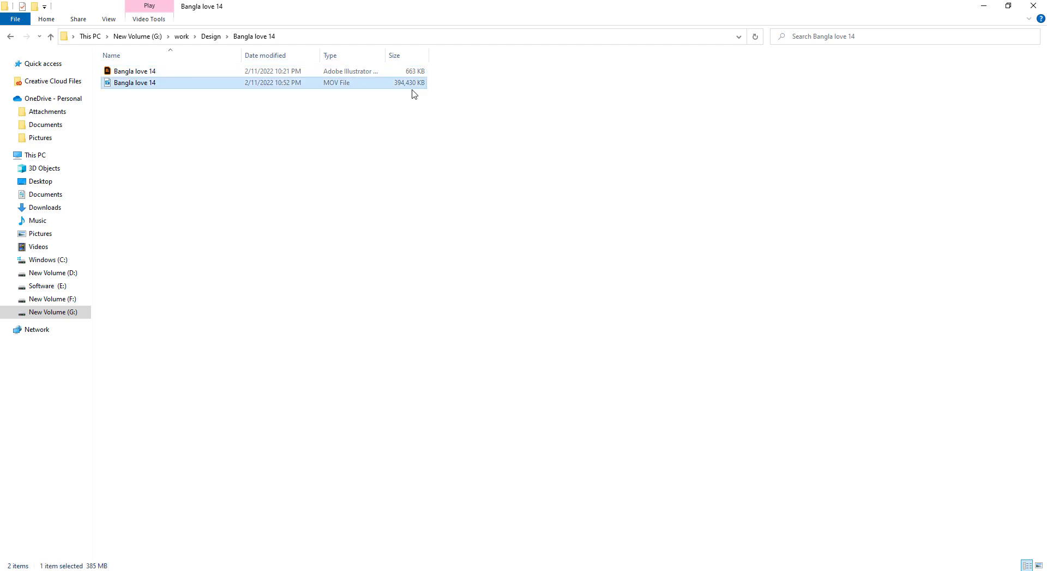
double_click(373, 86)
left_click(1039, 566)
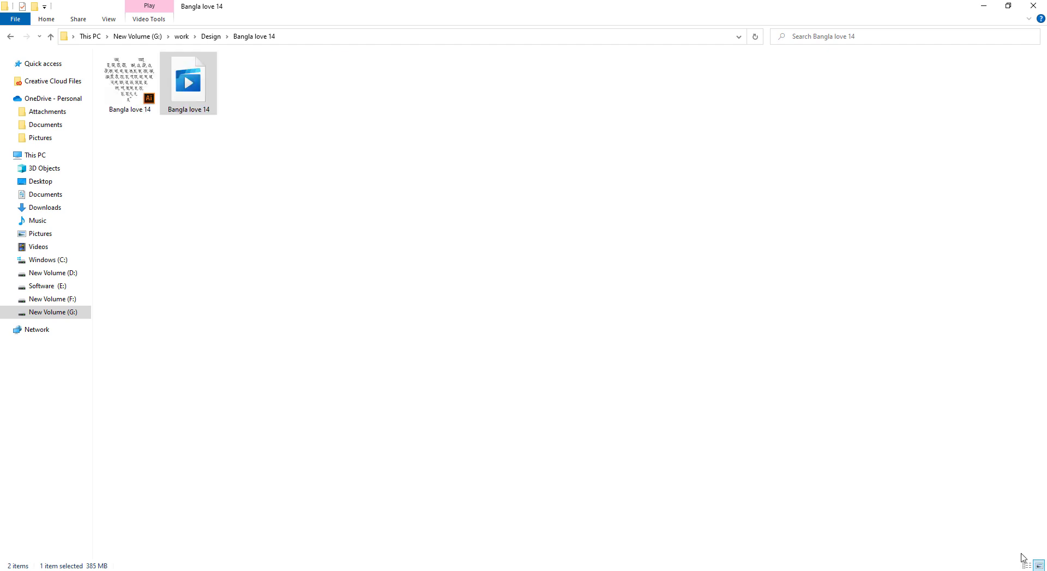
right_click(199, 61)
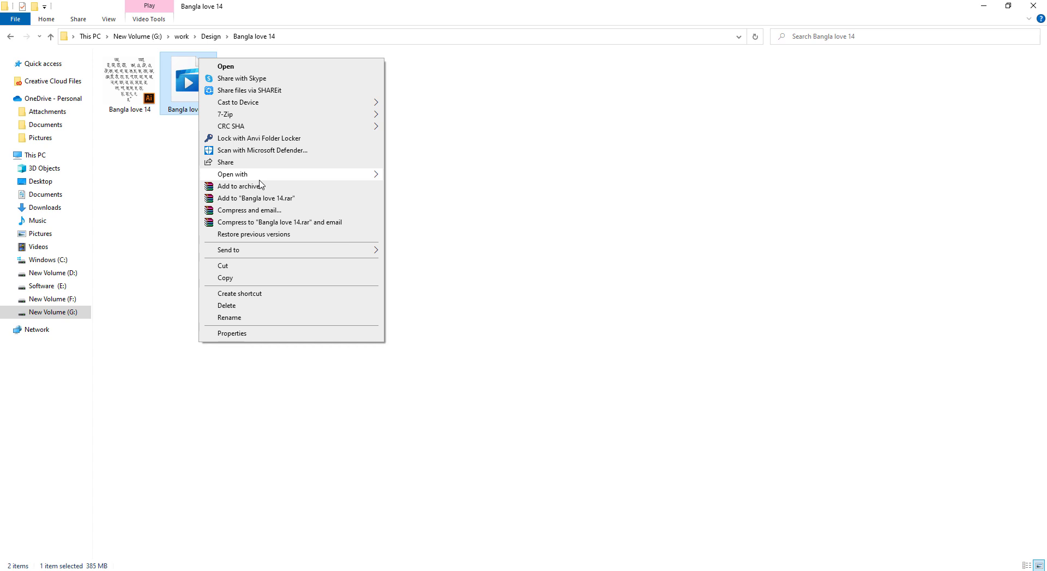
mouse_move(263, 180)
left_click(430, 177)
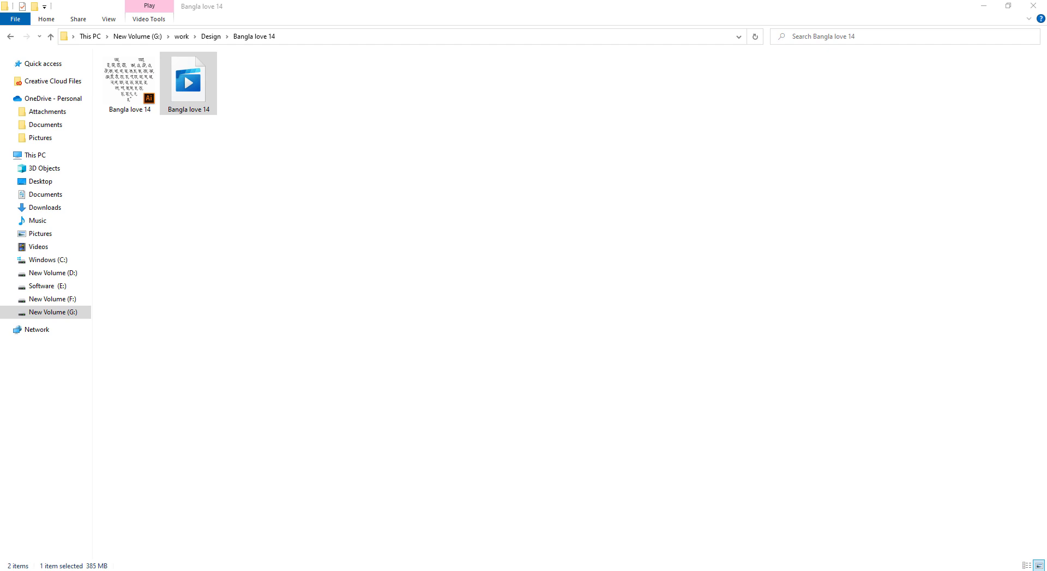
- Open Bangla love 14.mov with VLC media player and rewind it to the start
right_click(193, 85)
left_click(188, 84)
right_click(188, 84)
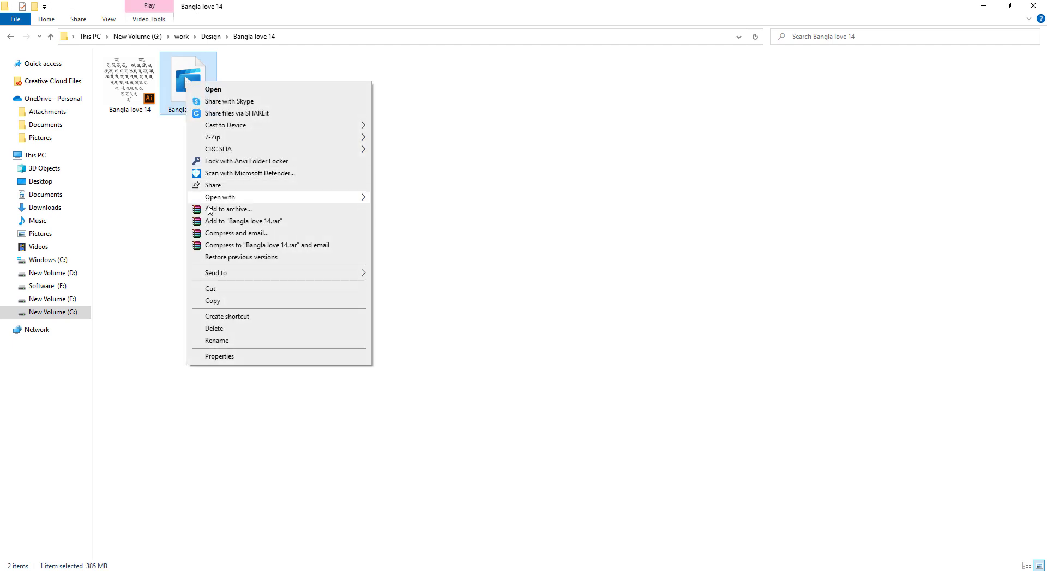
mouse_move(352, 202)
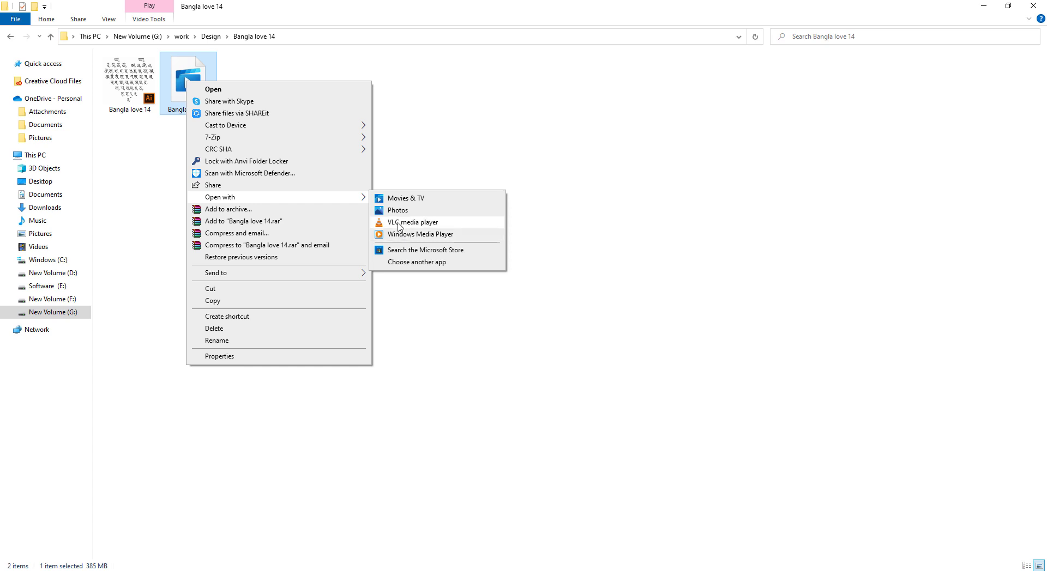
left_click(399, 223)
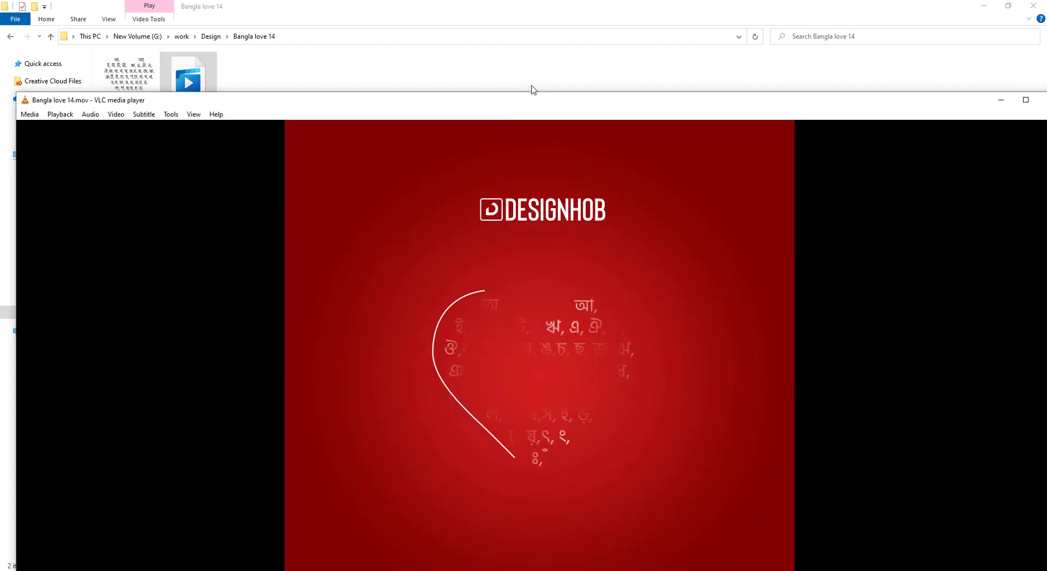
left_click_drag(222, 557, 61, 557)
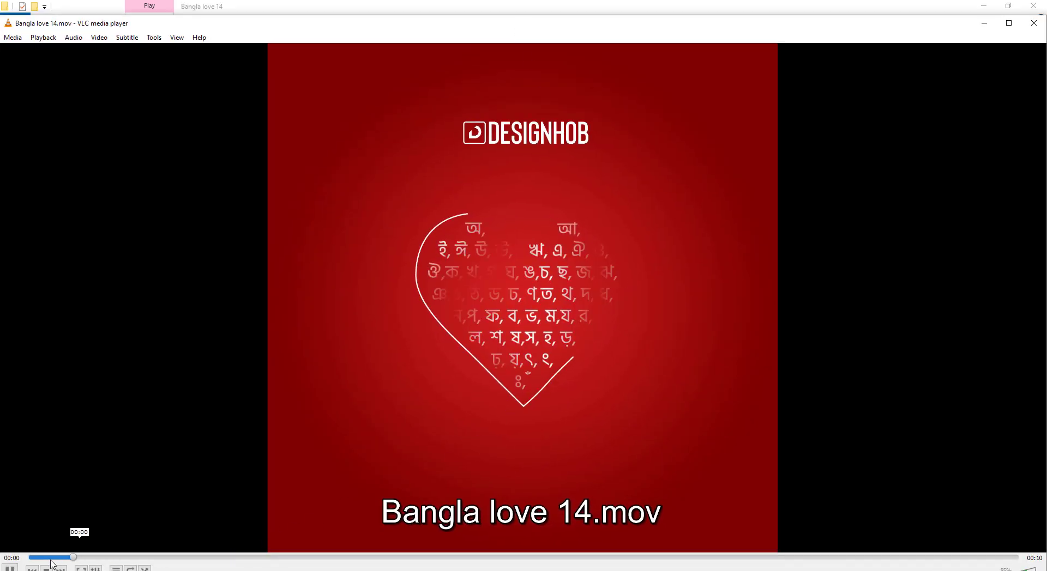